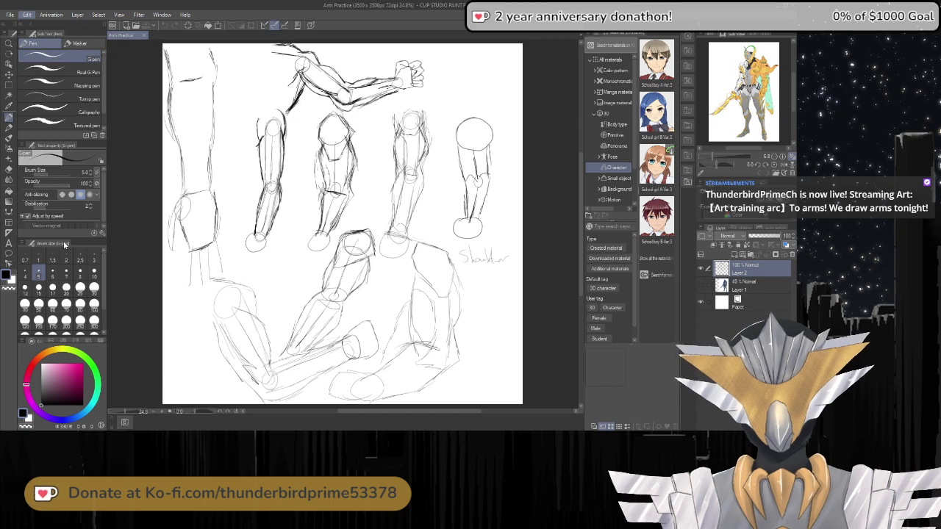
Enlarge the canvas to 4000 by 4000 px, keeping the arm sketches at their existing scale.
key("ctrl+t")
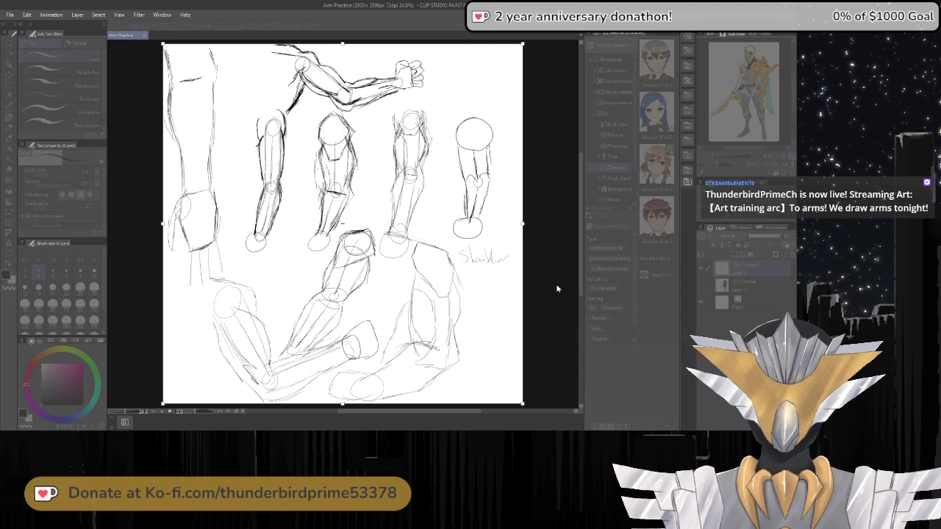
type("4000")
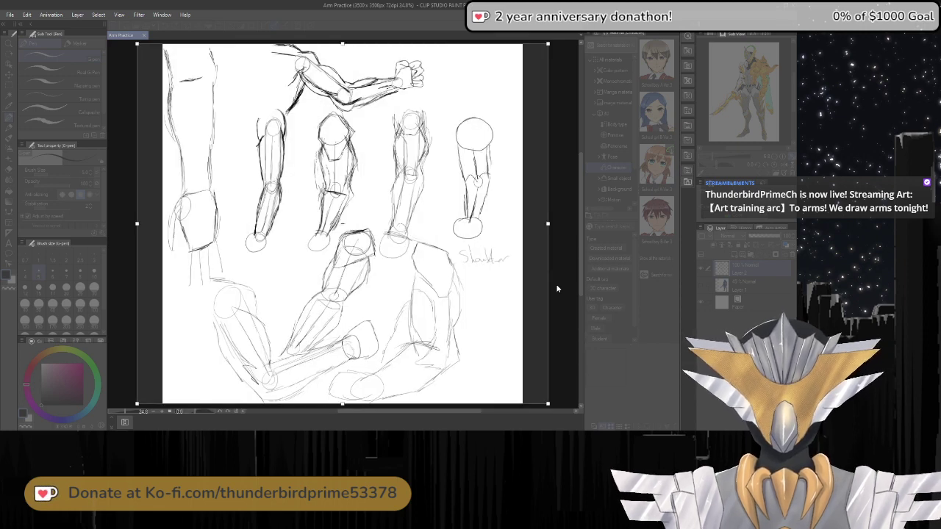
key("Tab")
type("4000")
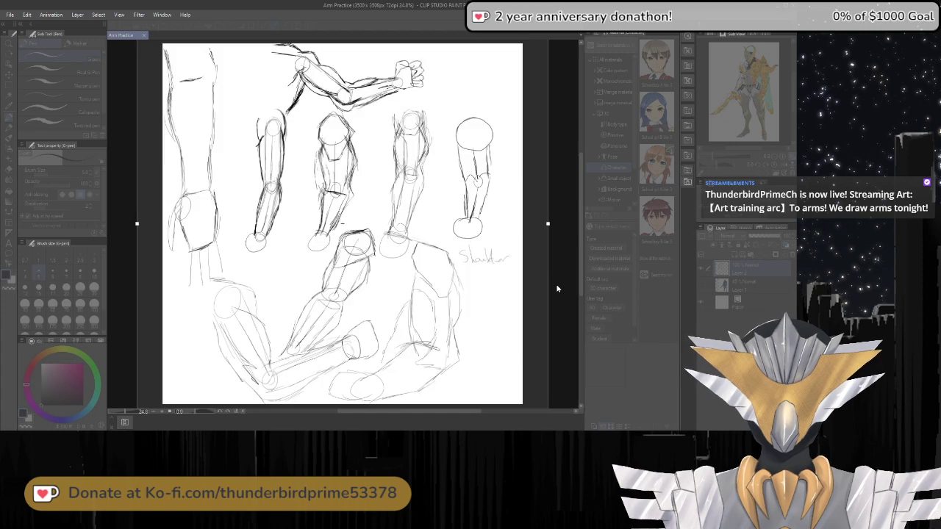
key("Return")
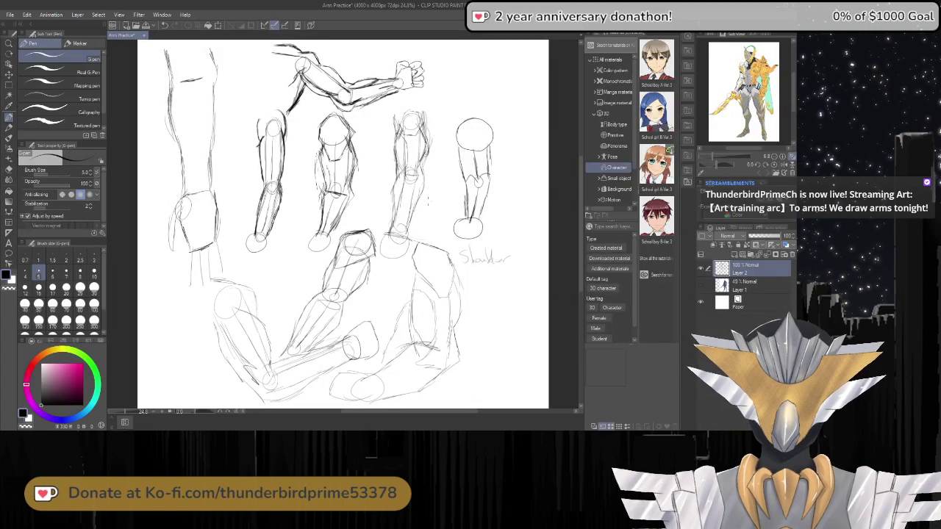
Erase the rightmost upright arm sketch above the shoulder label with the Hard eraser at size 100, and return to the G-pen.
scroll(429, 199, "down", 3)
scroll(429, 199, "up", 2)
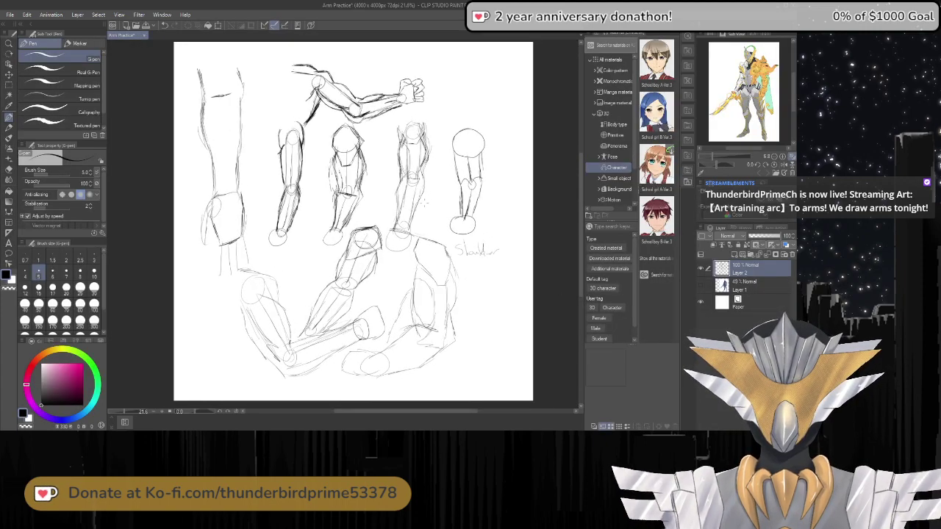
scroll(422, 204, "up", 3)
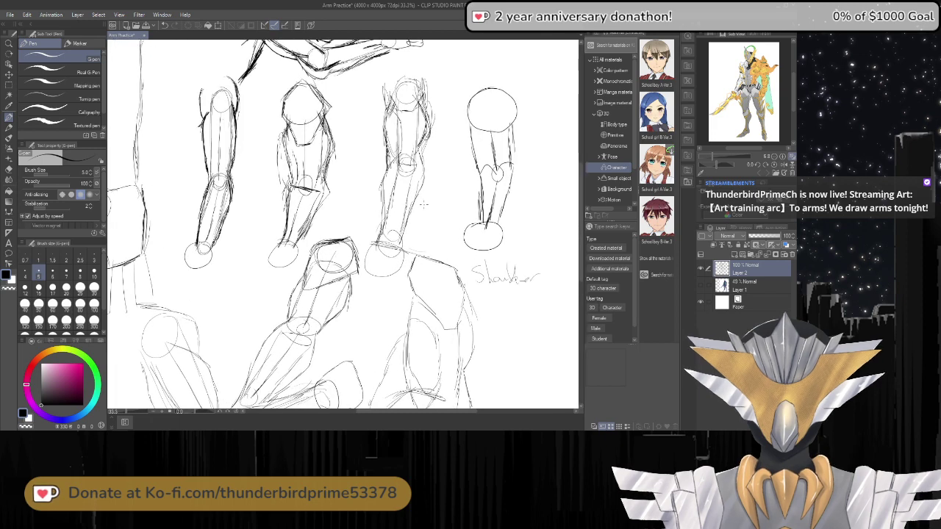
left_click(9, 169)
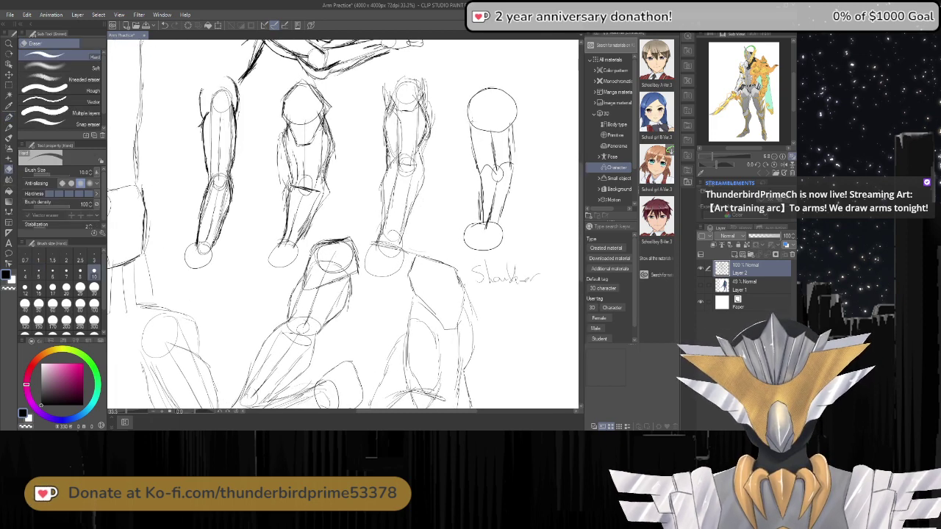
left_click(94, 304)
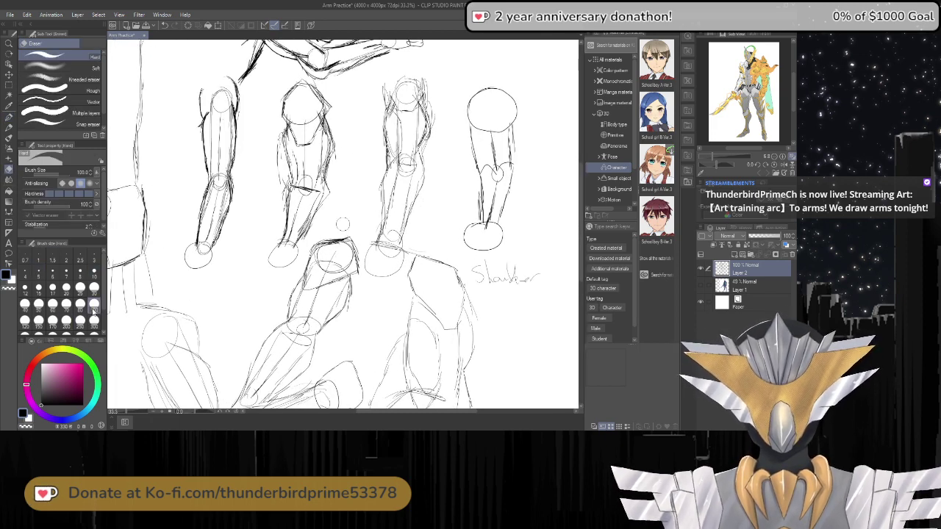
mouse_move(471, 88)
left_mouse_down()
mouse_move(481, 214)
mouse_move(473, 247)
left_mouse_up()
mouse_move(471, 207)
left_mouse_down()
mouse_move(496, 228)
mouse_move(496, 242)
mouse_move(506, 218)
mouse_move(490, 220)
mouse_move(483, 116)
mouse_move(511, 182)
mouse_move(518, 94)
mouse_move(473, 98)
left_mouse_up()
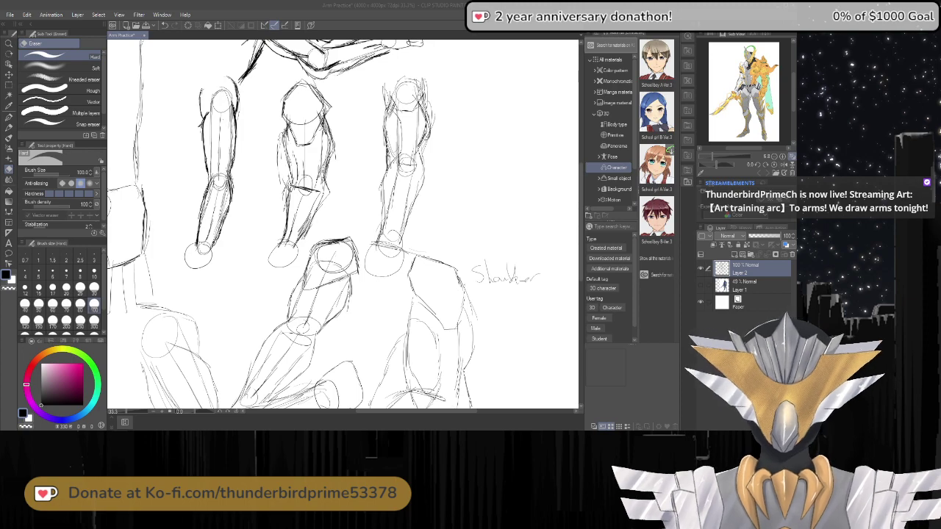
key("p")
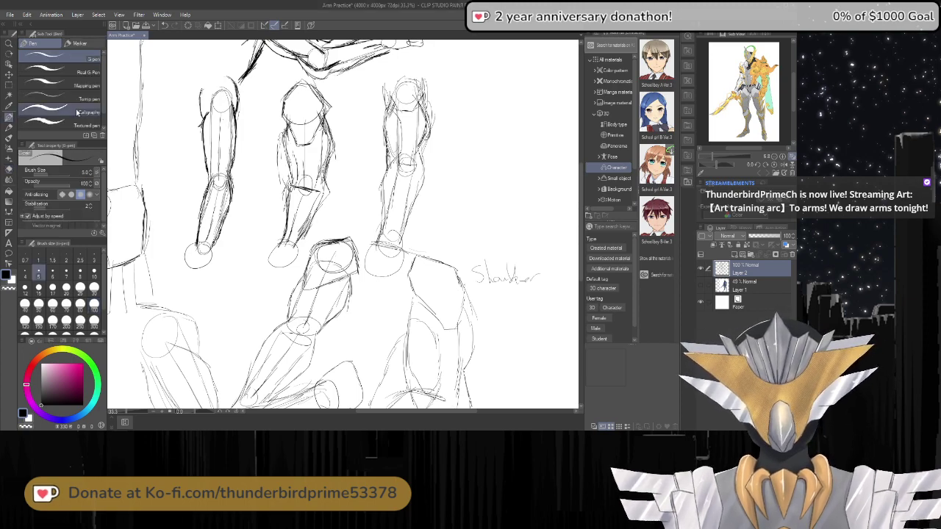
scroll(474, 132, "down", 3)
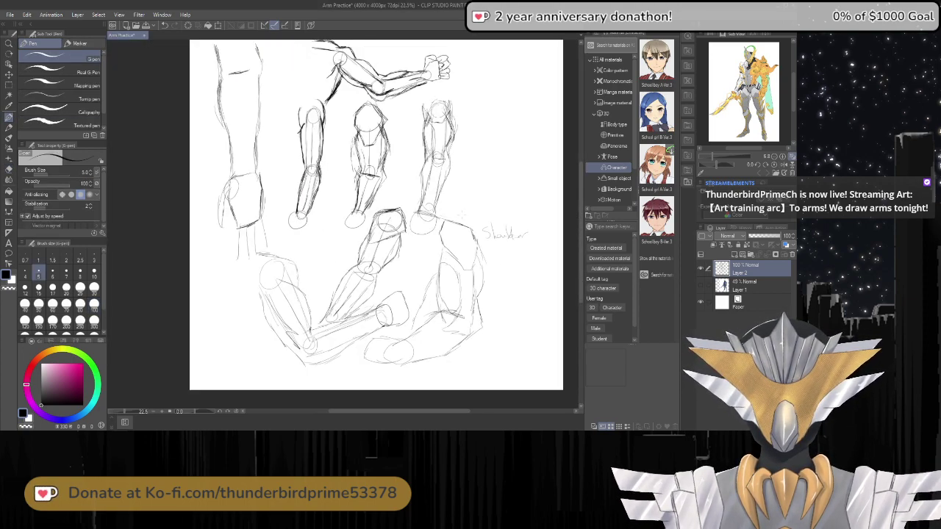
left_click_drag(366, 411, 388, 411)
left_click_drag(582, 214, 582, 176)
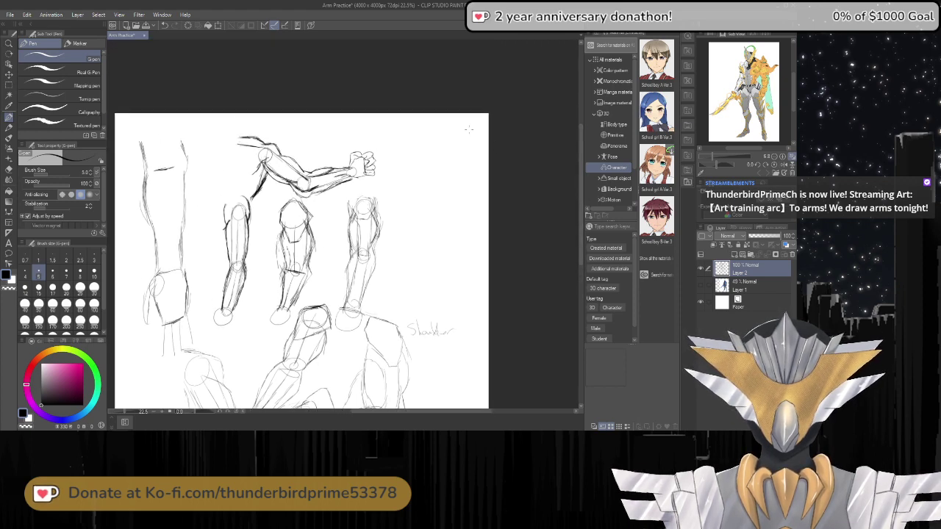
scroll(464, 138, "up", 3)
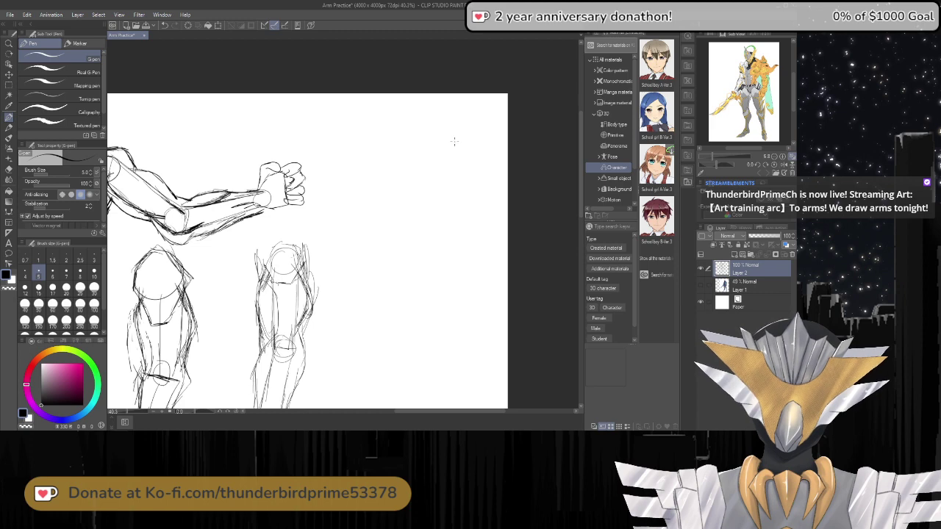
scroll(375, 146, "down", 4)
scroll(274, 140, "up", 2)
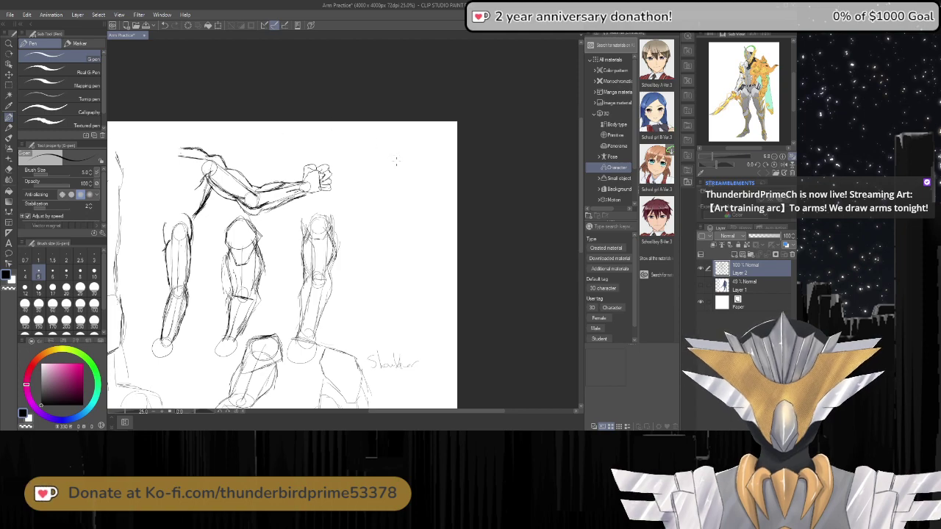
scroll(395, 160, "up", 1)
scroll(395, 160, "down", 2)
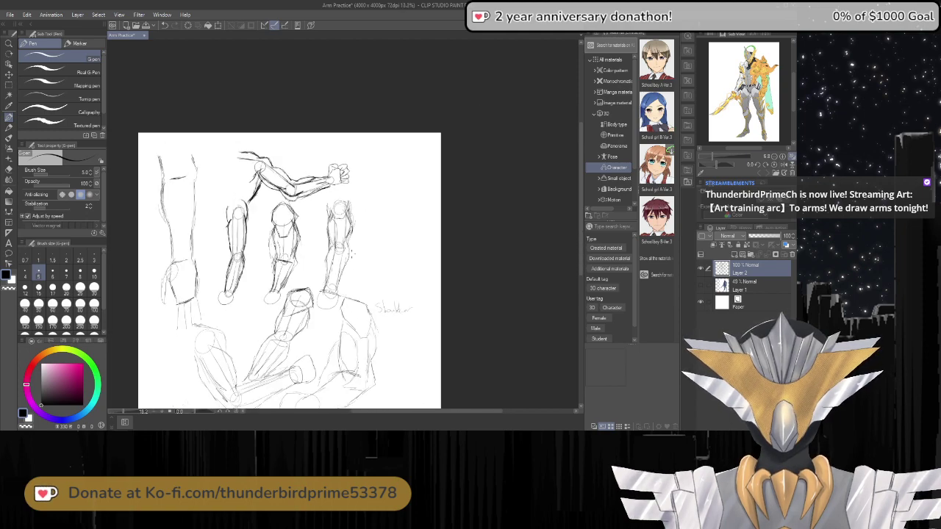
scroll(316, 248, "down", 1)
scroll(371, 271, "up", 3)
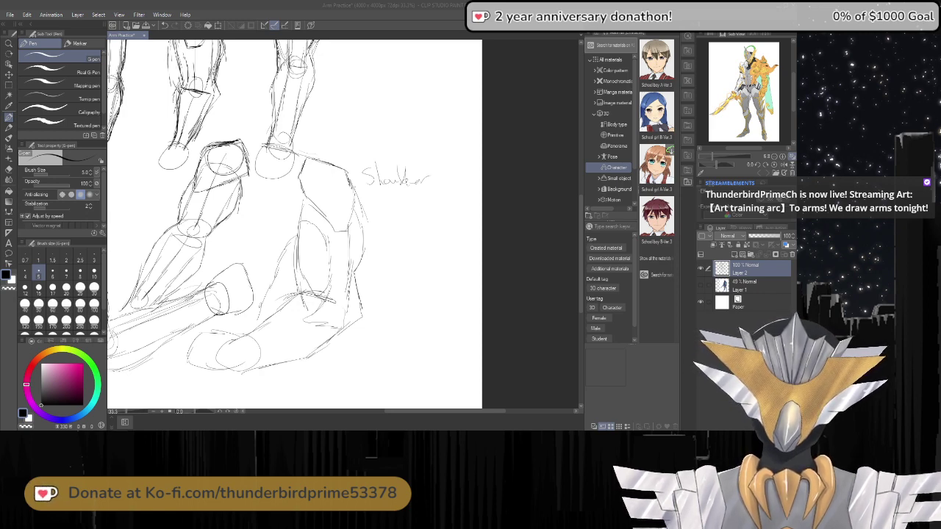
scroll(372, 127, "down", 3)
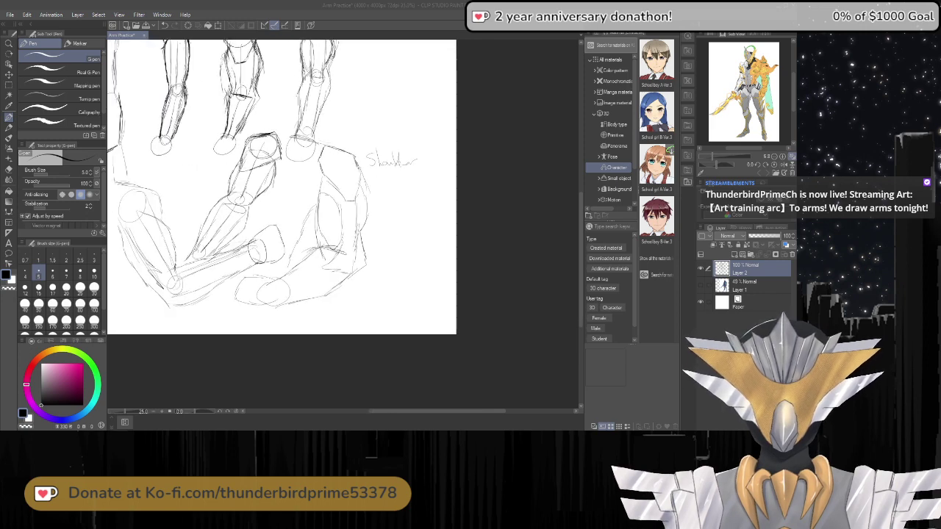
scroll(347, 98, "up", 4)
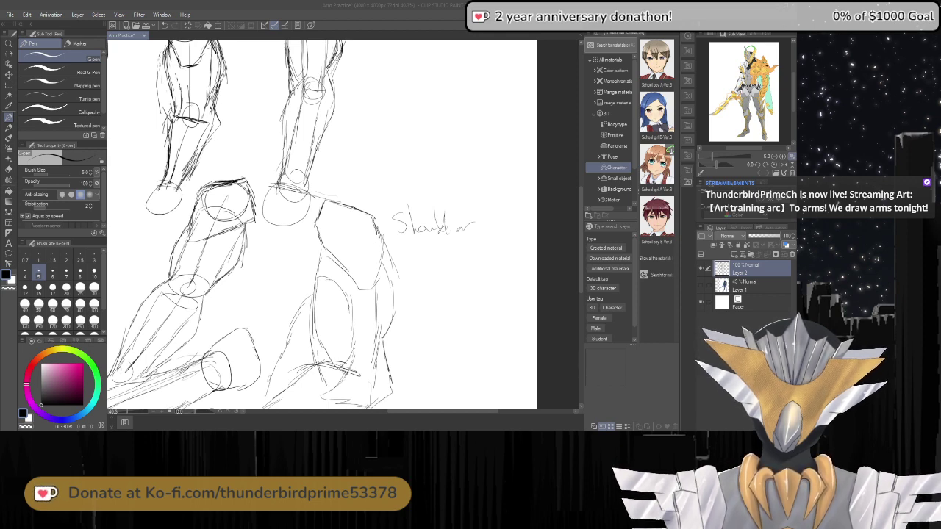
scroll(463, 122, "down", 3)
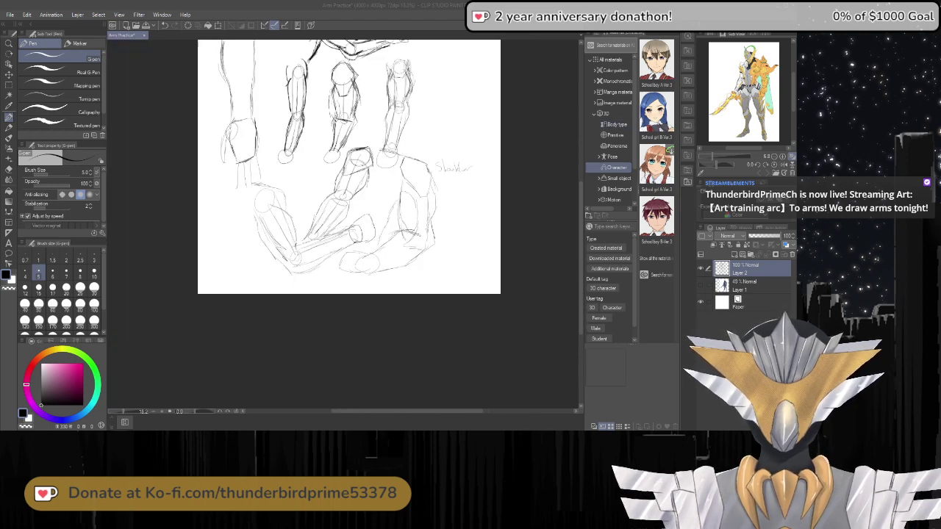
scroll(450, 81, "up", 2)
scroll(309, 140, "down", 5)
scroll(349, 101, "up", 6)
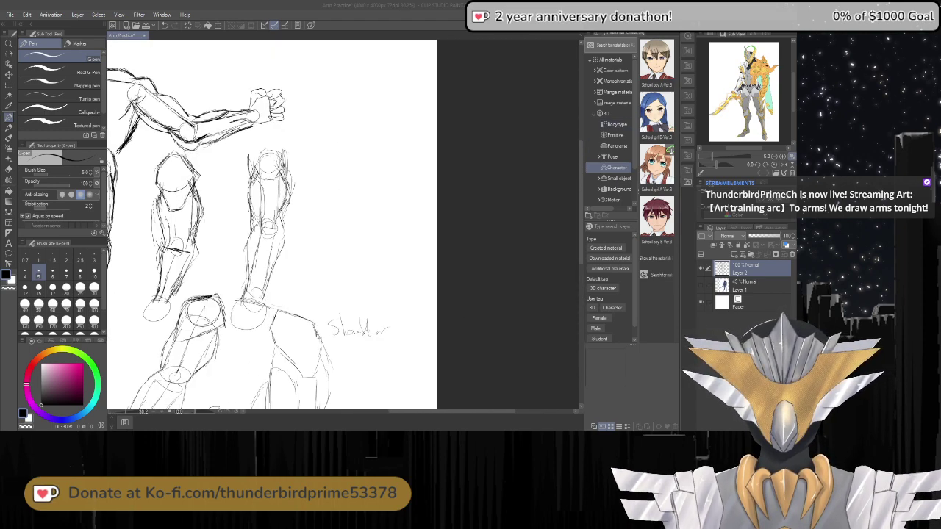
scroll(199, 110, "down", 4)
Sketch the peaked top and two short sides of an angular shoulder outline in the blank upper-right area of the canvas.
key("ctrl+minus")
key("ctrl+plus")
key("ctrl+plus")
key("ctrl+plus")
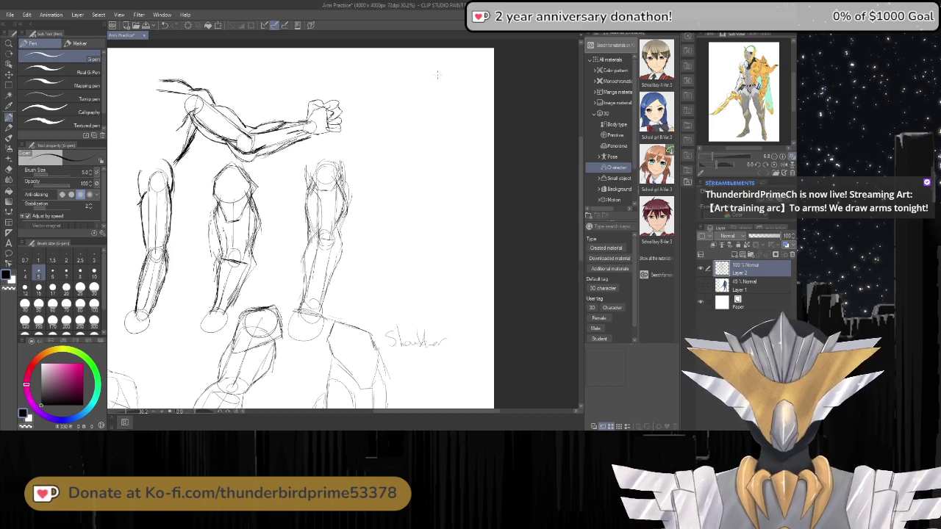
left_click_drag(432, 76, 409, 91)
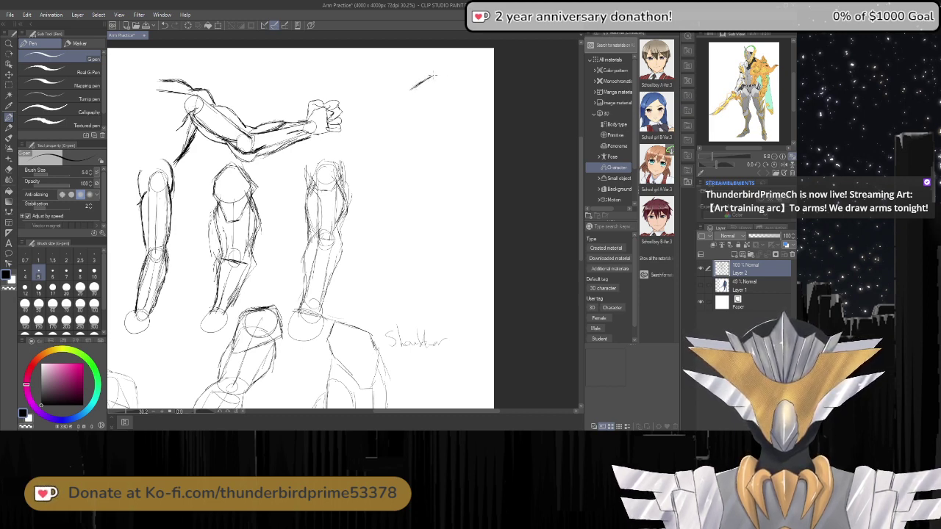
mouse_move(433, 76)
left_mouse_down()
mouse_move(401, 94)
mouse_move(453, 93)
left_mouse_up()
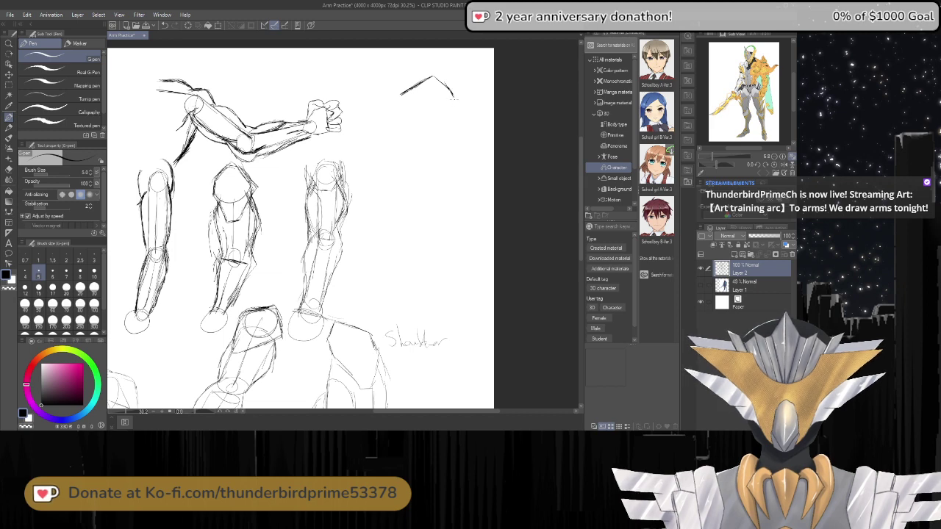
mouse_move(453, 94)
left_mouse_down()
mouse_move(447, 123)
mouse_move(397, 124)
left_mouse_up()
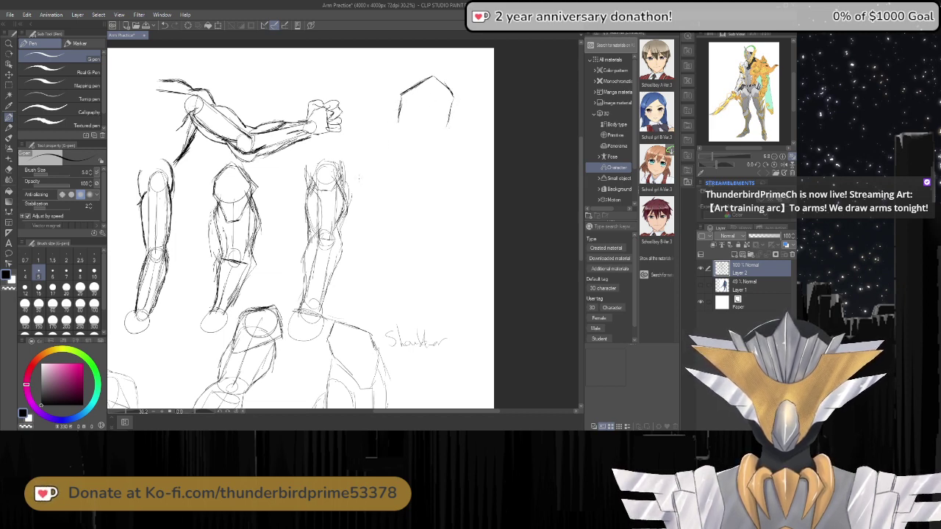
Close the angular shoulder outline by extending both sides downward and joining them with a short base line.
scroll(368, 170, "down", 2)
scroll(342, 222, "down", 2)
scroll(283, 313, "up", 2)
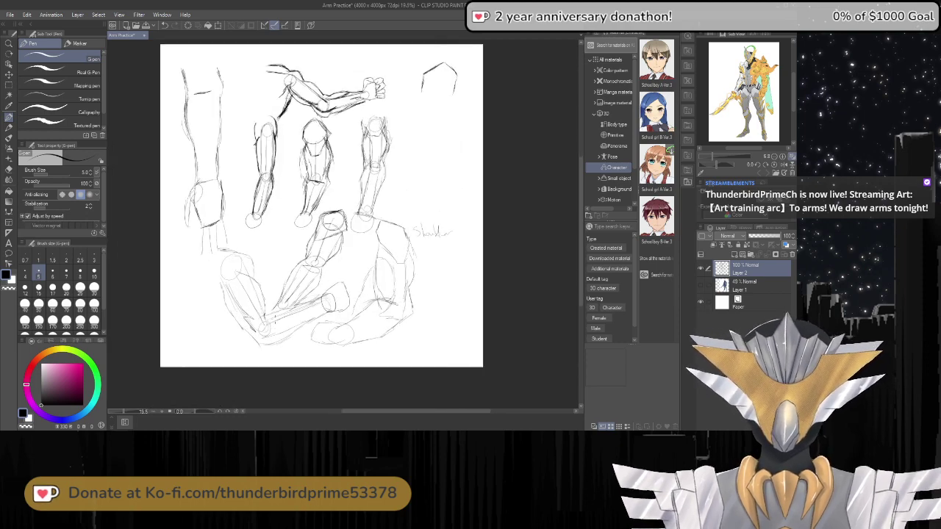
scroll(307, 312, "up", 4)
scroll(397, 280, "down", 5)
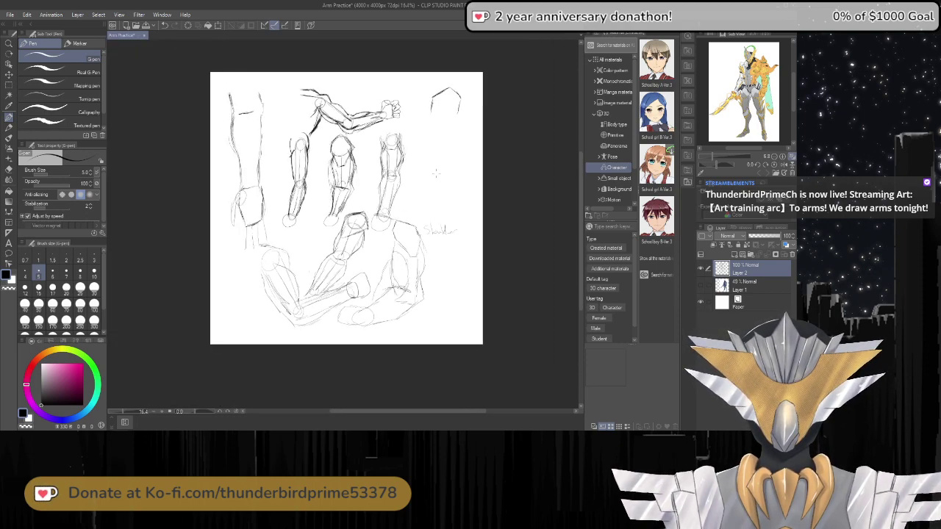
scroll(436, 172, "up", 3)
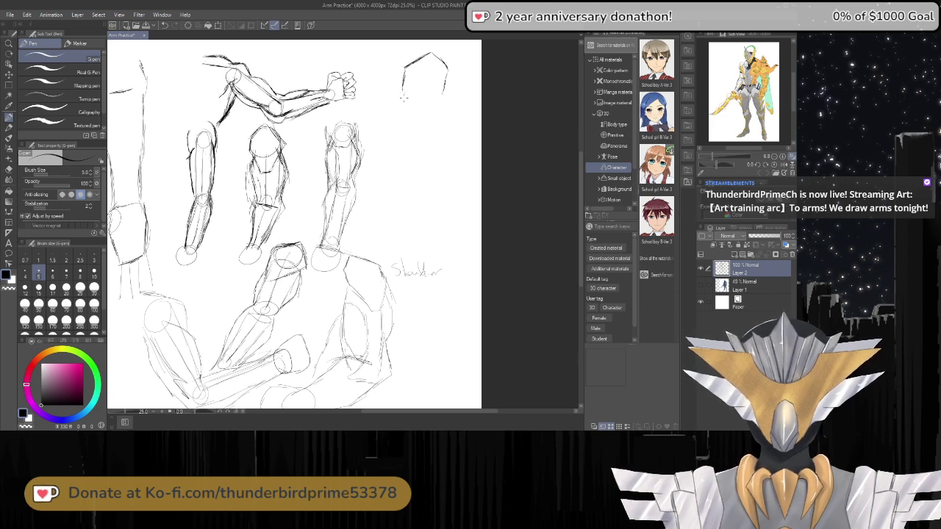
left_click_drag(403, 95, 410, 111)
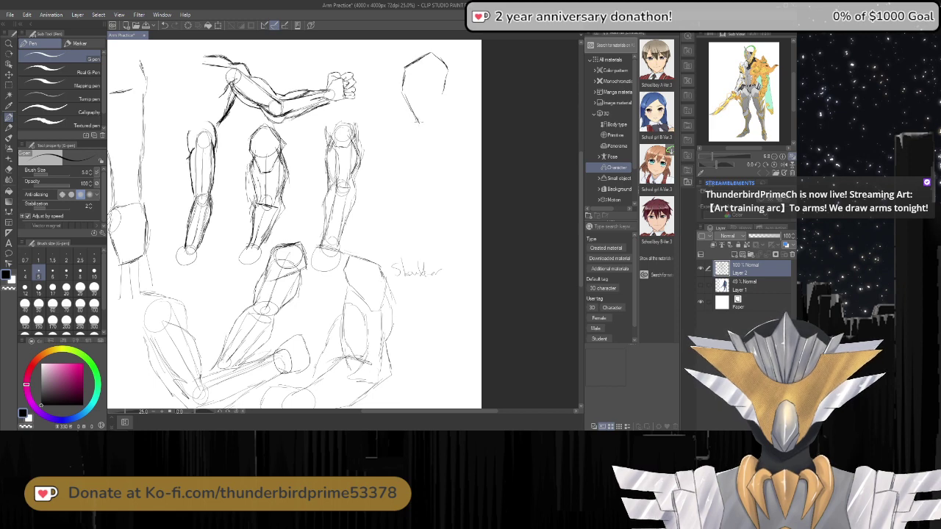
left_click_drag(420, 123, 434, 119)
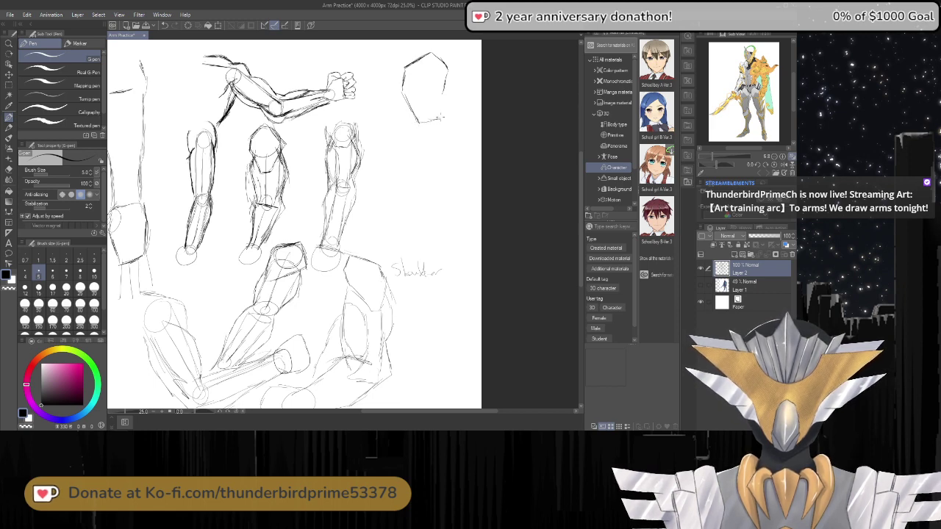
left_click_drag(444, 88, 442, 120)
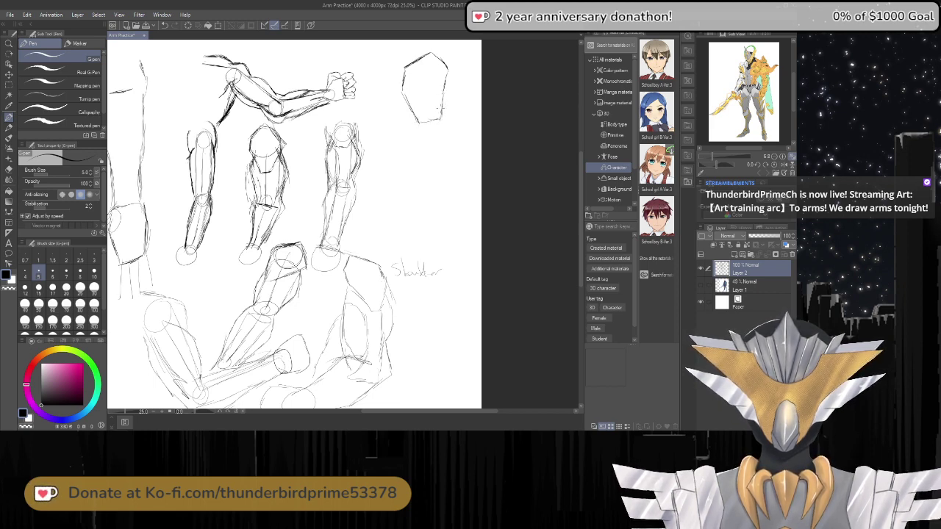
Draw a joint circle over the shoulder outline, an upper-arm guide line down to an elbow circle, and a forearm guide line toward the canvas edge.
mouse_move(435, 59)
left_mouse_down()
mouse_move(413, 75)
mouse_move(408, 89)
mouse_move(423, 101)
mouse_move(441, 59)
mouse_move(413, 68)
left_mouse_up()
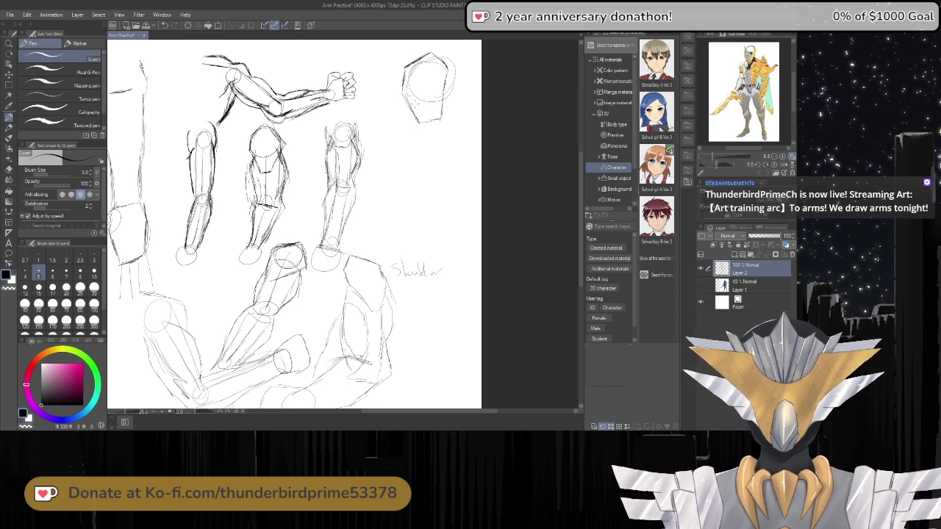
left_click_drag(422, 112, 411, 188)
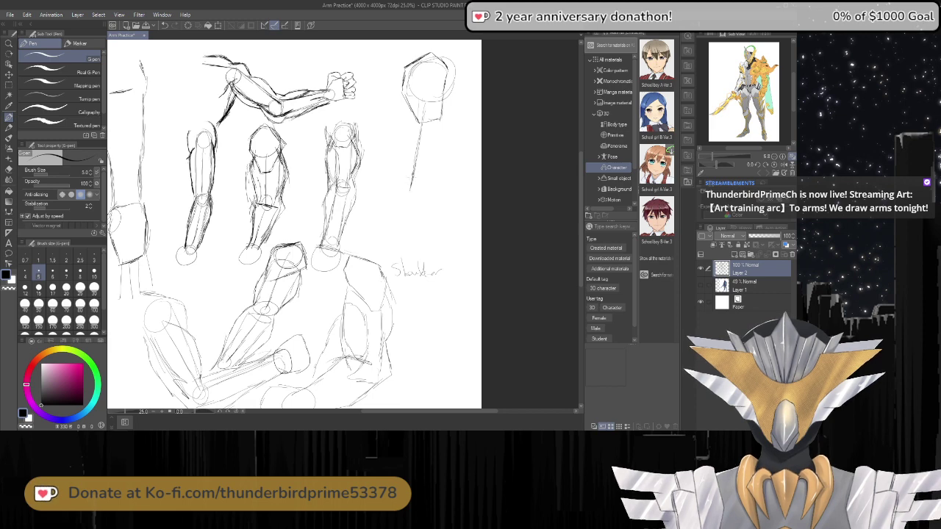
mouse_move(397, 208)
left_mouse_down()
mouse_move(408, 194)
mouse_move(481, 236)
left_mouse_up()
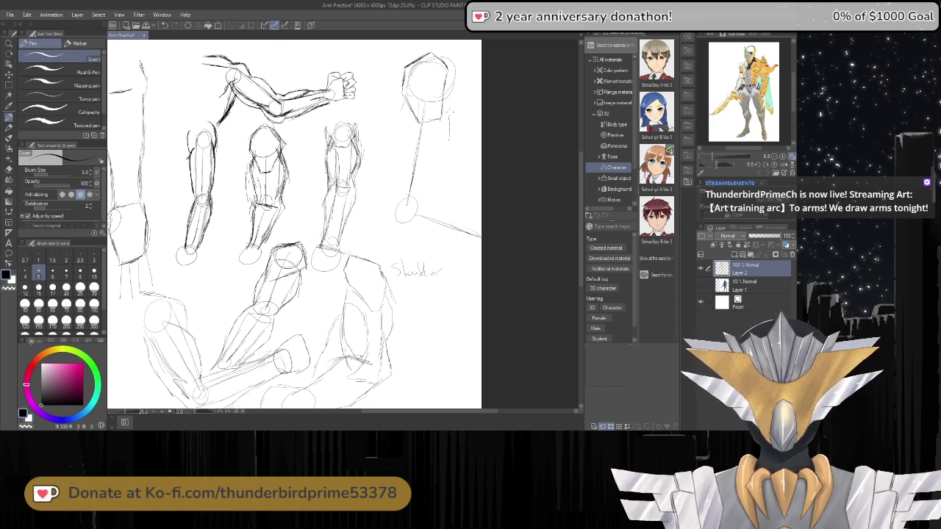
Sketch a long, narrow curved muscle shape beside the upper-arm guide line, just below the new shoulder.
left_click_drag(450, 110, 449, 131)
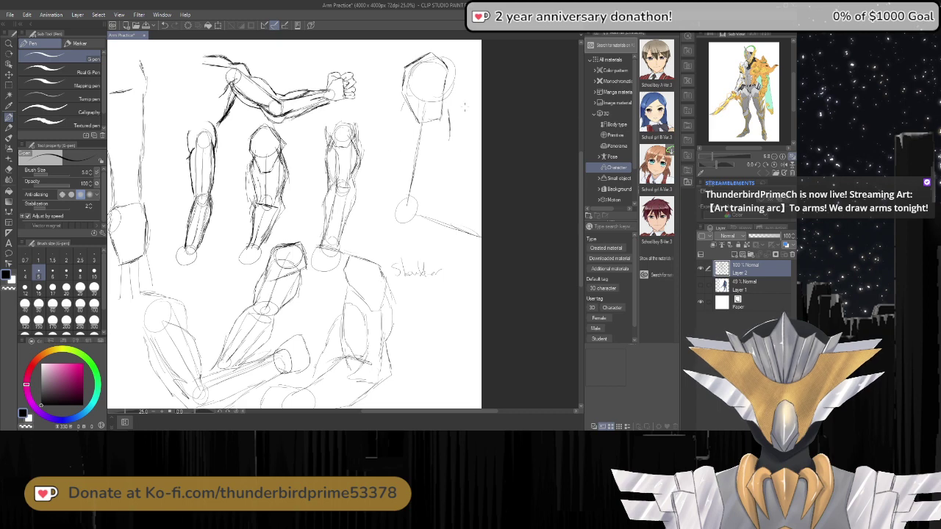
left_click_drag(448, 114, 457, 157)
mouse_move(445, 115)
left_mouse_down()
mouse_move(436, 158)
mouse_move(459, 158)
mouse_move(428, 143)
mouse_move(438, 188)
mouse_move(456, 145)
mouse_move(450, 112)
mouse_move(438, 185)
left_mouse_up()
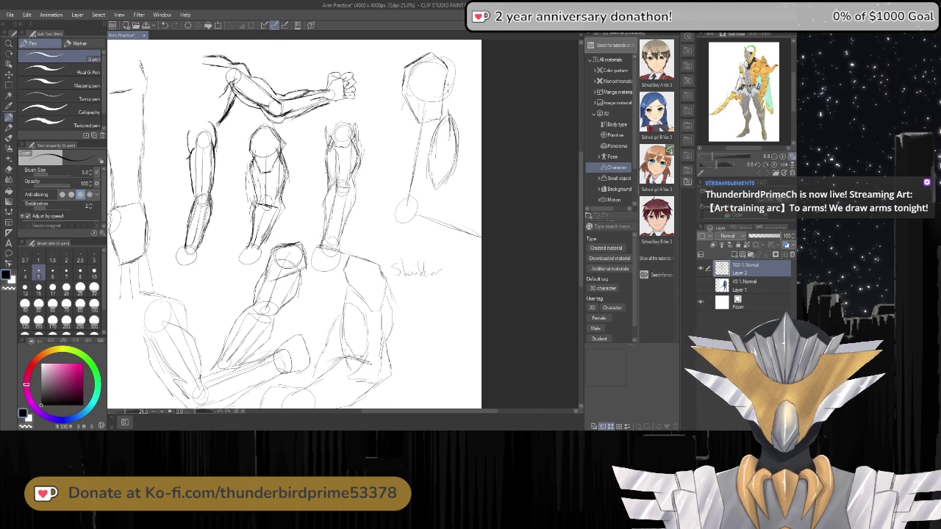
Reinforce the outer edge of the long curved muscle shape beside the new arm's upper-arm guide line.
mouse_move(447, 78)
left_mouse_down()
mouse_move(455, 158)
mouse_move(435, 197)
left_mouse_up()
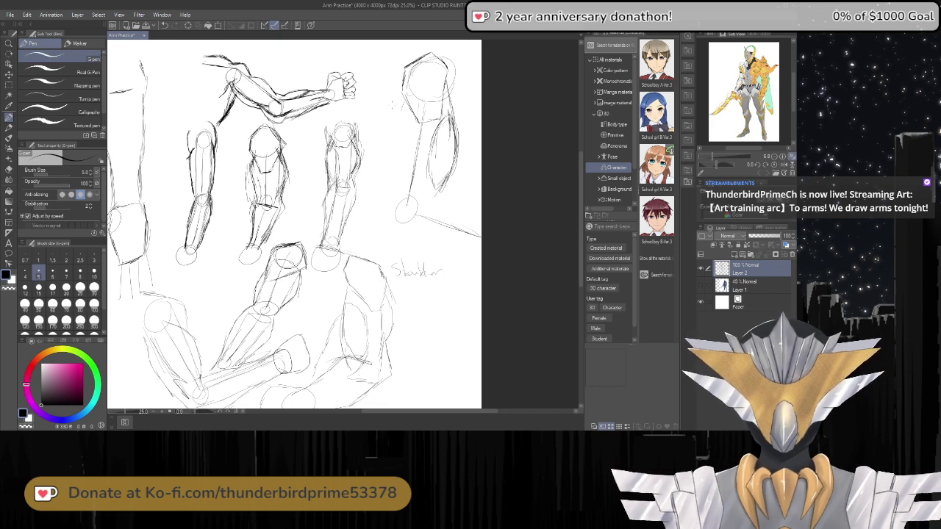
left_click_drag(407, 97, 398, 150)
left_click_drag(401, 142, 400, 154)
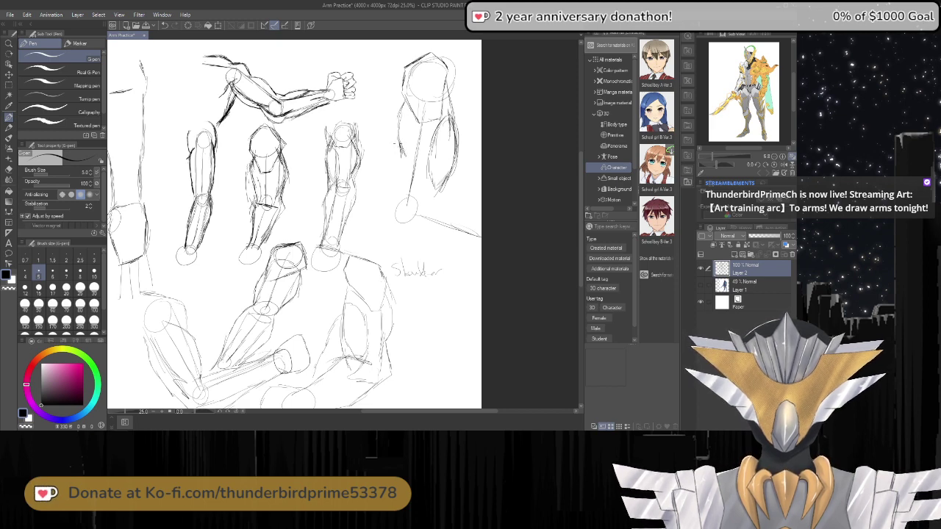
mouse_move(404, 147)
left_mouse_down()
mouse_move(385, 185)
mouse_move(390, 173)
left_mouse_up()
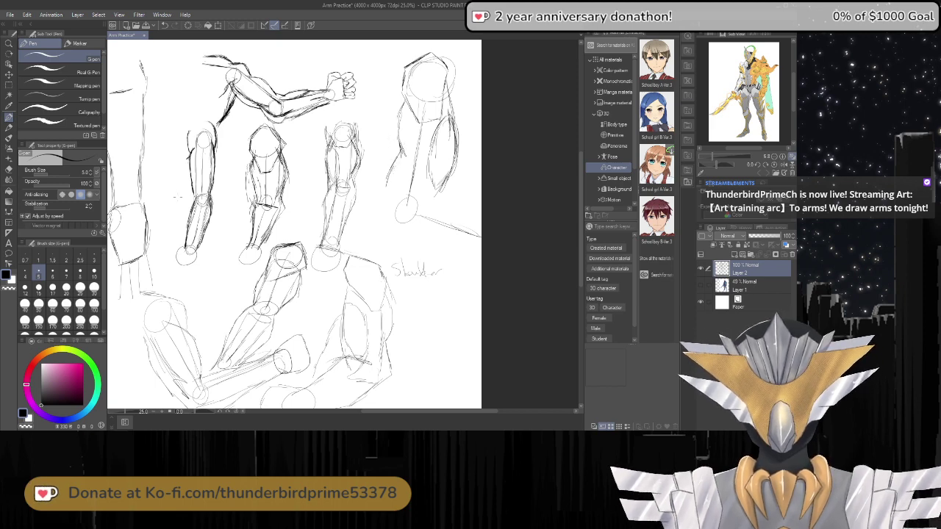
left_click(9, 169)
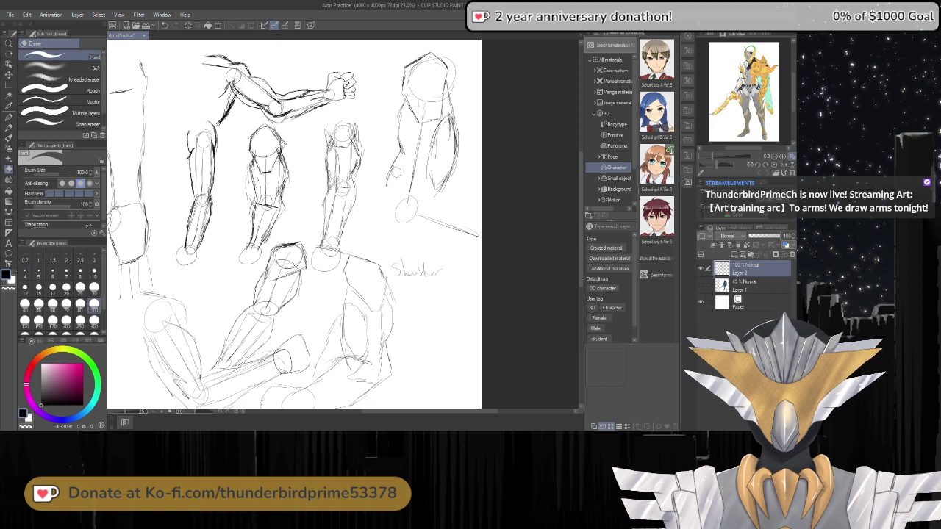
left_click_drag(397, 173, 403, 140)
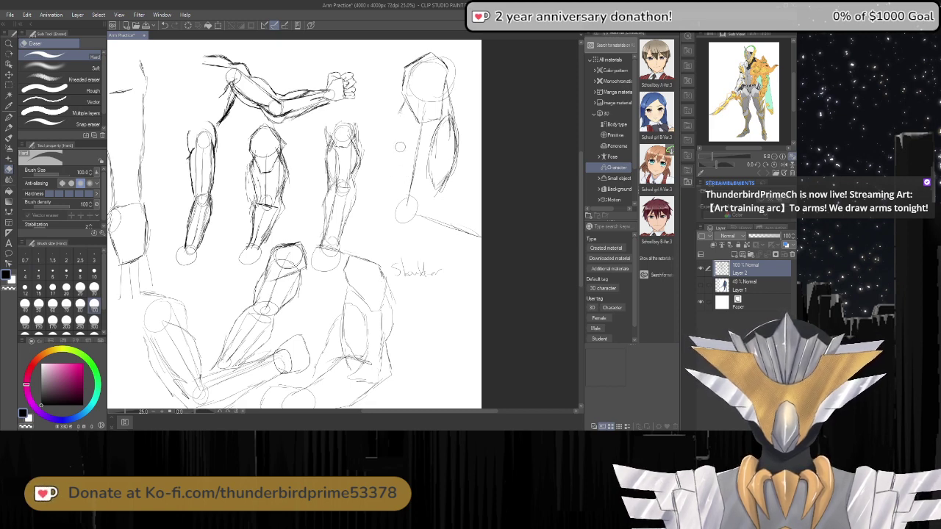
Draw the opposite upper-arm contour from the shoulder outline's lower corner down past the elbow circle, ending in a short angled elbow stroke.
key("p")
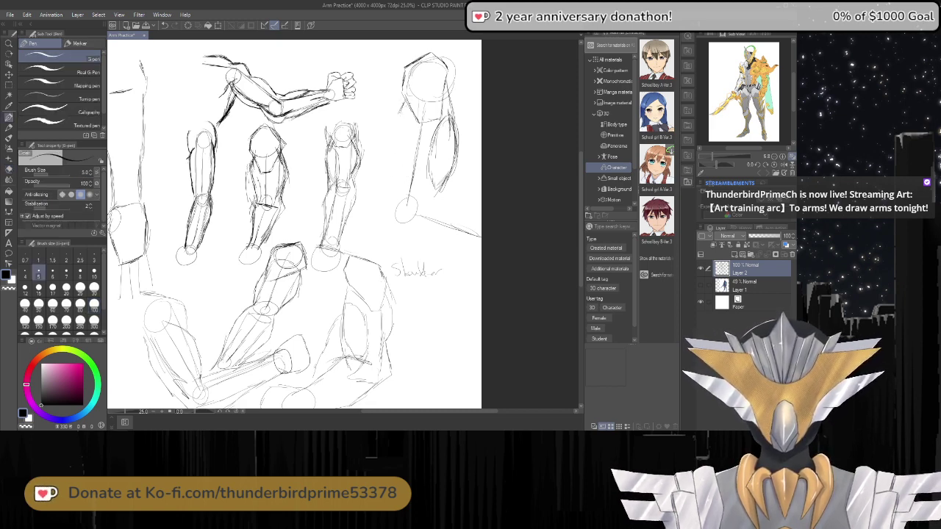
mouse_move(408, 102)
left_mouse_down()
mouse_move(398, 136)
mouse_move(404, 161)
mouse_move(379, 227)
mouse_move(387, 236)
left_mouse_up()
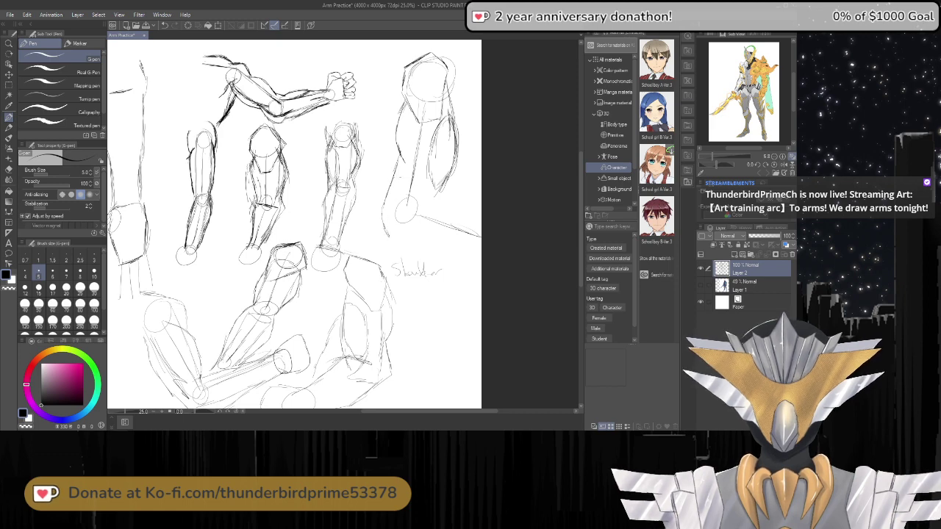
mouse_move(396, 165)
left_mouse_down()
mouse_move(378, 218)
mouse_move(395, 244)
left_mouse_up()
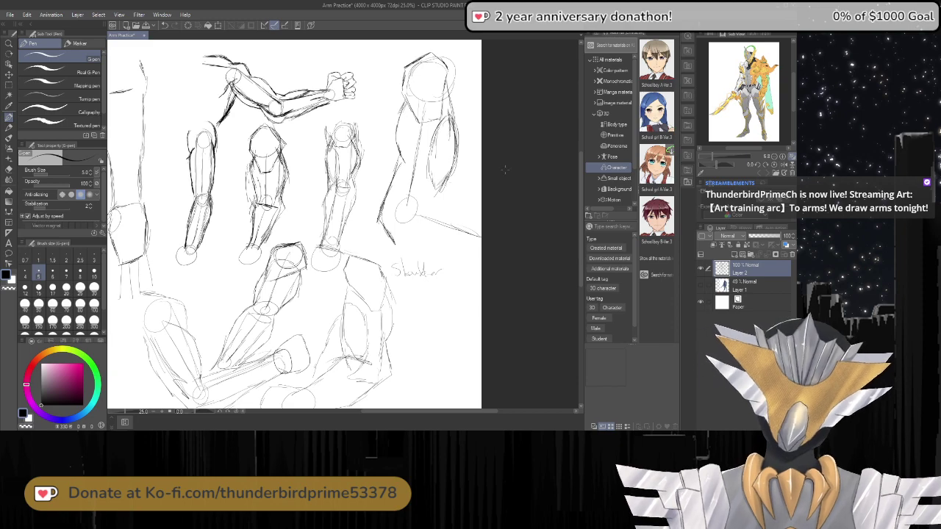
Draw the upper and lower forearm contours of the new bent arm from the elbow toward the canvas edge.
scroll(342, 159, "down", 3)
scroll(323, 211, "up", 5)
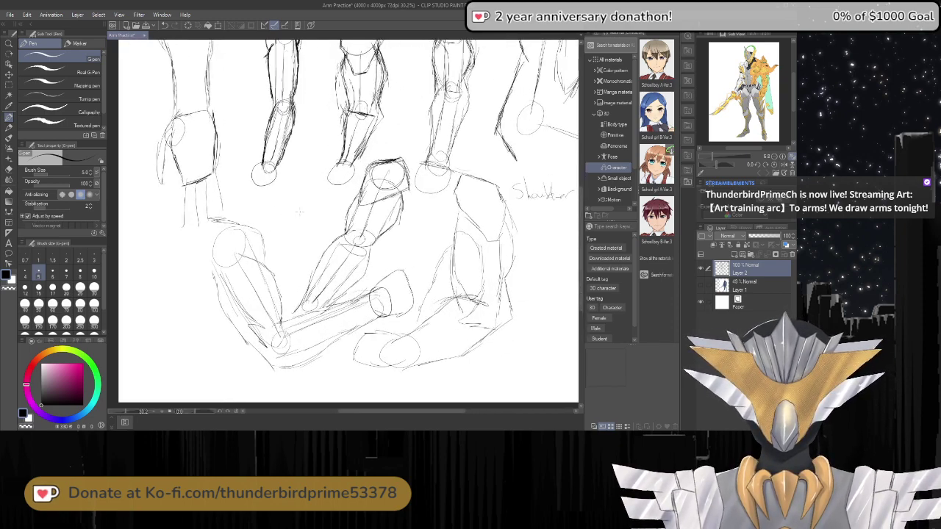
scroll(317, 204, "down", 4)
scroll(404, 149, "up", 3)
scroll(404, 150, "down", 3)
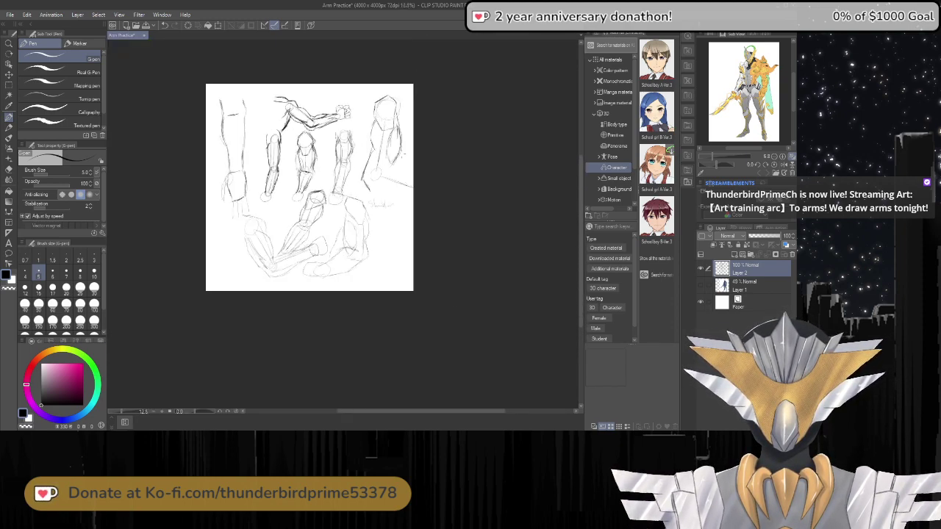
scroll(403, 149, "up", 1)
scroll(404, 149, "up", 2)
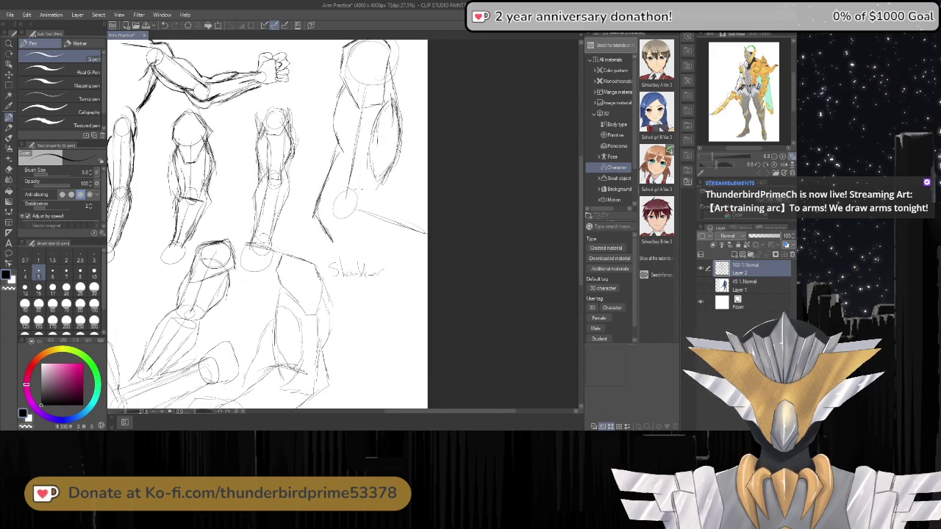
mouse_move(361, 181)
left_mouse_down()
mouse_move(379, 213)
mouse_move(426, 216)
left_mouse_up()
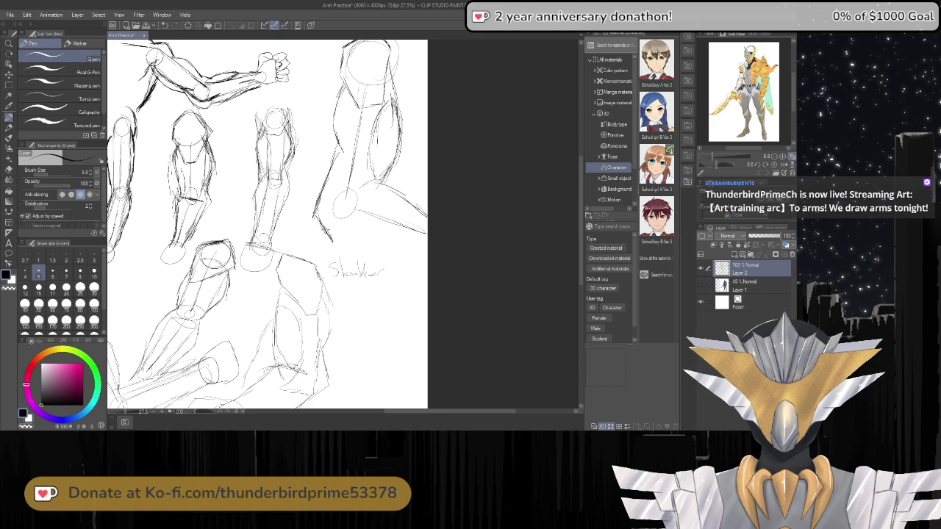
left_click_drag(319, 231, 419, 254)
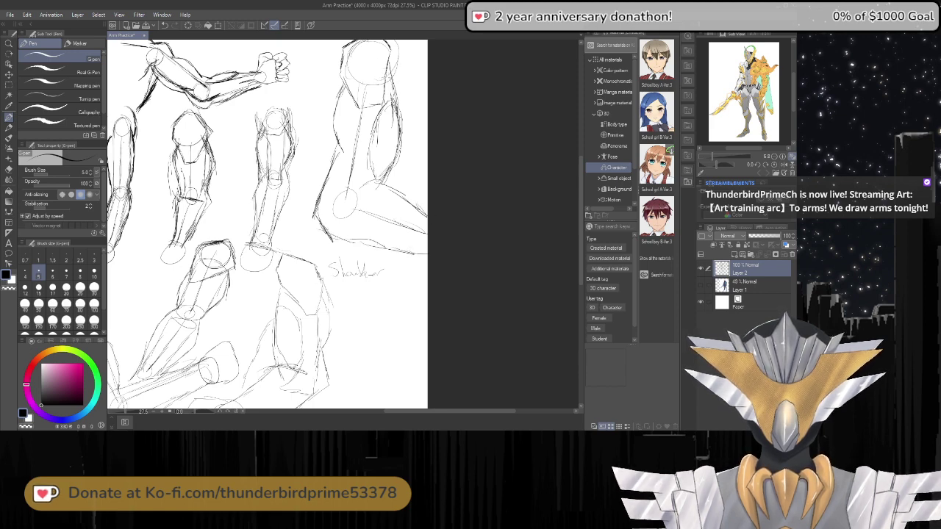
scroll(381, 79, "down", 3)
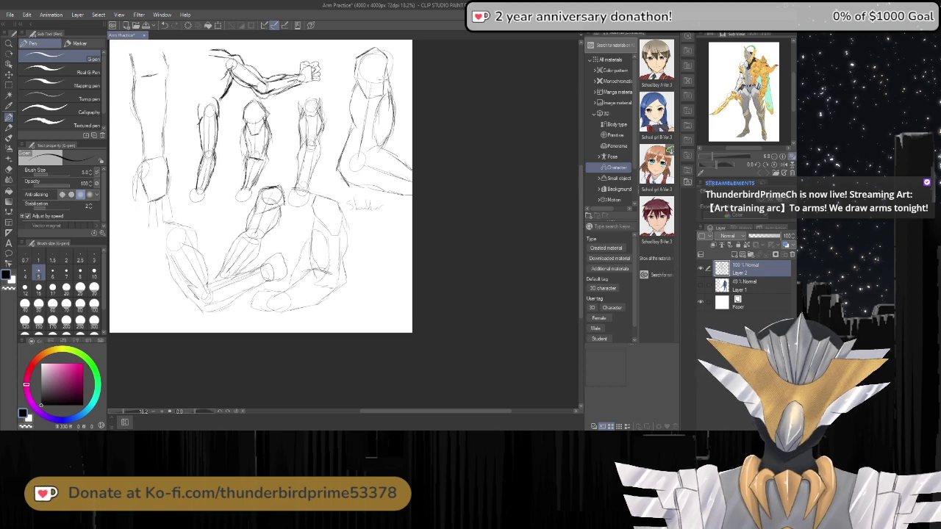
scroll(383, 79, "up", 2)
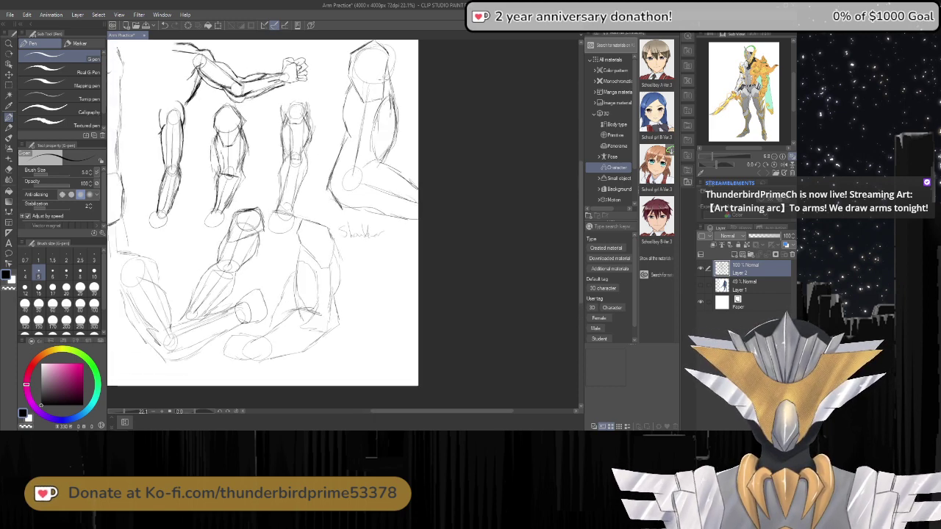
scroll(382, 80, "down", 4)
scroll(298, 146, "up", 4)
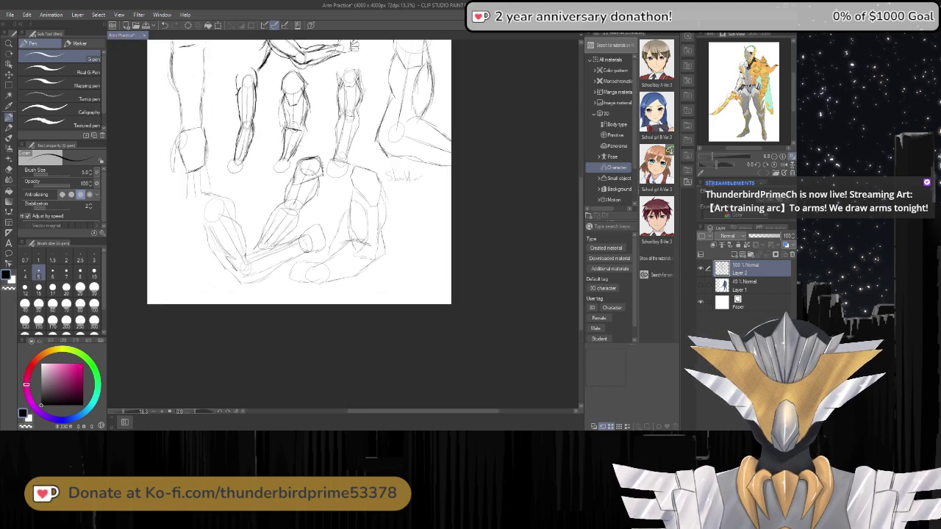
scroll(302, 150, "down", 3)
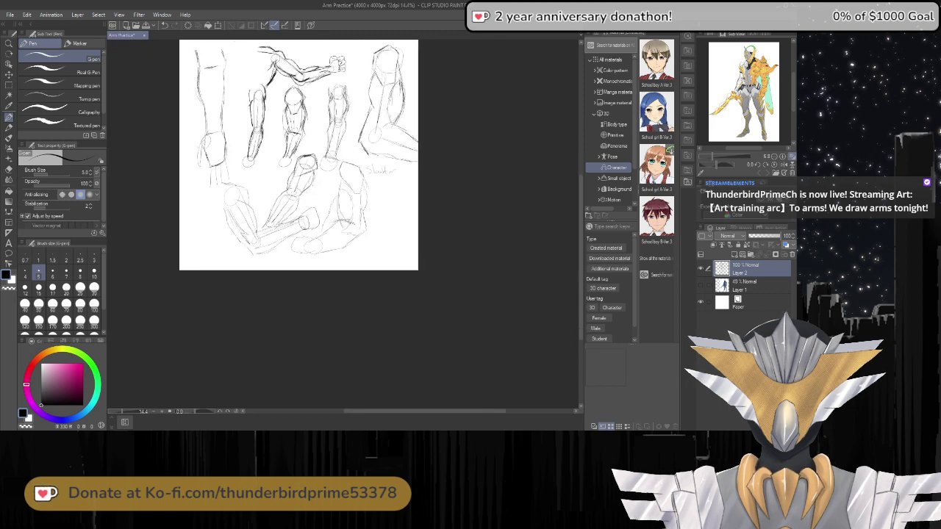
scroll(301, 150, "up", 3)
scroll(322, 90, "down", 2)
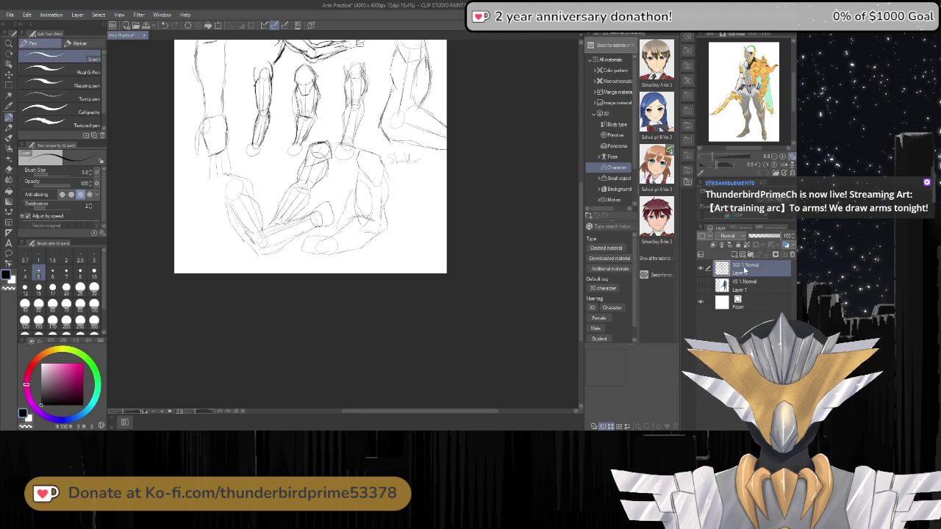
Add a new layer above the arm sketches, and hide Layer 2 while showing the reference figure on Layer 1.
key("ctrl+shift+n")
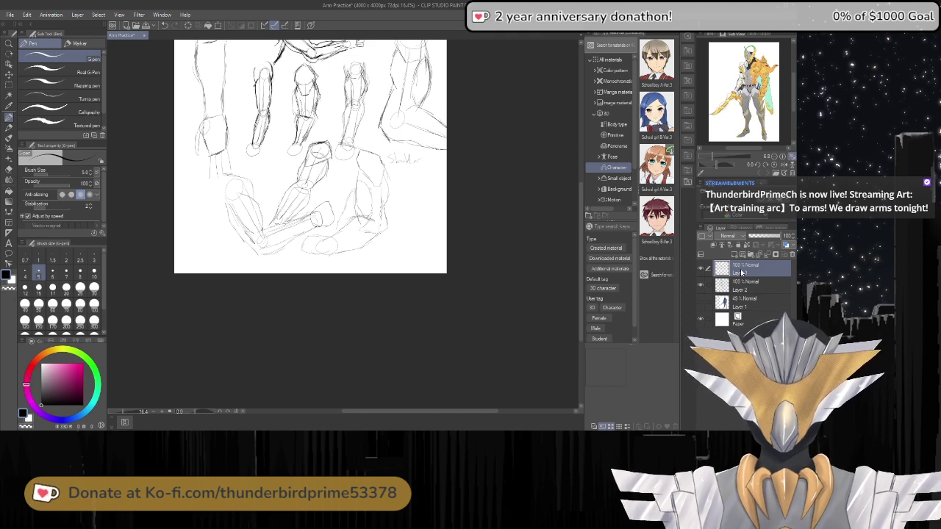
left_click(701, 286)
left_click_drag(582, 205, 583, 129)
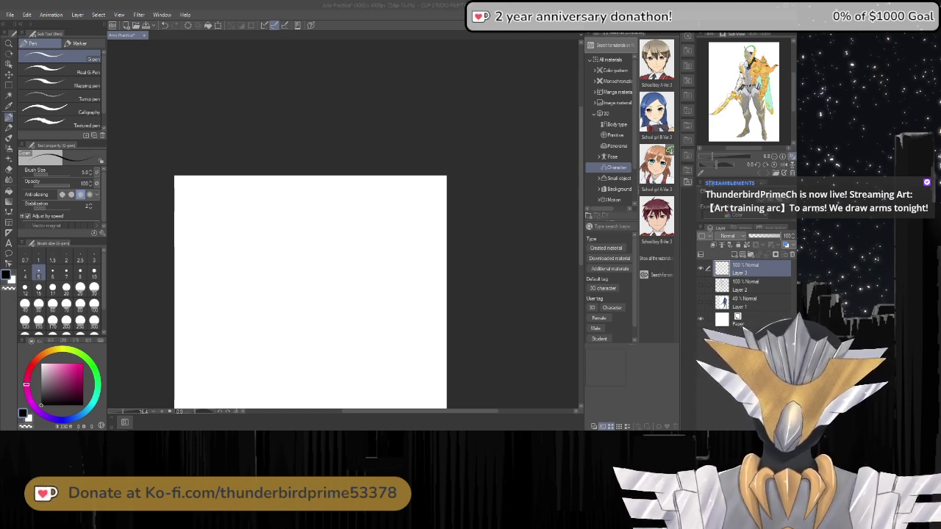
scroll(174, 265, "up", 4)
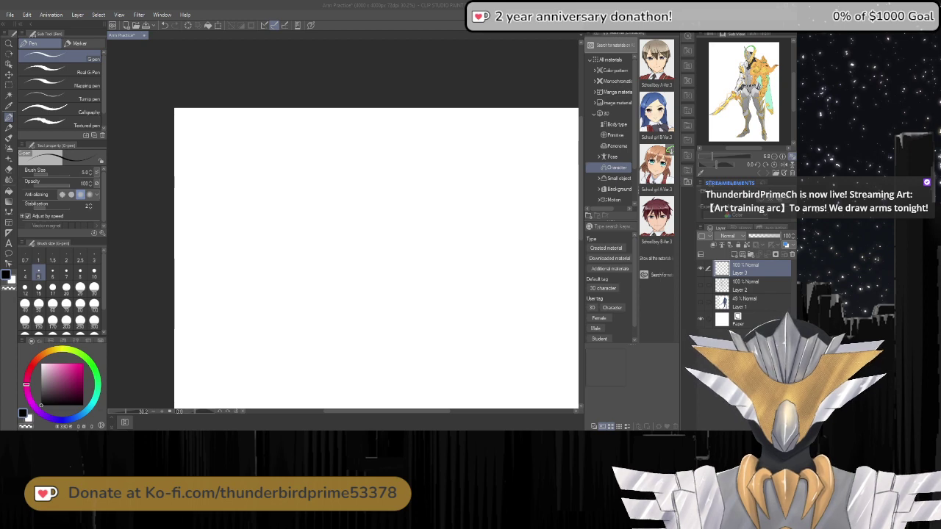
left_click(701, 302)
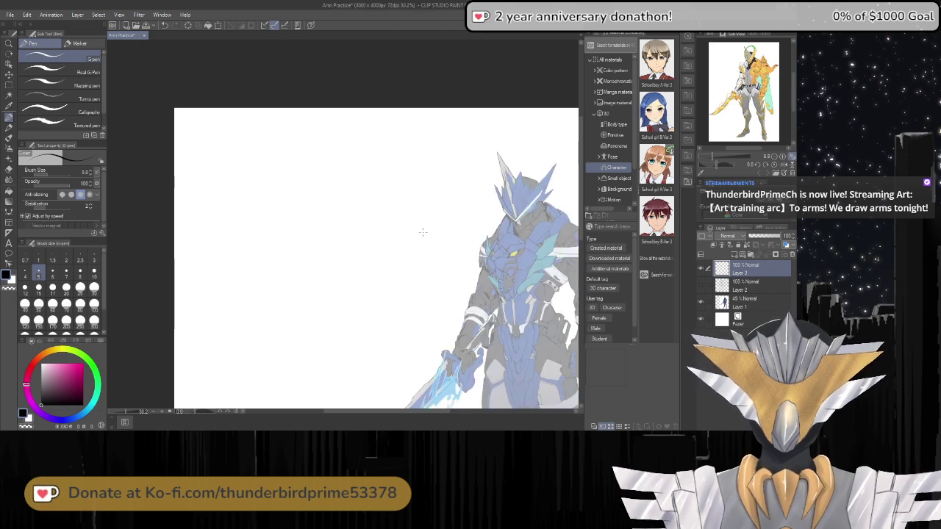
Trace an angular shoulder outline over the reference figure's shoulder nearest the canvas edge and sketch a joint circle inside it.
scroll(241, 155, "down", 4)
scroll(454, 225, "up", 4)
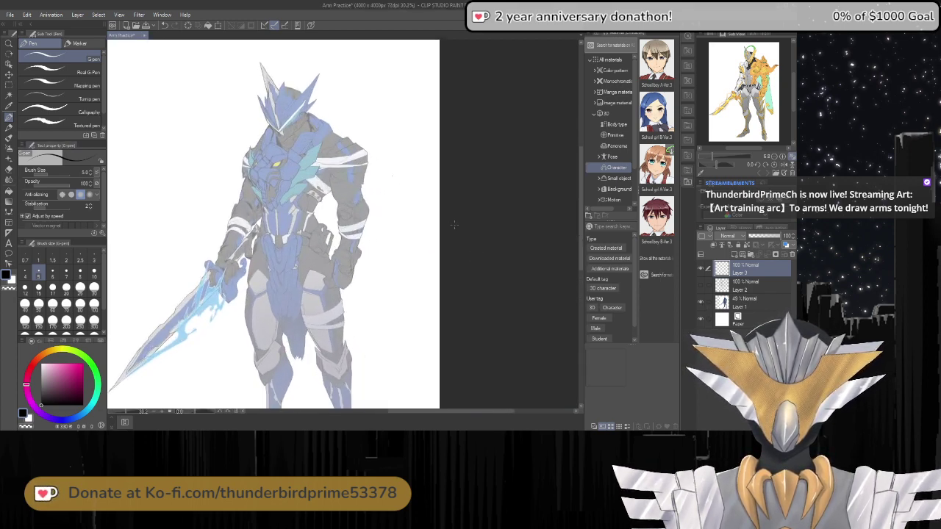
scroll(388, 171, "up", 4)
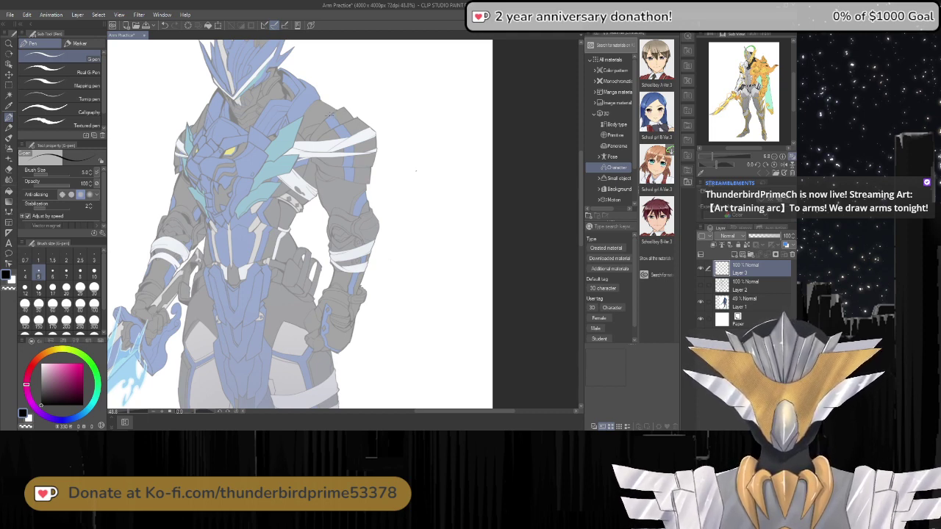
mouse_move(330, 116)
left_mouse_down()
mouse_move(372, 120)
mouse_move(376, 151)
left_mouse_up()
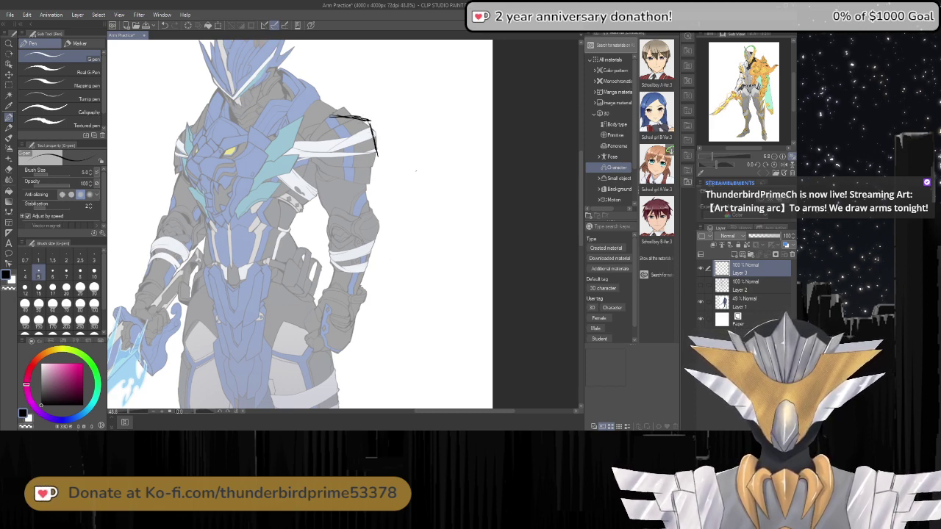
mouse_move(328, 115)
left_mouse_down()
mouse_move(320, 163)
mouse_move(340, 189)
mouse_move(365, 186)
mouse_move(376, 151)
left_mouse_up()
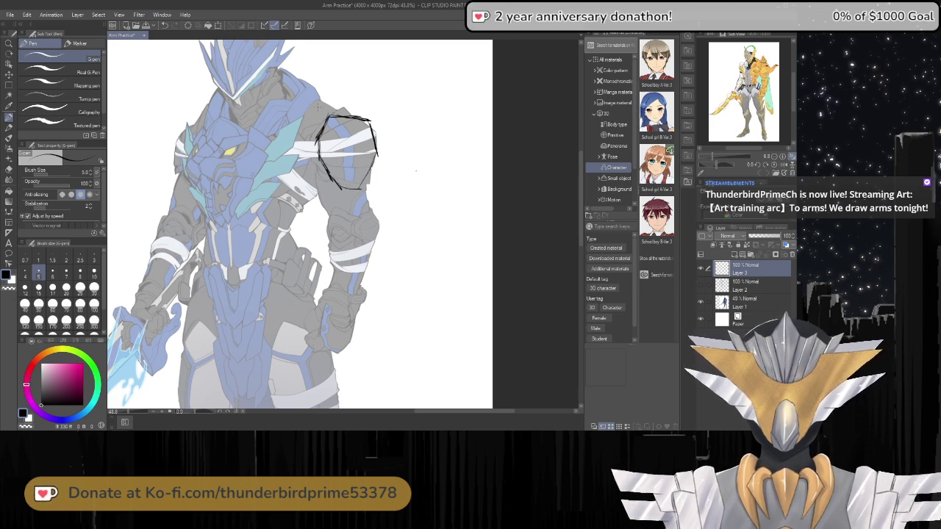
mouse_move(326, 121)
left_mouse_down()
mouse_move(319, 150)
mouse_move(331, 156)
mouse_move(368, 125)
mouse_move(321, 140)
mouse_move(321, 150)
left_mouse_up()
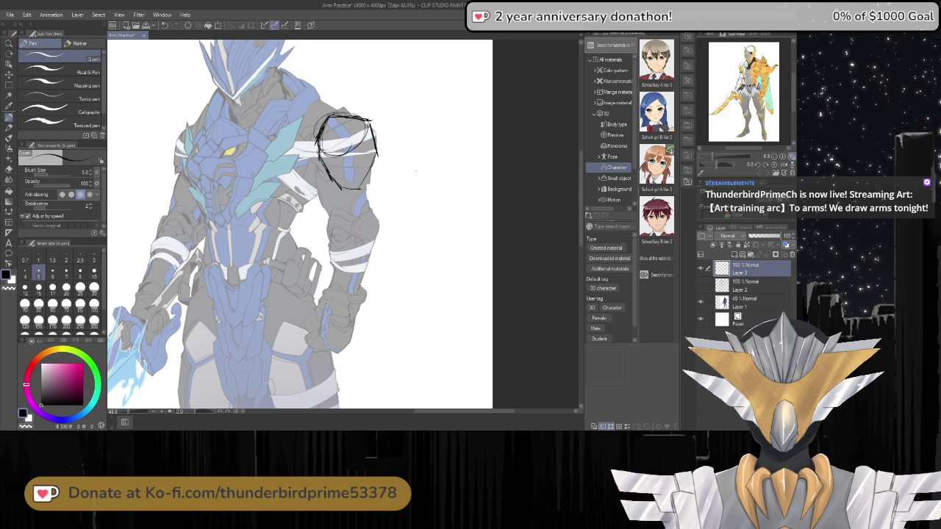
Sketch a rounded arc over the top of the traced shoulder and erase the inner side, base and joint circle below it.
mouse_move(371, 116)
left_mouse_down()
mouse_move(355, 108)
mouse_move(365, 113)
left_mouse_up()
mouse_move(325, 102)
left_mouse_down()
mouse_move(342, 97)
mouse_move(370, 120)
mouse_move(323, 154)
mouse_move(314, 143)
left_mouse_up()
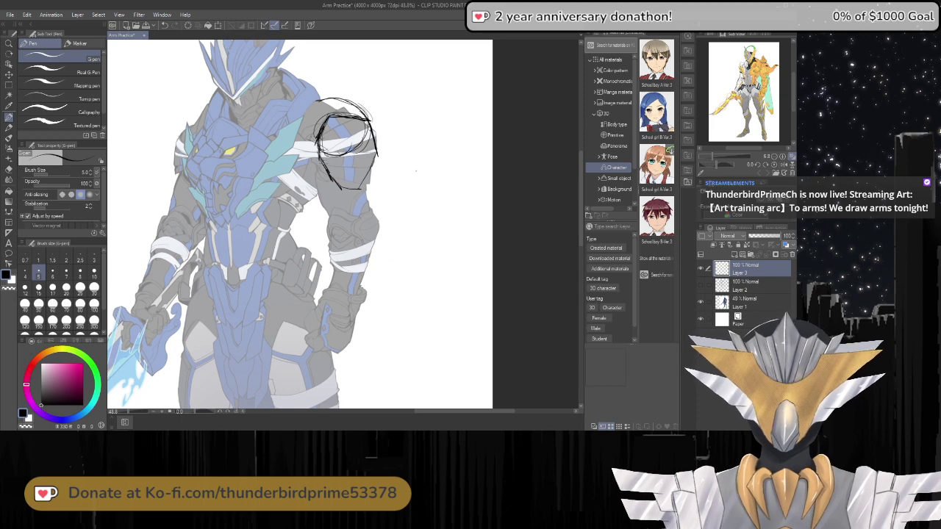
key("e")
mouse_move(312, 159)
left_mouse_down()
mouse_move(335, 188)
mouse_move(354, 185)
mouse_move(373, 160)
mouse_move(372, 136)
mouse_move(326, 125)
mouse_move(312, 152)
mouse_move(333, 121)
mouse_move(360, 111)
mouse_move(373, 135)
mouse_move(371, 169)
left_mouse_up()
key("p")
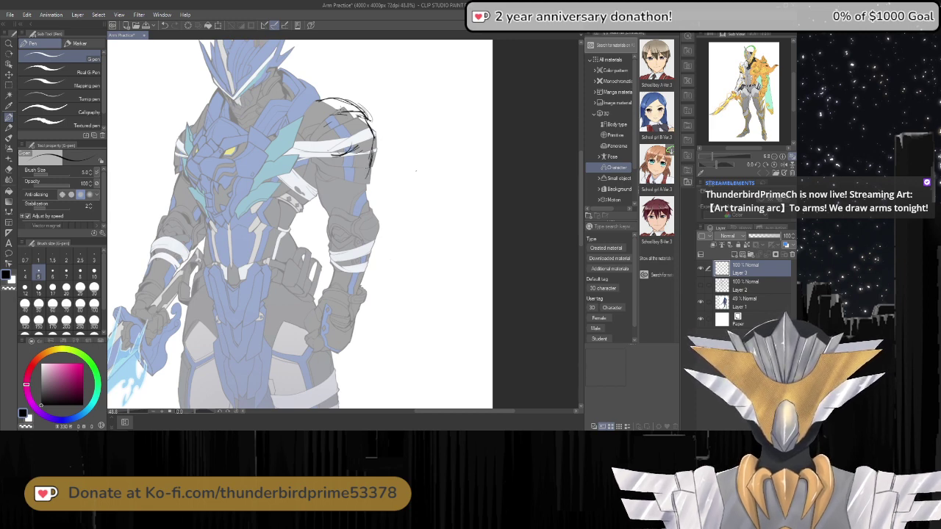
Redraw the shoulder outline under the arc with a curved inner side, an angled base and a reinforced outer side.
mouse_move(351, 110)
left_mouse_down()
mouse_move(325, 116)
mouse_move(310, 147)
left_mouse_up()
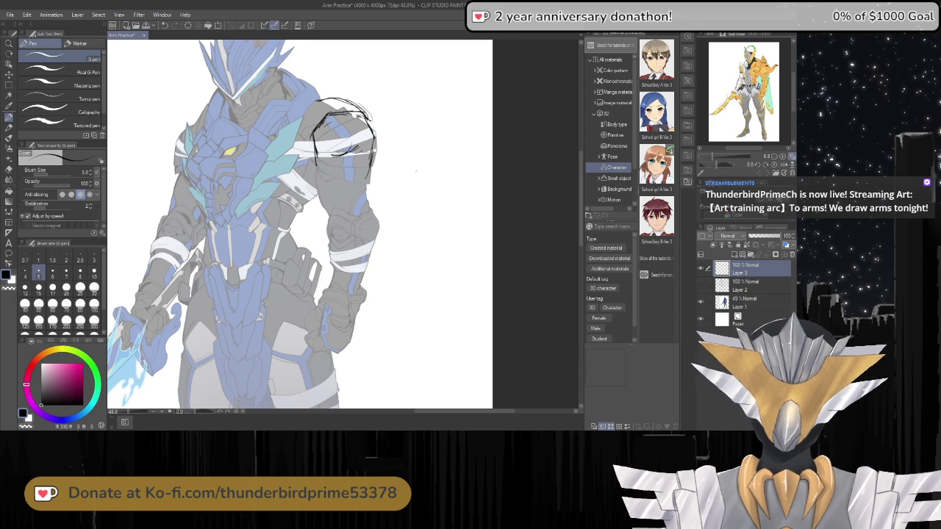
mouse_move(316, 162)
left_mouse_down()
mouse_move(339, 188)
mouse_move(364, 178)
left_mouse_up()
mouse_move(315, 153)
left_mouse_down()
mouse_move(337, 183)
mouse_move(366, 184)
left_mouse_up()
left_click_drag(372, 144, 366, 183)
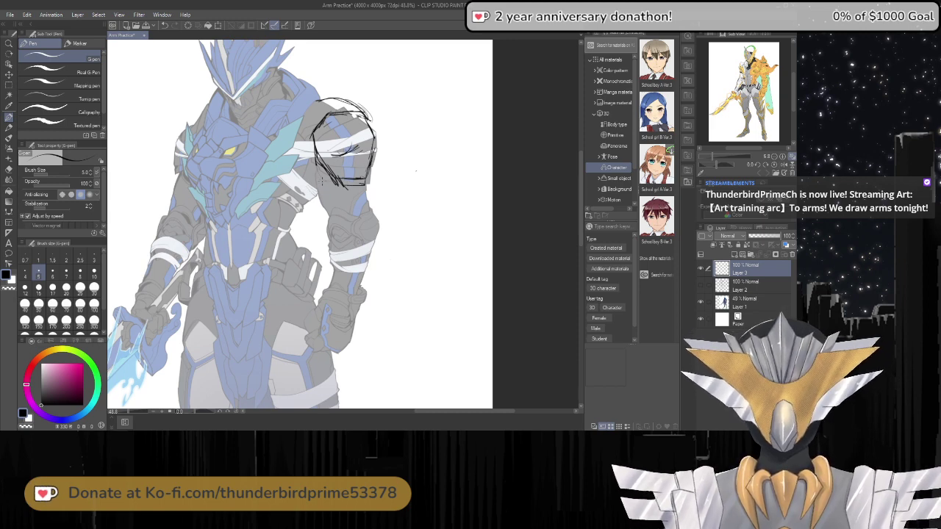
Sketch a narrow oval muscle along the figure's inner upper arm and a bulging contour along its outer side down to the elbow.
left_click_drag(317, 178, 334, 243)
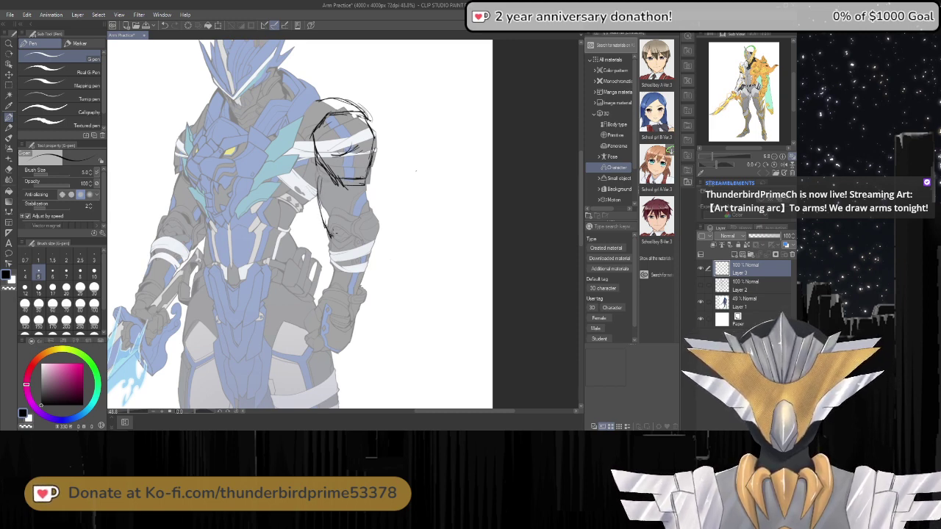
mouse_move(330, 188)
left_mouse_down()
mouse_move(340, 227)
mouse_move(329, 236)
mouse_move(320, 213)
left_mouse_up()
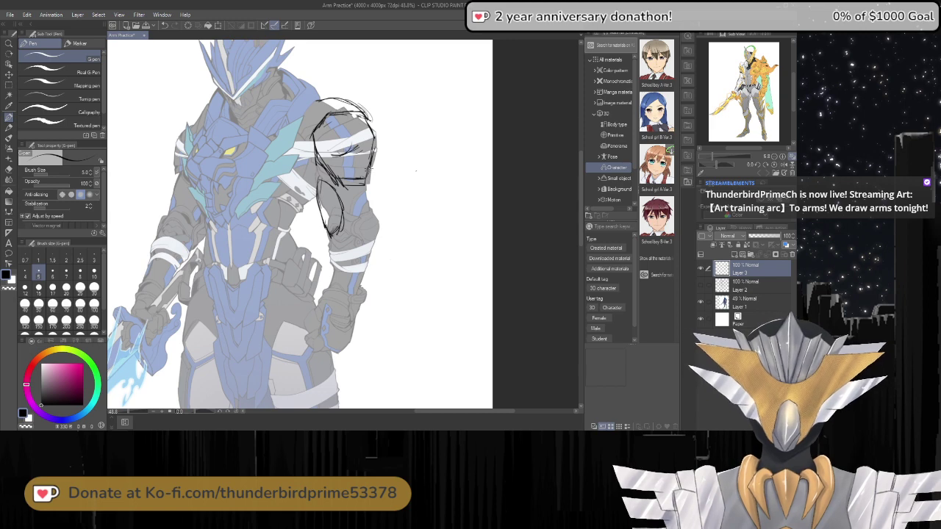
left_click_drag(371, 164, 380, 213)
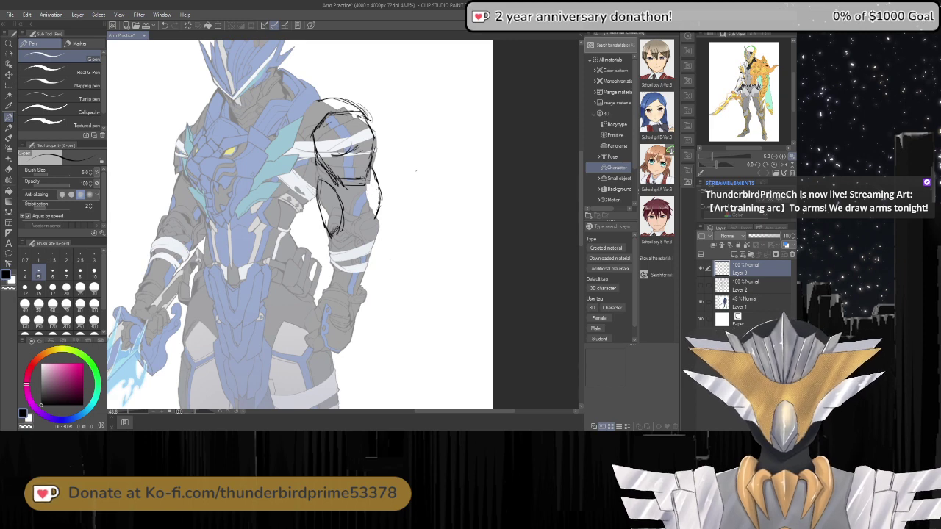
left_click_drag(363, 175, 375, 221)
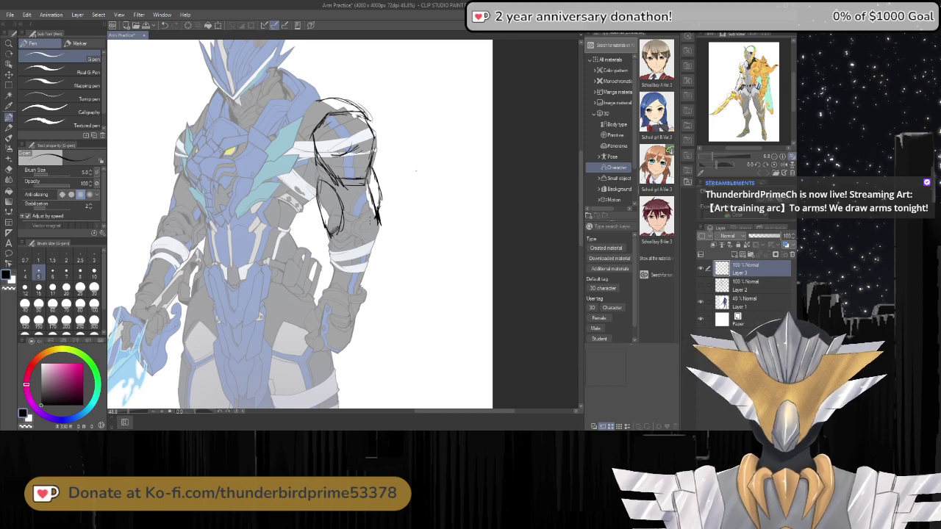
Trace both sides of the figure's forearm, add the arm's centre line with shoulder and elbow joint circles, and block in the hand.
mouse_move(344, 222)
left_mouse_down()
mouse_move(328, 238)
mouse_move(332, 298)
left_mouse_up()
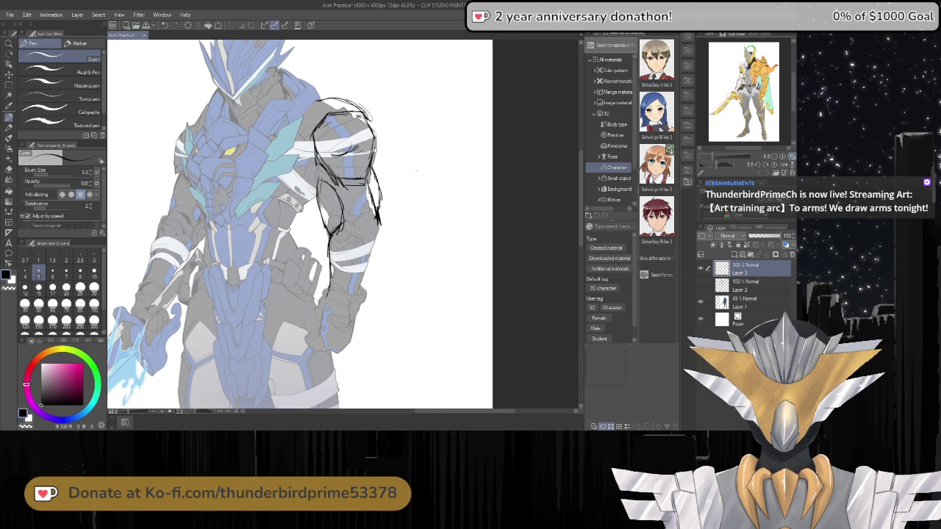
mouse_move(376, 217)
left_mouse_down()
mouse_move(381, 237)
mouse_move(359, 300)
mouse_move(376, 254)
left_mouse_up()
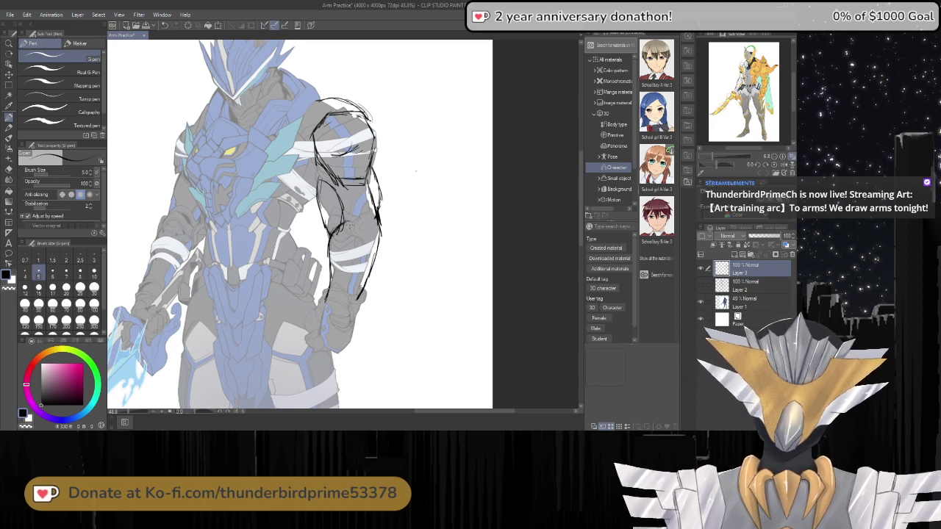
mouse_move(340, 118)
left_mouse_down()
mouse_move(362, 134)
mouse_move(334, 118)
mouse_move(353, 225)
mouse_move(368, 228)
mouse_move(350, 208)
left_mouse_up()
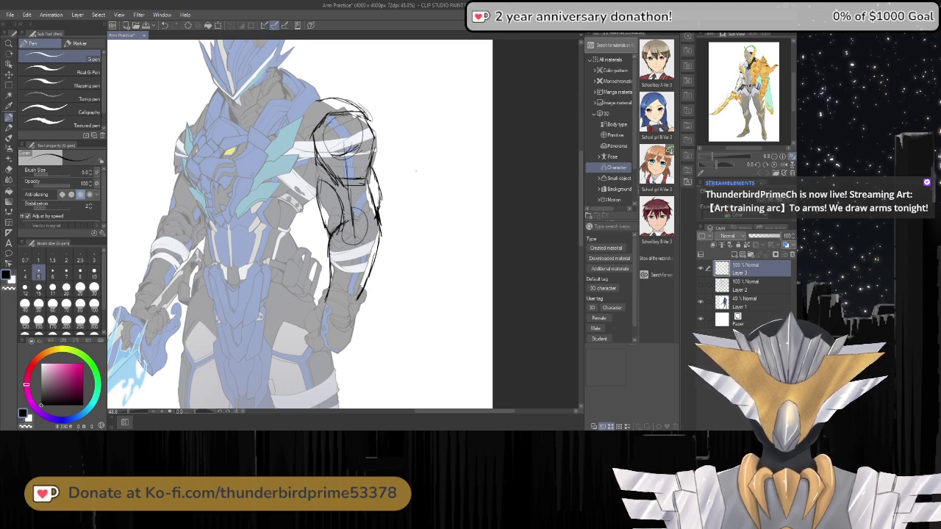
mouse_move(348, 250)
left_mouse_down()
mouse_move(338, 319)
mouse_move(350, 303)
mouse_move(357, 307)
mouse_move(351, 355)
left_mouse_up()
mouse_move(328, 292)
left_mouse_down()
mouse_move(316, 346)
mouse_move(342, 350)
left_mouse_up()
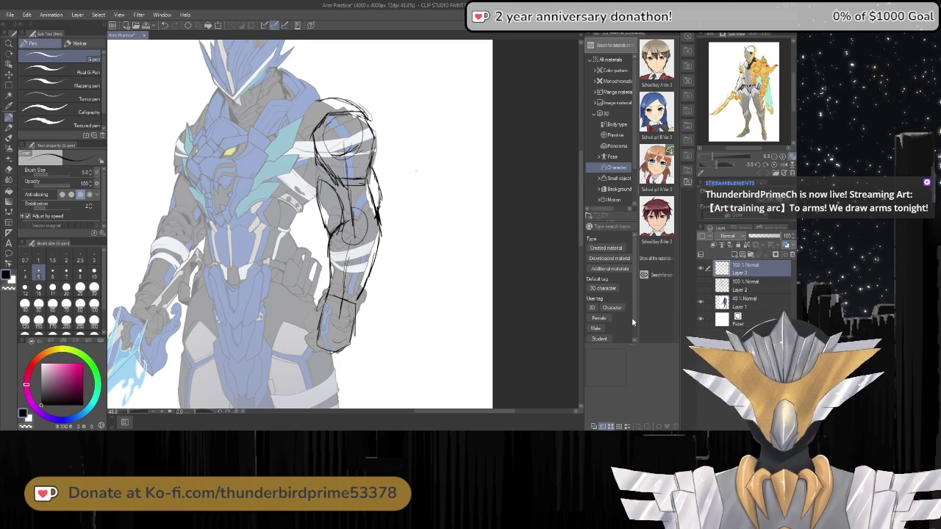
With the reference figure layer hidden, extend the arc above the shoulder toward the body and reinforce the forearm's centre line.
left_click(701, 302)
scroll(362, 226, "down", 4)
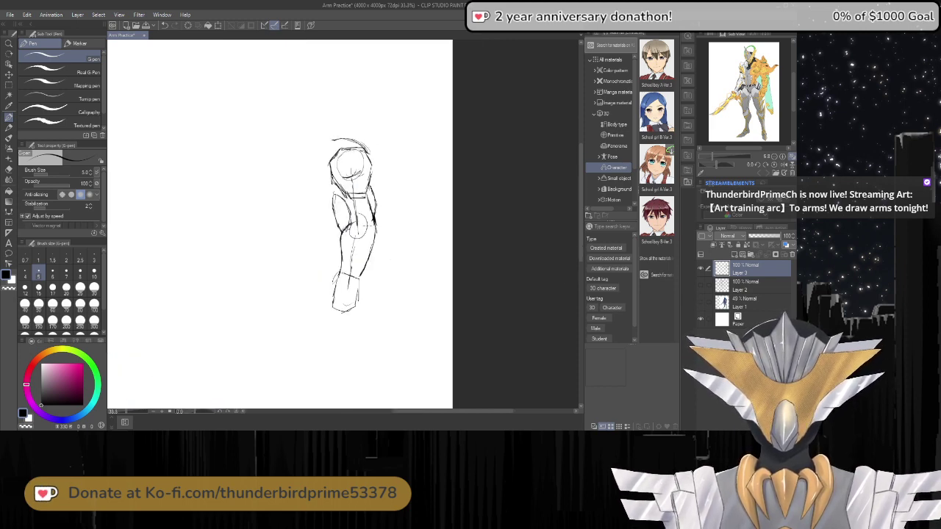
scroll(269, 190, "up", 5)
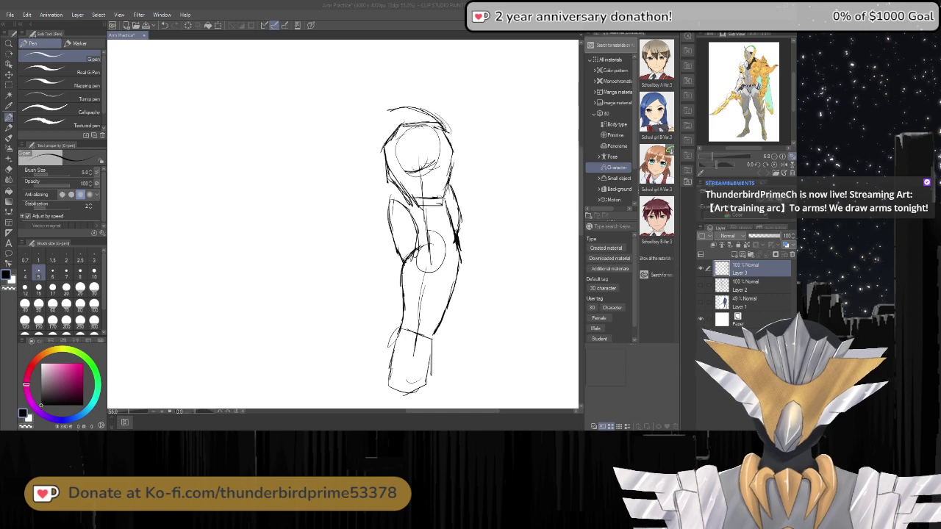
mouse_move(383, 112)
left_mouse_down()
mouse_move(430, 117)
mouse_move(444, 129)
mouse_move(427, 111)
mouse_move(370, 118)
mouse_move(413, 106)
left_mouse_up()
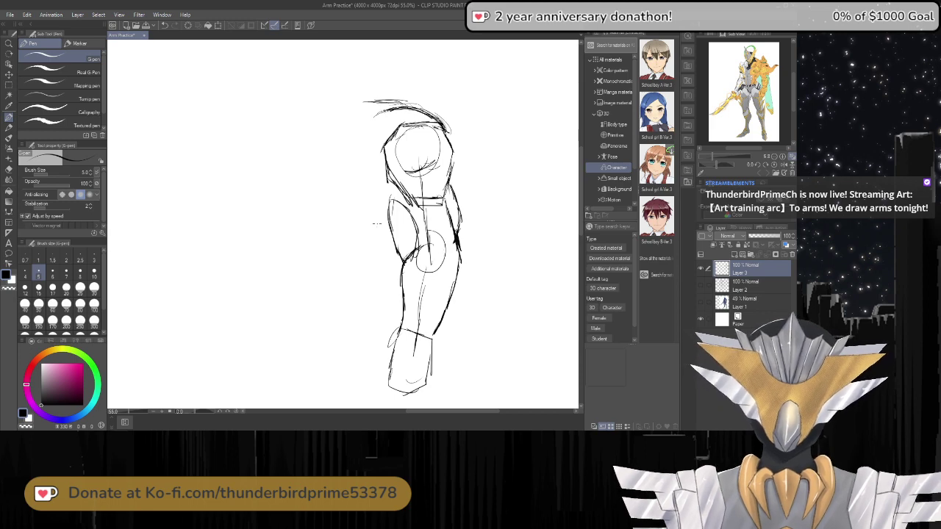
scroll(376, 224, "up", 1)
scroll(418, 248, "down", 3)
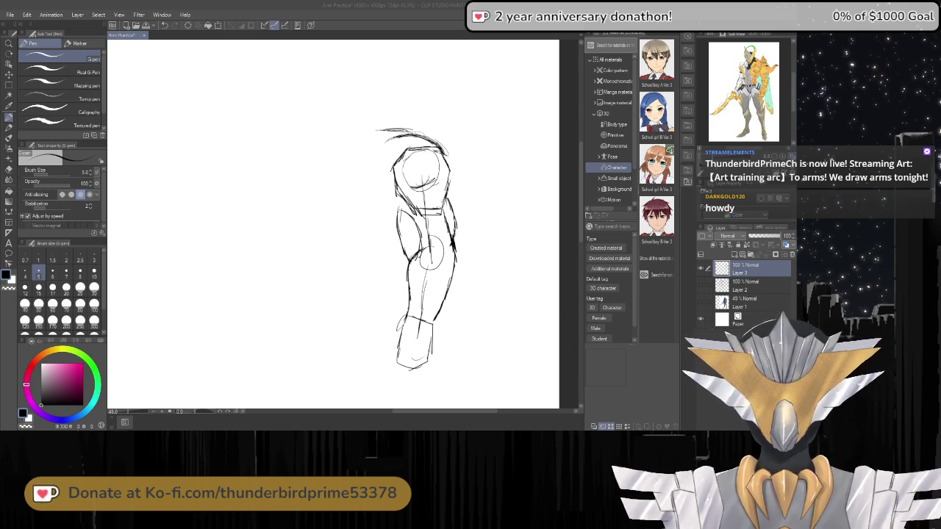
left_click(264, 97)
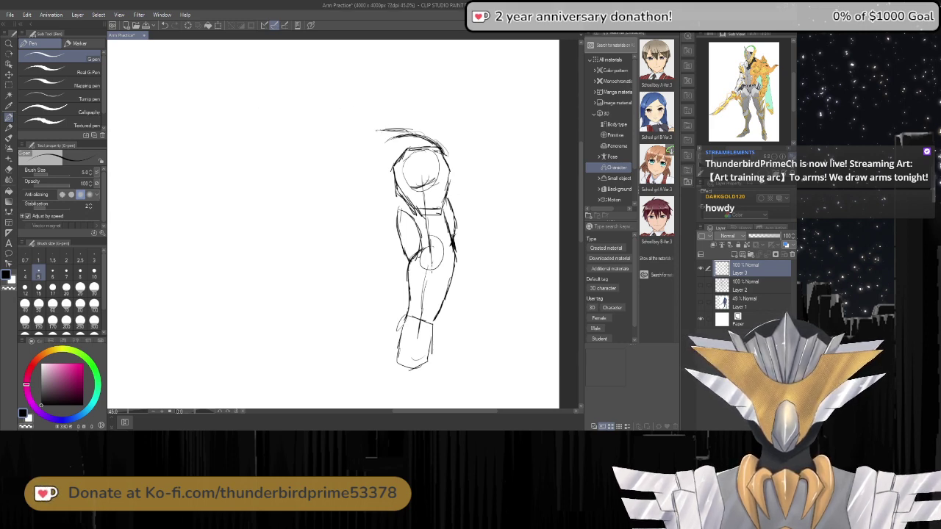
mouse_move(431, 266)
left_mouse_down()
mouse_move(420, 320)
mouse_move(422, 310)
left_mouse_up()
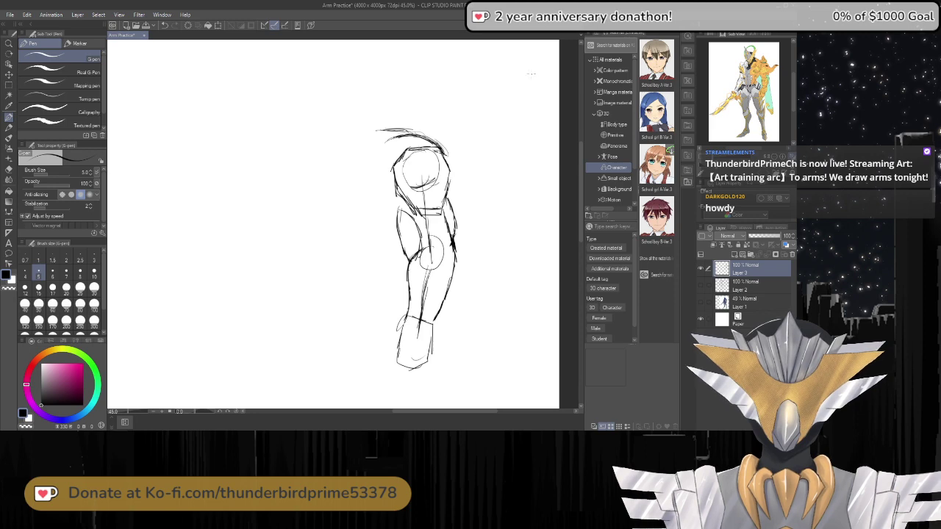
Sketch a second arm skeleton beside the traced arm, with shoulder and elbow circles, connecting bone lines and a small hand oval.
mouse_move(530, 73)
left_mouse_down()
mouse_move(506, 90)
mouse_move(503, 106)
mouse_move(540, 113)
mouse_move(541, 77)
mouse_move(509, 83)
mouse_move(506, 109)
mouse_move(536, 108)
mouse_move(546, 87)
mouse_move(531, 70)
mouse_move(506, 111)
mouse_move(542, 111)
mouse_move(550, 89)
mouse_move(520, 137)
mouse_move(509, 212)
mouse_move(486, 269)
left_mouse_up()
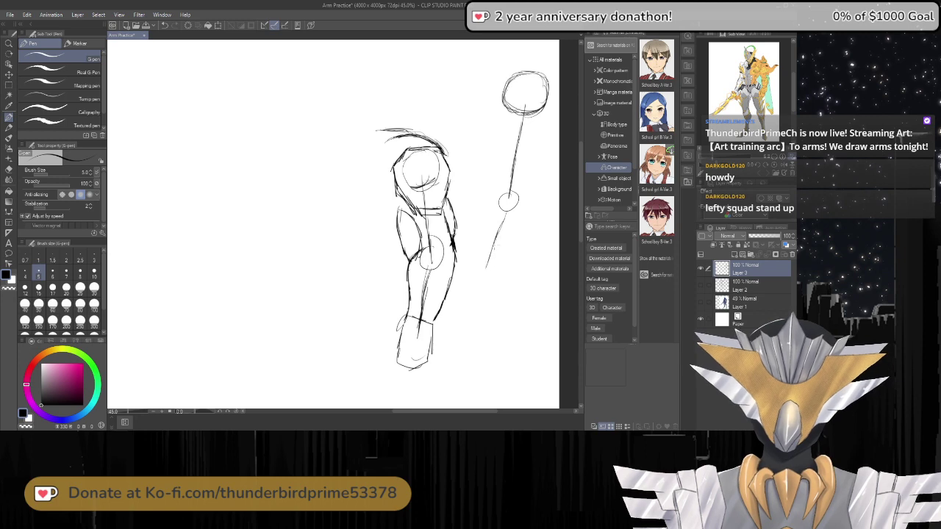
left_click_drag(504, 223, 483, 292)
mouse_move(492, 257)
left_mouse_down()
mouse_move(480, 301)
mouse_move(487, 293)
left_mouse_up()
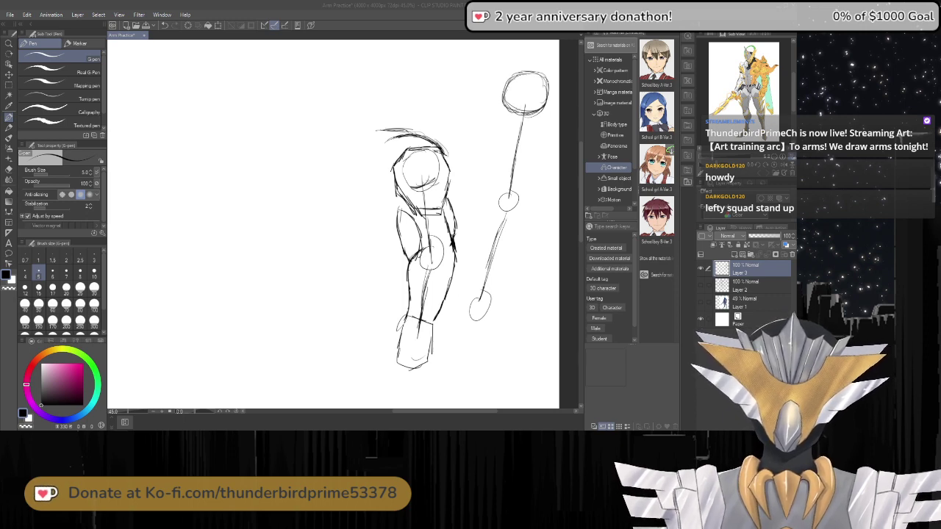
key("alt+Tab")
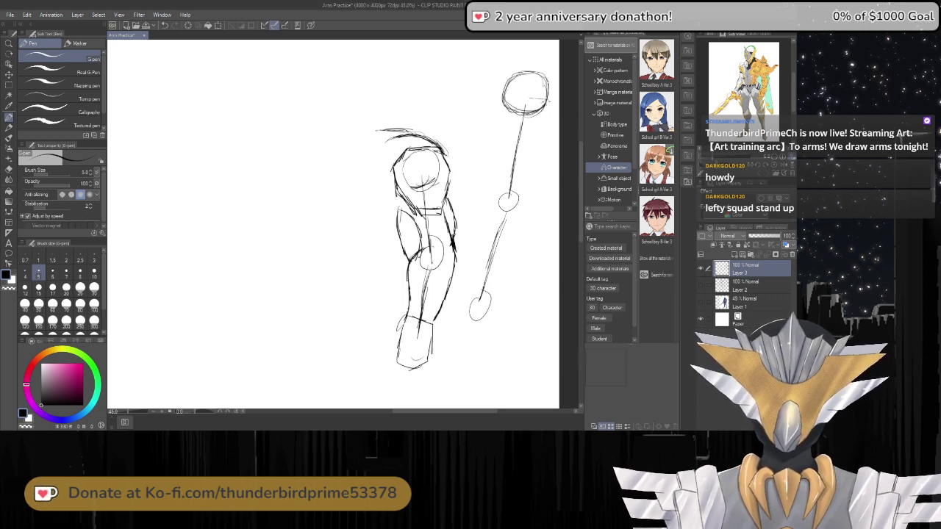
Build a cylinder around the new arm's upper bone line with elliptical ends, and start the forearm with an ellipse below the elbow.
mouse_move(547, 97)
left_mouse_down()
mouse_move(503, 93)
mouse_move(525, 114)
mouse_move(546, 101)
mouse_move(521, 96)
mouse_move(527, 115)
left_mouse_up()
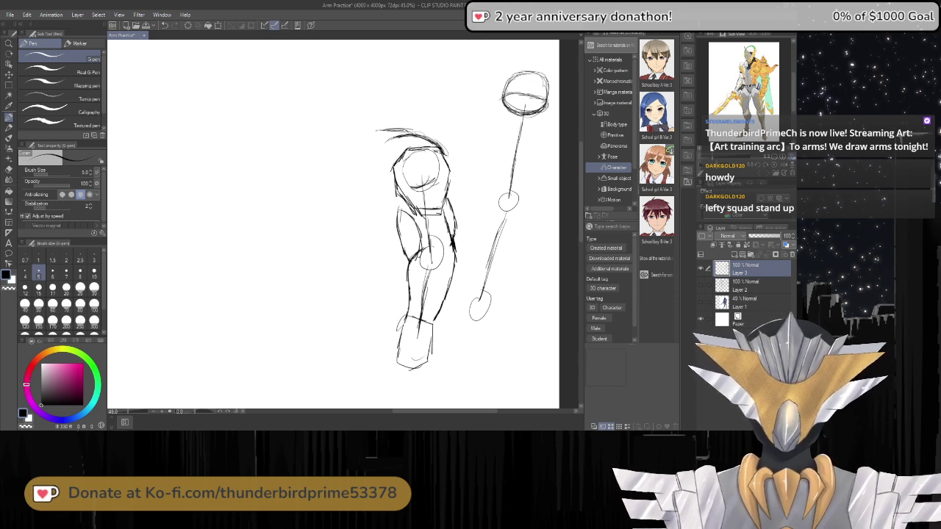
left_click_drag(545, 110, 533, 154)
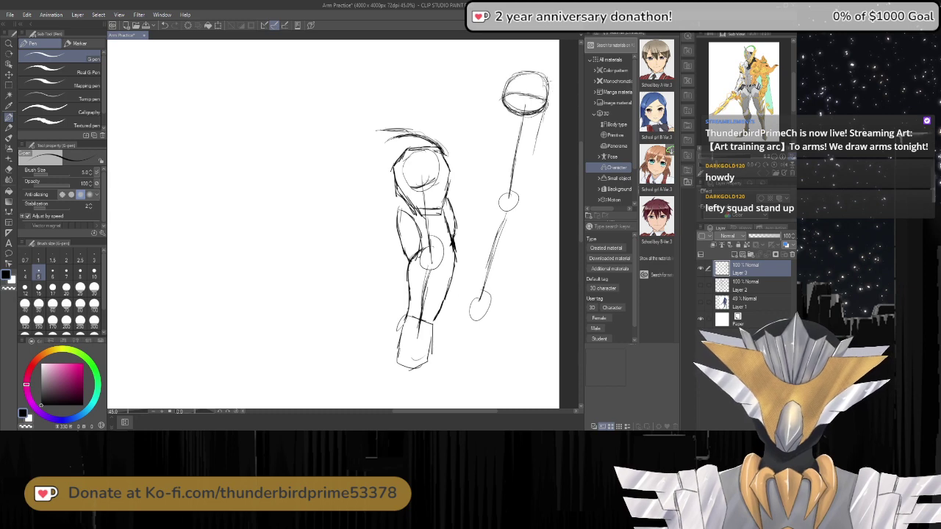
left_click_drag(548, 82, 520, 203)
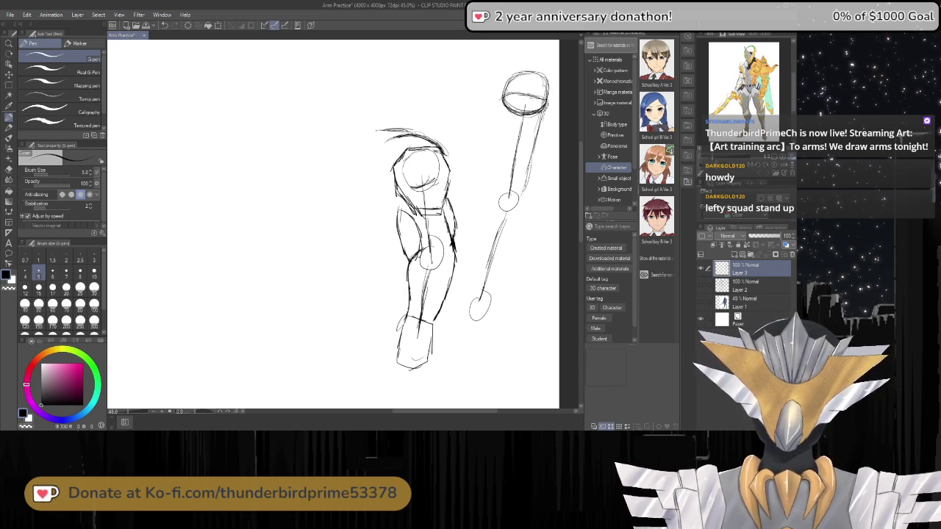
mouse_move(503, 103)
left_mouse_down()
mouse_move(486, 193)
mouse_move(522, 189)
mouse_move(489, 196)
mouse_move(508, 181)
mouse_move(521, 193)
mouse_move(494, 197)
mouse_move(523, 221)
mouse_move(484, 209)
mouse_move(514, 243)
mouse_move(501, 269)
left_mouse_up()
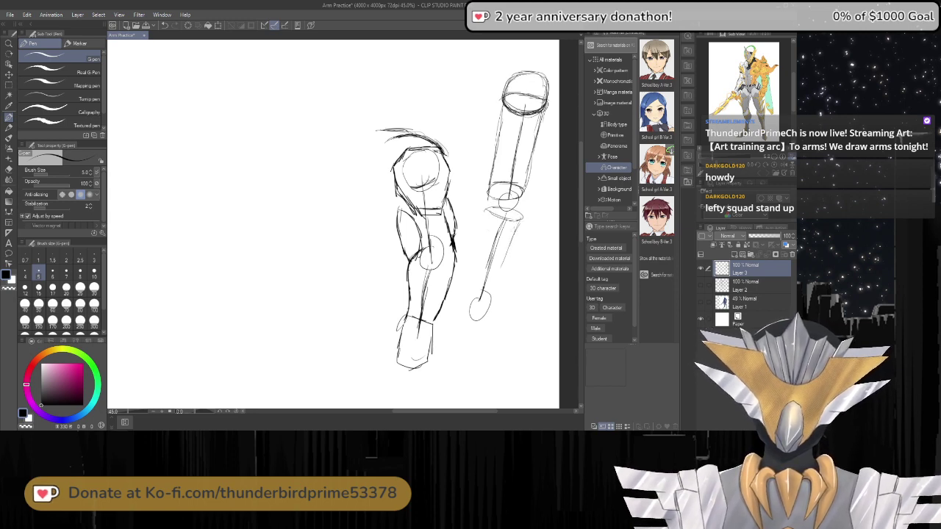
Complete the new arm's forearm cylinder with sides tapering from the elbow ellipse down to the hand oval.
left_click_drag(518, 226, 491, 288)
left_click_drag(511, 247, 488, 299)
left_click_drag(489, 206, 476, 261)
left_click_drag(484, 222, 475, 291)
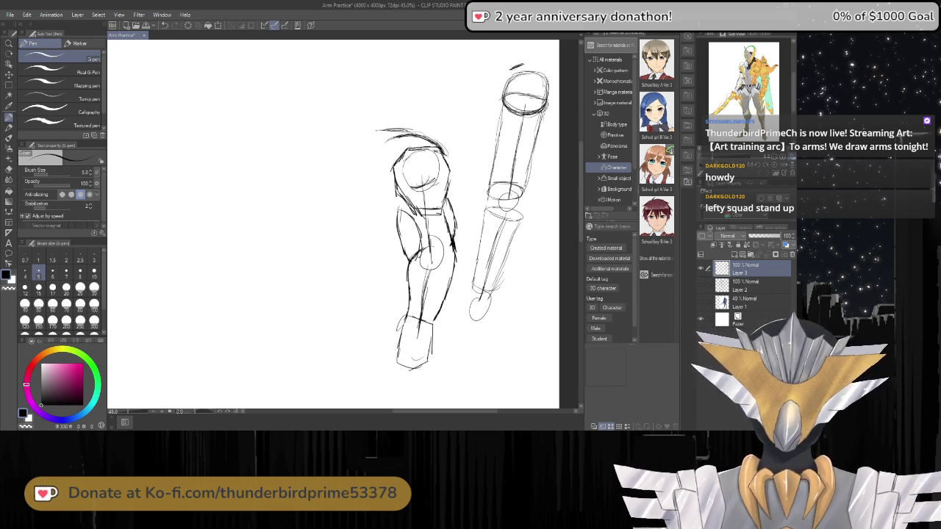
Sketch a rounded shoulder muscle around the new arm's shoulder circle, tapering to a point on the upper arm, and darken its outline.
mouse_move(505, 71)
left_mouse_down()
mouse_move(518, 65)
mouse_move(500, 80)
left_mouse_up()
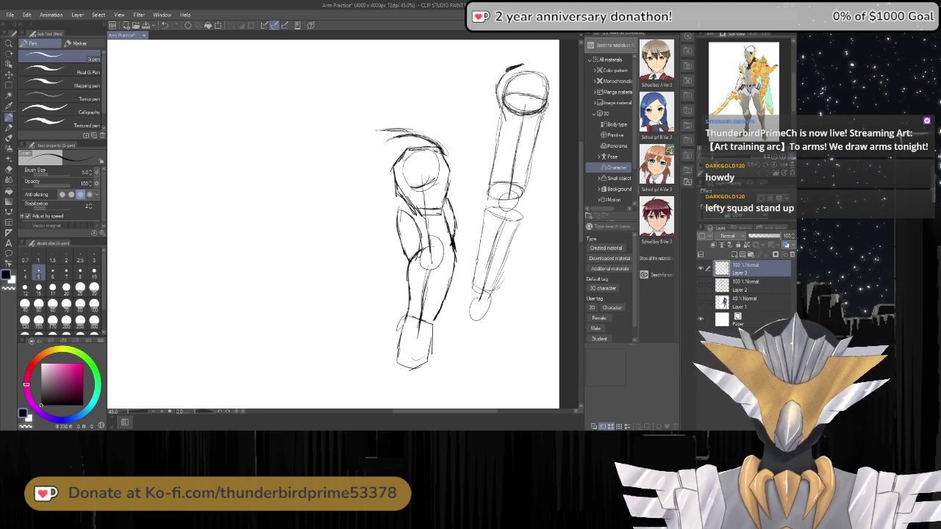
mouse_move(502, 120)
left_mouse_down()
mouse_move(507, 136)
mouse_move(552, 103)
left_mouse_up()
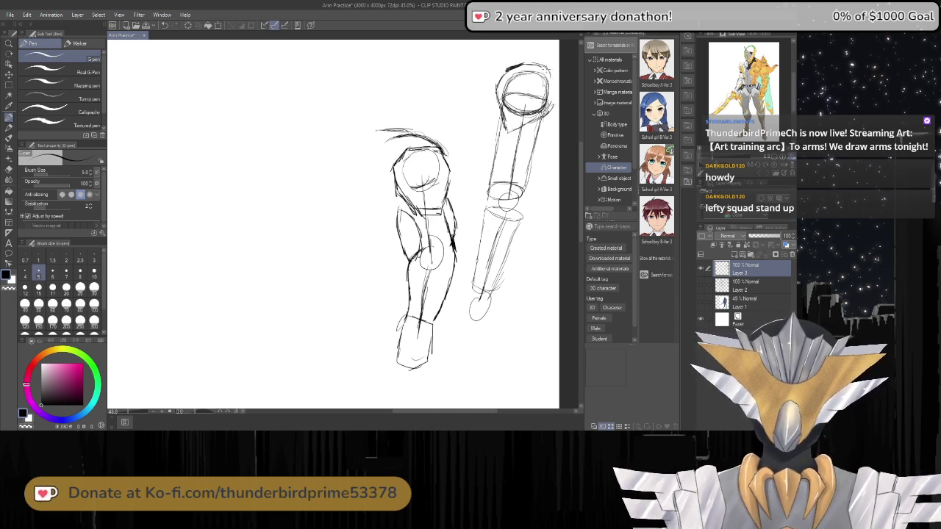
left_click_drag(550, 80, 537, 121)
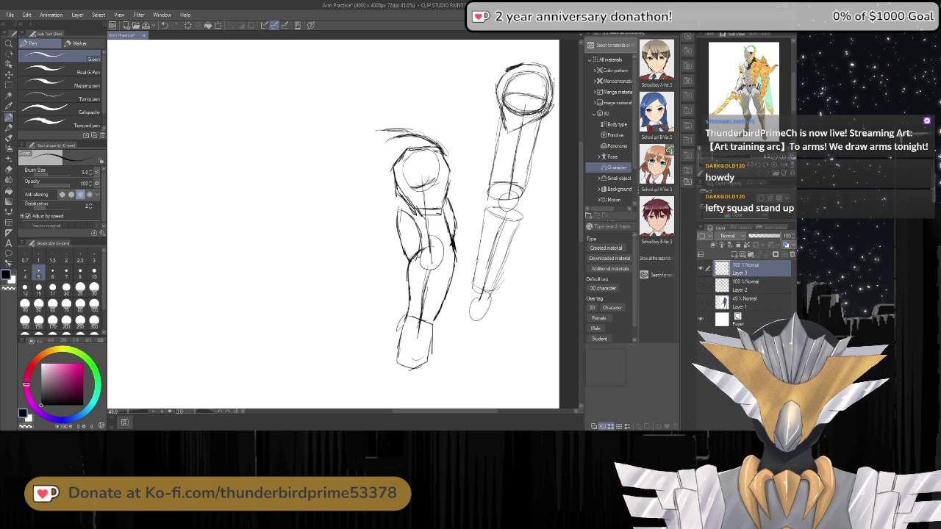
left_click_drag(552, 80, 521, 64)
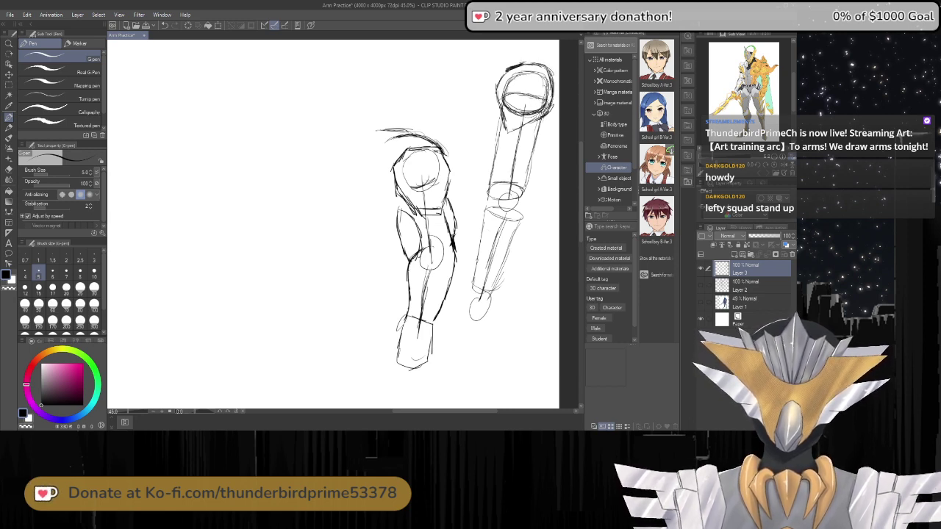
left_click_drag(551, 104, 514, 129)
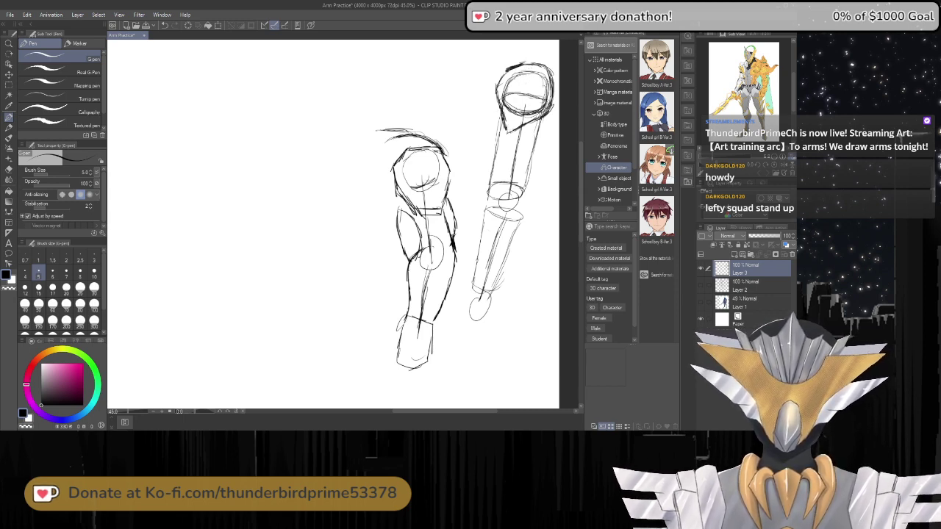
mouse_move(521, 124)
left_mouse_down()
mouse_move(551, 104)
mouse_move(553, 84)
left_mouse_up()
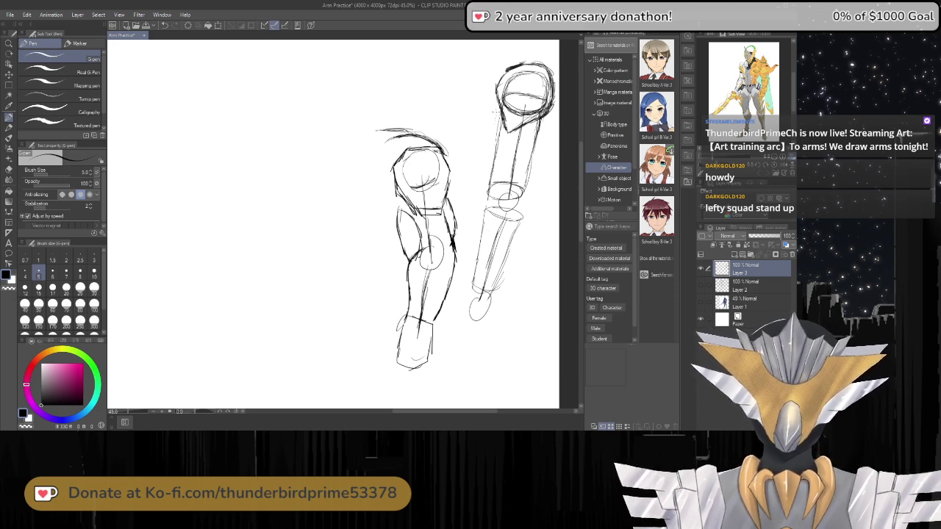
Sketch bulging muscle contours along both sides of the new upper arm, from below the shoulder muscle to the elbow.
left_click_drag(492, 120, 480, 175)
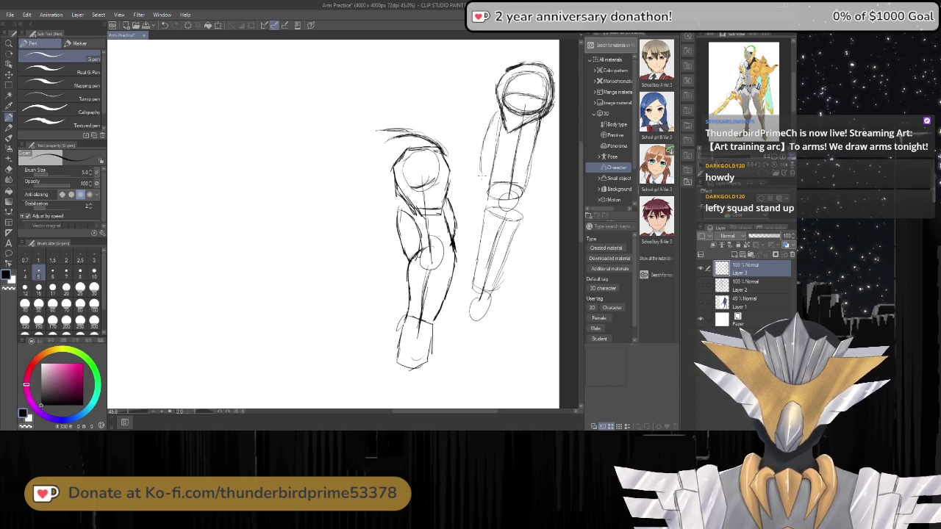
left_click_drag(502, 115, 504, 162)
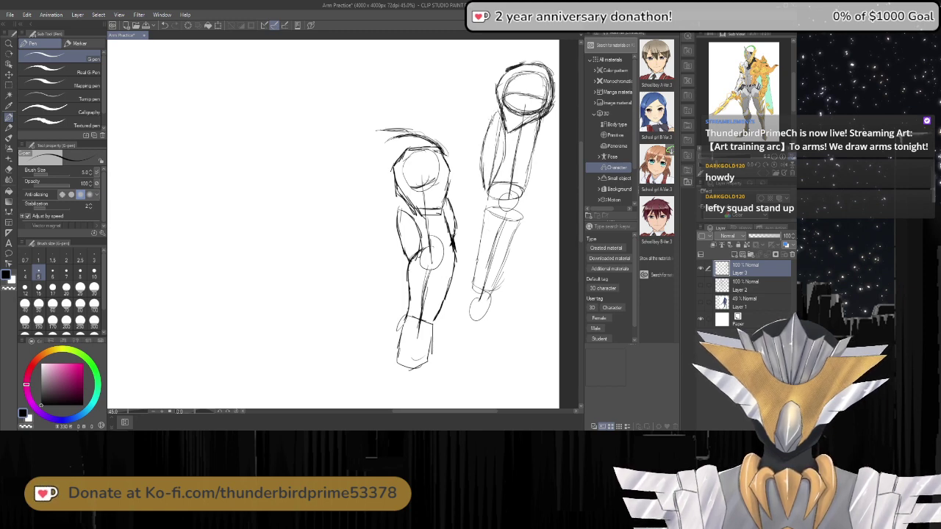
left_click_drag(494, 115, 498, 167)
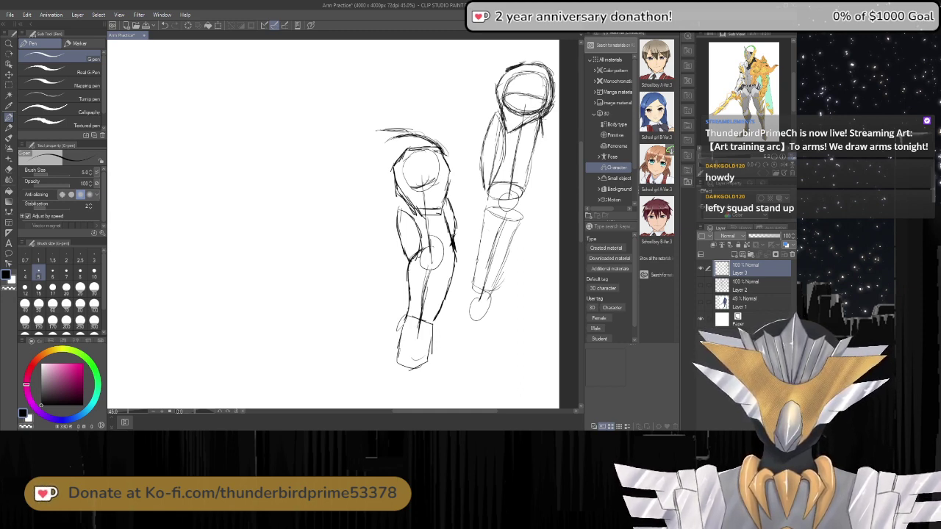
mouse_move(539, 120)
left_mouse_down()
mouse_move(545, 154)
mouse_move(524, 192)
left_mouse_up()
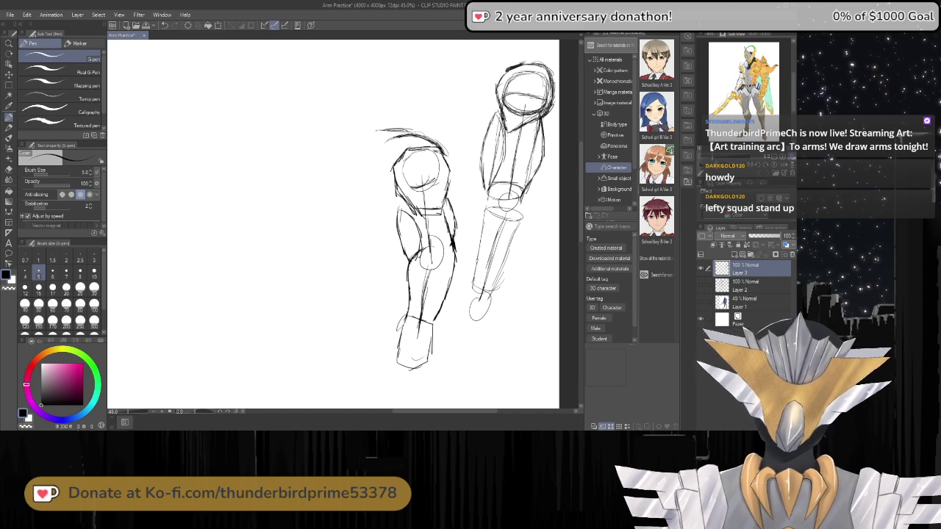
left_click_drag(507, 133, 543, 114)
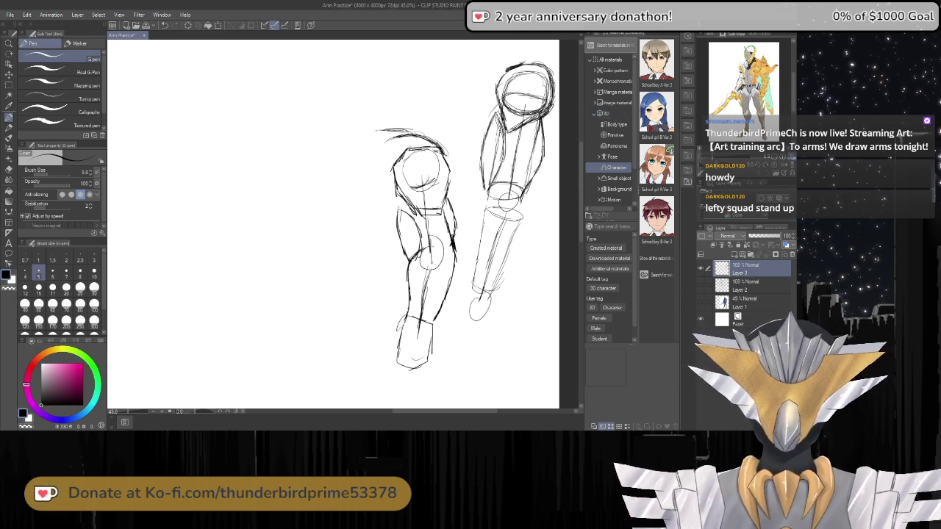
Briefly show Layer 2 to consult the earlier arm sketches, and add inner muscle division lines to the new upper arm.
left_click(700, 286)
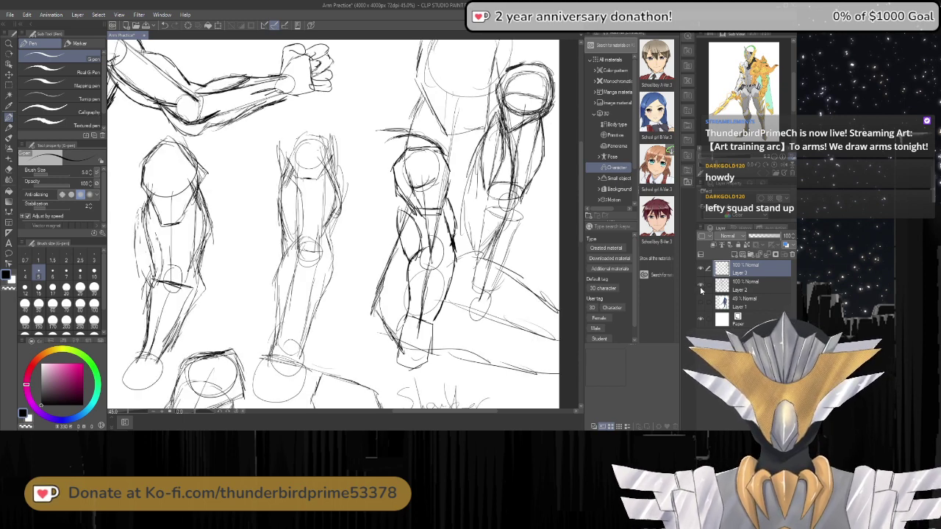
left_click(700, 286)
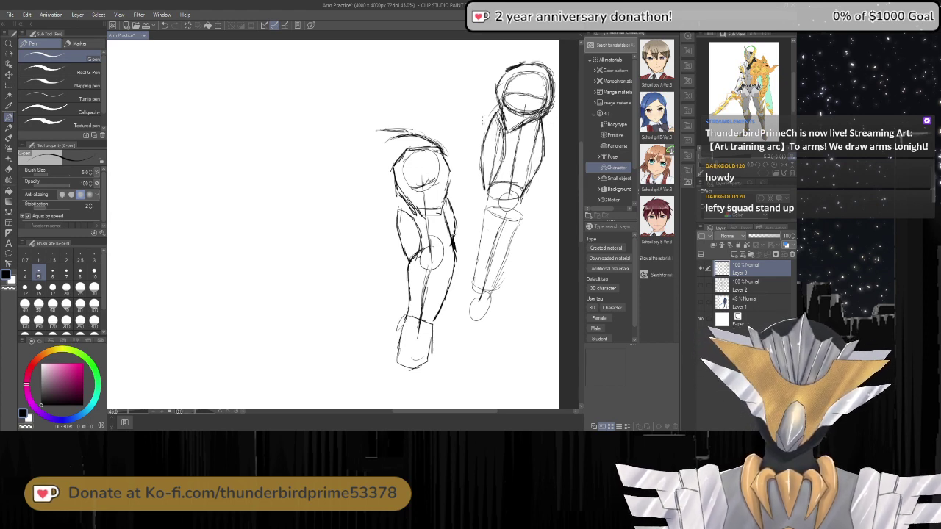
mouse_move(503, 122)
left_mouse_down()
mouse_move(483, 155)
mouse_move(487, 205)
left_mouse_up()
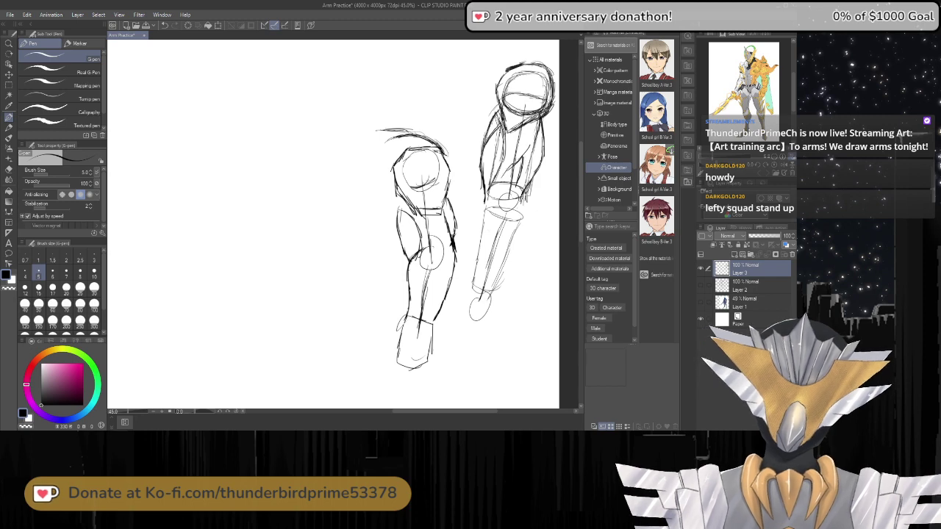
Sketch the bulging muscle contour along the right side of the new forearm, from the elbow to the wrist.
left_click_drag(526, 206, 527, 224)
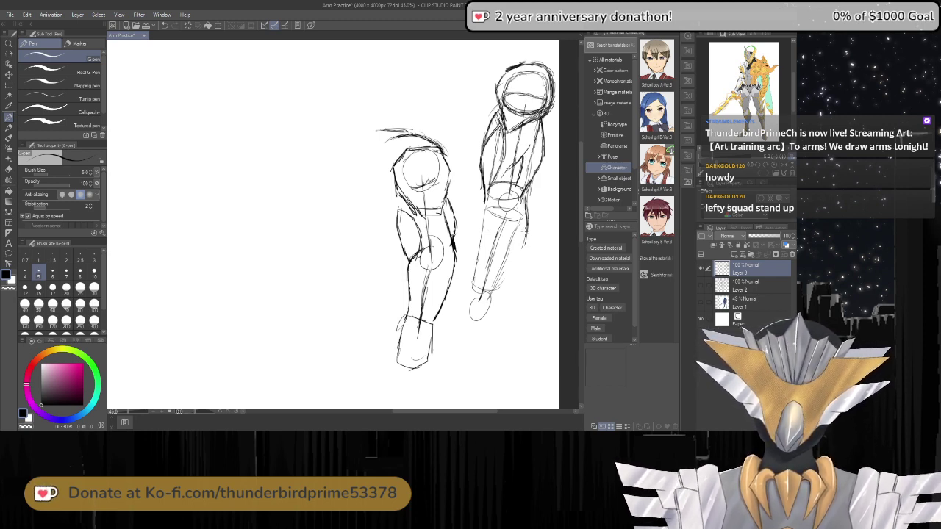
left_click_drag(523, 234, 492, 301)
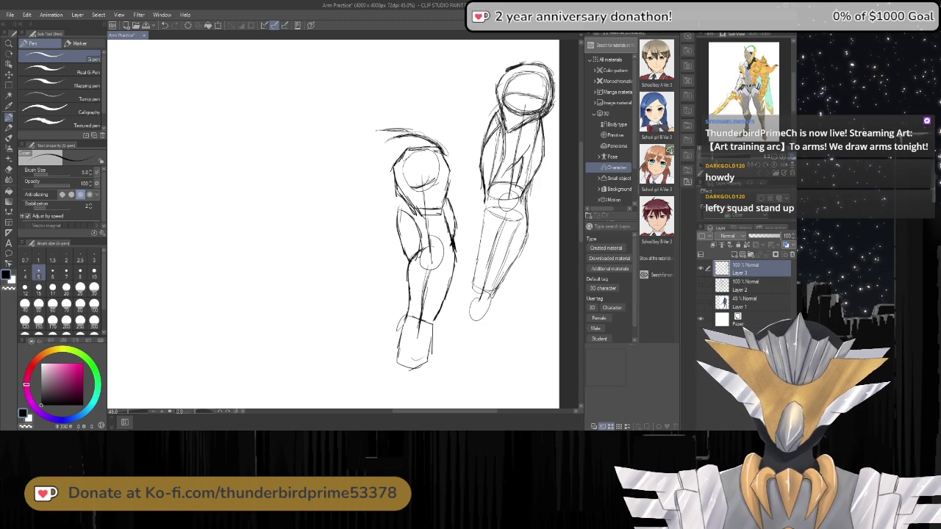
left_click_drag(485, 206, 491, 200)
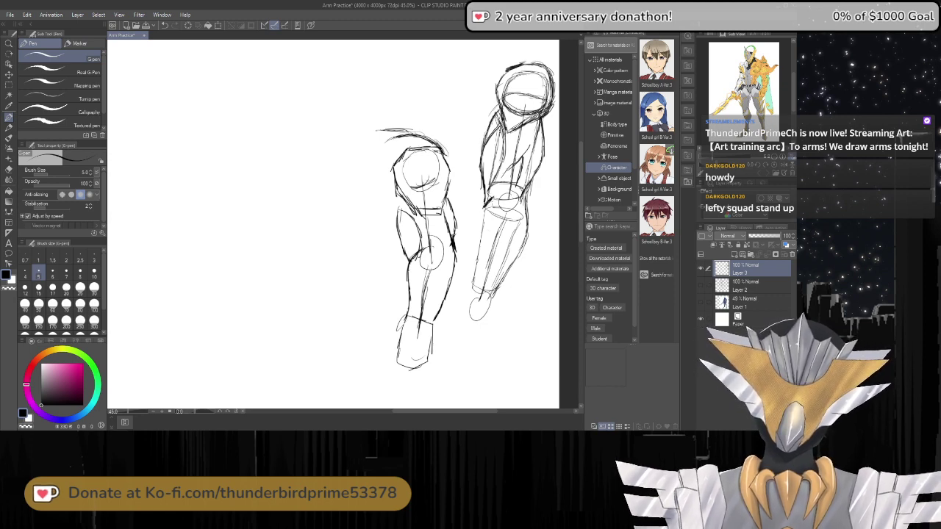
key("ctrl+z")
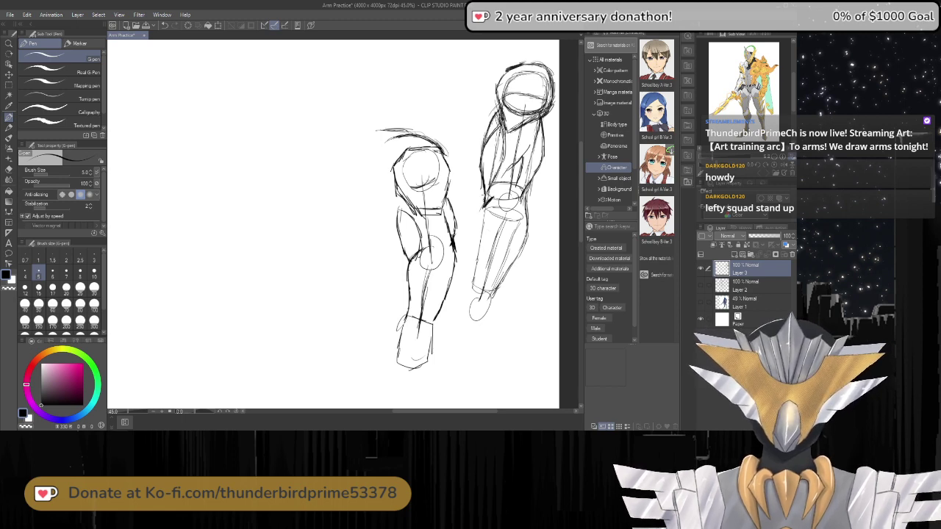
Sketch the forearm's left contour from the elbow crease to the wrist, close the wrist end, and darken the opposite contour.
left_click_drag(485, 197, 469, 290)
mouse_move(475, 259)
left_mouse_down()
mouse_move(468, 298)
mouse_move(503, 297)
left_mouse_up()
left_click_drag(484, 294, 502, 289)
left_click_drag(515, 256, 502, 281)
mouse_move(523, 237)
left_mouse_down()
mouse_move(507, 267)
mouse_move(518, 254)
left_mouse_up()
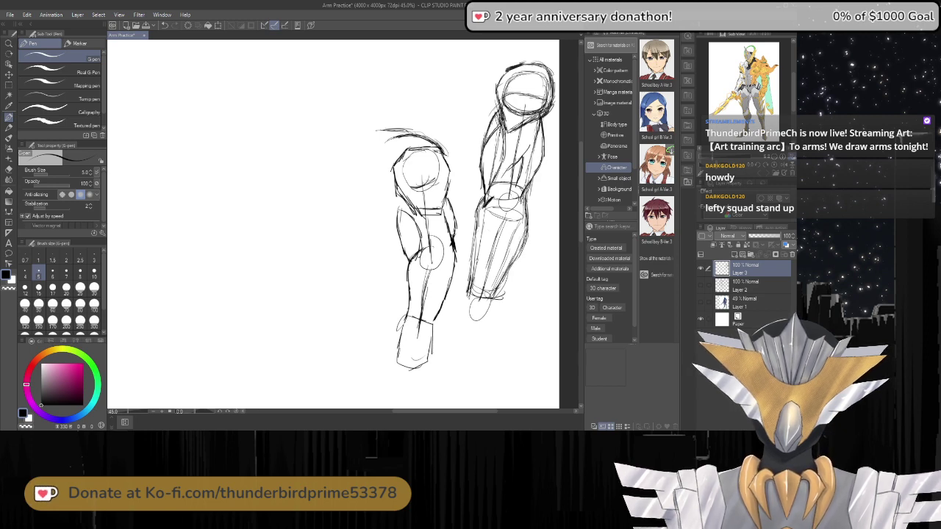
left_click_drag(520, 248, 493, 295)
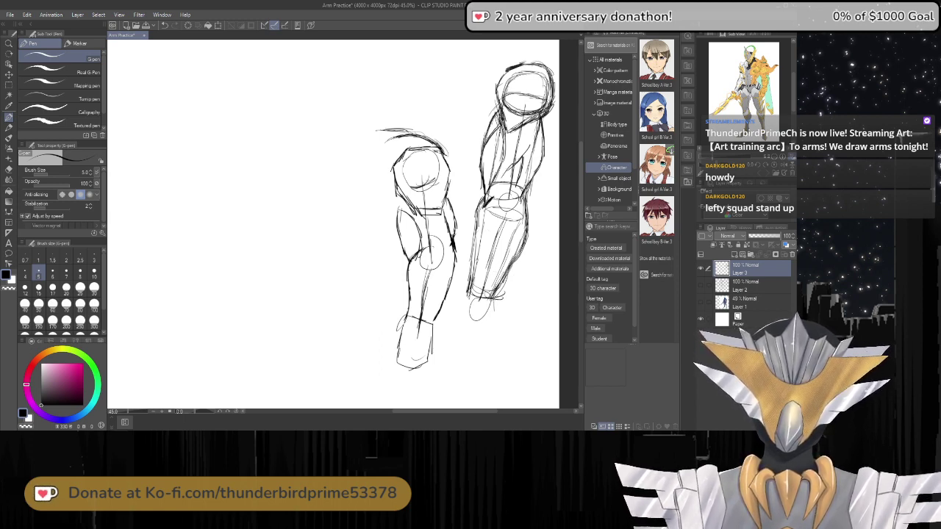
Sketch an angular block hand around the hand oval below the new arm's wrist.
left_click_drag(497, 305, 493, 322)
left_click_drag(496, 321, 479, 340)
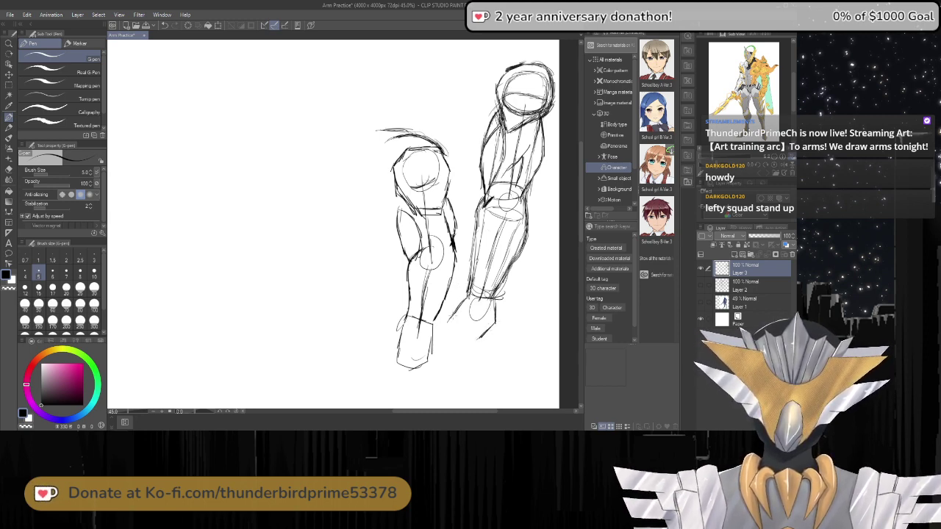
mouse_move(449, 324)
left_mouse_down()
mouse_move(460, 345)
mouse_move(493, 332)
left_mouse_up()
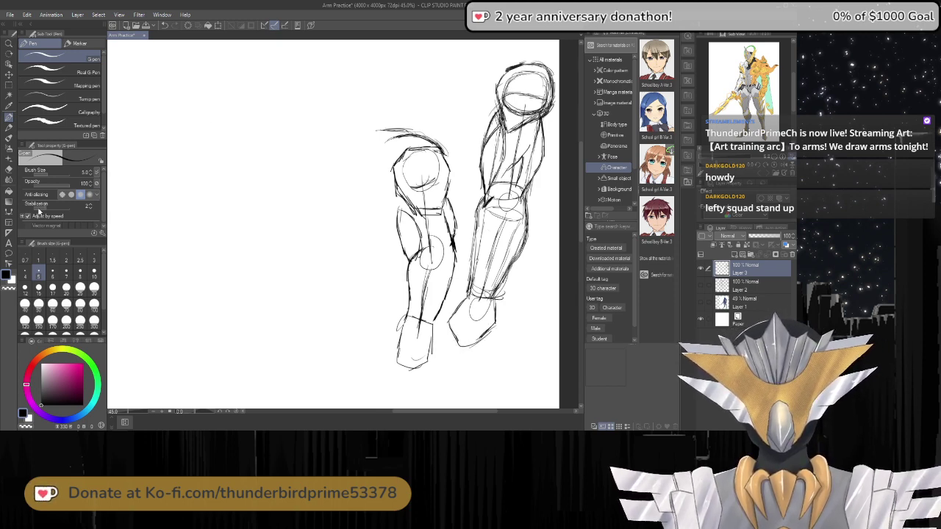
Erase the construction circles, cylinders and inner lines from the new arm's shoulder, upper arm and forearm, keeping the outer contours.
left_click(8, 170)
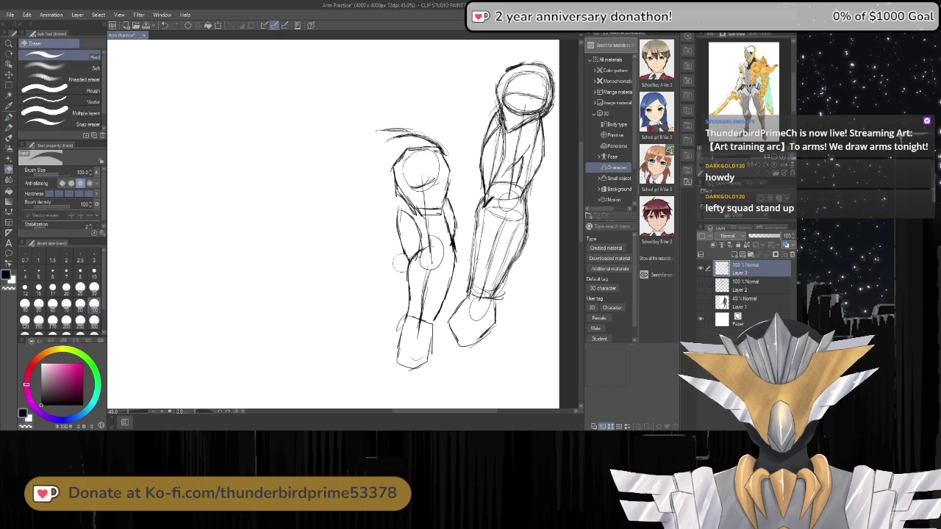
mouse_move(506, 219)
left_mouse_down()
mouse_move(479, 281)
mouse_move(513, 228)
mouse_move(500, 215)
mouse_move(519, 147)
mouse_move(523, 137)
mouse_move(534, 145)
mouse_move(504, 191)
mouse_move(501, 144)
mouse_move(498, 155)
mouse_move(489, 147)
mouse_move(502, 155)
mouse_move(491, 180)
mouse_move(520, 89)
mouse_move(513, 96)
mouse_move(522, 103)
mouse_move(529, 81)
mouse_move(537, 97)
mouse_move(525, 110)
mouse_move(527, 103)
left_mouse_up()
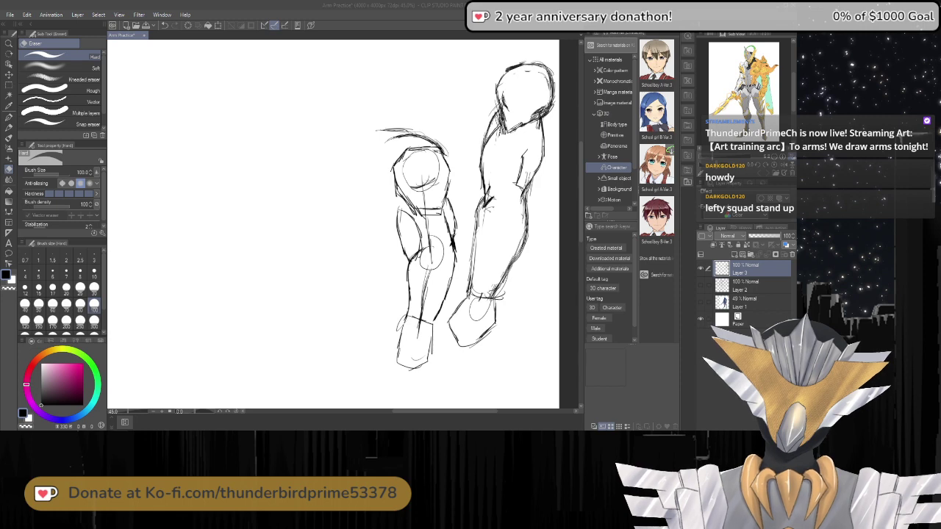
mouse_move(512, 87)
left_mouse_down()
mouse_move(516, 130)
mouse_move(531, 104)
mouse_move(533, 121)
mouse_move(541, 101)
mouse_move(538, 108)
mouse_move(532, 83)
left_mouse_up()
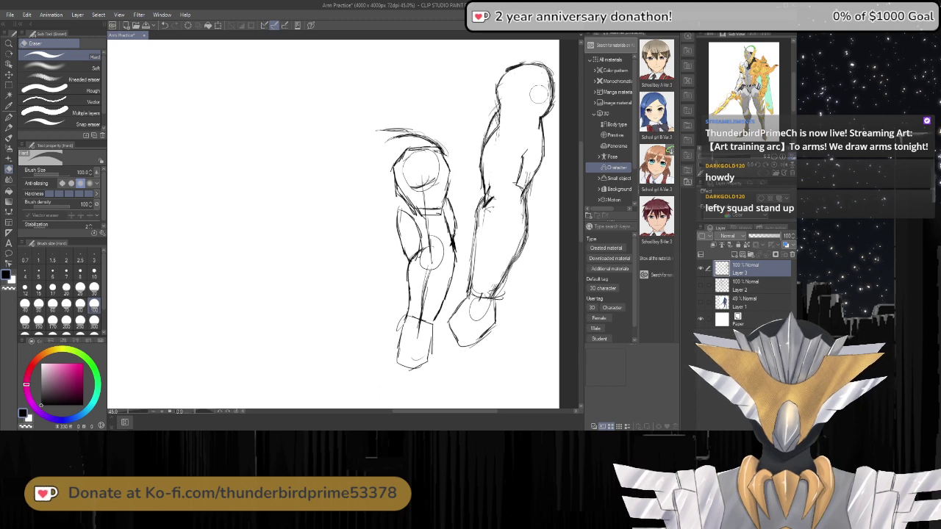
Redraw the new arm's shoulder outline with a darker side and a higher, broader rounded top.
key("p")
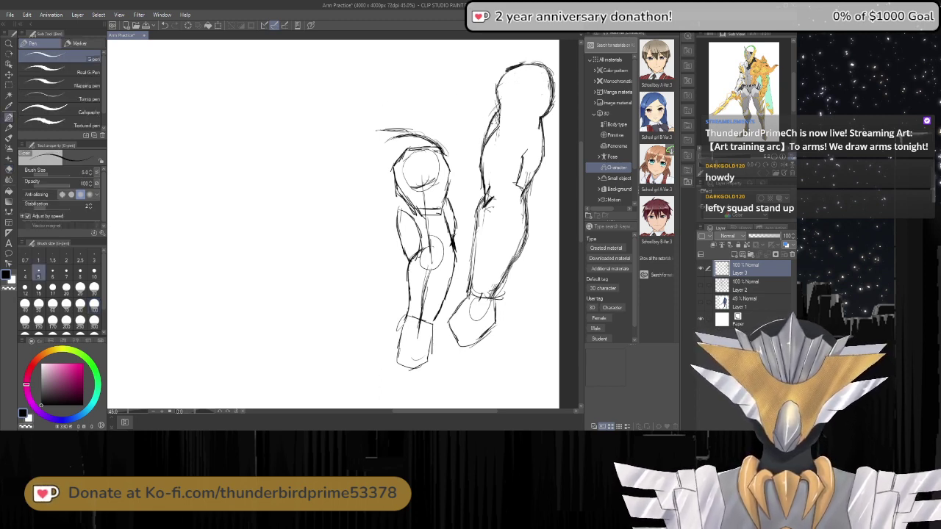
mouse_move(498, 96)
left_mouse_down()
mouse_move(499, 122)
mouse_move(497, 114)
left_mouse_up()
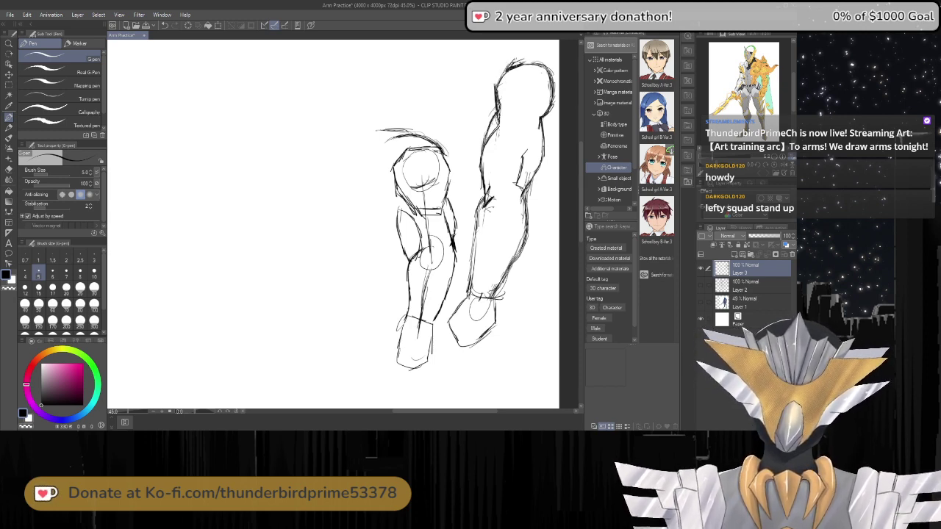
left_click_drag(519, 58, 542, 52)
mouse_move(541, 56)
left_mouse_down()
mouse_move(557, 75)
mouse_move(543, 116)
mouse_move(558, 83)
mouse_move(544, 52)
left_mouse_up()
key("e")
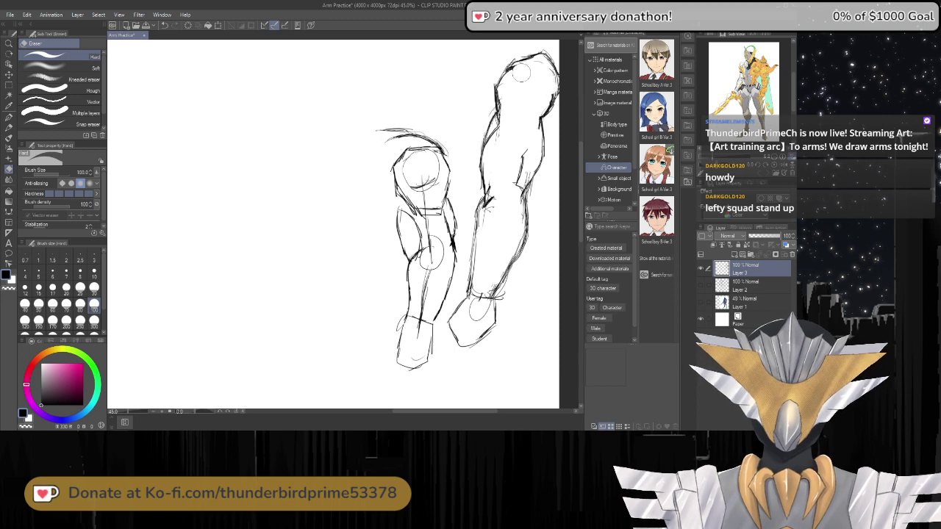
key("p")
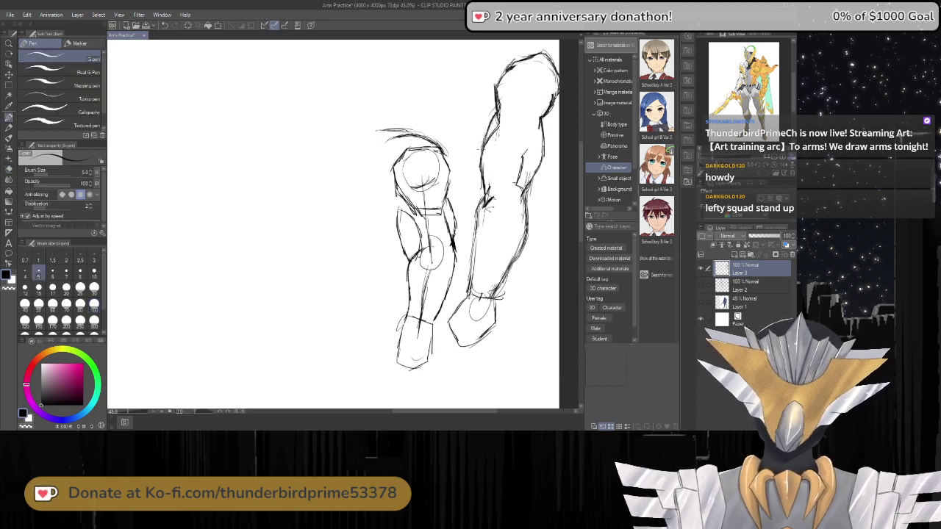
Draw inner muscle lines under the shoulder muscle, across the upper arm toward the elbow crease, and down the forearm.
mouse_move(521, 114)
left_mouse_down()
mouse_move(505, 125)
mouse_move(526, 114)
mouse_move(514, 120)
left_mouse_up()
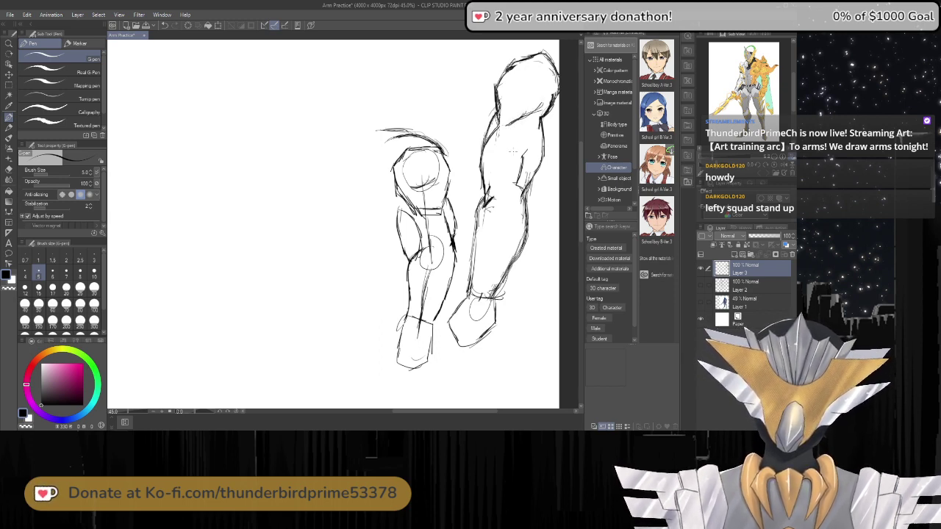
left_click_drag(523, 152, 489, 203)
mouse_move(502, 191)
left_mouse_down()
mouse_move(489, 204)
mouse_move(507, 236)
mouse_move(497, 263)
left_mouse_up()
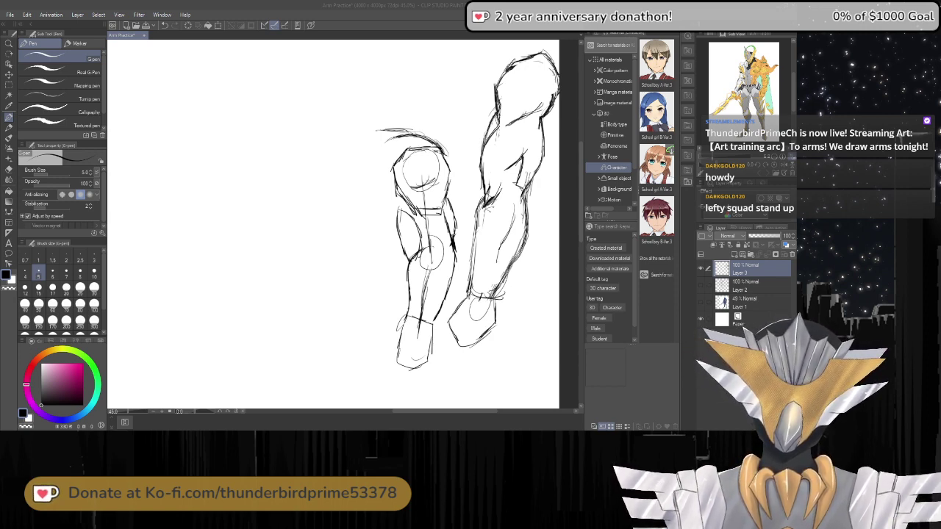
left_click(330, 119)
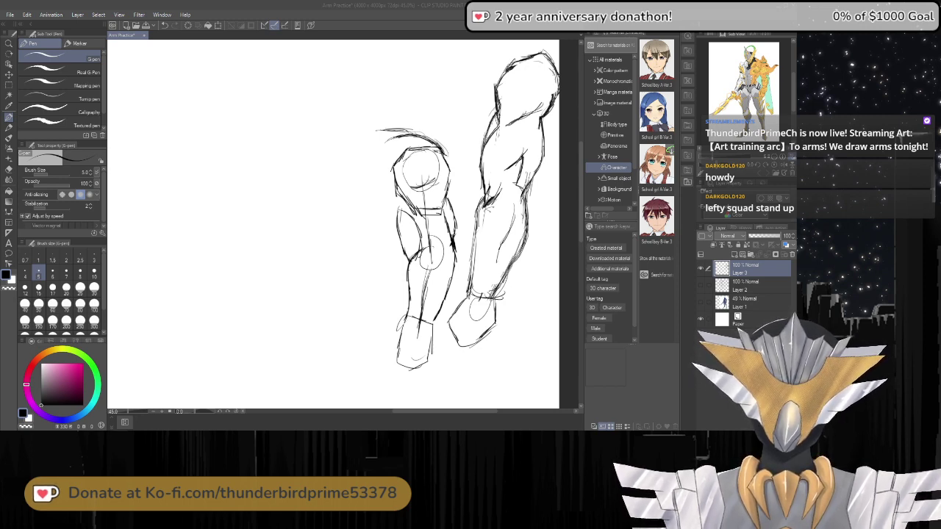
key("alt+Tab")
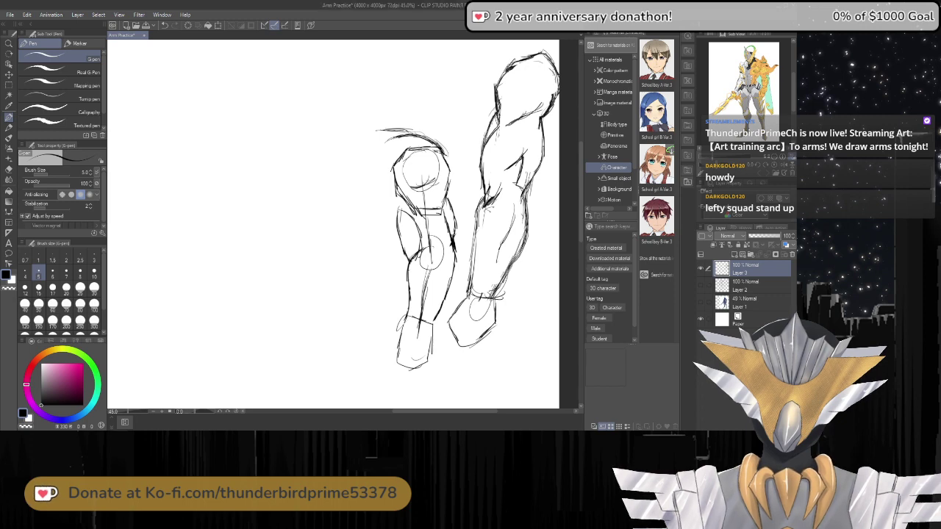
key("alt+Tab")
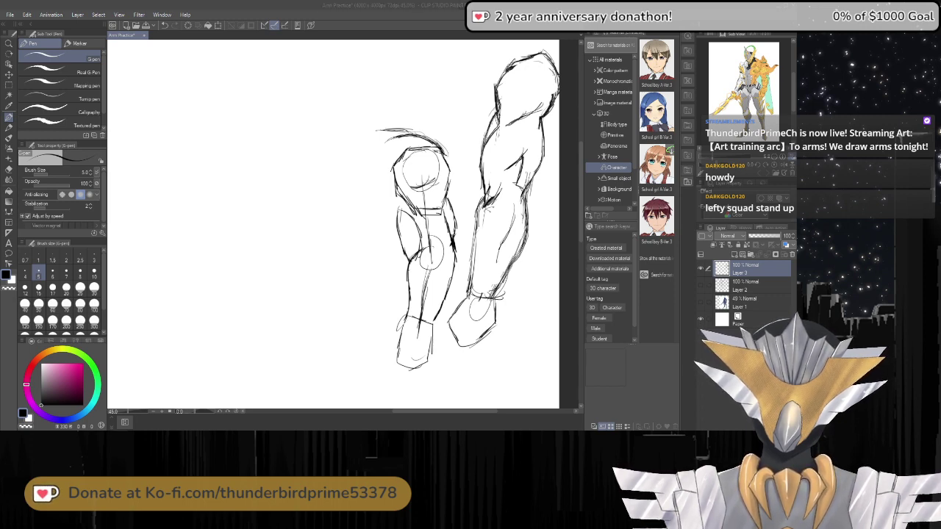
key("alt+Tab")
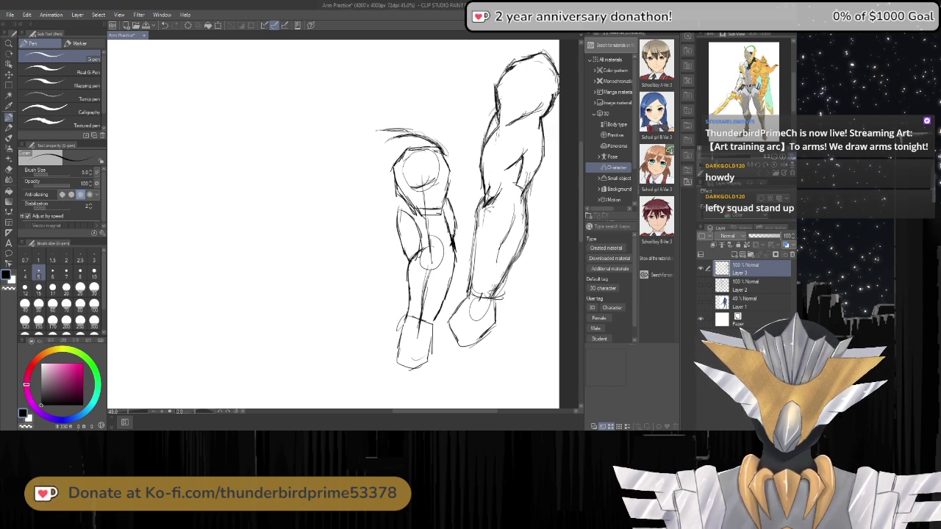
key("alt+Tab")
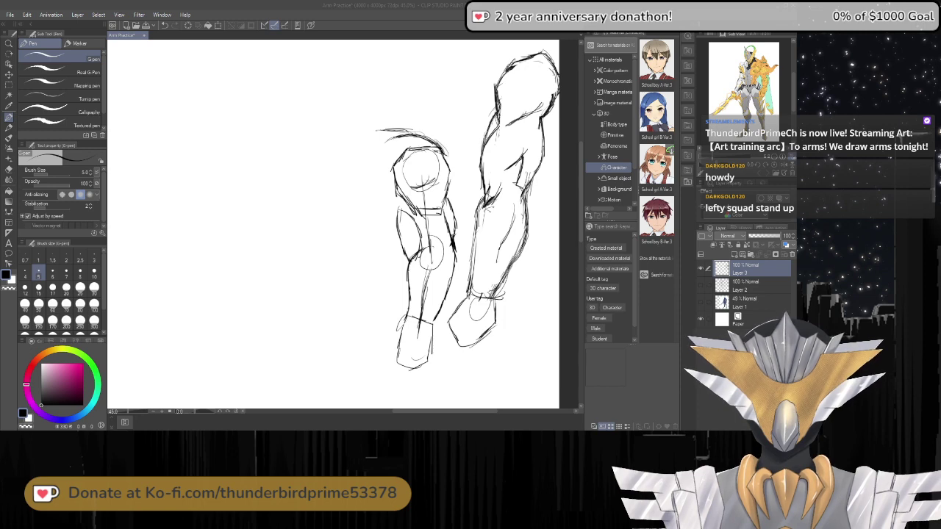
key("alt+Tab")
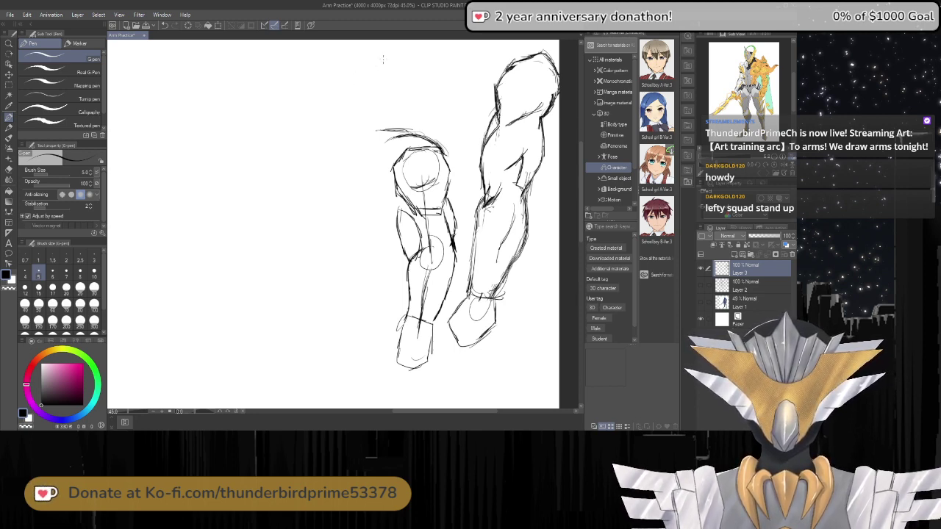
Start a third arm in the empty area above the first one with a shoulder line, shoulder circle and diagonal upper-arm cylinder.
left_click_drag(437, 58, 355, 60)
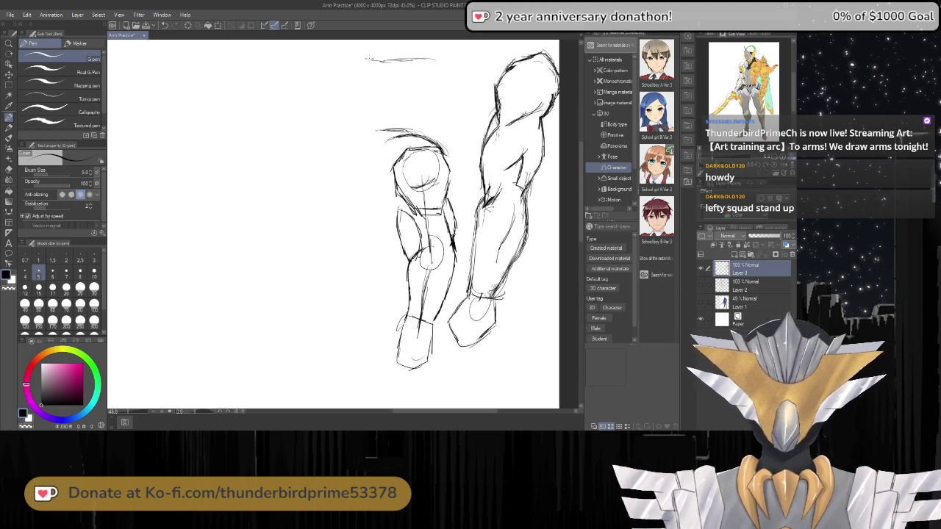
mouse_move(374, 61)
left_mouse_down()
mouse_move(362, 73)
mouse_move(380, 86)
mouse_move(387, 63)
mouse_move(372, 88)
mouse_move(366, 63)
mouse_move(390, 79)
left_mouse_up()
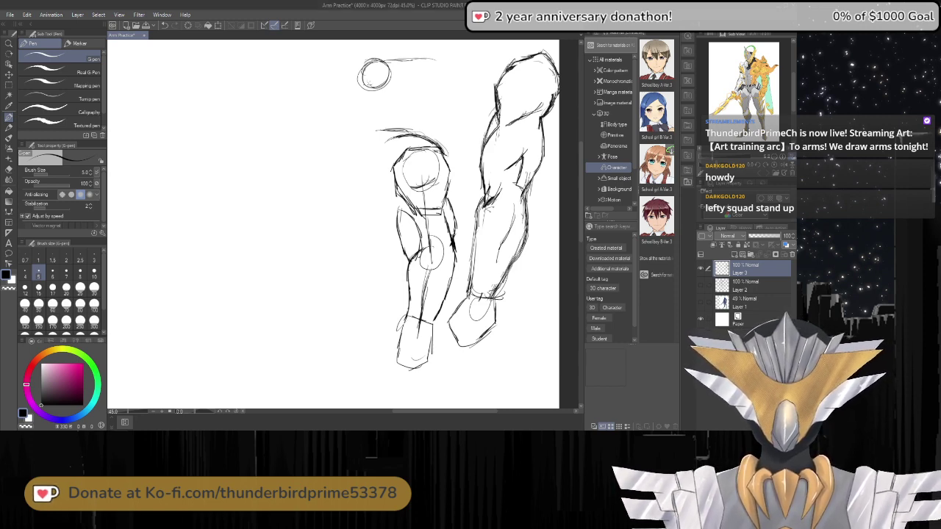
left_click_drag(371, 80, 320, 143)
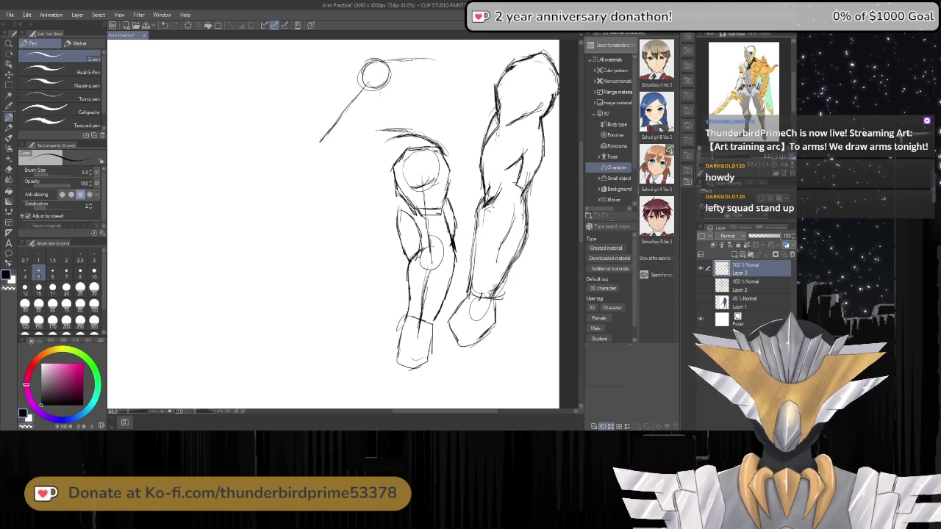
left_click_drag(382, 87, 334, 146)
Add the third arm's elbow ellipse, a bent forearm cylinder with a wrist ellipse, and a blocky hand.
mouse_move(346, 132)
left_mouse_down()
mouse_move(389, 70)
mouse_move(374, 63)
mouse_move(303, 143)
mouse_move(301, 156)
mouse_move(307, 140)
mouse_move(319, 159)
mouse_move(329, 138)
mouse_move(331, 153)
mouse_move(320, 137)
mouse_move(351, 213)
left_mouse_up()
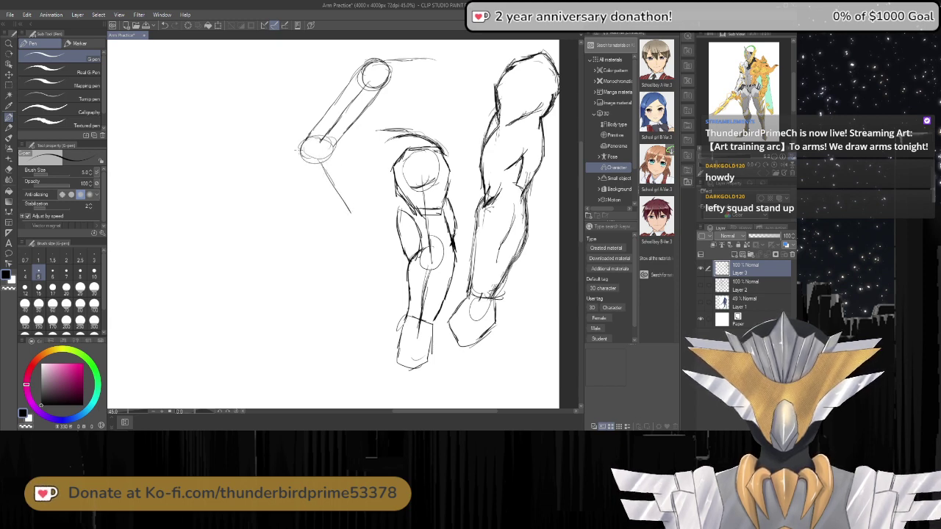
left_click_drag(304, 161, 339, 231)
mouse_move(301, 156)
left_mouse_down()
mouse_move(308, 140)
mouse_move(323, 139)
mouse_move(371, 226)
mouse_move(348, 230)
mouse_move(360, 237)
mouse_move(370, 228)
left_mouse_up()
mouse_move(342, 225)
left_mouse_down()
mouse_move(369, 216)
mouse_move(385, 234)
mouse_move(385, 258)
mouse_move(338, 262)
mouse_move(381, 257)
left_mouse_up()
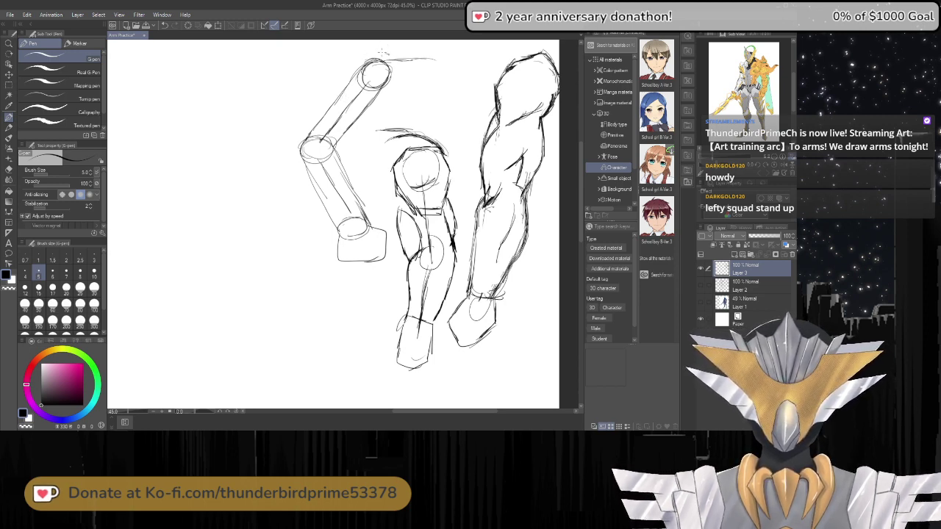
Sketch a rounded shoulder muscle around the third arm's shoulder circle, narrowing onto the upper arm.
mouse_move(389, 54)
left_mouse_down()
mouse_move(350, 66)
mouse_move(341, 98)
left_mouse_up()
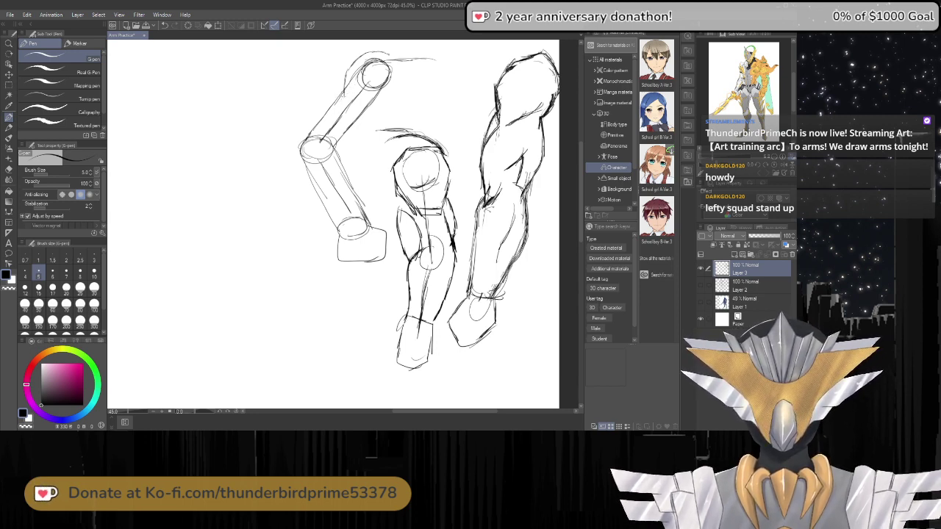
left_click_drag(350, 98, 382, 95)
mouse_move(395, 61)
left_mouse_down()
mouse_move(393, 89)
mouse_move(379, 93)
left_mouse_up()
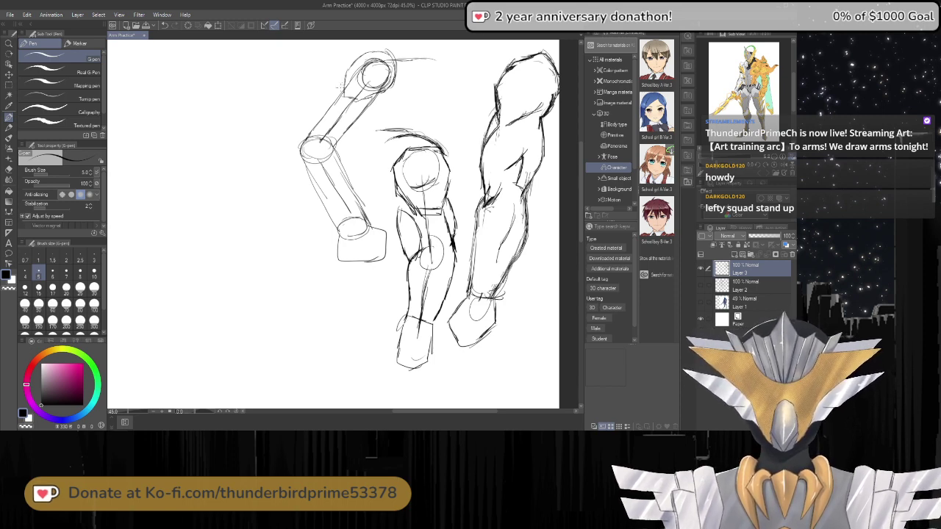
left_click_drag(347, 84, 323, 98)
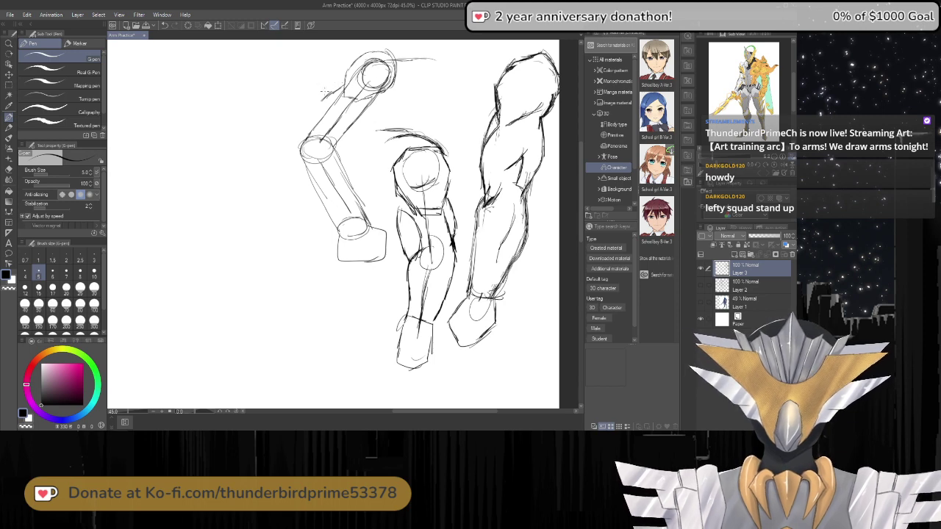
left_click_drag(341, 88, 306, 134)
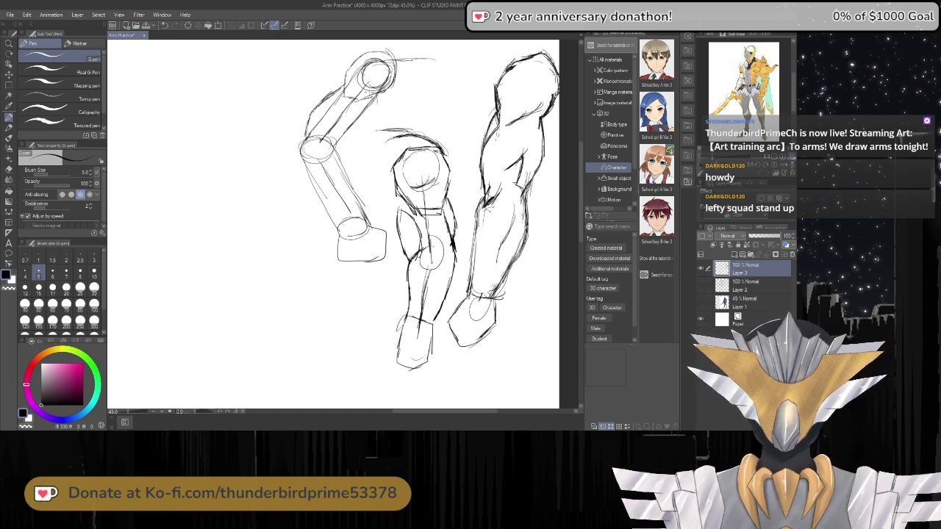
left_click_drag(378, 93, 377, 111)
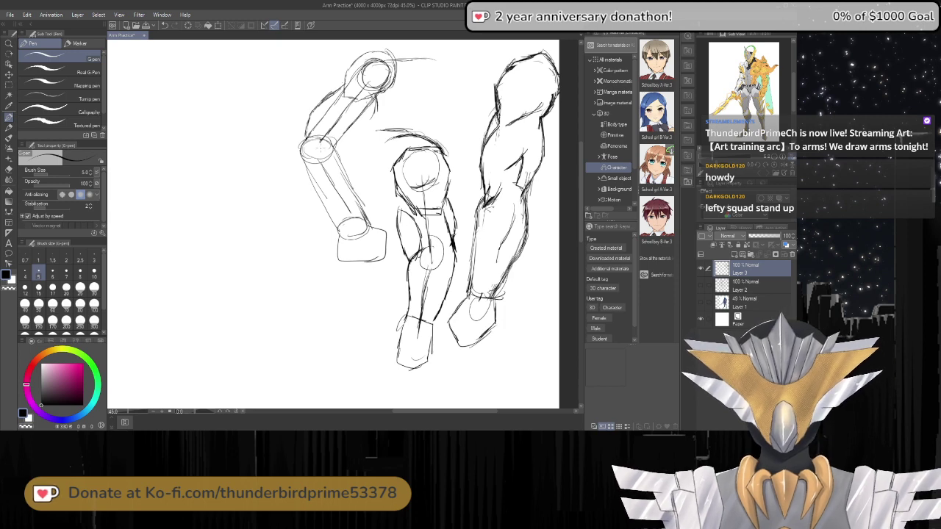
key("e")
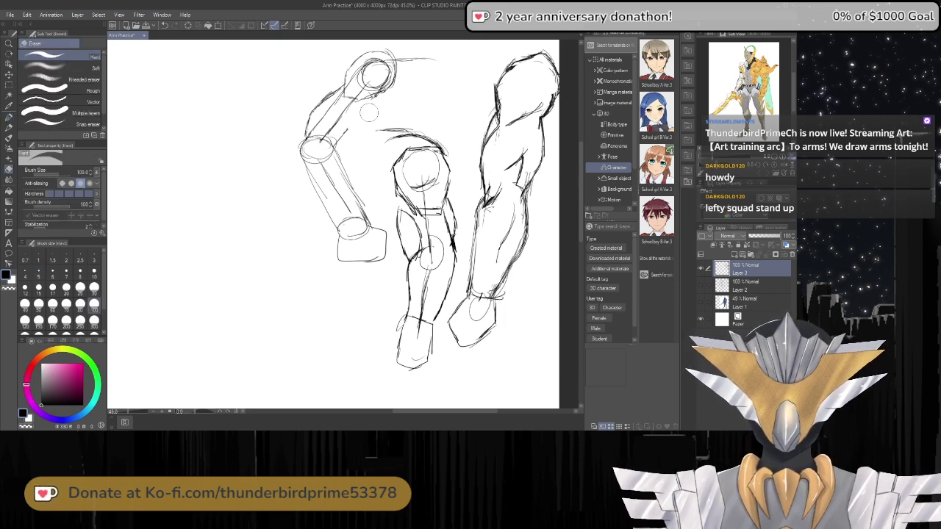
key("p")
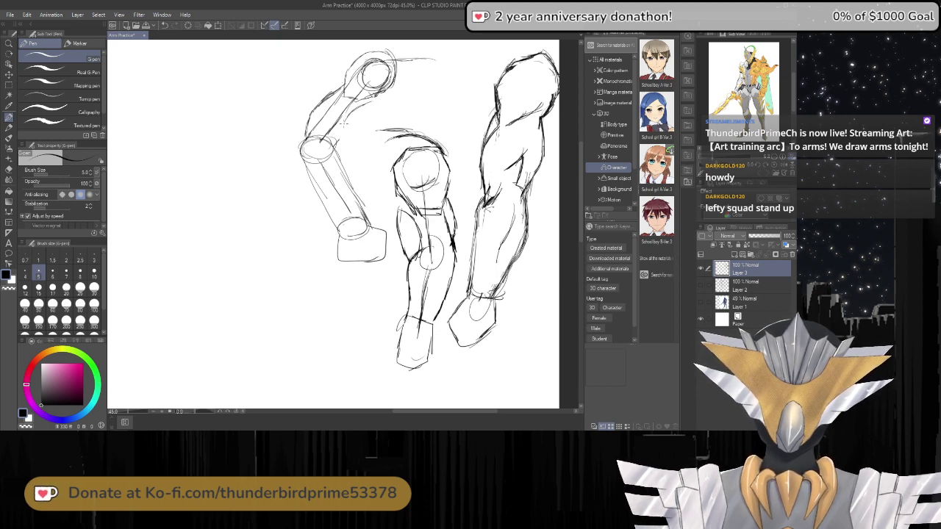
mouse_move(348, 116)
left_mouse_down()
mouse_move(333, 132)
mouse_move(359, 114)
mouse_move(352, 133)
mouse_move(359, 110)
mouse_move(366, 133)
mouse_move(371, 111)
mouse_move(316, 98)
mouse_move(315, 106)
mouse_move(324, 96)
mouse_move(306, 119)
left_mouse_up()
Erase the third arm's rough upper-arm contour, redraw the shoulder muscle around its circle, and add a short armpit line beneath it.
key("e")
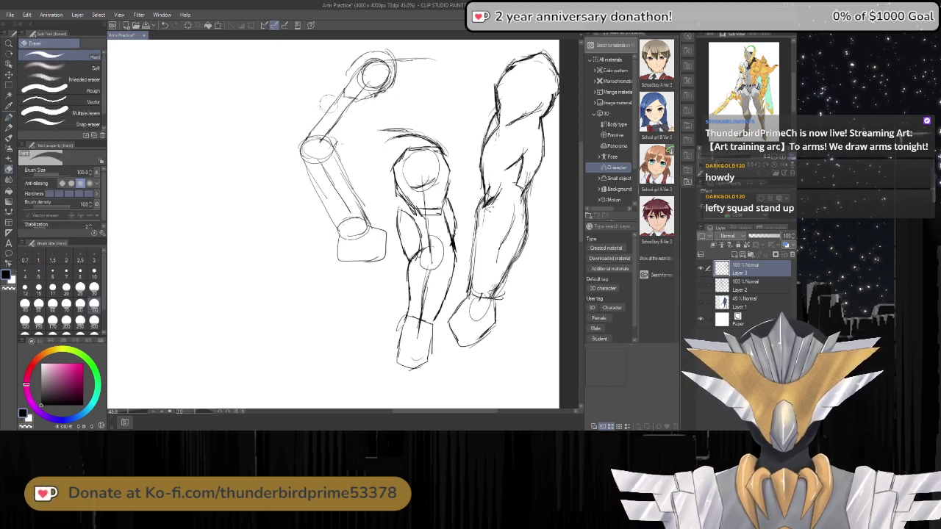
key("p")
mouse_move(348, 74)
left_mouse_down()
mouse_move(343, 96)
mouse_move(369, 53)
mouse_move(392, 66)
left_mouse_up()
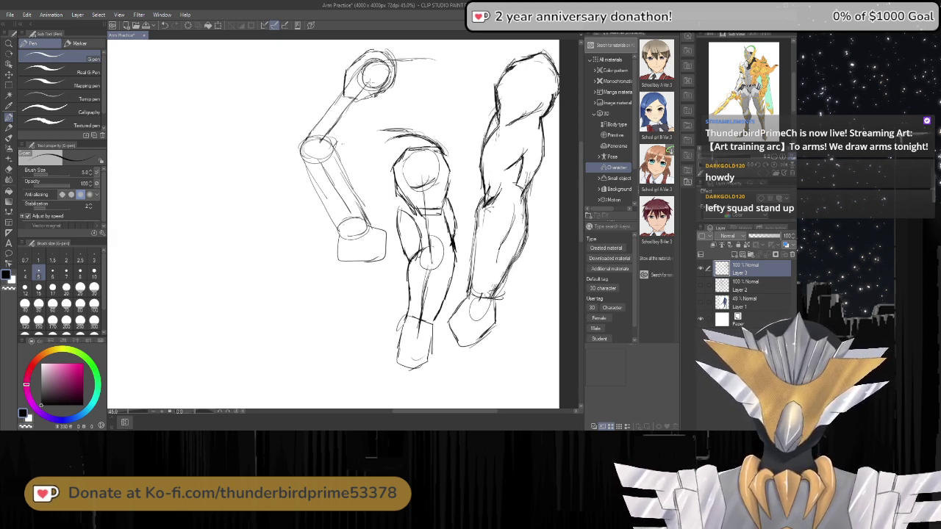
left_click_drag(371, 88, 393, 127)
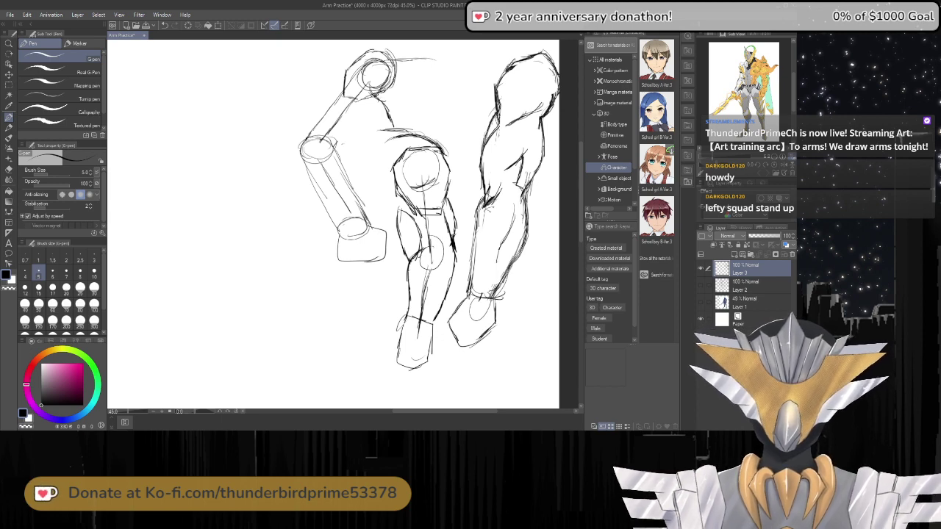
mouse_move(376, 89)
left_mouse_down()
mouse_move(377, 131)
mouse_move(363, 110)
mouse_move(335, 147)
left_mouse_up()
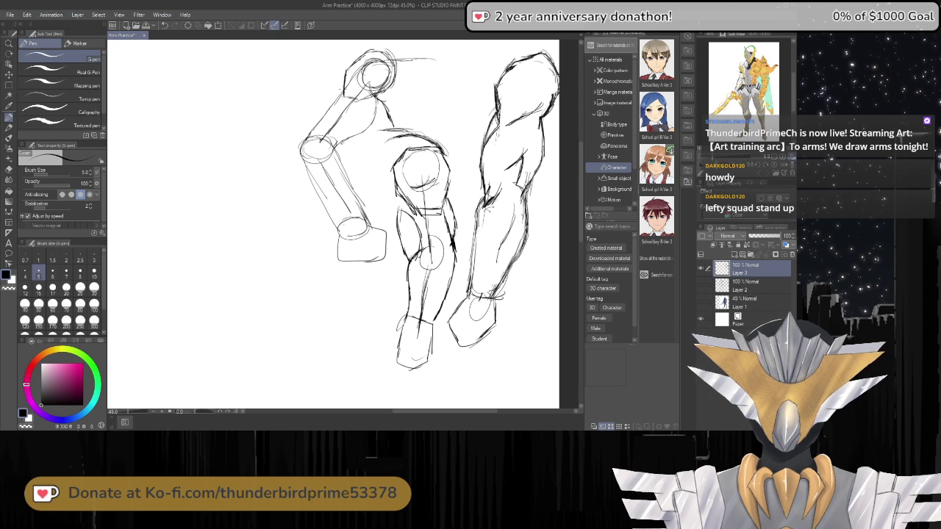
mouse_move(345, 77)
left_mouse_down()
mouse_move(314, 103)
mouse_move(304, 139)
left_mouse_up()
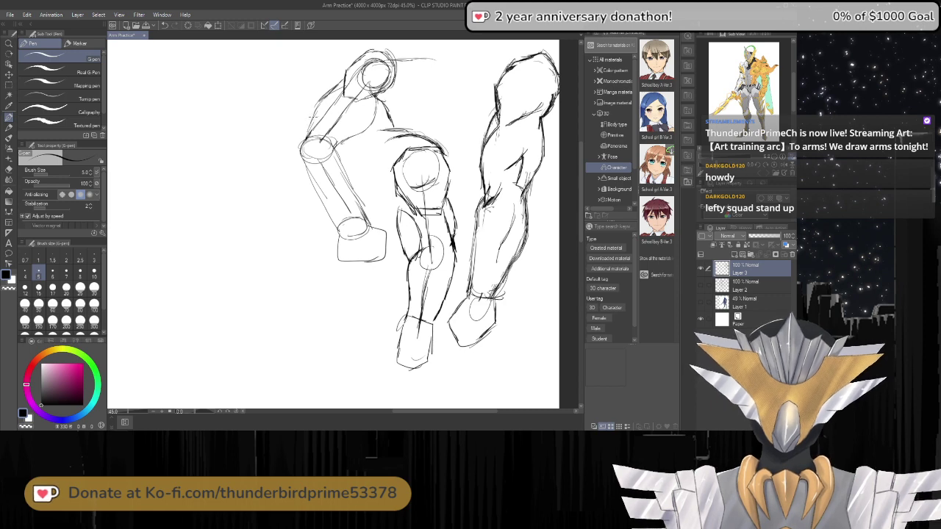
left_click_drag(316, 117, 305, 139)
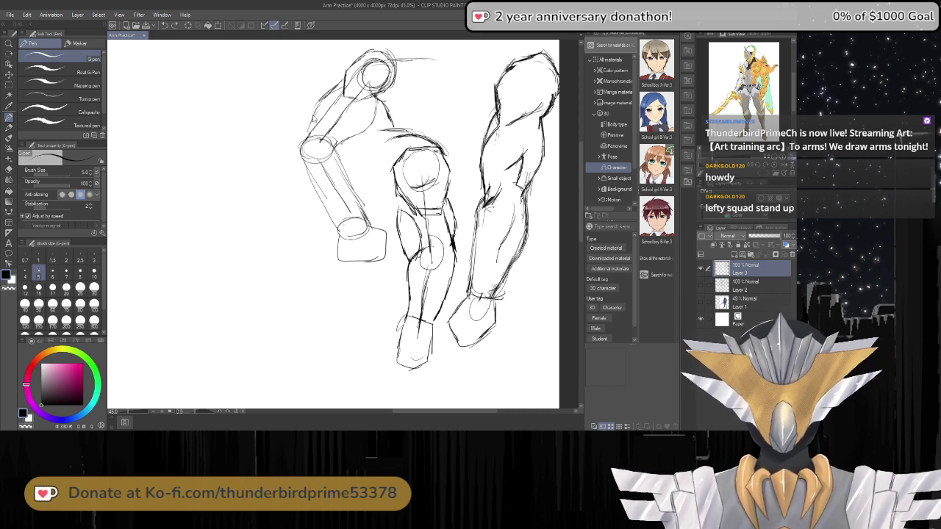
key("ctrl+z")
key("ctrl+z")
key("ctrl+z")
key("ctrl+z")
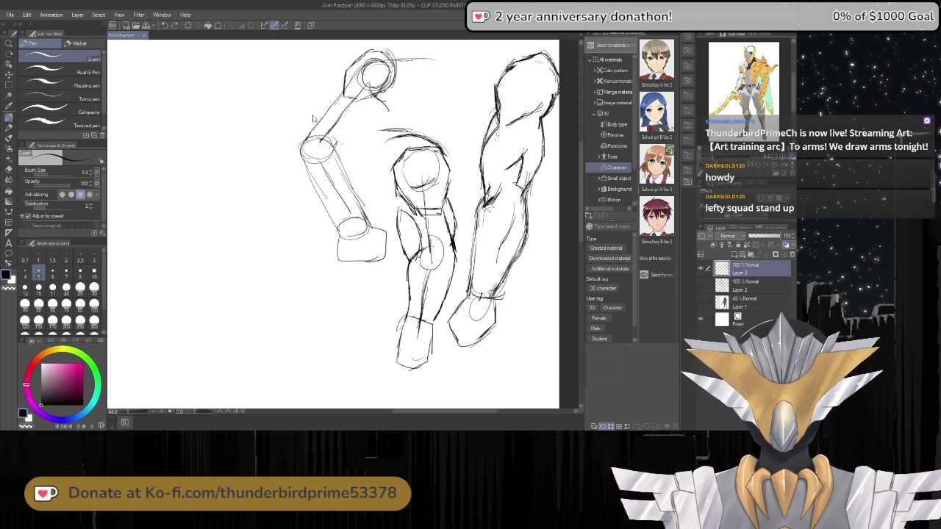
key("ctrl+y")
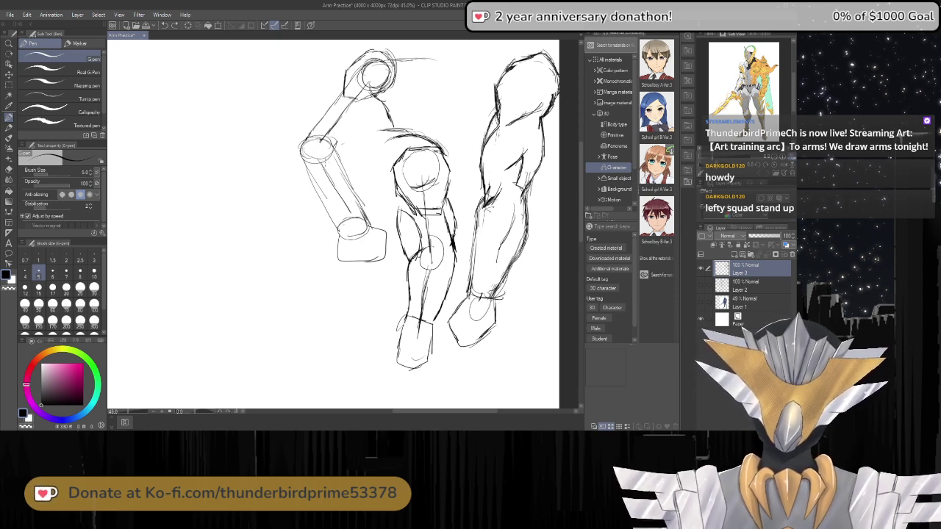
mouse_move(326, 137)
left_mouse_down()
mouse_move(352, 162)
mouse_move(358, 196)
left_mouse_up()
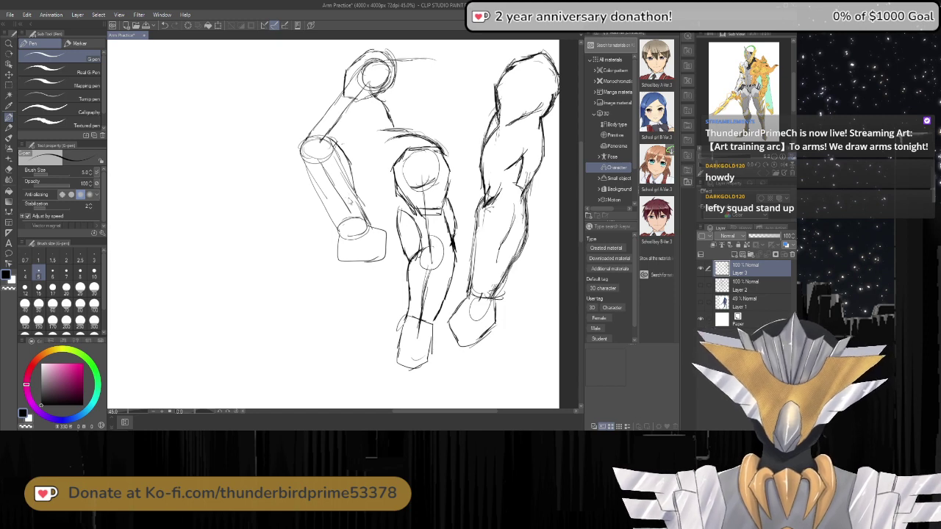
key("ctrl+z")
key("ctrl+z")
key("ctrl+z")
key("ctrl+z")
key("ctrl+z")
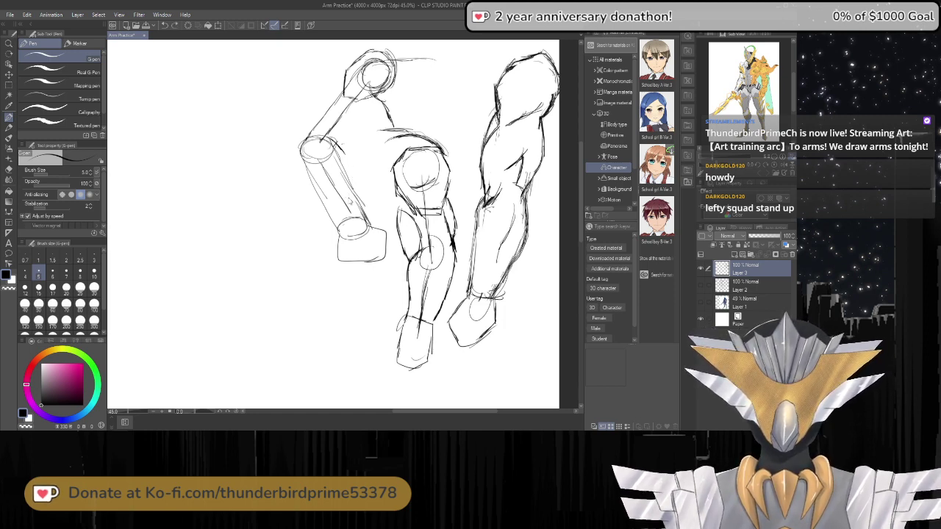
key("ctrl+z")
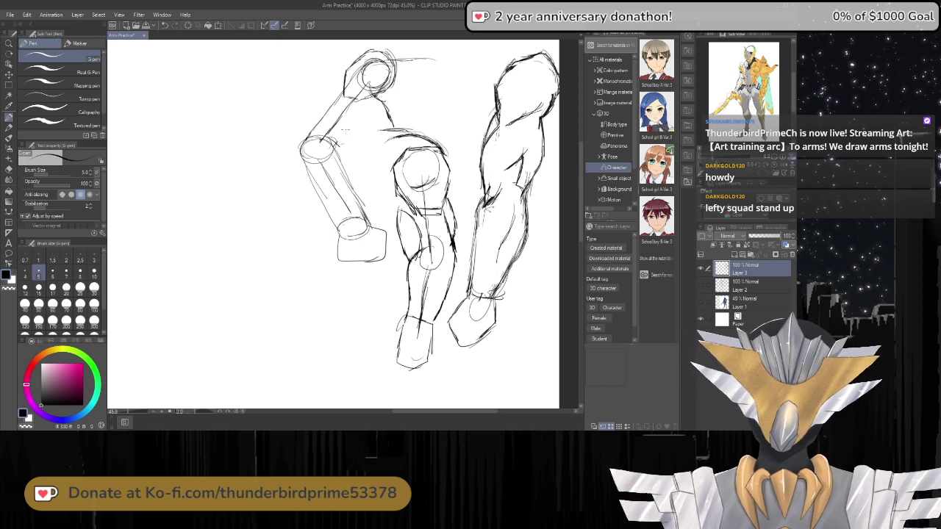
Draw the third arm's forearm contours on both sides of the cylinder, from a pointed elbow and inner crease down to the wrist.
left_click_drag(331, 135, 343, 144)
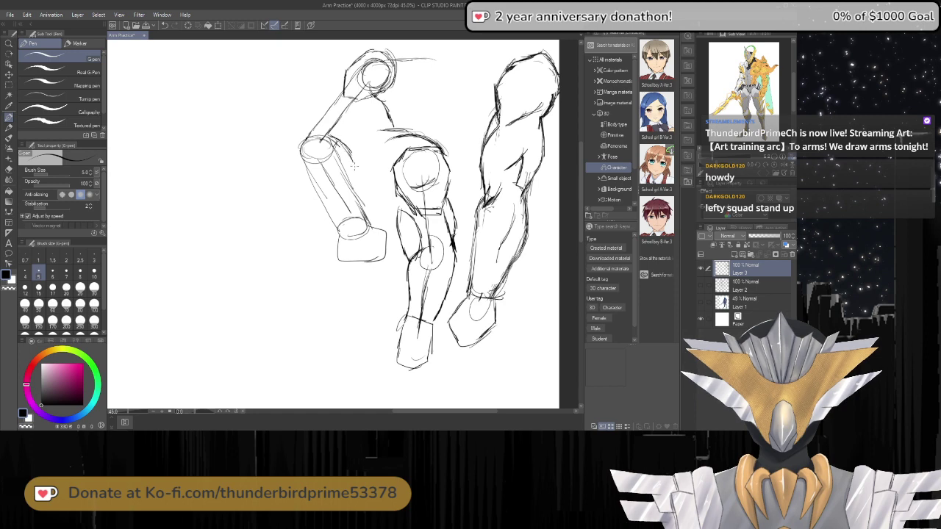
left_click_drag(359, 179, 364, 230)
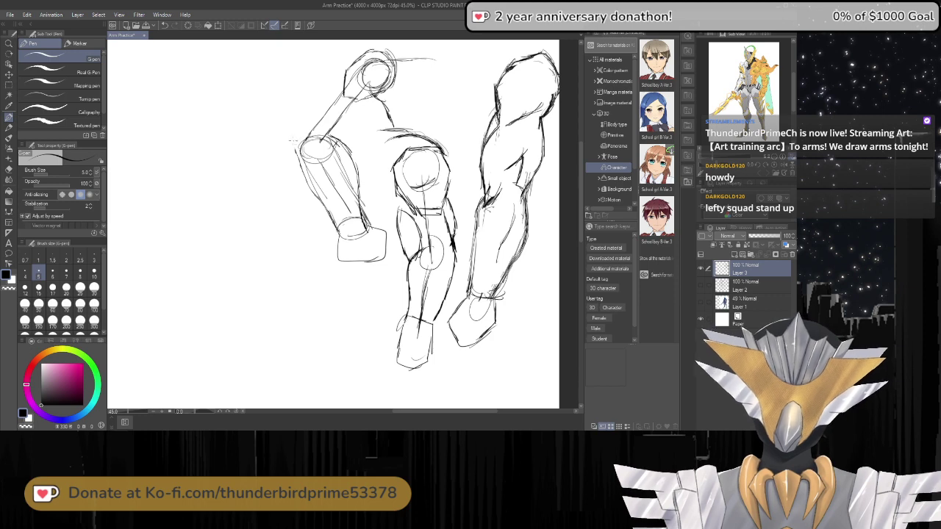
left_click_drag(302, 177, 315, 203)
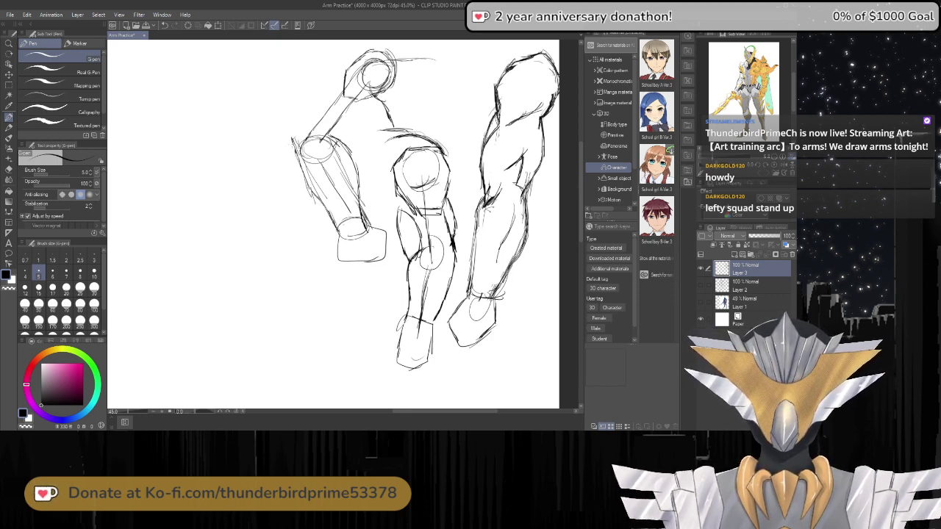
mouse_move(292, 147)
left_mouse_down()
mouse_move(297, 128)
mouse_move(345, 151)
mouse_move(355, 167)
left_mouse_up()
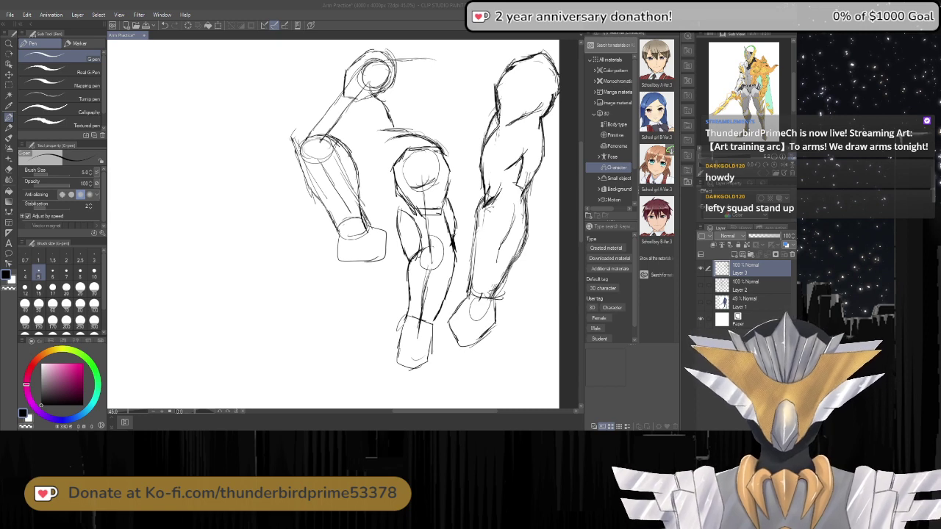
left_click_drag(291, 139, 309, 114)
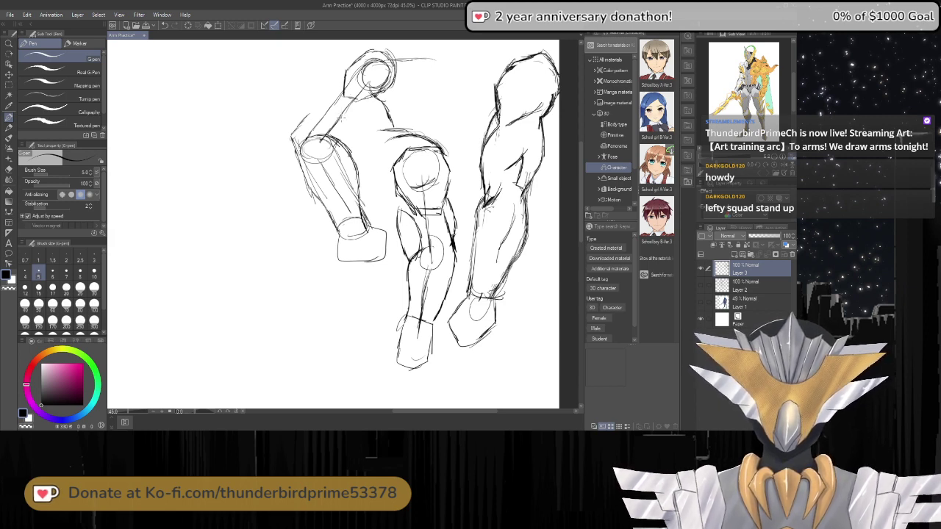
left_click_drag(301, 127, 310, 110)
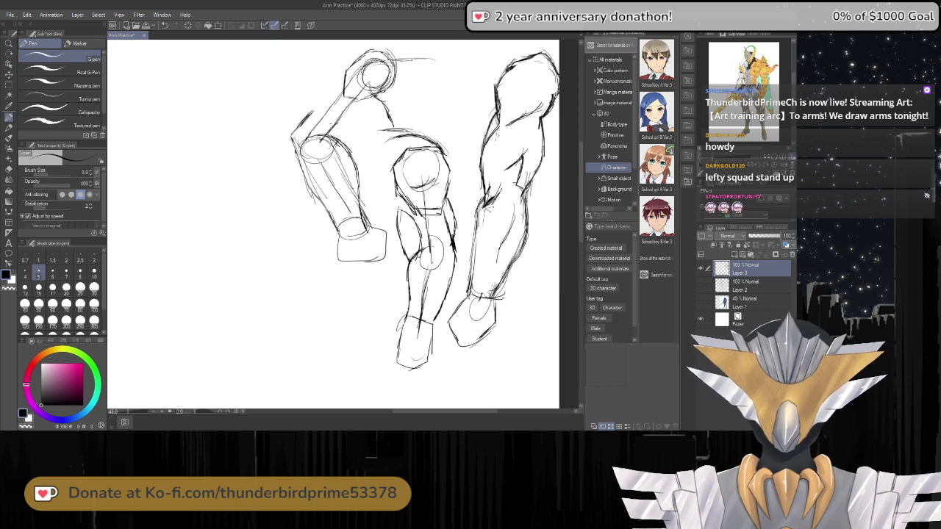
left_click_drag(303, 121, 322, 99)
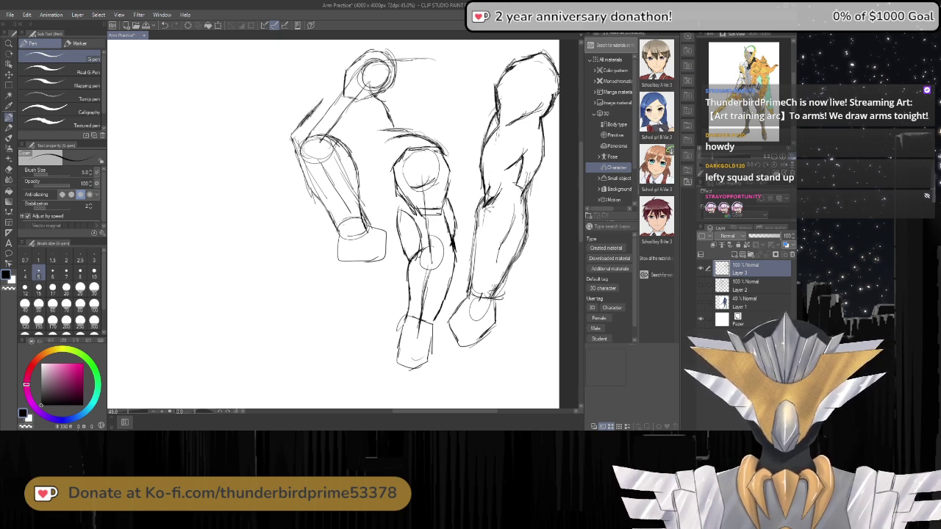
key("ctrl+z")
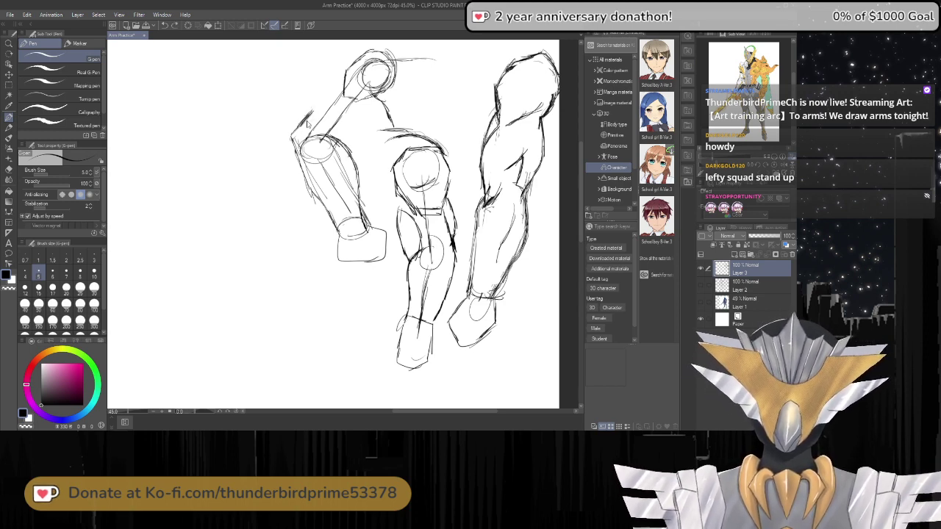
key("ctrl+z")
key("ctrl+z")
key("ctrl+z")
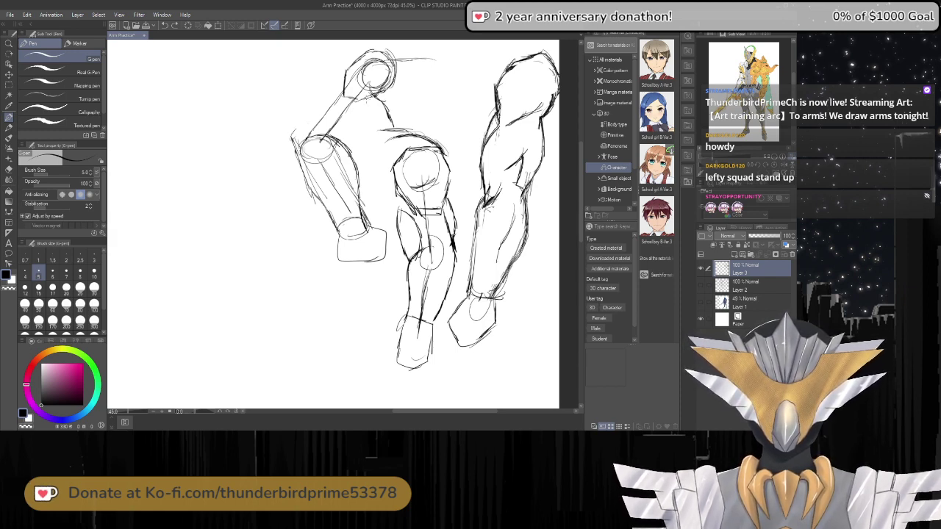
Draw the third arm's upper-arm contours on both sides, from the shoulder muscle down to the elbow.
left_click_drag(372, 97, 364, 119)
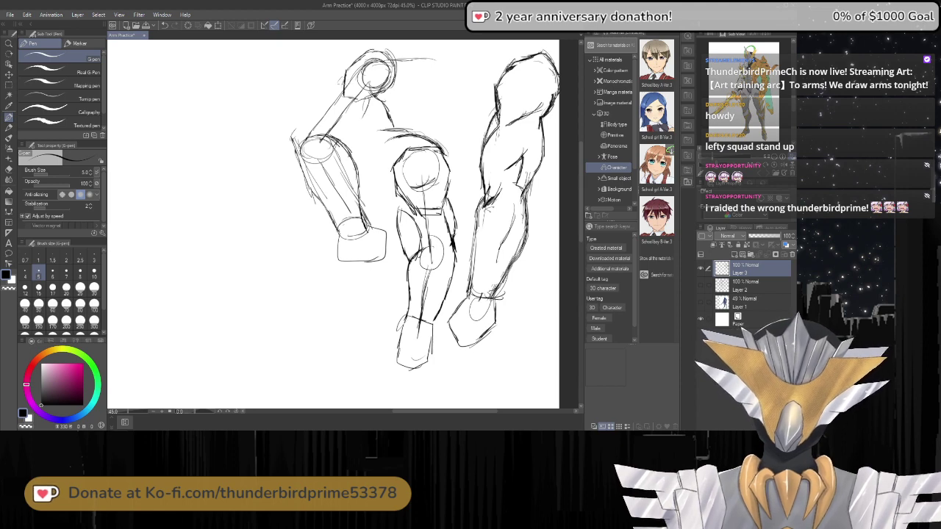
left_click_drag(346, 76, 328, 95)
mouse_move(343, 82)
left_mouse_down()
mouse_move(433, 57)
mouse_move(336, 74)
mouse_move(313, 103)
mouse_move(307, 136)
mouse_move(307, 116)
mouse_move(293, 157)
left_mouse_up()
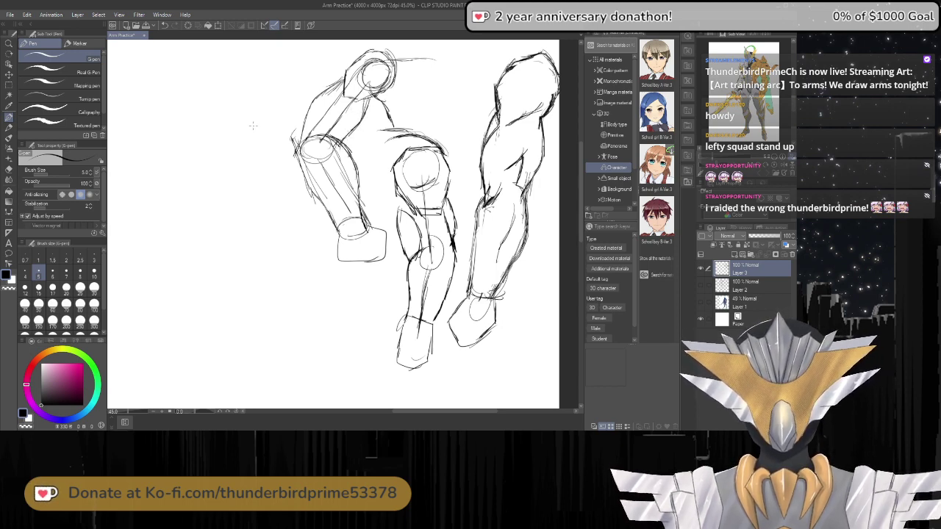
Erase the construction cylinders inside the third arm and darken its shoulder, upper-arm and elbow crease lines.
key("e")
mouse_move(334, 167)
left_mouse_down()
mouse_move(341, 209)
mouse_move(332, 195)
mouse_move(339, 200)
mouse_move(352, 191)
left_mouse_up()
left_click_drag(319, 150, 324, 146)
mouse_move(330, 92)
left_mouse_down()
mouse_move(337, 97)
mouse_move(329, 129)
mouse_move(342, 92)
mouse_move(327, 102)
mouse_move(365, 53)
mouse_move(400, 61)
mouse_move(348, 66)
mouse_move(335, 94)
mouse_move(357, 95)
mouse_move(328, 93)
mouse_move(318, 106)
left_mouse_up()
key("p")
mouse_move(335, 86)
left_mouse_down()
mouse_move(311, 103)
mouse_move(340, 130)
mouse_move(347, 119)
mouse_move(338, 128)
left_mouse_up()
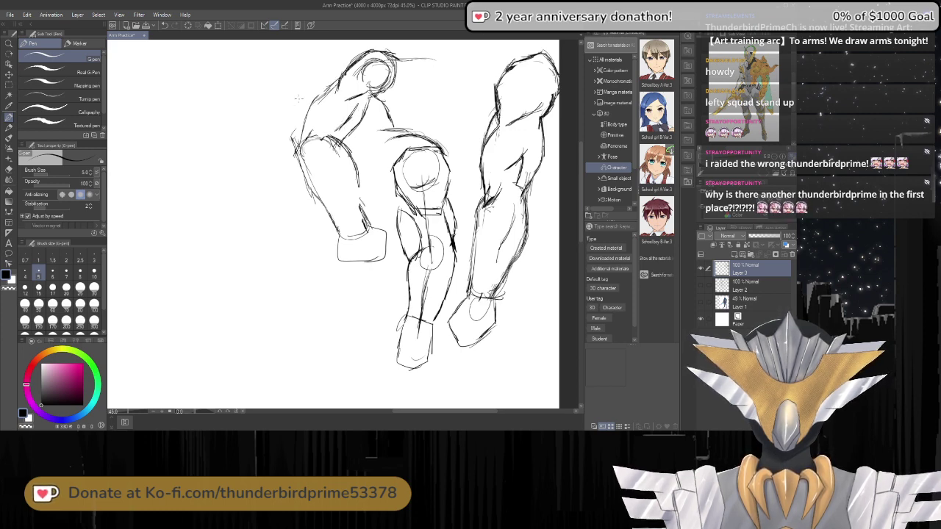
Erase the leftover elbow ellipse marks and redraw the third arm's inner forearm contour from the elbow crease to the wrist.
key("e")
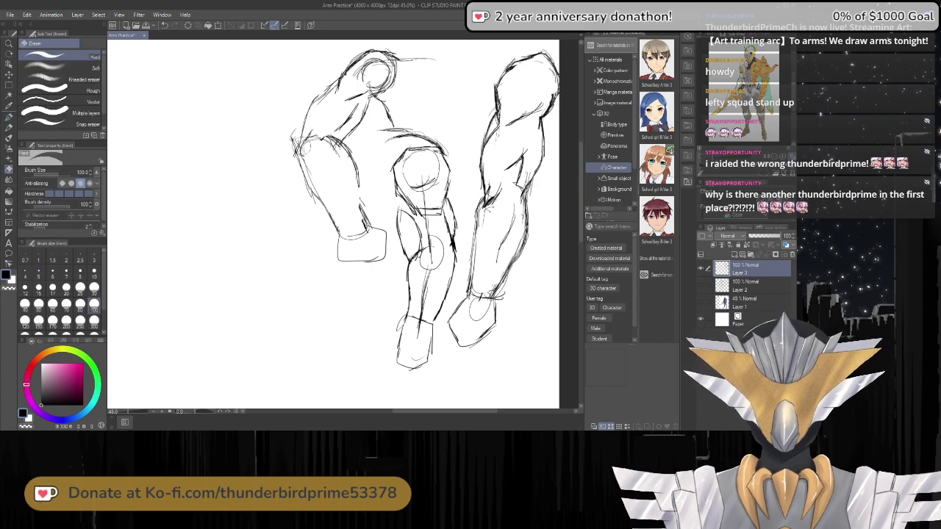
mouse_move(317, 131)
left_mouse_down()
mouse_move(309, 149)
mouse_move(328, 151)
left_mouse_up()
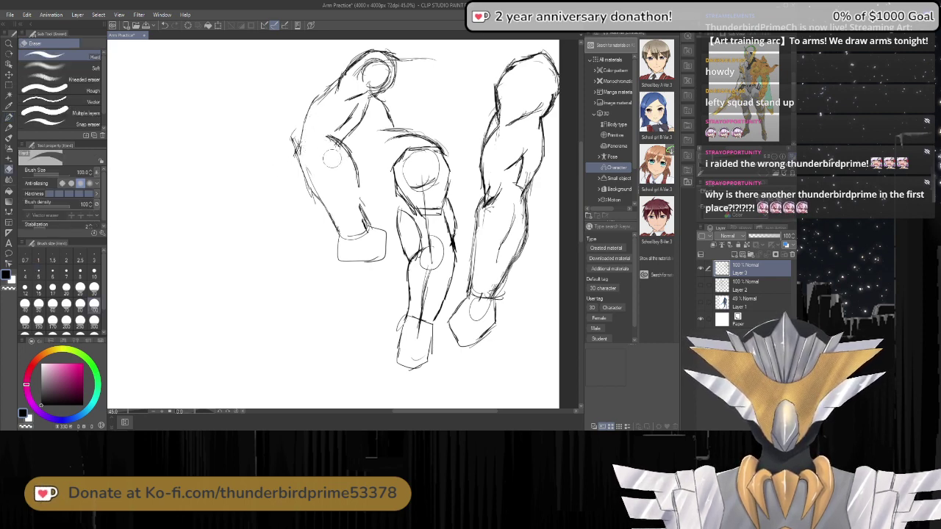
key("p")
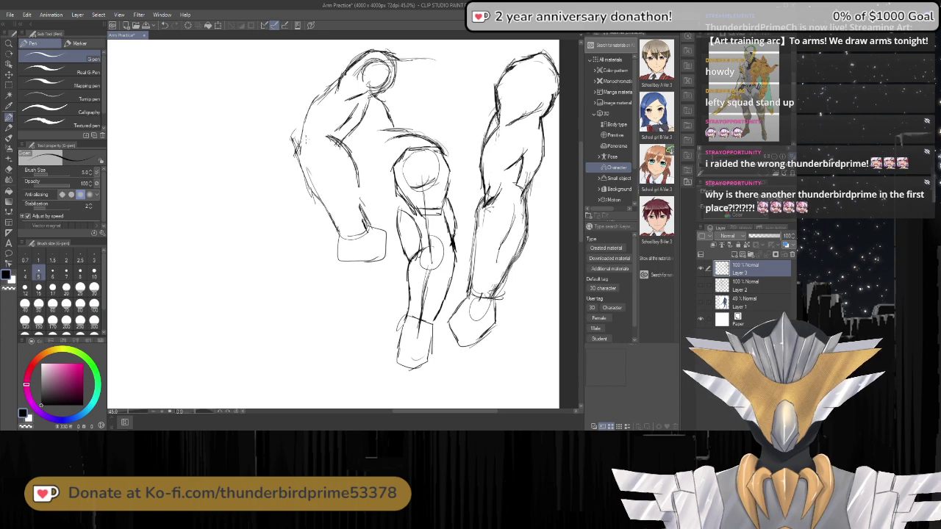
mouse_move(306, 140)
left_mouse_down()
mouse_move(325, 130)
mouse_move(350, 167)
mouse_move(363, 219)
left_mouse_up()
Replace the third arm's pointed elbow with a smooth outer contour, and darken the shoulder line extending from its shoulder muscle.
key("e")
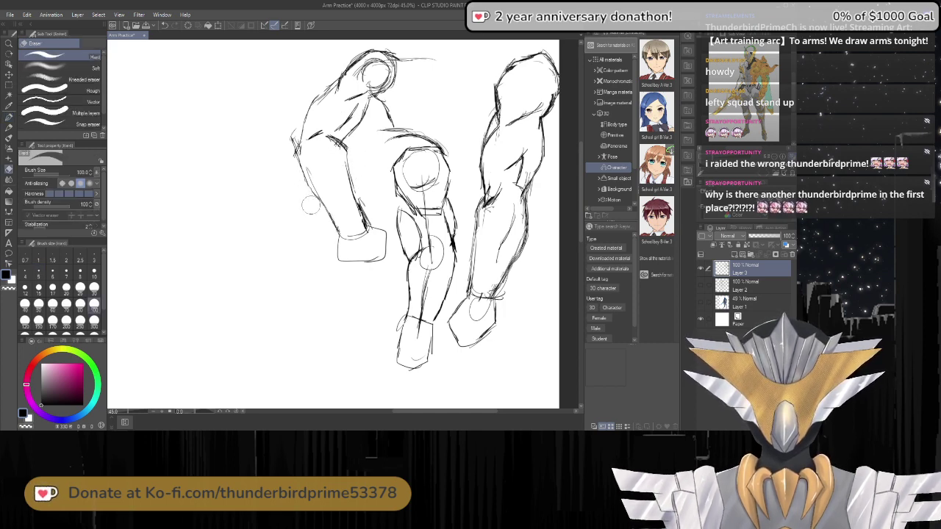
key("p")
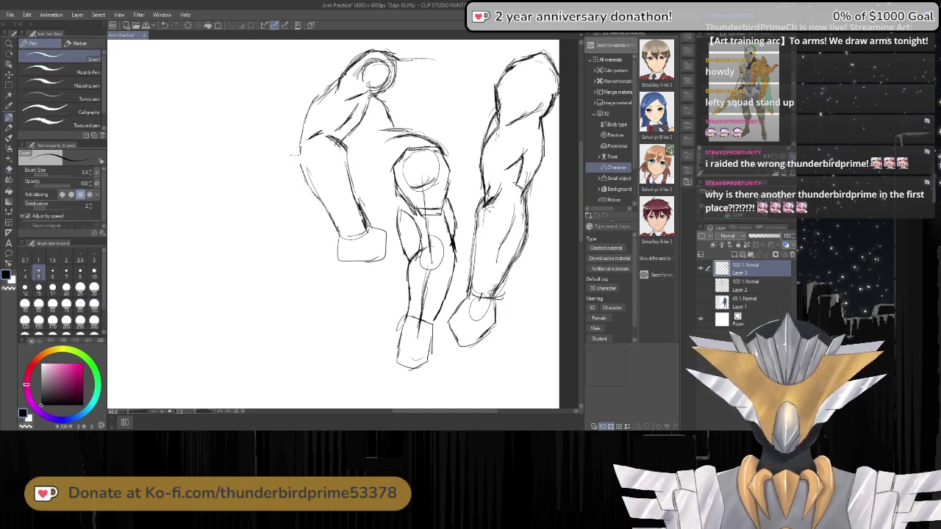
mouse_move(316, 196)
left_mouse_down()
mouse_move(304, 175)
mouse_move(302, 118)
mouse_move(338, 82)
left_mouse_up()
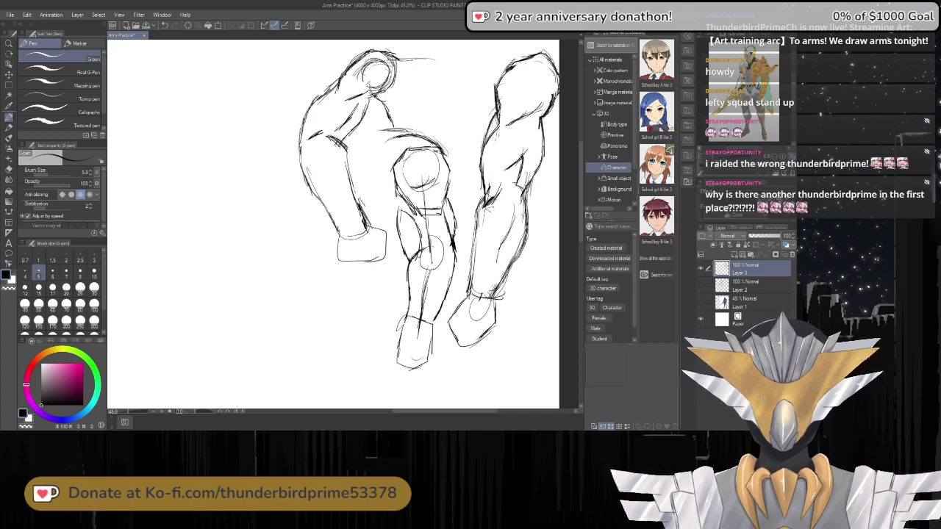
mouse_move(360, 49)
left_mouse_down()
mouse_move(422, 59)
mouse_move(433, 52)
left_mouse_up()
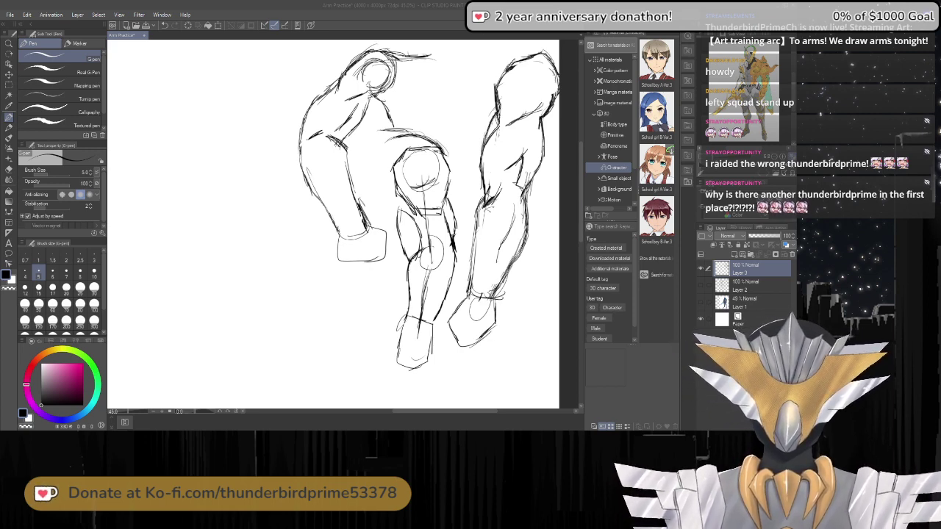
Darken the third arm's outer forearm contour and the outer contour from its elbow up to the upper arm.
left_click_drag(319, 199, 341, 241)
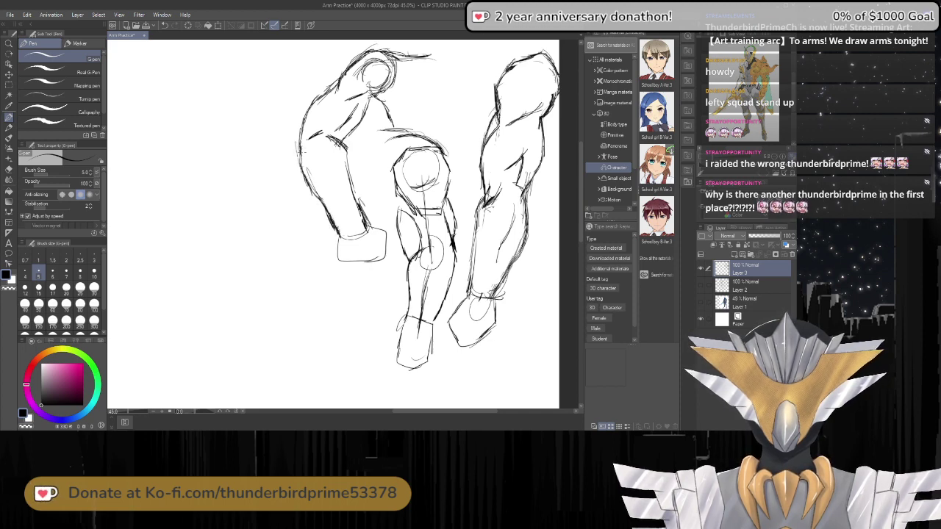
mouse_move(294, 143)
left_mouse_down()
mouse_move(301, 166)
mouse_move(296, 137)
mouse_move(332, 87)
left_mouse_up()
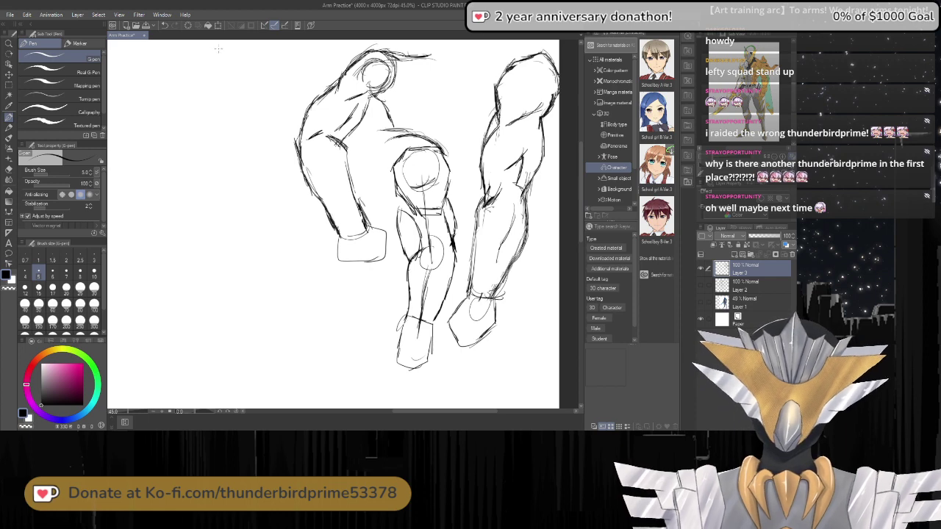
Construct a bent fourth arm beside the third from shoulder, elbow and wrist circles joined by upper-arm and forearm cylinders.
mouse_move(216, 50)
left_mouse_down()
mouse_move(201, 71)
mouse_move(233, 83)
mouse_move(242, 66)
mouse_move(220, 49)
mouse_move(203, 70)
mouse_move(237, 87)
mouse_move(232, 53)
mouse_move(262, 150)
left_mouse_up()
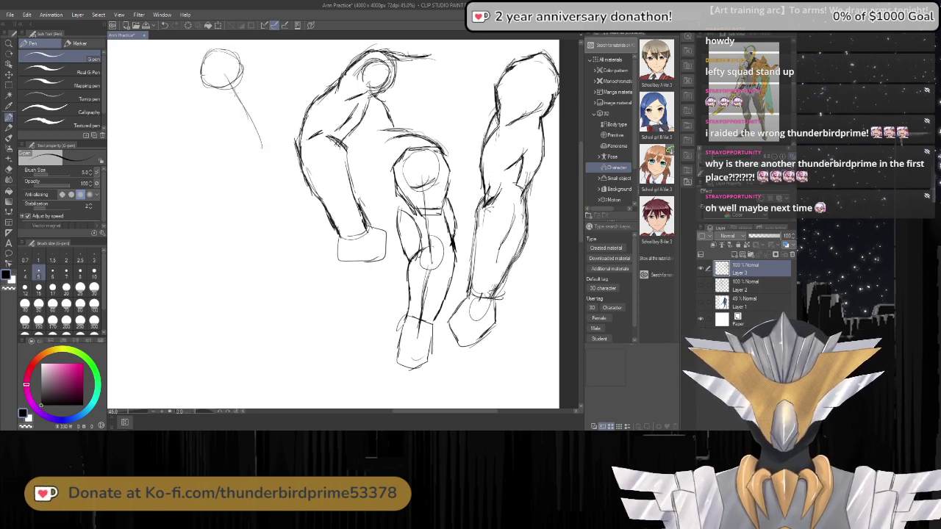
mouse_move(234, 89)
left_mouse_down()
mouse_move(271, 159)
mouse_move(265, 170)
mouse_move(275, 156)
left_mouse_up()
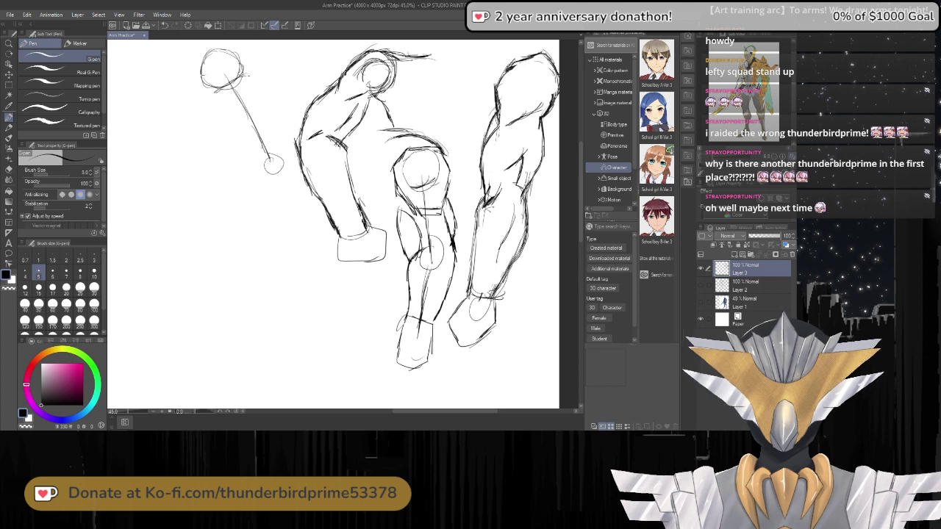
left_click_drag(246, 78, 282, 155)
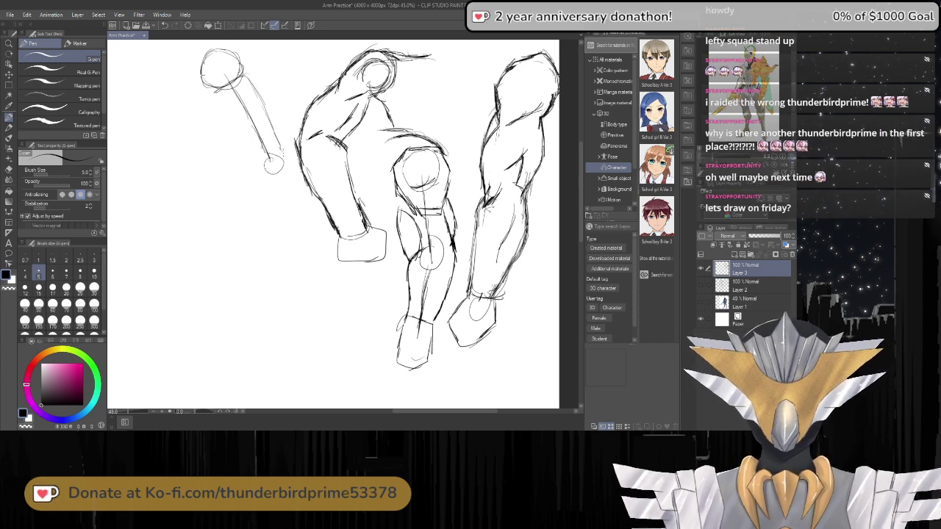
mouse_move(216, 103)
left_mouse_down()
mouse_move(250, 160)
mouse_move(269, 156)
mouse_move(273, 188)
mouse_move(210, 221)
left_mouse_up()
mouse_move(251, 160)
left_mouse_down()
mouse_move(183, 193)
mouse_move(213, 221)
left_mouse_up()
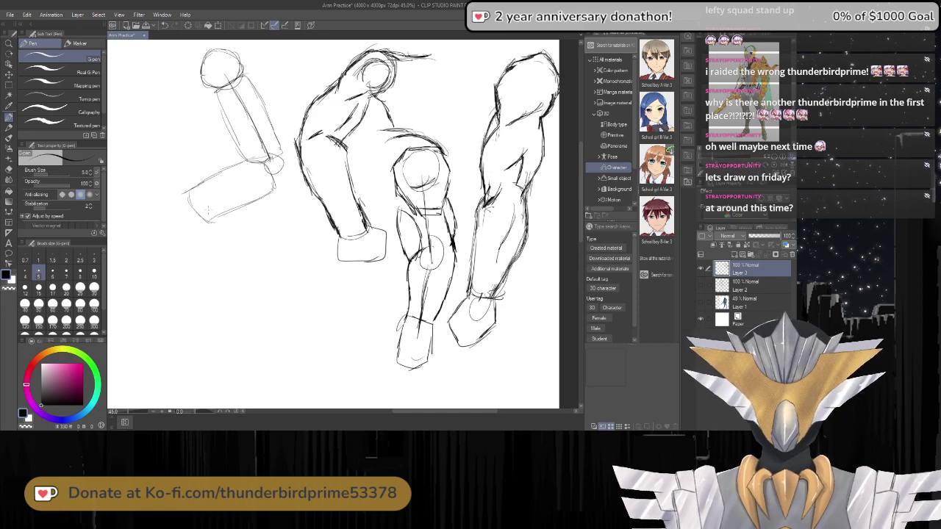
left_click_drag(198, 190, 181, 194)
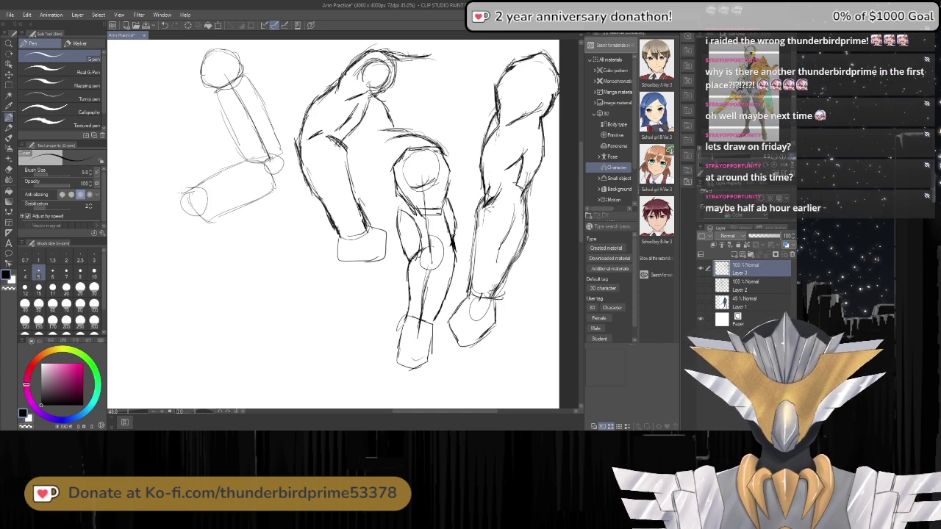
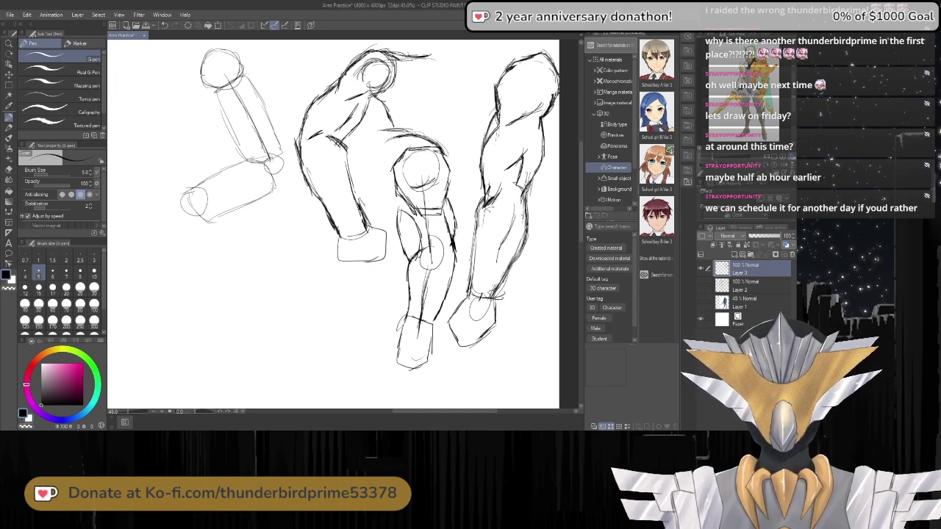
left_click_drag(250, 157, 272, 194)
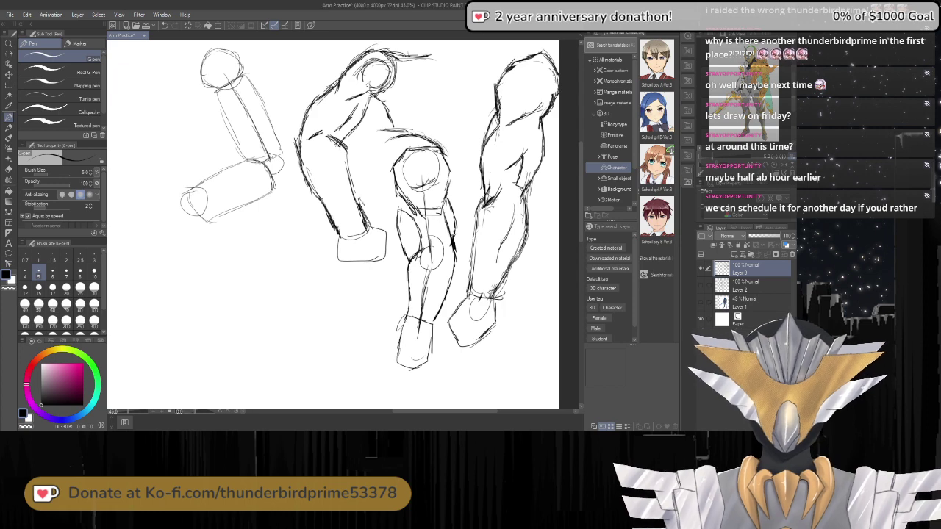
mouse_move(260, 160)
left_mouse_down()
mouse_move(269, 189)
mouse_move(213, 218)
left_mouse_up()
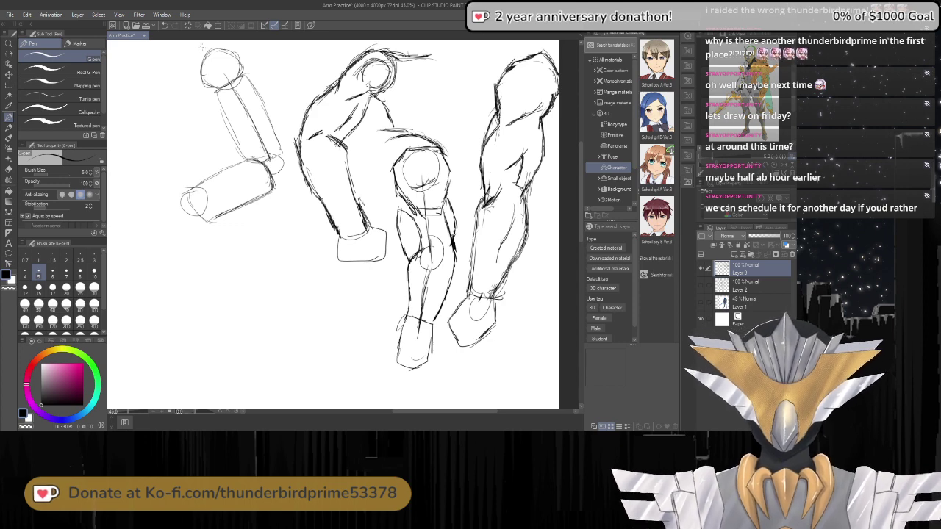
mouse_move(202, 47)
left_mouse_down()
mouse_move(228, 43)
mouse_move(245, 60)
mouse_move(238, 47)
mouse_move(251, 76)
mouse_move(224, 42)
left_mouse_up()
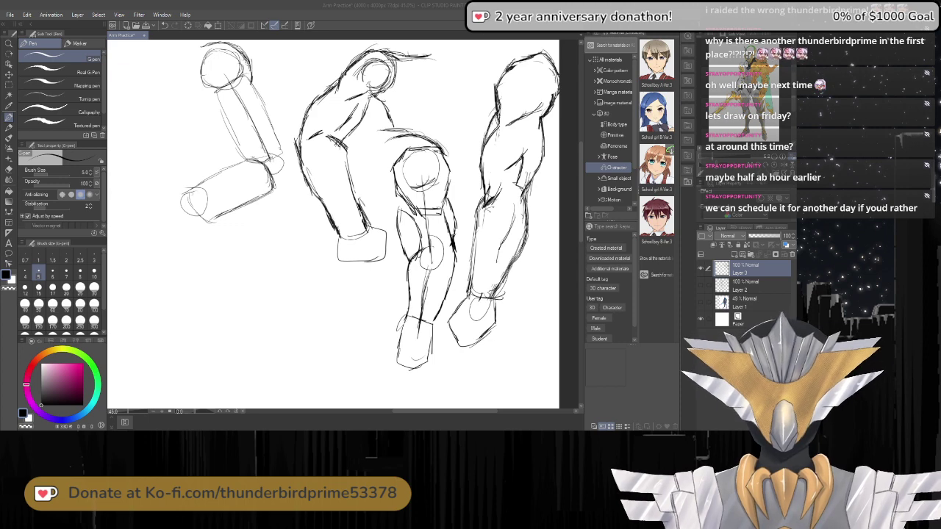
left_click_drag(191, 83, 216, 102)
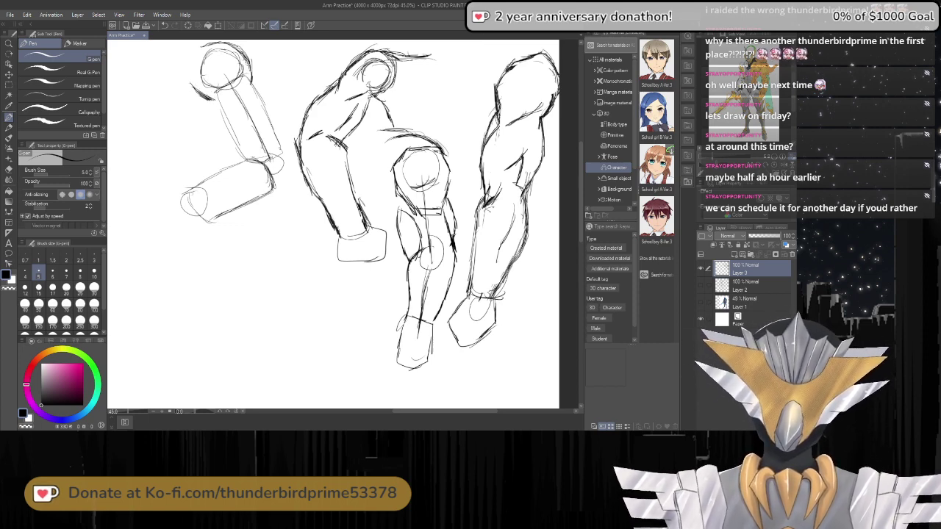
mouse_move(216, 94)
left_mouse_down()
mouse_move(251, 78)
mouse_move(264, 87)
mouse_move(219, 96)
mouse_move(228, 92)
left_mouse_up()
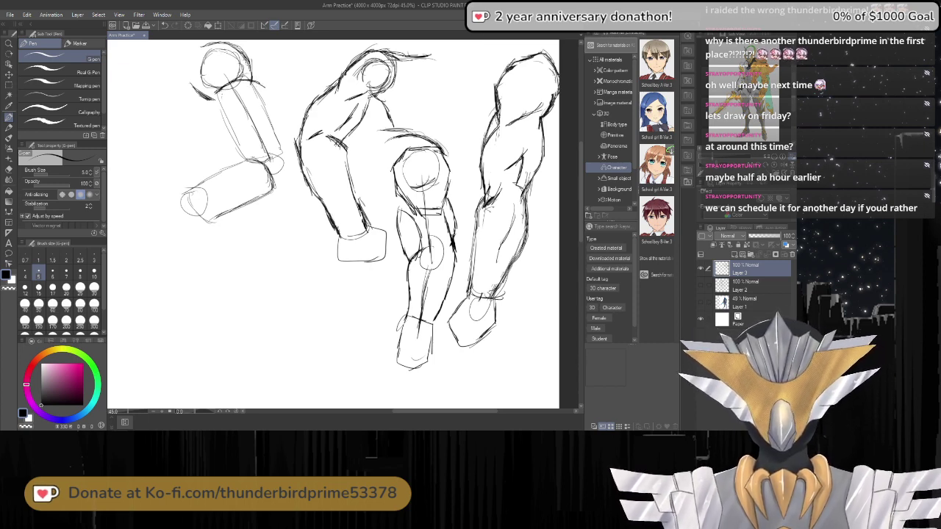
key("e")
mouse_move(206, 64)
left_mouse_down()
mouse_move(224, 102)
mouse_move(216, 69)
mouse_move(234, 69)
mouse_move(229, 54)
left_mouse_up()
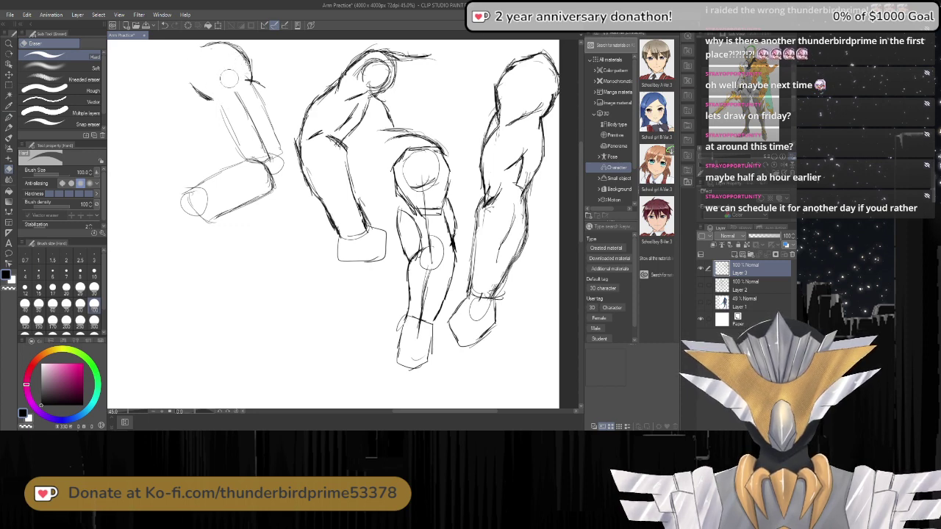
key("ctrl+z")
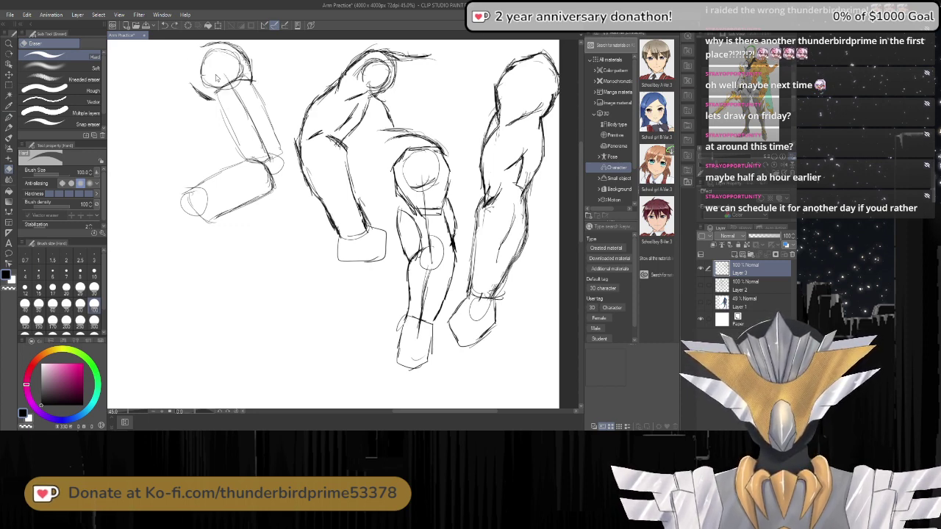
left_click_drag(213, 98, 190, 84)
mouse_move(250, 82)
left_mouse_down()
mouse_move(229, 45)
mouse_move(247, 65)
mouse_move(221, 46)
mouse_move(215, 74)
left_mouse_up()
key("p")
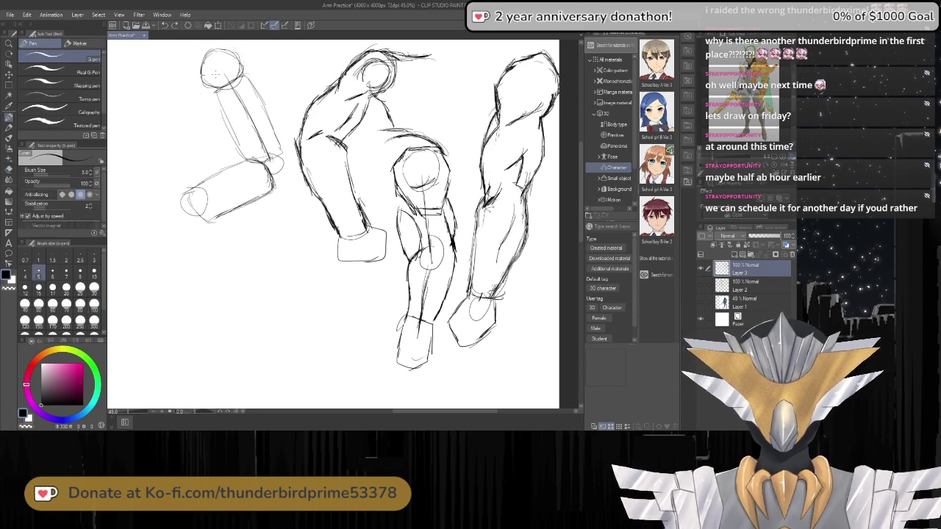
Outline the fourth arm's shoulder muscle around its joint circle, and undo the strokes back to the top arc.
mouse_move(218, 49)
left_mouse_down()
mouse_move(197, 64)
mouse_move(232, 45)
mouse_move(253, 66)
mouse_move(255, 88)
left_mouse_up()
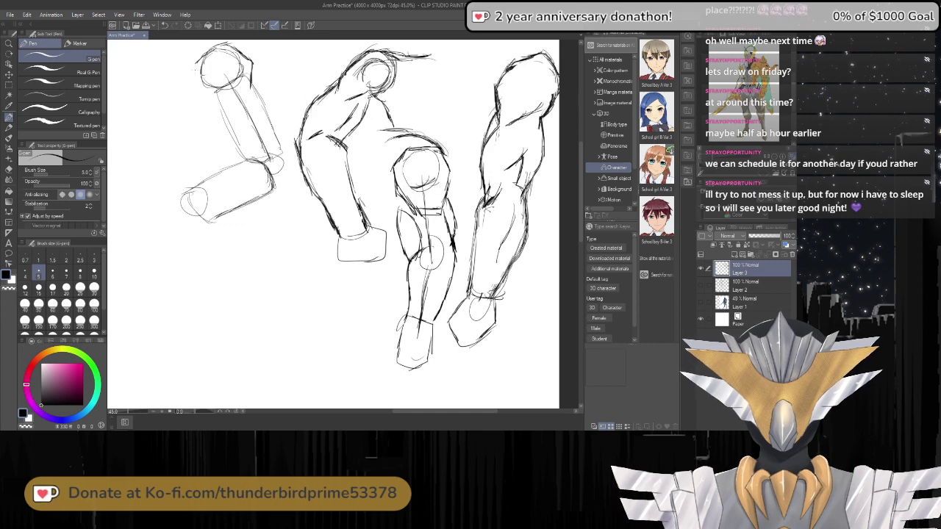
mouse_move(200, 59)
left_mouse_down()
mouse_move(200, 95)
mouse_move(239, 117)
mouse_move(257, 99)
mouse_move(248, 59)
left_mouse_up()
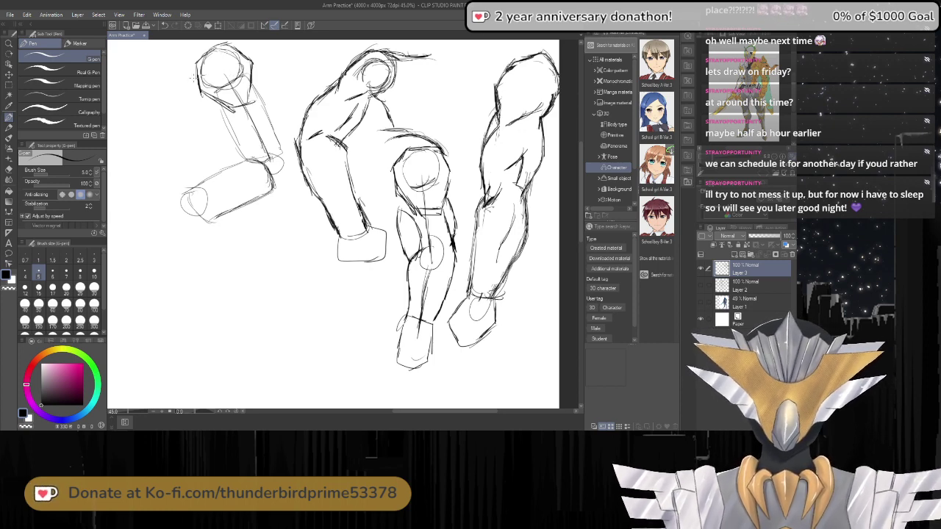
key("ctrl+z")
key("ctrl+z")
key("ctrl+z")
key("ctrl+z")
key("ctrl+z")
key("ctrl+z")
key("ctrl+z")
key("ctrl+z")
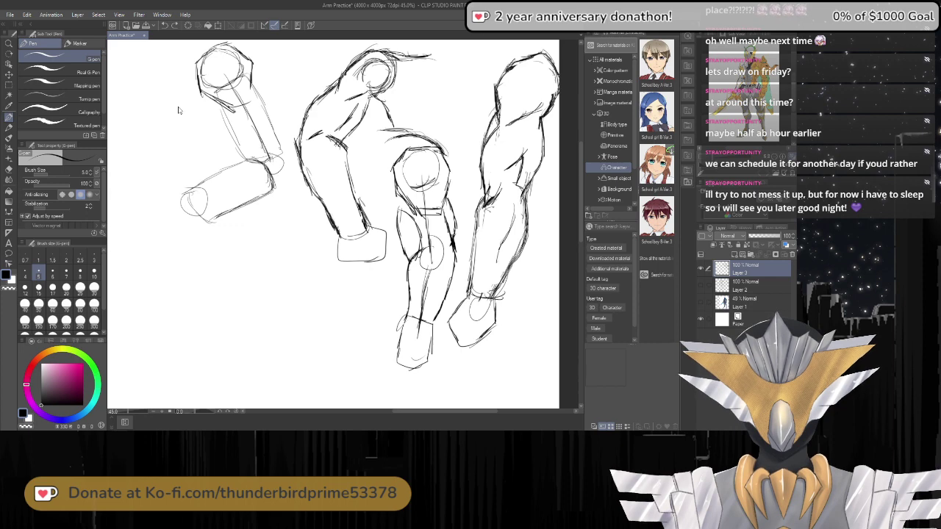
key("ctrl+z")
key("ctrl+z")
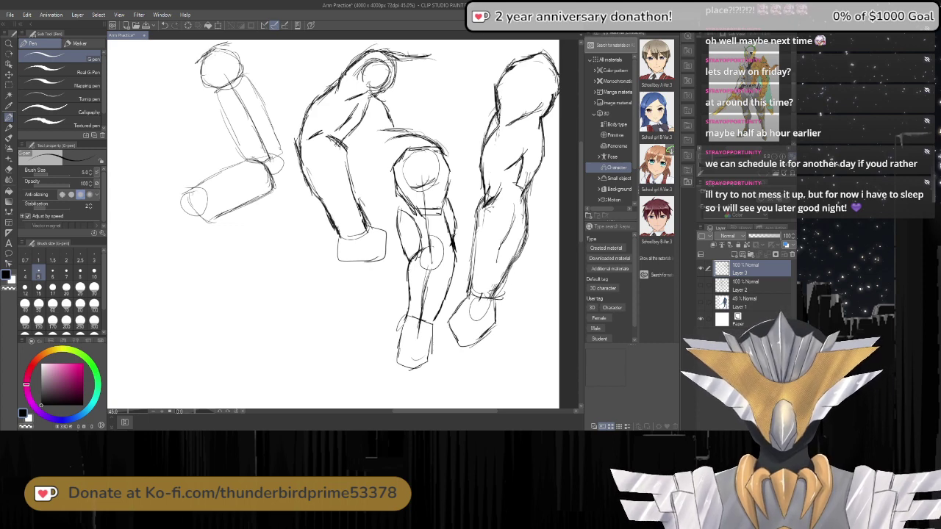
Redraw the fourth arm's shoulder muscle wider on its outer side, and add a short chest line at the armpit.
mouse_move(206, 58)
left_mouse_down()
mouse_move(235, 42)
mouse_move(258, 64)
mouse_move(257, 98)
left_mouse_up()
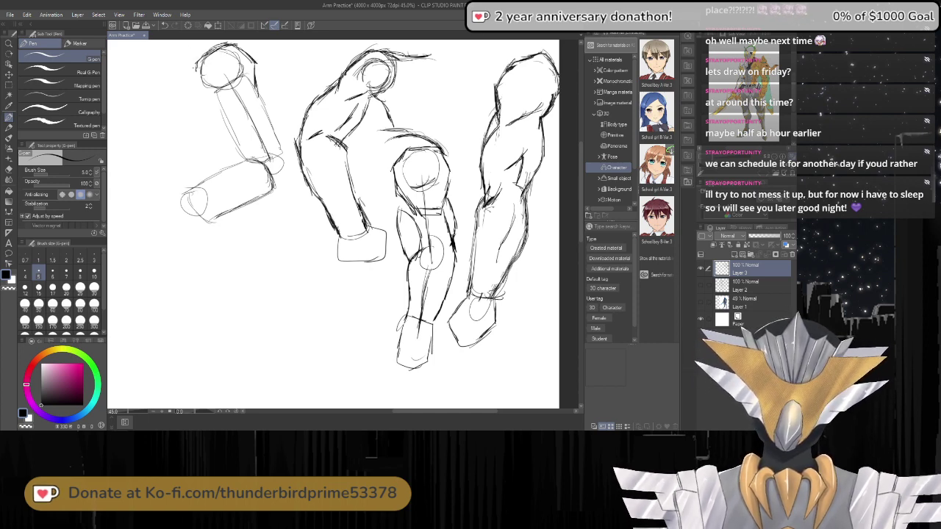
mouse_move(198, 61)
left_mouse_down()
mouse_move(195, 74)
mouse_move(225, 105)
mouse_move(266, 97)
mouse_move(259, 92)
left_mouse_up()
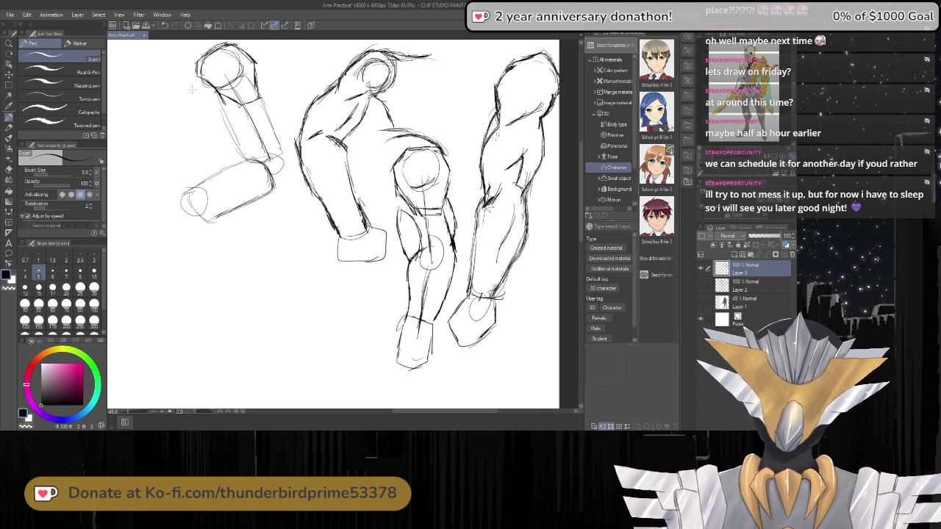
mouse_move(192, 92)
left_mouse_down()
mouse_move(215, 110)
mouse_move(239, 80)
mouse_move(266, 79)
mouse_move(265, 89)
left_mouse_up()
Draw the fourth arm's upper-arm contours, with a curved biceps on the inner side and the triceps running to a pointed elbow.
mouse_move(224, 92)
left_mouse_down()
mouse_move(262, 80)
mouse_move(281, 108)
left_mouse_up()
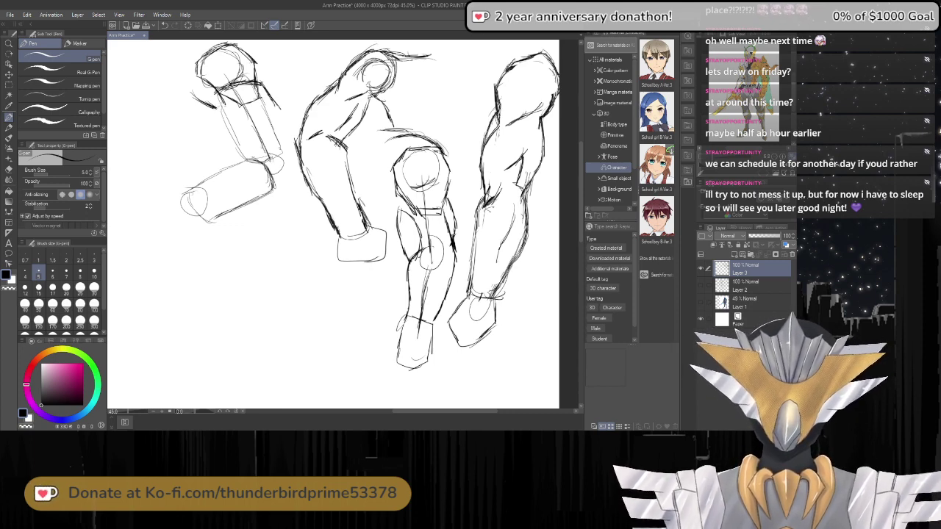
mouse_move(220, 100)
left_mouse_down()
mouse_move(223, 126)
mouse_move(245, 155)
mouse_move(242, 116)
mouse_move(223, 97)
mouse_move(245, 126)
left_mouse_up()
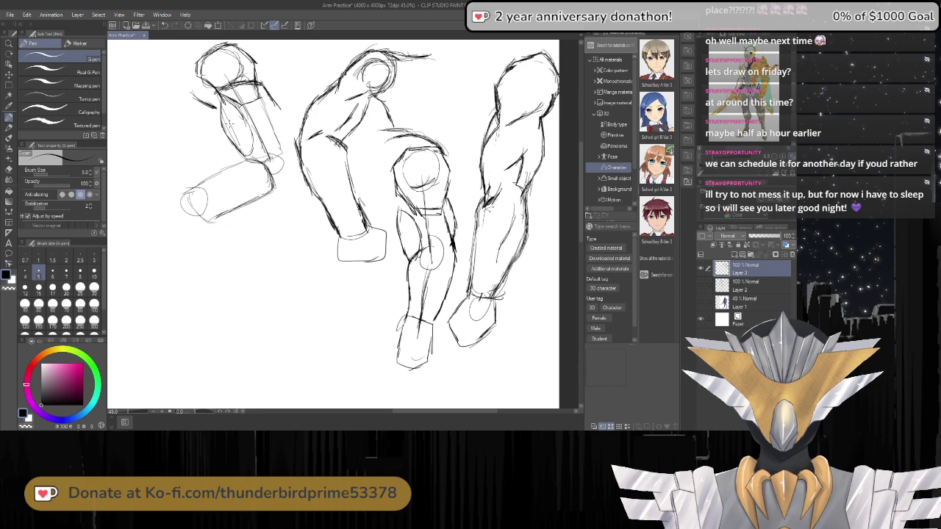
mouse_move(219, 99)
left_mouse_down()
mouse_move(225, 131)
mouse_move(234, 102)
mouse_move(227, 97)
mouse_move(275, 103)
mouse_move(285, 141)
left_mouse_up()
left_click_drag(283, 135, 299, 171)
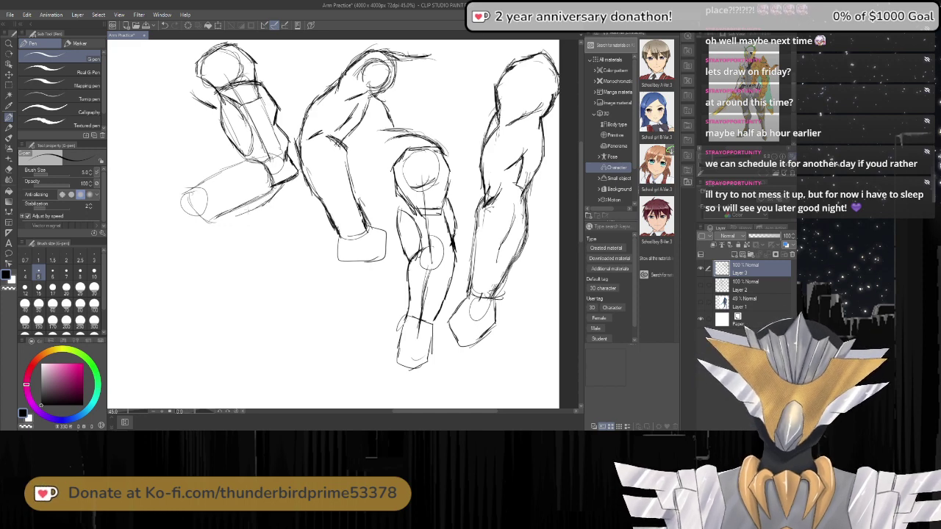
Draw the fourth arm's lower and upper forearm contours from the elbow and close them with a wrist line.
left_click_drag(259, 207, 169, 221)
mouse_move(230, 212)
left_mouse_down()
mouse_move(183, 220)
mouse_move(214, 216)
left_mouse_up()
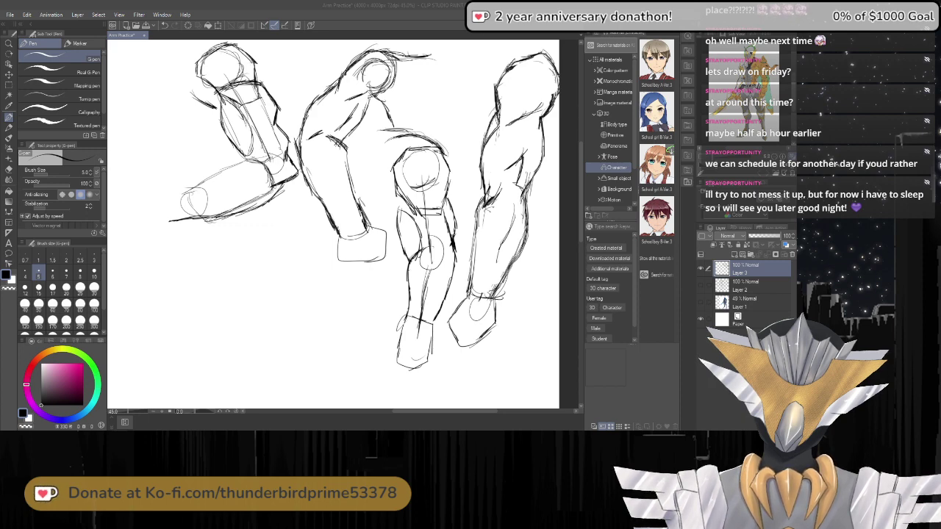
left_click(242, 156)
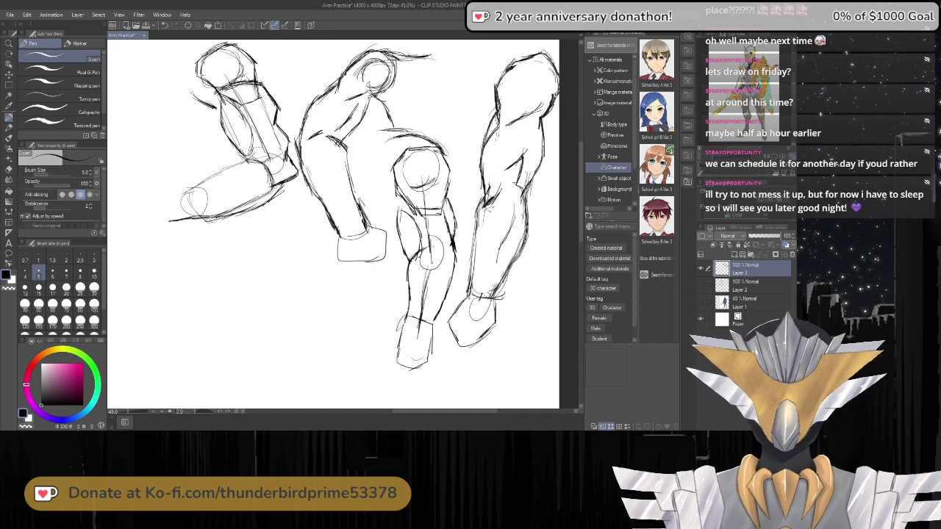
left_click_drag(252, 158, 184, 199)
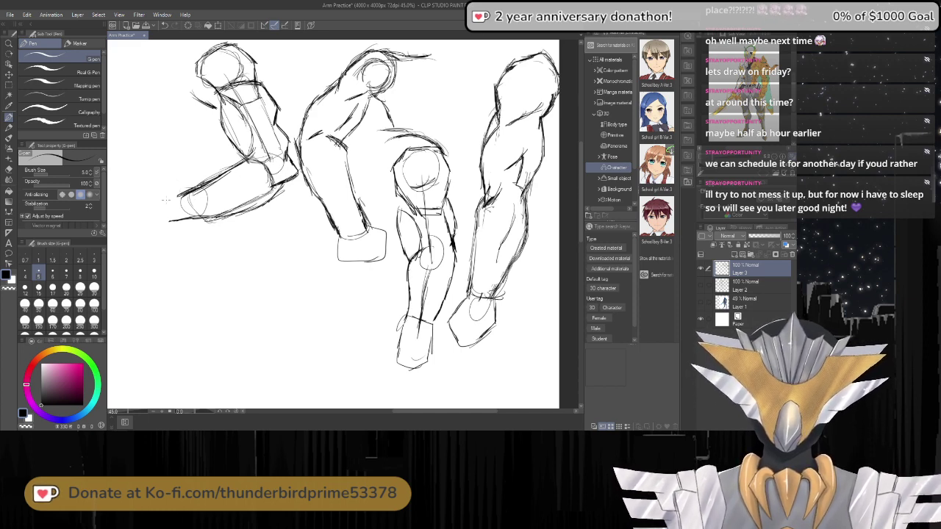
left_click_drag(178, 196, 182, 217)
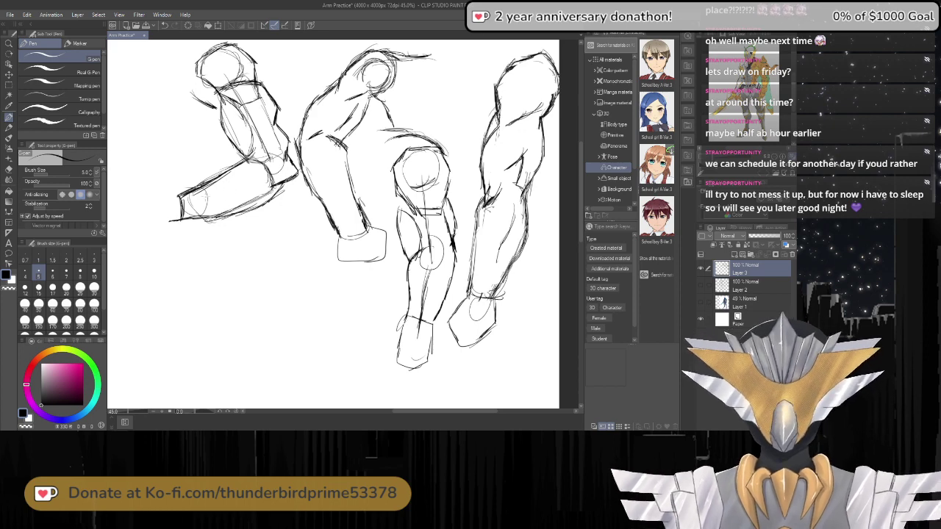
Erase the construction circles and cylinders inside the fourth arm, and darken its lower forearm contour and elbow.
key("e")
mouse_move(210, 189)
left_mouse_down()
mouse_move(256, 193)
mouse_move(272, 169)
mouse_move(249, 178)
mouse_move(266, 138)
mouse_move(274, 159)
mouse_move(255, 122)
mouse_move(263, 128)
mouse_move(262, 108)
mouse_move(222, 77)
mouse_move(237, 84)
mouse_move(230, 60)
mouse_move(221, 60)
mouse_move(235, 87)
mouse_move(236, 122)
left_mouse_up()
key("p")
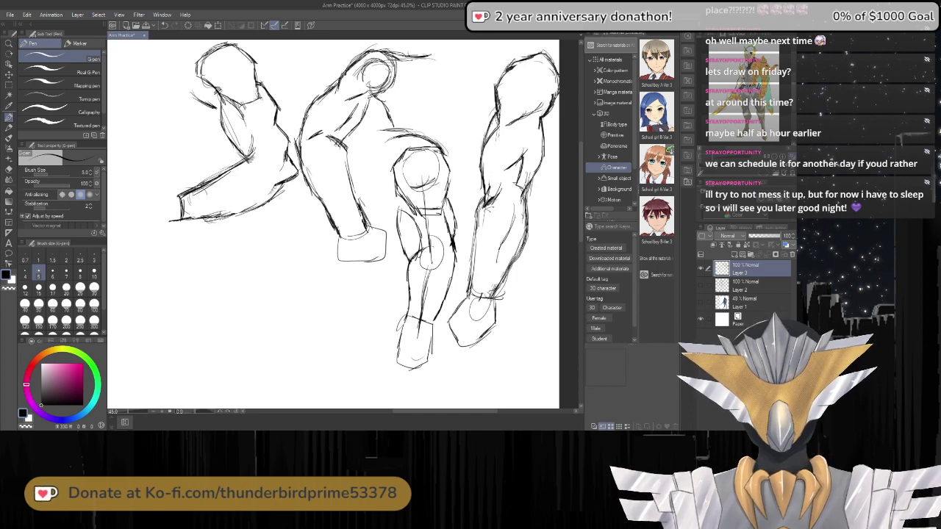
left_click_drag(215, 218, 263, 201)
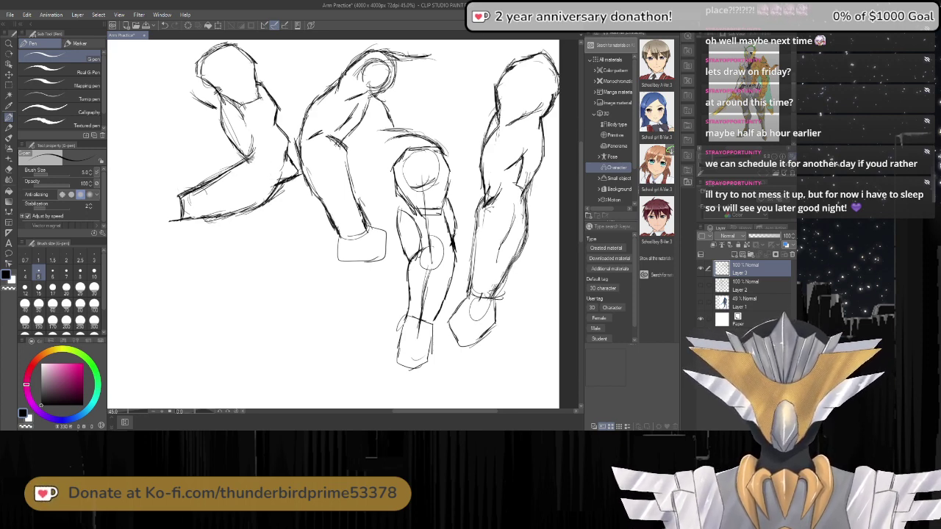
Darken the fourth arm's elbow crease and add a simple block for the hand beyond the wrist.
mouse_move(255, 146)
left_mouse_down()
mouse_move(203, 180)
mouse_move(156, 194)
mouse_move(145, 186)
left_mouse_up()
mouse_move(145, 187)
left_mouse_down()
mouse_move(140, 219)
mouse_move(182, 228)
mouse_move(186, 213)
left_mouse_up()
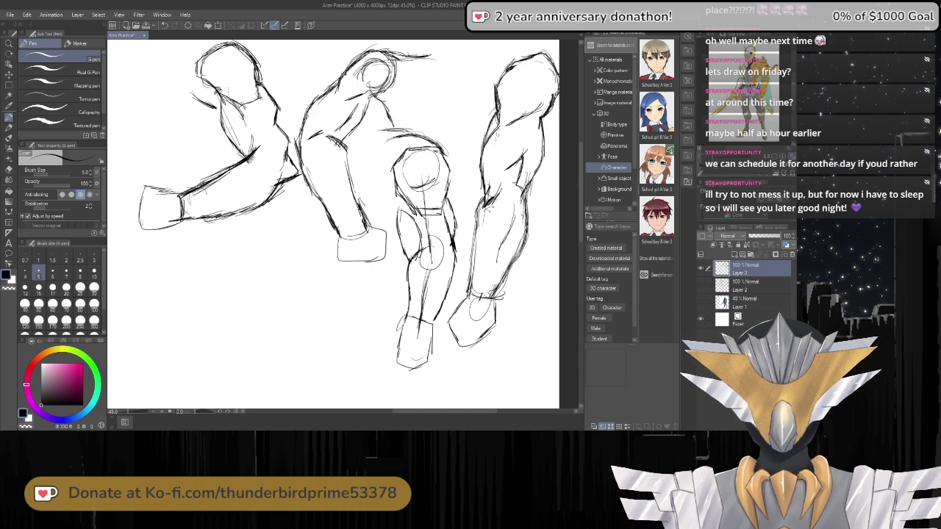
Erase the fourth arm's lower shoulder line and the light marks inside its biceps, and darken the outer shoulder contour.
key("e")
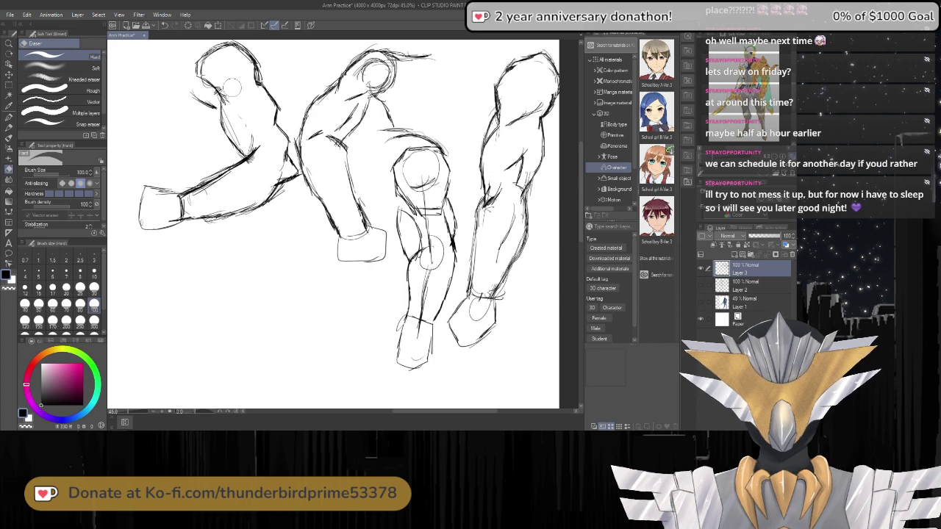
key("p")
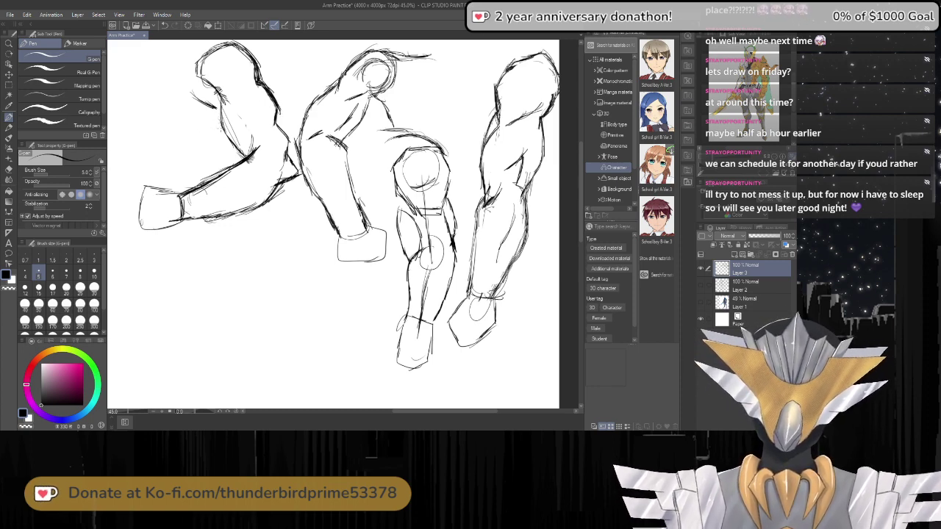
key("e")
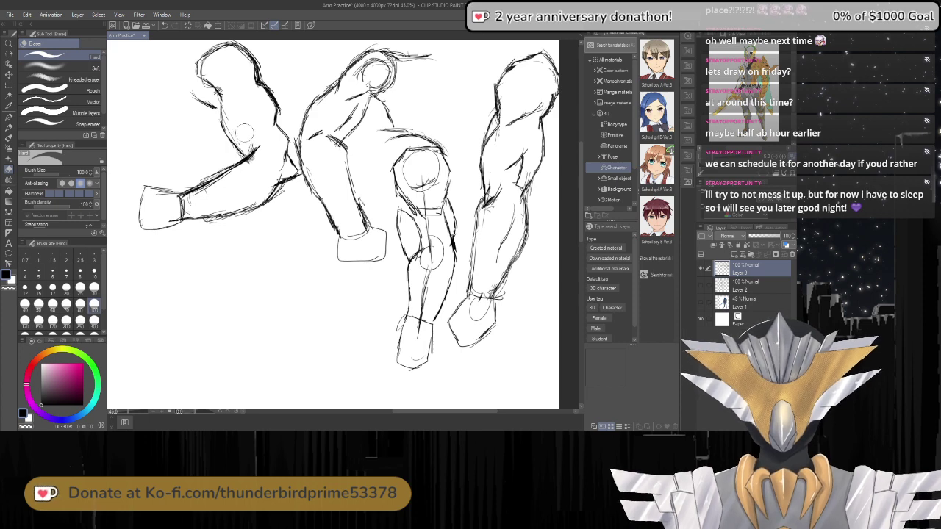
Darken the short armpit stroke of the fourth arm and erase its rounded outer shoulder contour.
key("p")
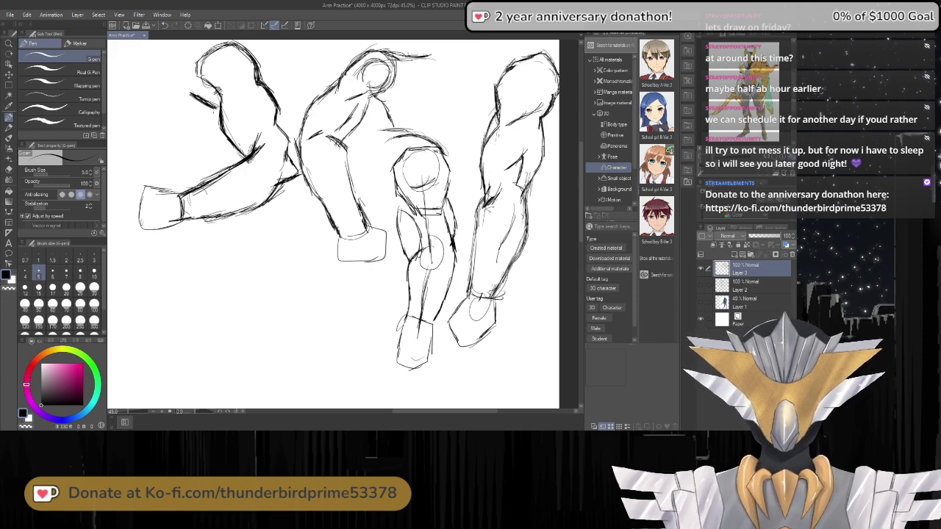
key("e")
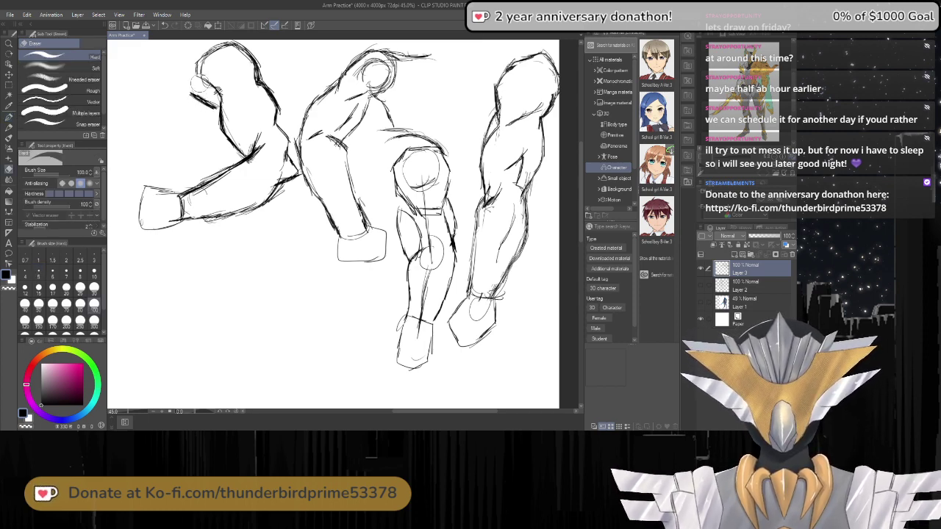
mouse_move(199, 82)
left_mouse_down()
mouse_move(210, 85)
mouse_move(198, 74)
mouse_move(200, 90)
left_mouse_up()
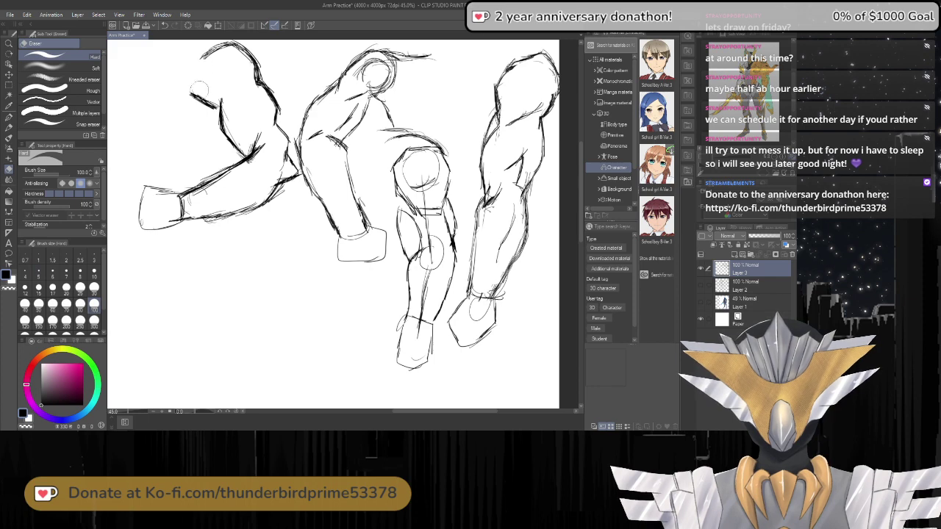
key("p")
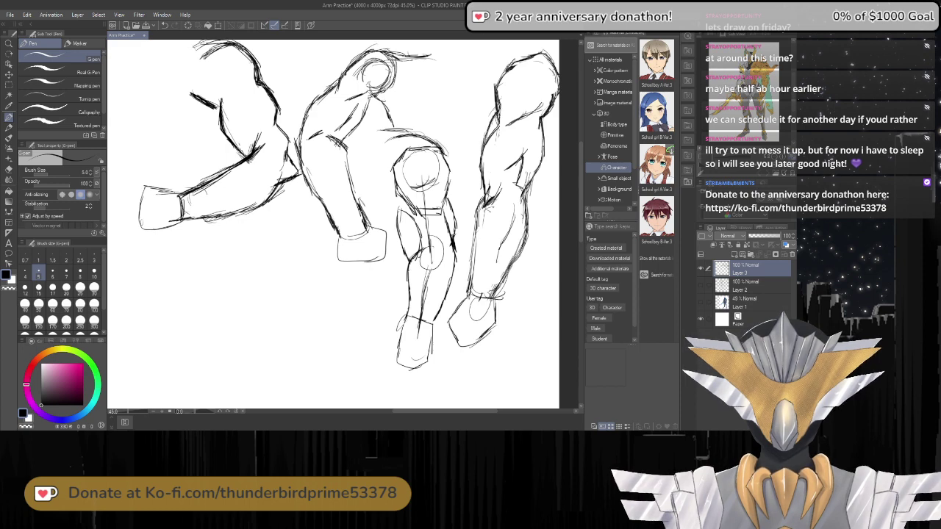
key("e")
mouse_move(205, 56)
left_mouse_down()
mouse_move(183, 57)
mouse_move(229, 49)
mouse_move(250, 60)
left_mouse_up()
Redraw the fourth arm's shoulder as an open line running toward the torso, and add upper biceps and inner upper-arm lines.
key("p")
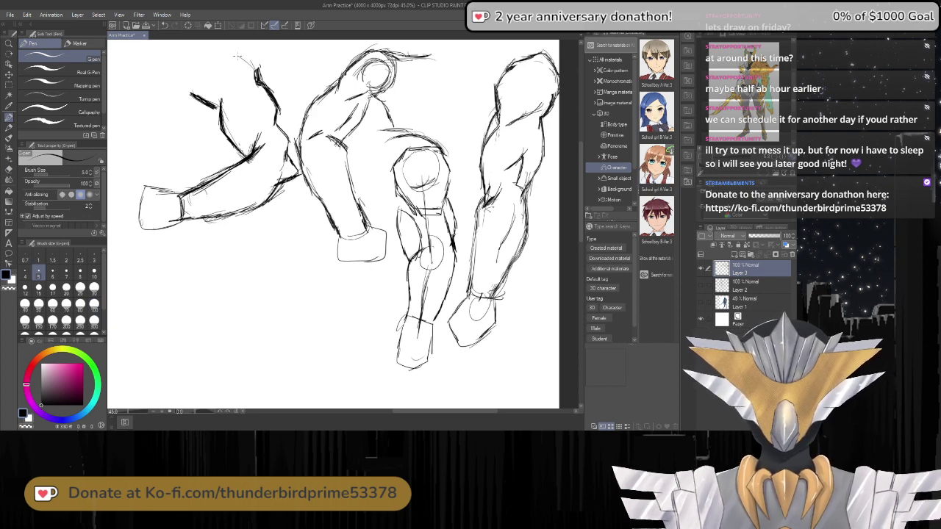
mouse_move(237, 55)
left_mouse_down()
mouse_move(250, 64)
mouse_move(235, 49)
mouse_move(195, 56)
left_mouse_up()
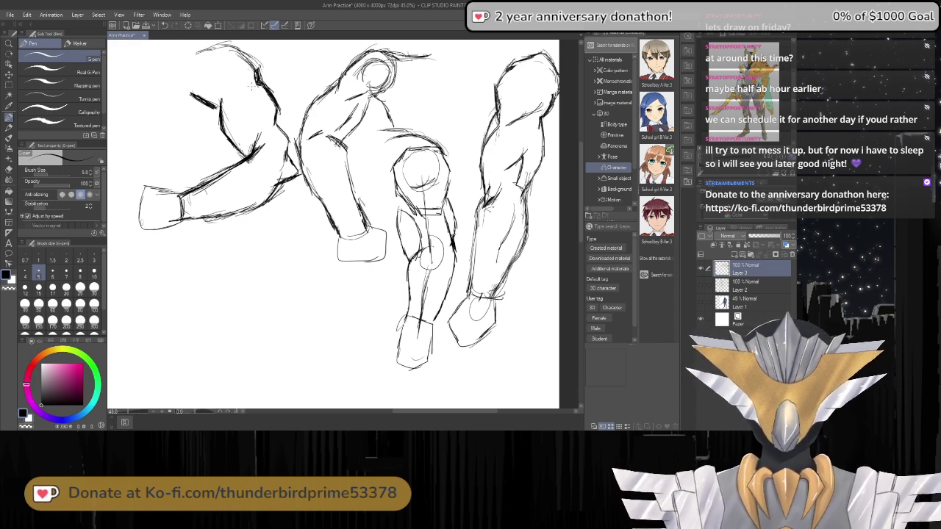
mouse_move(250, 85)
left_mouse_down()
mouse_move(220, 97)
mouse_move(250, 87)
left_mouse_up()
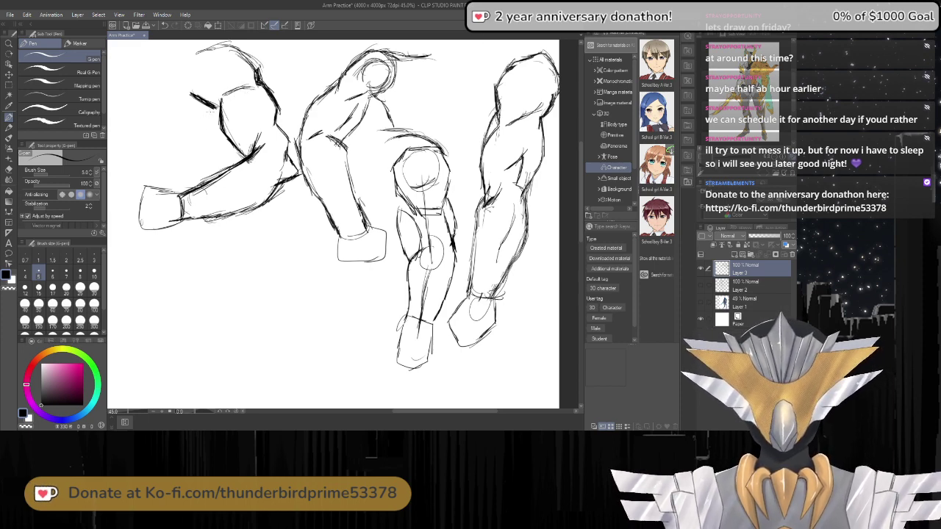
left_click_drag(215, 110, 227, 150)
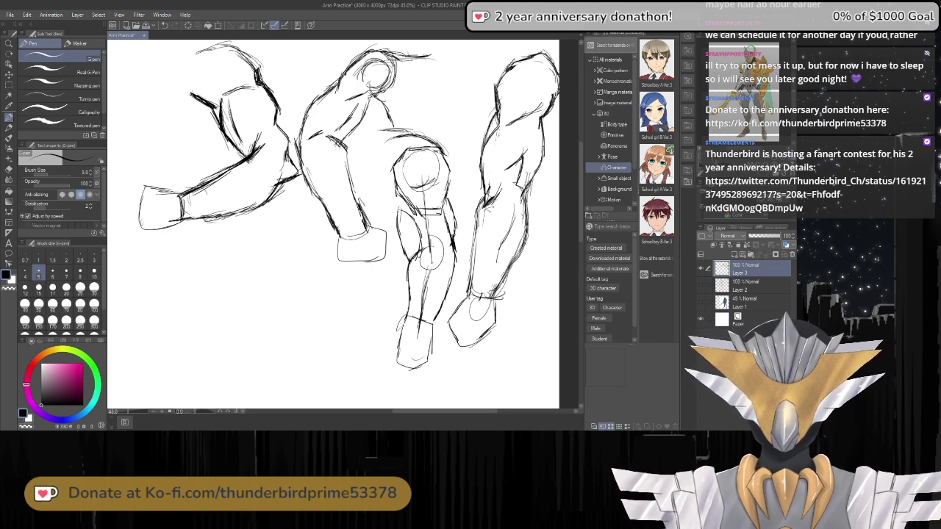
Erase the fourth arm's elbow contour and redraw it with a forearm crease, a rounded tip and a dark outer edge.
key("e")
mouse_move(285, 156)
left_mouse_down()
mouse_move(295, 177)
mouse_move(284, 152)
mouse_move(283, 171)
left_mouse_up()
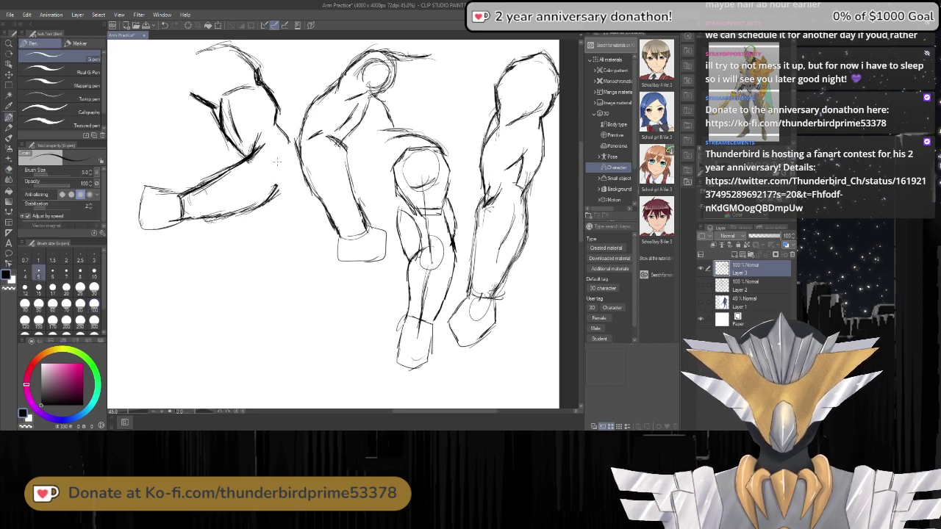
key("p")
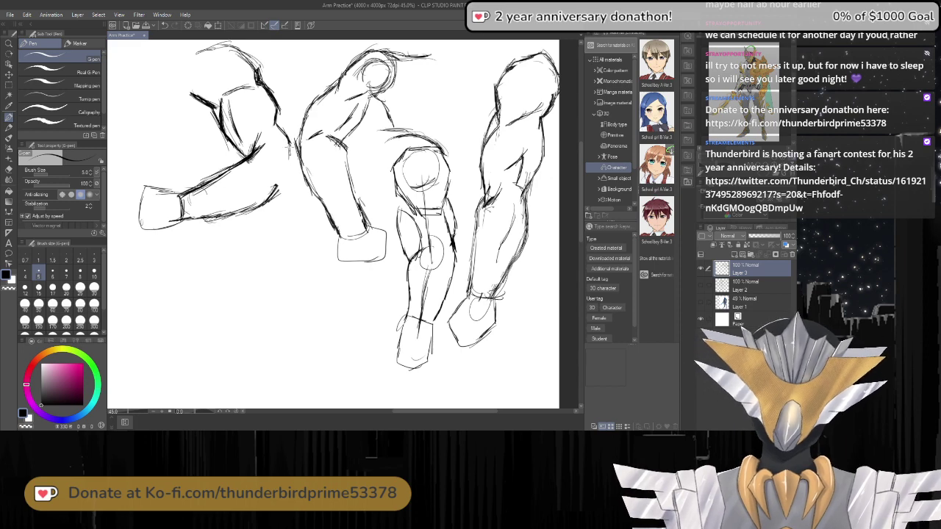
mouse_move(294, 159)
left_mouse_down()
mouse_move(251, 181)
mouse_move(287, 167)
left_mouse_up()
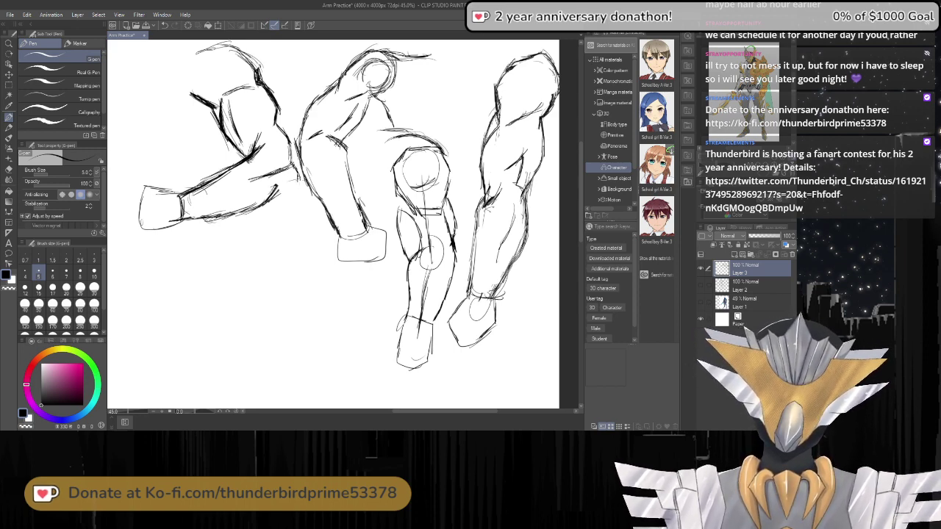
left_click_drag(298, 179, 272, 188)
left_click_drag(297, 181, 275, 197)
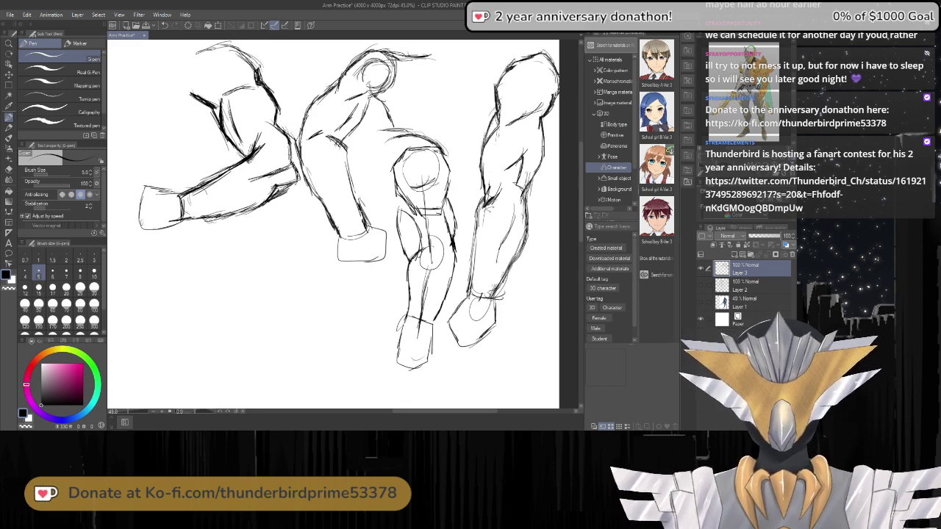
left_click_drag(289, 137, 295, 185)
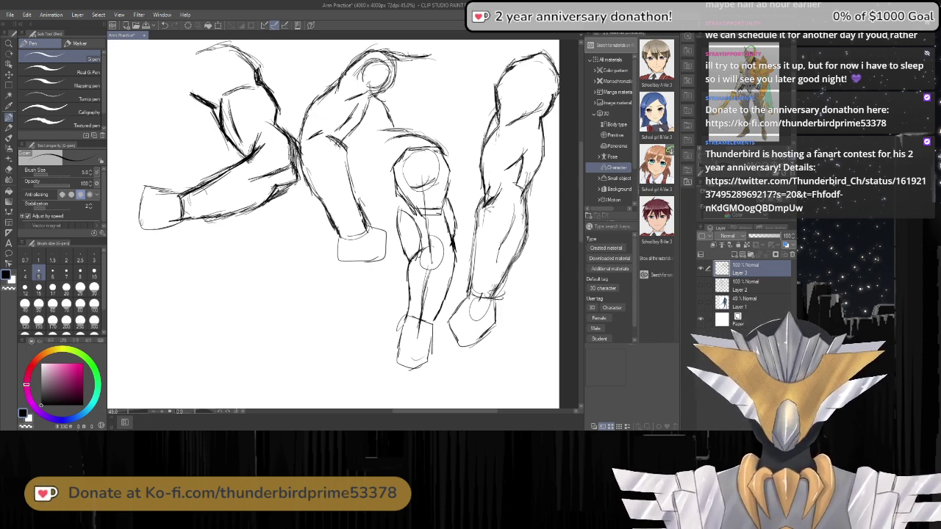
Sketch torso lines behind the fourth arm's forearm and extend the shoulder line toward the neck.
left_click_drag(221, 122, 188, 186)
mouse_move(204, 143)
left_mouse_down()
mouse_move(191, 167)
mouse_move(197, 148)
mouse_move(181, 161)
mouse_move(159, 157)
left_mouse_up()
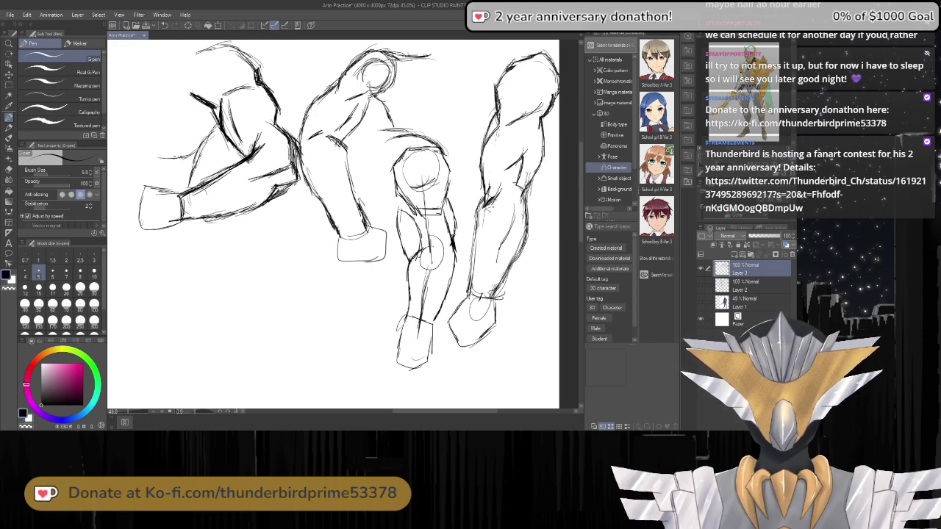
left_click_drag(208, 46, 180, 46)
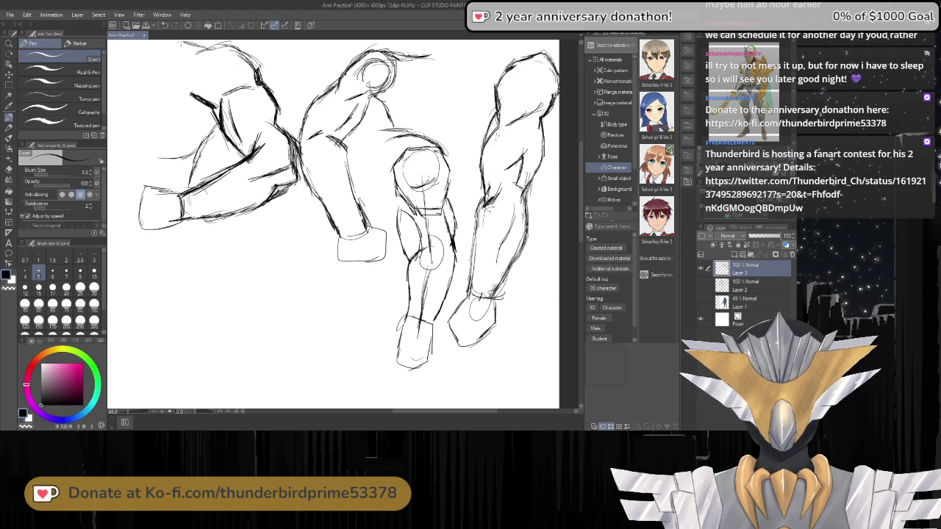
scroll(338, 151, "down", 5)
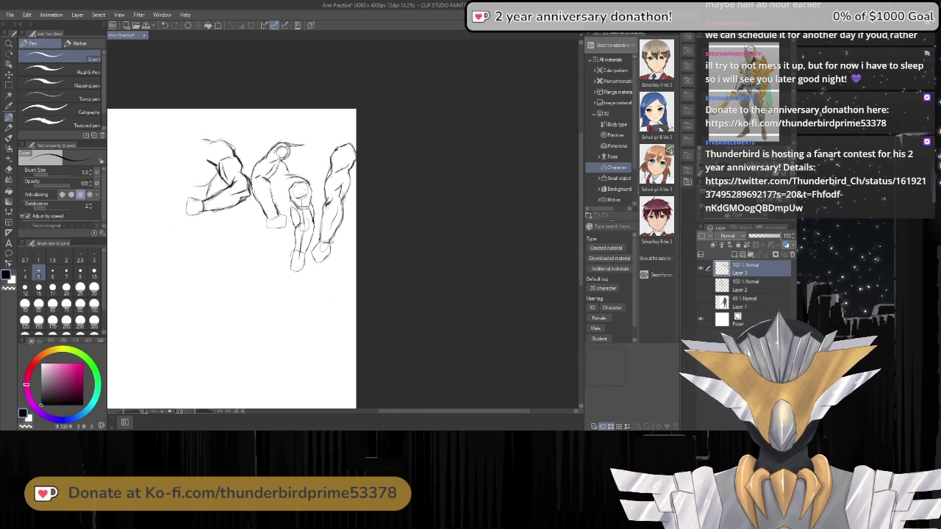
scroll(141, 151, "up", 3)
scroll(173, 218, "down", 2)
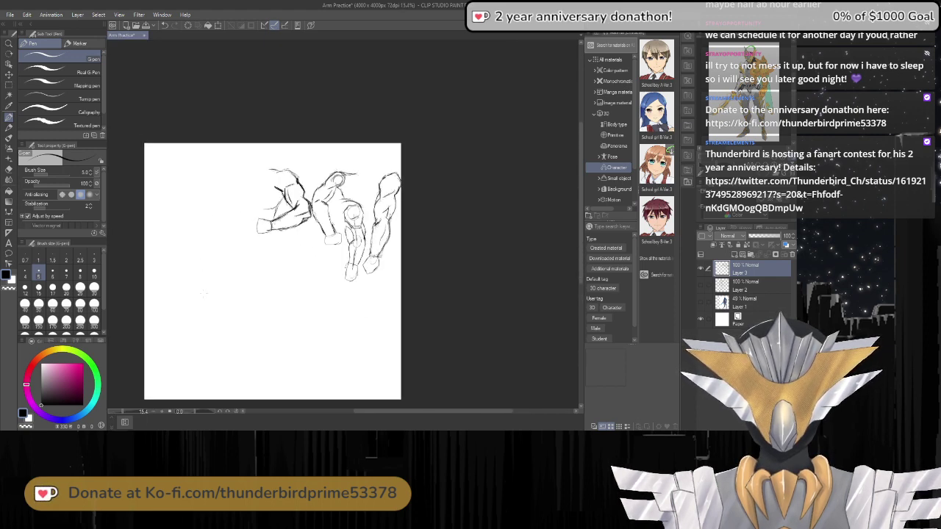
scroll(221, 327, "up", 2)
scroll(394, 66, "up", 2)
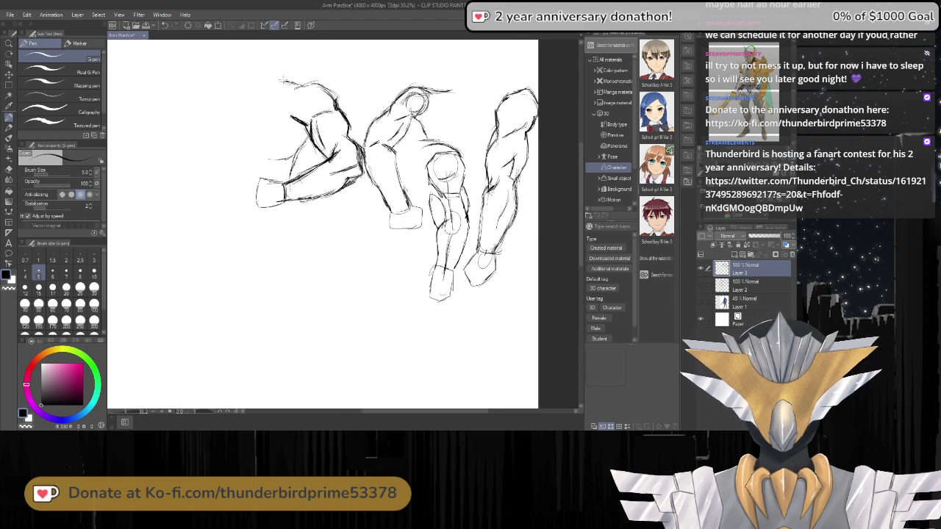
scroll(256, 255, "down", 2)
scroll(256, 256, "down", 2)
scroll(201, 130, "up", 5)
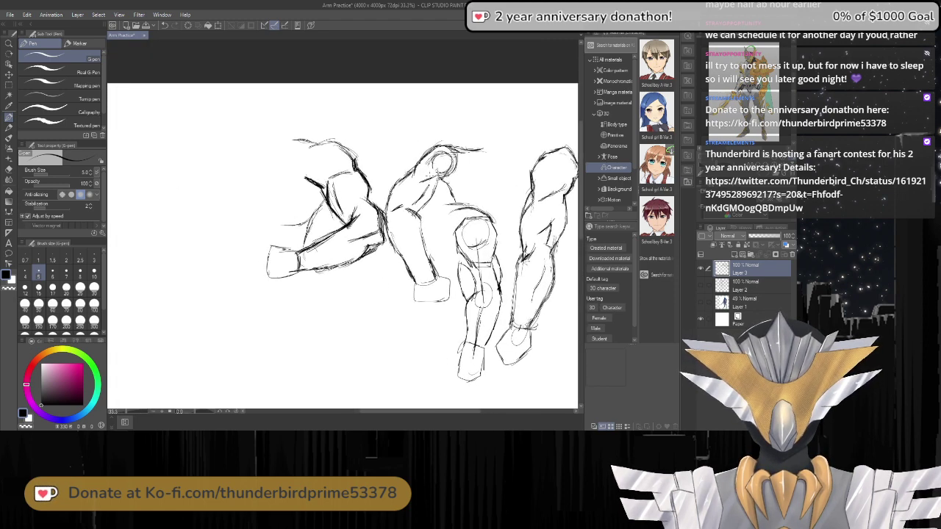
scroll(411, 128, "down", 4)
scroll(334, 160, "up", 3)
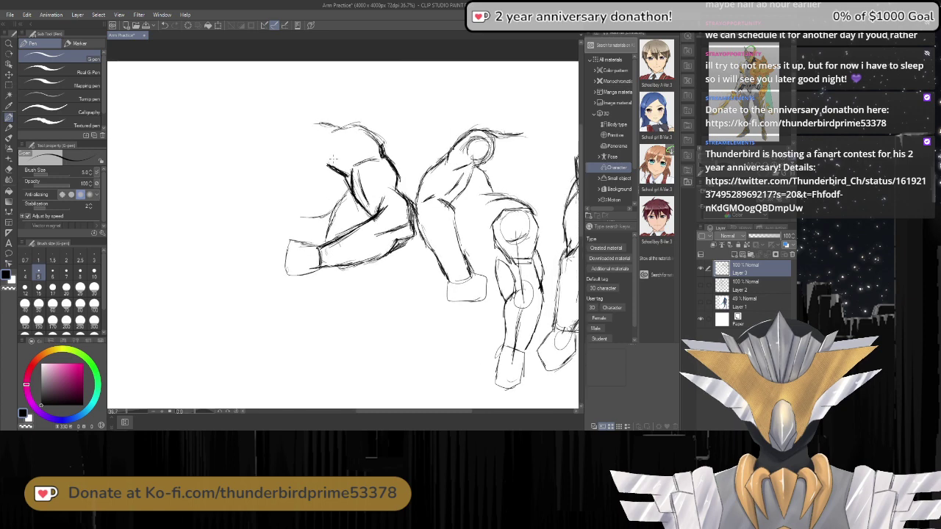
scroll(368, 184, "down", 2)
scroll(406, 216, "up", 2)
scroll(406, 215, "down", 1)
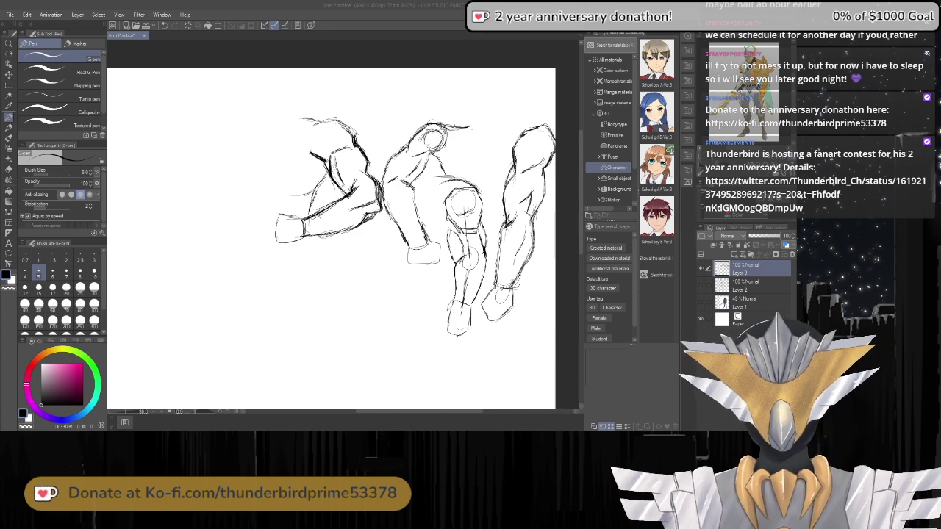
scroll(312, 129, "up", 1)
scroll(302, 134, "down", 3)
scroll(301, 134, "up", 3)
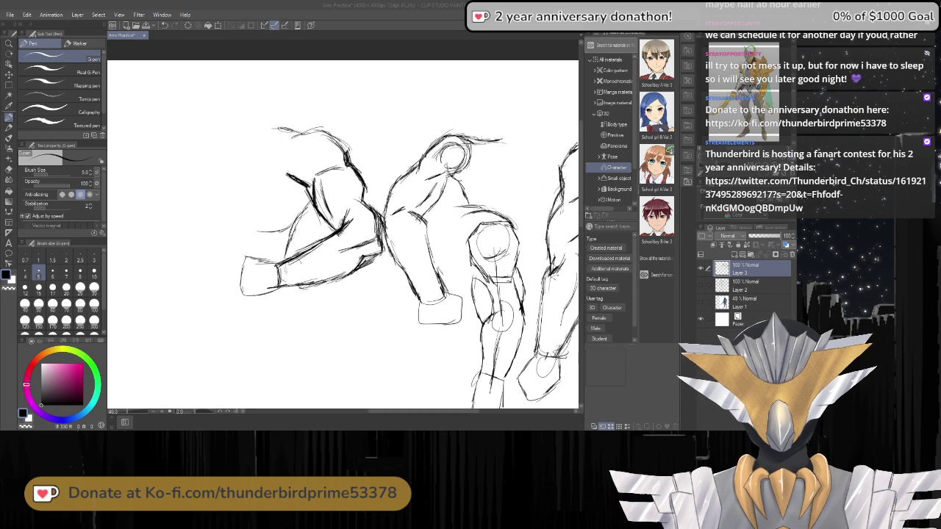
scroll(331, 235, "down", 3)
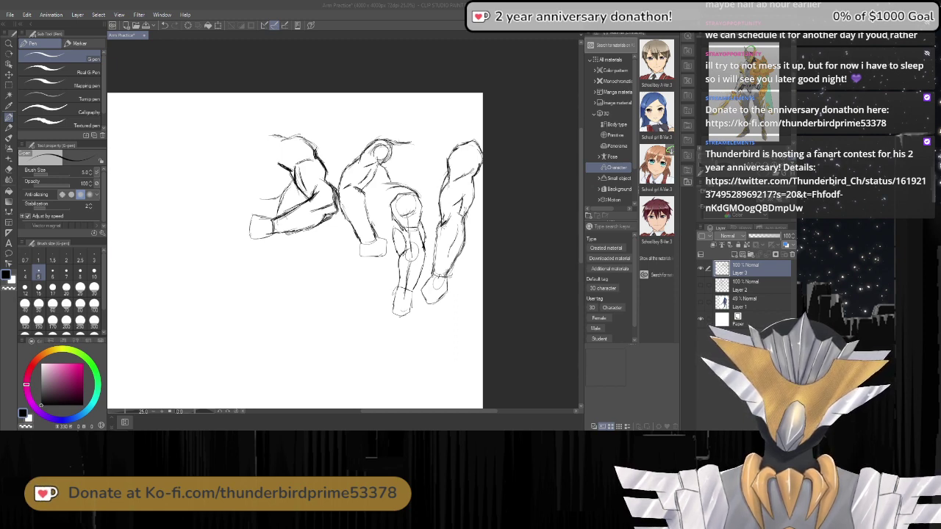
left_click(235, 134)
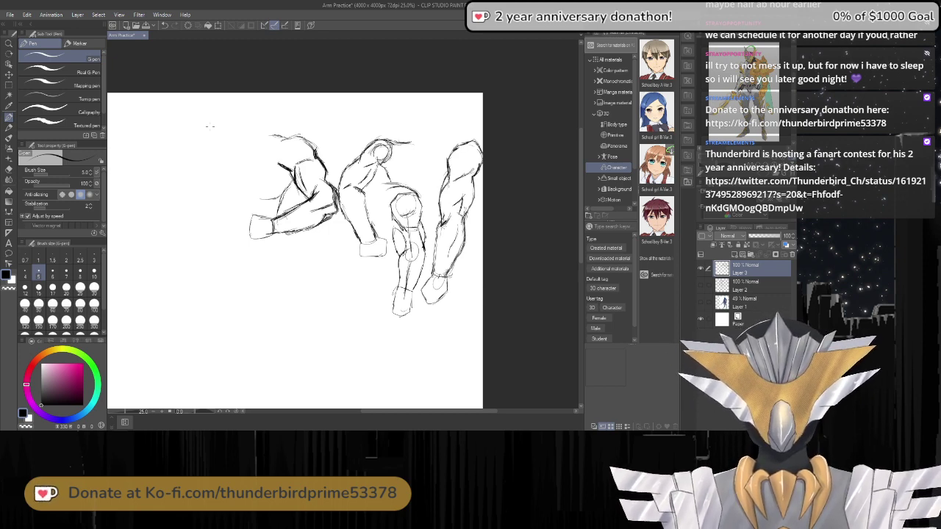
Sketch a head circle in the empty area beside the fourth arm, with a short neck line and a slanted shoulder line.
scroll(462, 208, "down", 2)
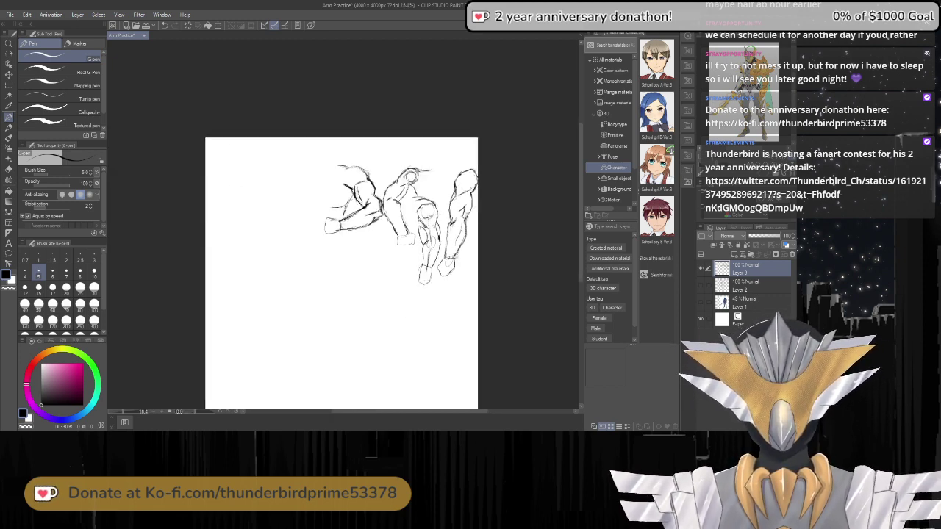
scroll(430, 220, "up", 2)
scroll(340, 141, "down", 2)
scroll(191, 138, "up", 2)
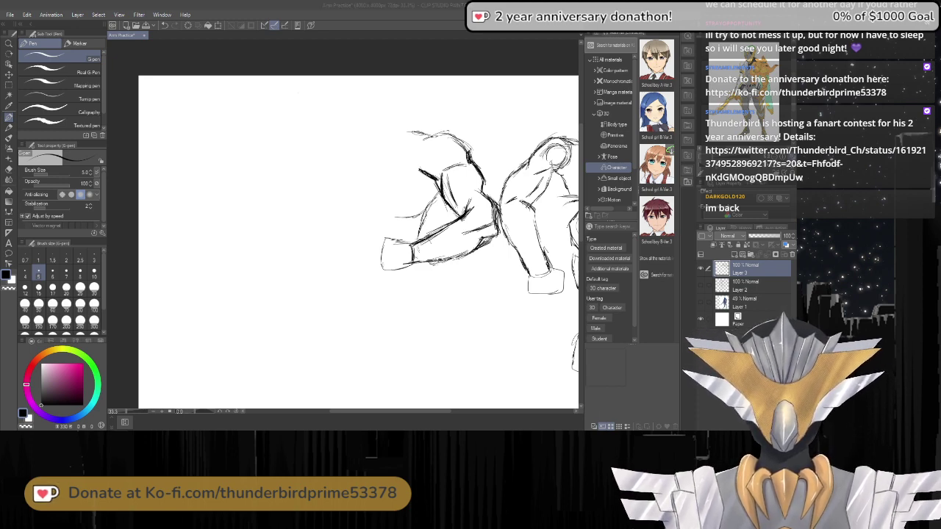
left_click(289, 91)
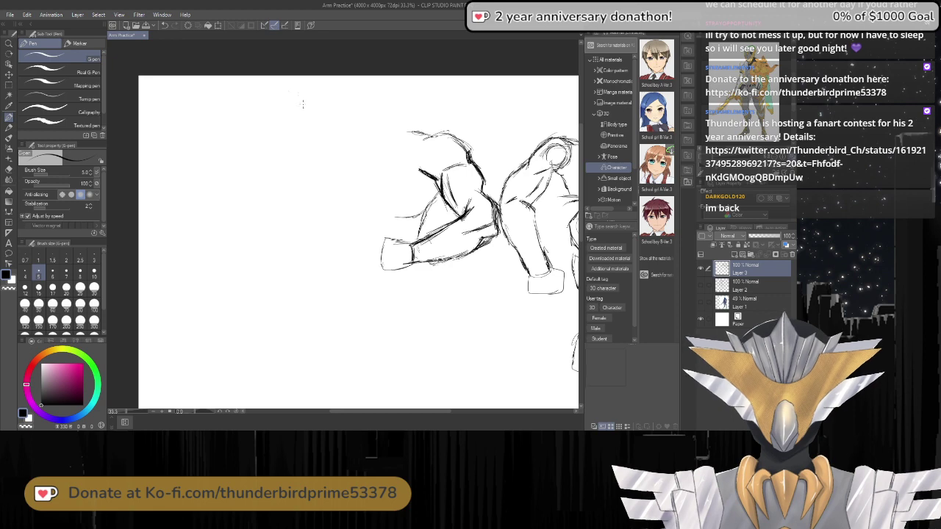
mouse_move(303, 94)
left_mouse_down()
mouse_move(285, 129)
mouse_move(324, 144)
mouse_move(339, 122)
mouse_move(316, 153)
mouse_move(340, 143)
mouse_move(344, 117)
mouse_move(321, 93)
mouse_move(294, 98)
mouse_move(280, 147)
mouse_move(324, 158)
mouse_move(349, 112)
mouse_move(289, 98)
left_mouse_up()
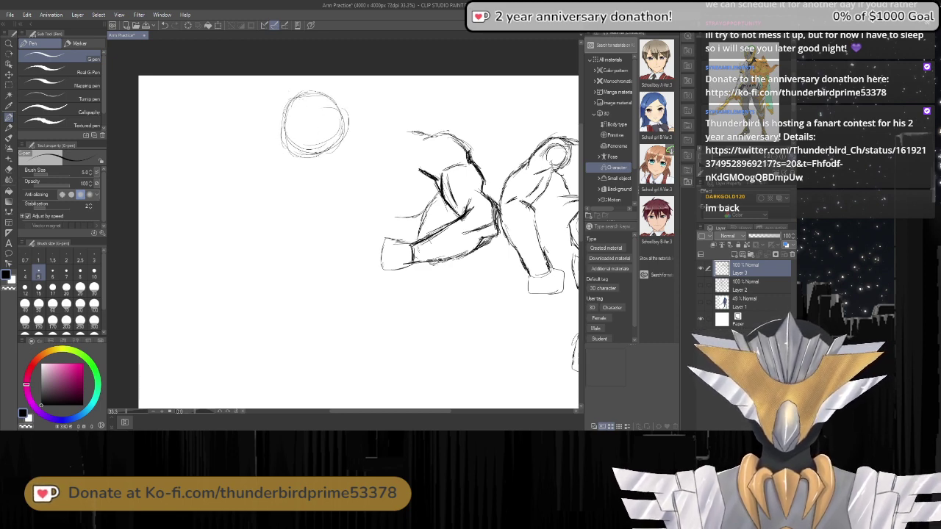
mouse_move(320, 147)
left_mouse_down()
mouse_move(326, 173)
mouse_move(277, 177)
mouse_move(351, 162)
left_mouse_up()
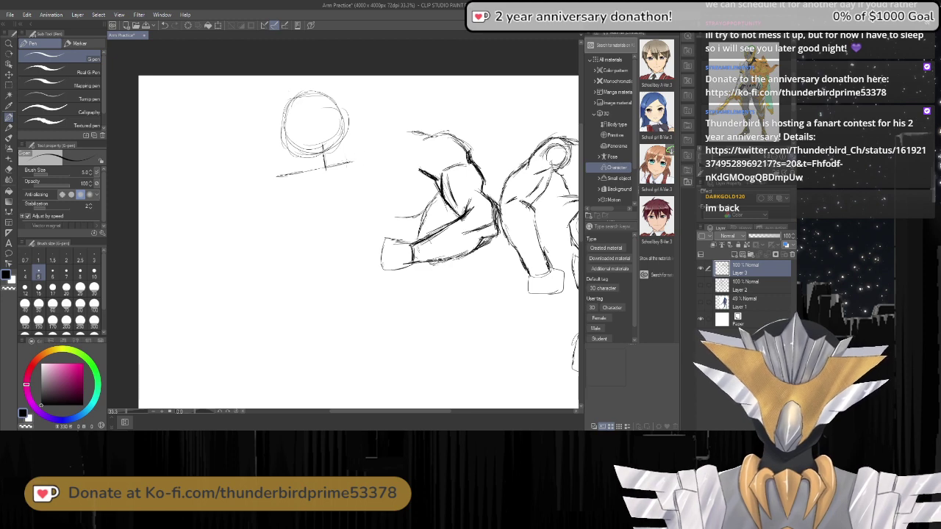
Draw a shoulder circle at the end of the new figure's shoulder line and rough curved arm contours beside and below it.
mouse_move(362, 159)
left_mouse_down()
mouse_move(354, 166)
mouse_move(368, 179)
mouse_move(363, 157)
mouse_move(371, 160)
left_mouse_up()
key("ctrl+z")
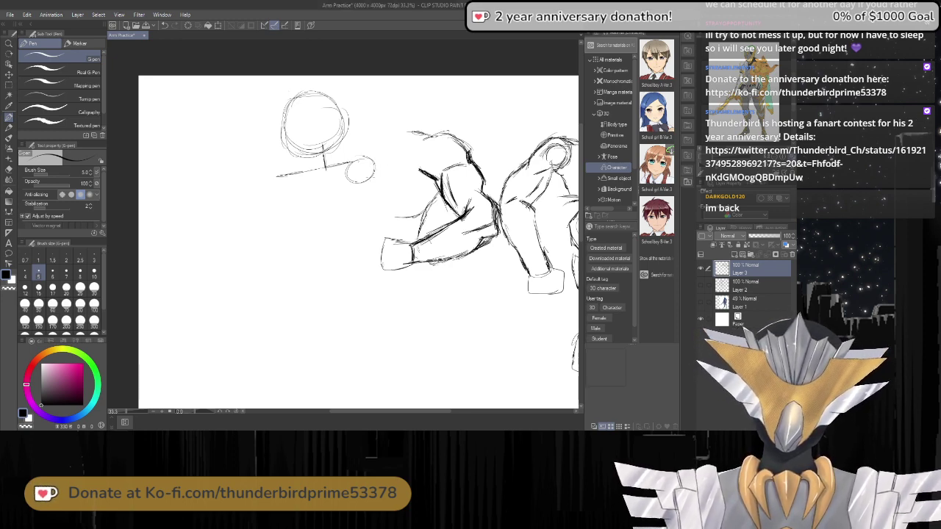
mouse_move(374, 169)
left_mouse_down()
mouse_move(367, 202)
mouse_move(350, 215)
mouse_move(385, 207)
left_mouse_up()
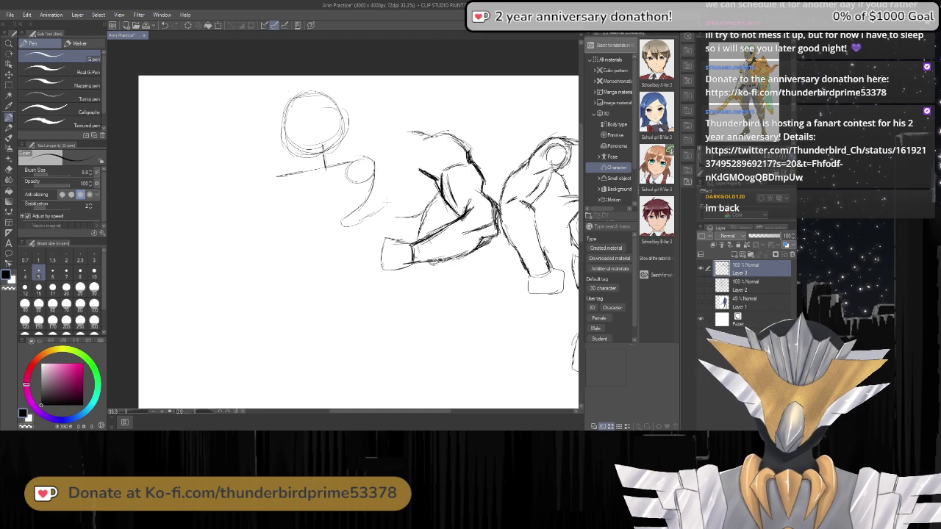
left_click_drag(384, 156, 382, 196)
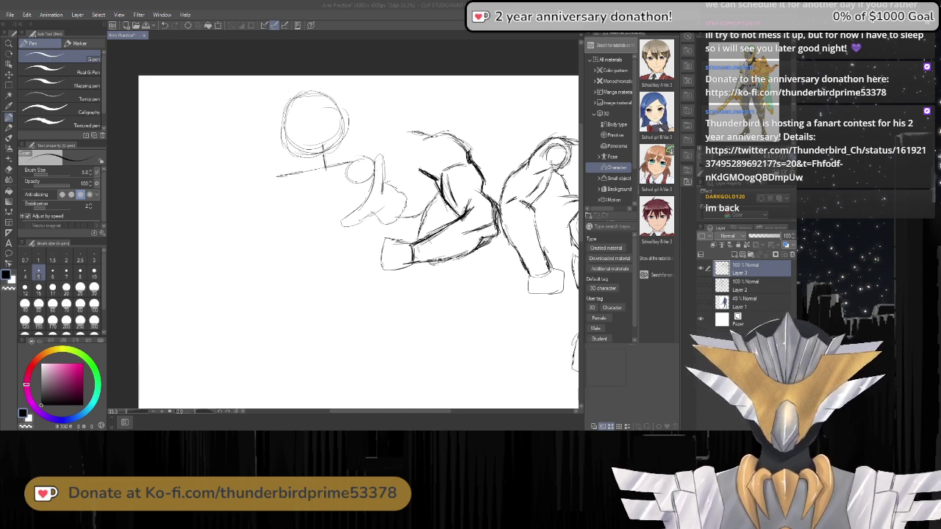
Add jaw lines beneath the head circle on both sides, meeting at a chin near the neck.
scroll(278, 97, "up", 1)
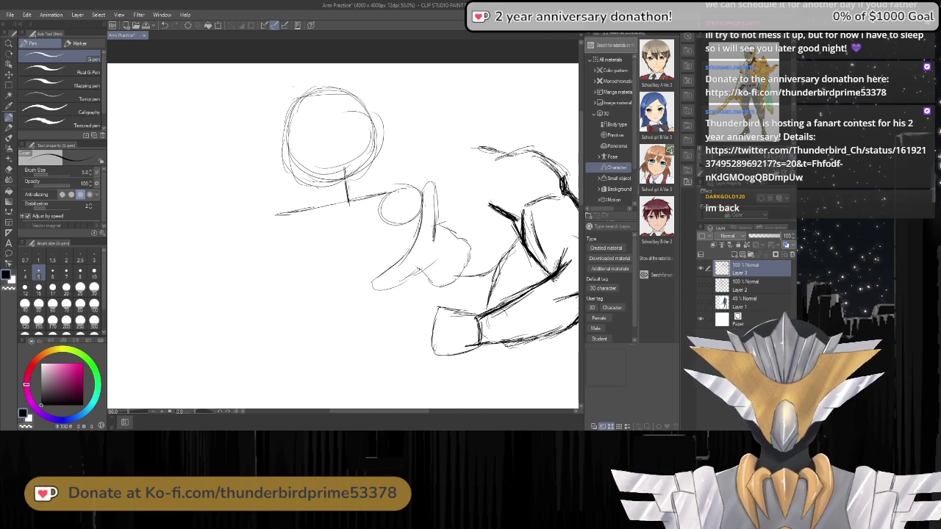
left_click_drag(300, 180, 326, 194)
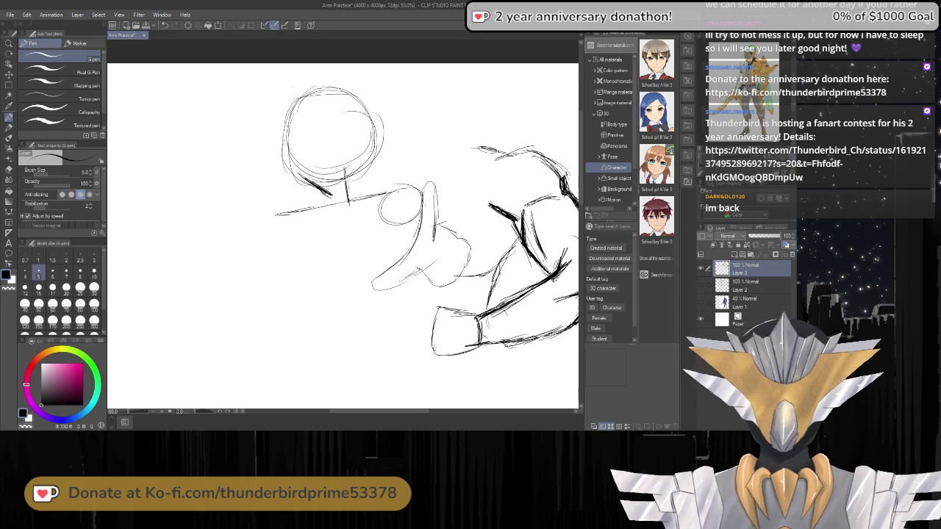
left_click_drag(371, 172, 390, 151)
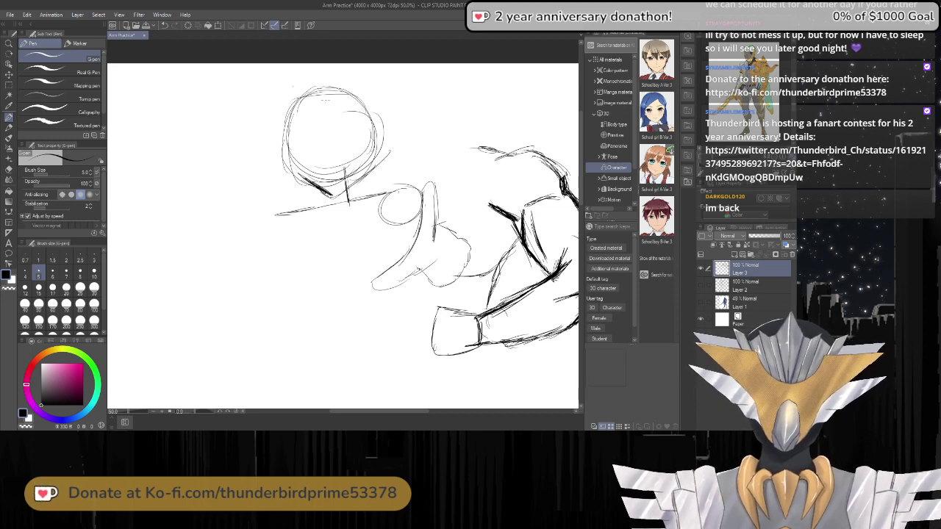
Draw a vertical centre line and a curved eye line across the new figure's head circle.
left_click_drag(318, 111, 325, 174)
left_click_drag(318, 129, 332, 196)
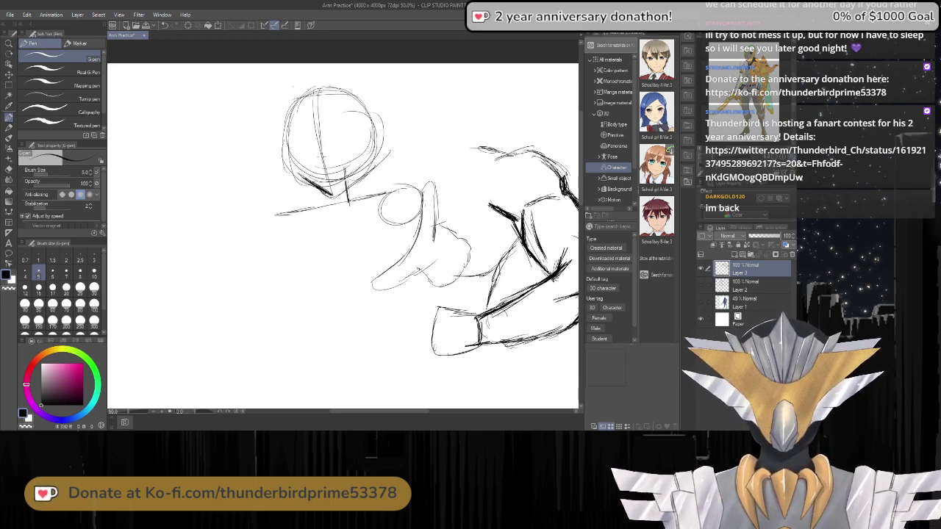
mouse_move(388, 119)
left_mouse_down()
mouse_move(347, 138)
mouse_move(282, 147)
mouse_move(269, 138)
mouse_move(323, 144)
mouse_move(398, 110)
left_mouse_up()
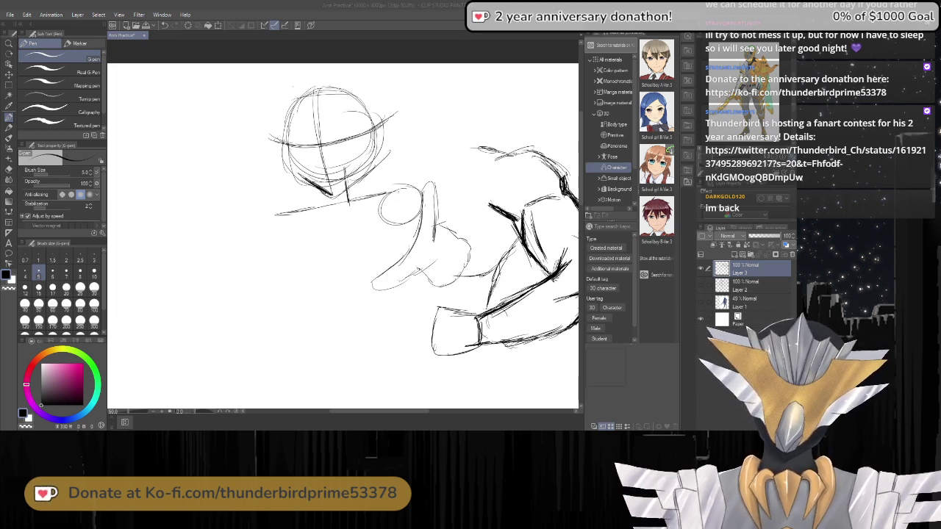
Draw a pointed oval mouthpiece on the lower face above the chin, clearing overlapping sketch lines and darkening the chin edges.
scroll(339, 147, "up", 2)
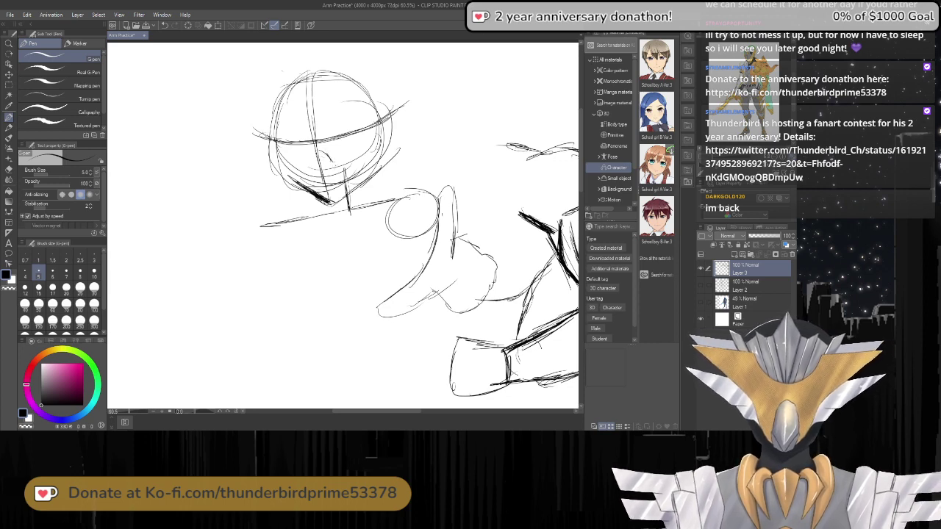
left_click_drag(333, 157, 335, 203)
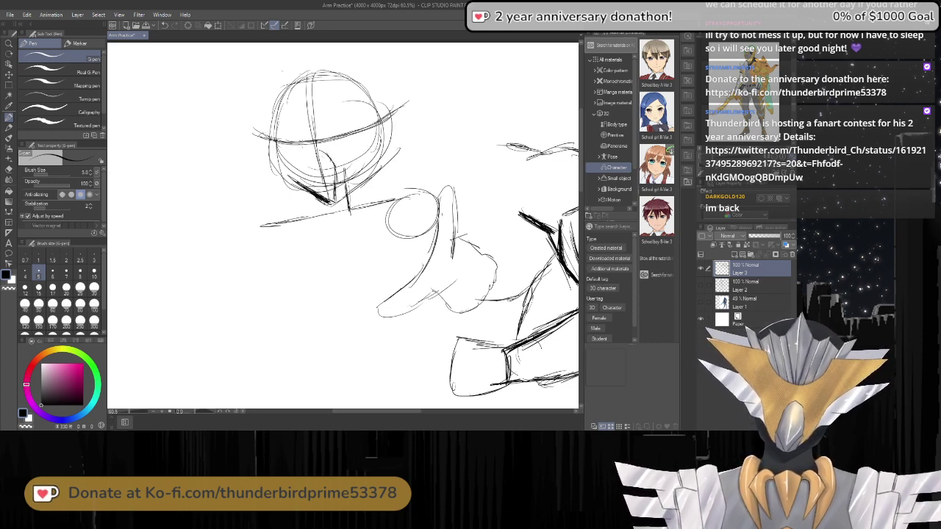
mouse_move(317, 151)
left_mouse_down()
mouse_move(313, 185)
mouse_move(323, 171)
mouse_move(324, 184)
mouse_move(293, 159)
mouse_move(311, 200)
mouse_move(328, 206)
left_mouse_up()
key("e")
key("p")
left_click_drag(283, 180, 328, 206)
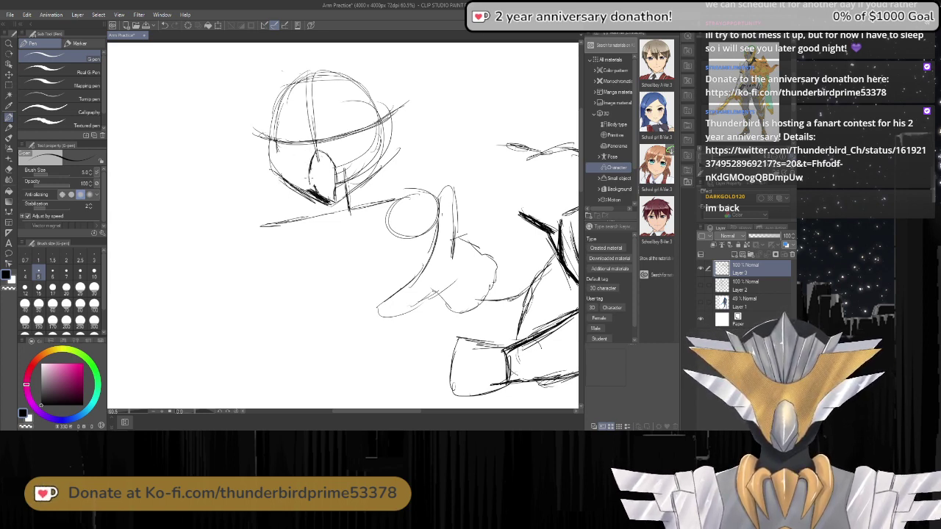
left_click_drag(310, 180, 315, 195)
mouse_move(329, 153)
left_mouse_down()
mouse_move(337, 169)
mouse_move(336, 205)
mouse_move(323, 194)
mouse_move(329, 202)
left_mouse_up()
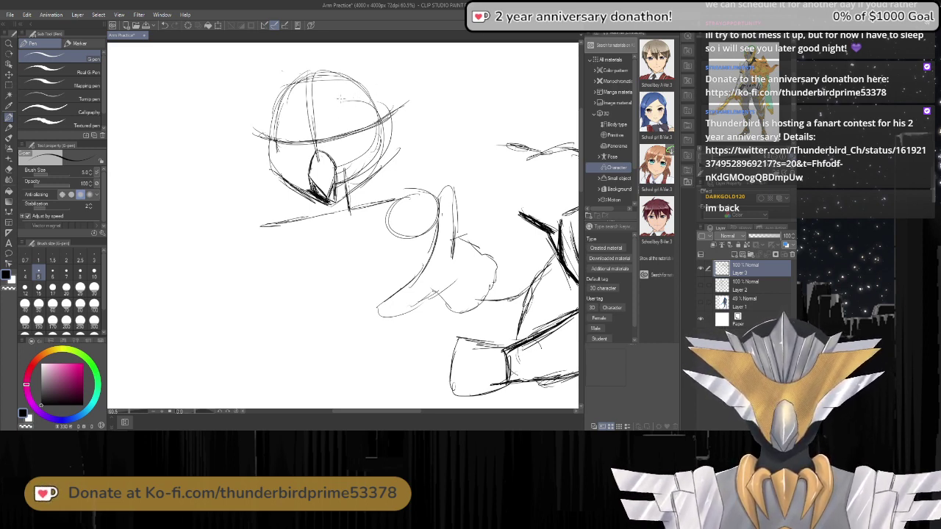
Draw the helmet's dipping brow curve across the forehead and a large pointed fin extending past the head's right side.
mouse_move(340, 99)
left_mouse_down()
mouse_move(329, 119)
mouse_move(303, 126)
mouse_move(280, 103)
mouse_move(324, 123)
mouse_move(349, 94)
mouse_move(420, 76)
mouse_move(394, 114)
left_mouse_up()
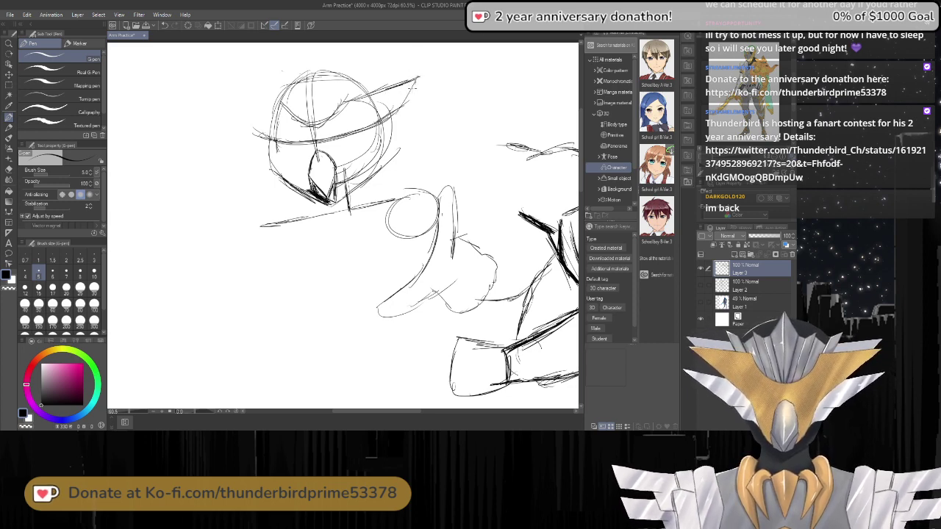
left_click_drag(418, 84, 374, 147)
left_click_drag(399, 109, 373, 154)
left_click_drag(411, 89, 390, 131)
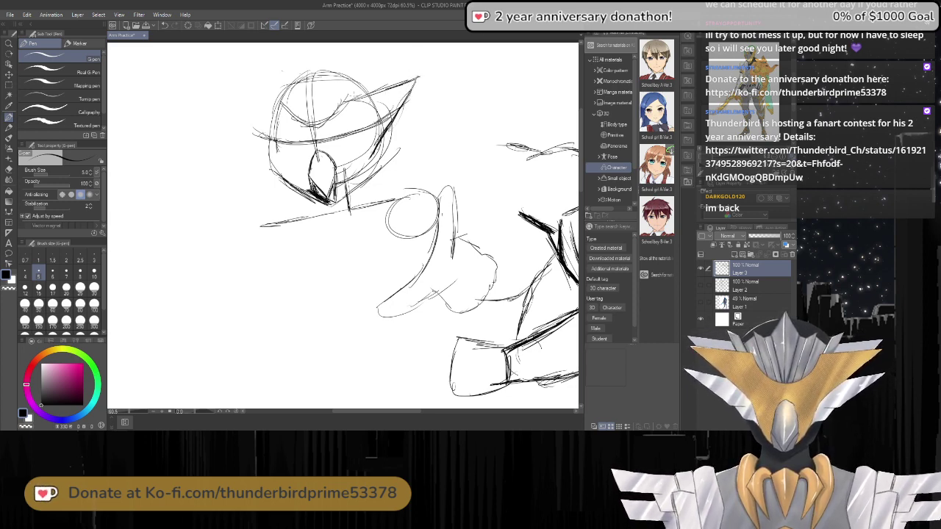
mouse_move(344, 106)
left_mouse_down()
mouse_move(320, 126)
mouse_move(296, 129)
left_mouse_up()
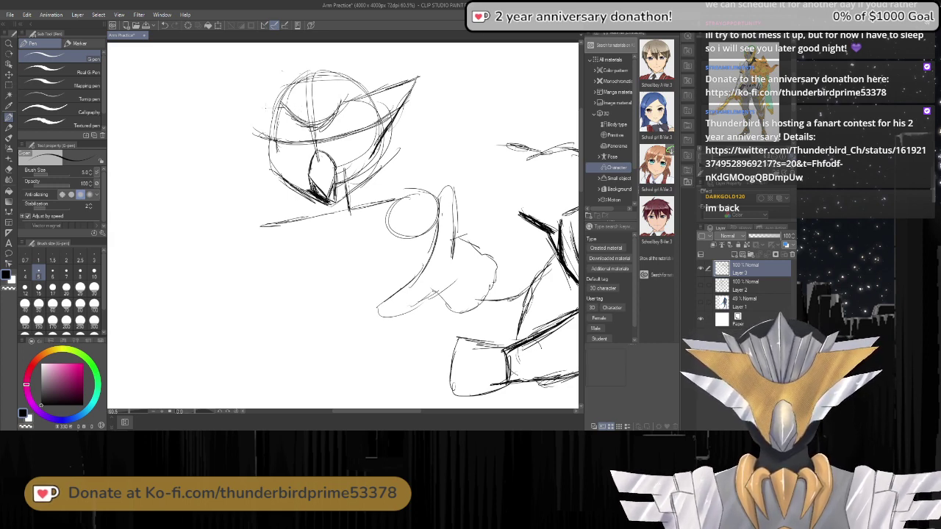
Draw the matching large fin on the head's left side and smaller spikes below both fins, joined to the jaw.
mouse_move(222, 94)
left_mouse_down()
mouse_move(274, 109)
mouse_move(237, 98)
left_mouse_up()
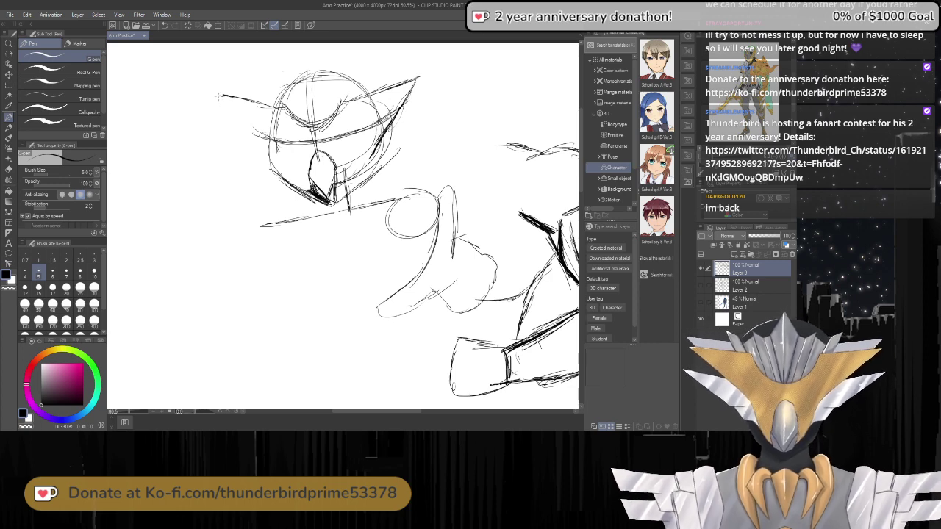
left_click_drag(219, 94, 252, 144)
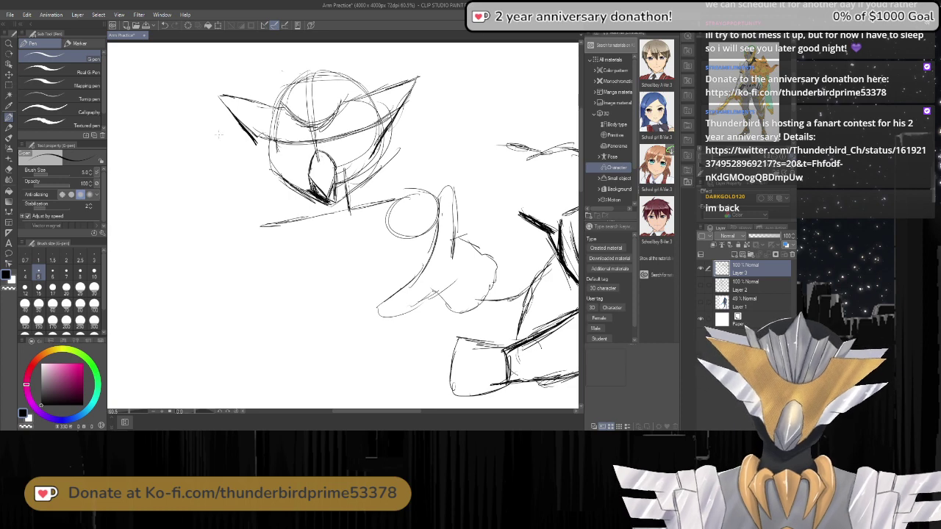
mouse_move(220, 133)
left_mouse_down()
mouse_move(257, 148)
mouse_move(213, 132)
mouse_move(270, 172)
left_mouse_up()
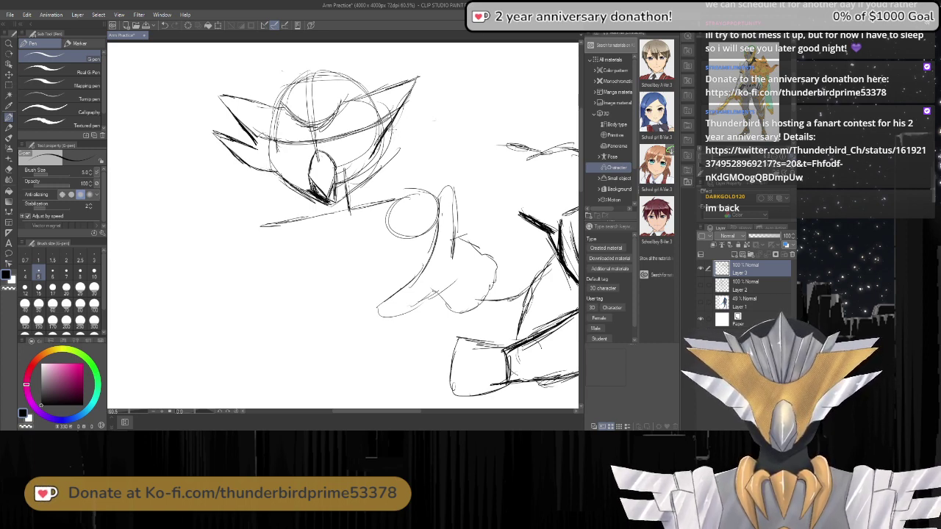
mouse_move(384, 142)
left_mouse_down()
mouse_move(430, 122)
mouse_move(385, 167)
mouse_move(372, 164)
mouse_move(328, 200)
left_mouse_up()
mouse_move(270, 172)
left_mouse_down()
mouse_move(310, 197)
mouse_move(293, 198)
left_mouse_up()
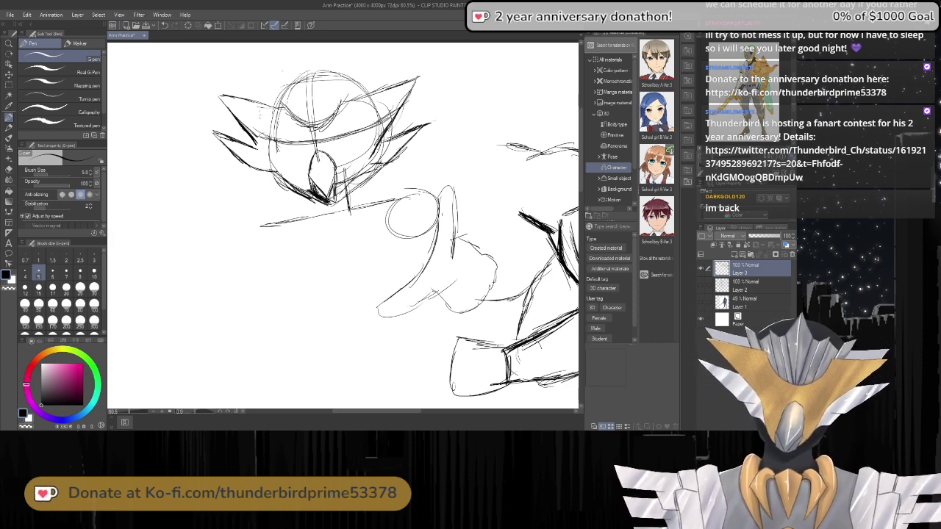
Add inner edge lines from both large fin tips down toward the mouthpiece.
left_click_drag(219, 95, 257, 127)
left_click_drag(221, 95, 268, 136)
left_click_drag(232, 104, 309, 183)
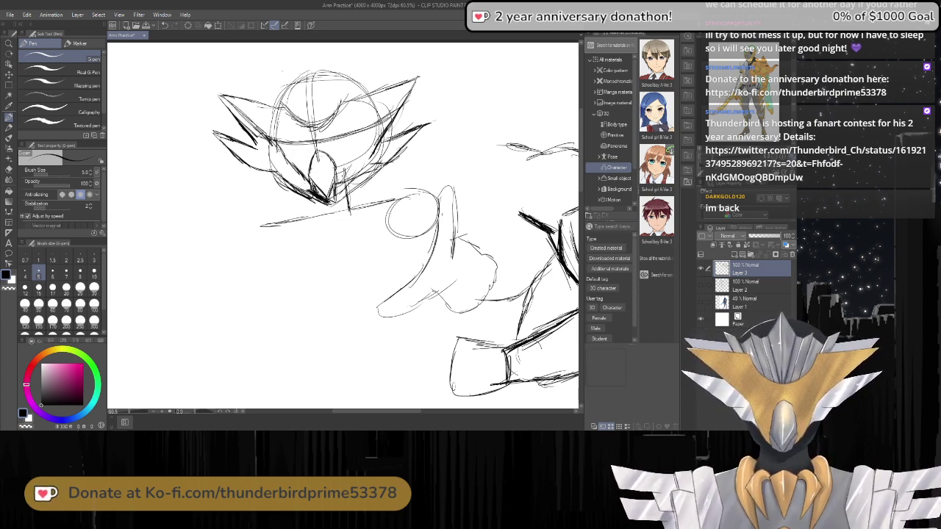
mouse_move(360, 147)
left_mouse_down()
mouse_move(343, 182)
mouse_move(360, 140)
mouse_move(409, 93)
left_mouse_up()
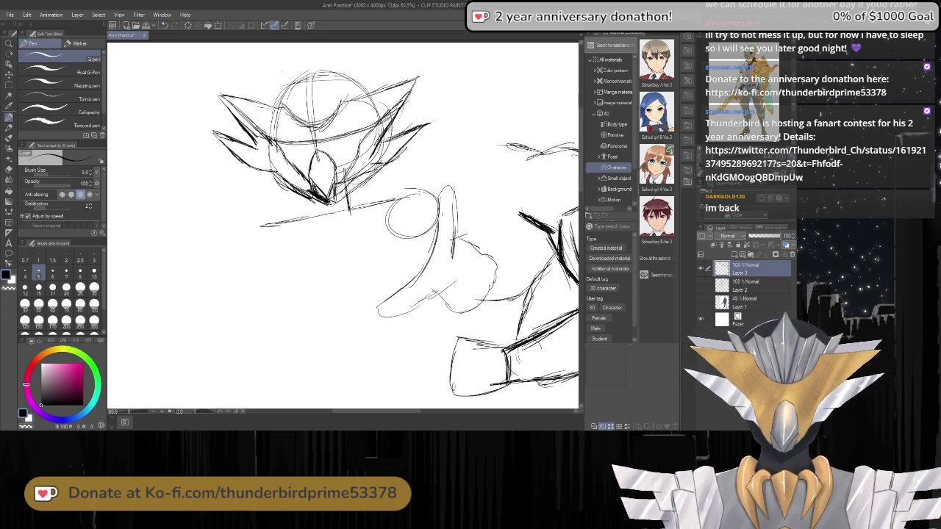
left_click_drag(378, 125, 408, 92)
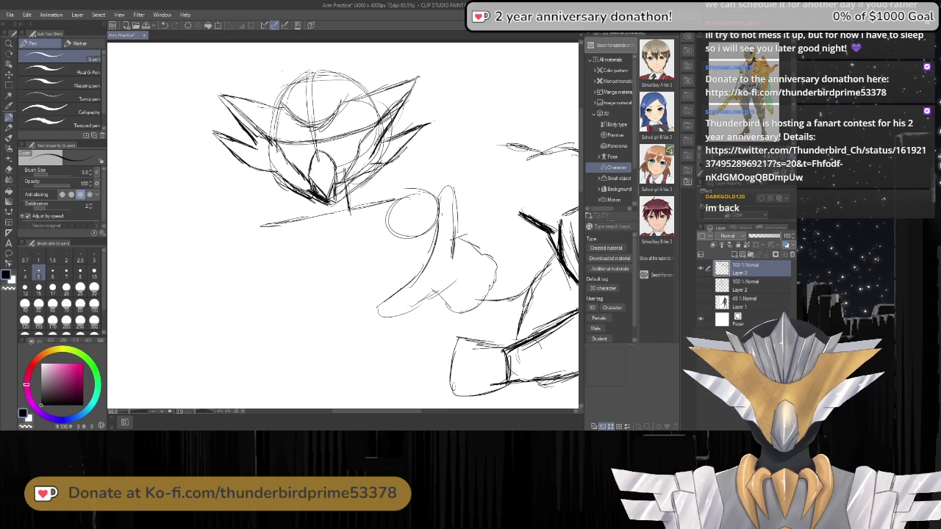
Draw the helmet's crest with a central point, vertical ridges above the brow, and small spikes on both sides.
left_click_drag(312, 70, 298, 93)
mouse_move(308, 73)
left_mouse_down()
mouse_move(298, 91)
mouse_move(328, 89)
mouse_move(321, 123)
mouse_move(309, 95)
mouse_move(315, 125)
left_mouse_up()
left_click_drag(299, 91, 307, 127)
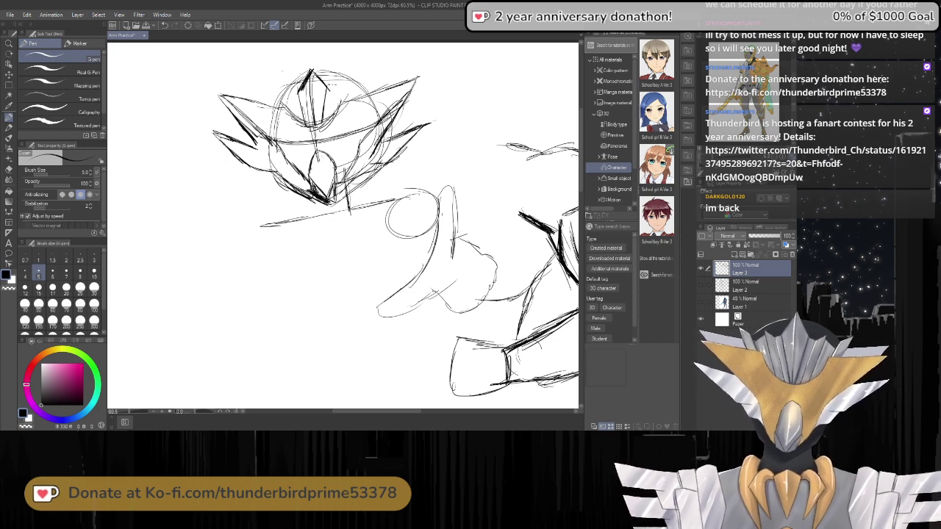
left_click_drag(337, 90, 334, 118)
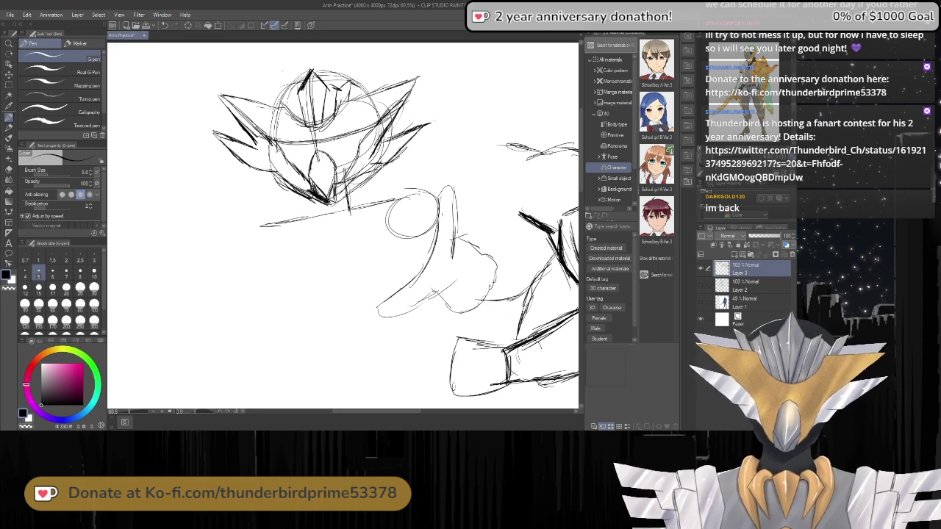
mouse_move(360, 99)
left_mouse_down()
mouse_move(355, 82)
mouse_move(369, 73)
mouse_move(367, 98)
left_mouse_up()
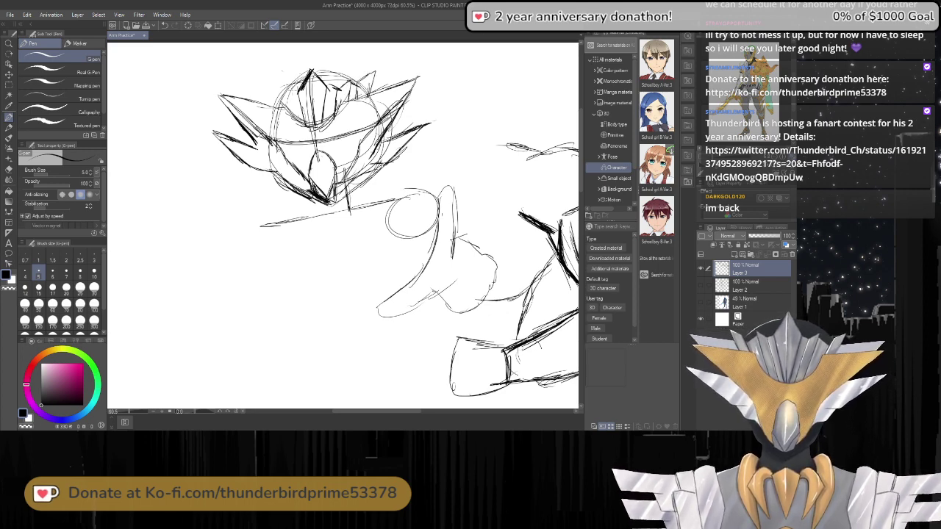
mouse_move(301, 95)
left_mouse_down()
mouse_move(284, 86)
mouse_move(291, 113)
mouse_move(272, 83)
mouse_move(279, 105)
mouse_move(267, 99)
left_mouse_up()
left_click_drag(256, 81, 266, 95)
left_click_drag(252, 81, 265, 108)
left_click_drag(257, 92, 264, 108)
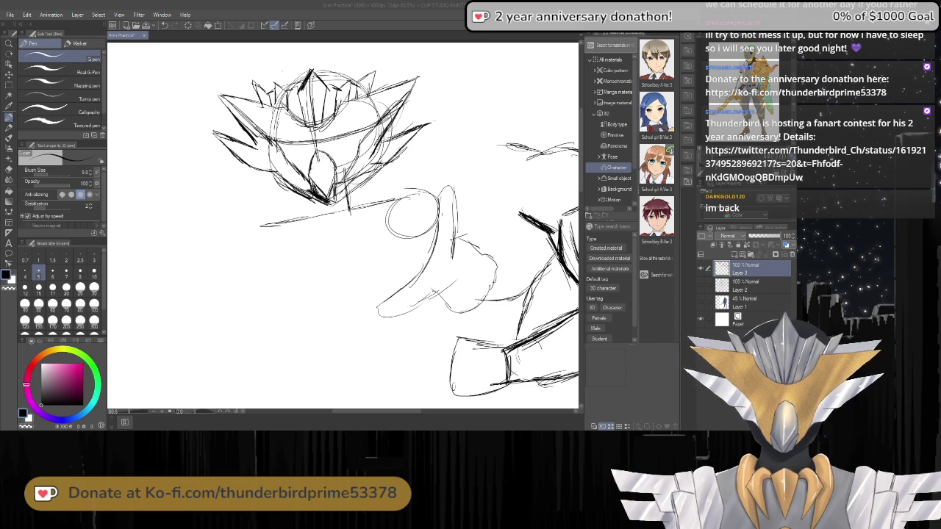
Sketch inner guide lines in the shoulder circle beside the arm and darken the shoulder cap and upper-arm contour around it.
left_click(410, 217)
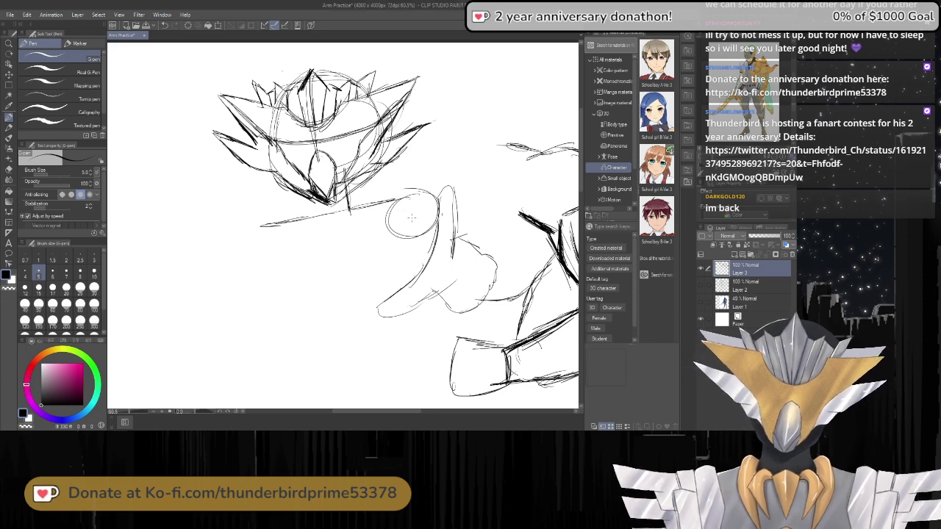
mouse_move(409, 218)
left_mouse_down()
mouse_move(420, 245)
mouse_move(432, 241)
left_mouse_up()
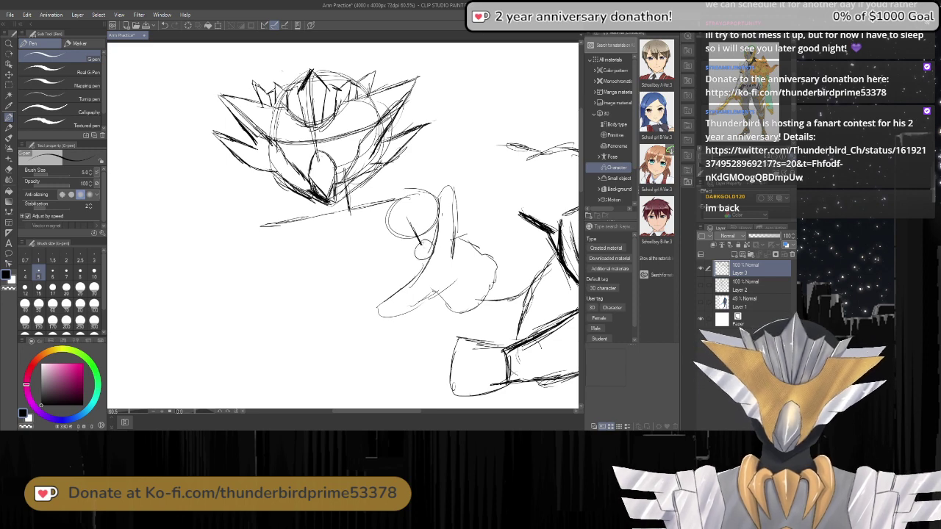
left_click_drag(384, 218, 409, 252)
left_click_drag(434, 206, 433, 241)
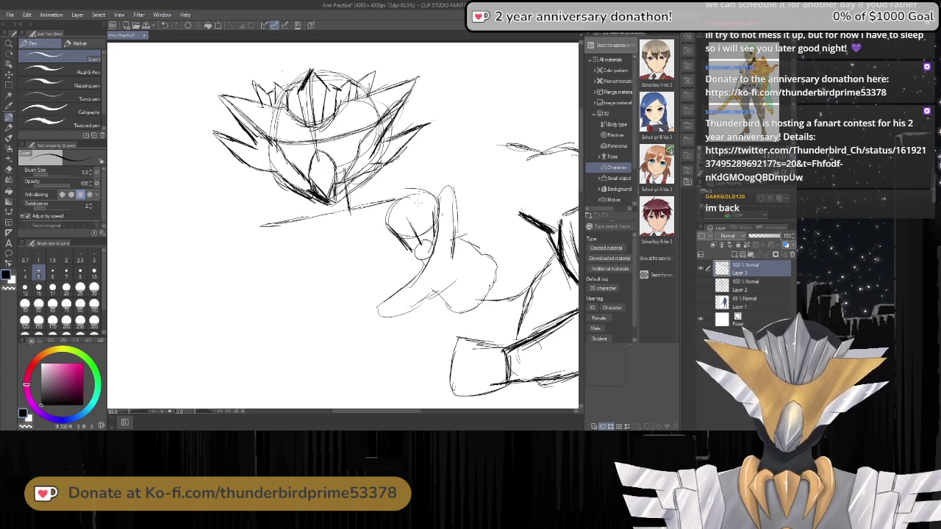
left_click_drag(425, 193, 386, 214)
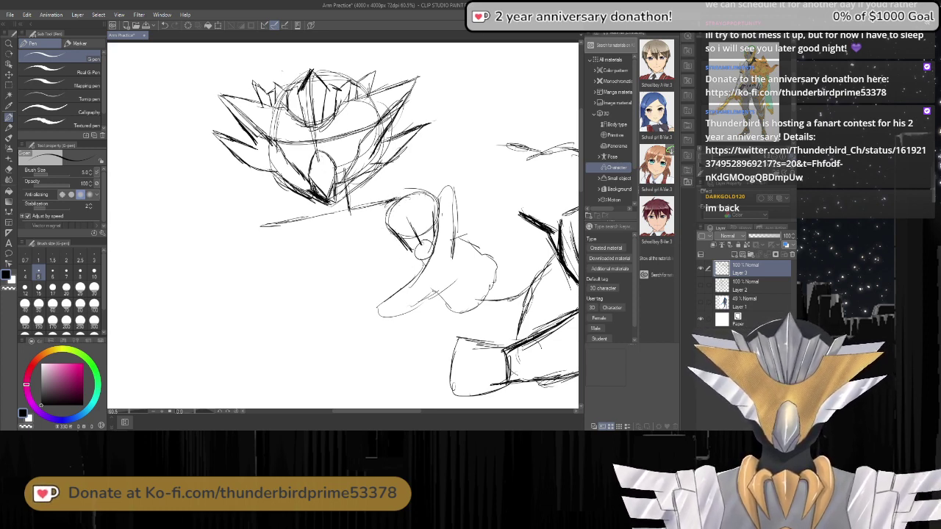
left_click_drag(386, 225, 409, 274)
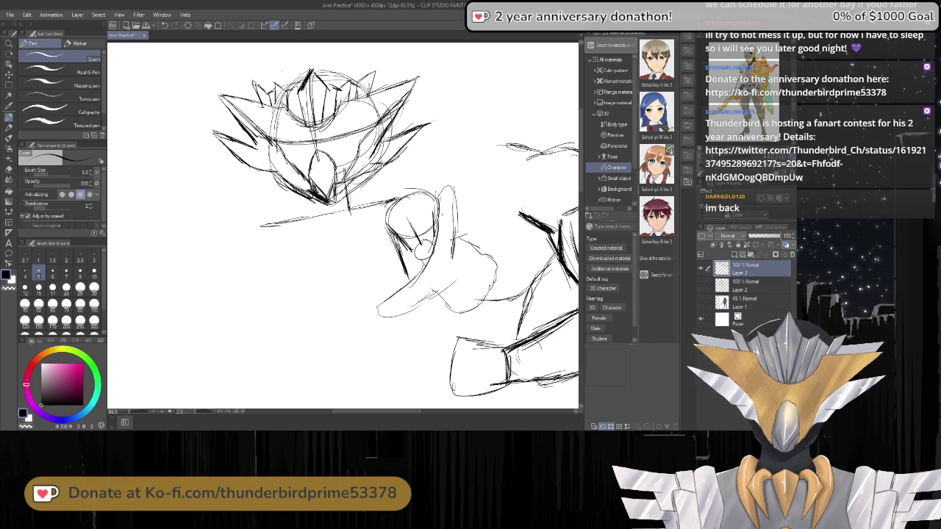
left_click_drag(426, 191, 383, 213)
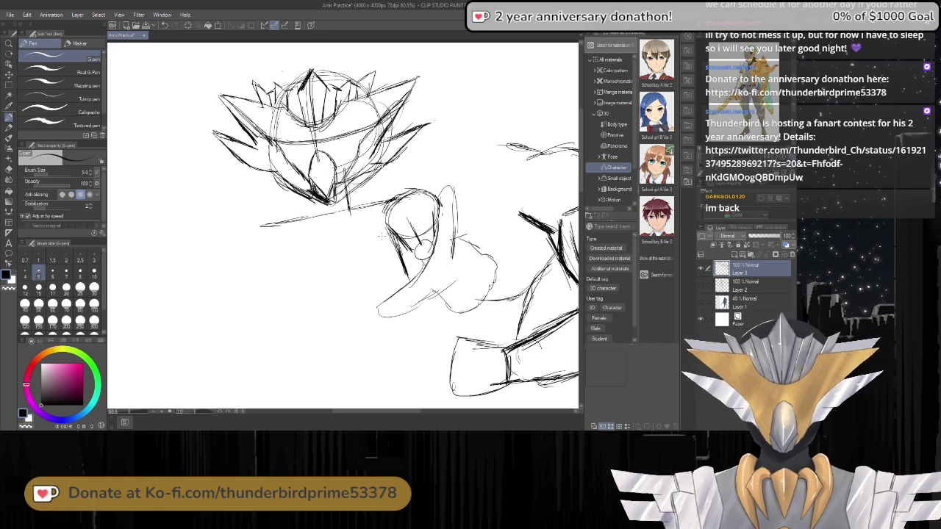
Erase the guide lines inside the shoulder cap and extend the opposite end of the shoulder line.
key("e")
mouse_move(411, 217)
left_mouse_down()
mouse_move(409, 229)
mouse_move(402, 220)
mouse_move(414, 223)
mouse_move(403, 270)
left_mouse_up()
key("p")
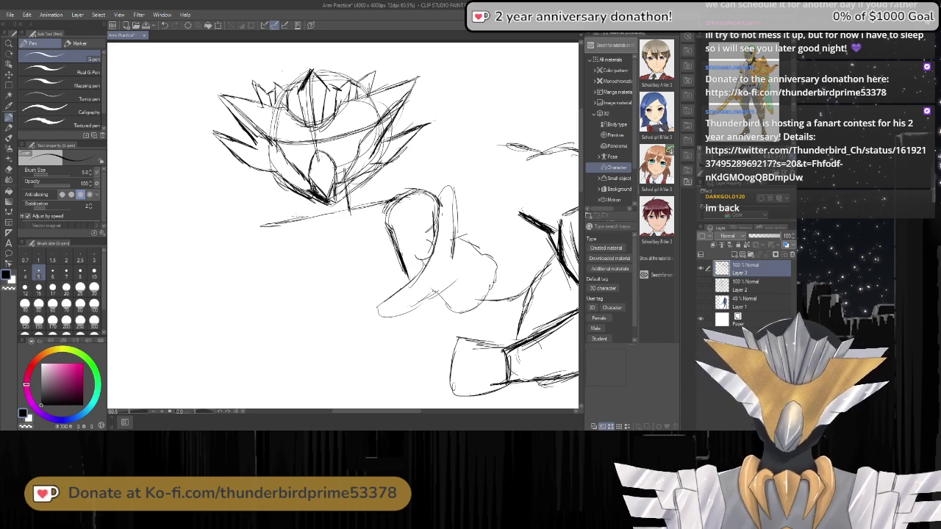
left_click_drag(291, 221, 257, 227)
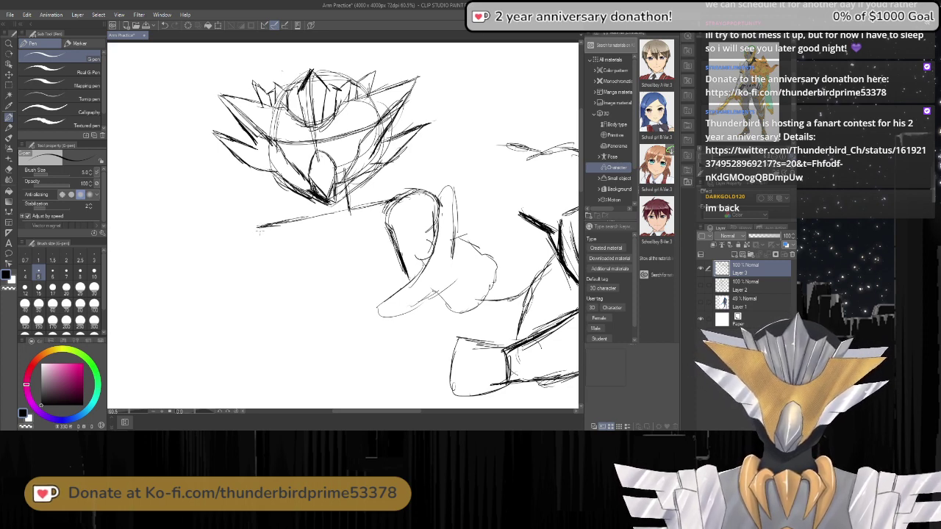
mouse_move(268, 227)
left_mouse_down()
mouse_move(251, 250)
mouse_move(268, 262)
mouse_move(294, 243)
mouse_move(272, 224)
mouse_move(253, 259)
left_mouse_up()
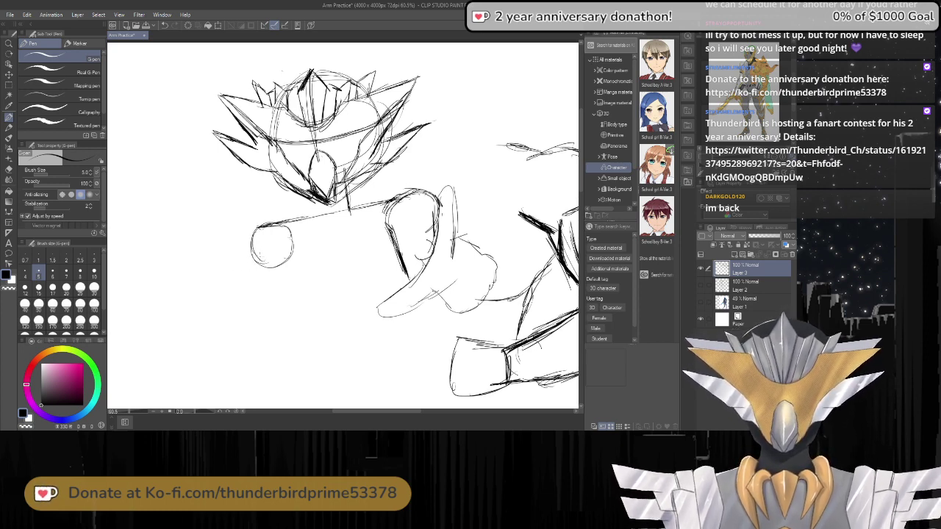
left_click_drag(253, 259, 206, 309)
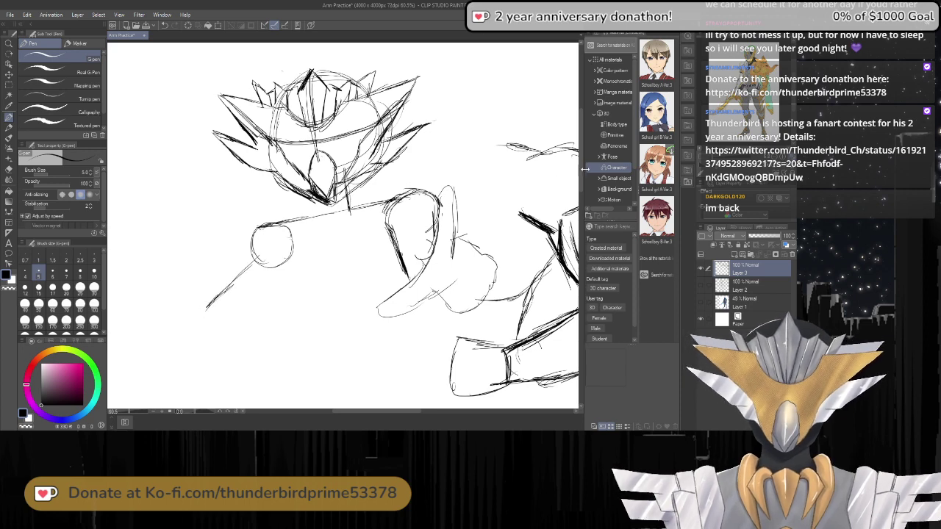
left_click_drag(582, 168, 581, 187)
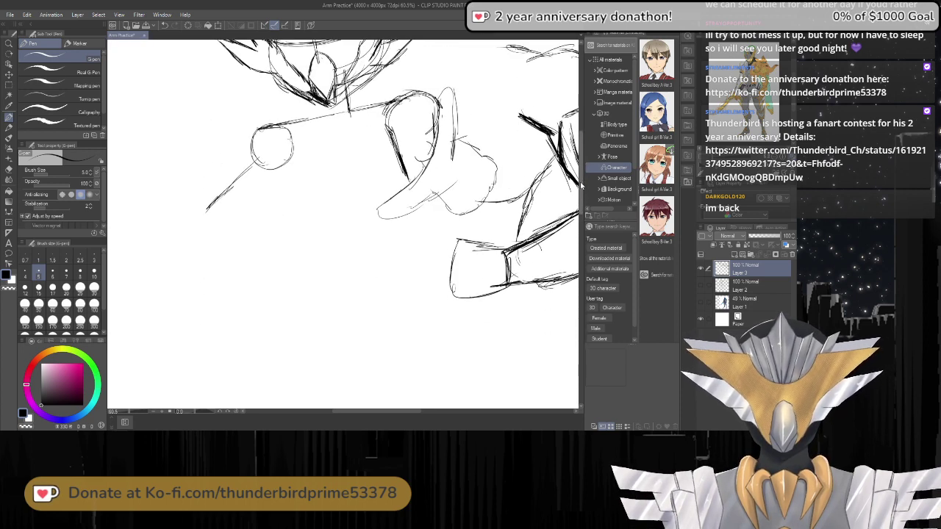
left_click_drag(258, 165, 186, 222)
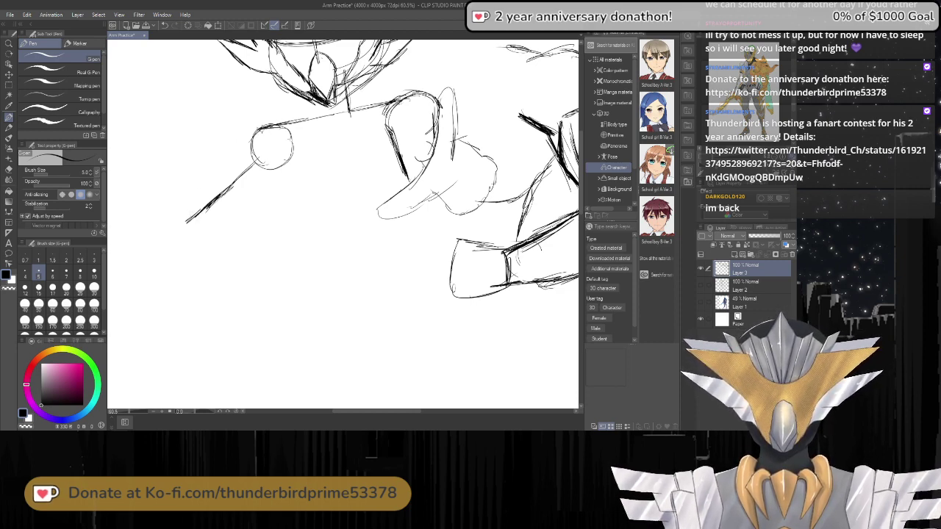
key("ctrl+z")
key("ctrl+z")
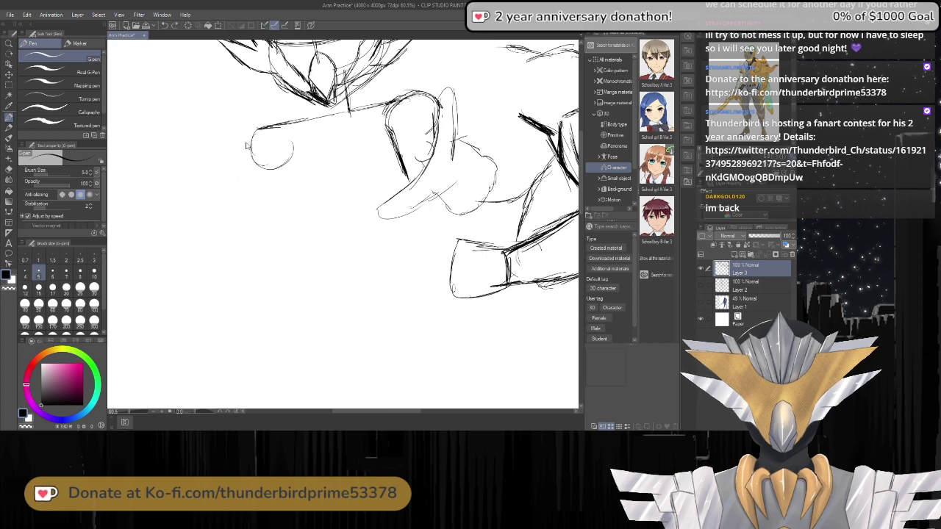
key("ctrl+z")
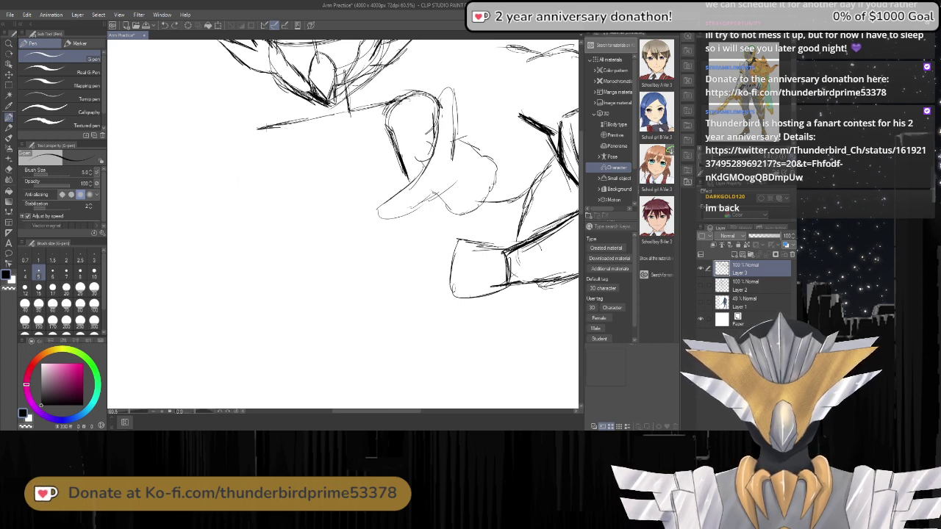
Construct the helmeted figure's second upper arm at the open end of the shoulder line, with circles for the shoulder and elbow joints.
mouse_move(241, 133)
left_mouse_down()
mouse_move(233, 150)
mouse_move(248, 171)
mouse_move(258, 148)
mouse_move(244, 132)
mouse_move(167, 213)
left_mouse_up()
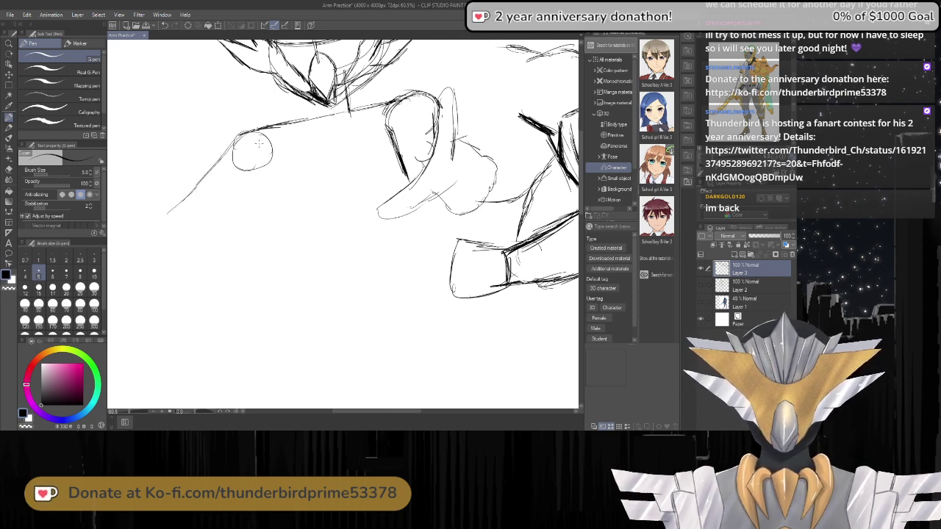
mouse_move(243, 132)
left_mouse_down()
mouse_move(272, 140)
mouse_move(180, 245)
left_mouse_up()
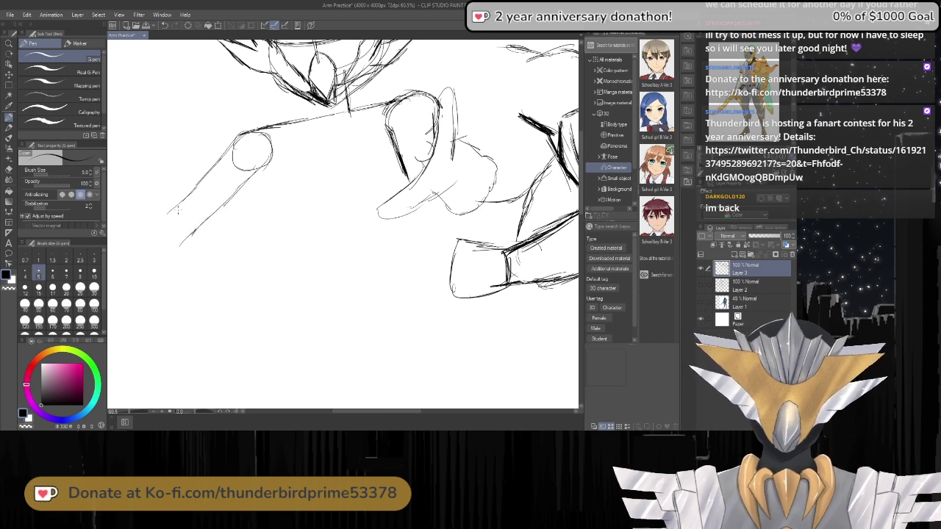
mouse_move(180, 209)
left_mouse_down()
mouse_move(177, 240)
mouse_move(193, 231)
mouse_move(178, 205)
left_mouse_up()
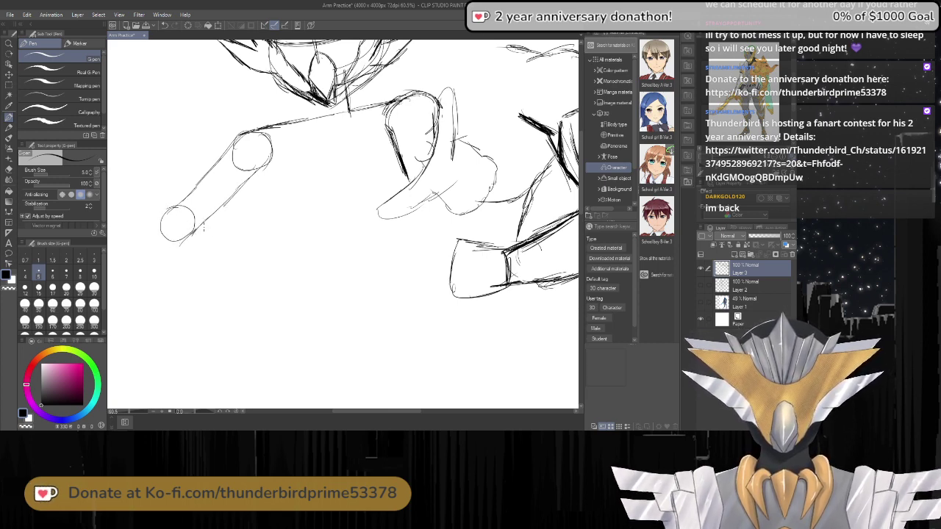
Construct the forearm hanging down from the elbow circle, with a wrist circle and a simple rounded hand shape.
left_click_drag(161, 237, 185, 289)
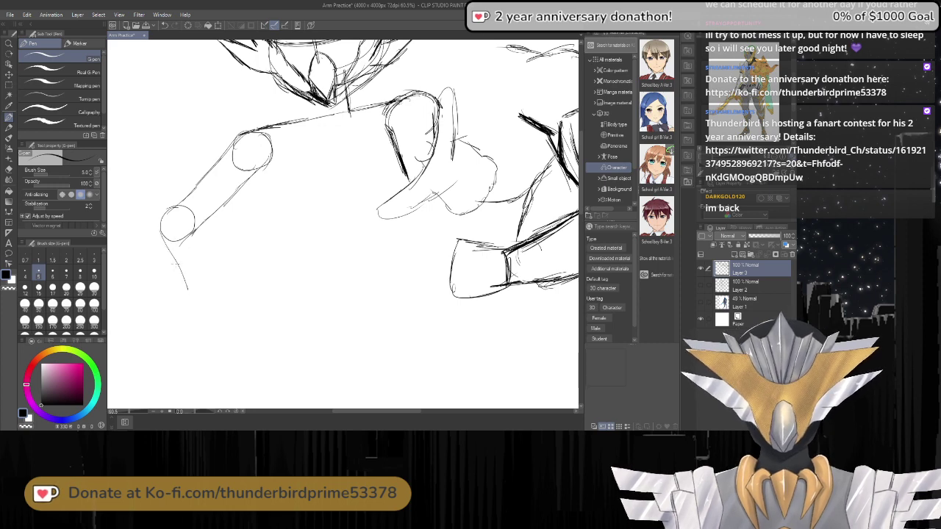
left_click_drag(172, 255, 203, 325)
mouse_move(191, 212)
left_mouse_down()
mouse_move(240, 314)
mouse_move(207, 331)
mouse_move(213, 308)
mouse_move(199, 358)
mouse_move(217, 390)
mouse_move(241, 346)
mouse_move(222, 309)
mouse_move(212, 313)
left_mouse_up()
scroll(224, 335, "down", 3)
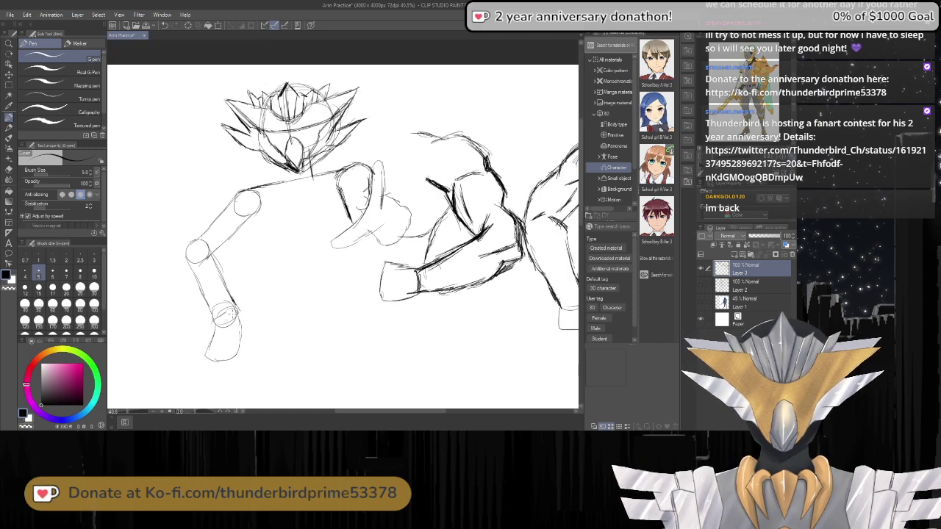
scroll(271, 286, "up", 2)
scroll(266, 288, "down", 3)
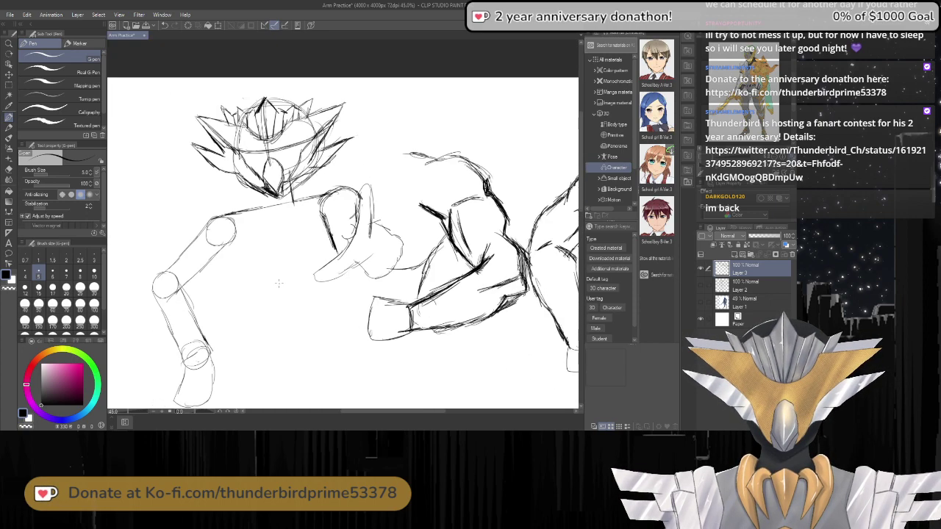
Sketch the shoulder cap around the new shoulder circle, the armpit fold below it, and a bulging outer contour along the upper arm.
scroll(278, 285, "up", 3)
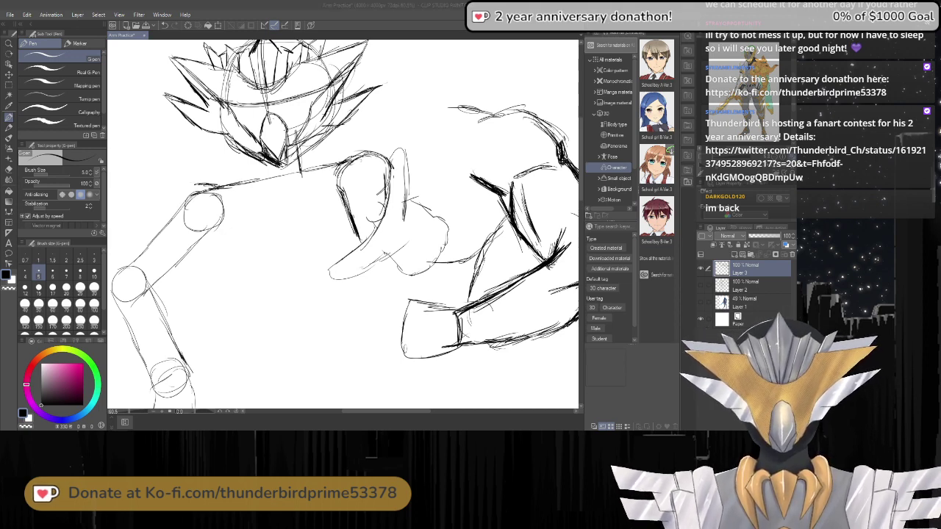
left_click_drag(194, 184, 181, 189)
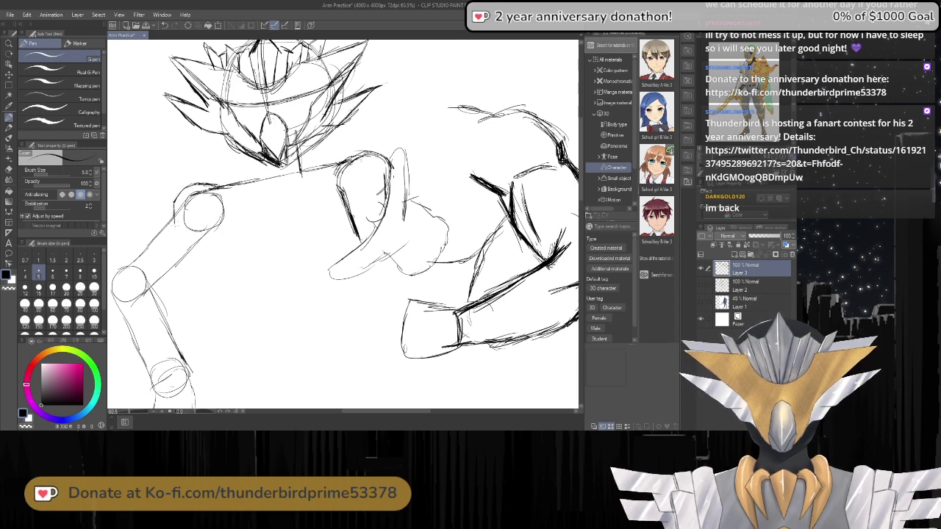
mouse_move(175, 229)
left_mouse_down()
mouse_move(205, 225)
mouse_move(217, 206)
left_mouse_up()
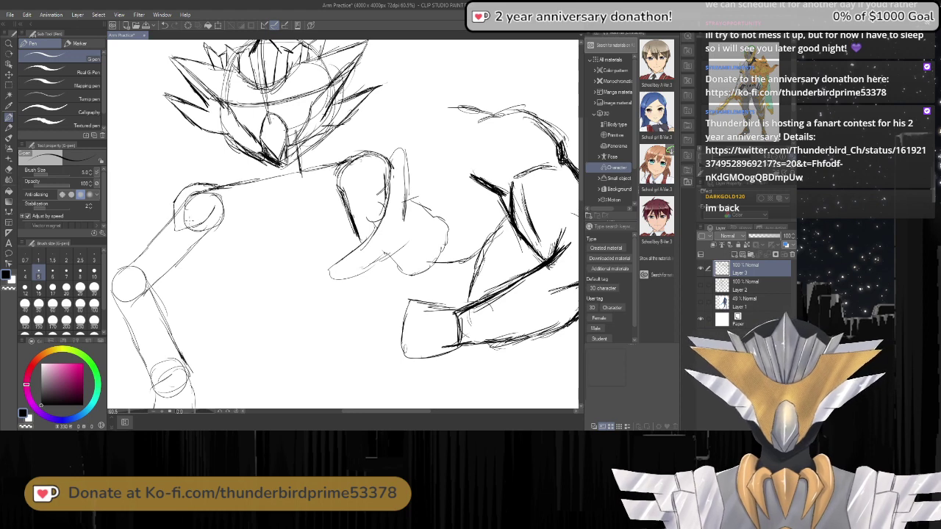
left_click_drag(197, 221, 218, 261)
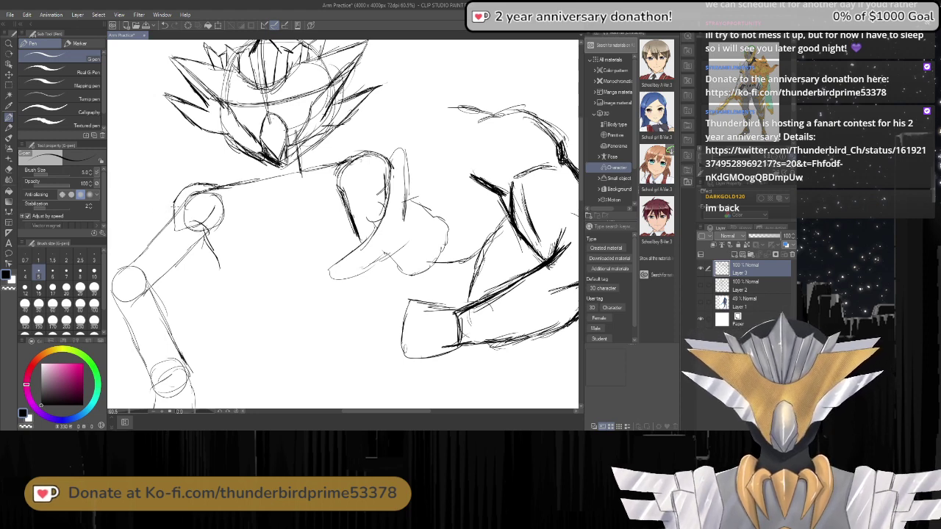
left_click_drag(175, 206, 137, 239)
left_click_drag(147, 232, 123, 258)
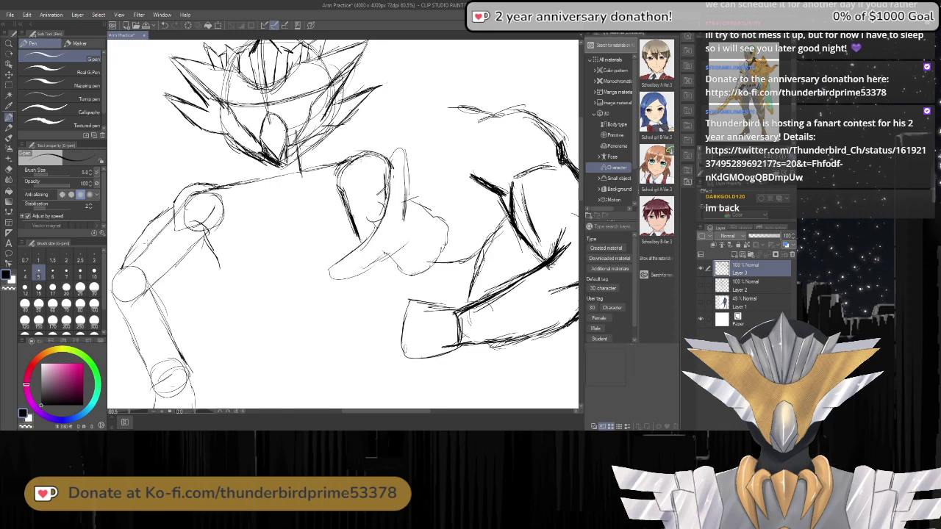
Compare the new arm's proportions with the helmeted figure and the other arm studies.
scroll(199, 213, "down", 5)
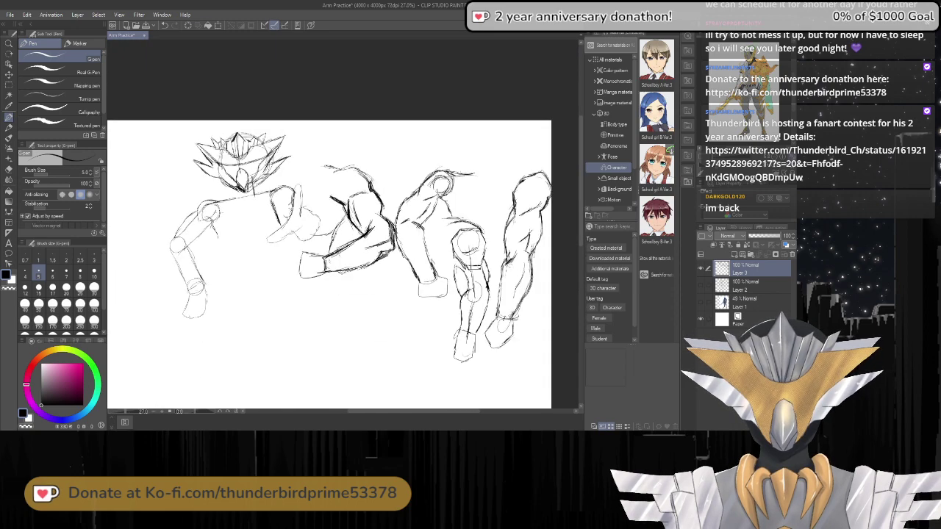
scroll(150, 252, "up", 3)
scroll(150, 252, "up", 3)
scroll(150, 252, "down", 1)
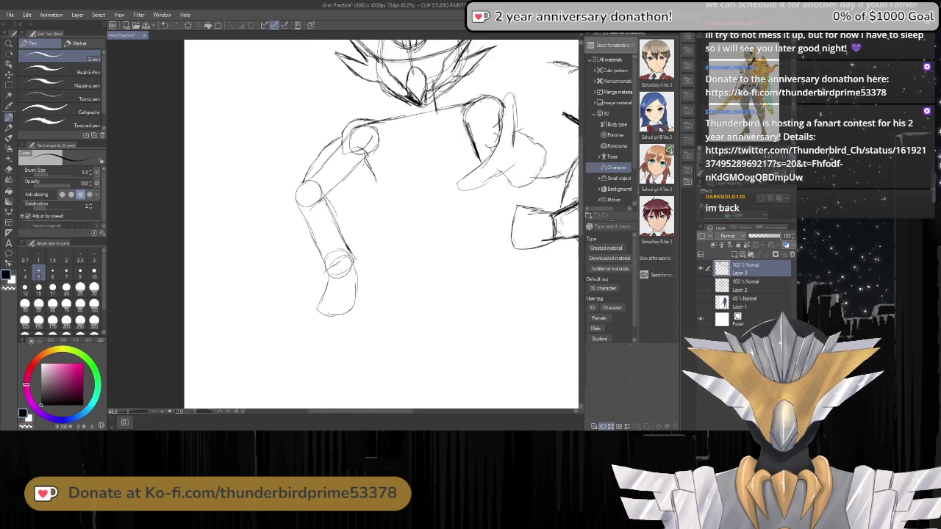
scroll(327, 202, "down", 2)
scroll(377, 168, "up", 4)
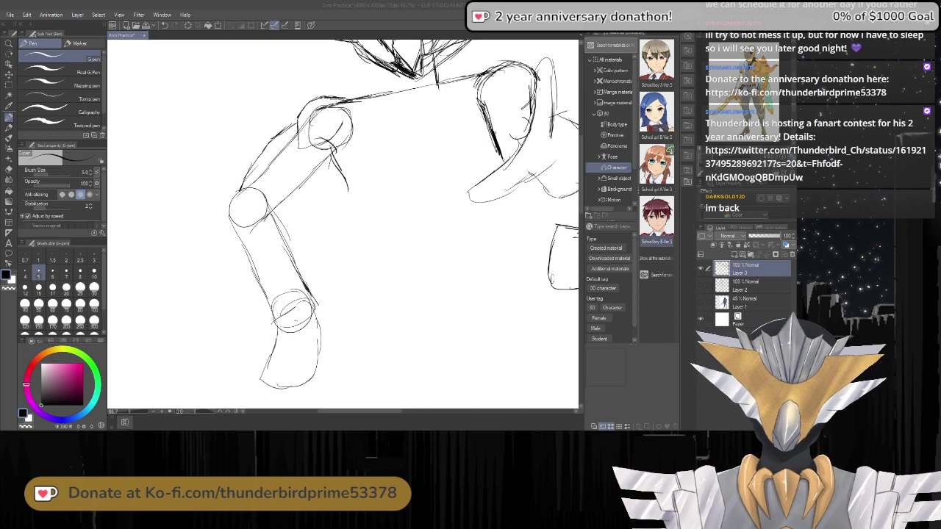
scroll(397, 139, "down", 3)
scroll(363, 103, "up", 3)
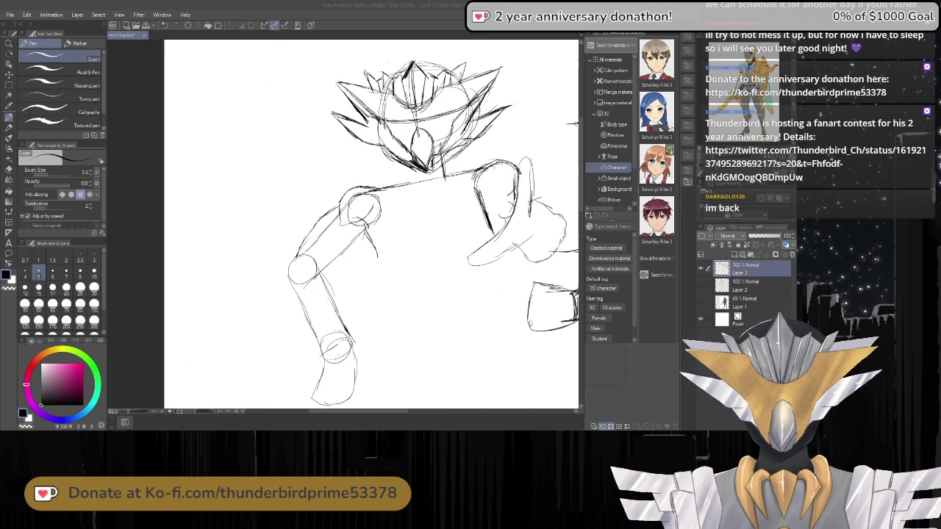
scroll(284, 119, "down", 1)
scroll(449, 96, "up", 2)
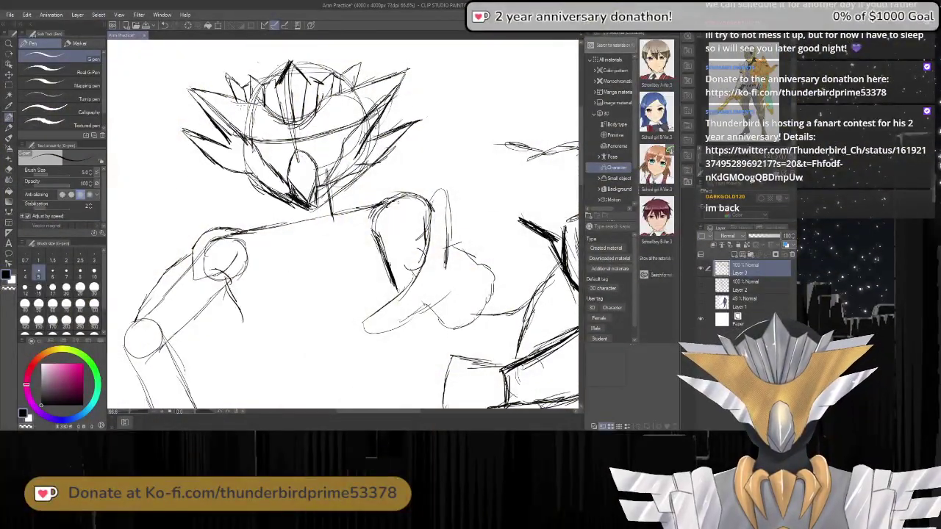
Erase the construction lines inside the helmet's face and draw the neck sloping down into both shoulders.
key("e")
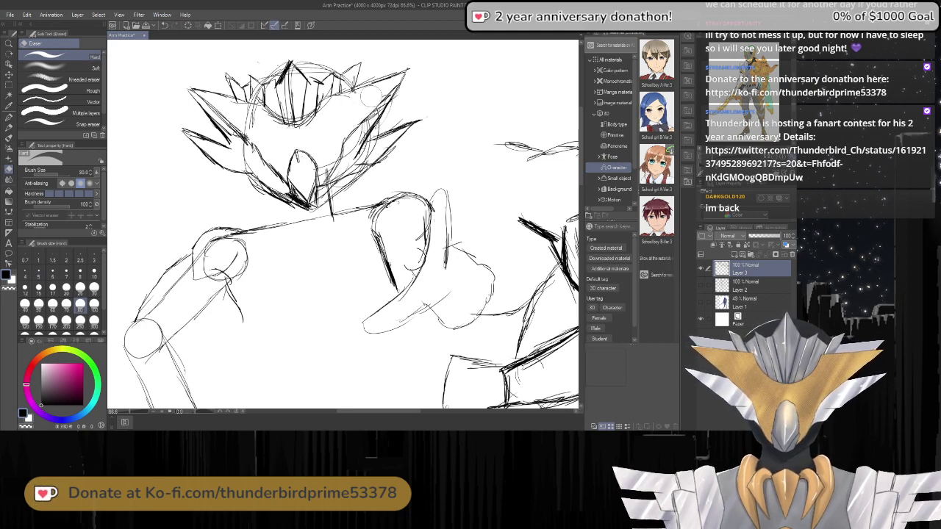
key("p")
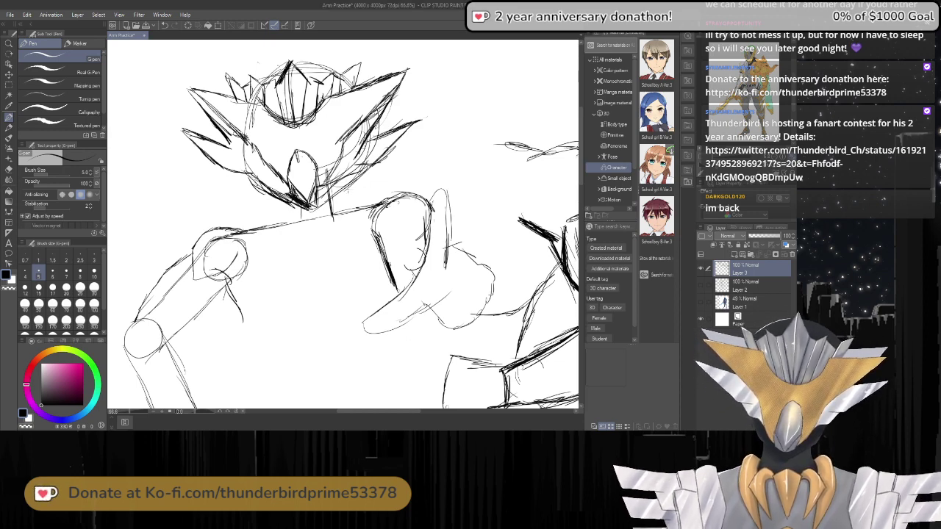
mouse_move(348, 189)
left_mouse_down()
mouse_move(373, 212)
mouse_move(397, 200)
left_mouse_up()
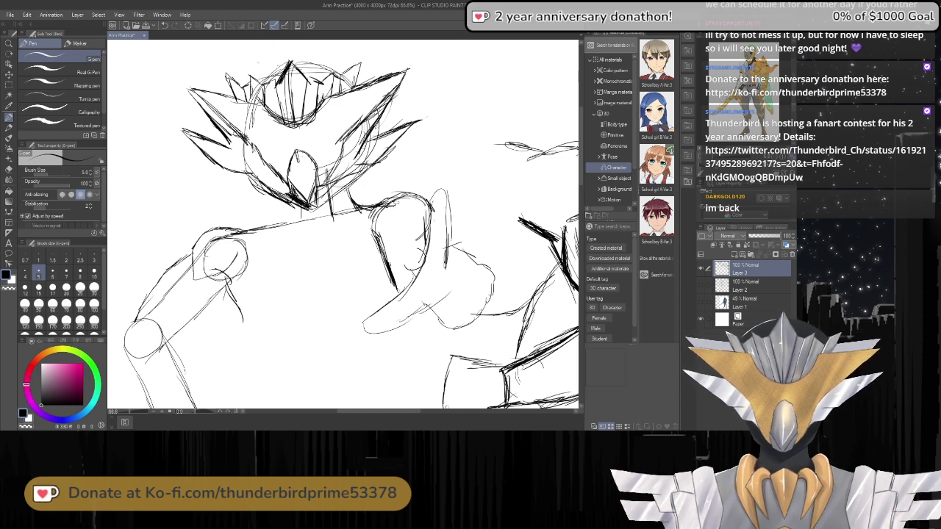
mouse_move(300, 205)
left_mouse_down()
mouse_move(293, 224)
mouse_move(248, 234)
left_mouse_up()
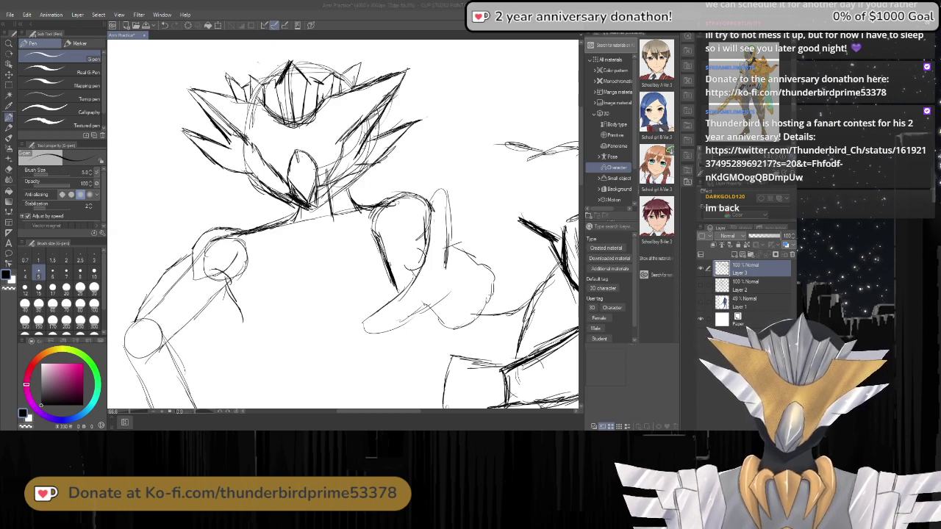
Draw a collar of curved, downward-pointing claws across the upper chest below the neck.
mouse_move(351, 199)
left_mouse_down()
mouse_move(378, 197)
mouse_move(376, 225)
mouse_move(344, 268)
left_mouse_up()
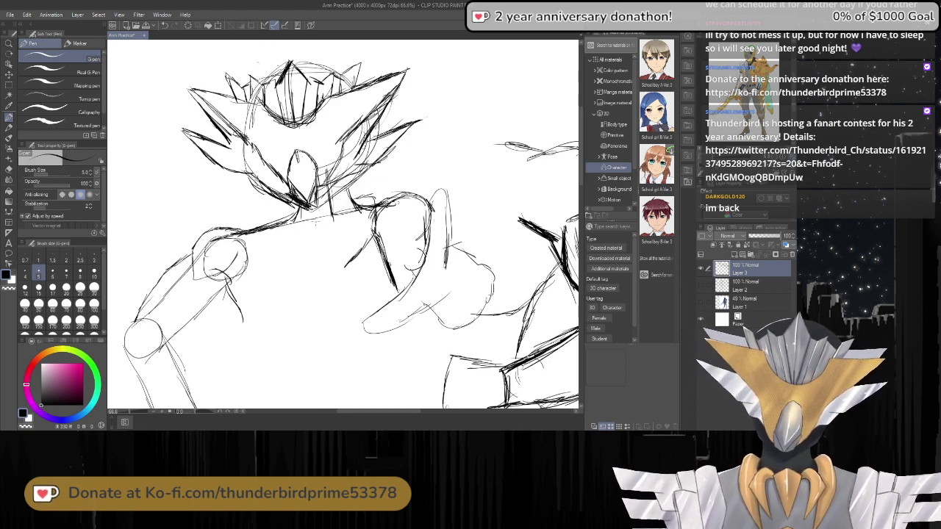
mouse_move(312, 225)
left_mouse_down()
mouse_move(301, 237)
mouse_move(318, 273)
mouse_move(331, 228)
mouse_move(304, 225)
left_mouse_up()
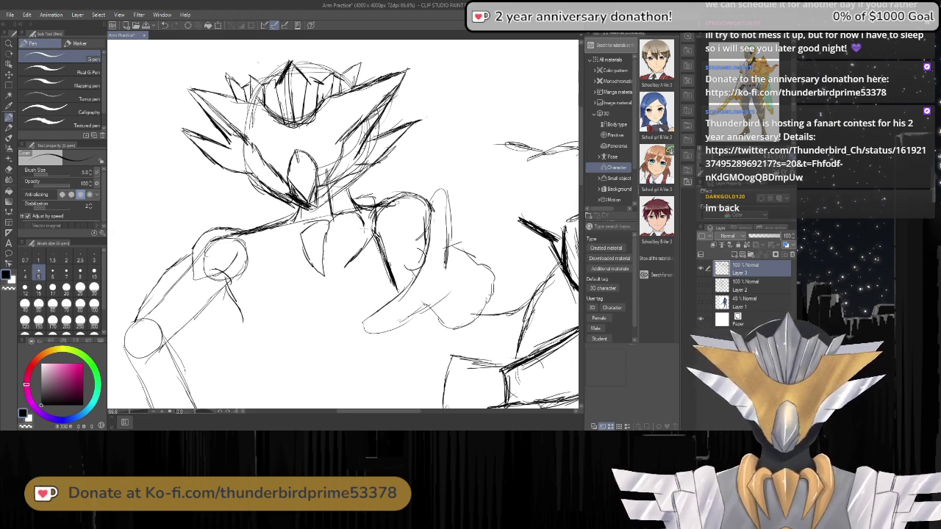
mouse_move(365, 228)
left_mouse_down()
mouse_move(336, 268)
mouse_move(357, 242)
left_mouse_up()
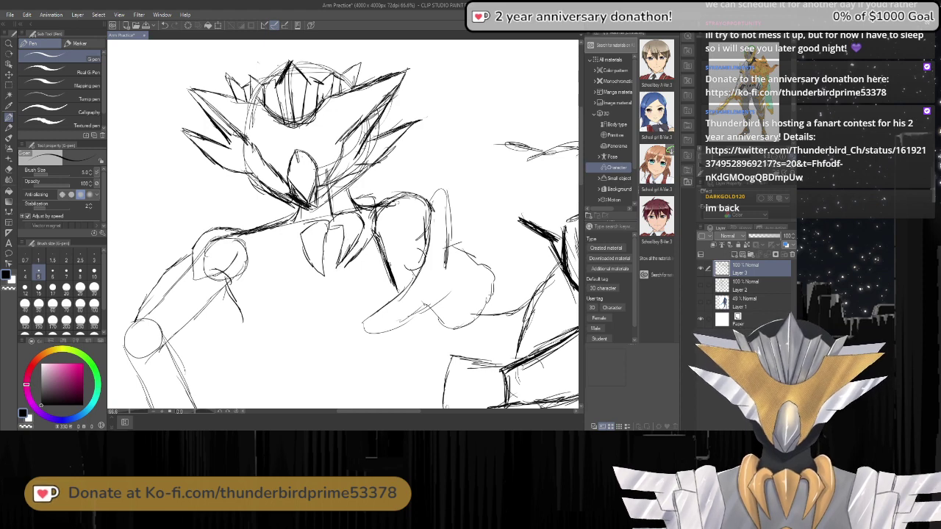
left_click_drag(354, 200, 337, 285)
left_click_drag(363, 239, 352, 257)
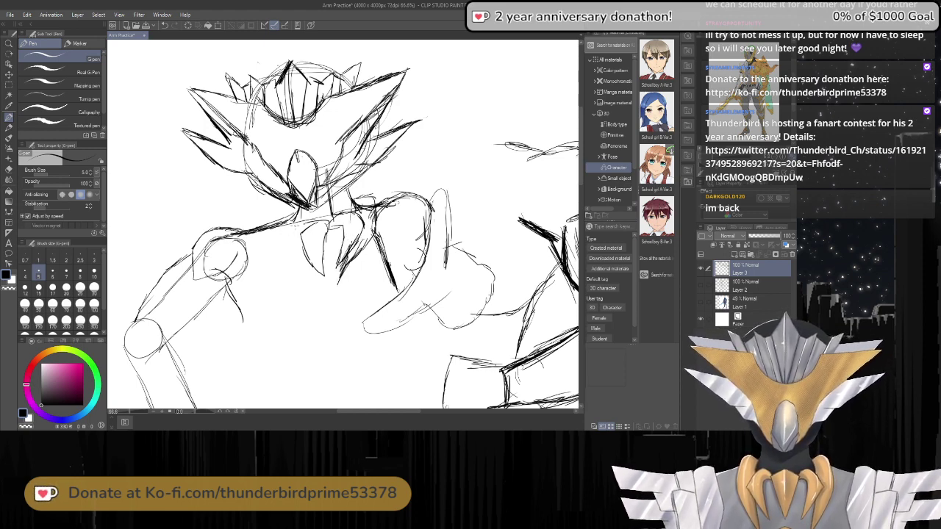
mouse_move(311, 223)
left_mouse_down()
mouse_move(300, 230)
mouse_move(297, 275)
mouse_move(303, 232)
mouse_move(281, 213)
mouse_move(271, 224)
mouse_move(264, 247)
mouse_move(282, 293)
mouse_move(278, 243)
mouse_move(300, 212)
left_mouse_up()
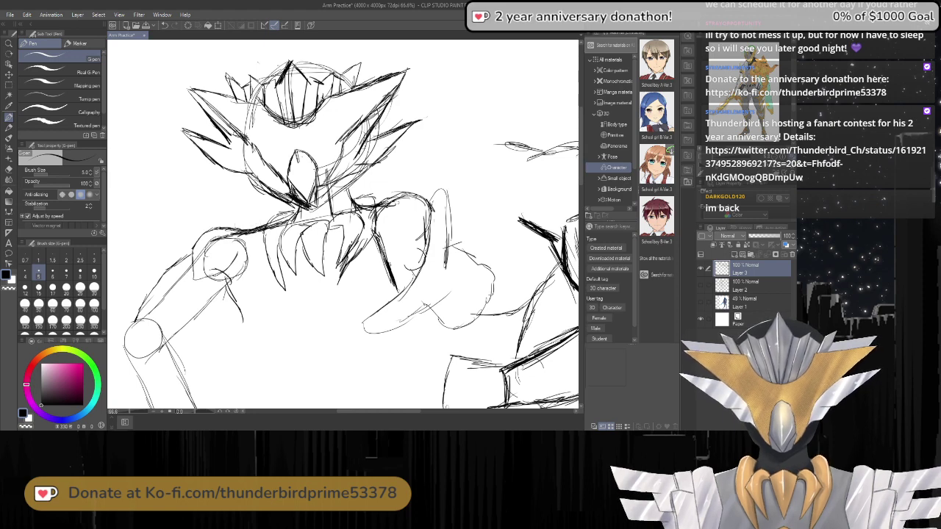
Darken the new arm's shoulder cap and outer upper-arm contour, and erase the shoulder construction circle.
mouse_move(235, 225)
left_mouse_down()
mouse_move(204, 227)
mouse_move(189, 255)
mouse_move(236, 232)
left_mouse_up()
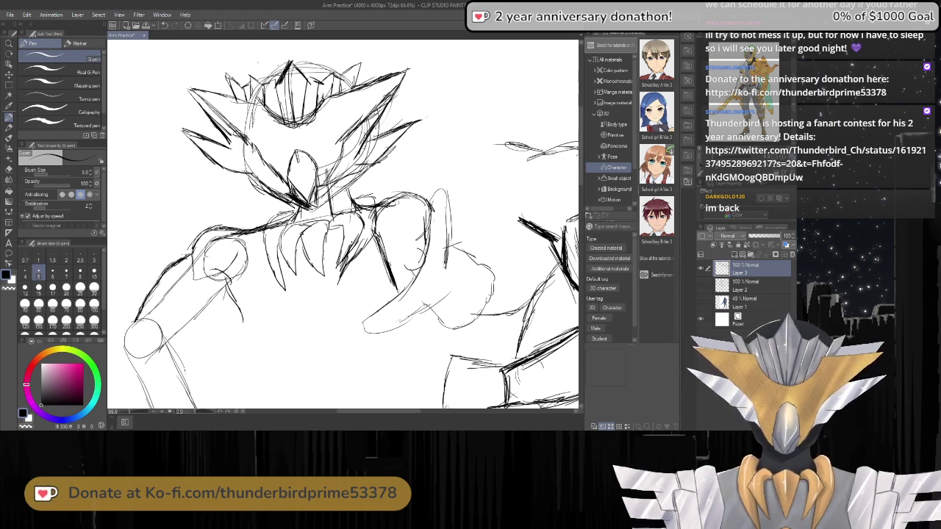
mouse_move(195, 245)
left_mouse_down()
mouse_move(192, 270)
mouse_move(195, 235)
mouse_move(206, 228)
left_mouse_up()
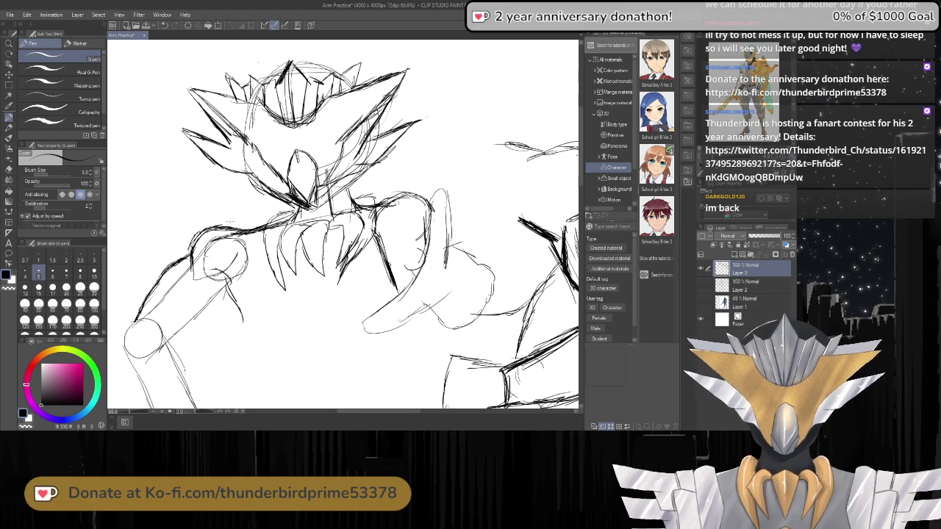
key("e")
mouse_move(212, 251)
left_mouse_down()
mouse_move(217, 269)
mouse_move(237, 266)
mouse_move(236, 246)
mouse_move(220, 263)
mouse_move(232, 272)
left_mouse_up()
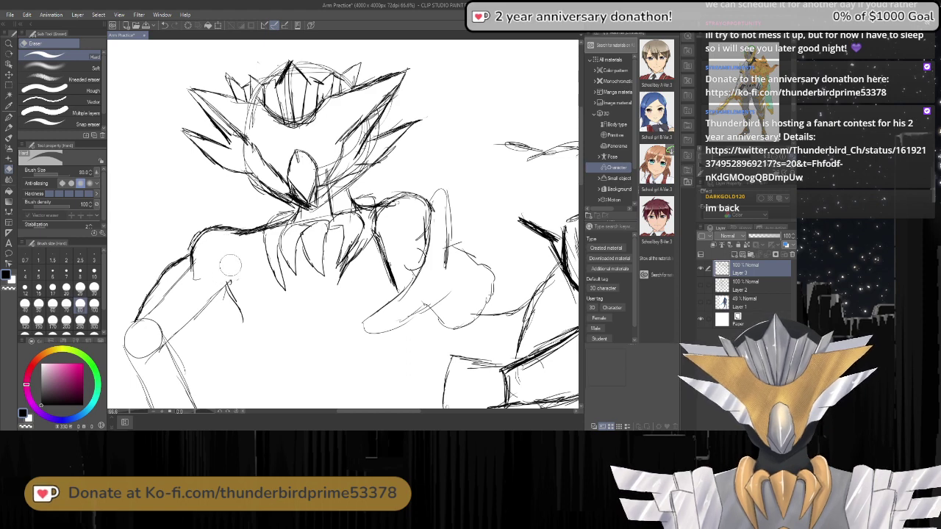
Draw a darker curved contour along the upper arm's underside from the armpit to the elbow.
key("p")
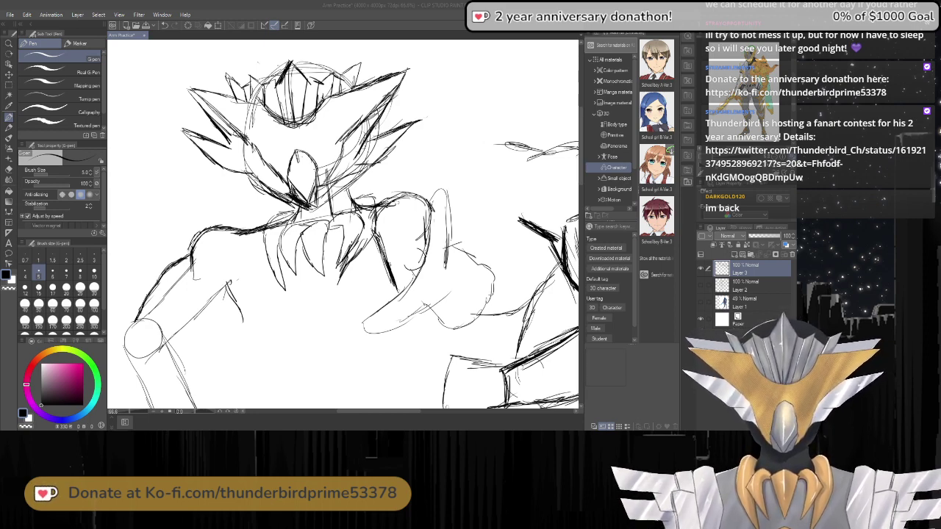
left_click(215, 291)
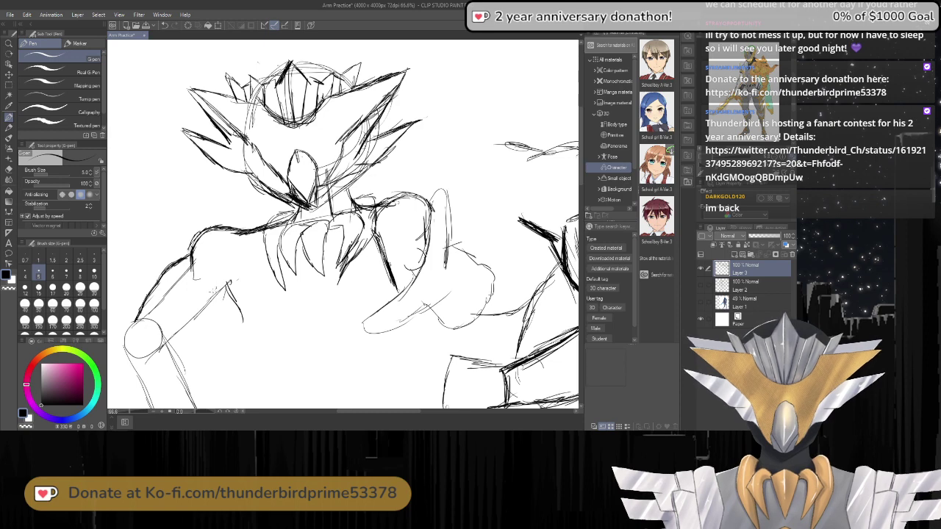
mouse_move(227, 290)
left_mouse_down()
mouse_move(218, 283)
mouse_move(206, 320)
mouse_move(164, 342)
left_mouse_up()
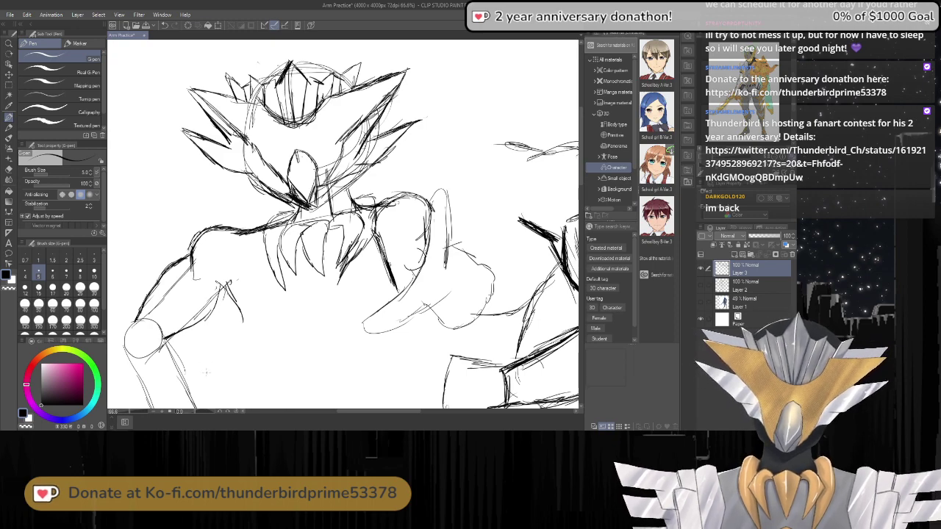
Erase stray construction lines along the upper arm and darken its outer contour from the shoulder down around the elbow circle.
scroll(207, 373, "down", 5)
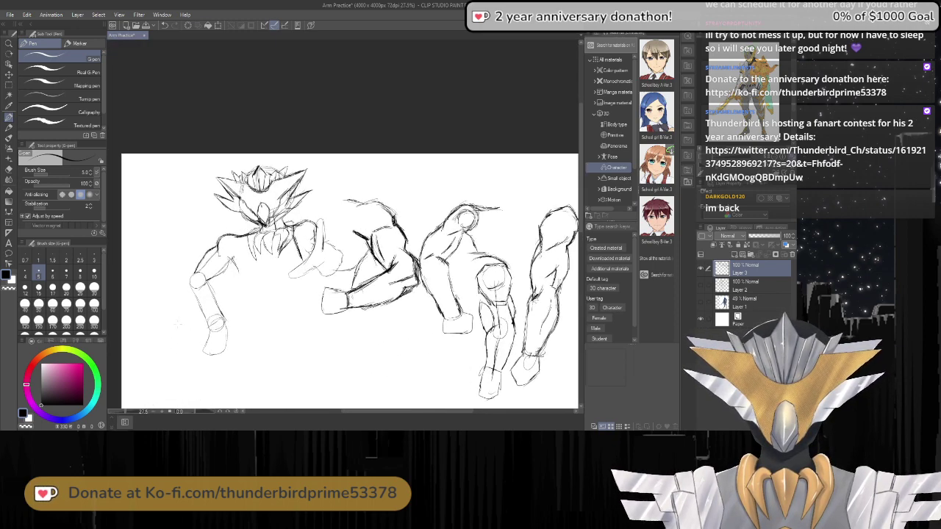
scroll(177, 323, "up", 5)
key("e")
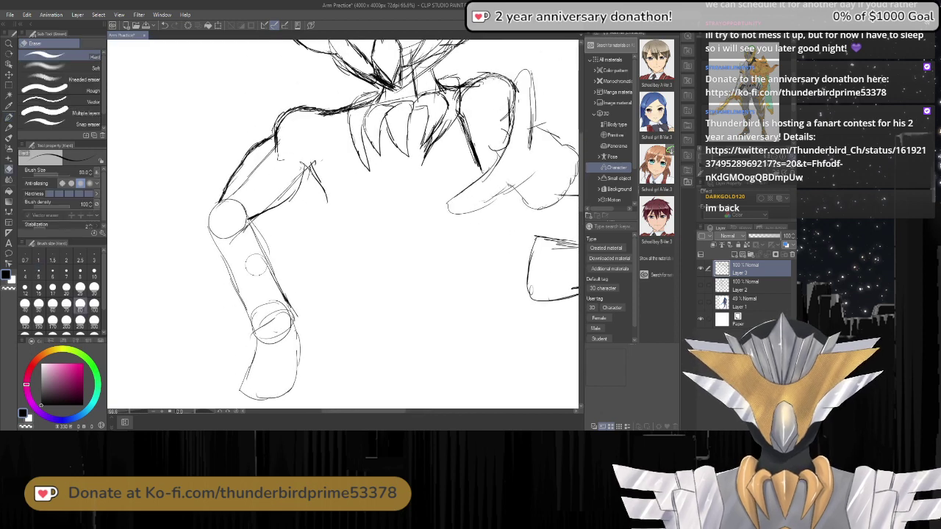
mouse_move(257, 138)
left_mouse_down()
mouse_move(259, 152)
mouse_move(215, 208)
left_mouse_up()
key("p")
left_click_drag(250, 162, 244, 171)
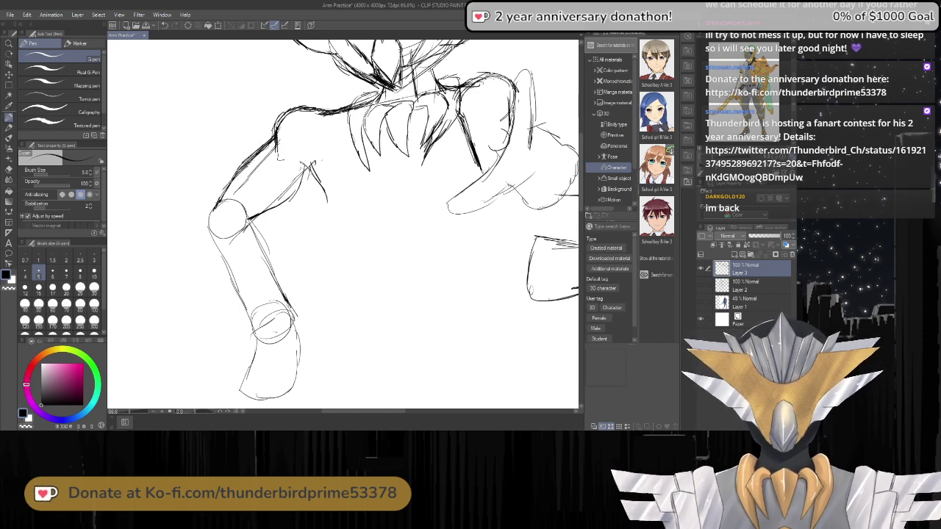
mouse_move(253, 157)
left_mouse_down()
mouse_move(200, 219)
mouse_move(203, 234)
left_mouse_up()
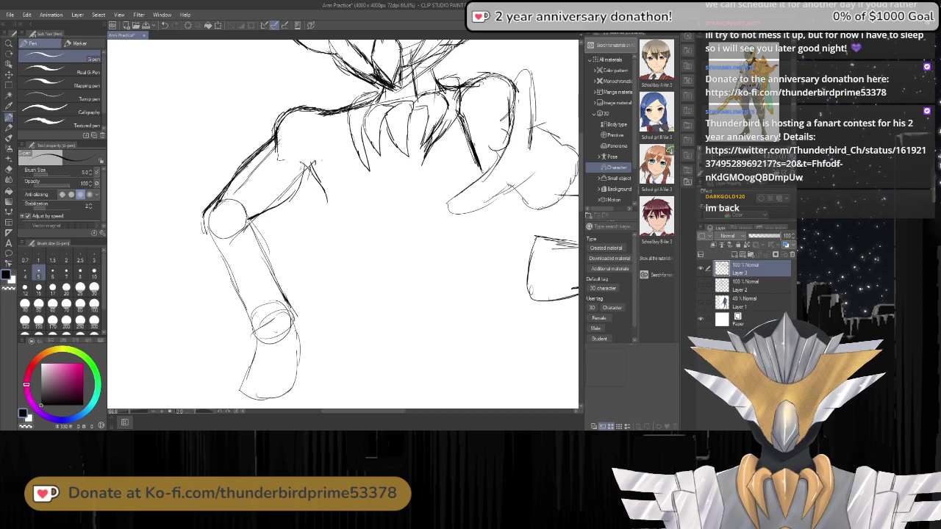
Darken the lowered arm's angular elbow point and both forearm contours down to the wrist circle.
mouse_move(216, 198)
left_mouse_down()
mouse_move(196, 212)
mouse_move(223, 251)
left_mouse_up()
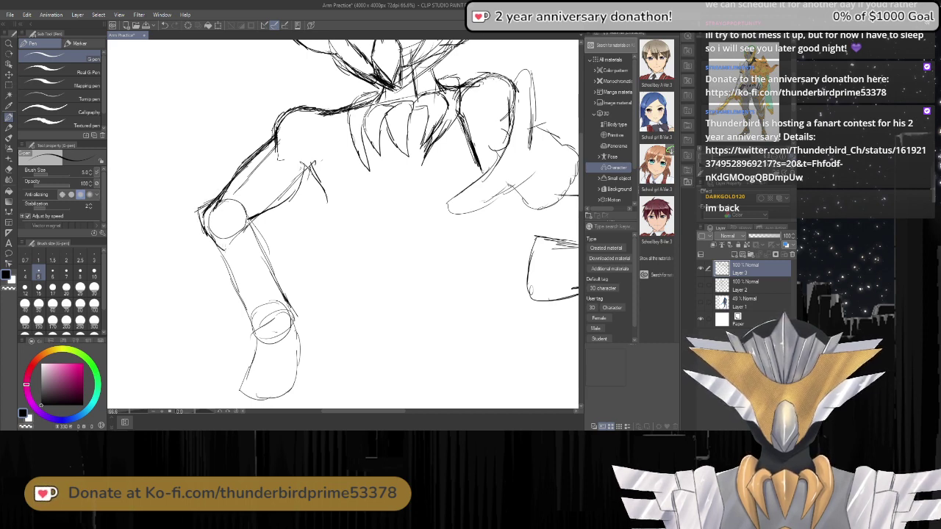
mouse_move(204, 203)
left_mouse_down()
mouse_move(190, 236)
mouse_move(225, 281)
left_mouse_up()
mouse_move(196, 249)
left_mouse_down()
mouse_move(239, 293)
mouse_move(213, 201)
mouse_move(246, 315)
left_mouse_up()
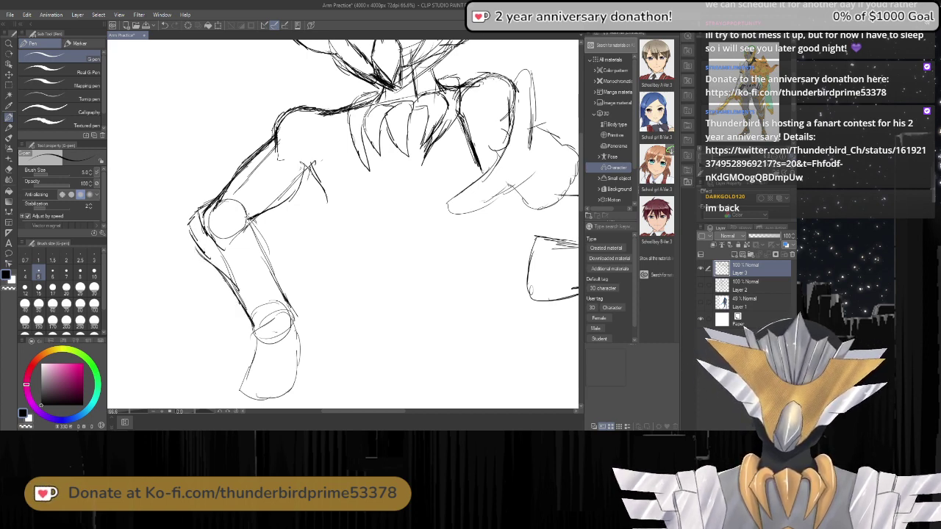
left_click_drag(248, 218, 294, 309)
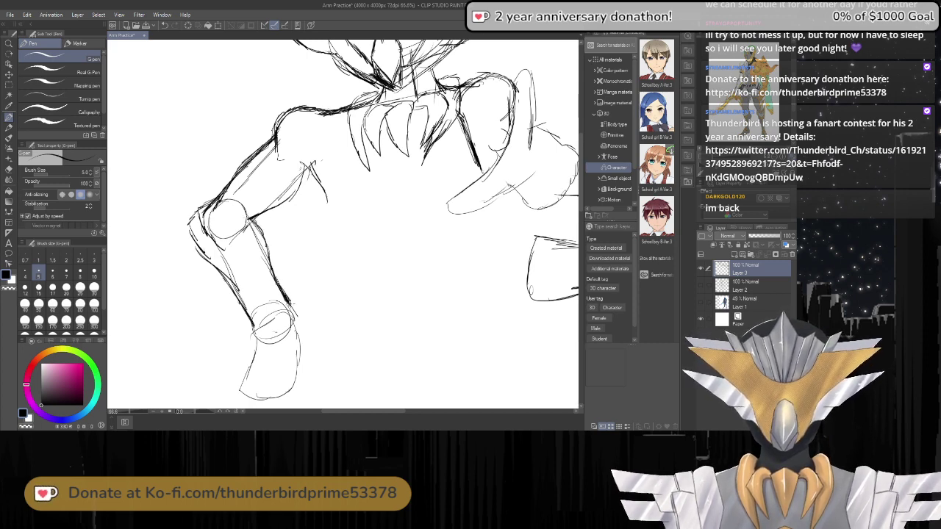
Outline the raised index finger of the pointing hand with darker contours, adding a fingertip nail.
scroll(266, 287, "down", 4)
scroll(311, 311, "up", 3)
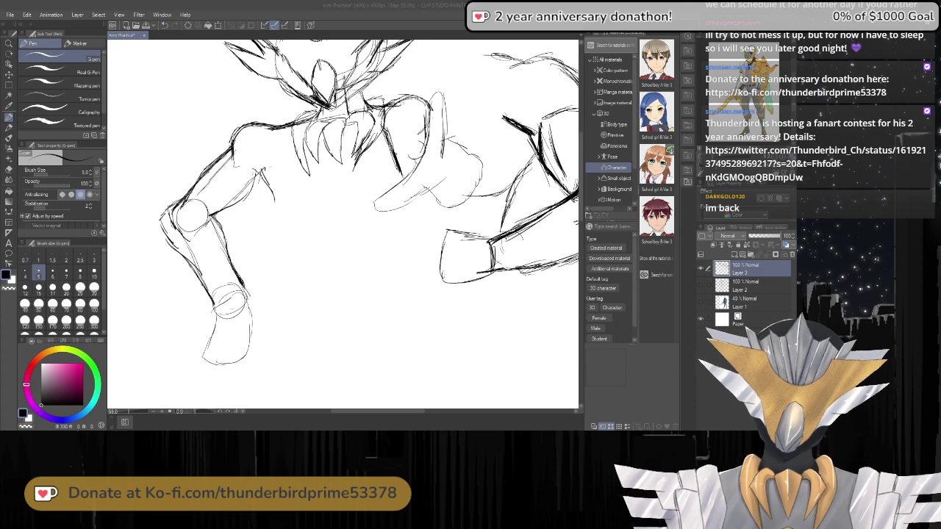
left_click_drag(427, 100, 410, 173)
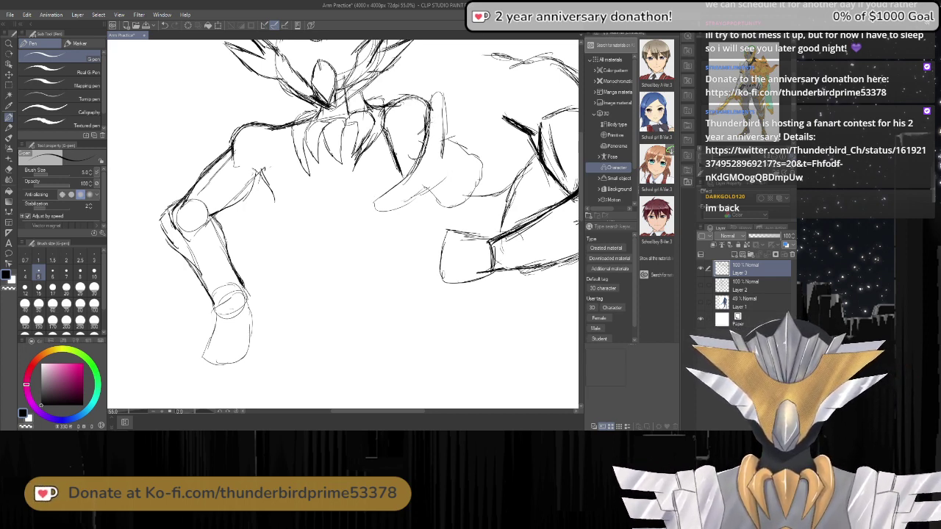
left_click_drag(430, 113, 440, 121)
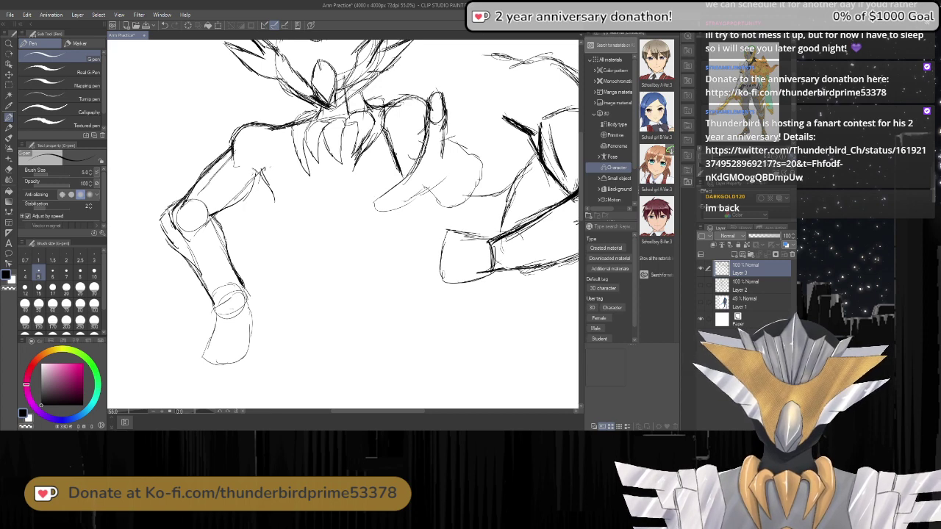
left_click_drag(444, 129, 437, 173)
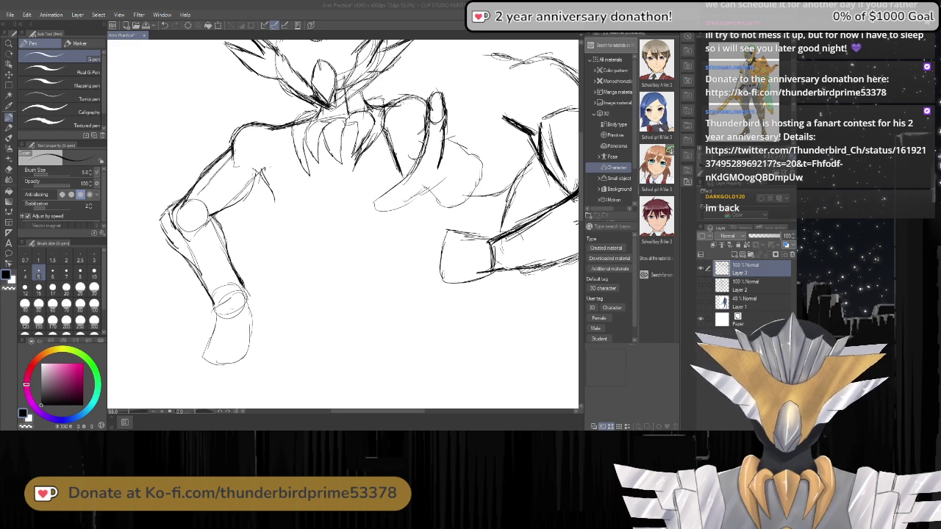
key("alt+Tab")
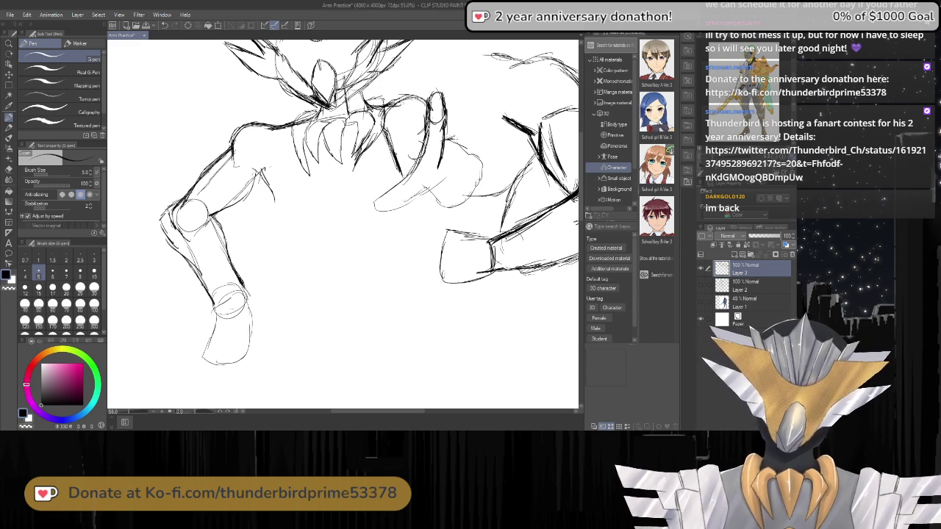
Draw the knuckles and layered curled fingers of the pointing hand beside the raised index finger.
left_click_drag(450, 135, 473, 161)
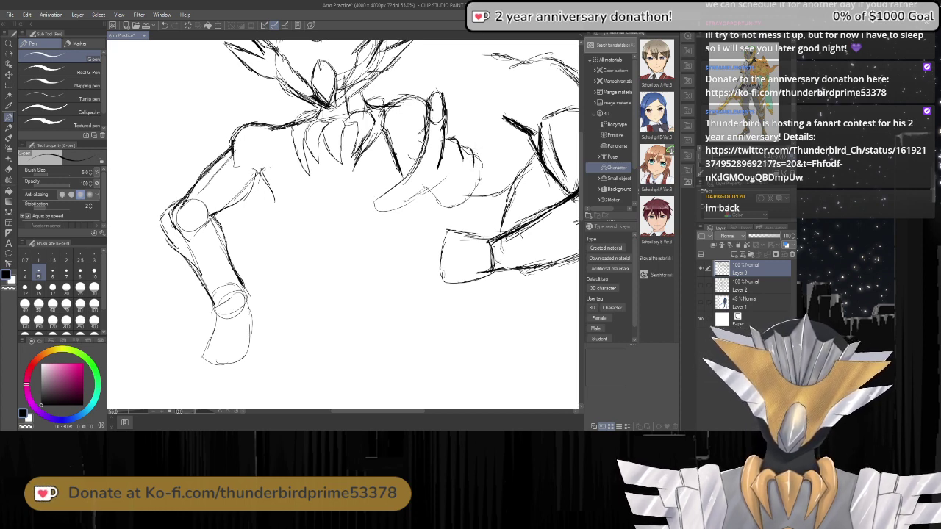
mouse_move(482, 154)
left_mouse_down()
mouse_move(482, 190)
mouse_move(455, 204)
left_mouse_up()
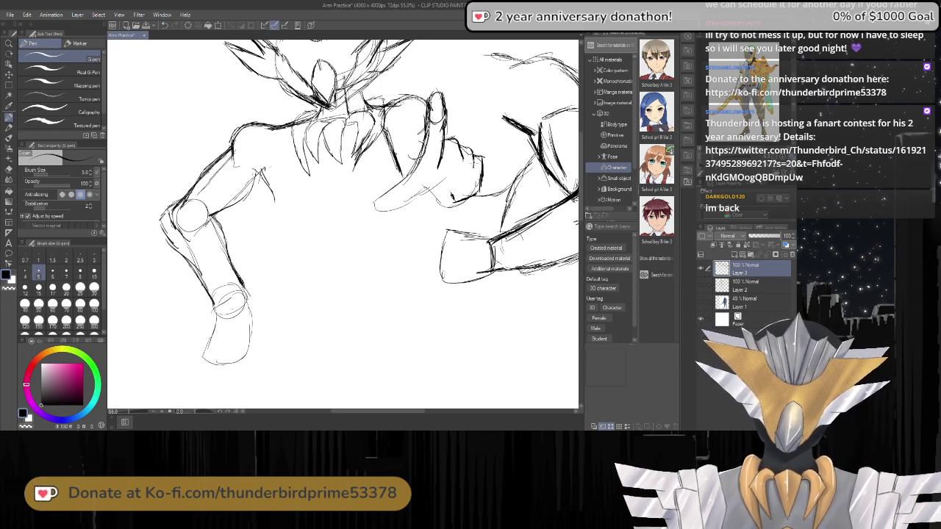
mouse_move(470, 165)
left_mouse_down()
mouse_move(474, 182)
mouse_move(450, 193)
left_mouse_up()
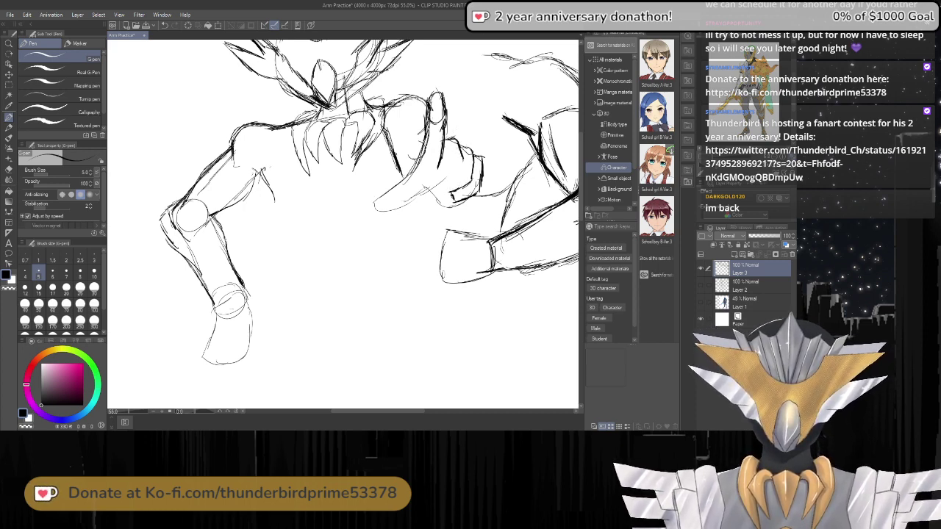
left_click_drag(464, 158, 446, 187)
left_click_drag(452, 174, 446, 192)
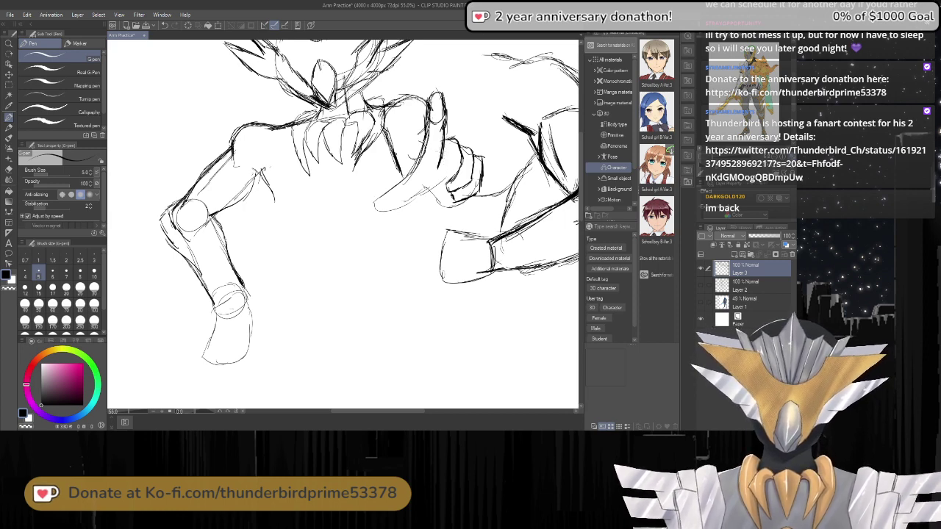
left_click_drag(444, 158, 439, 179)
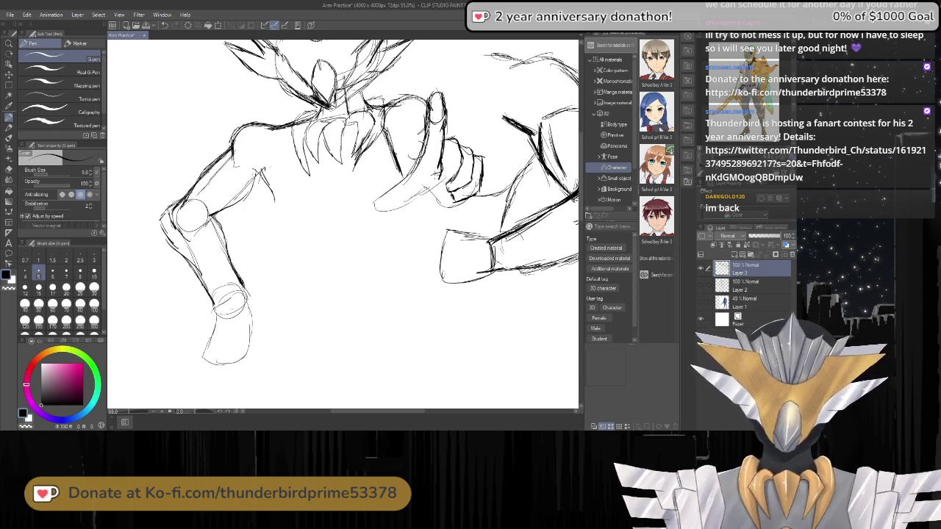
left_click_drag(439, 179, 433, 191)
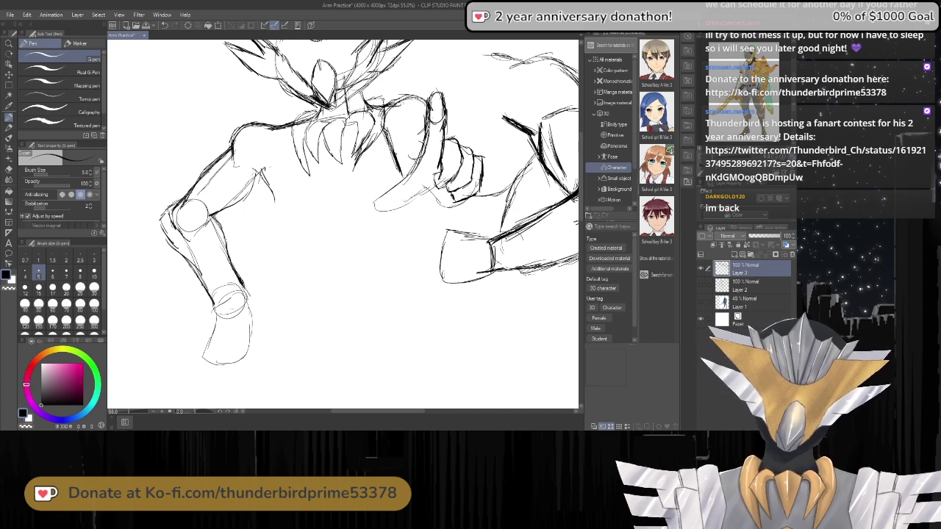
Darken the extended thumb and lower palm contour of the pointing hand out to the thumb tip.
mouse_move(443, 200)
left_mouse_down()
mouse_move(456, 203)
mouse_move(423, 197)
mouse_move(445, 197)
mouse_move(359, 212)
mouse_move(355, 205)
mouse_move(401, 186)
mouse_move(426, 140)
mouse_move(409, 172)
left_mouse_up()
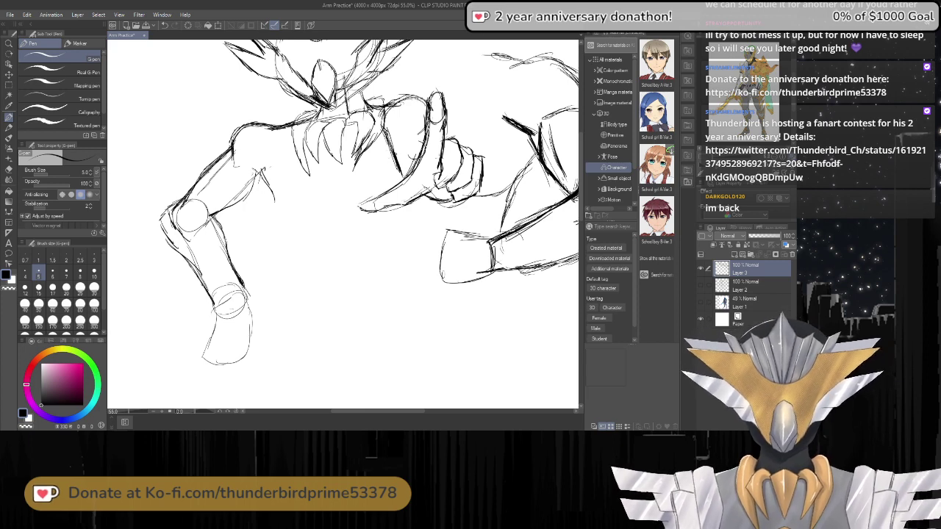
left_click_drag(423, 173, 438, 167)
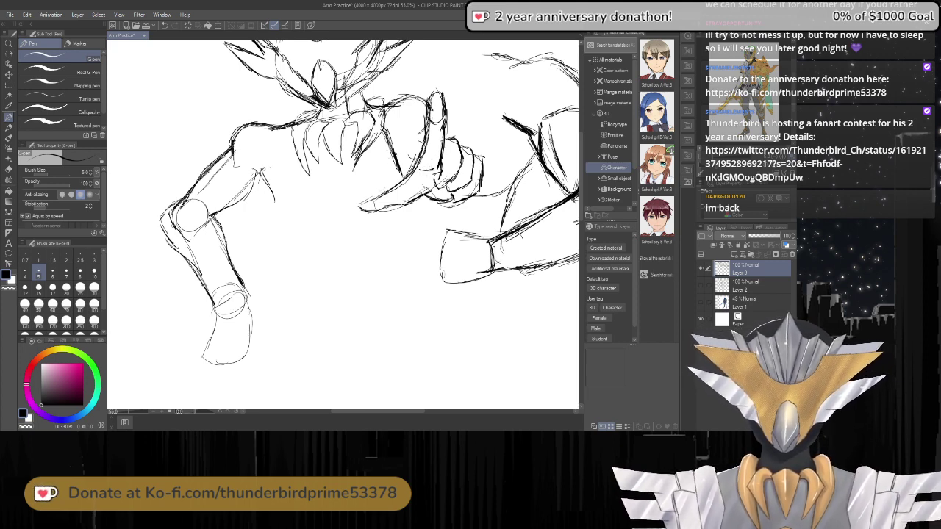
left_click_drag(389, 189, 364, 210)
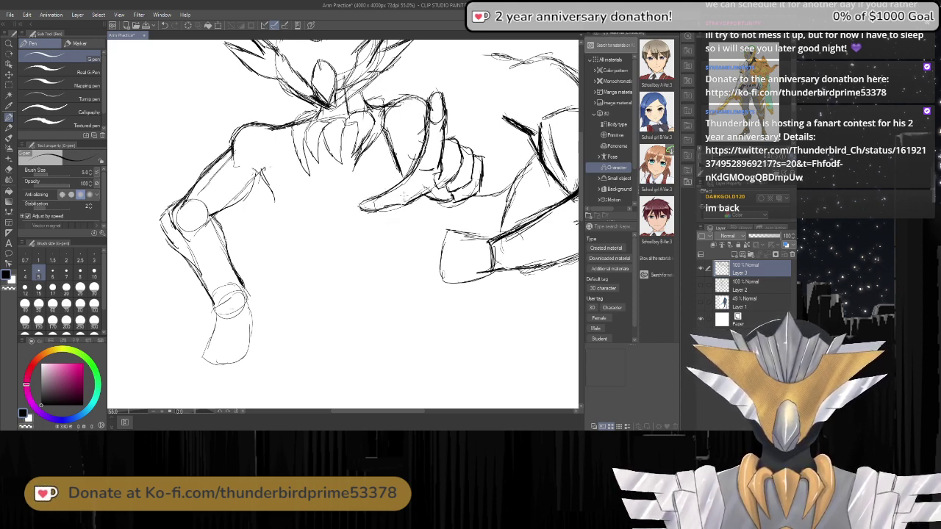
left_click_drag(399, 166, 394, 189)
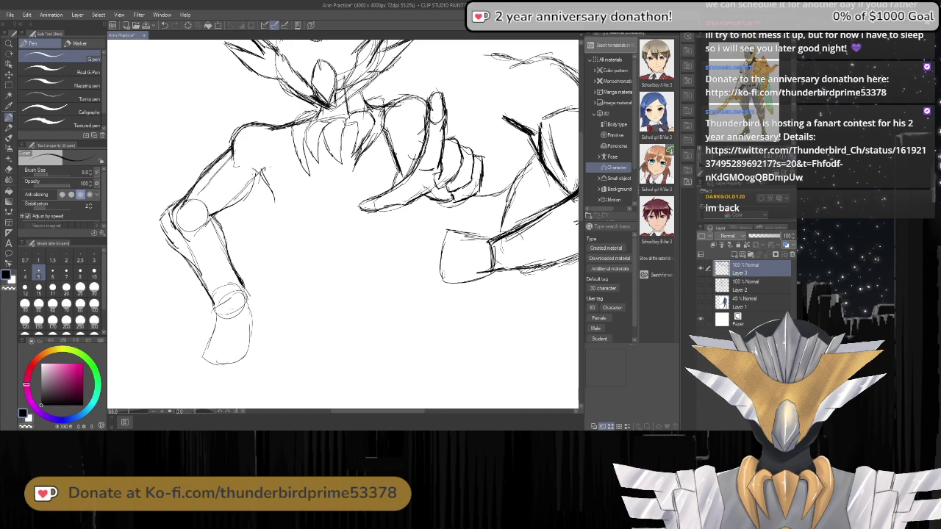
Draw a narrow downward-pointing plate between the claw collar and the lowered arm's shoulder.
scroll(291, 222, "down", 4)
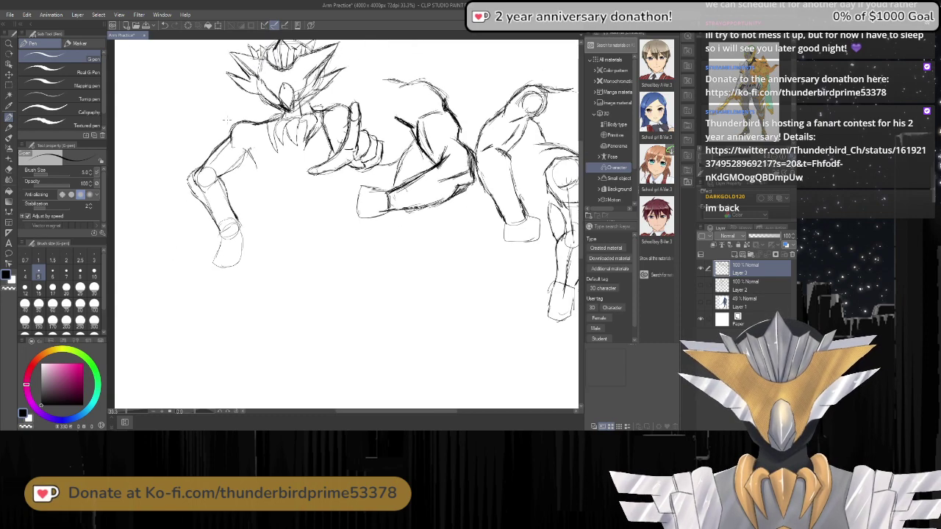
scroll(343, 228, "up", 1)
scroll(491, 131, "down", 3)
scroll(344, 84, "up", 5)
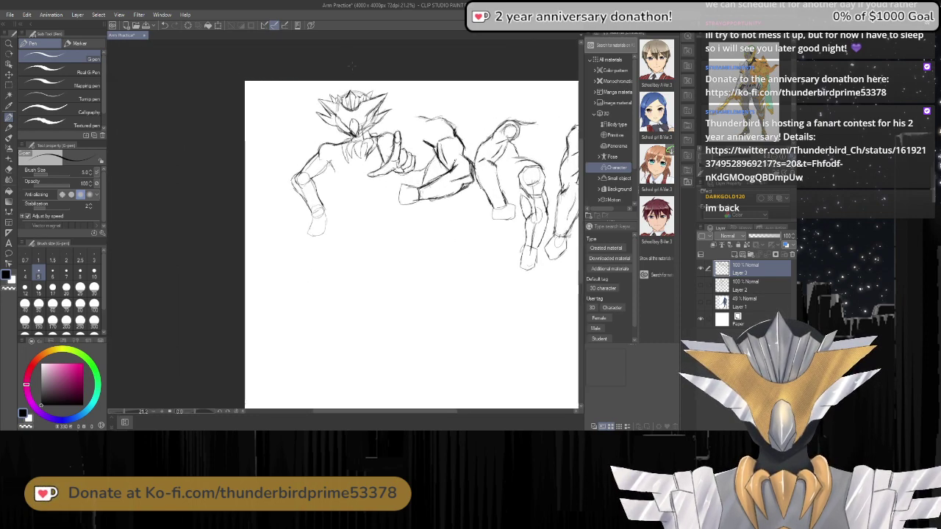
scroll(291, 222, "up", 2)
scroll(291, 222, "down", 1)
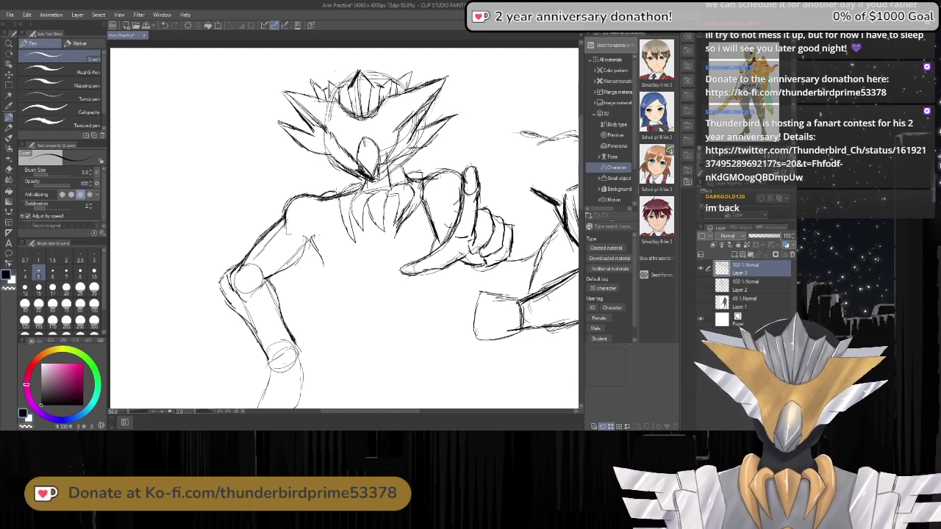
mouse_move(333, 193)
left_mouse_down()
mouse_move(338, 226)
mouse_move(327, 258)
left_mouse_up()
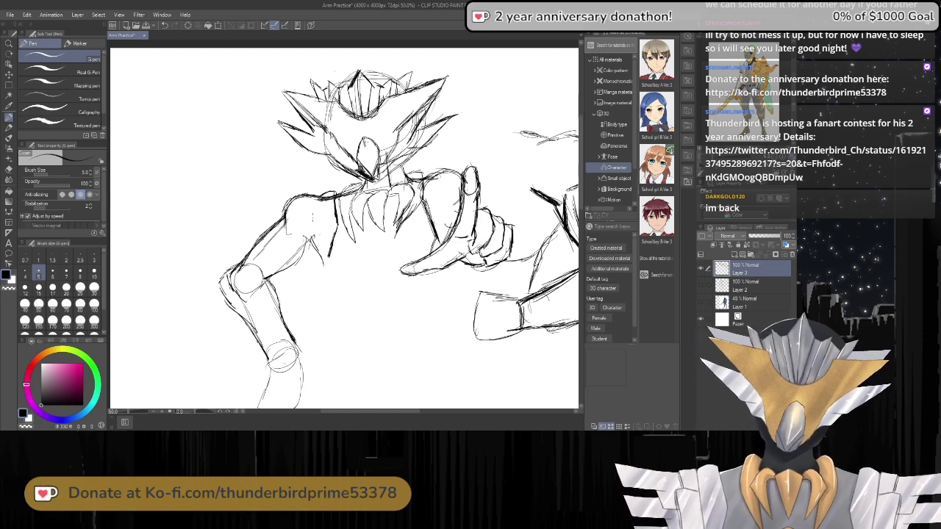
left_click_drag(321, 197, 328, 258)
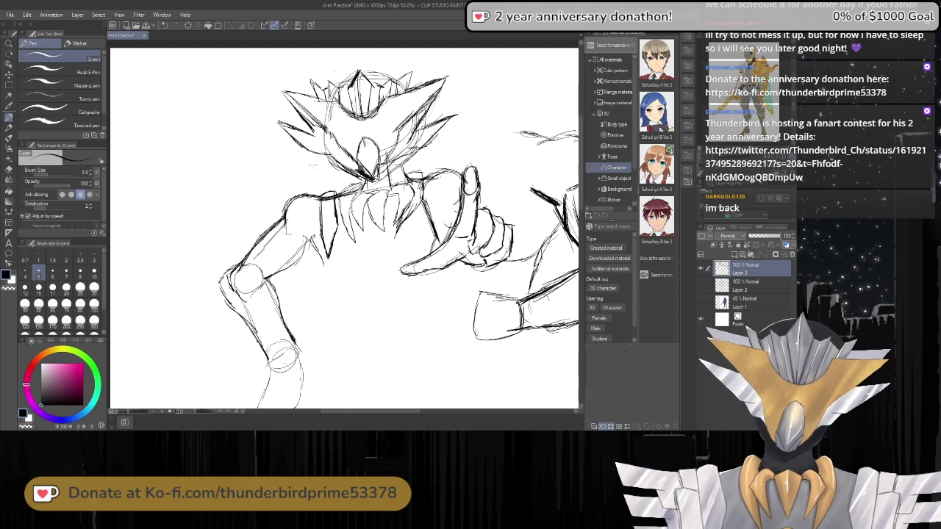
left_click_drag(301, 192, 327, 196)
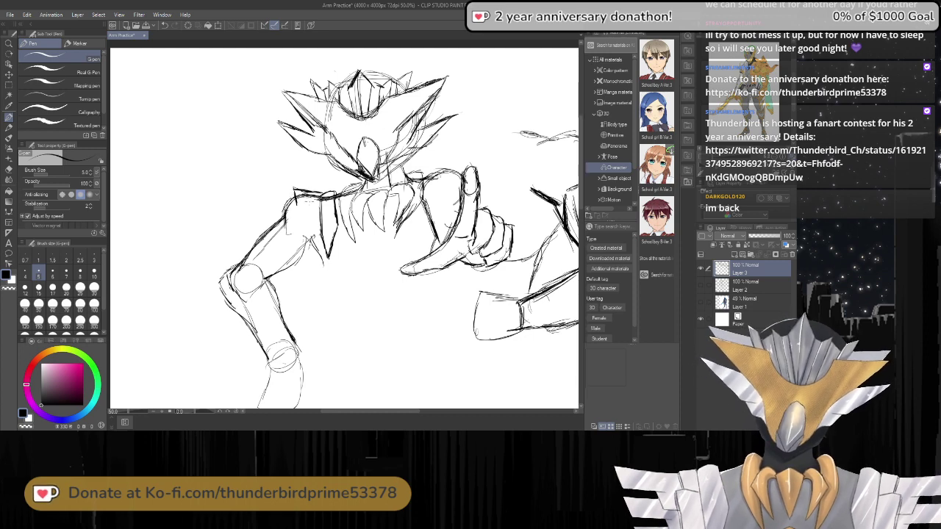
left_click_drag(300, 209, 313, 201)
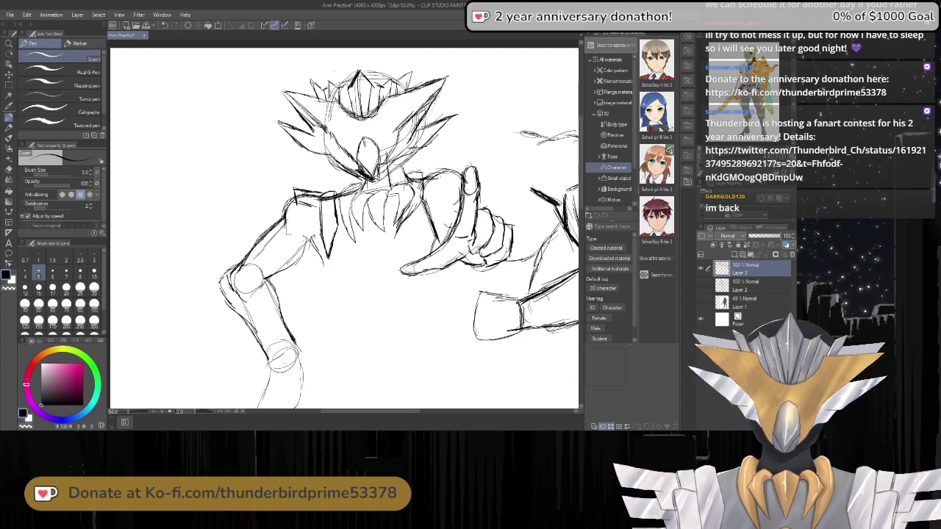
key("ctrl+z")
key("ctrl+z")
key("ctrl+z")
key("ctrl+z")
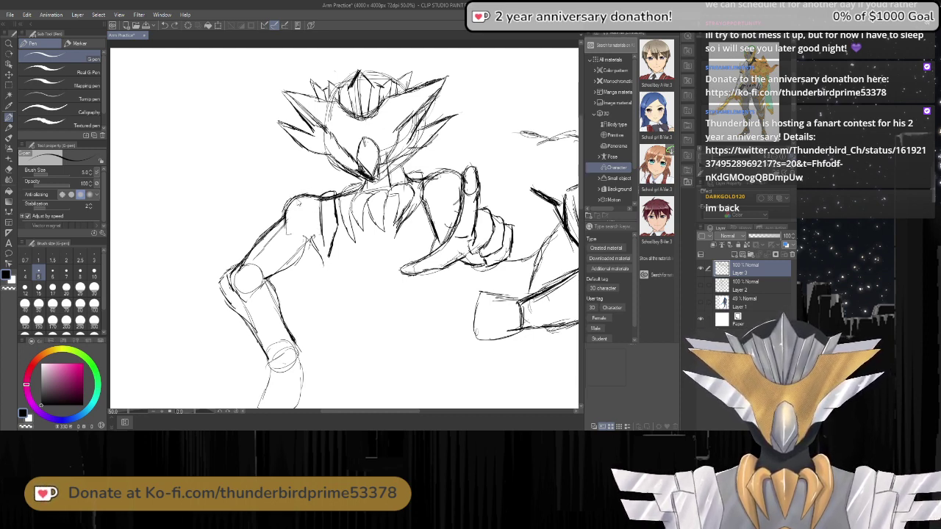
Redraw the edge leading to the narrow plate's lower tip and erase stray lines above the shoulder.
left_click_drag(320, 229, 327, 258)
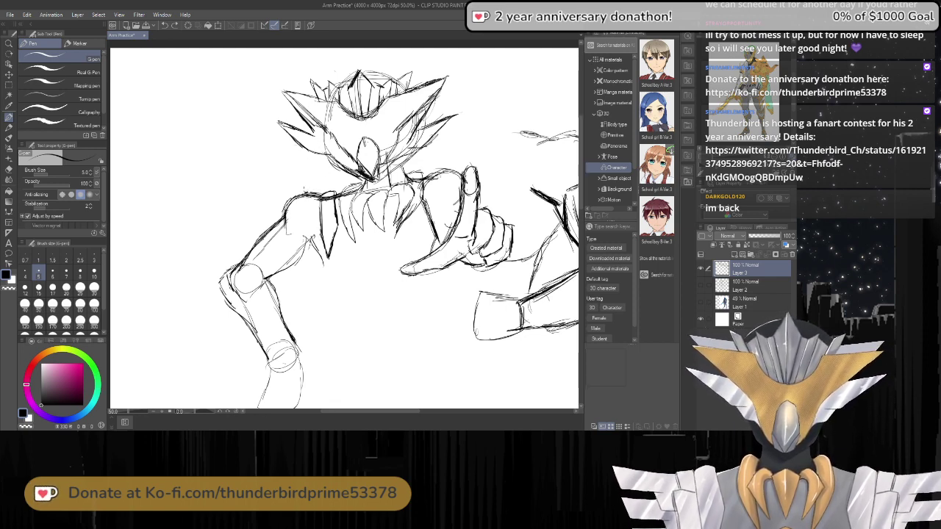
key("e")
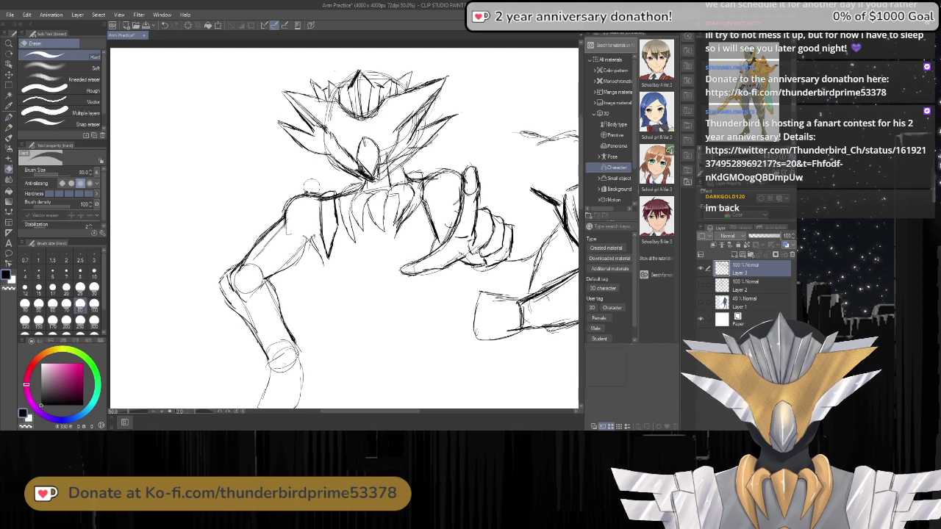
key("p")
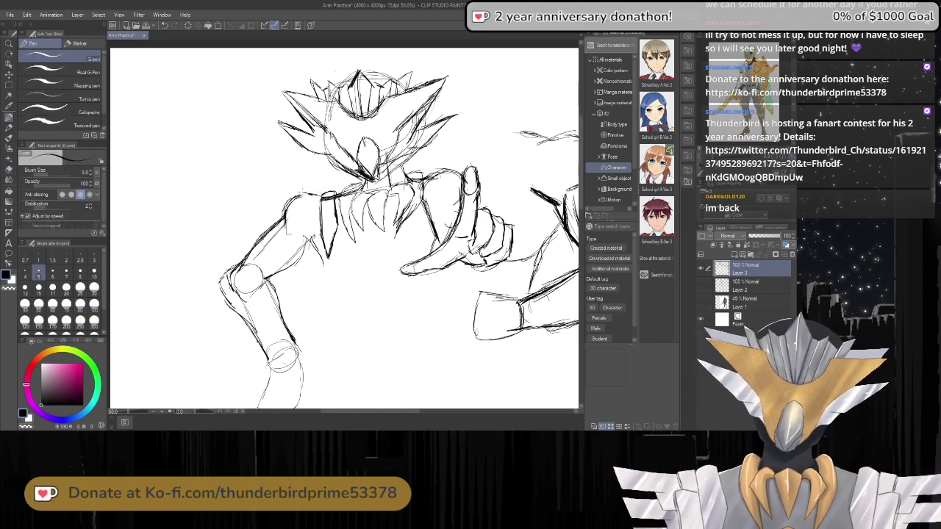
Draw a squared shoulder plate with pointed blades hanging below it, plus the upper edge and tip of a wing extending outward.
mouse_move(304, 190)
left_mouse_down()
mouse_move(309, 211)
mouse_move(301, 206)
mouse_move(297, 236)
mouse_move(308, 238)
mouse_move(302, 254)
mouse_move(317, 278)
left_mouse_up()
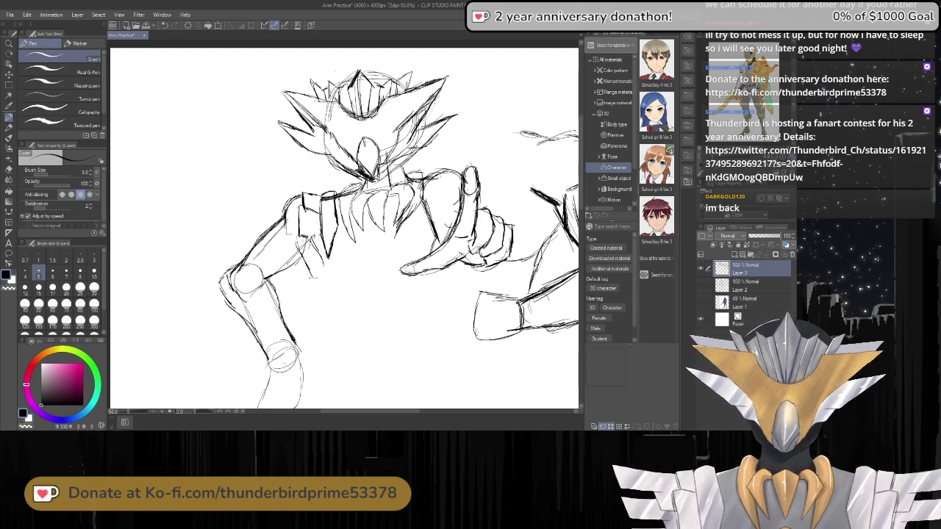
left_click_drag(309, 244, 320, 283)
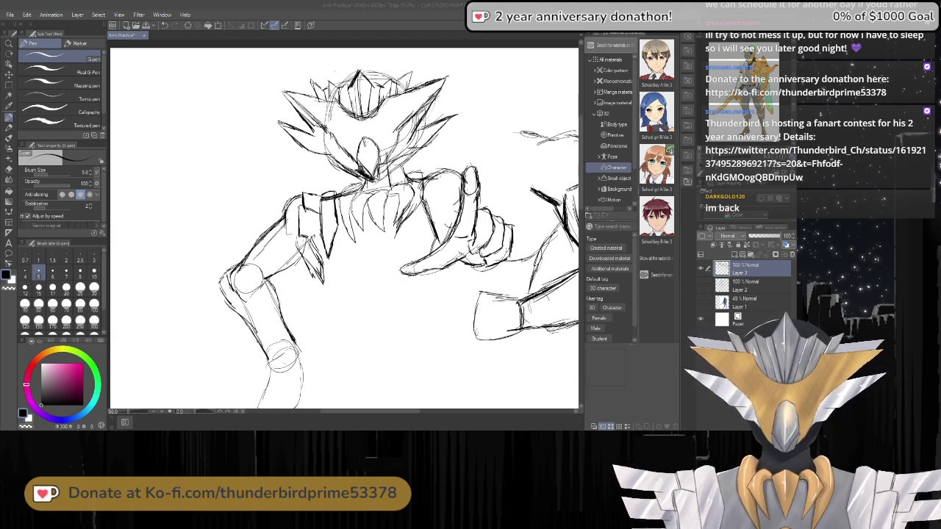
mouse_move(305, 193)
left_mouse_down()
mouse_move(248, 191)
mouse_move(264, 192)
left_mouse_up()
mouse_move(275, 188)
left_mouse_down()
mouse_move(250, 191)
mouse_move(259, 218)
mouse_move(265, 211)
mouse_move(303, 220)
mouse_move(276, 224)
left_mouse_up()
left_click_drag(274, 220, 307, 231)
left_click_drag(292, 225, 306, 229)
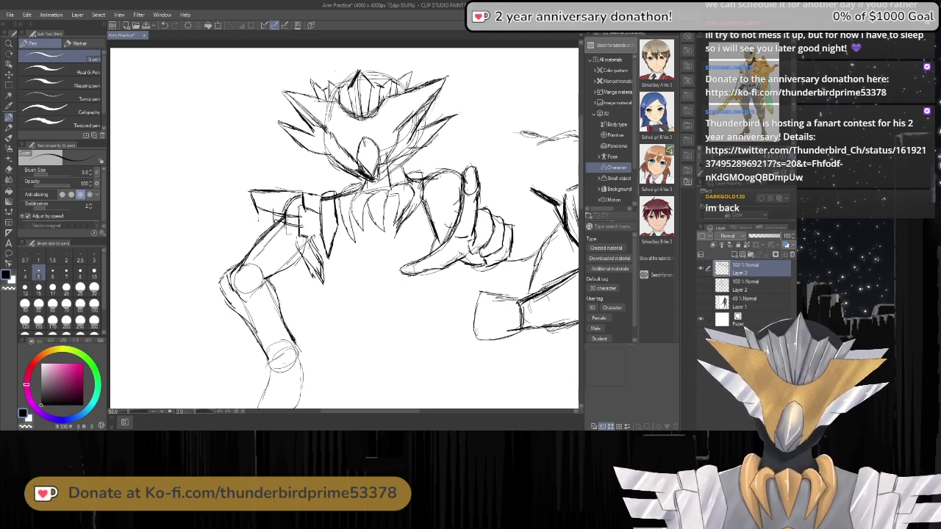
mouse_move(252, 215)
left_mouse_down()
mouse_move(277, 224)
mouse_move(264, 235)
left_mouse_up()
mouse_move(259, 225)
left_mouse_down()
mouse_move(283, 220)
mouse_move(259, 234)
mouse_move(263, 222)
mouse_move(293, 245)
left_mouse_up()
left_click_drag(283, 241, 299, 249)
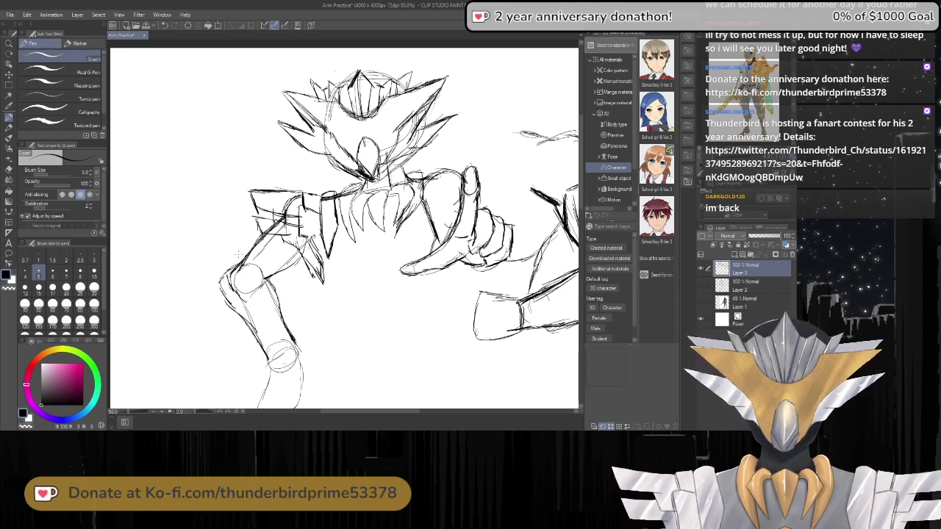
key("ctrl+z")
key("ctrl+z")
key("ctrl+z")
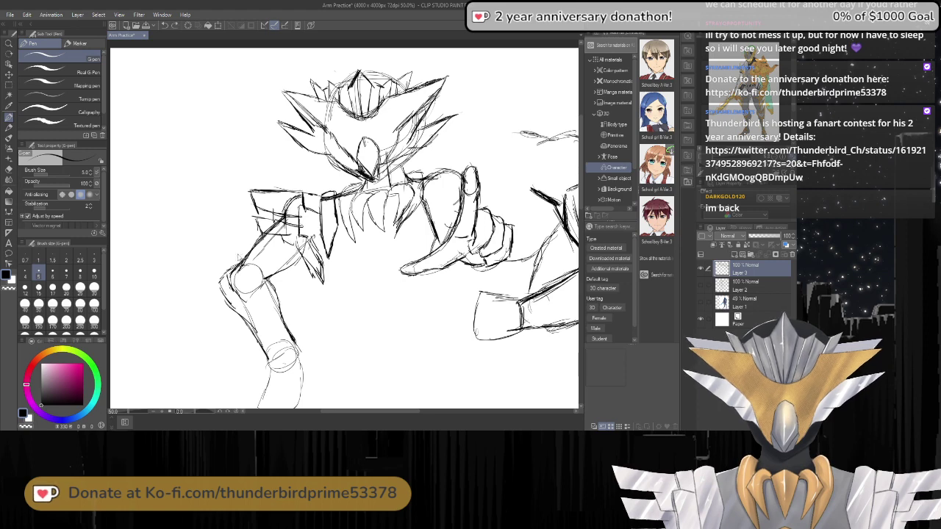
key("ctrl+z")
key("ctrl+z")
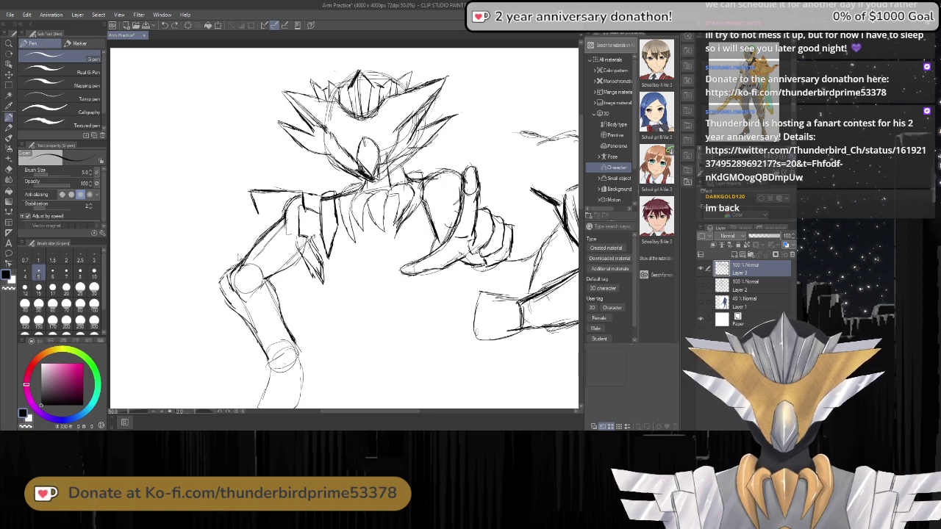
Undo the wing's upper edge and tip beside the squared shoulder plate, keeping the pointed blades below the plate.
key("ctrl+z")
key("ctrl+z")
key("ctrl+z")
key("ctrl+z")
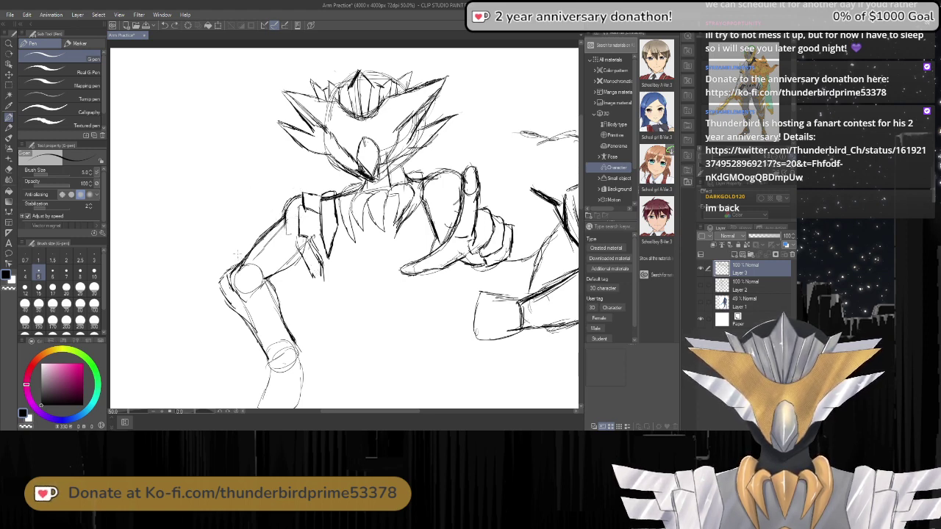
key("ctrl+y")
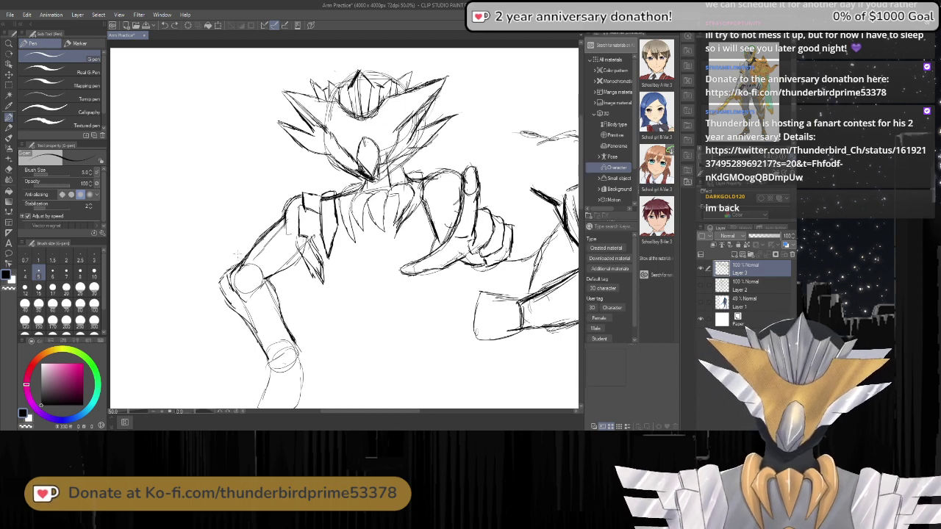
left_click_drag(301, 193, 268, 183)
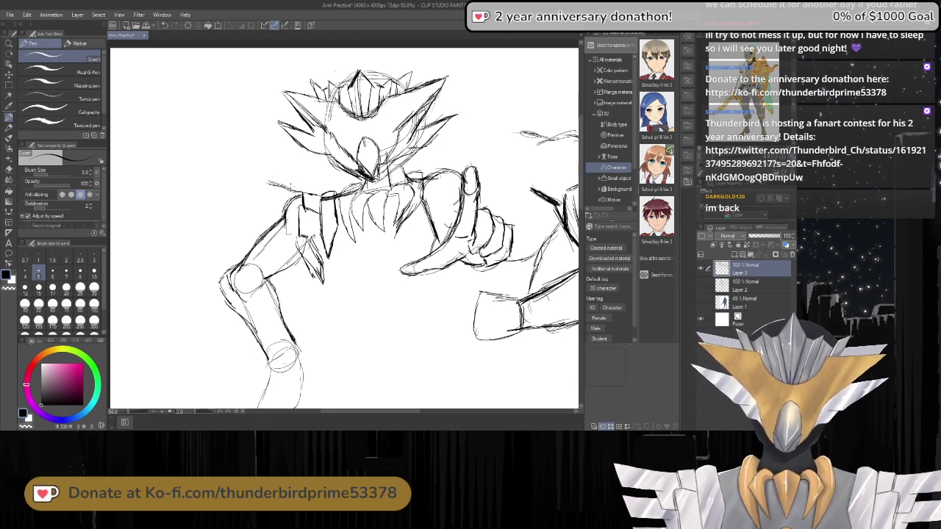
mouse_move(280, 184)
left_mouse_down()
mouse_move(247, 175)
mouse_move(257, 178)
mouse_move(247, 175)
mouse_move(249, 197)
mouse_move(280, 211)
left_mouse_up()
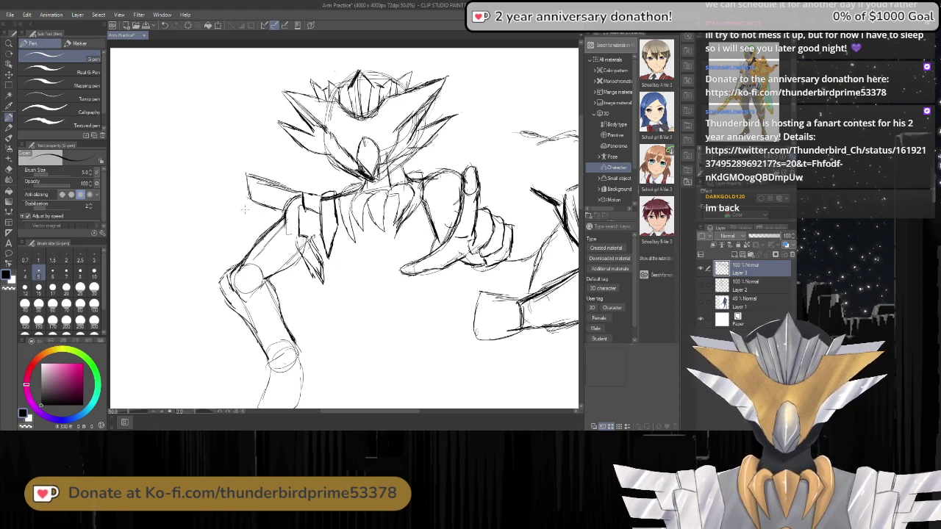
mouse_move(264, 211)
left_mouse_down()
mouse_move(304, 226)
mouse_move(250, 208)
mouse_move(255, 230)
mouse_move(276, 225)
left_mouse_up()
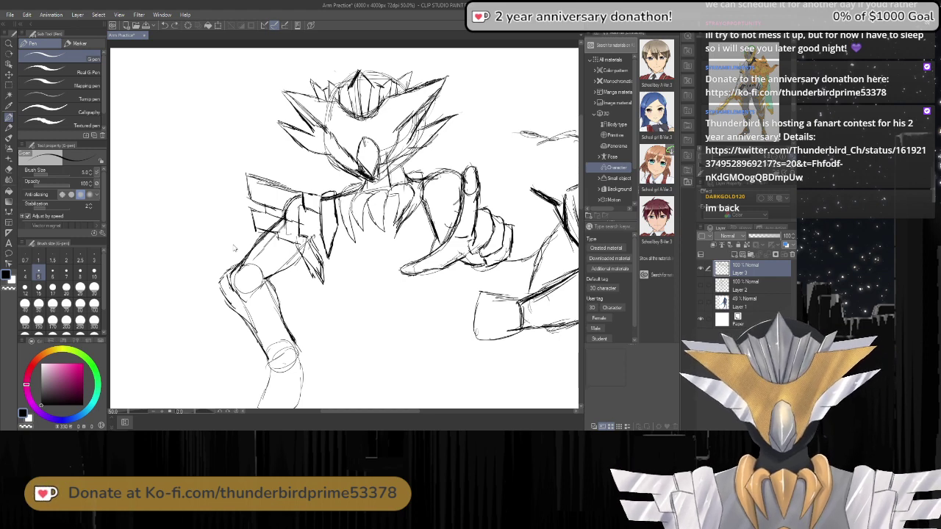
key("ctrl+z")
key("ctrl+z")
key("ctrl+z")
key("ctrl+z")
key("ctrl+z")
key("ctrl+z")
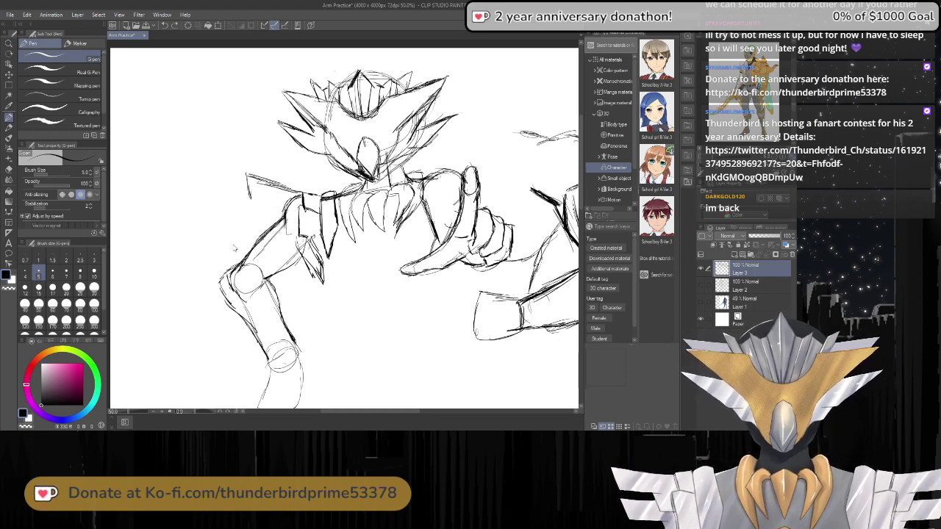
key("ctrl+z")
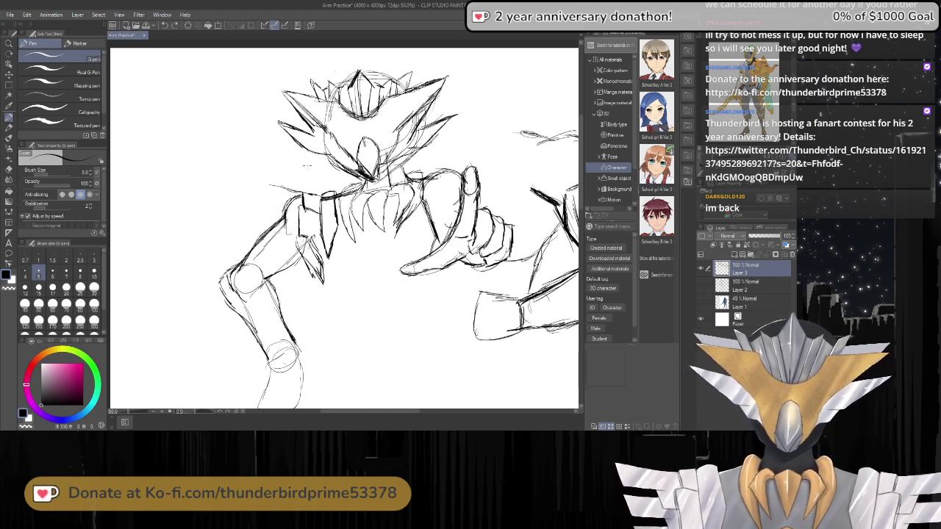
mouse_move(297, 191)
left_mouse_down()
mouse_move(272, 173)
mouse_move(258, 177)
left_mouse_up()
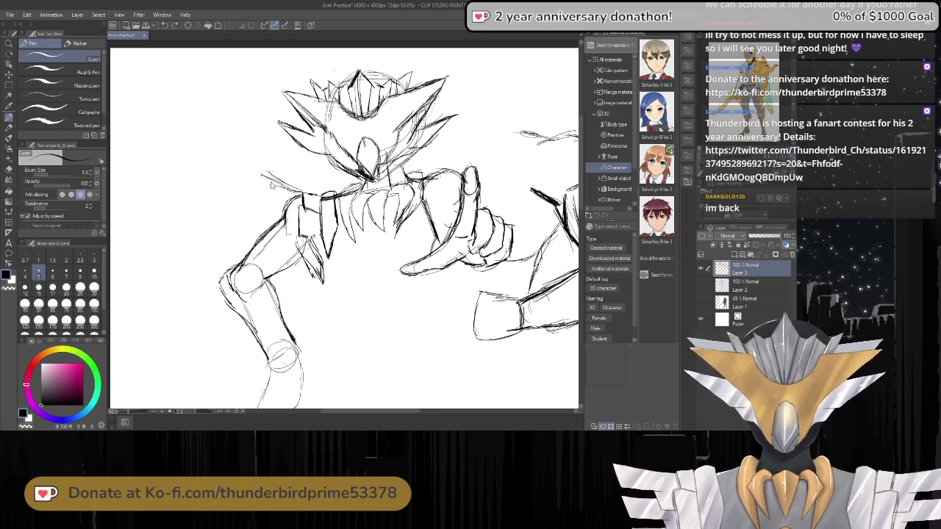
key("ctrl+z")
key("ctrl+z")
key("ctrl+z")
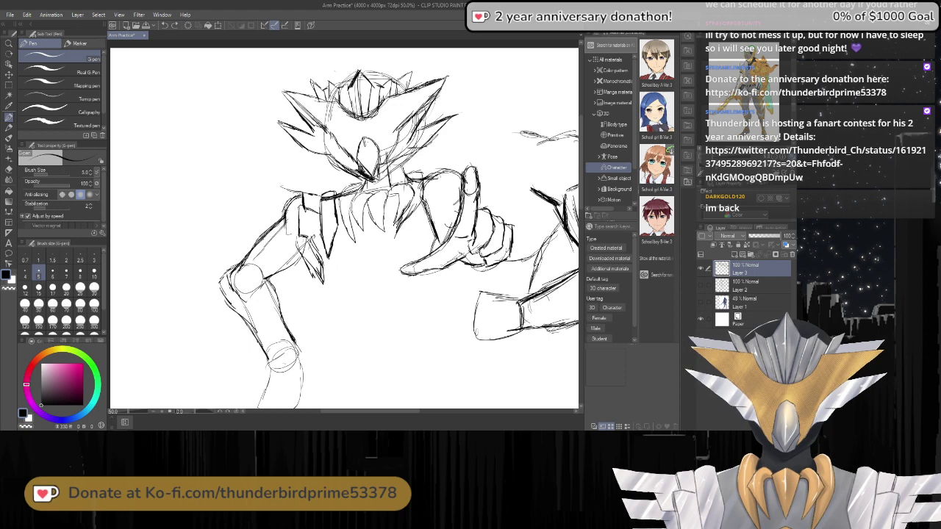
Draw stacked, blunt-ended wing feathers extending outward from the squared shoulder plate across the lowered arm's shoulder.
left_click_drag(291, 189, 252, 179)
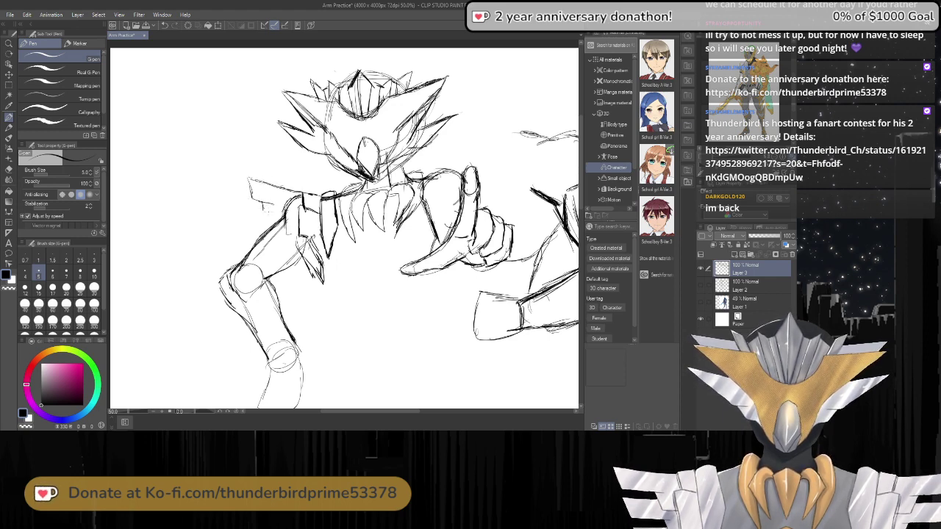
mouse_move(268, 212)
left_mouse_down()
mouse_move(296, 224)
mouse_move(244, 198)
mouse_move(235, 207)
mouse_move(291, 238)
left_mouse_up()
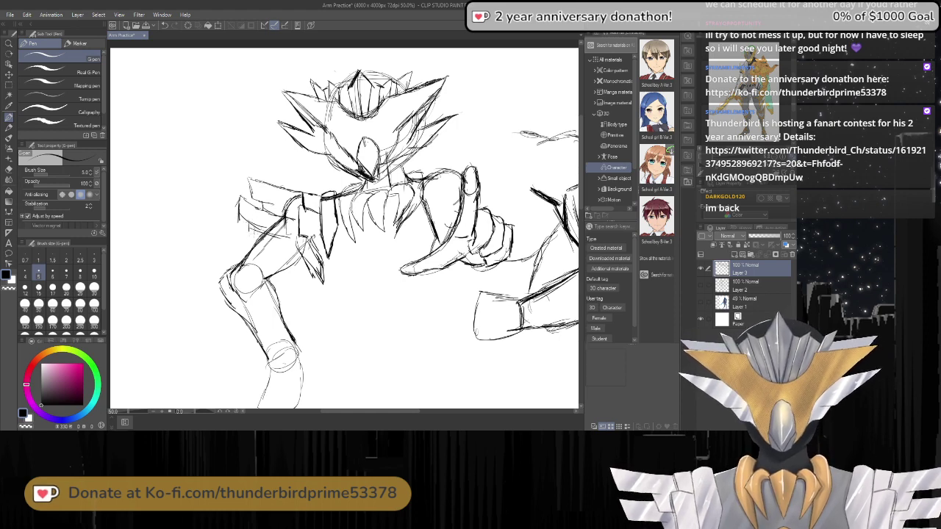
left_click_drag(264, 236, 306, 266)
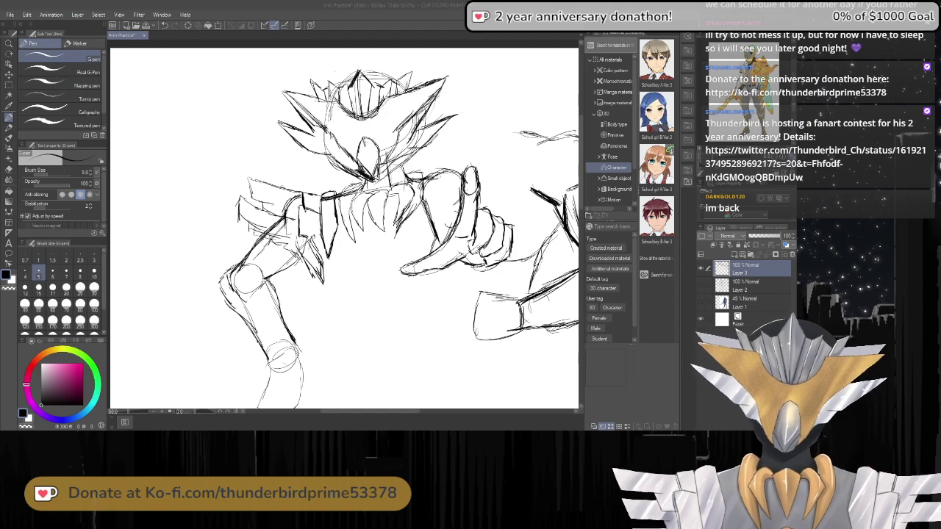
Draw a plate with a rounded top and a downward-pointing tip below the claw collar, with a short squared edge beside it.
scroll(343, 228, "down", 3)
scroll(343, 228, "up", 2)
scroll(333, 198, "up", 2)
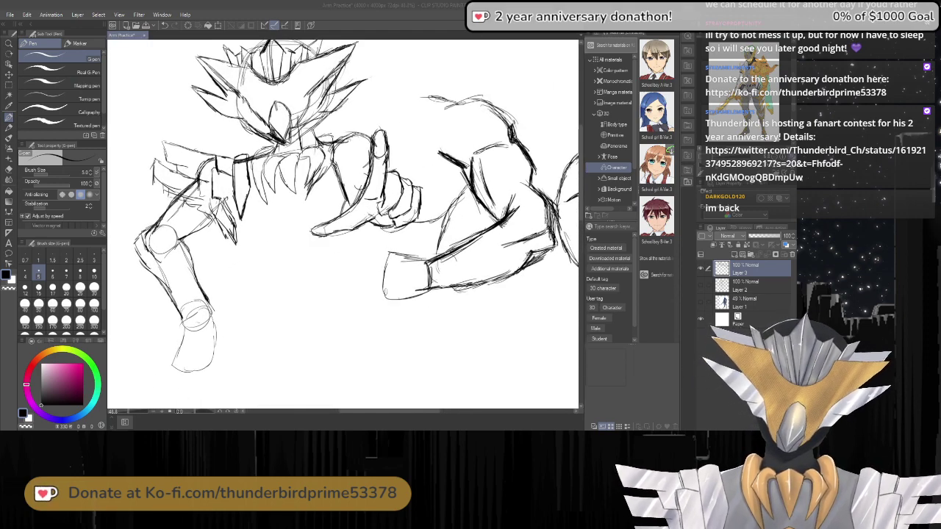
left_click(279, 212)
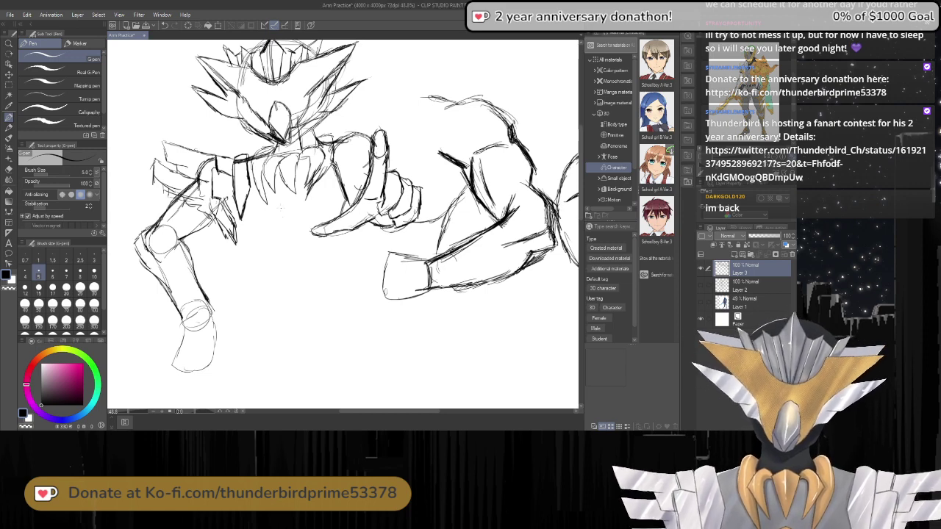
mouse_move(279, 212)
left_mouse_down()
mouse_move(265, 234)
mouse_move(309, 227)
mouse_move(297, 277)
left_mouse_up()
left_click_drag(267, 231, 295, 282)
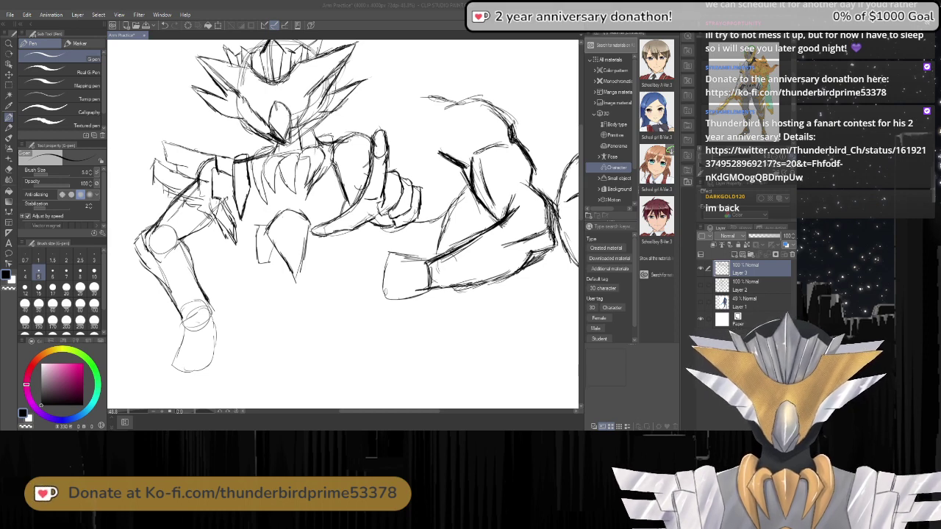
Draw both side edges of the torso and the lower chest-armour edges on either side of the pointed belly plate.
mouse_move(239, 208)
left_mouse_down()
mouse_move(236, 243)
mouse_move(250, 289)
mouse_move(279, 270)
left_mouse_up()
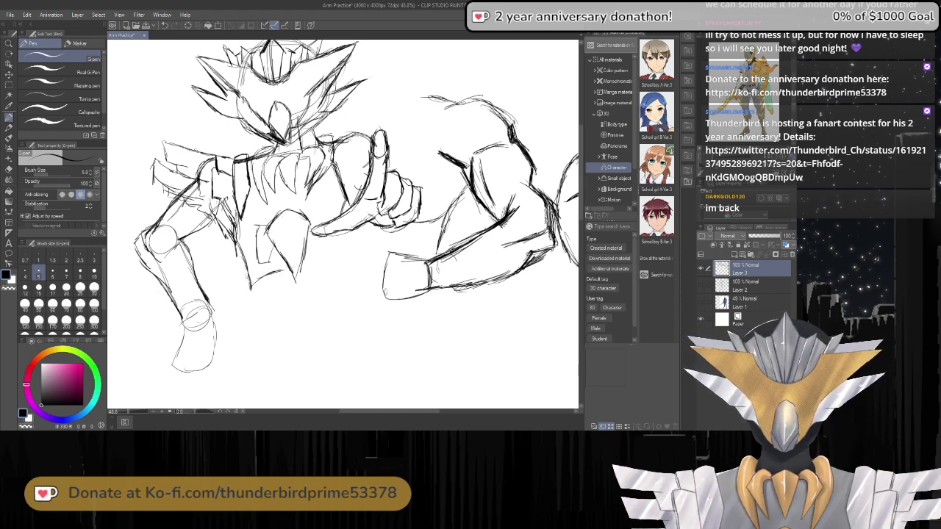
left_click_drag(298, 267, 326, 261)
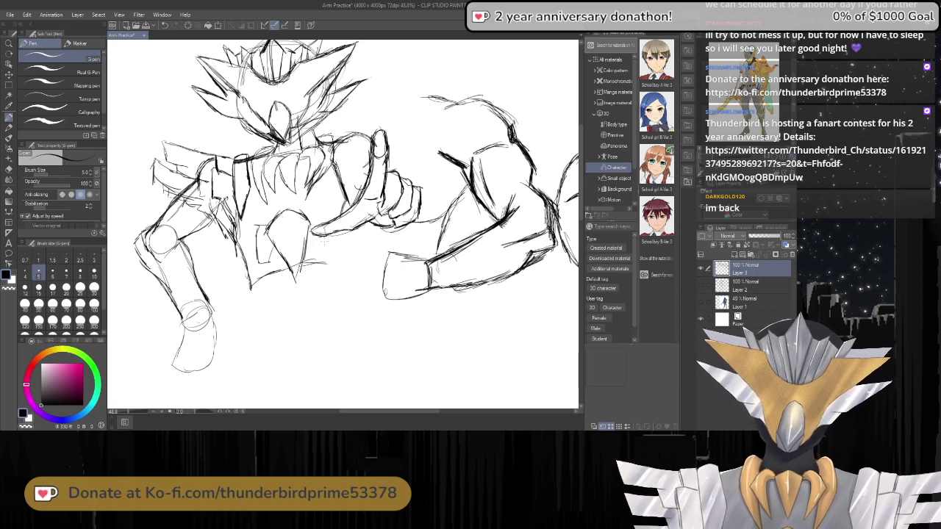
left_click_drag(350, 224, 337, 270)
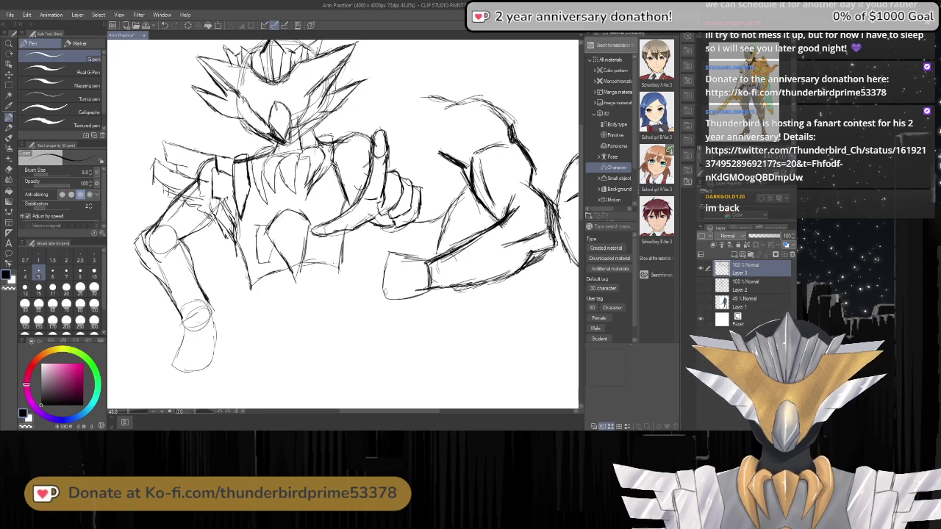
Select the helmeted figure's lowered forearm and hand with a rectangular selection.
scroll(302, 167, "down", 4)
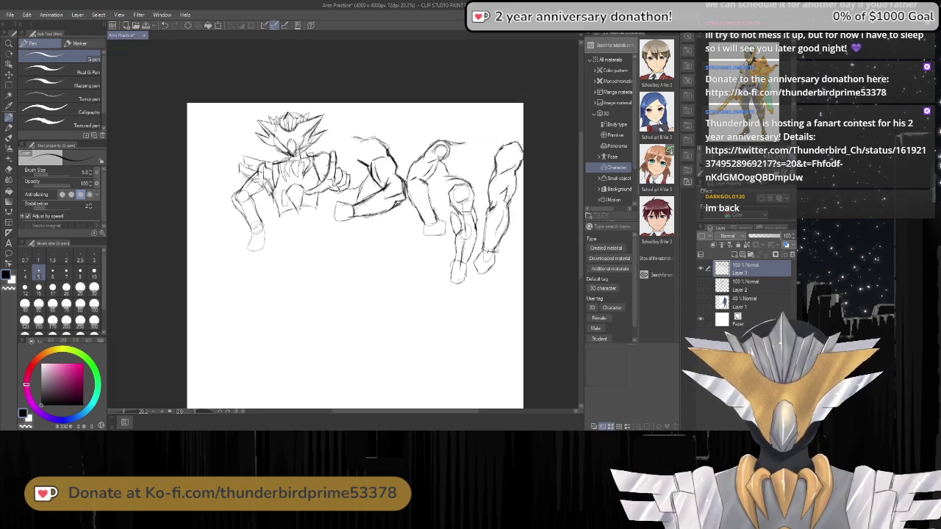
scroll(302, 158, "up", 4)
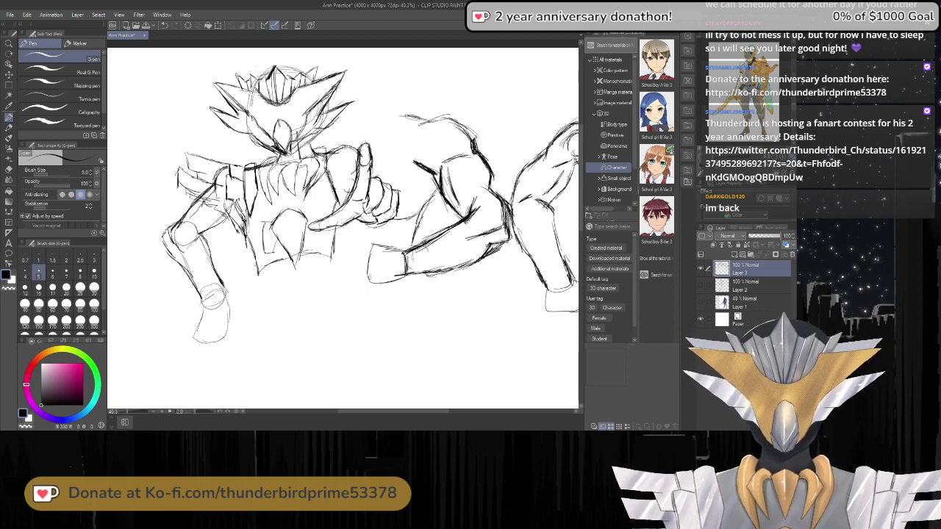
left_click(8, 86)
left_click_drag(155, 225, 241, 358)
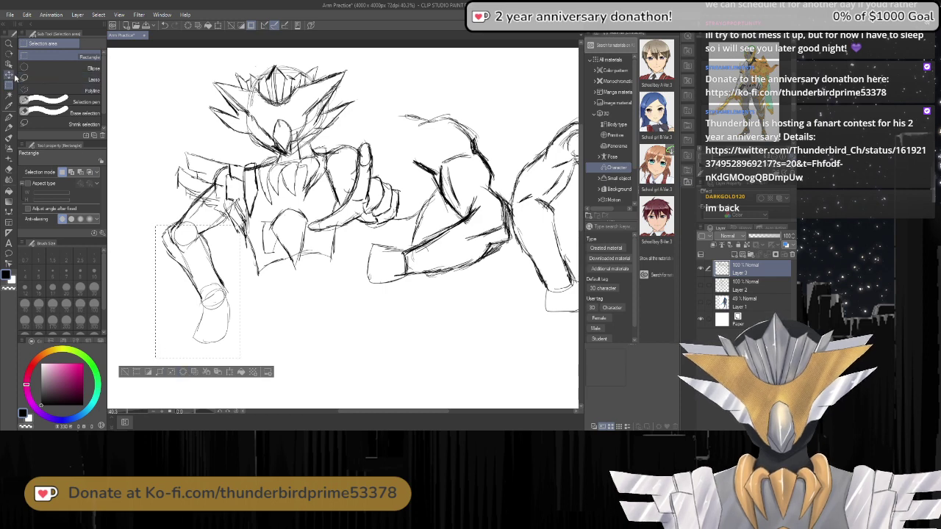
left_click(10, 56)
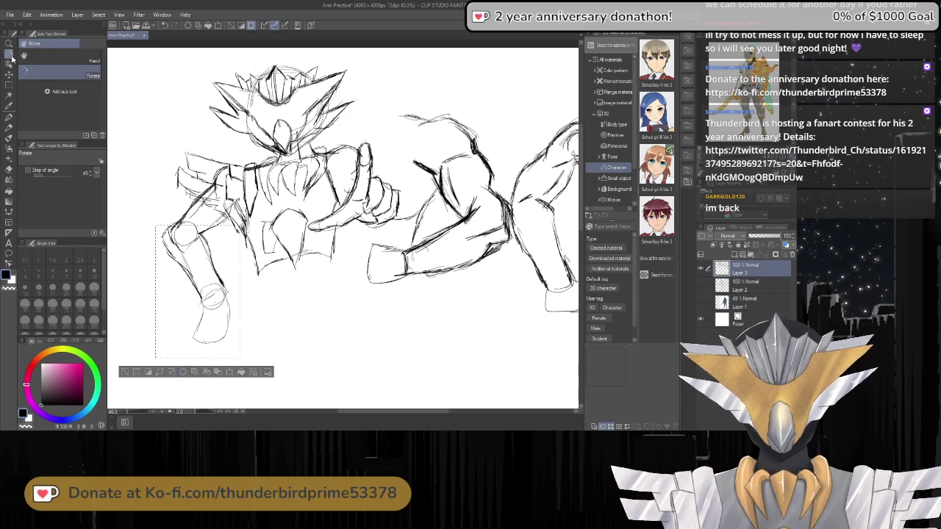
left_click_drag(266, 309, 215, 301)
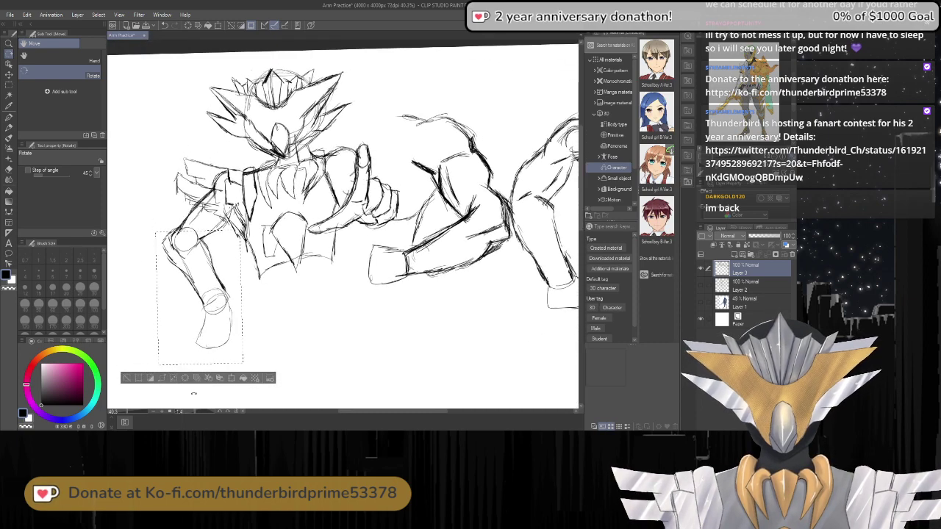
left_click(236, 412)
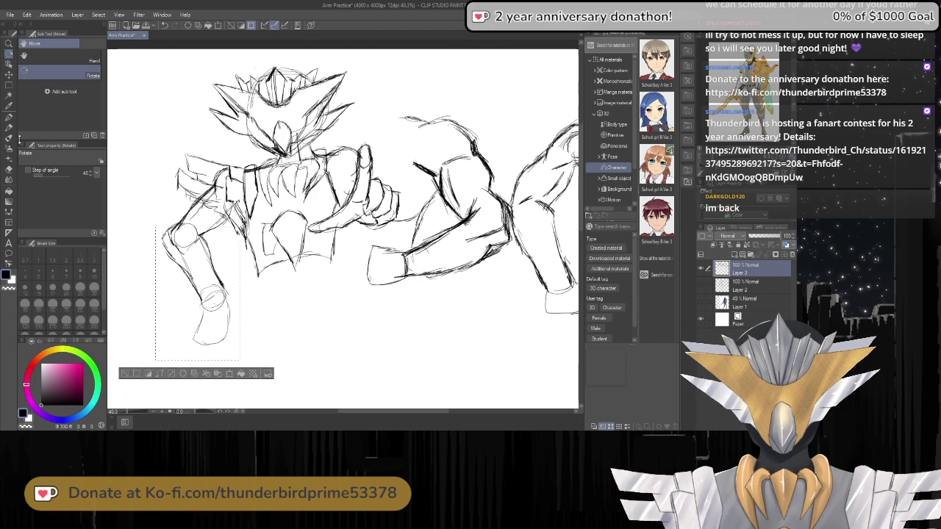
Rotate the selected forearm and hand inward toward the waist, reposition them at the elbow, and clear the selection.
left_click(8, 76)
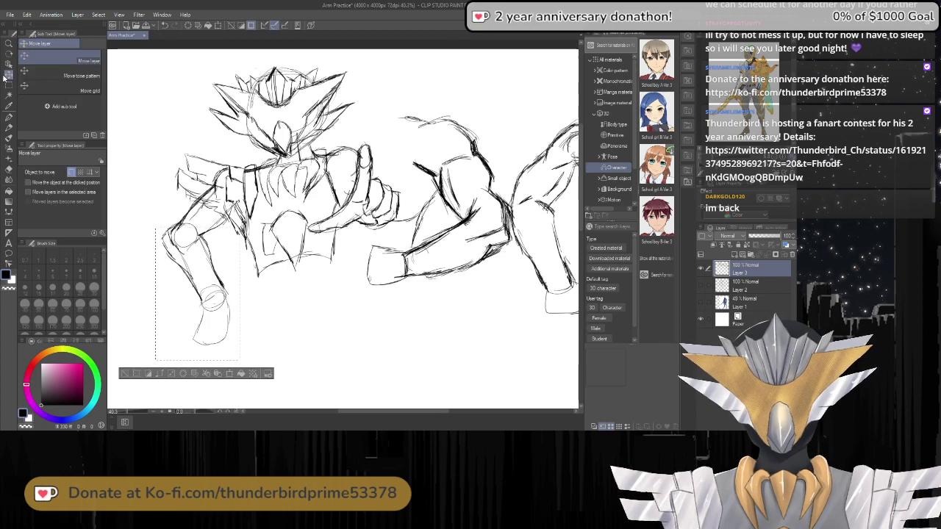
left_click(229, 374)
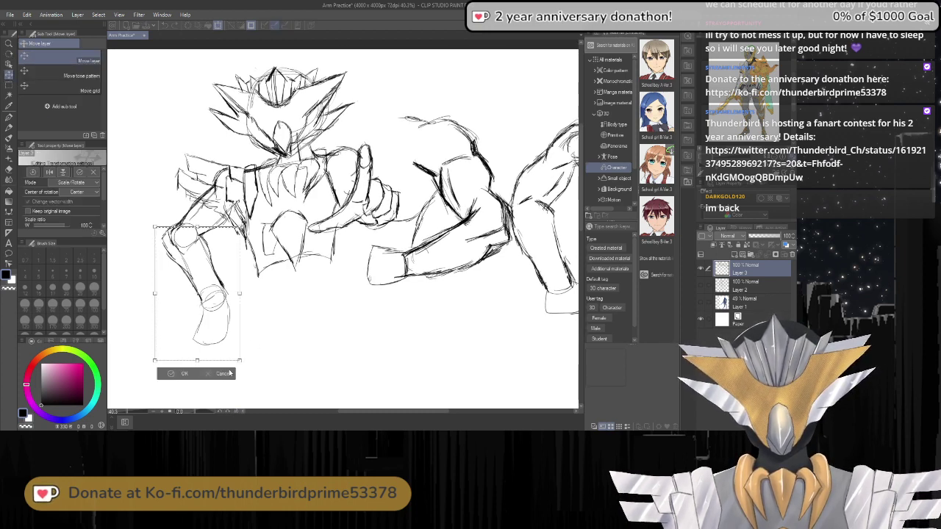
mouse_move(250, 303)
left_mouse_down()
mouse_move(253, 281)
mouse_move(242, 277)
mouse_move(281, 289)
mouse_move(273, 265)
mouse_move(246, 267)
mouse_move(279, 278)
mouse_move(293, 309)
mouse_move(263, 301)
left_mouse_up()
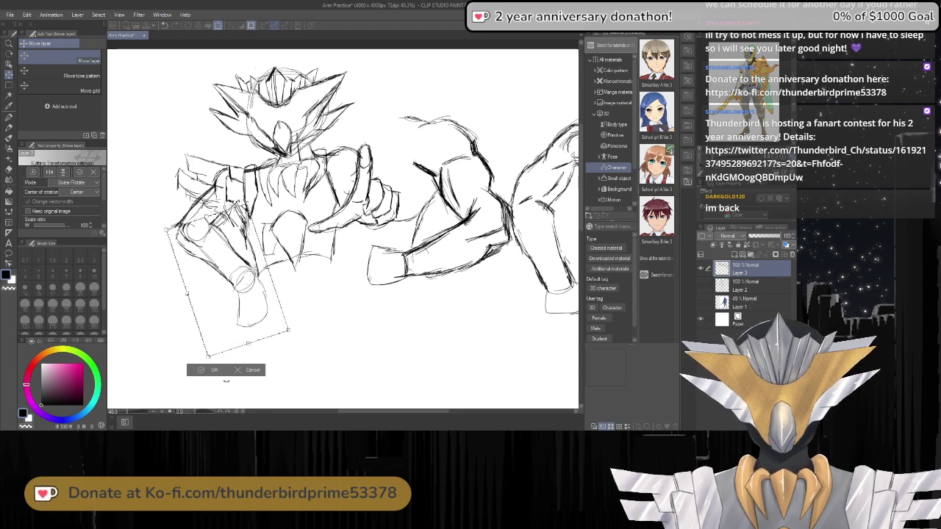
left_click(214, 371)
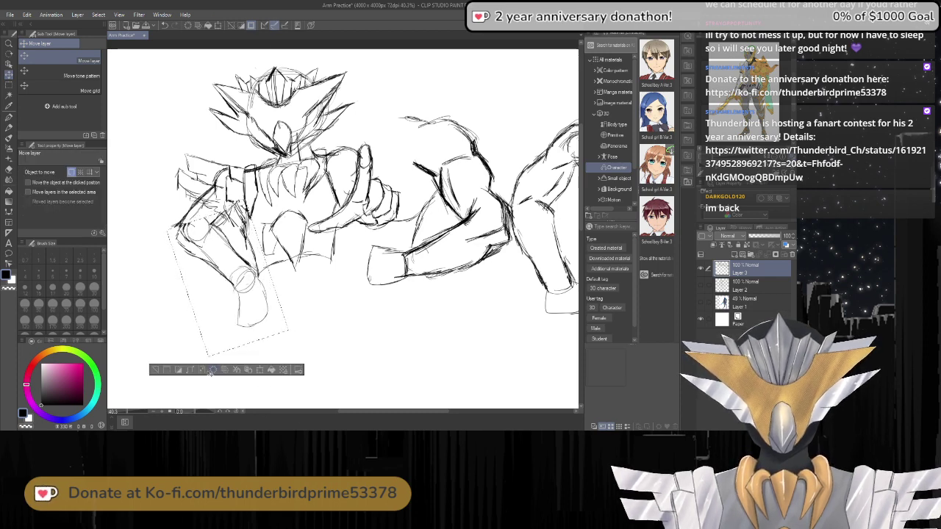
key("ctrl+d")
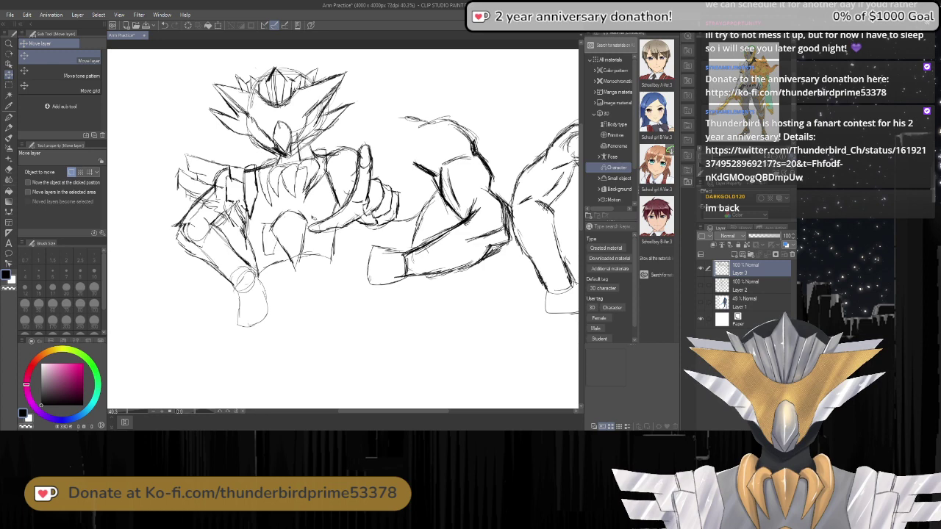
With the G-pen, extend the torso's side below the pointing hand and sketch the waistline and outer hip curve.
left_click(9, 118)
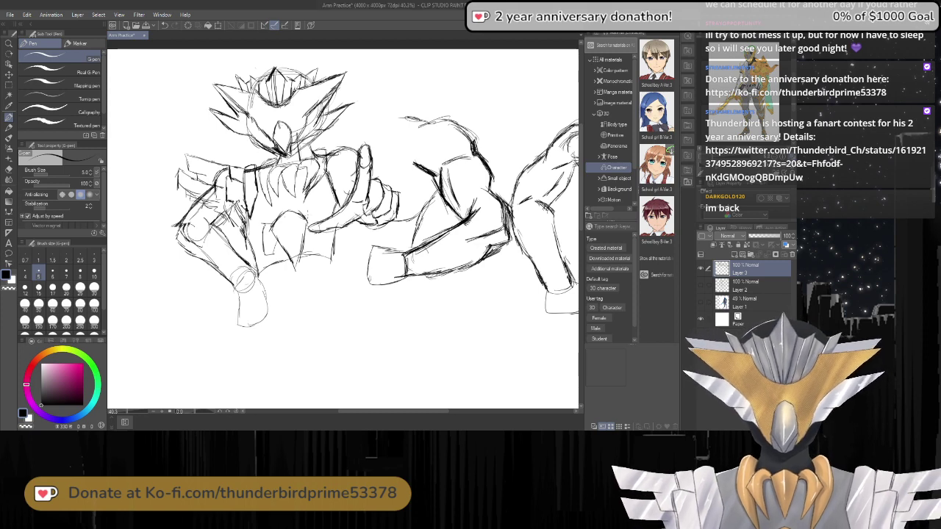
mouse_move(319, 213)
left_mouse_down()
mouse_move(316, 252)
mouse_move(307, 240)
left_mouse_up()
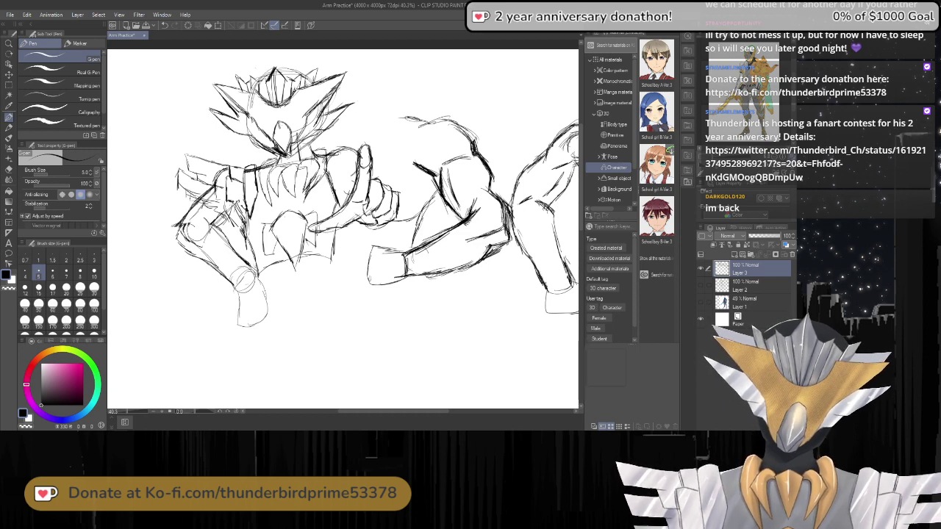
left_click_drag(337, 227, 331, 259)
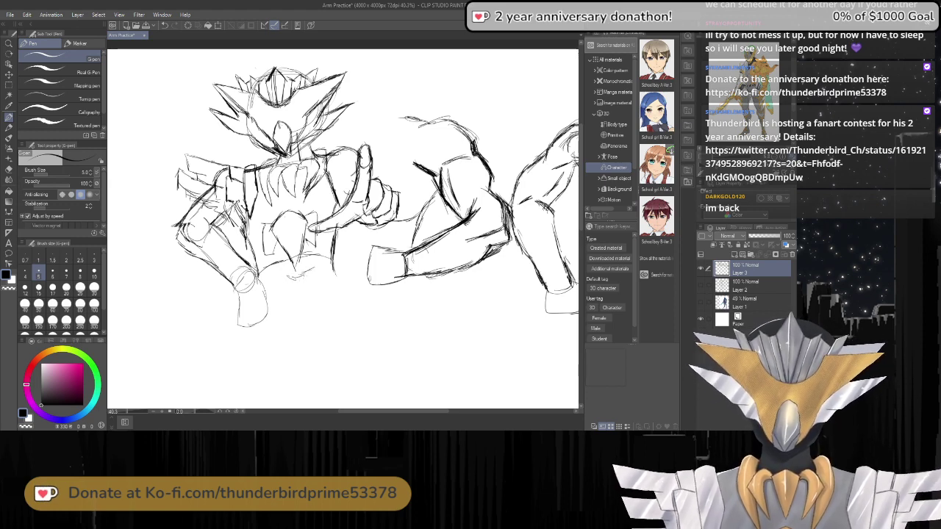
left_click_drag(296, 276, 330, 264)
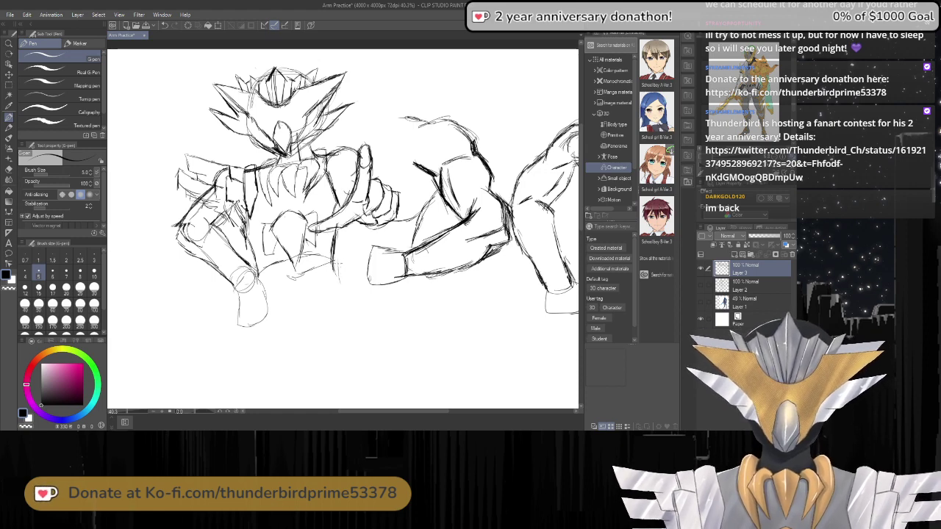
left_click_drag(337, 265, 346, 291)
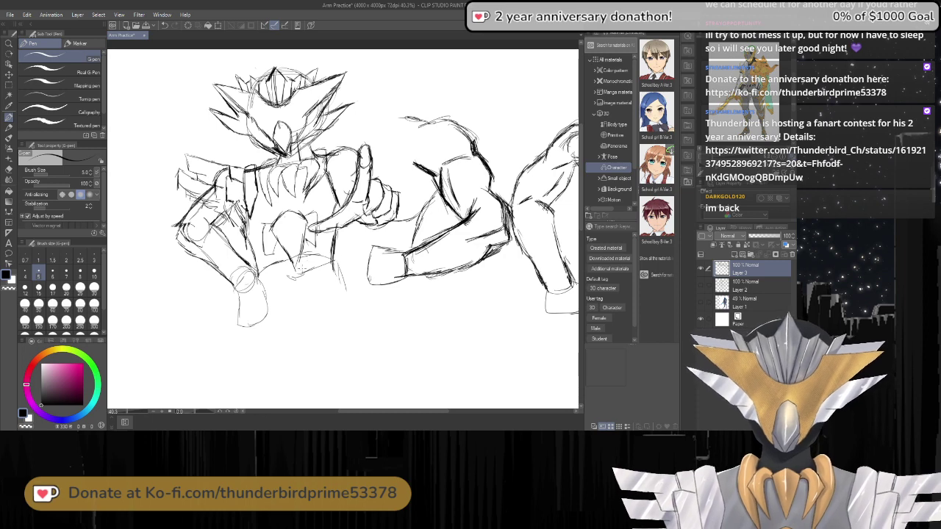
mouse_move(330, 258)
left_mouse_down()
mouse_move(258, 275)
mouse_move(342, 257)
left_mouse_up()
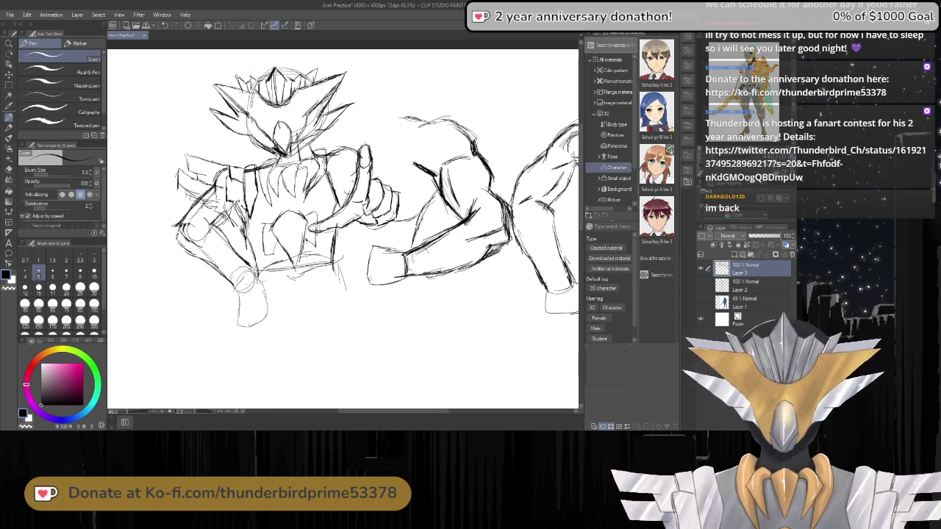
Try another stroke along the helmeted figure's waistline, and undo it together with the earlier waistline and outer hip curve strokes.
left_click_drag(265, 277, 339, 268)
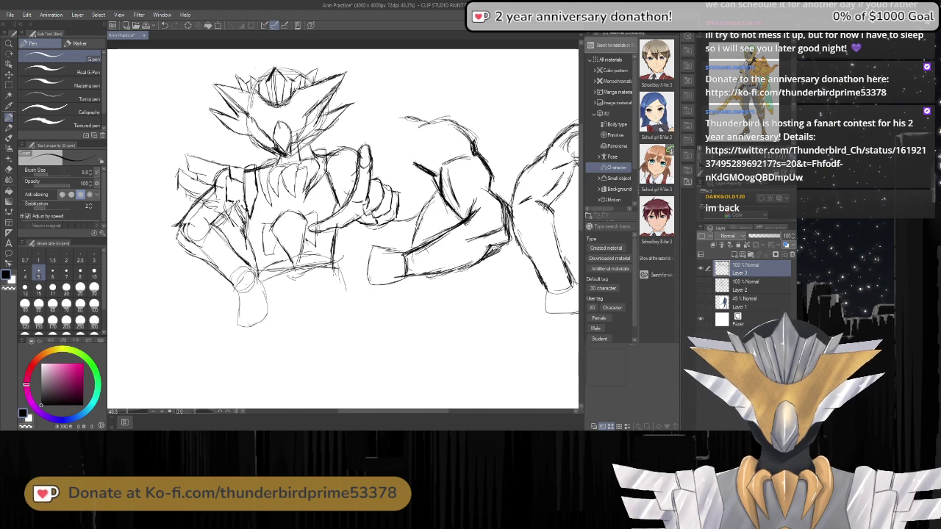
key("ctrl+z")
key("ctrl+z")
key("ctrl+z")
key("ctrl+z")
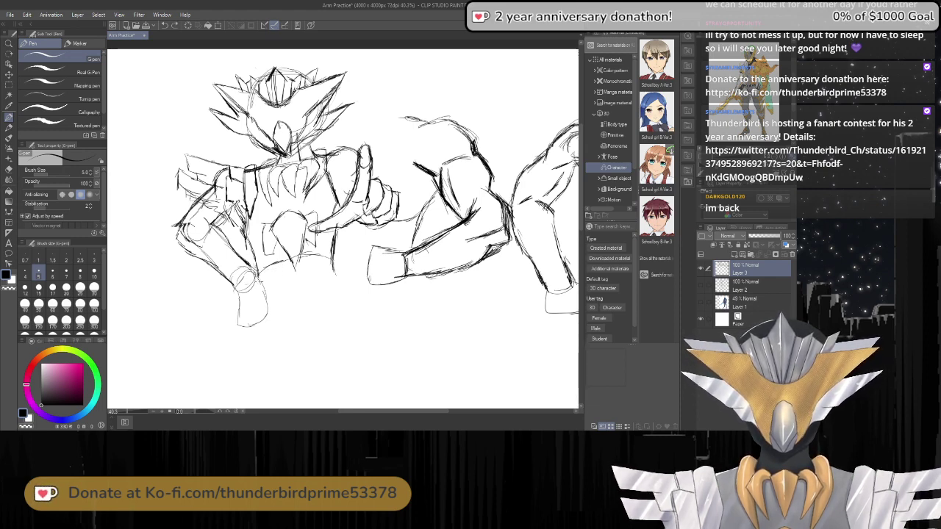
Sketch a curved waistband beneath the helmeted figure's torso and extend the outer hip lines downward on both sides.
mouse_move(258, 283)
left_mouse_down()
mouse_move(334, 272)
mouse_move(341, 288)
mouse_move(341, 303)
mouse_move(267, 300)
left_mouse_up()
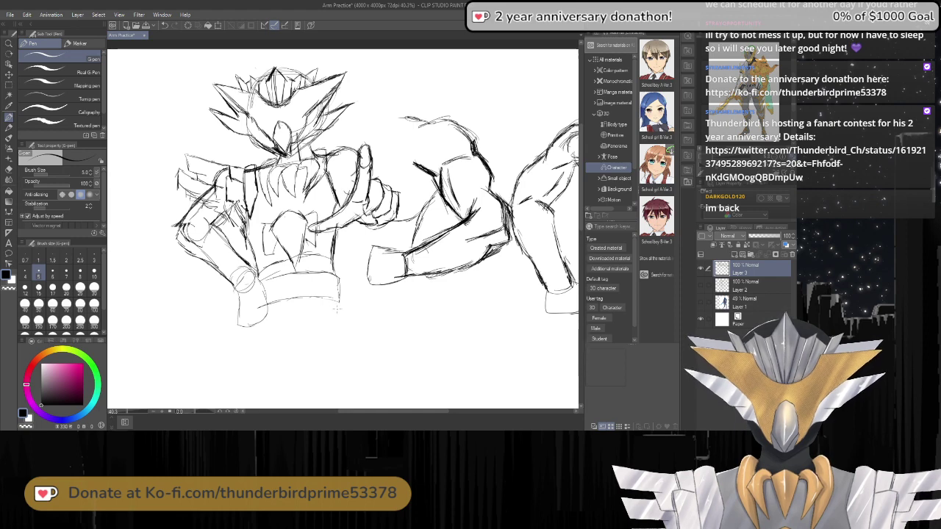
left_click_drag(342, 297, 359, 340)
left_click_drag(242, 316, 238, 360)
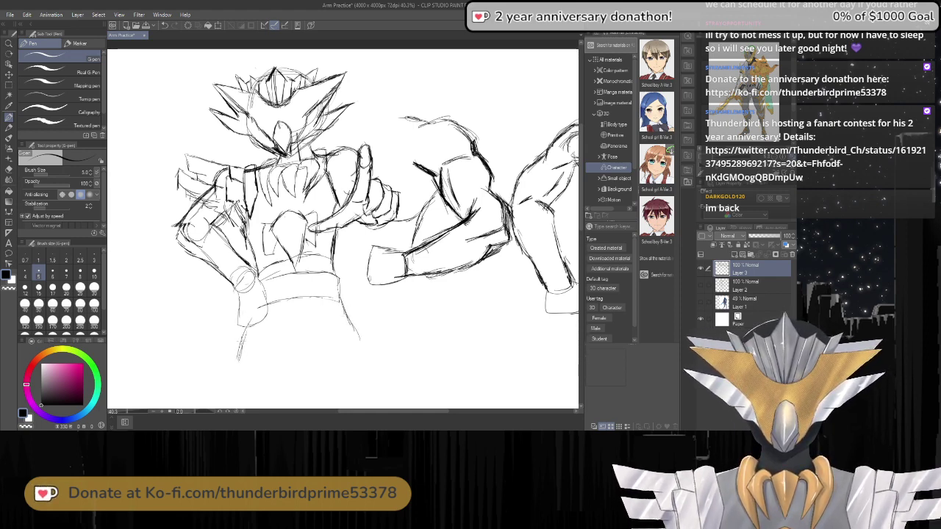
scroll(156, 234, "down", 5)
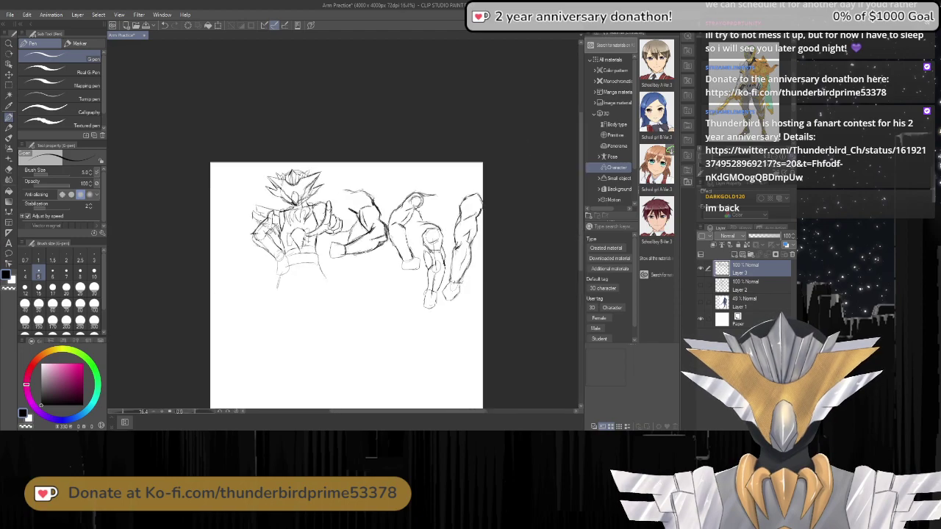
scroll(140, 247, "up", 4)
scroll(140, 246, "down", 1)
scroll(242, 162, "up", 5)
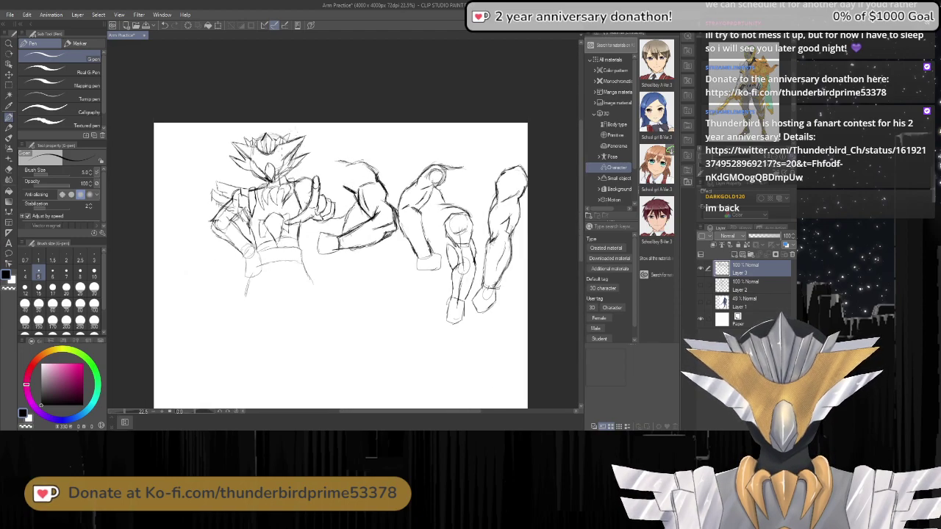
scroll(297, 257, "down", 4)
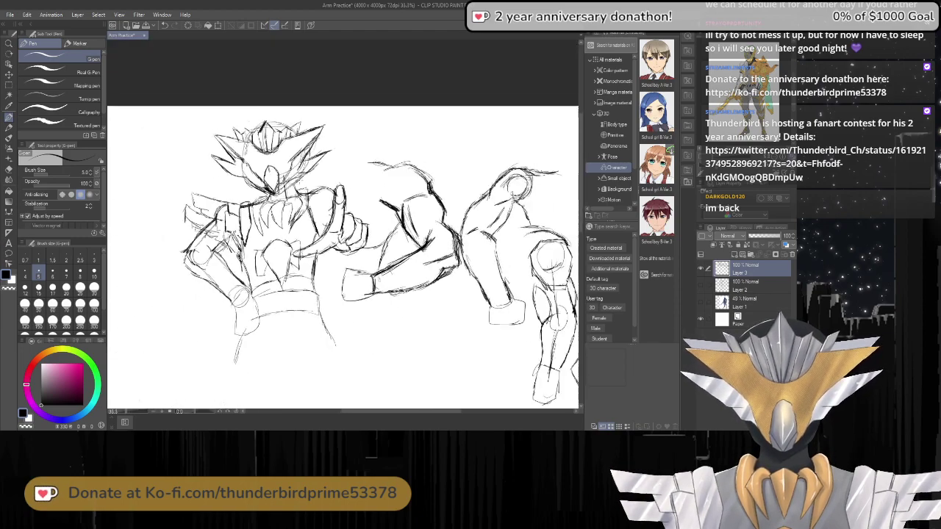
Sketch short strokes where the neck meets the shoulder of the armored figure's raised arm.
scroll(308, 240, "up", 5)
scroll(296, 255, "down", 3)
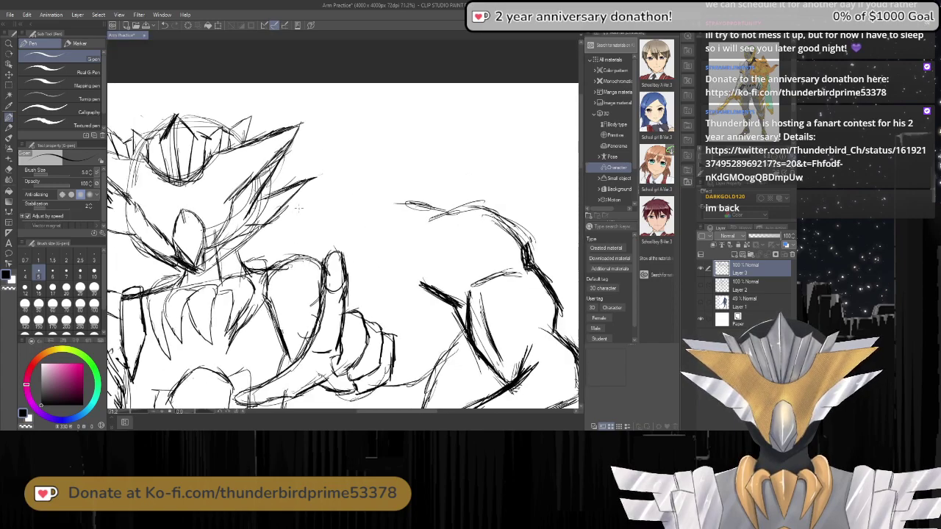
scroll(297, 221, "up", 3)
scroll(309, 235, "down", 2)
scroll(343, 224, "up", 3)
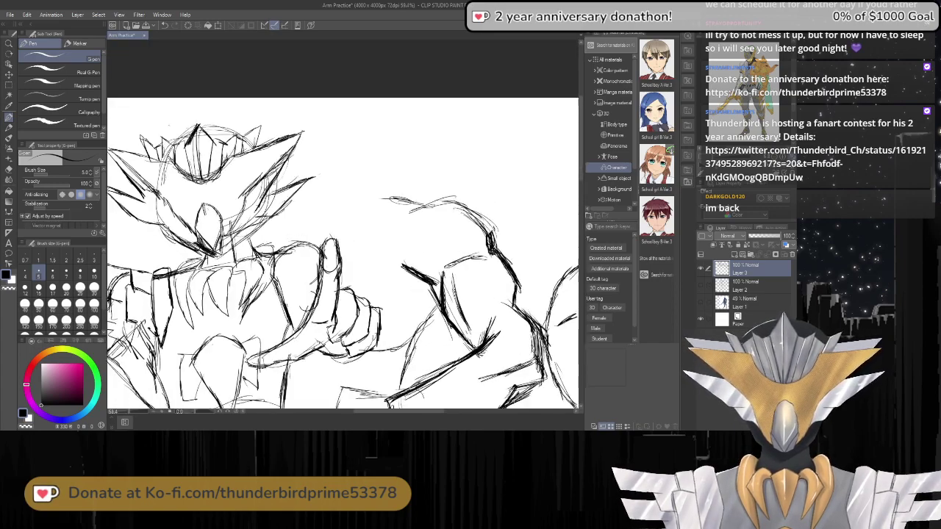
scroll(343, 224, "down", 1)
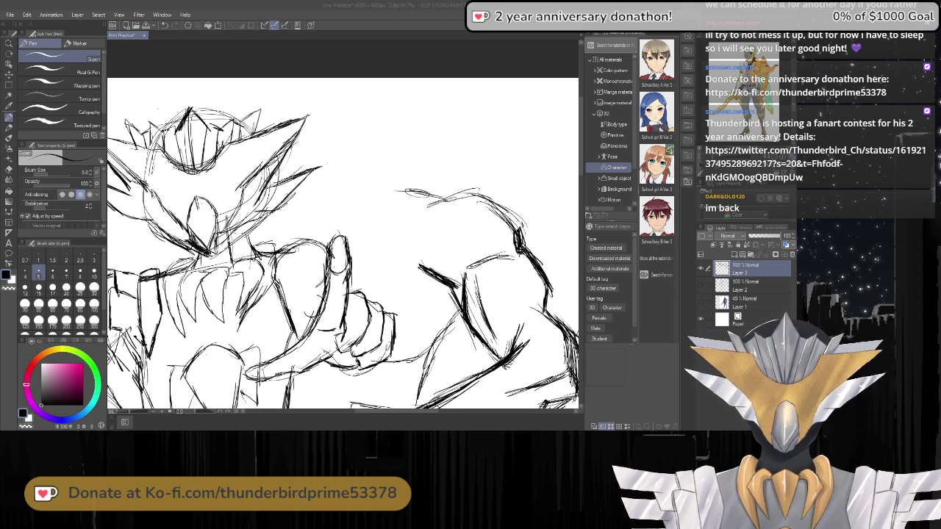
left_click_drag(252, 249, 269, 245)
left_click_drag(254, 247, 276, 240)
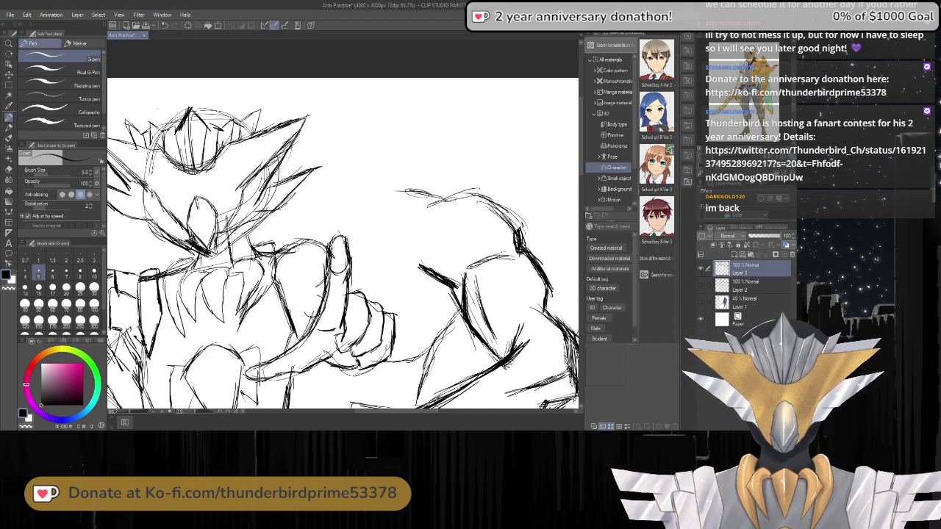
Sketch a curved shoulder plate from the neck over the raised arm, ending in an angular tip behind the pointing finger.
scroll(495, 293, "down", 3)
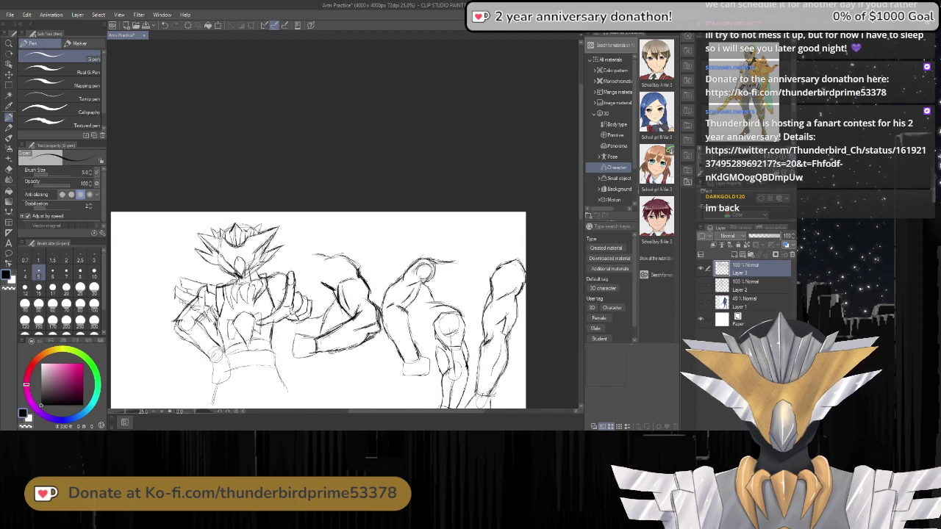
scroll(264, 280, "down", 2)
scroll(197, 316, "up", 3)
scroll(172, 285, "up", 2)
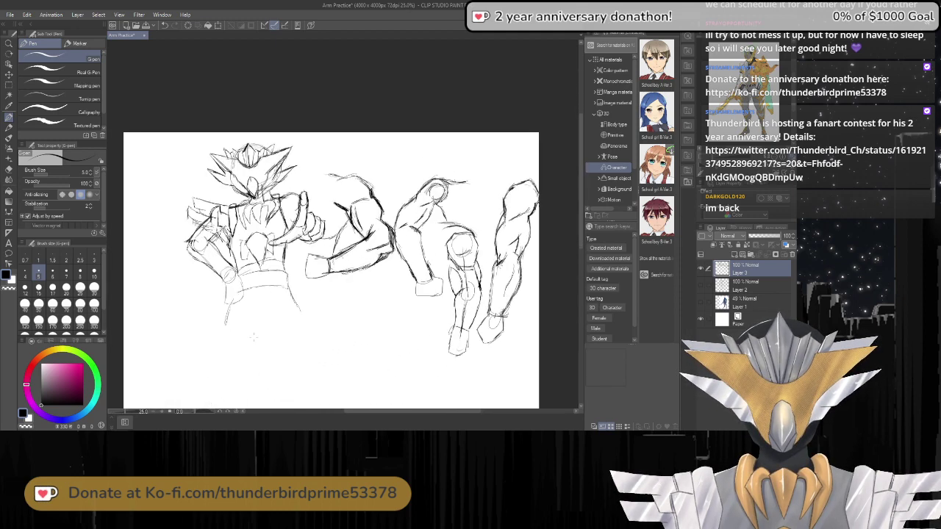
scroll(369, 195, "up", 2)
scroll(345, 190, "up", 3)
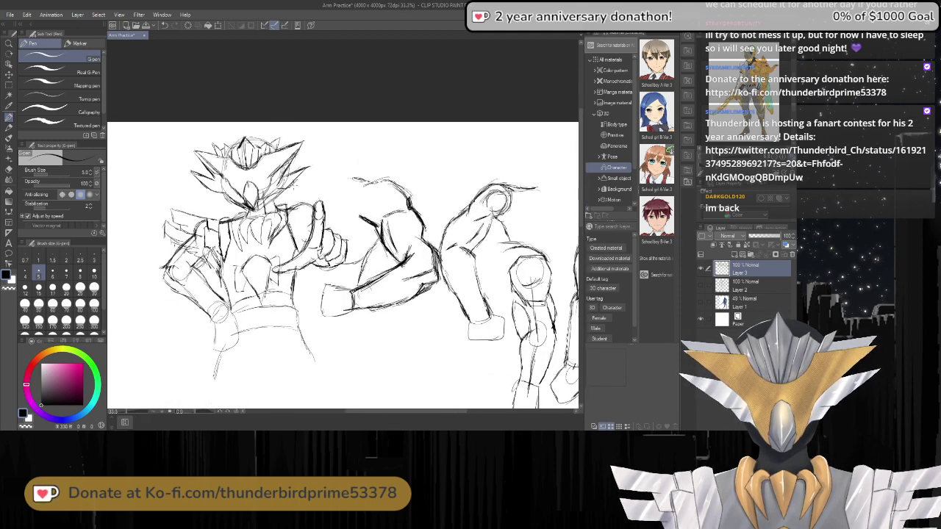
scroll(272, 200, "down", 2)
scroll(174, 286, "up", 1)
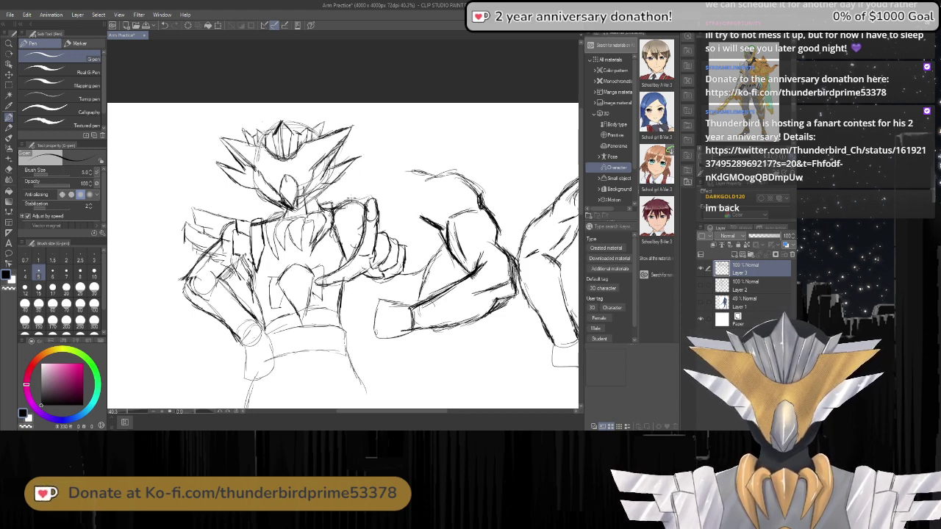
mouse_move(354, 195)
left_mouse_down()
mouse_move(365, 211)
mouse_move(375, 191)
left_mouse_up()
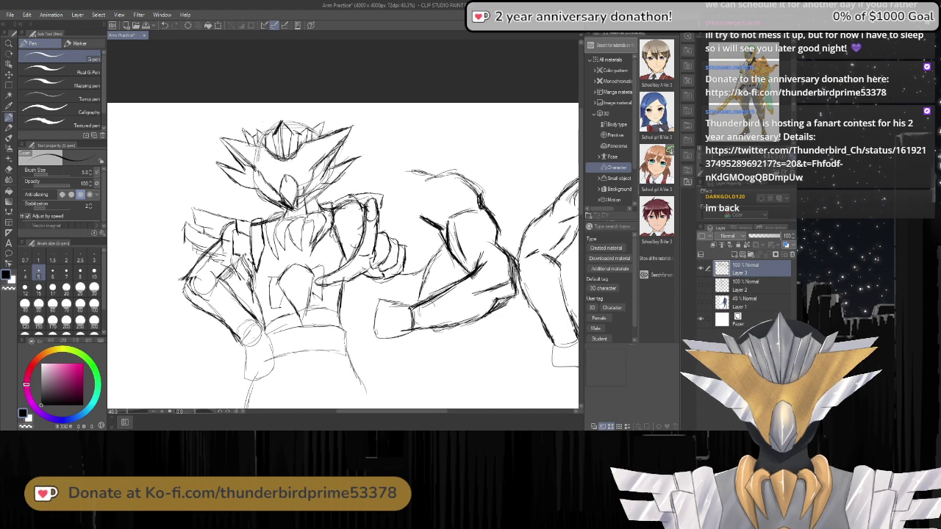
left_click_drag(377, 195, 333, 203)
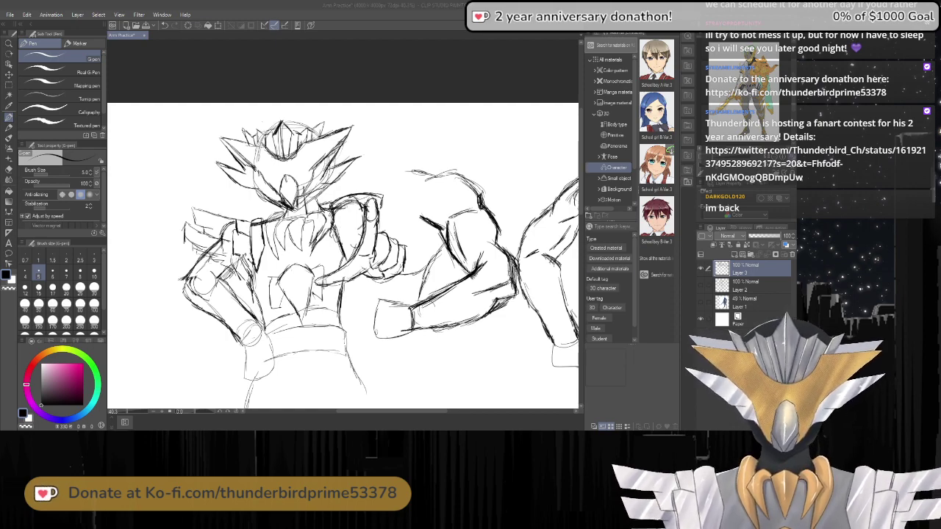
Erase the construction circle at the bent arm's elbow and darken the crease on the inner elbow.
scroll(174, 282, "up", 4)
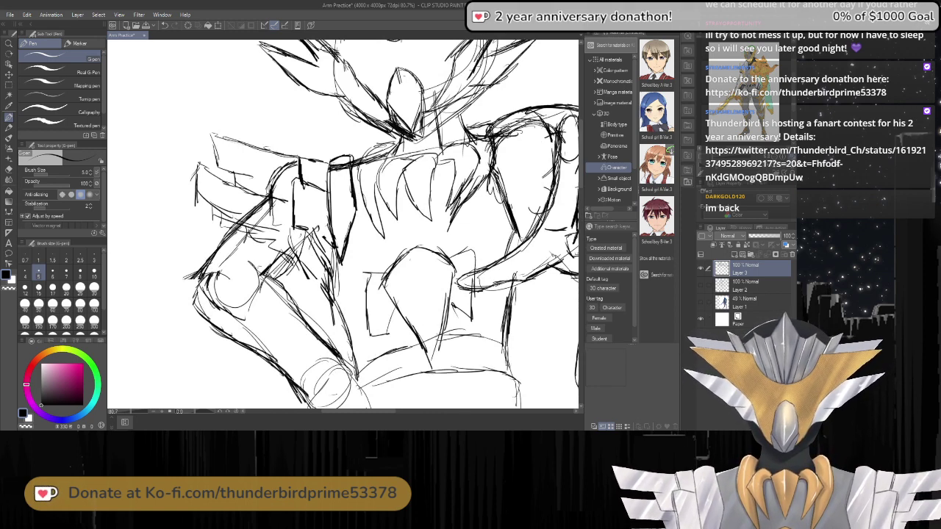
key("e")
mouse_move(210, 257)
left_mouse_down()
mouse_move(228, 287)
mouse_move(221, 298)
mouse_move(250, 316)
mouse_move(249, 288)
mouse_move(286, 323)
mouse_move(258, 338)
mouse_move(219, 294)
mouse_move(235, 265)
mouse_move(250, 261)
mouse_move(229, 261)
left_mouse_up()
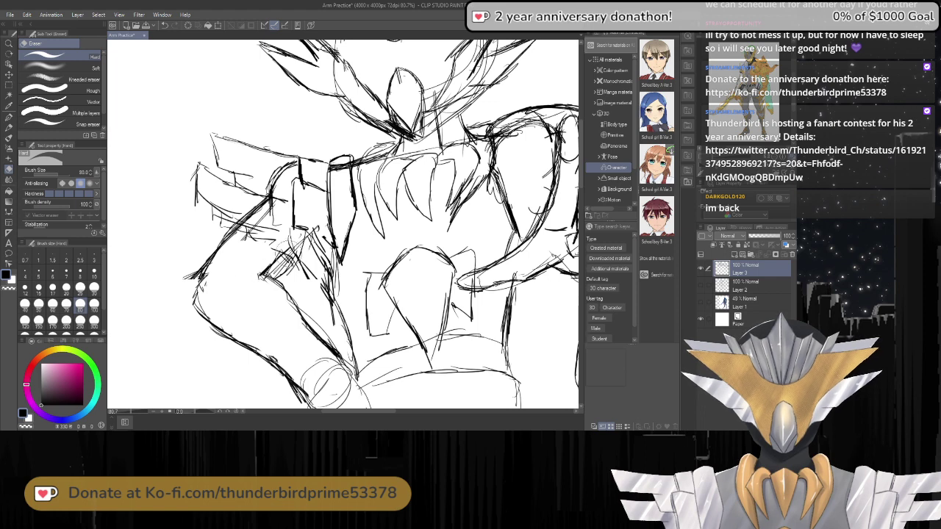
key("p")
left_click_drag(297, 260, 272, 281)
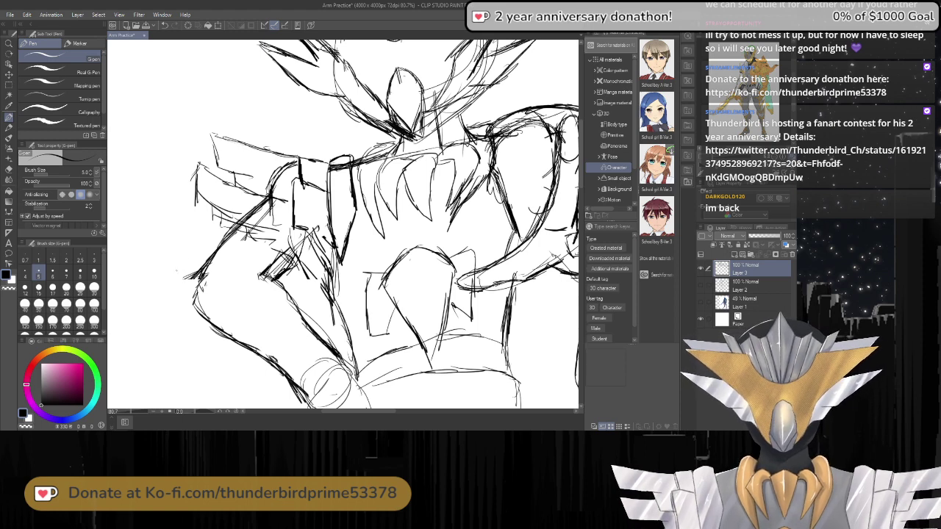
Try a jagged cuff across the bent arm's elbow, with a curved forearm edge and long blades pointing outward.
mouse_move(165, 262)
left_mouse_down()
mouse_move(179, 287)
mouse_move(193, 258)
mouse_move(197, 270)
mouse_move(225, 261)
mouse_move(228, 287)
mouse_move(254, 270)
mouse_move(265, 285)
left_mouse_up()
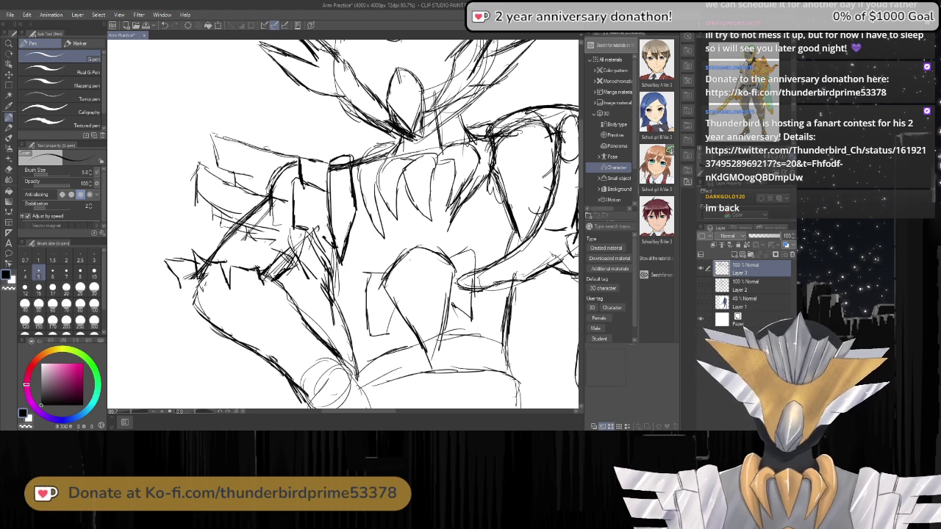
left_click_drag(277, 276, 281, 285)
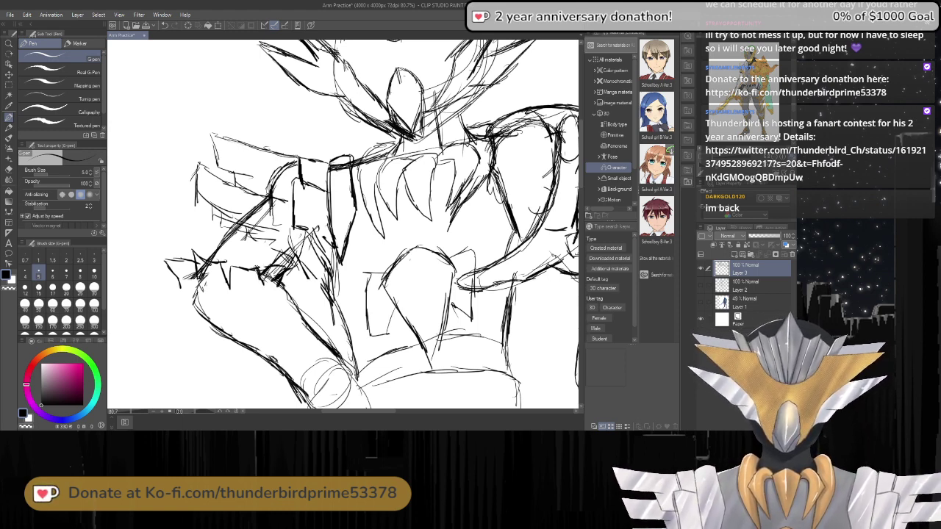
mouse_move(286, 293)
left_mouse_down()
mouse_move(278, 304)
mouse_move(185, 290)
mouse_move(224, 321)
mouse_move(184, 294)
mouse_move(201, 318)
mouse_move(234, 299)
left_mouse_up()
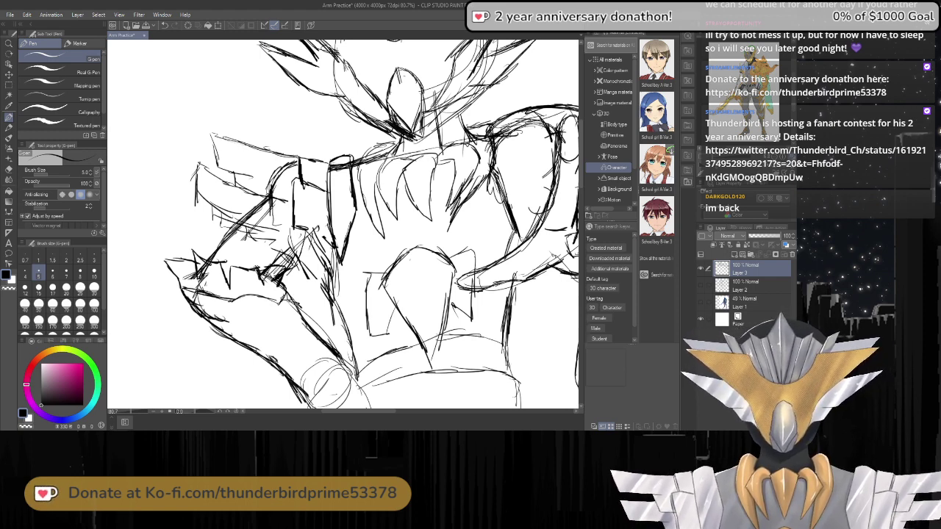
mouse_move(294, 319)
left_mouse_down()
mouse_move(179, 328)
mouse_move(216, 315)
mouse_move(138, 287)
mouse_move(205, 324)
left_mouse_up()
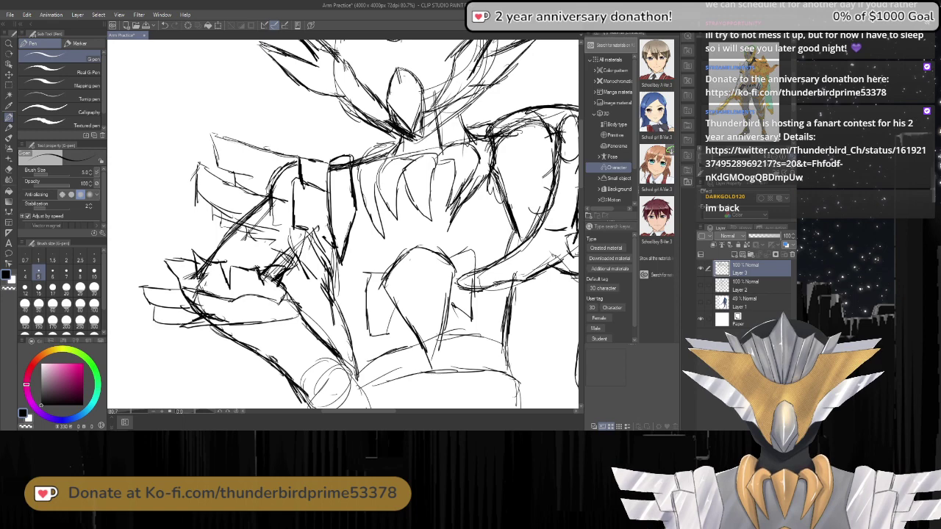
scroll(287, 257, "down", 6)
scroll(345, 243, "up", 3)
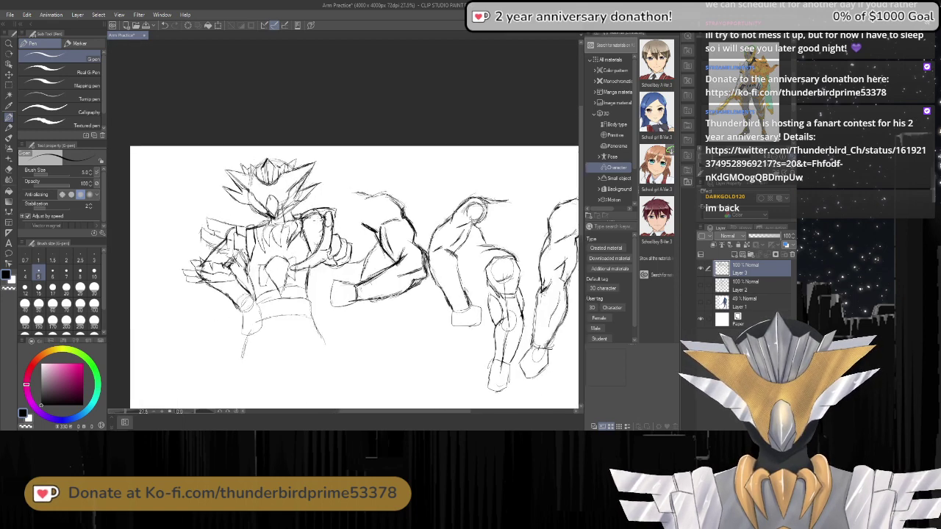
scroll(244, 281, "down", 1)
scroll(244, 282, "up", 3)
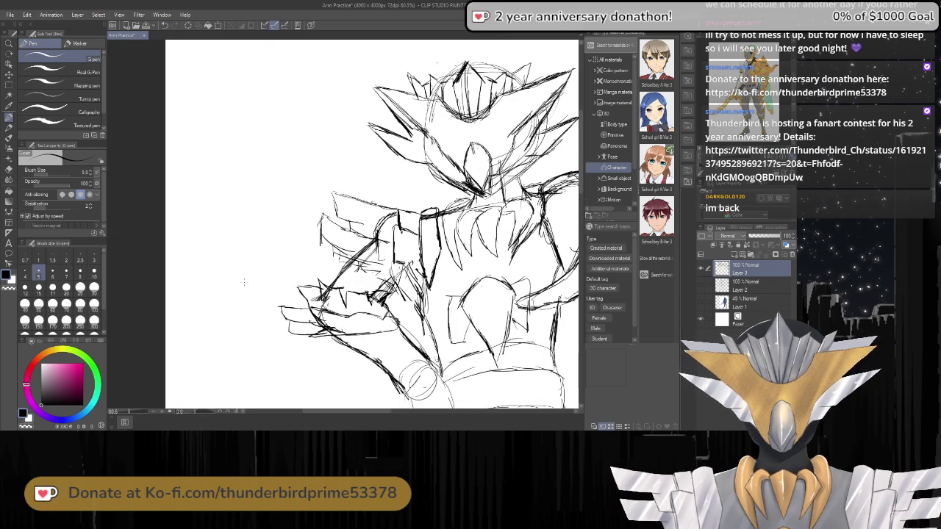
Undo the jagged cuff, the forearm edge and the long blades drawn at the bent elbow.
key("ctrl+z")
key("ctrl+z")
key("ctrl+z")
key("ctrl+z")
key("ctrl+z")
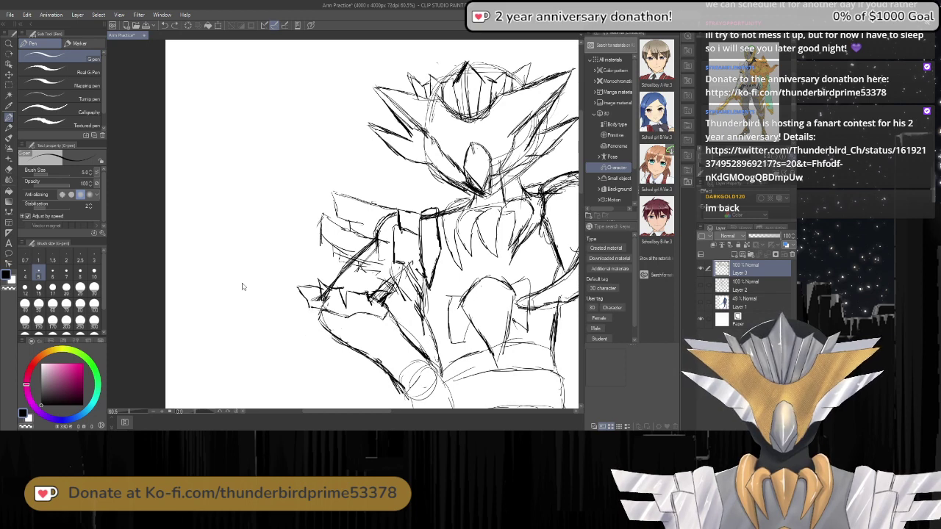
key("ctrl+z")
key("ctrl+z")
key("ctrl+z")
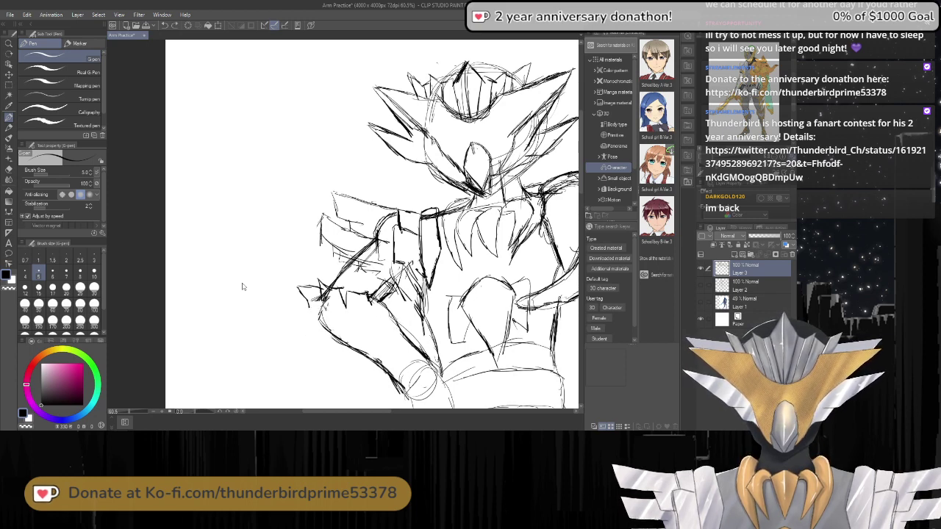
key("ctrl+z")
key("ctrl+z")
key("ctrl+z")
key("ctrl+z")
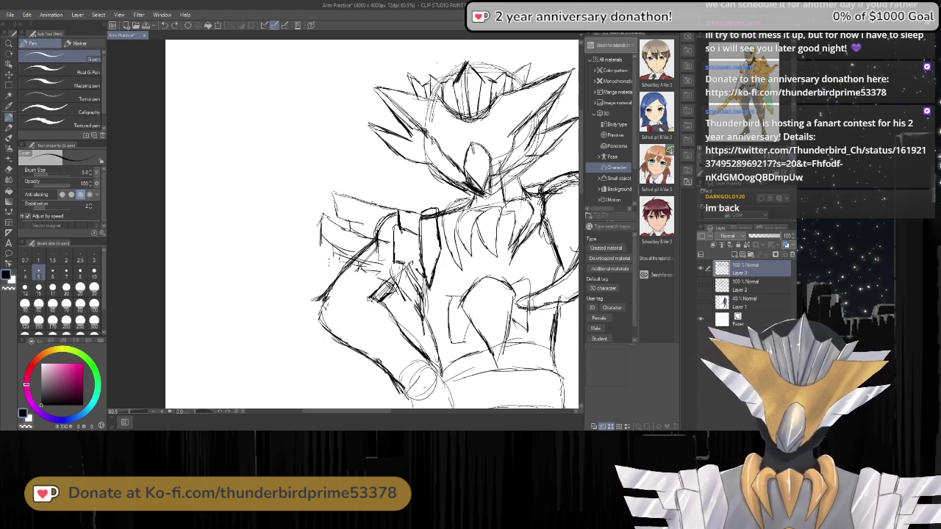
Sketch three angular blade shapes fanning outward from the bent arm's elbow.
mouse_move(325, 269)
left_mouse_down()
mouse_move(338, 283)
mouse_move(319, 283)
mouse_move(328, 294)
mouse_move(289, 286)
mouse_move(309, 313)
mouse_move(285, 310)
mouse_move(291, 336)
mouse_move(335, 325)
left_mouse_up()
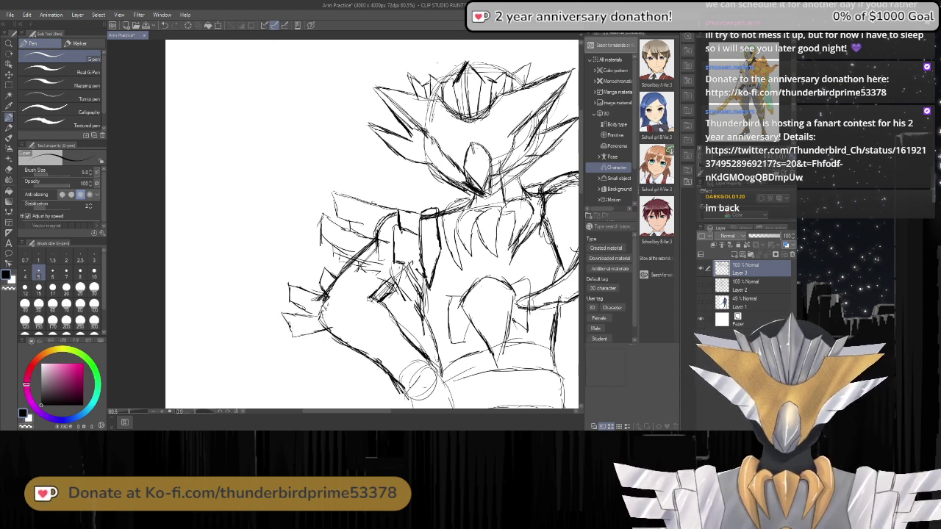
scroll(323, 315, "down", 3)
scroll(342, 304, "up", 1)
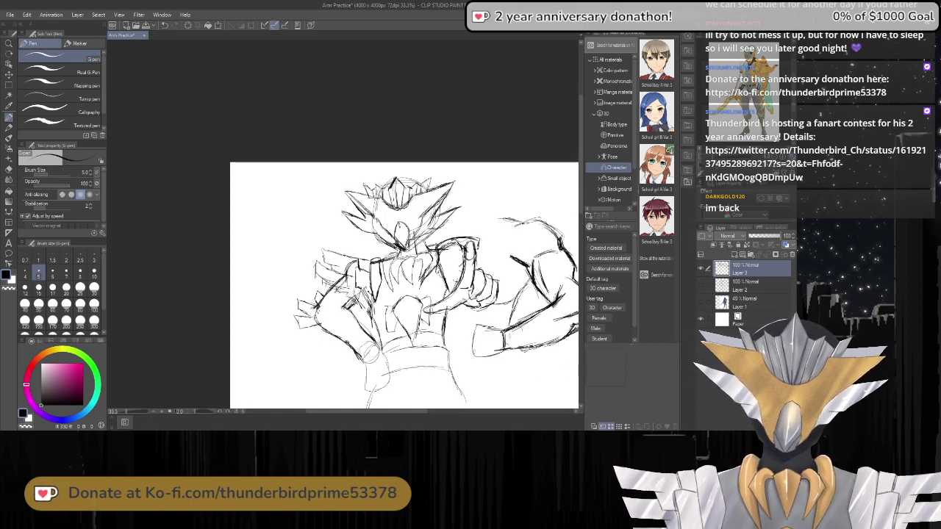
Draw the curved guard edges across the forearm below the elbow and a jagged edge on the upper arm above it.
scroll(331, 314, "up", 5)
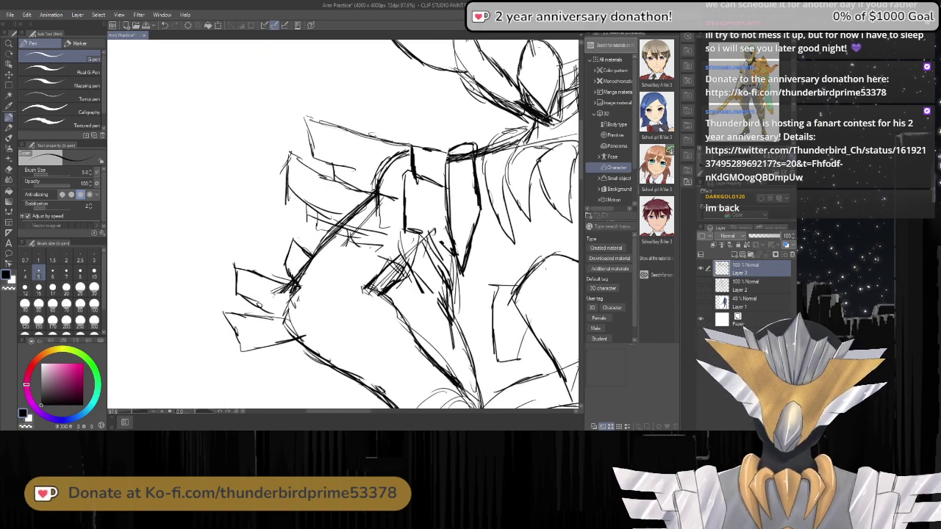
mouse_move(296, 292)
left_mouse_down()
mouse_move(273, 295)
mouse_move(325, 304)
mouse_move(360, 291)
mouse_move(392, 297)
mouse_move(366, 321)
mouse_move(312, 335)
left_mouse_up()
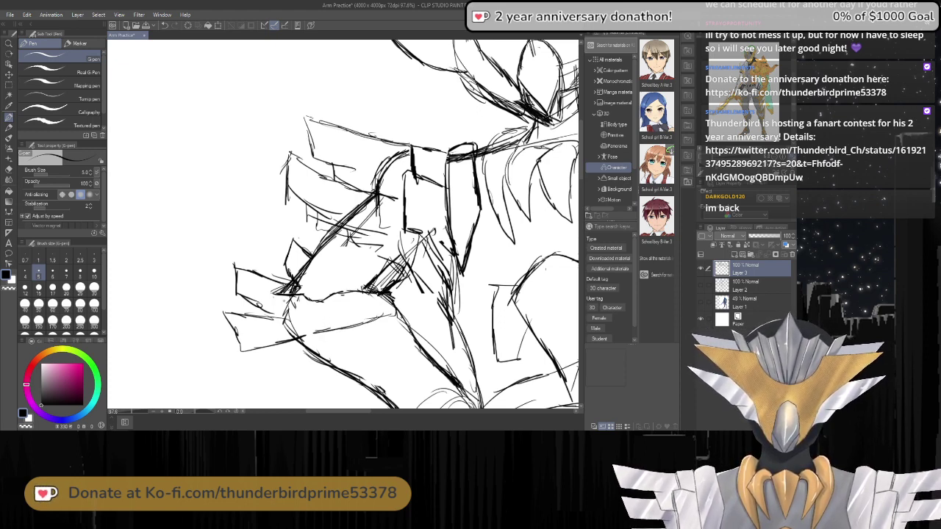
mouse_move(277, 293)
left_mouse_down()
mouse_move(271, 305)
mouse_move(317, 312)
mouse_move(270, 322)
mouse_move(296, 329)
mouse_move(281, 337)
mouse_move(353, 317)
left_mouse_up()
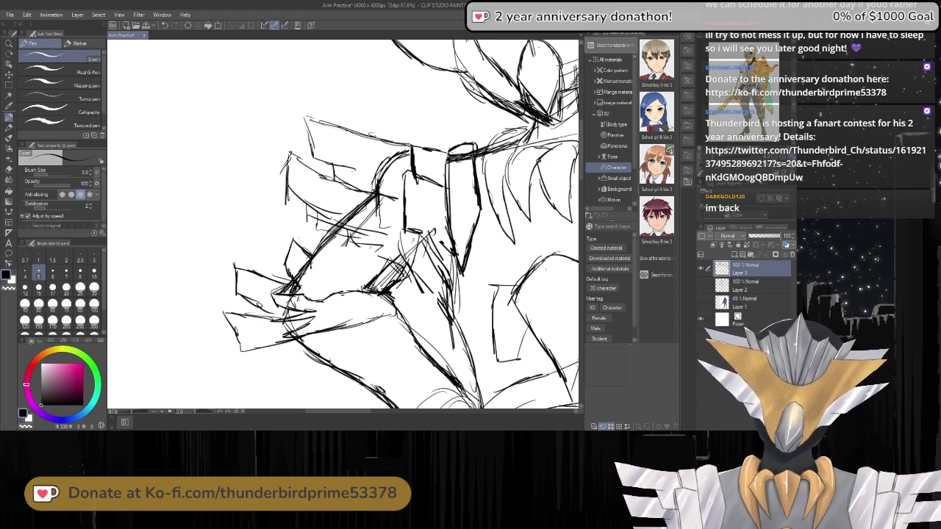
mouse_move(317, 249)
left_mouse_down()
mouse_move(334, 255)
mouse_move(334, 275)
mouse_move(388, 277)
mouse_move(379, 302)
left_mouse_up()
scroll(391, 284, "down", 3)
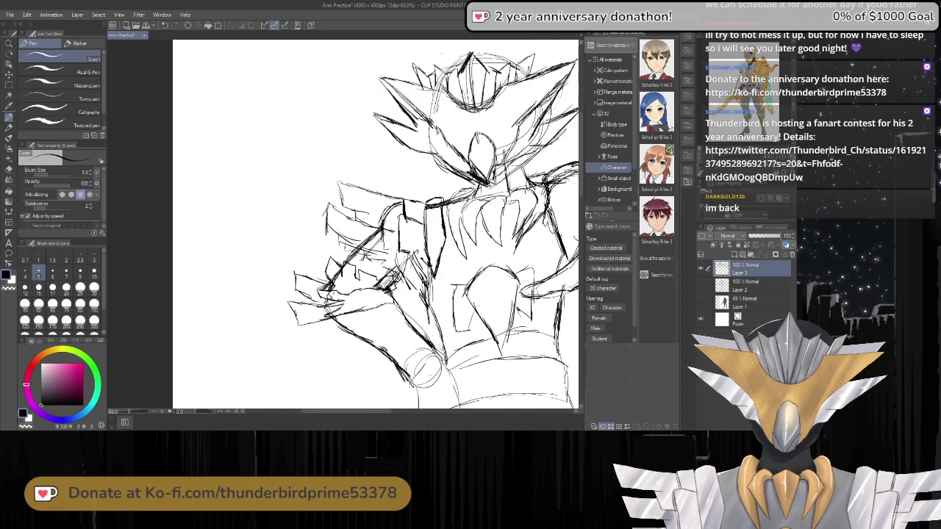
scroll(428, 332, "down", 2)
scroll(275, 273, "down", 2)
scroll(534, 316, "up", 2)
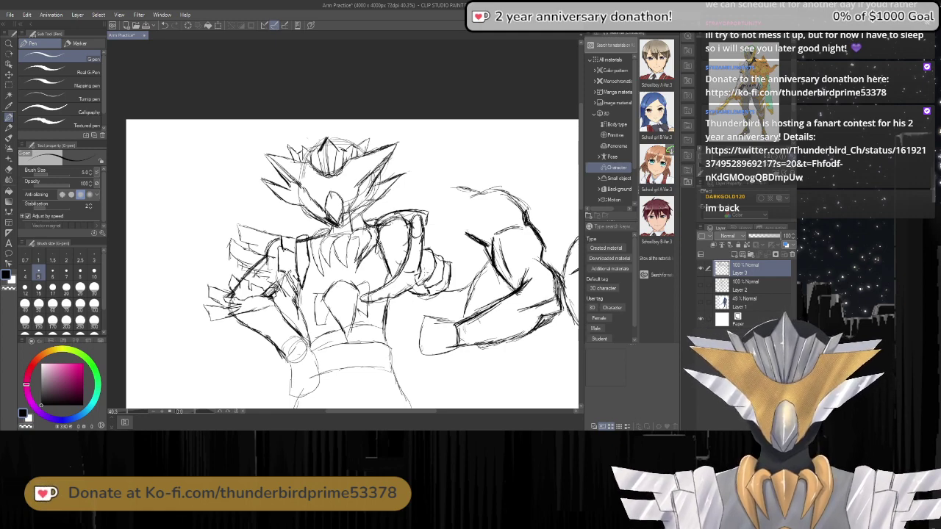
Add curved joint lines to divide the curled fingers of the pointing hand into segments.
scroll(331, 318, "up", 2)
scroll(491, 348, "down", 4)
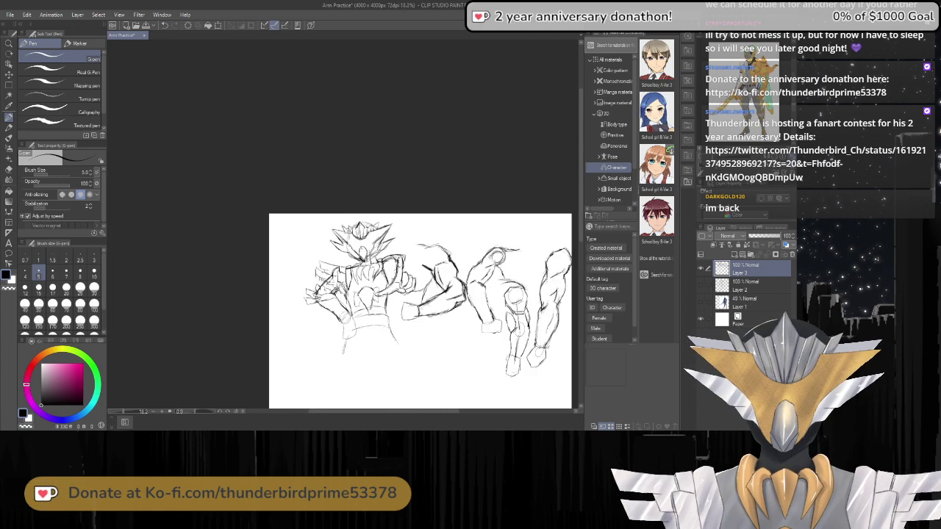
scroll(369, 251, "up", 3)
scroll(387, 285, "up", 3)
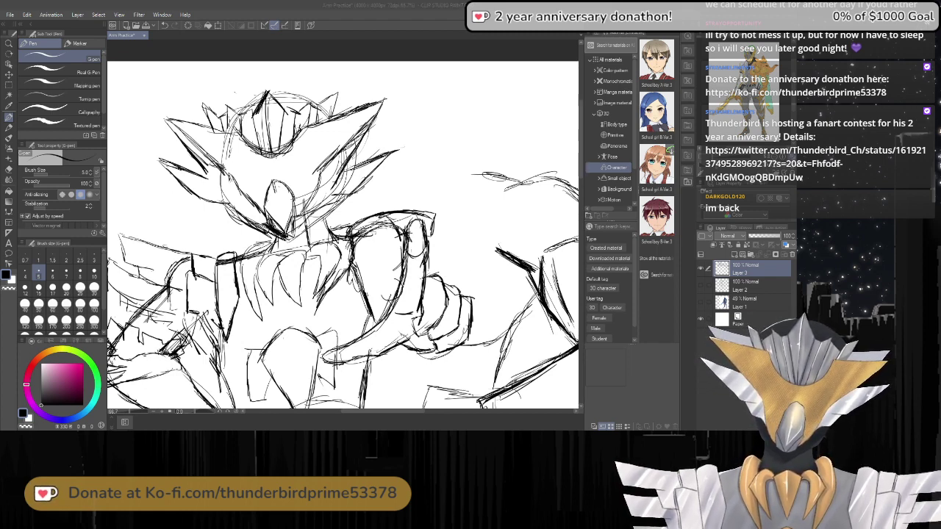
scroll(445, 294, "up", 2)
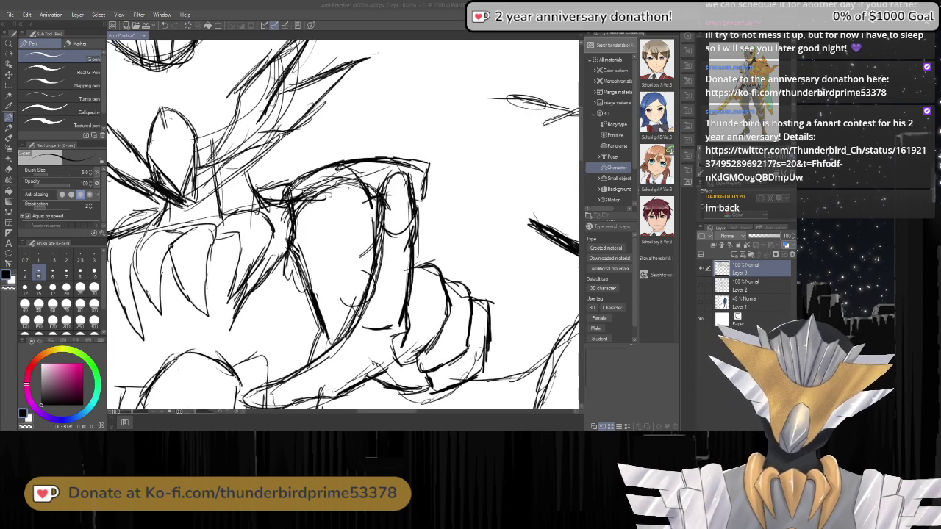
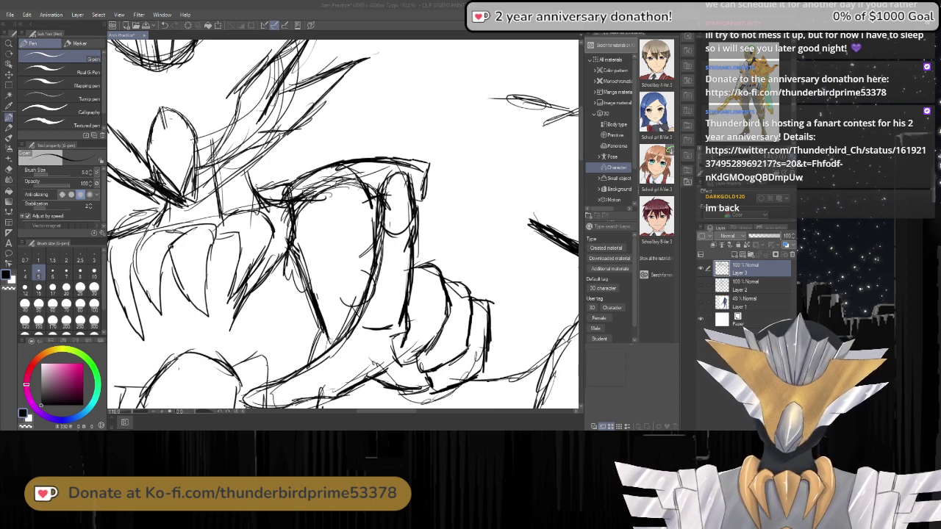
mouse_move(409, 300)
left_mouse_down()
mouse_move(438, 299)
mouse_move(417, 331)
mouse_move(446, 322)
left_mouse_up()
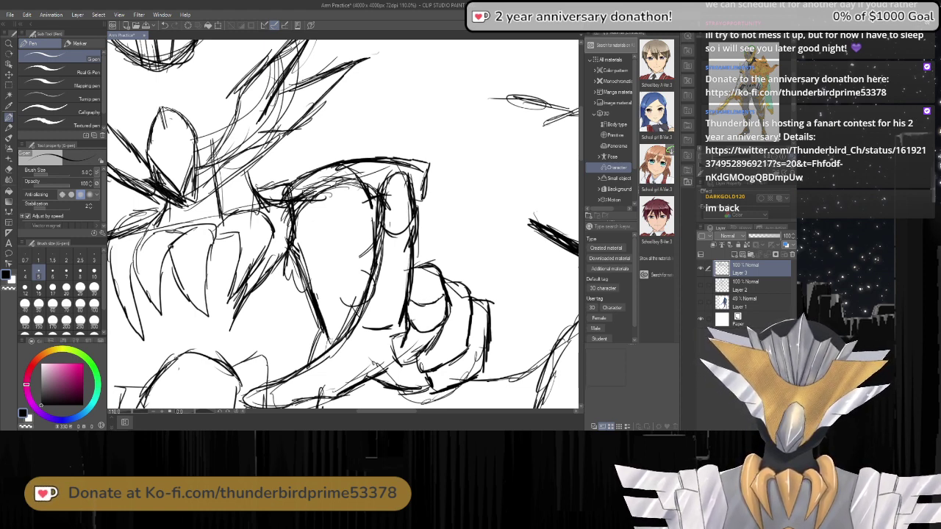
mouse_move(447, 327)
left_mouse_down()
mouse_move(475, 332)
mouse_move(457, 355)
mouse_move(478, 348)
left_mouse_up()
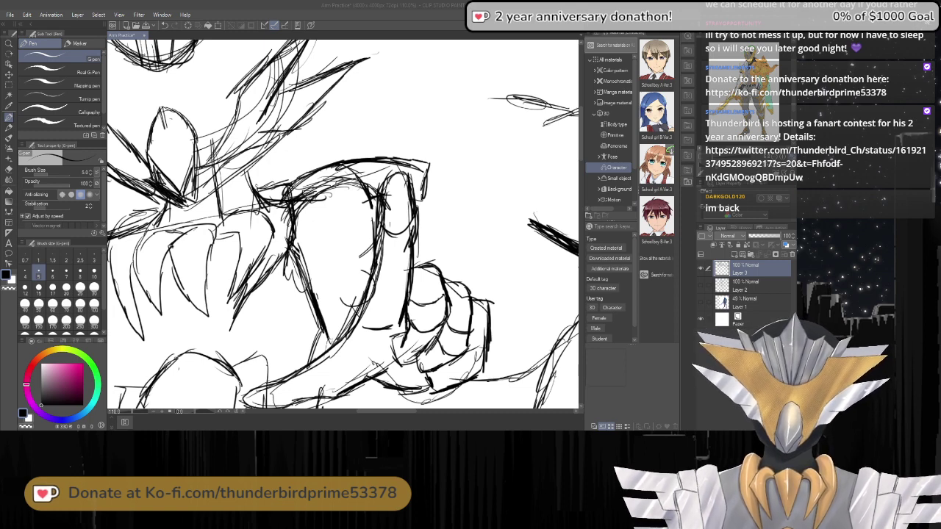
Darken the lower edges of the curled fingers and the short joint lines beneath them on the pointing hand.
mouse_move(402, 340)
left_mouse_down()
mouse_move(400, 369)
mouse_move(419, 364)
mouse_move(425, 350)
mouse_move(417, 370)
mouse_move(482, 346)
mouse_move(469, 369)
mouse_move(486, 376)
left_mouse_up()
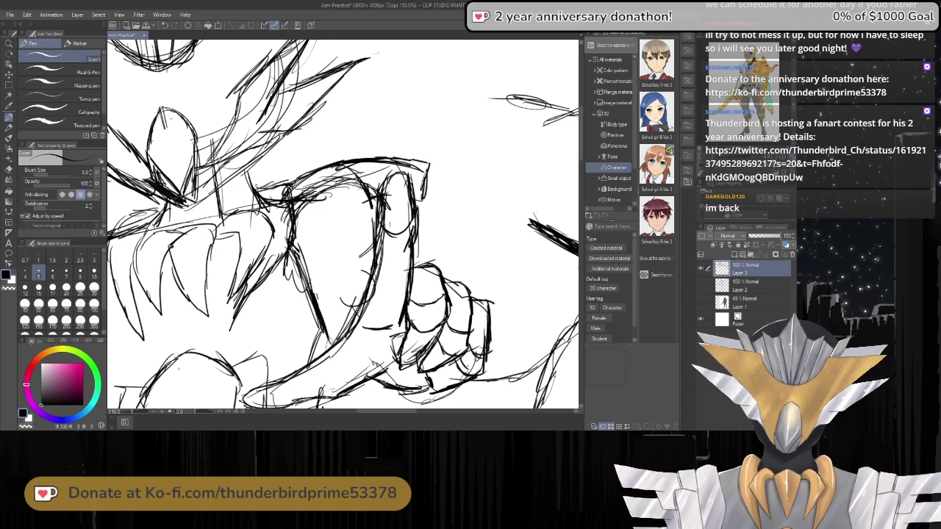
scroll(319, 215, "down", 5)
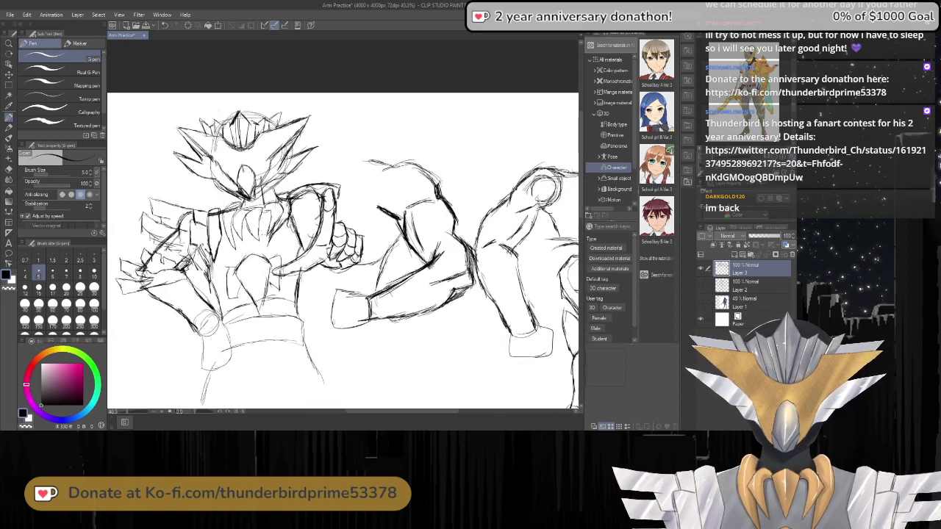
scroll(294, 272, "up", 3)
scroll(398, 263, "up", 4)
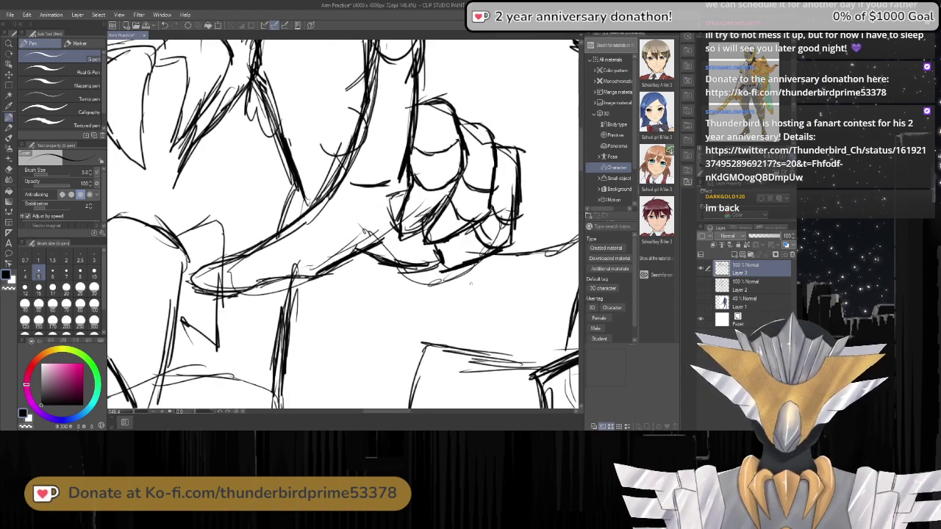
mouse_move(468, 232)
left_mouse_down()
mouse_move(438, 260)
mouse_move(466, 262)
left_mouse_up()
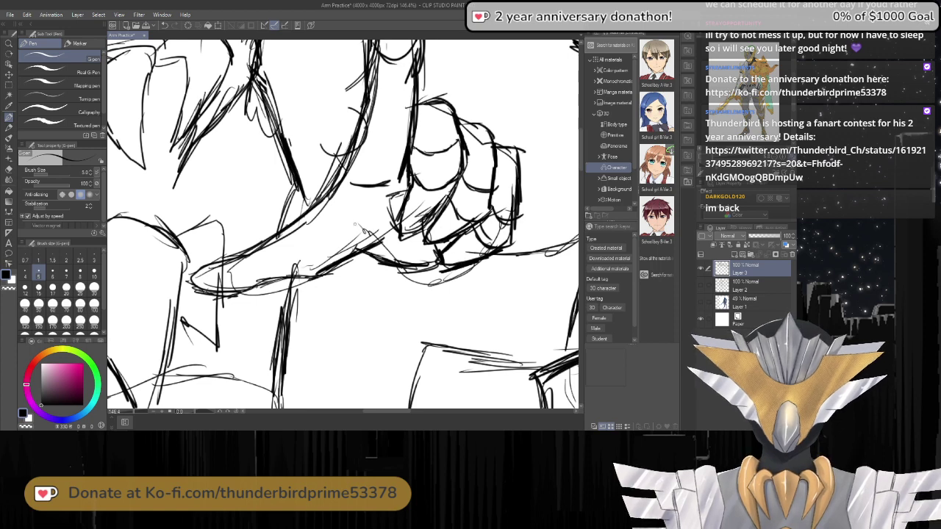
Erase the stray lines around the curled fingers and palm, and redraw the short angular edge beside the innermost finger.
key("e")
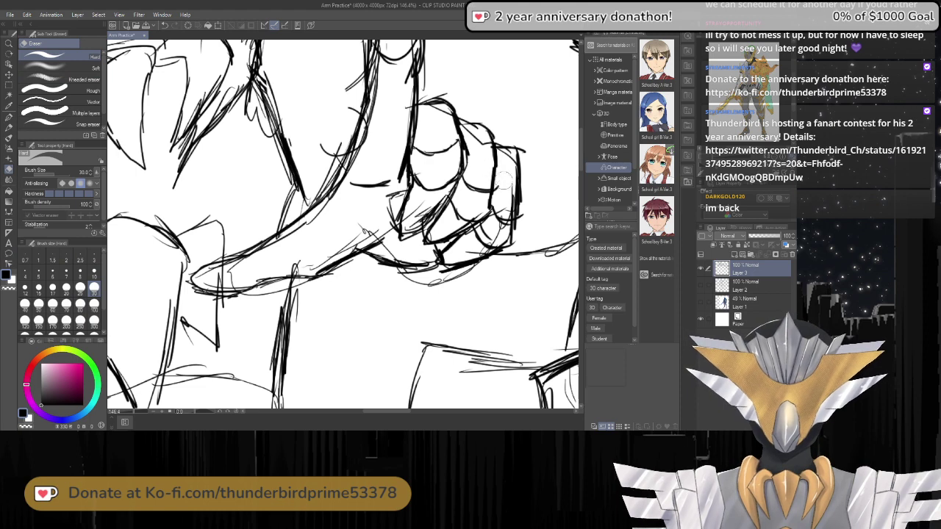
mouse_move(505, 187)
left_mouse_down()
mouse_move(505, 214)
mouse_move(486, 234)
mouse_move(499, 230)
mouse_move(462, 203)
mouse_move(419, 202)
mouse_move(424, 215)
mouse_move(413, 222)
mouse_move(430, 211)
mouse_move(458, 222)
mouse_move(467, 252)
mouse_move(443, 292)
mouse_move(434, 283)
mouse_move(481, 273)
mouse_move(426, 281)
mouse_move(351, 228)
mouse_move(345, 239)
mouse_move(371, 232)
mouse_move(340, 245)
mouse_move(382, 247)
mouse_move(416, 273)
mouse_move(395, 270)
mouse_move(443, 264)
left_mouse_up()
key("p")
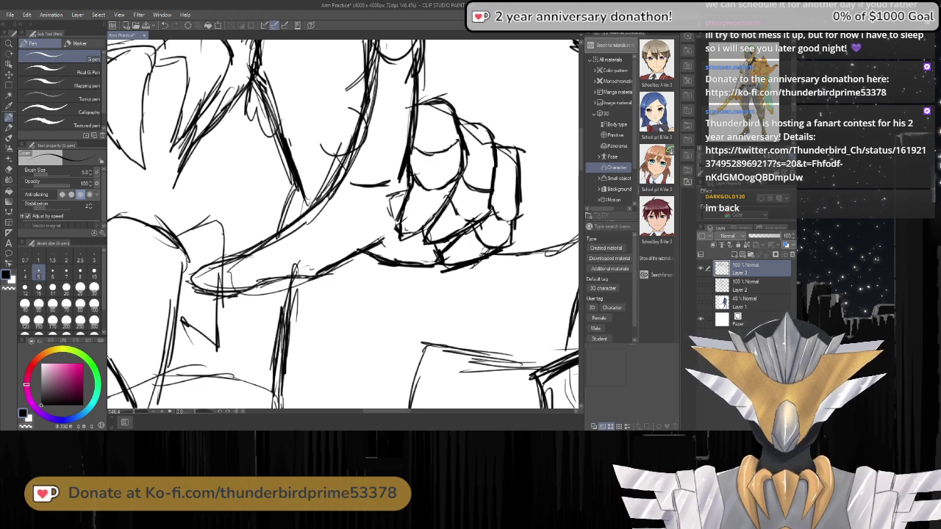
mouse_move(388, 204)
left_mouse_down()
mouse_move(394, 223)
mouse_move(407, 192)
left_mouse_up()
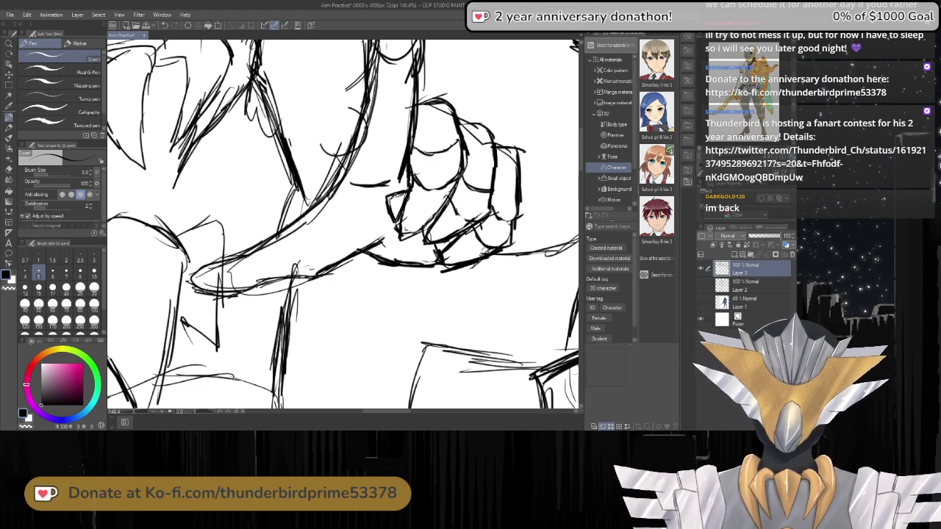
scroll(469, 85, "down", 6)
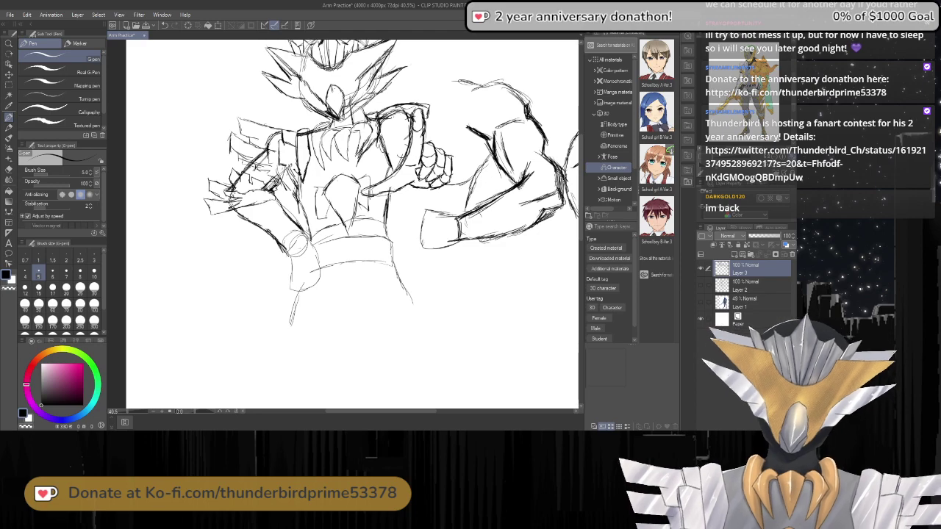
Draw a rounded pad outline at the tip of the pointing hand's extended thumb.
scroll(327, 147, "up", 3)
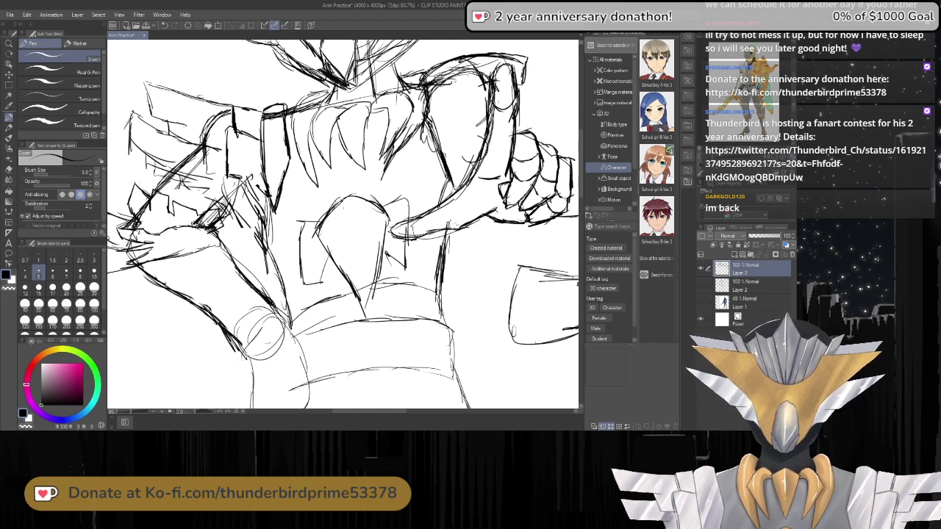
left_click_drag(452, 194, 439, 204)
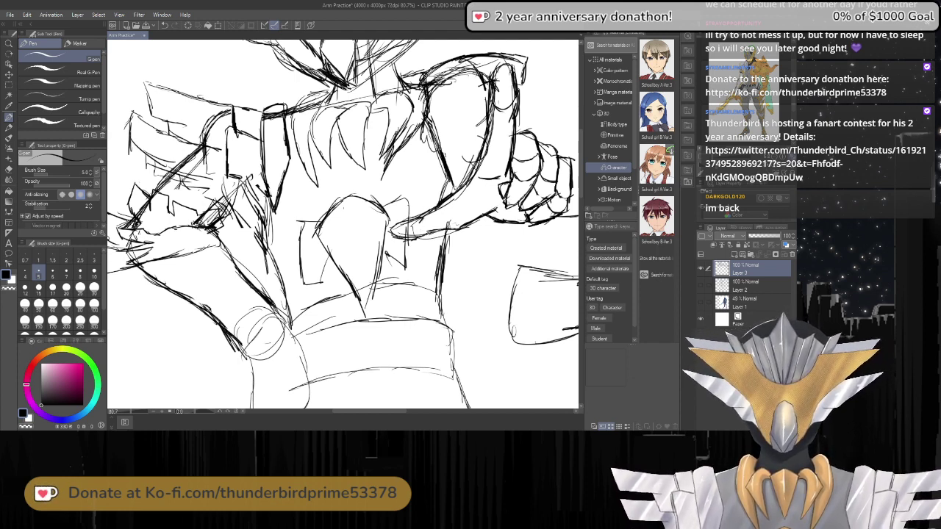
left_click_drag(429, 214, 414, 226)
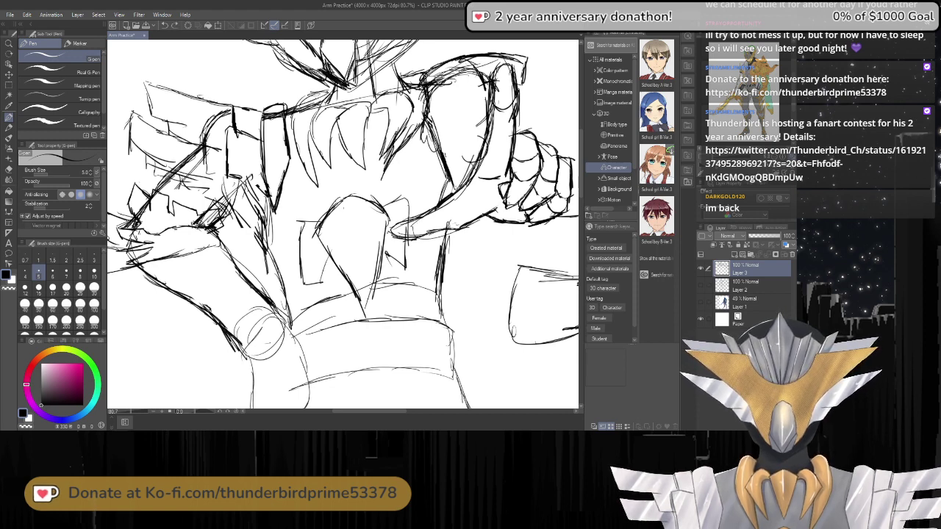
mouse_move(421, 216)
left_mouse_down()
mouse_move(427, 239)
mouse_move(400, 223)
mouse_move(387, 234)
mouse_move(425, 239)
left_mouse_up()
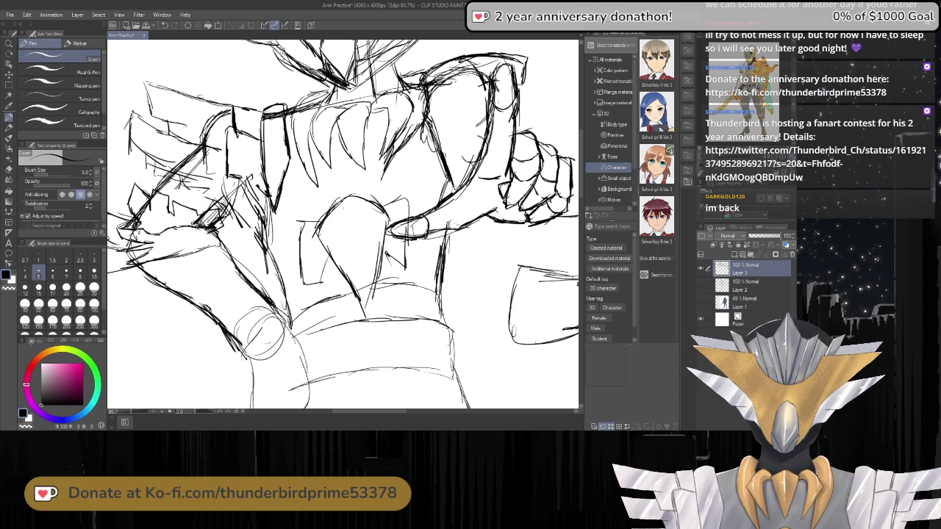
mouse_move(412, 206)
left_mouse_down()
mouse_move(421, 218)
mouse_move(436, 203)
left_mouse_up()
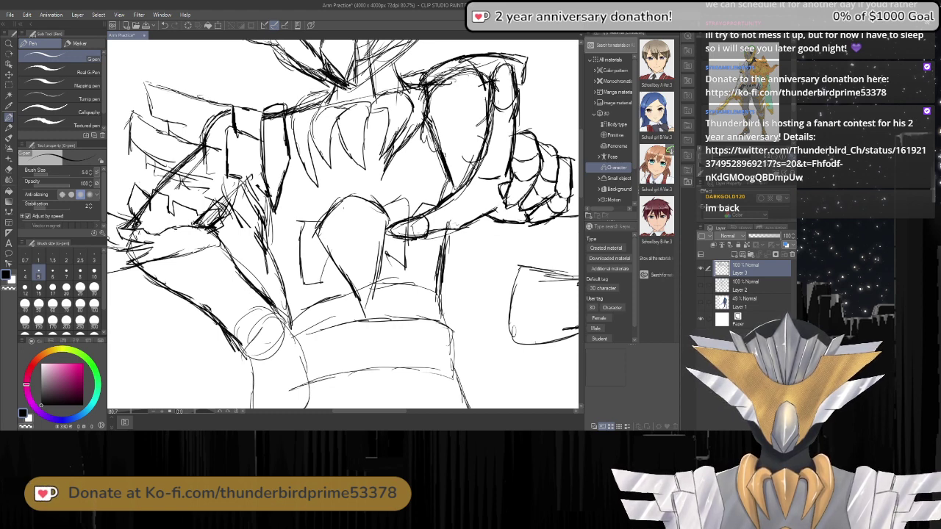
key("ctrl+z")
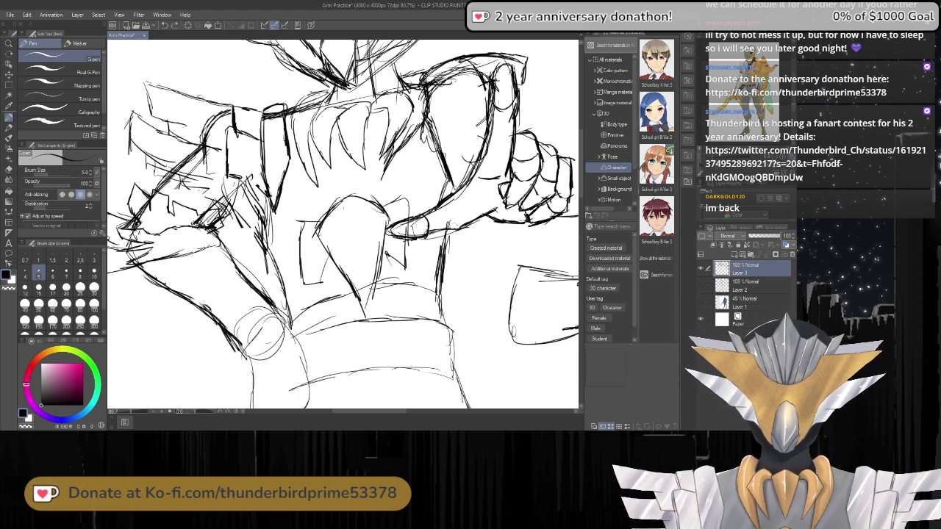
left_click_drag(417, 206, 425, 215)
left_click_drag(424, 206, 433, 203)
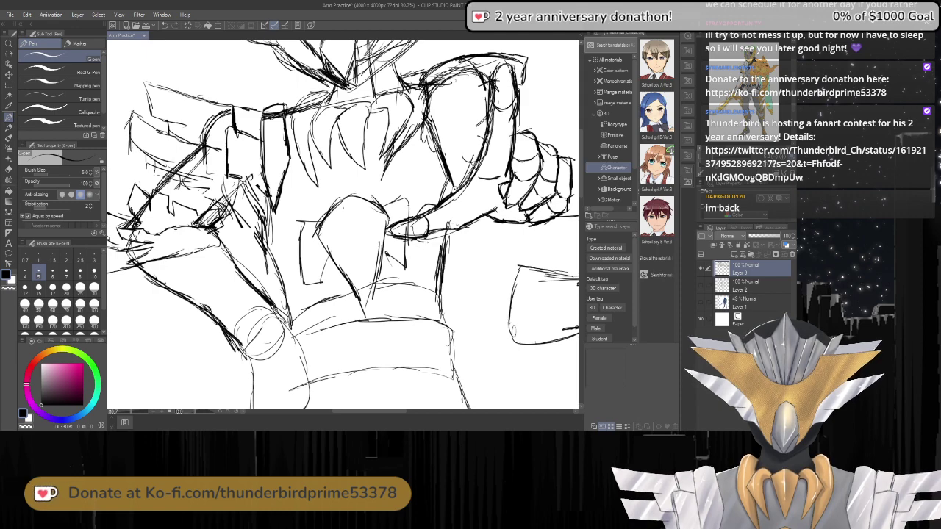
left_click_drag(424, 243, 465, 231)
Sketch curved armor bands across the upper arm behind the pointing hand.
scroll(511, 172, "down", 5)
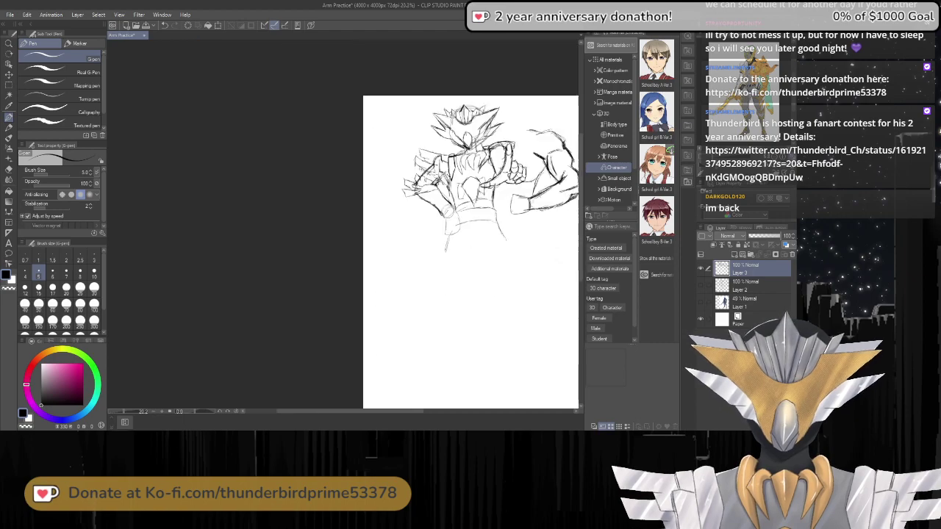
scroll(397, 170, "down", 2)
scroll(378, 169, "up", 6)
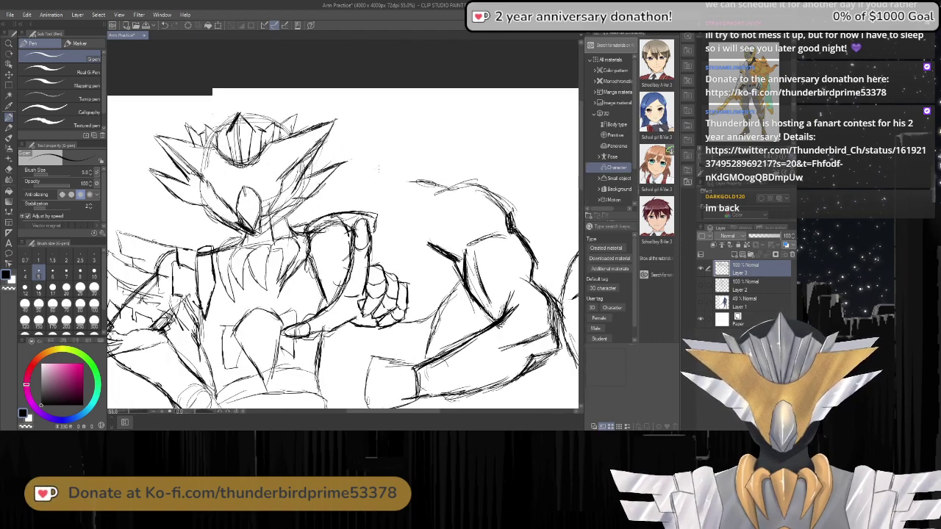
scroll(379, 168, "up", 2)
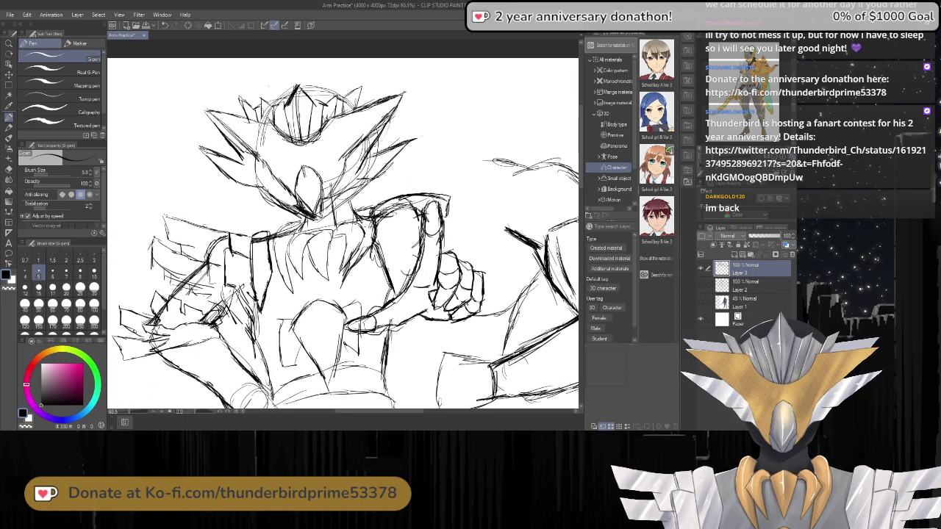
scroll(368, 226, "down", 5)
scroll(368, 229, "up", 6)
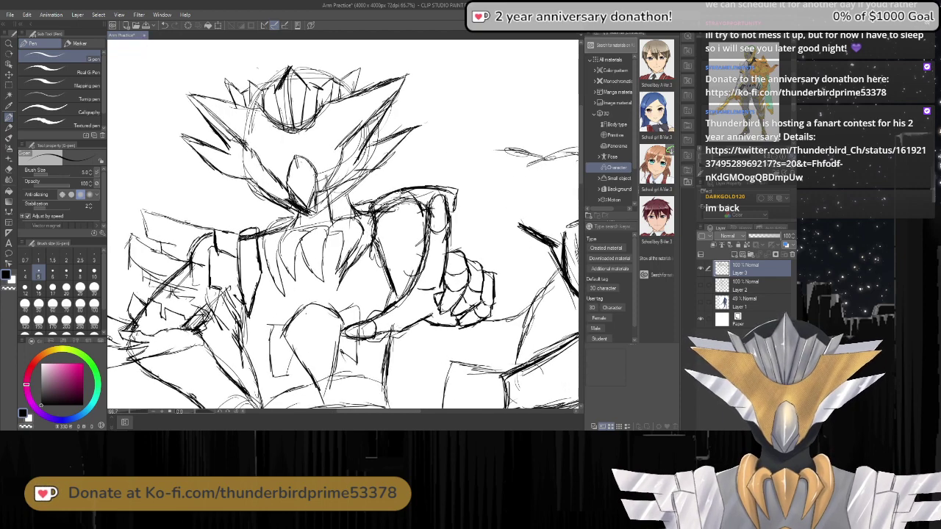
left_click_drag(400, 194, 372, 208)
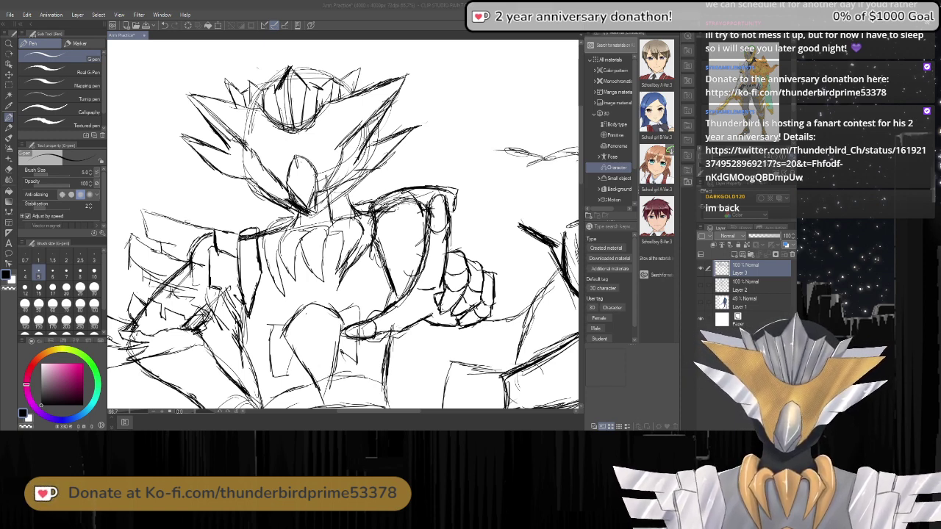
left_click(395, 252)
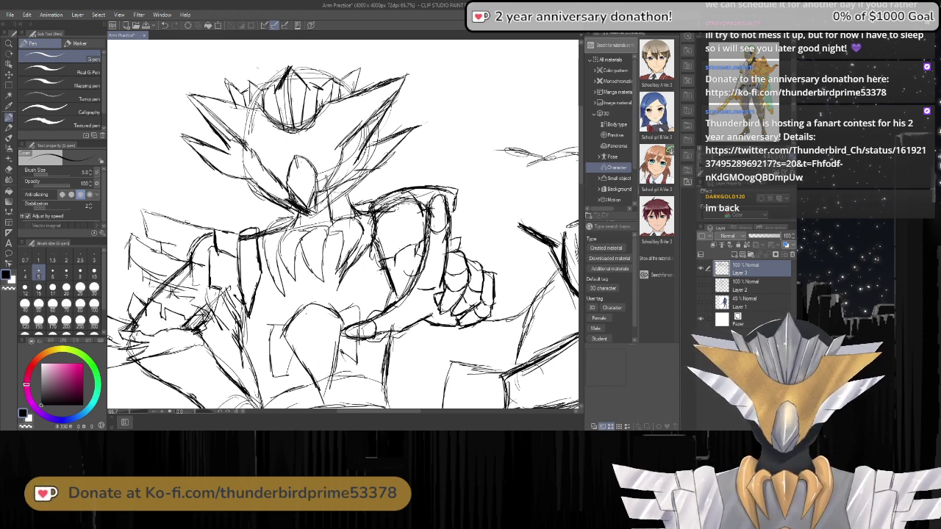
mouse_move(384, 283)
left_mouse_down()
mouse_move(418, 273)
mouse_move(390, 293)
mouse_move(404, 299)
left_mouse_up()
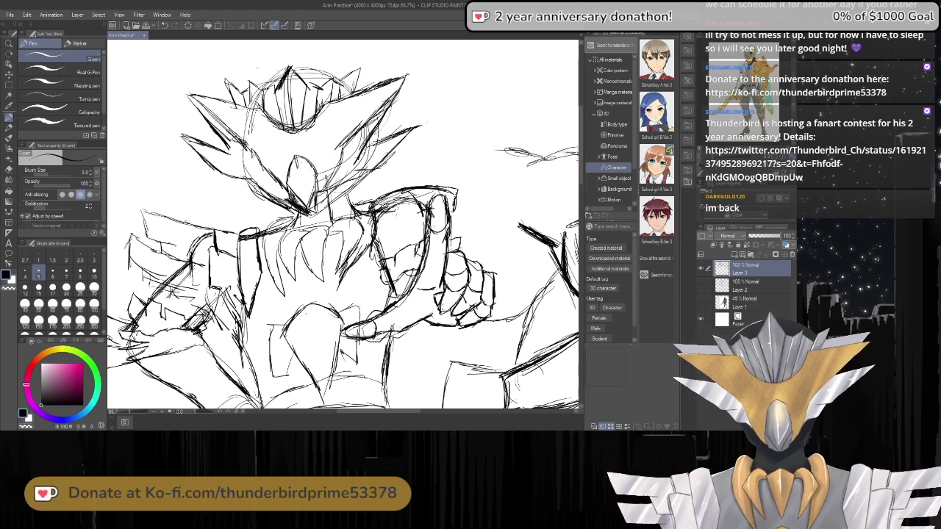
Thicken the inner contour of the shoulder above the pointing hand and extend its shoulder plate into an outer point.
mouse_move(375, 203)
left_mouse_down()
mouse_move(359, 214)
mouse_move(377, 230)
mouse_move(384, 216)
mouse_move(382, 230)
left_mouse_up()
left_click_drag(372, 231, 377, 238)
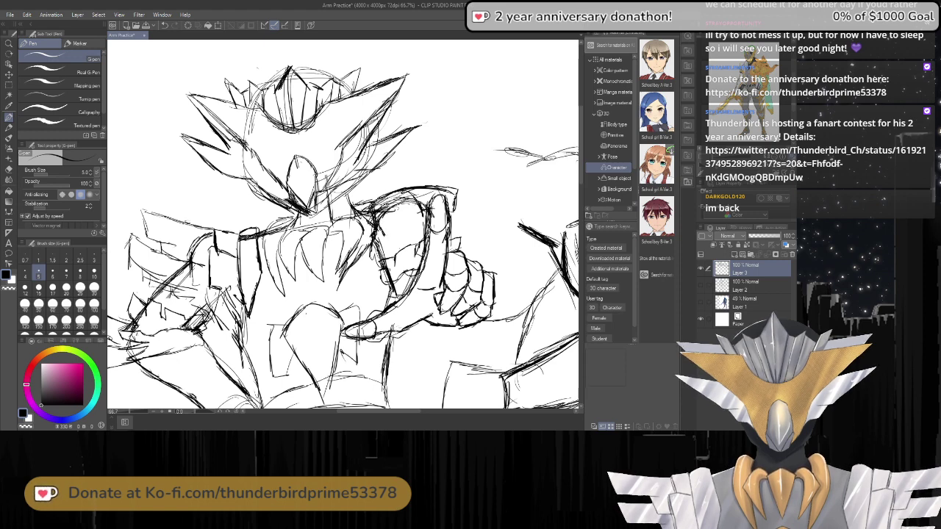
mouse_move(439, 185)
left_mouse_down()
mouse_move(469, 195)
mouse_move(465, 210)
mouse_move(446, 219)
left_mouse_up()
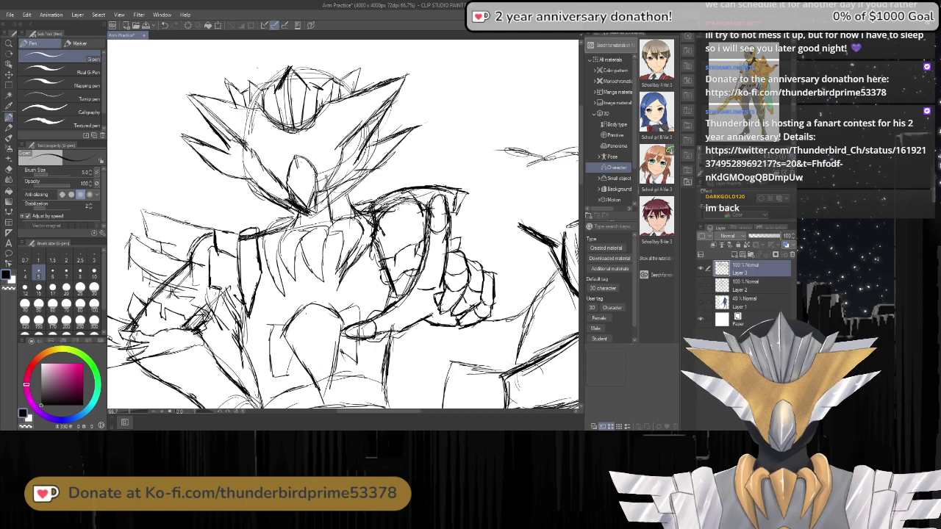
Examine the winged-helmet character's proportions and arm poses against the neighbouring arm studies on the whole canvas.
scroll(452, 189, "down", 4)
scroll(248, 151, "down", 3)
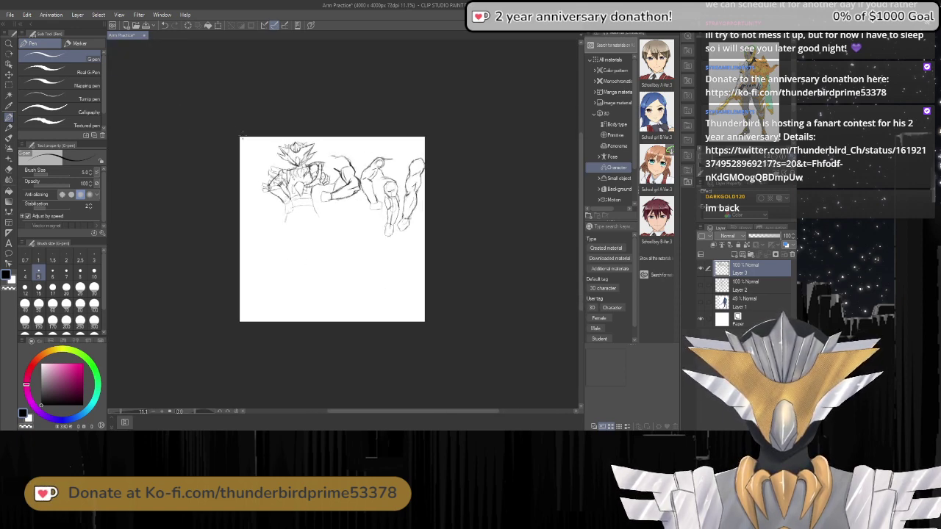
scroll(247, 151, "up", 4)
scroll(448, 193, "up", 4)
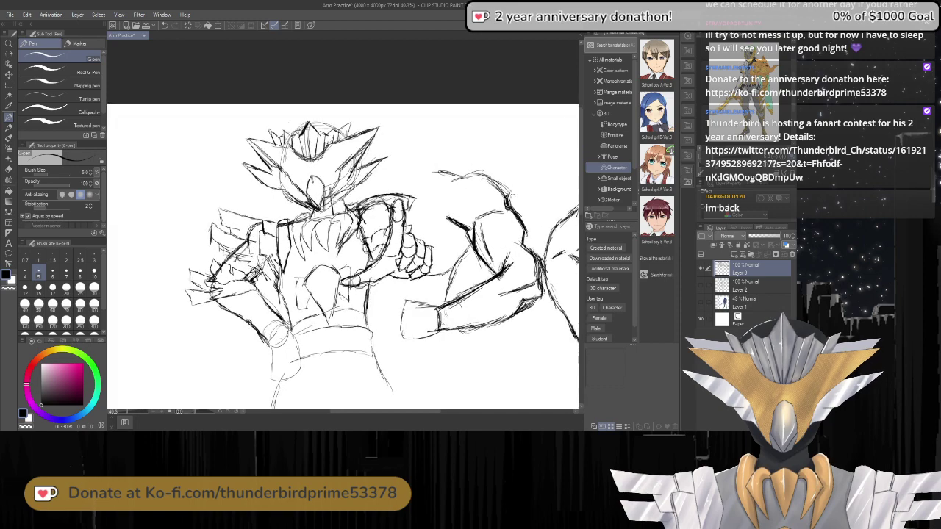
scroll(449, 192, "down", 1)
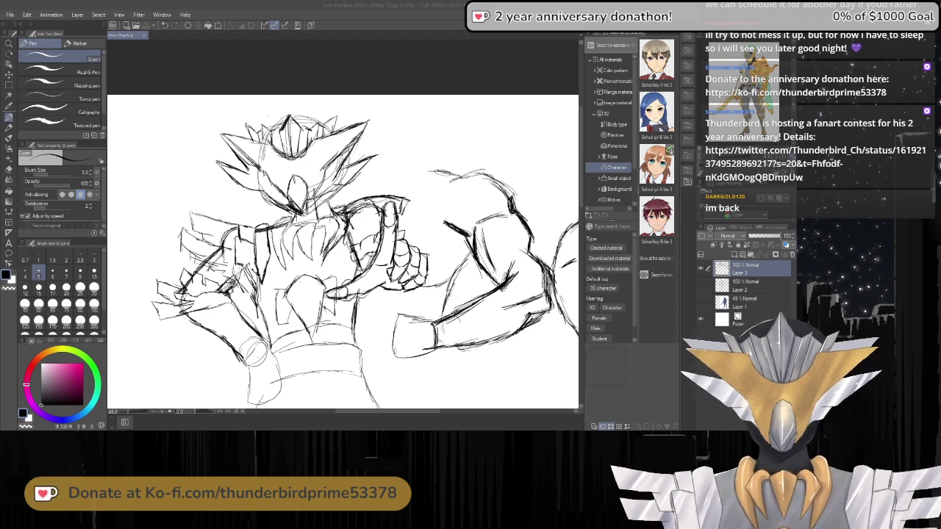
scroll(239, 208, "down", 5)
scroll(226, 242, "up", 4)
scroll(328, 228, "down", 2)
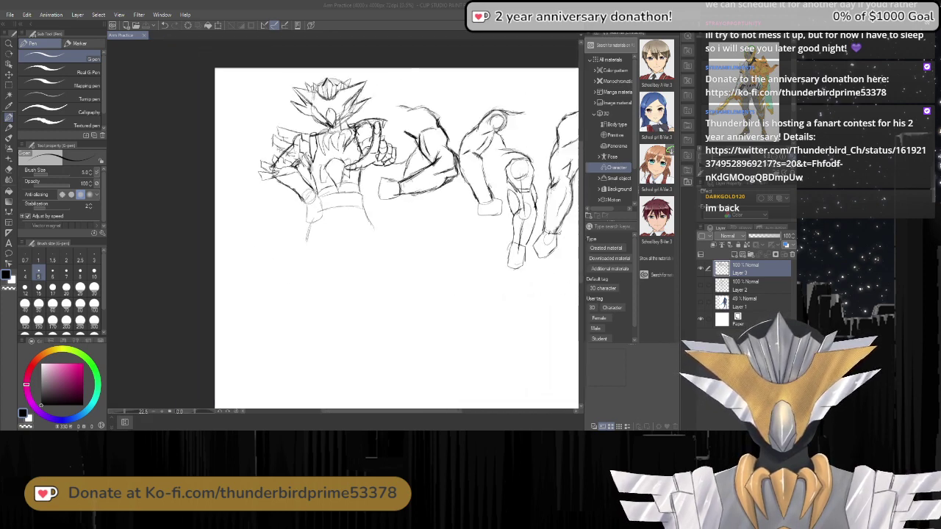
scroll(252, 220, "down", 2)
scroll(399, 222, "up", 3)
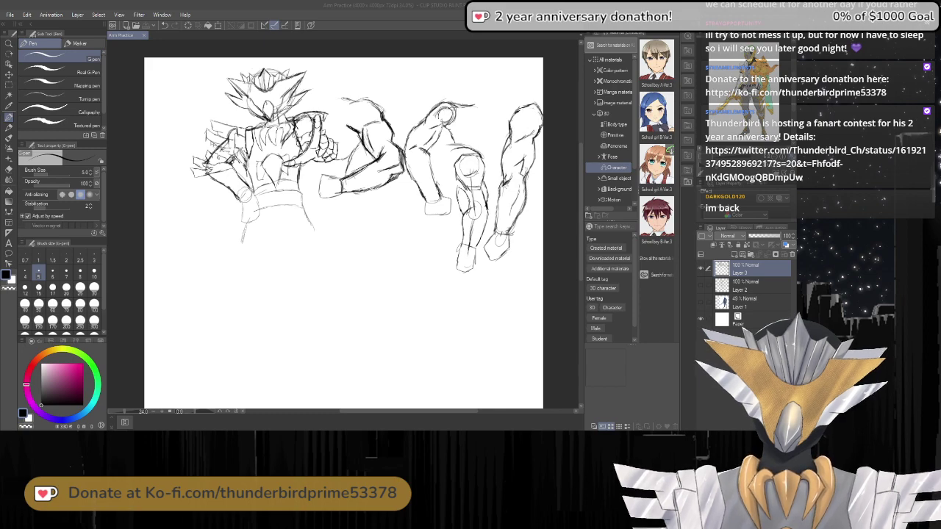
scroll(257, 110, "up", 3)
scroll(232, 132, "down", 5)
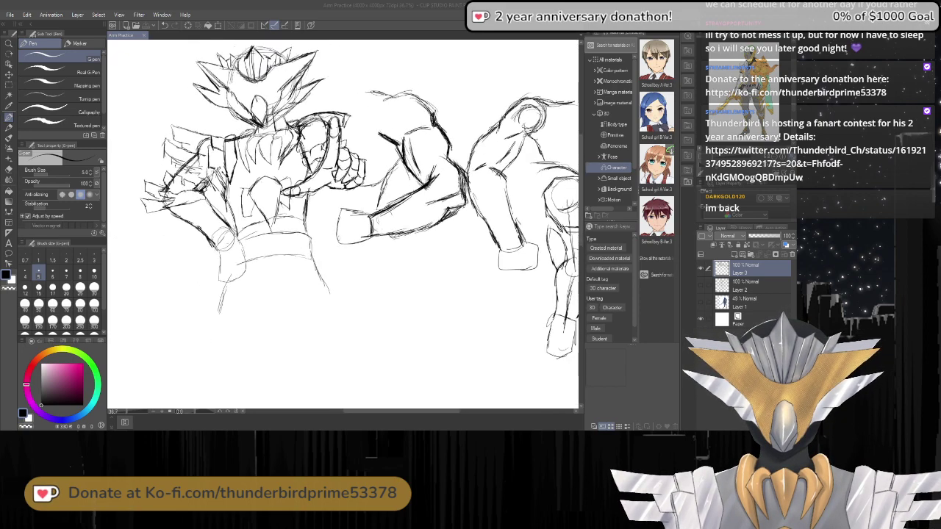
scroll(358, 202, "up", 3)
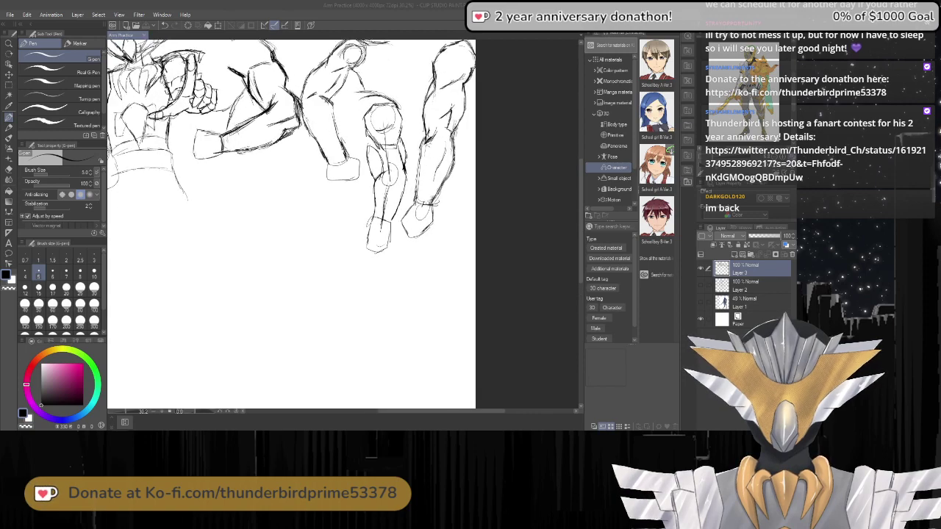
scroll(441, 218, "down", 2)
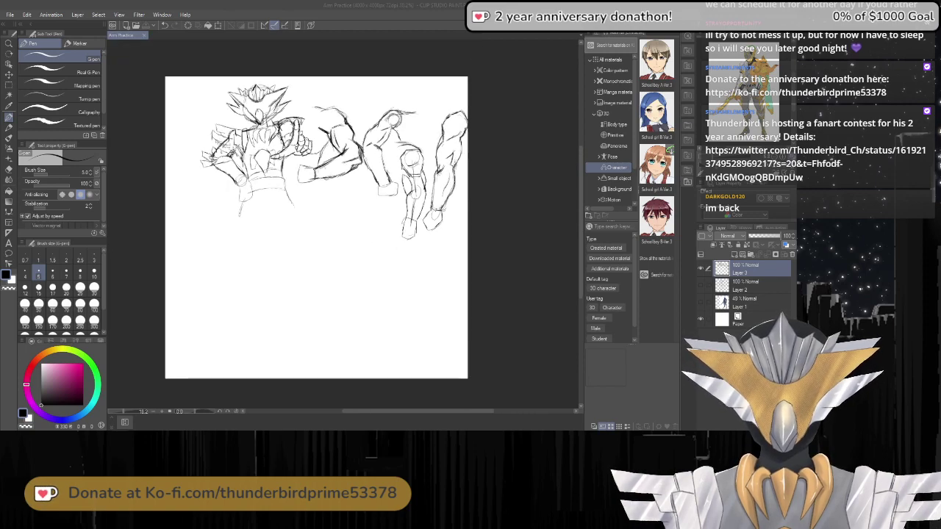
scroll(471, 206, "up", 2)
scroll(482, 195, "down", 3)
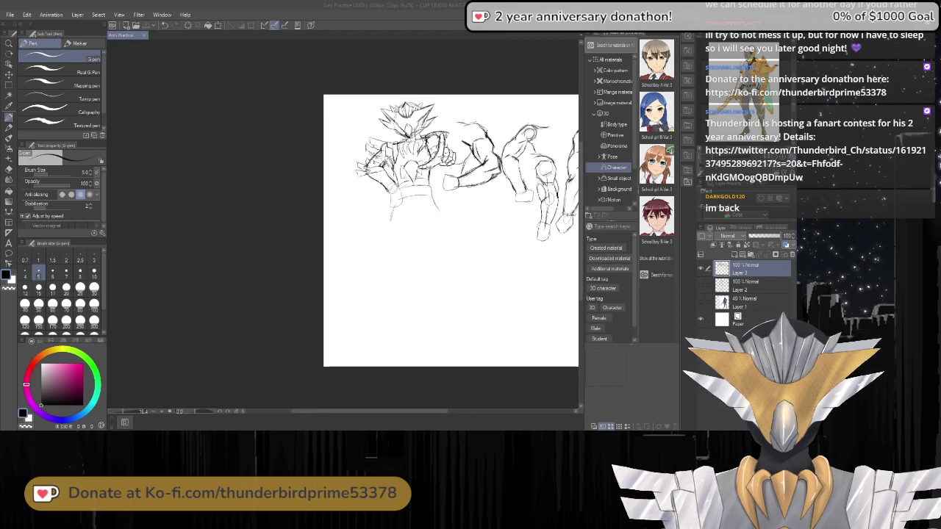
scroll(494, 174, "down", 1)
scroll(494, 175, "up", 3)
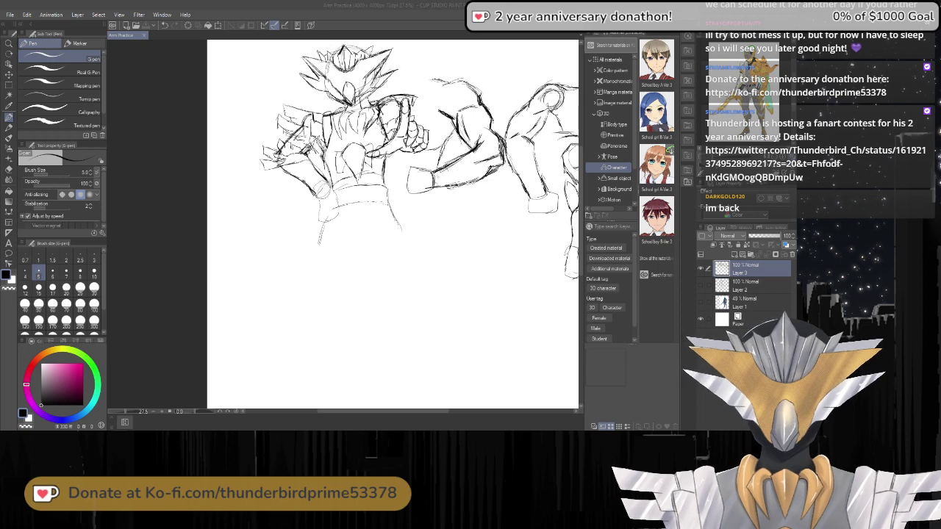
scroll(392, 224, "down", 2)
scroll(414, 272, "up", 2)
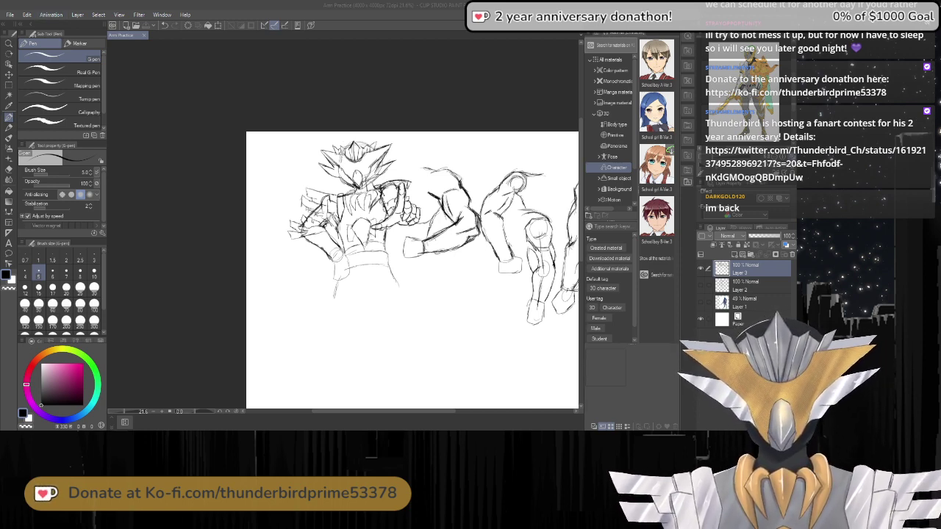
Look over the winged-helmet character, the neighbouring arm studies and the empty canvas area beneath them at different magnifications.
scroll(444, 272, "up", 3)
scroll(301, 214, "down", 2)
scroll(375, 250, "up", 1)
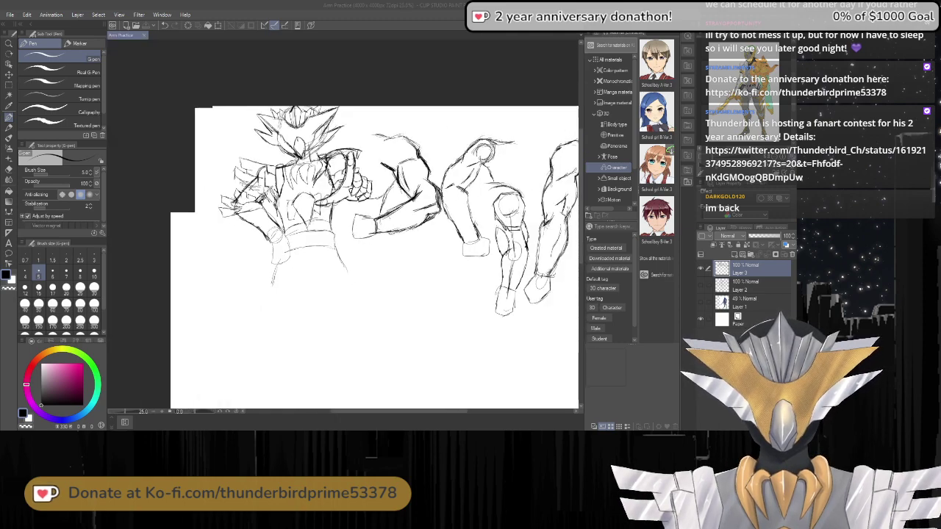
scroll(375, 250, "down", 2)
scroll(375, 250, "up", 1)
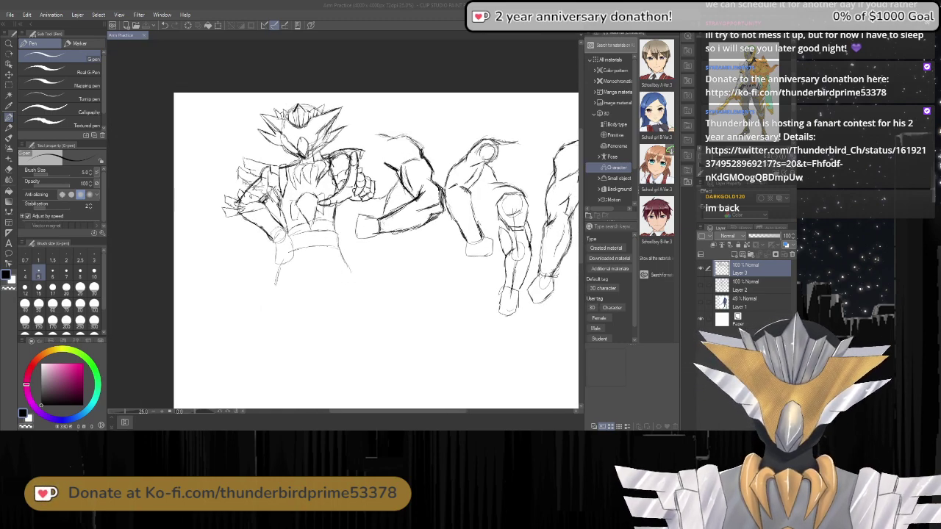
scroll(376, 250, "down", 2)
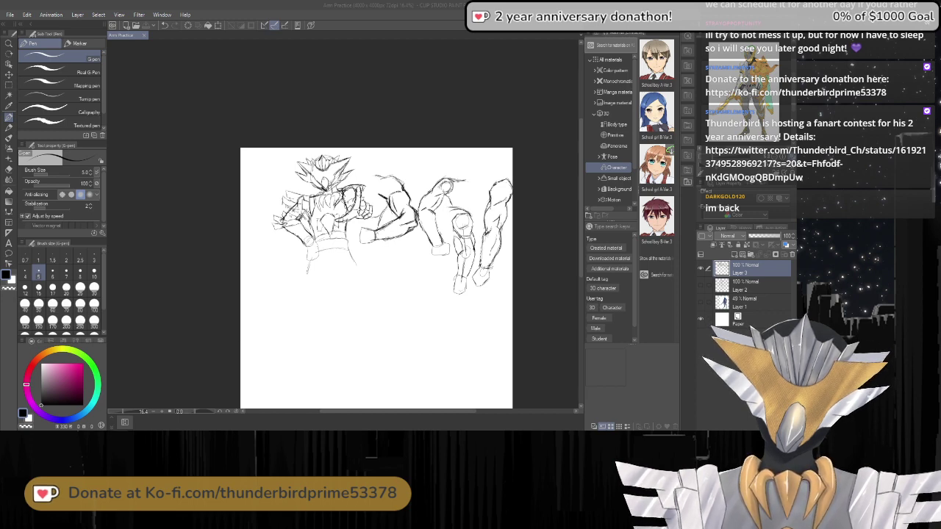
scroll(346, 229, "up", 2)
scroll(345, 230, "down", 2)
scroll(346, 229, "up", 2)
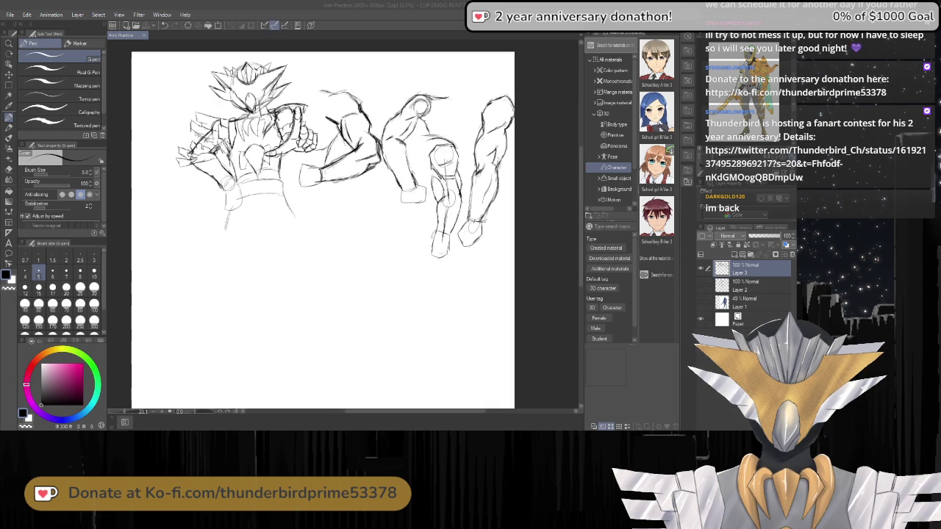
scroll(370, 214, "up", 2)
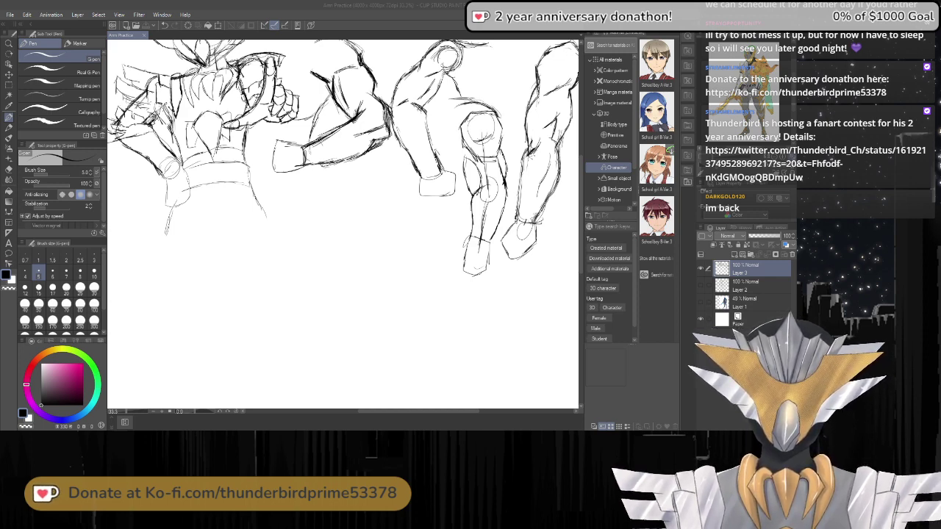
scroll(386, 206, "down", 3)
scroll(386, 206, "up", 2)
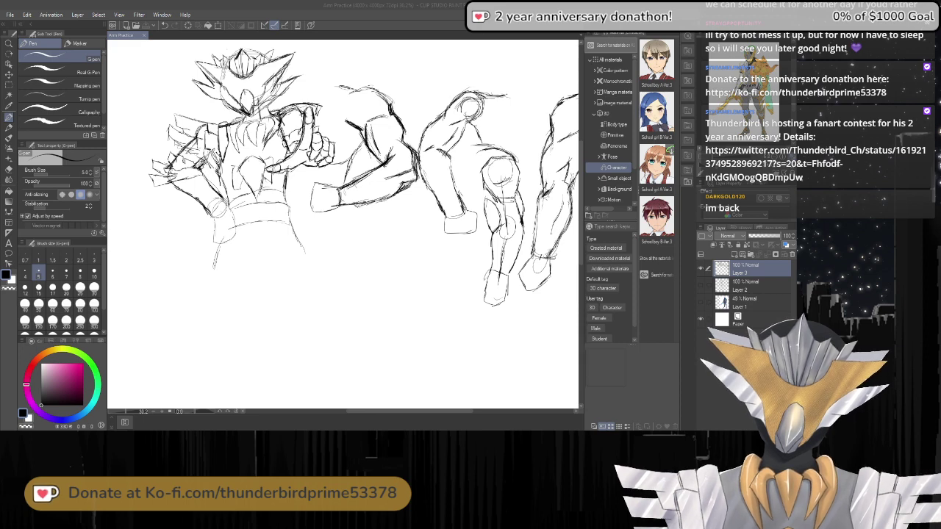
left_click(423, 247)
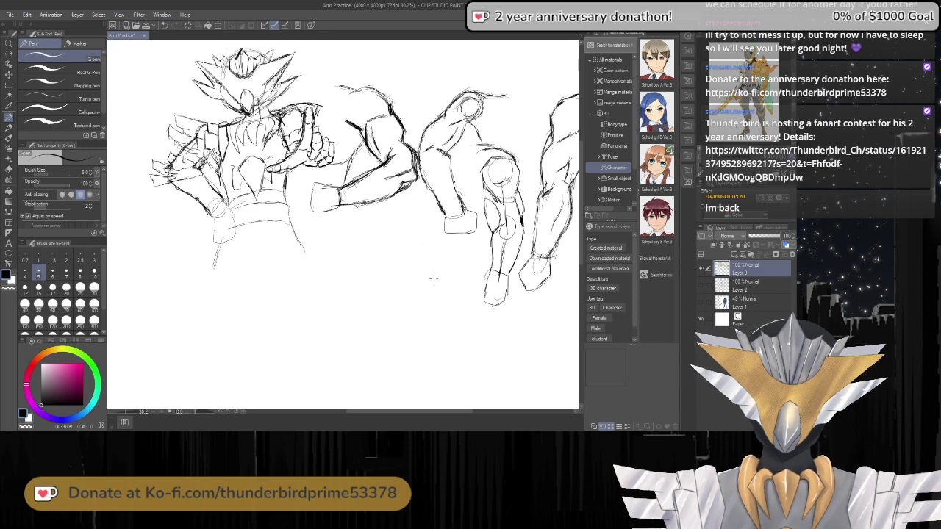
mouse_move(437, 270)
left_mouse_down()
mouse_move(426, 294)
mouse_move(441, 271)
mouse_move(445, 298)
mouse_move(430, 270)
left_mouse_up()
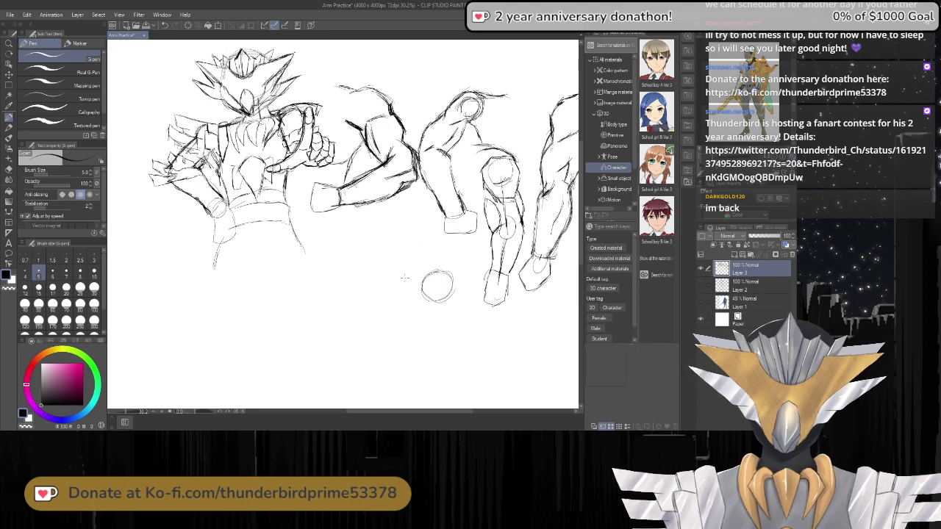
key("ctrl+z")
key("ctrl+z")
key("ctrl+z")
key("ctrl+z")
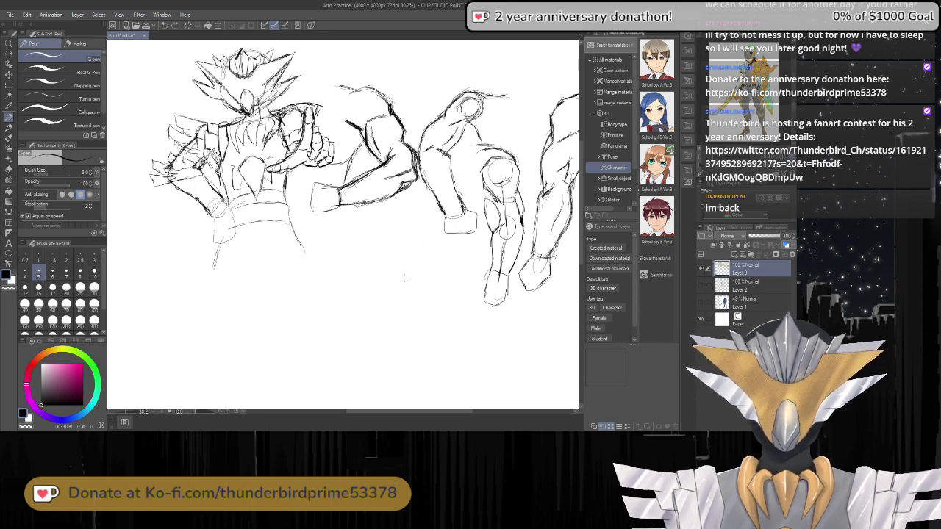
Draw shoulder and elbow circles in the empty area beneath the arm studies and connect them with two lines as an upper-arm construction.
scroll(319, 262, "down", 3)
scroll(323, 260, "up", 3)
scroll(326, 257, "down", 3)
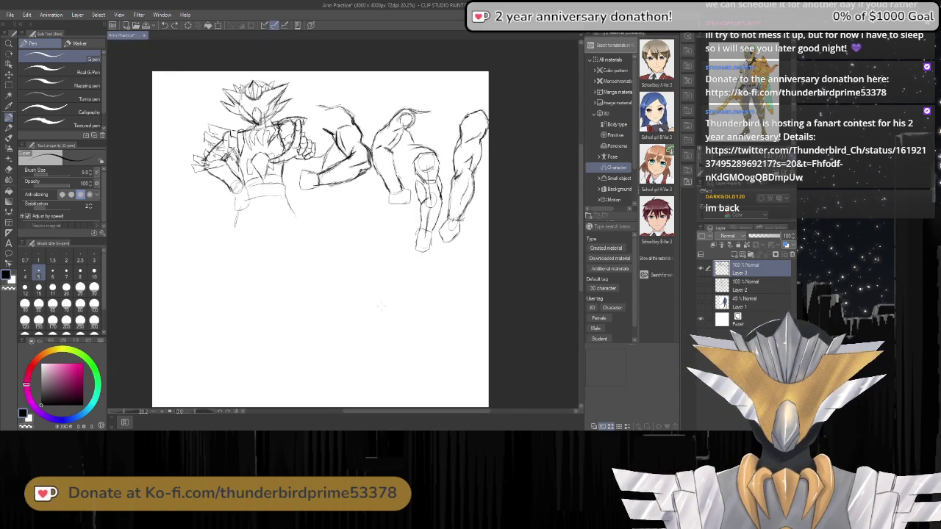
scroll(381, 307, "up", 3)
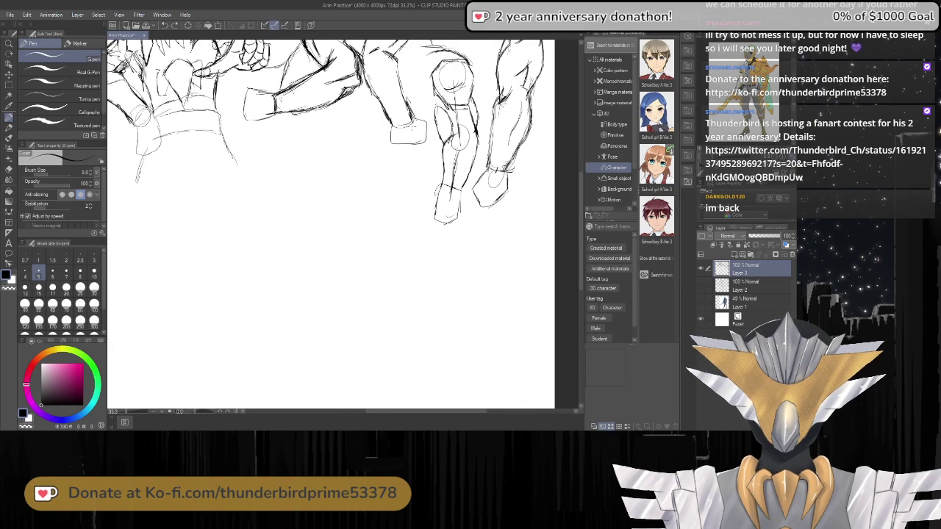
mouse_move(393, 228)
left_mouse_down()
mouse_move(387, 254)
mouse_move(397, 229)
left_mouse_up()
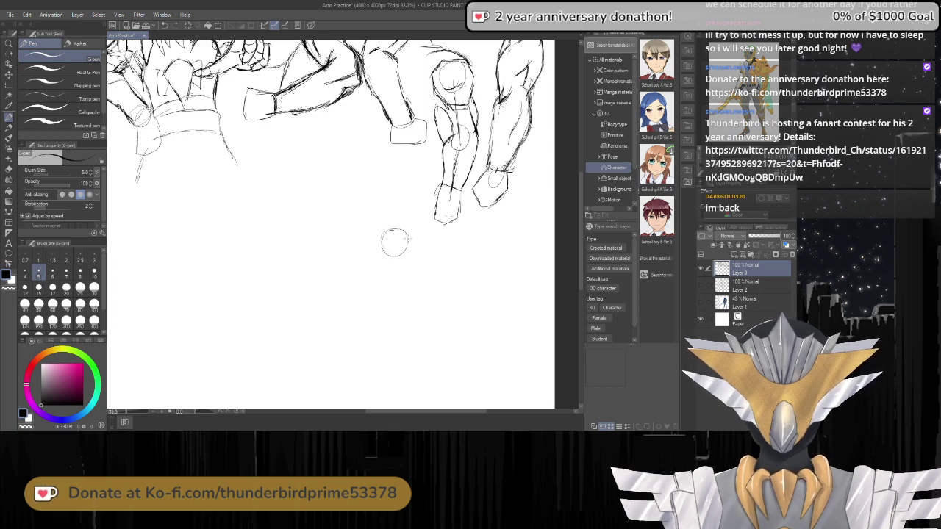
mouse_move(394, 223)
left_mouse_down()
mouse_move(348, 181)
mouse_move(393, 220)
left_mouse_up()
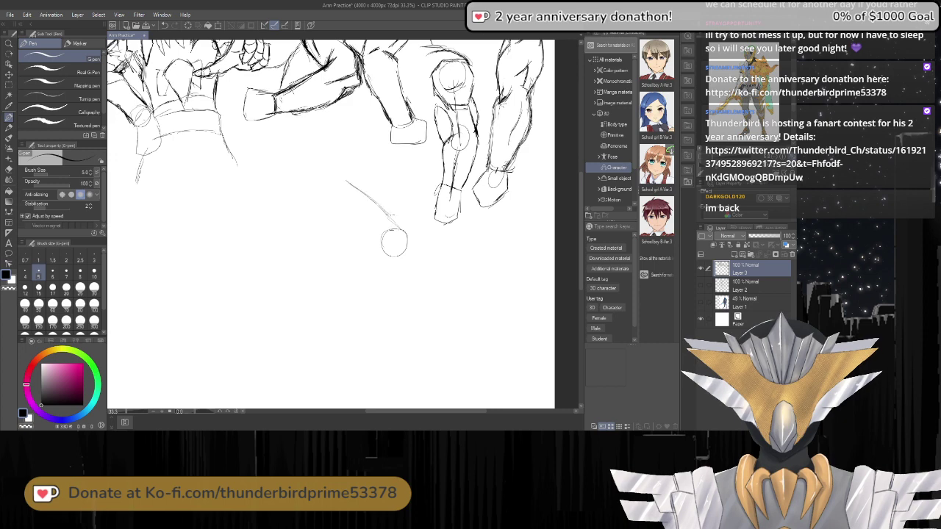
mouse_move(331, 197)
left_mouse_down()
mouse_move(381, 252)
mouse_move(351, 223)
left_mouse_up()
mouse_move(383, 252)
left_mouse_down()
mouse_move(326, 194)
mouse_move(329, 171)
mouse_move(326, 184)
mouse_move(345, 183)
mouse_move(323, 194)
mouse_move(339, 197)
left_mouse_up()
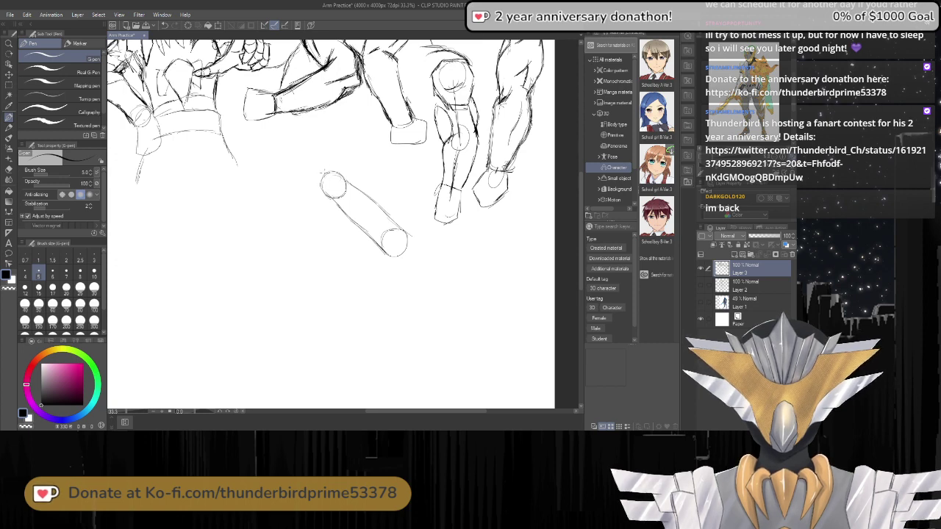
Build the bent forearm from the elbow circle up to a wrist circle with a rounded hand, and add short curves beside the shoulder circle.
left_click_drag(328, 168, 403, 134)
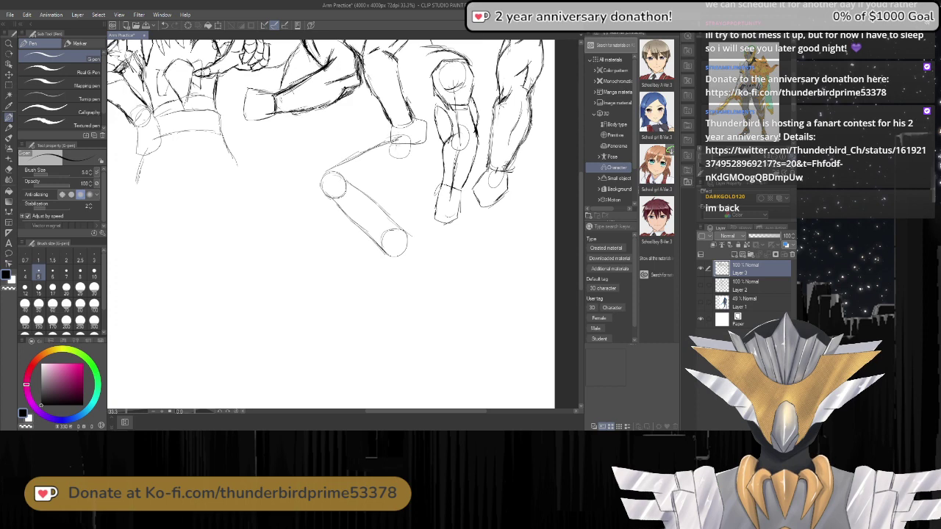
left_click_drag(406, 152, 335, 192)
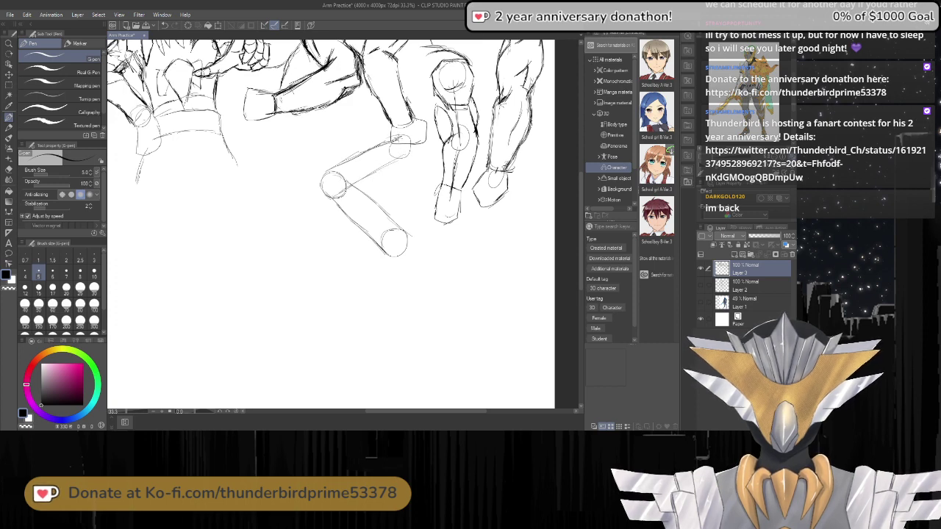
mouse_move(398, 140)
left_mouse_down()
mouse_move(426, 126)
mouse_move(416, 158)
mouse_move(397, 147)
left_mouse_up()
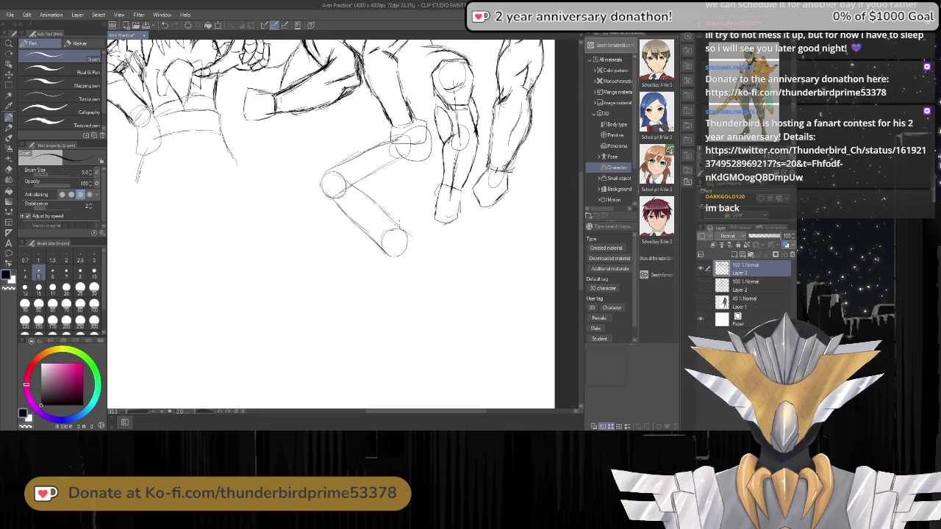
left_click_drag(404, 225, 418, 234)
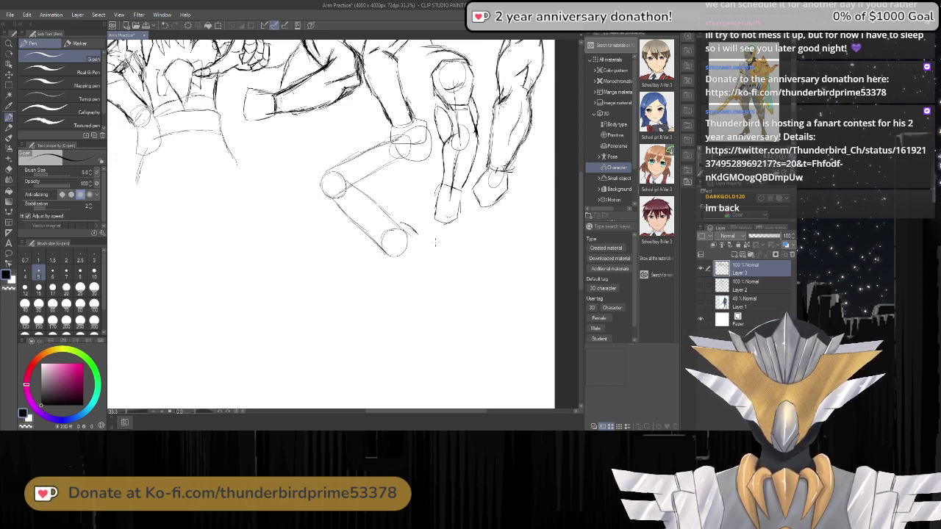
left_click_drag(419, 242, 439, 250)
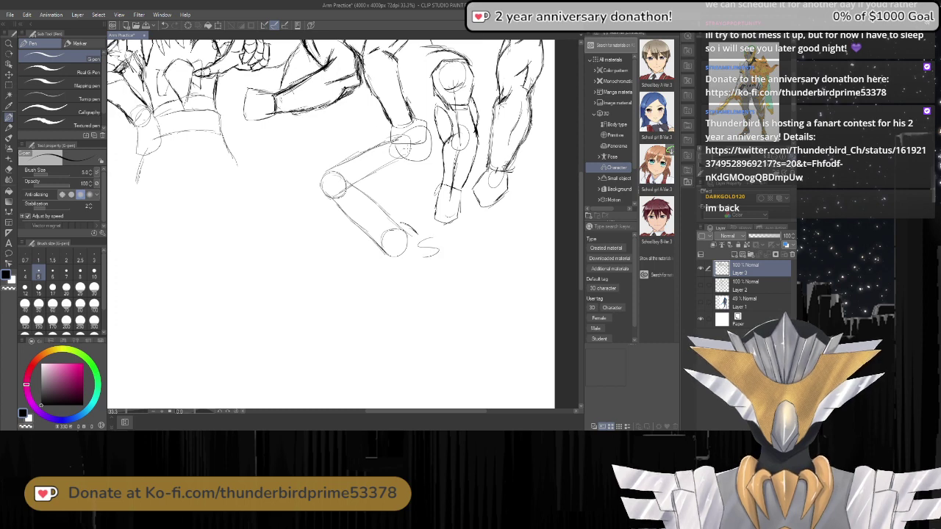
left_click_drag(410, 148, 419, 164)
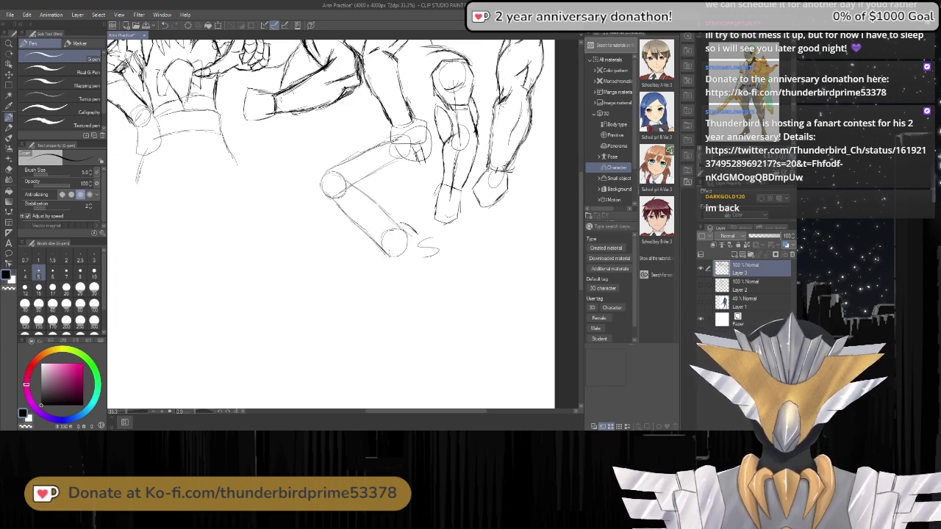
Draw the torso's side lines running down from the new arm's shoulder circle and darken the curved contour over the shoulder.
left_click_drag(383, 249, 409, 294)
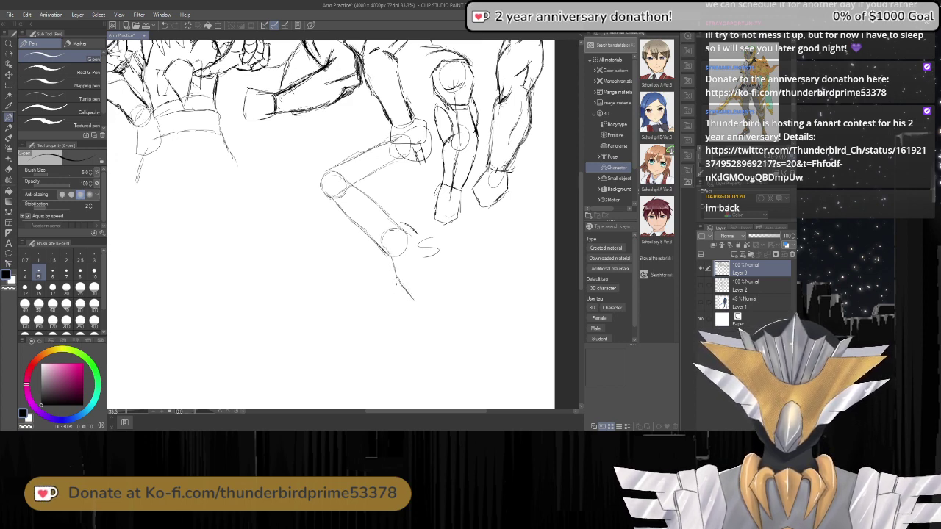
left_click_drag(390, 263, 394, 278)
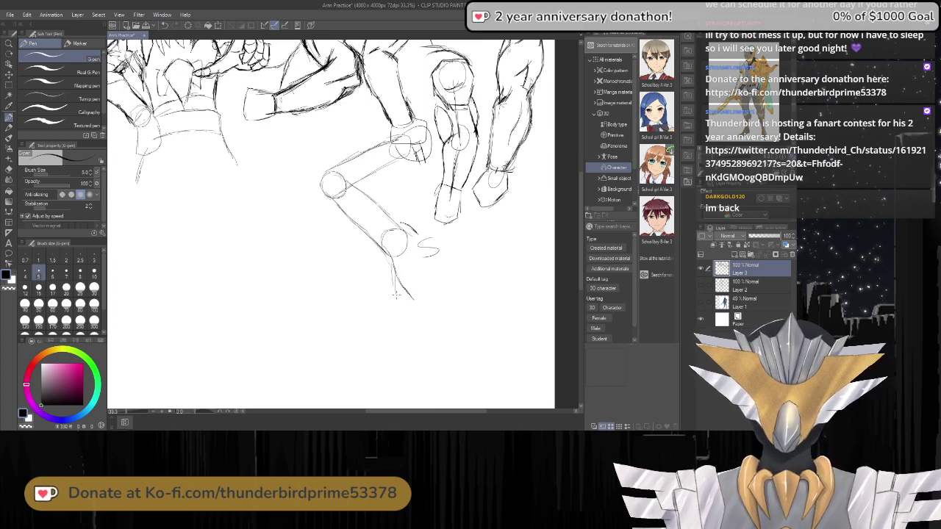
left_click_drag(401, 302, 405, 326)
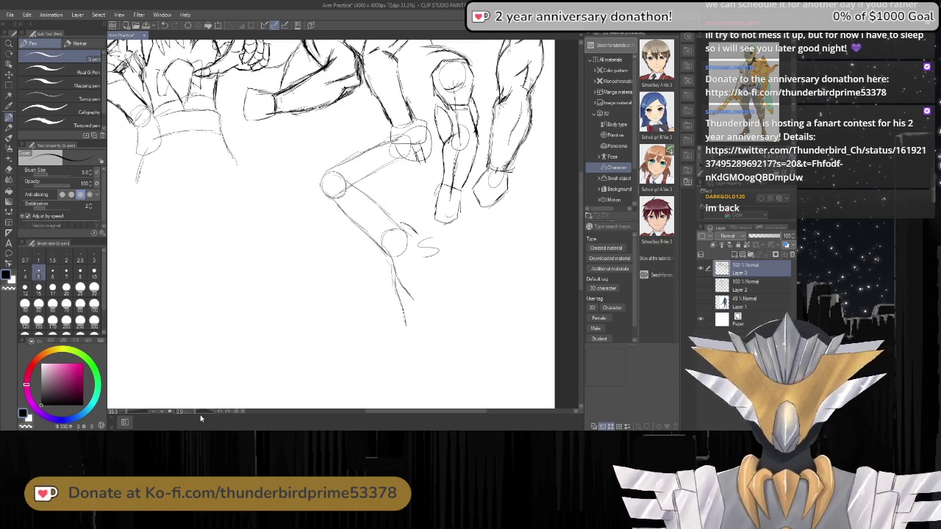
mouse_move(192, 413)
left_mouse_down()
mouse_move(202, 413)
mouse_move(182, 411)
left_mouse_up()
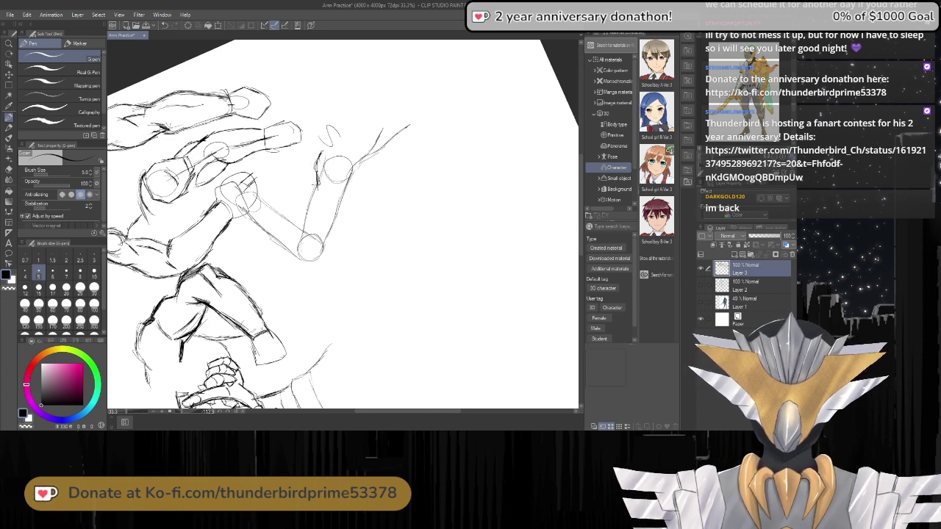
left_click(233, 411)
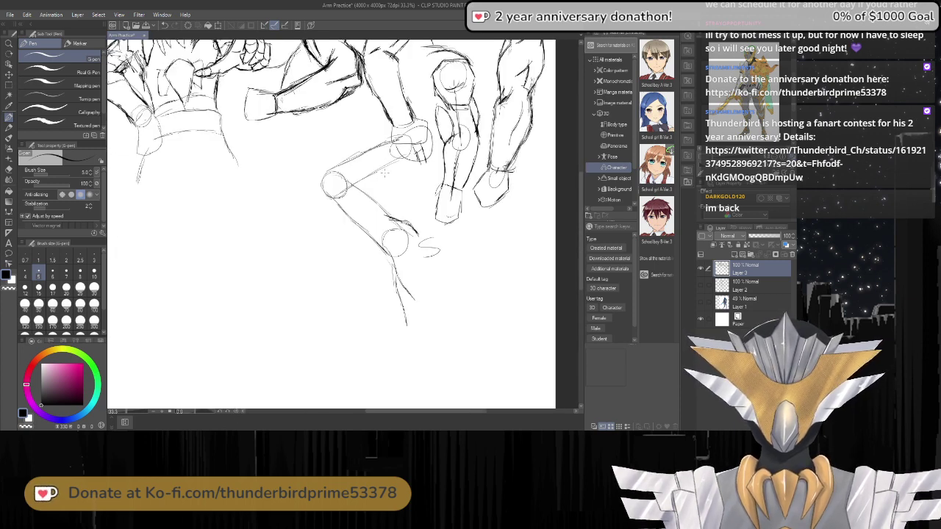
Add a curve inside the arm's bend and outline both sides of the upper arm with bulging muscle contours from elbow to shoulder.
left_click_drag(385, 172, 390, 202)
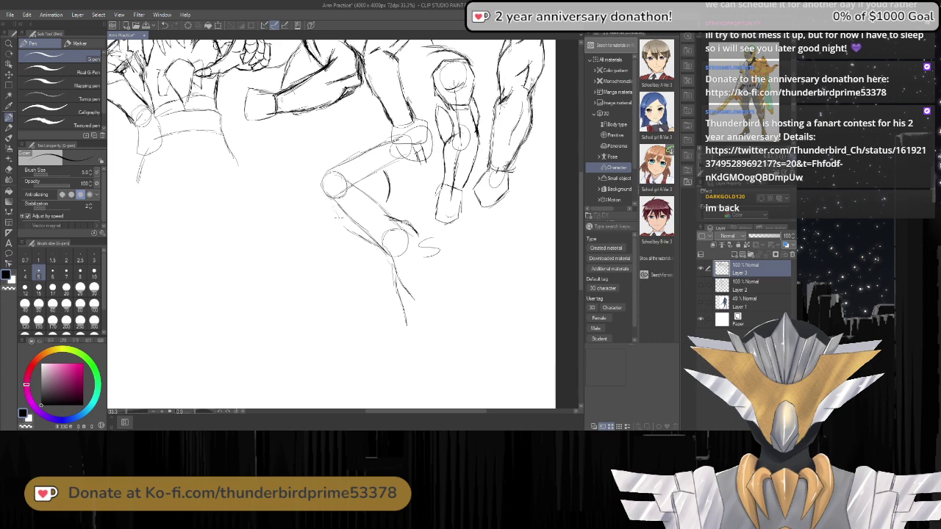
mouse_move(333, 207)
left_mouse_down()
mouse_move(370, 242)
mouse_move(357, 234)
left_mouse_up()
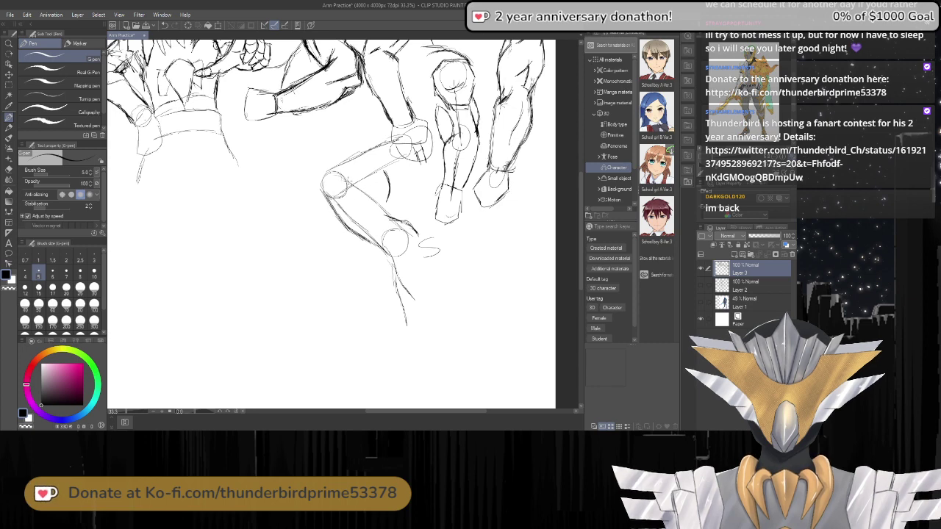
left_click_drag(341, 179, 406, 240)
left_click_drag(373, 204, 406, 237)
left_click_drag(338, 195, 382, 241)
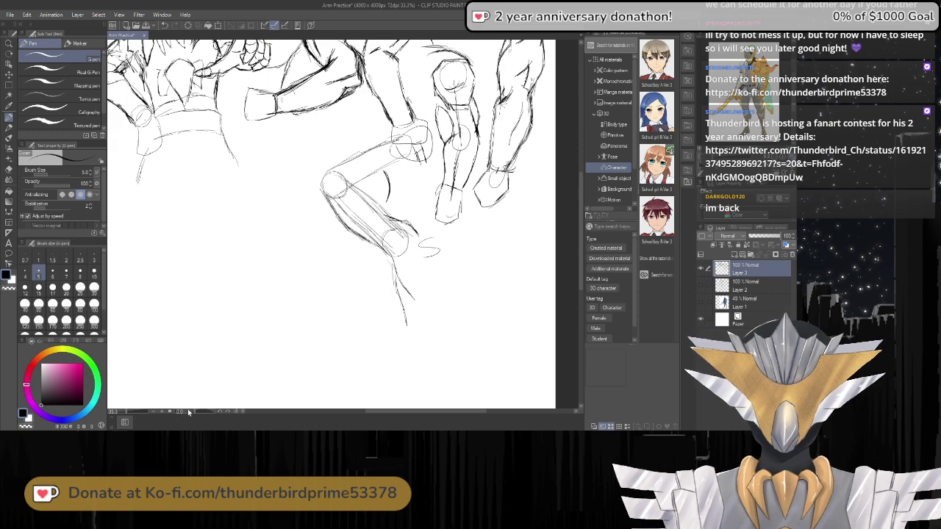
Close the contour around the shoulder circle and reinforce the inner muscle line of the upper arm.
left_click_drag(188, 410, 183, 414)
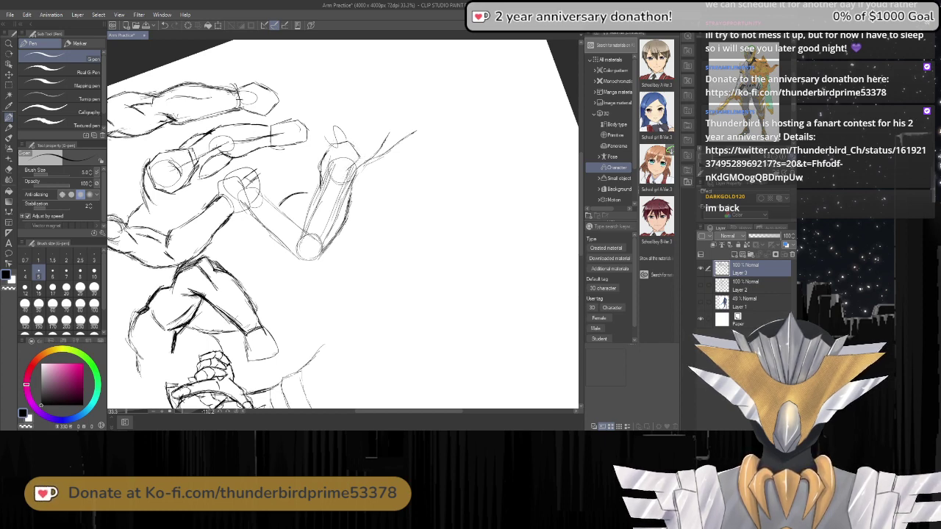
left_click_drag(348, 174, 315, 190)
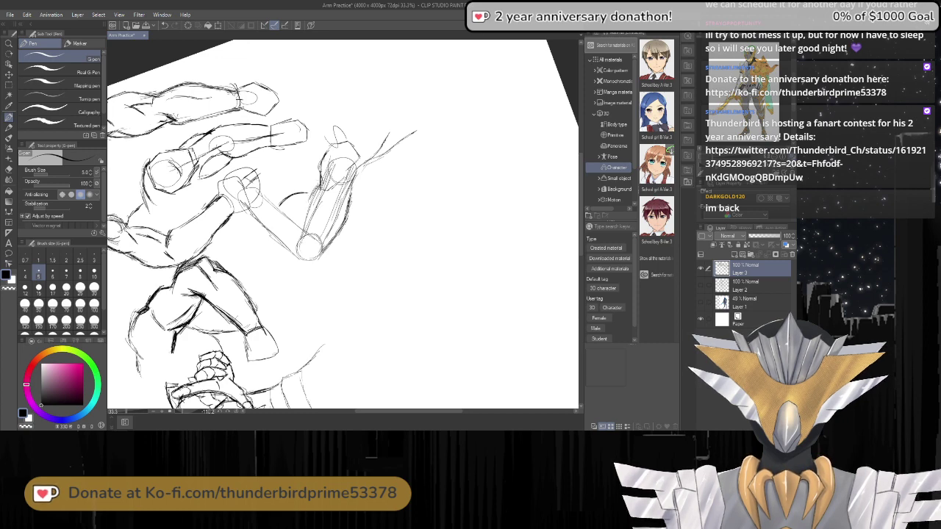
mouse_move(322, 190)
left_mouse_down()
mouse_move(319, 212)
mouse_move(304, 220)
left_mouse_up()
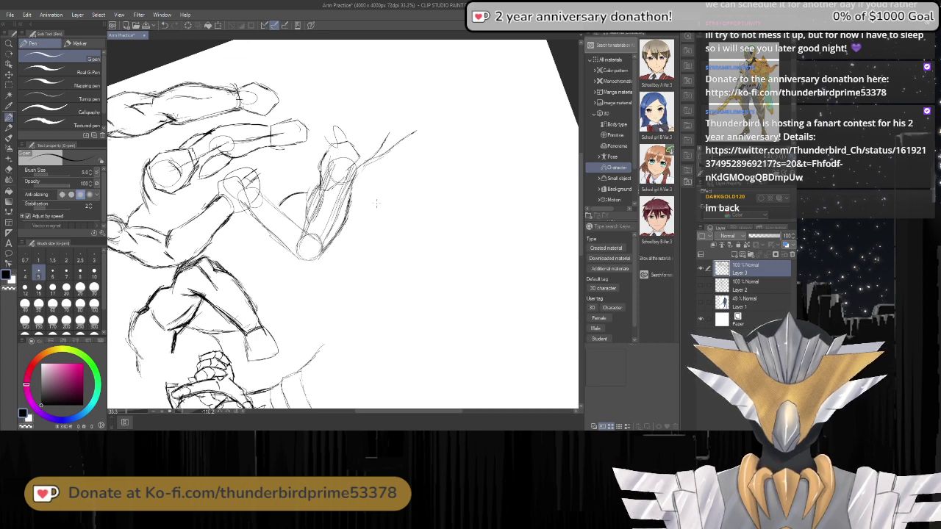
left_click(236, 411)
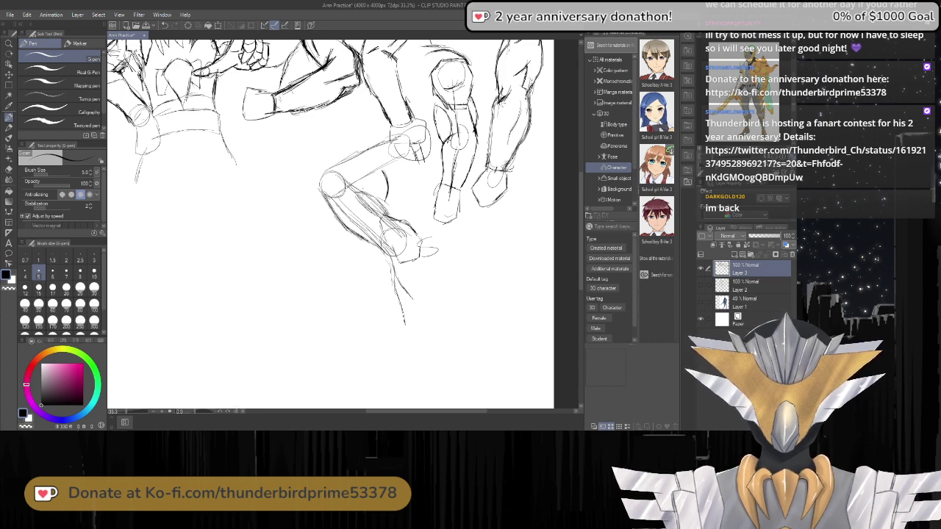
Outline the new bent arm's pointed elbow and both edges of its forearm up to the wrist circle with darker contour strokes.
mouse_move(370, 193)
left_mouse_down()
mouse_move(390, 220)
mouse_move(367, 196)
mouse_move(348, 196)
mouse_move(342, 177)
left_mouse_up()
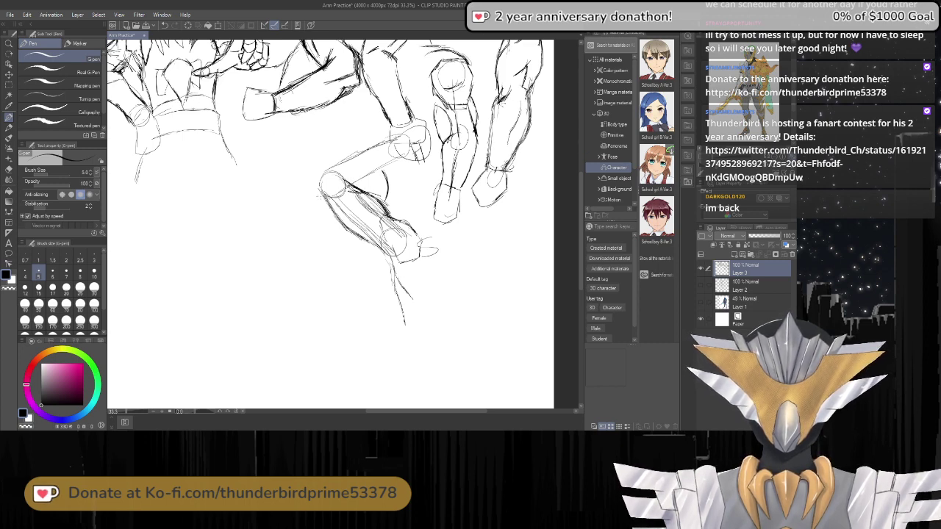
left_click_drag(339, 215, 316, 189)
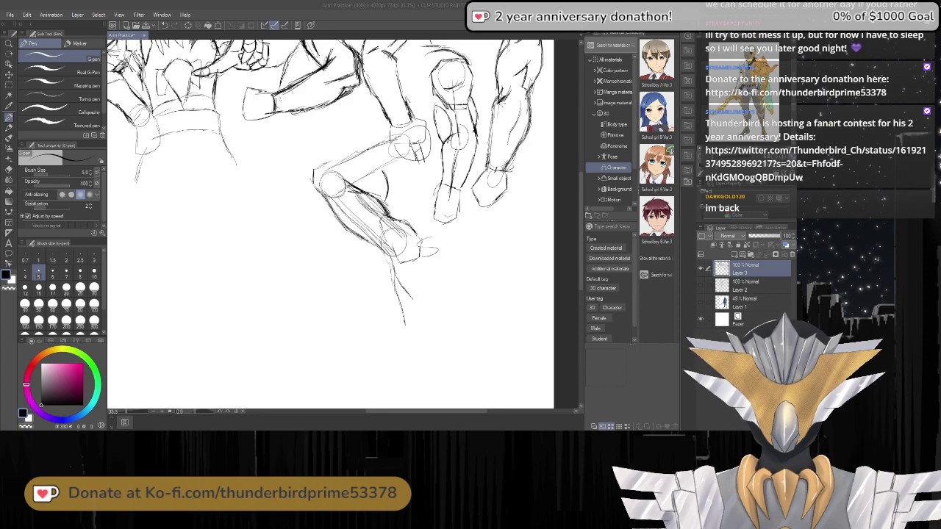
left_click_drag(197, 412, 178, 416)
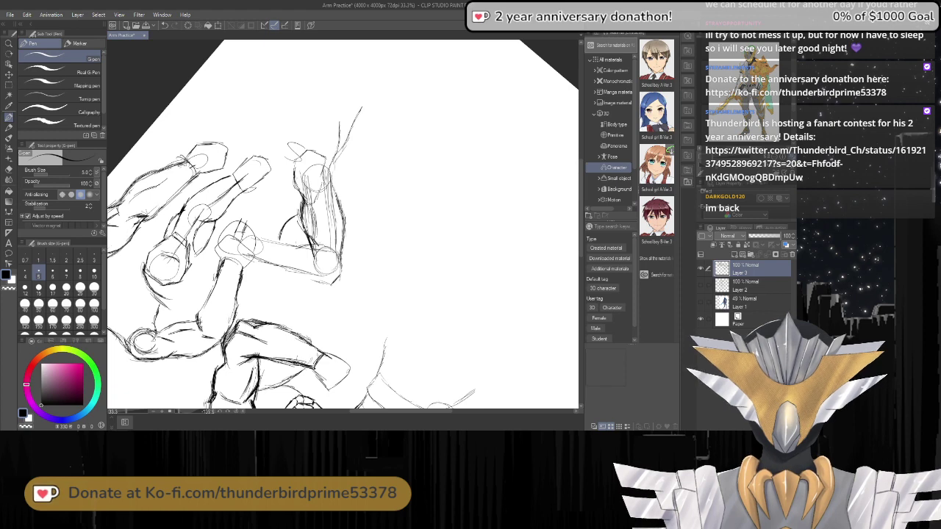
mouse_move(287, 246)
left_mouse_down()
mouse_move(260, 239)
mouse_move(324, 242)
mouse_move(338, 271)
mouse_move(309, 287)
mouse_move(278, 276)
left_mouse_up()
left_click_drag(286, 277, 266, 266)
left_click_drag(280, 271, 250, 258)
mouse_move(303, 285)
left_mouse_down()
mouse_move(269, 268)
mouse_move(292, 280)
left_mouse_up()
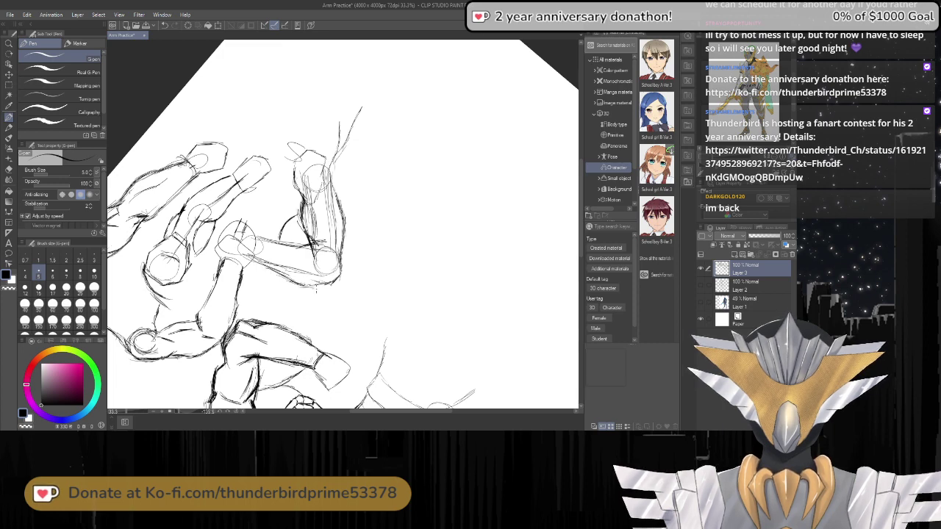
left_click_drag(303, 240, 291, 244)
left_click_drag(293, 243, 276, 245)
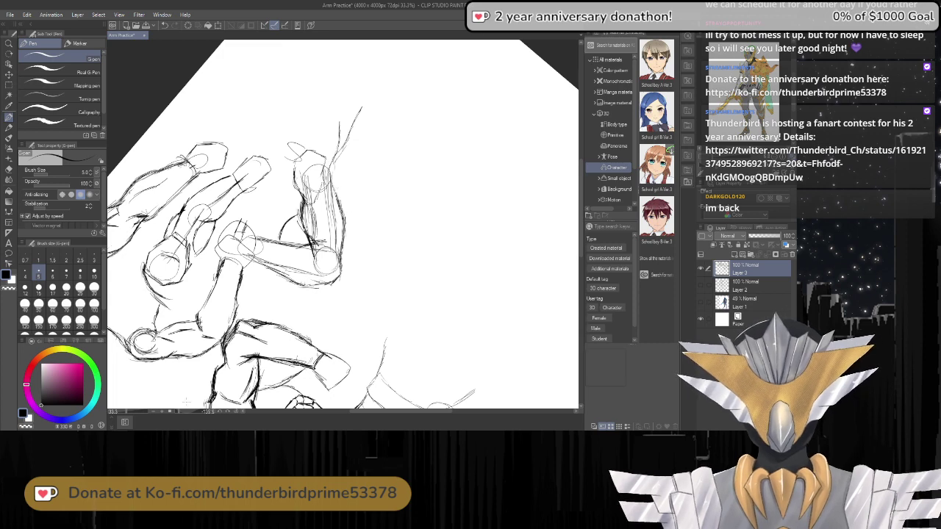
left_click(236, 412)
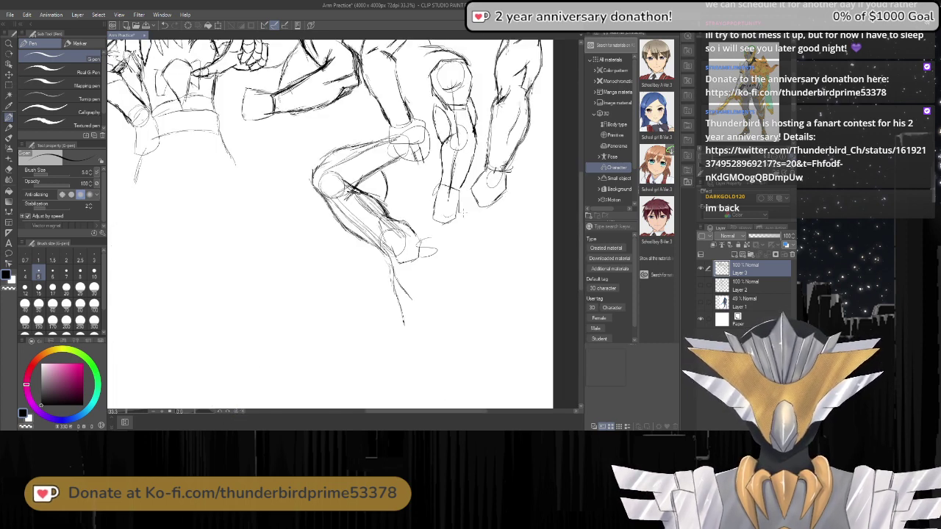
Save the Arm Practice drawing.
scroll(463, 214, "up", 3)
scroll(463, 215, "down", 1)
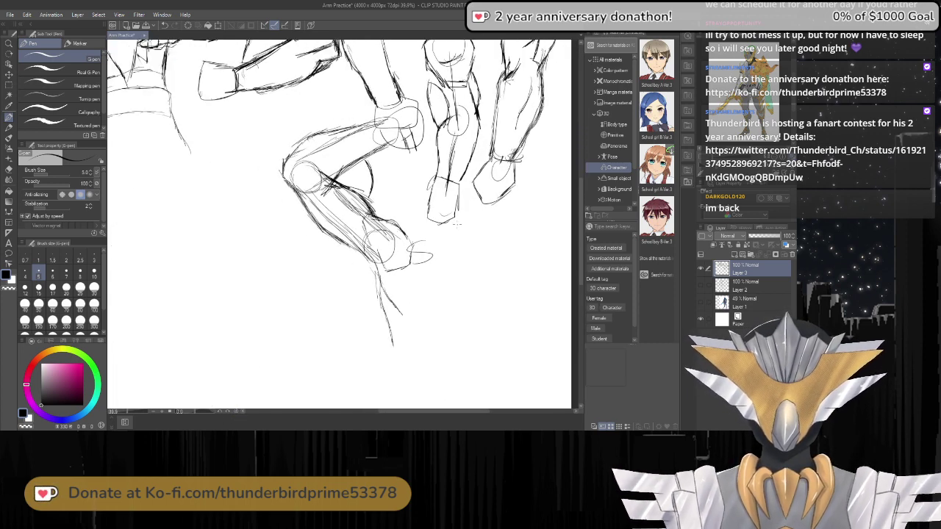
key("ctrl+s")
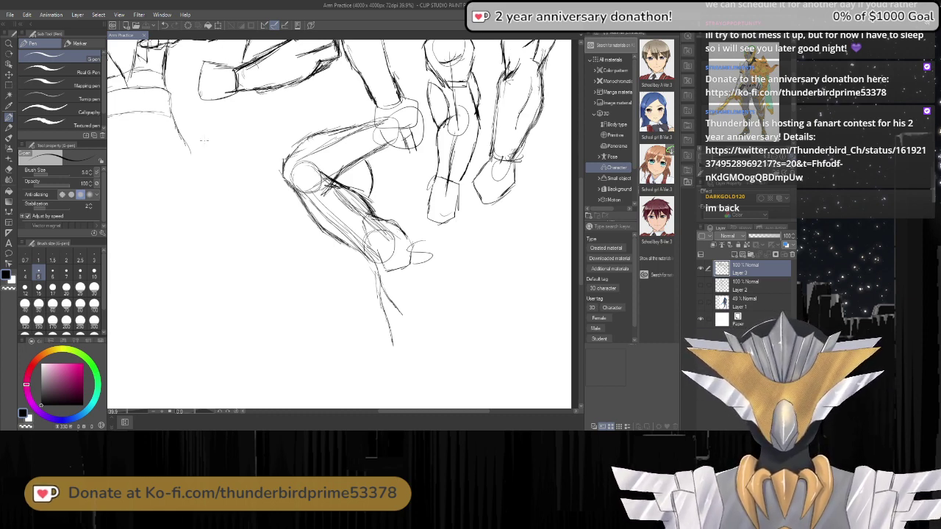
Erase the elbow circle and construction lines inside the bent arm's upper arm and forearm with the Hard eraser at size 50.
scroll(293, 209, "up", 3)
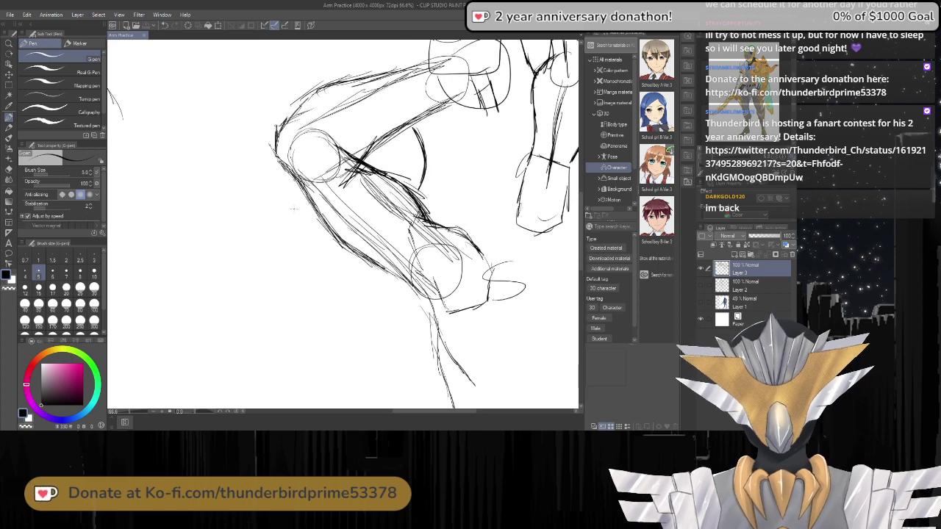
key("e")
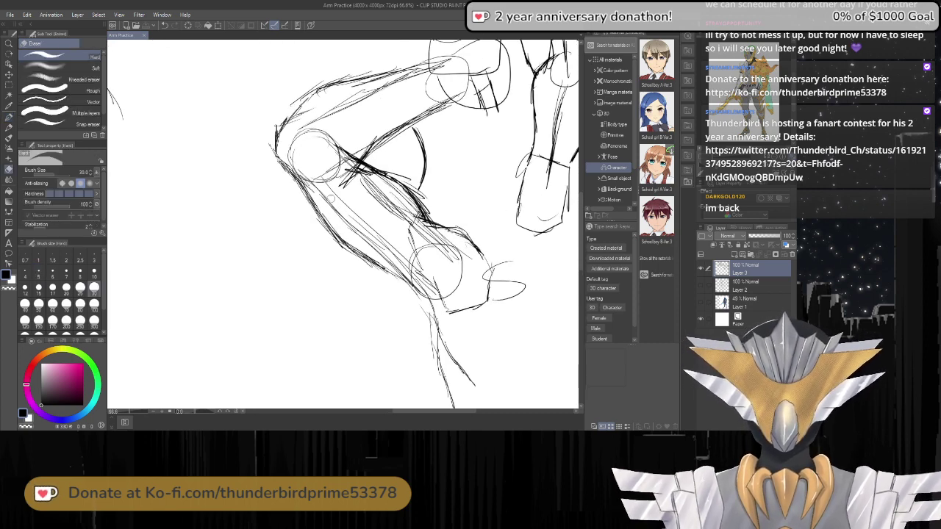
left_click(38, 304)
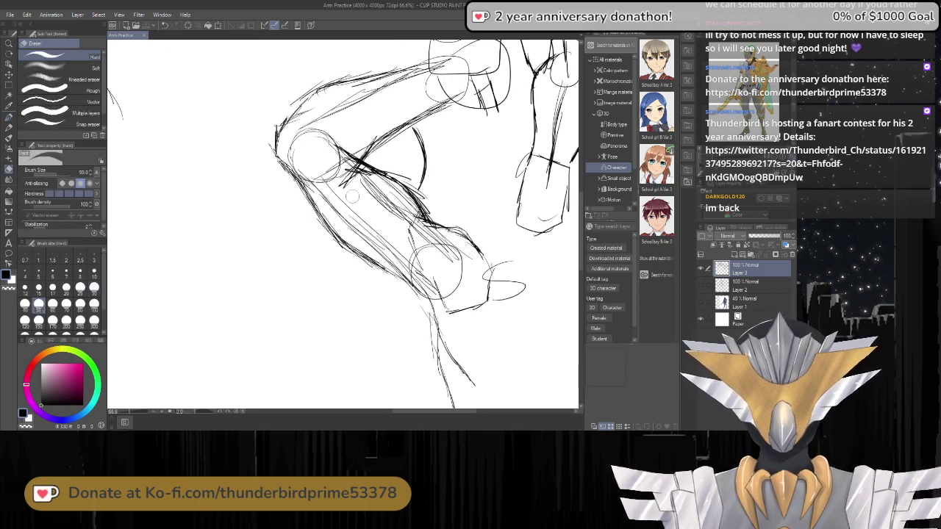
mouse_move(385, 251)
left_mouse_down()
mouse_move(421, 276)
mouse_move(389, 227)
mouse_move(454, 273)
mouse_move(435, 240)
mouse_move(451, 247)
mouse_move(411, 237)
mouse_move(369, 202)
left_mouse_up()
mouse_move(312, 151)
left_mouse_down()
mouse_move(367, 250)
mouse_move(377, 245)
mouse_move(306, 147)
mouse_move(310, 171)
mouse_move(302, 166)
mouse_move(303, 127)
mouse_move(337, 157)
mouse_move(318, 119)
mouse_move(416, 80)
mouse_move(409, 84)
left_mouse_up()
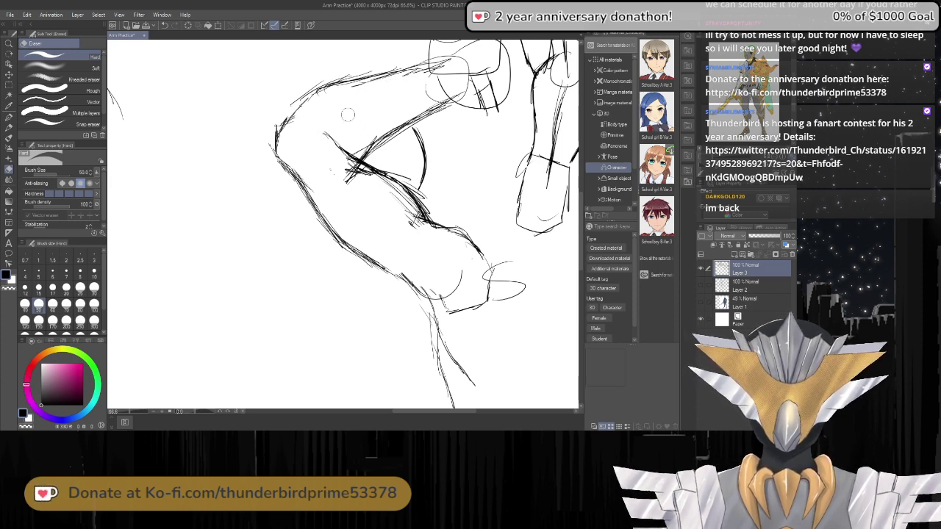
Draw inner muscle lines along the bent arm's upper arm and forearm and a short mark inside the elbow with the G-pen.
key("p")
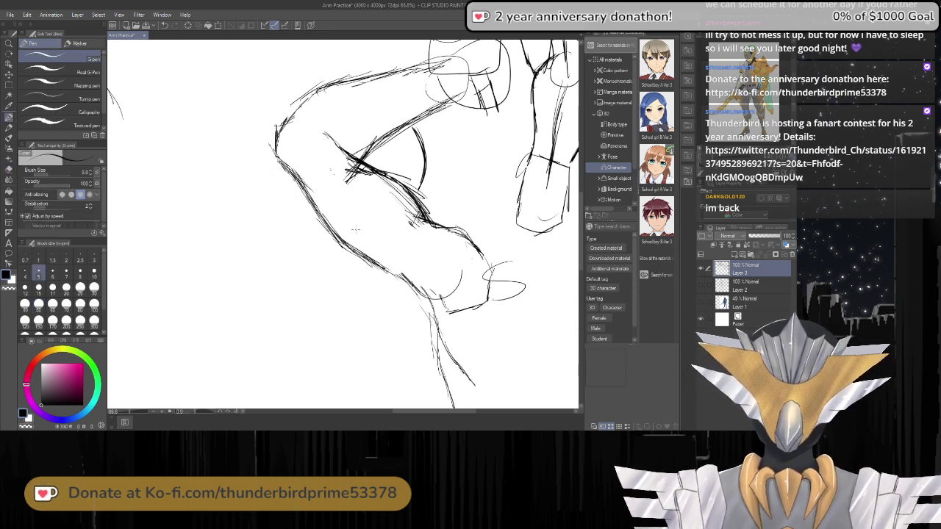
left_click_drag(340, 208, 400, 259)
left_click_drag(372, 238, 391, 253)
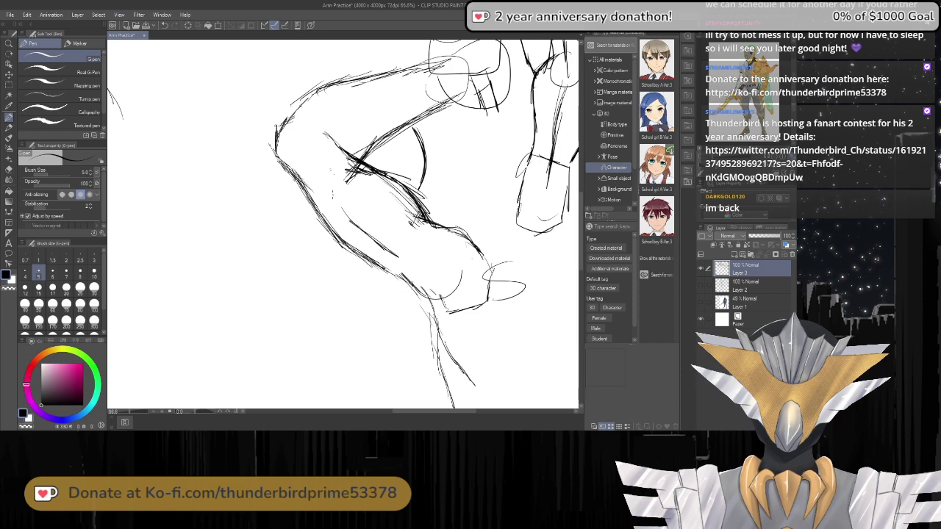
mouse_move(288, 131)
left_mouse_down()
mouse_move(285, 150)
mouse_move(294, 147)
left_mouse_up()
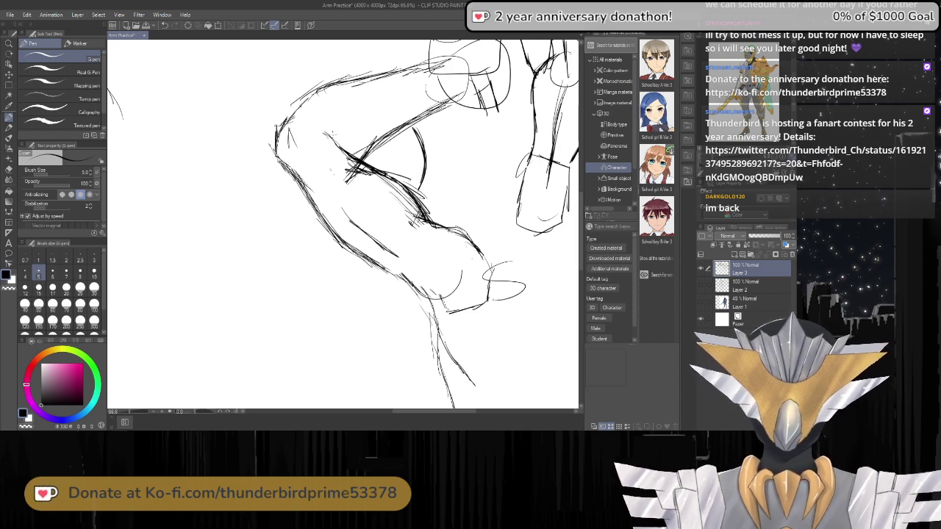
left_click_drag(412, 104, 365, 128)
scroll(410, 105, "down", 2)
scroll(397, 66, "down", 2)
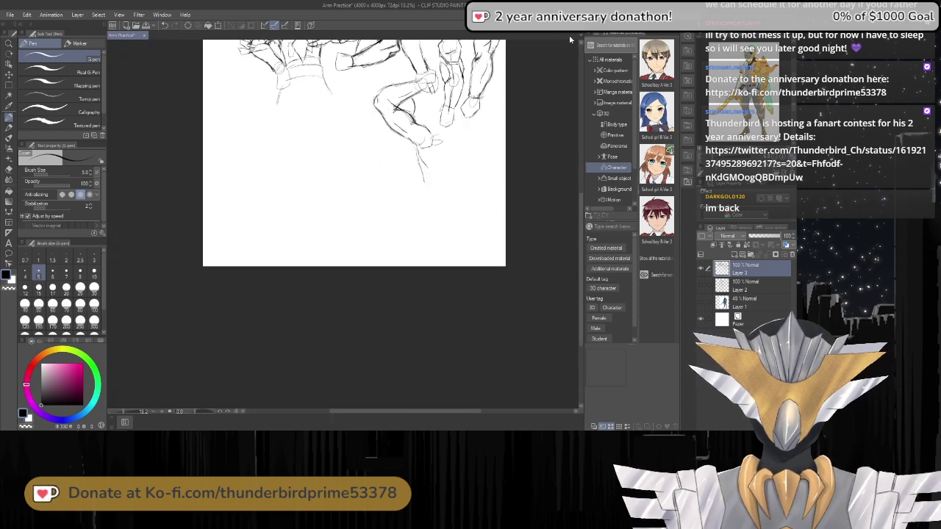
scroll(478, 118, "up", 4)
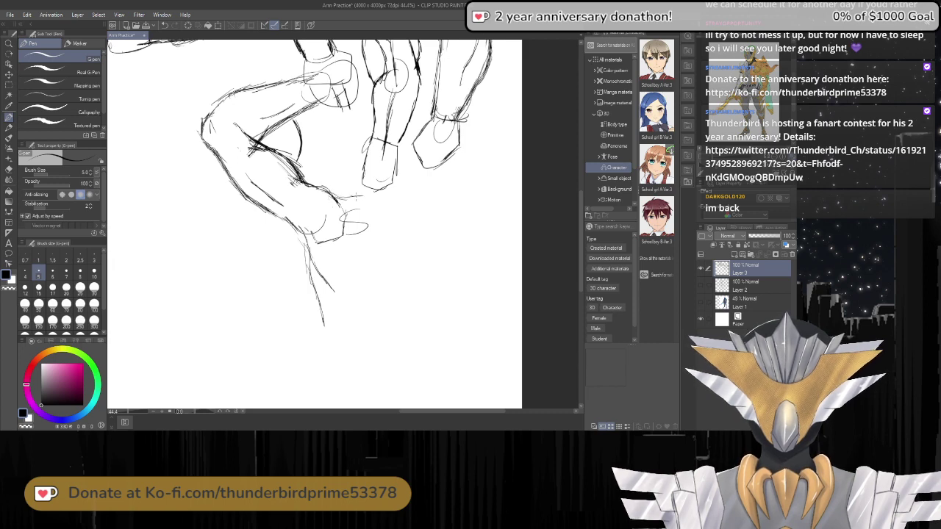
left_click_drag(395, 165, 416, 145)
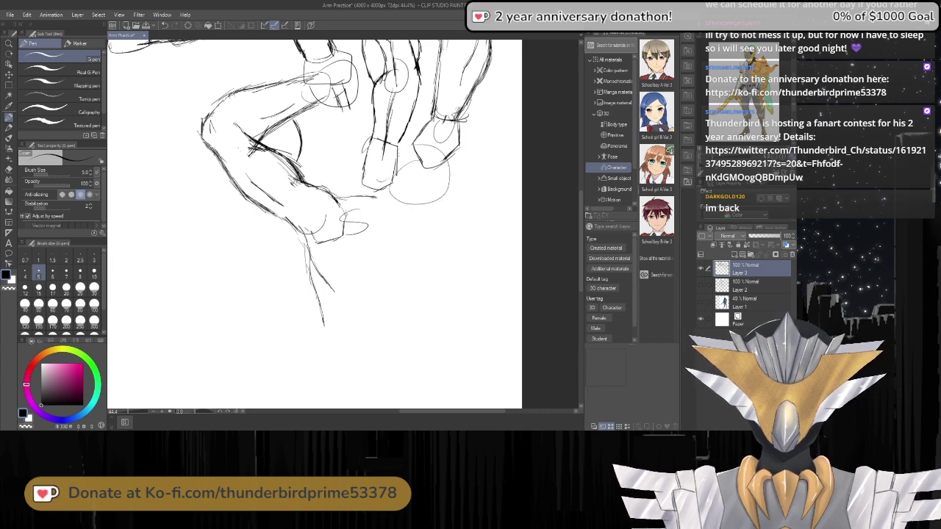
left_click_drag(391, 188, 419, 202)
key("ctrl+z")
key("ctrl+z")
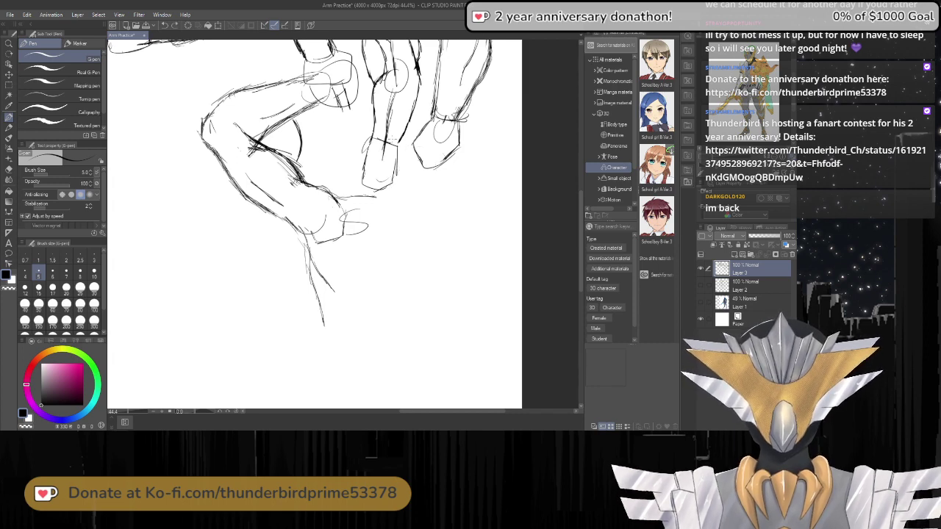
scroll(344, 224, "down", 5)
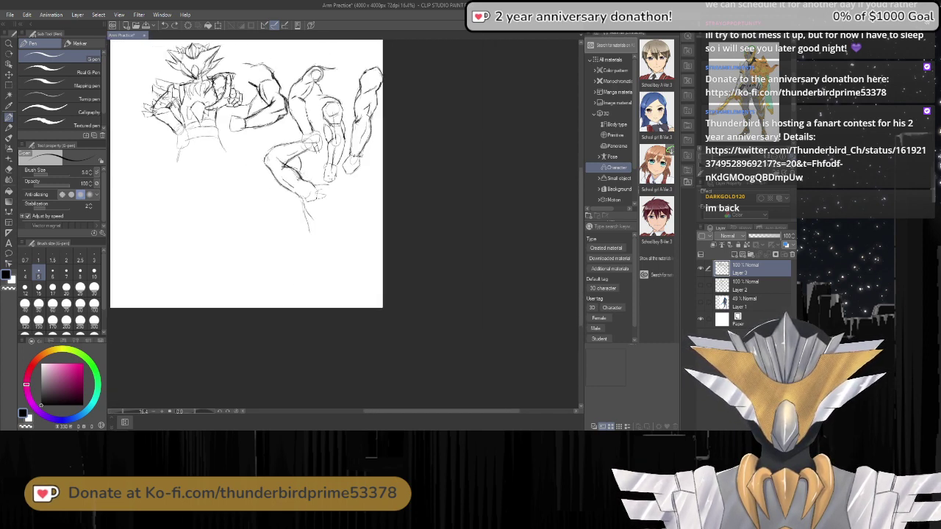
scroll(285, 145, "up", 4)
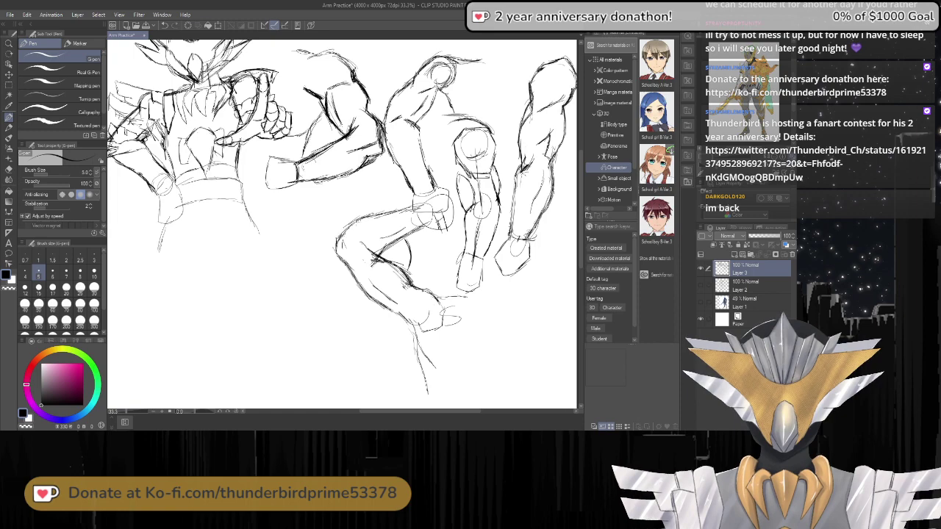
left_click_drag(350, 224, 385, 214)
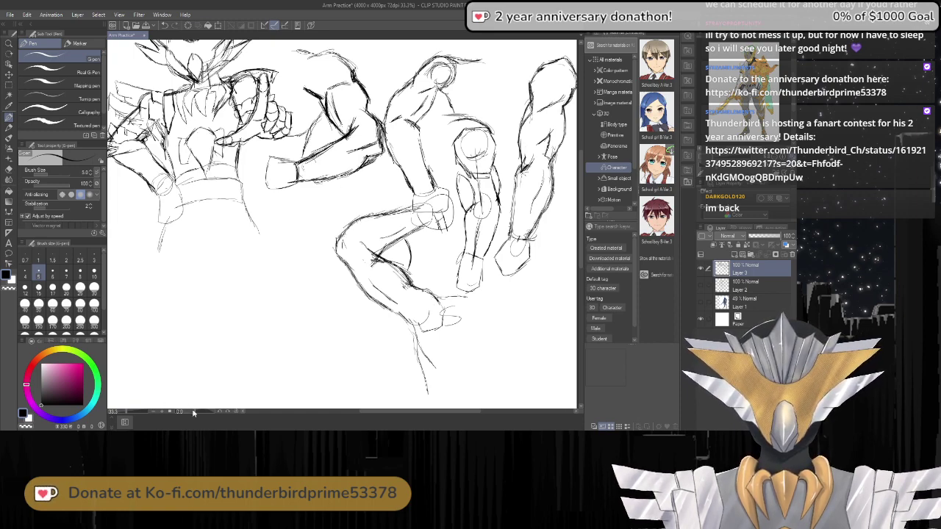
left_click_drag(193, 413, 183, 413)
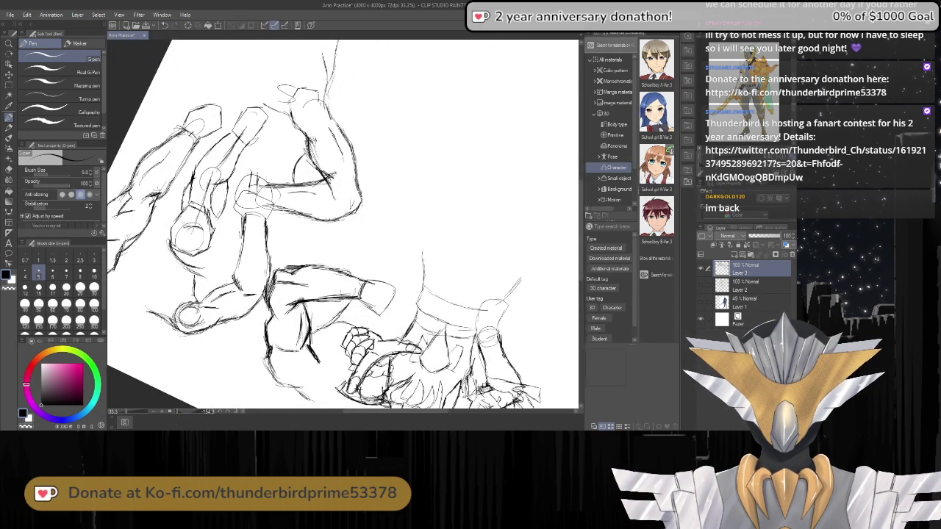
Select the hanging arm above the new bent arm with a rectangle, move it upward to separate the two sketches, and deselect it.
left_click(8, 85)
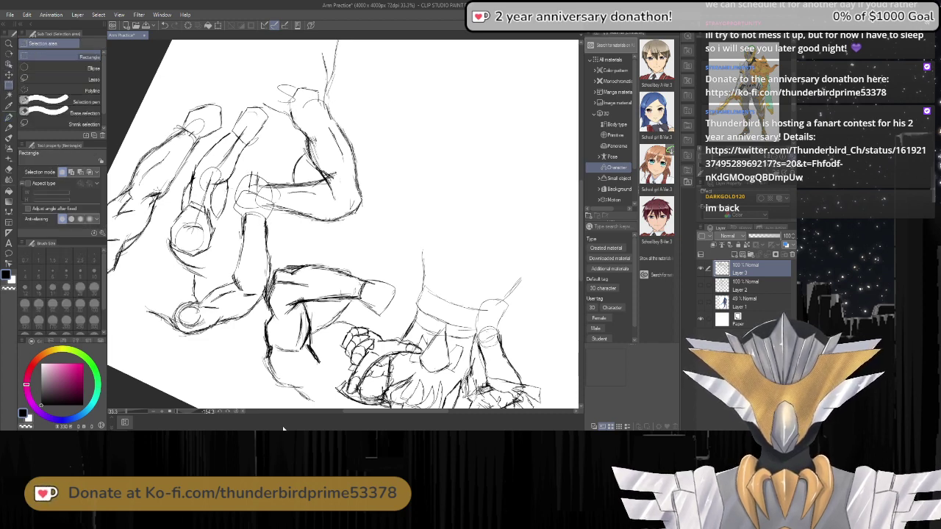
left_click(231, 412)
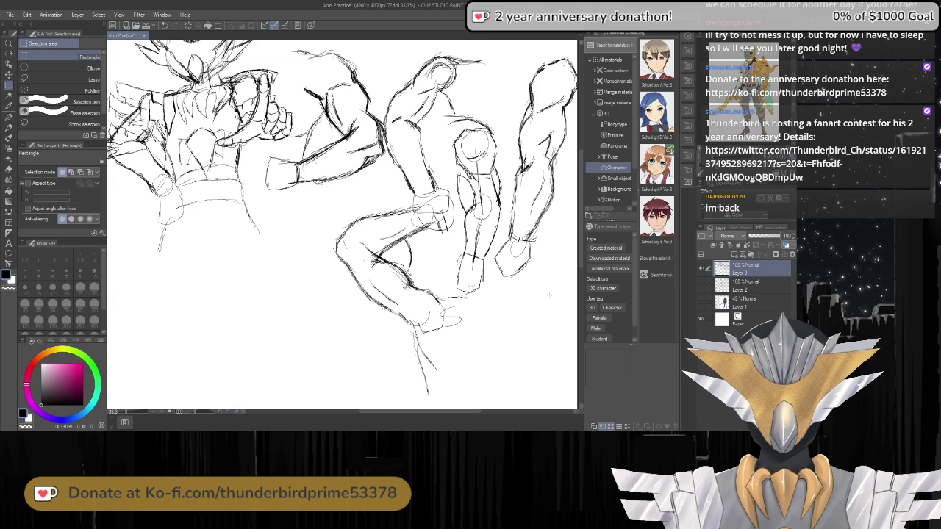
left_click_drag(580, 248, 580, 224)
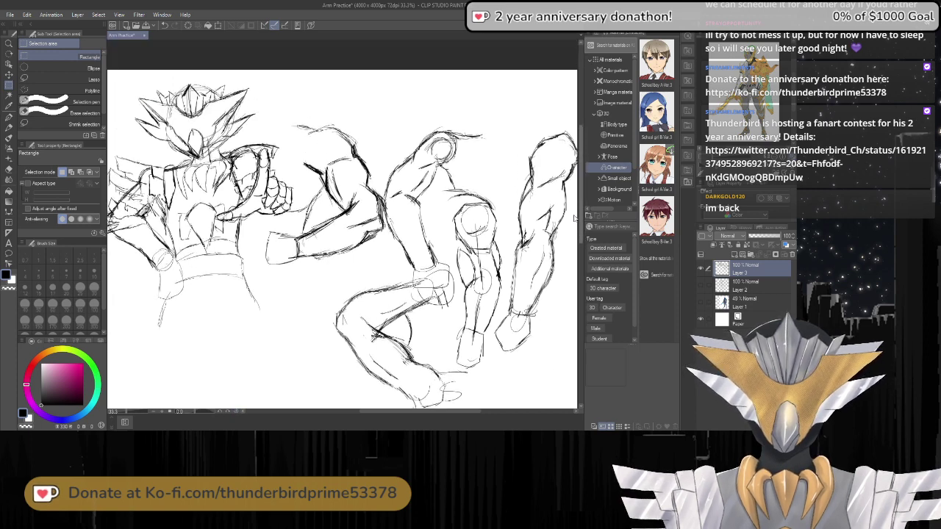
mouse_move(382, 117)
left_mouse_down()
mouse_move(428, 173)
mouse_move(451, 291)
left_mouse_up()
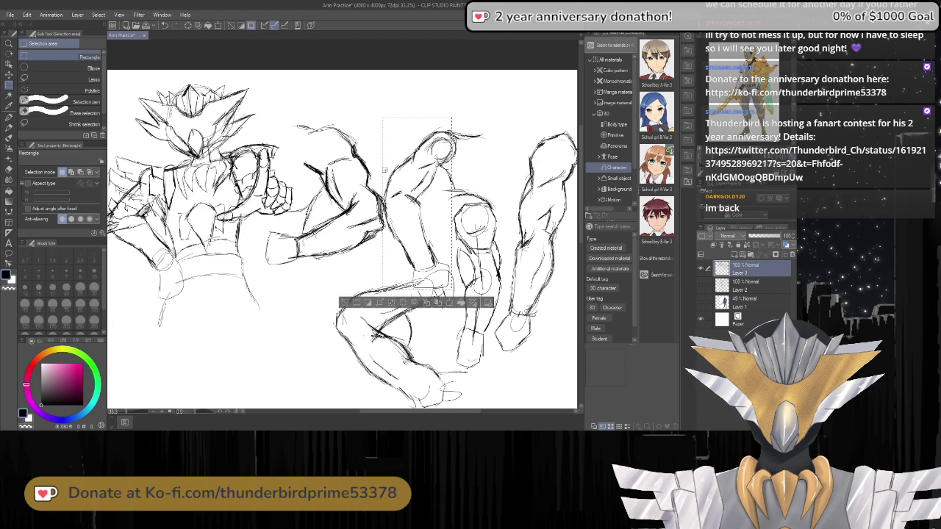
left_click(9, 72)
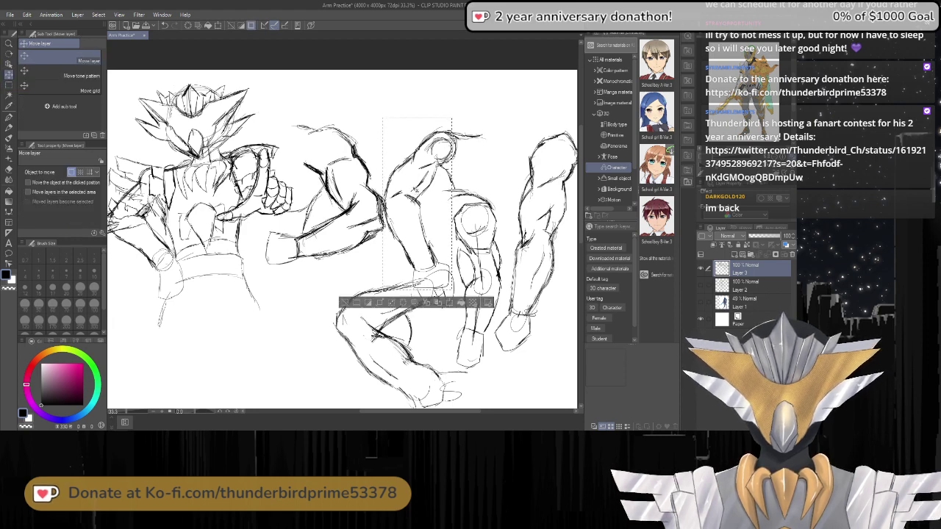
left_click_drag(416, 192, 416, 152)
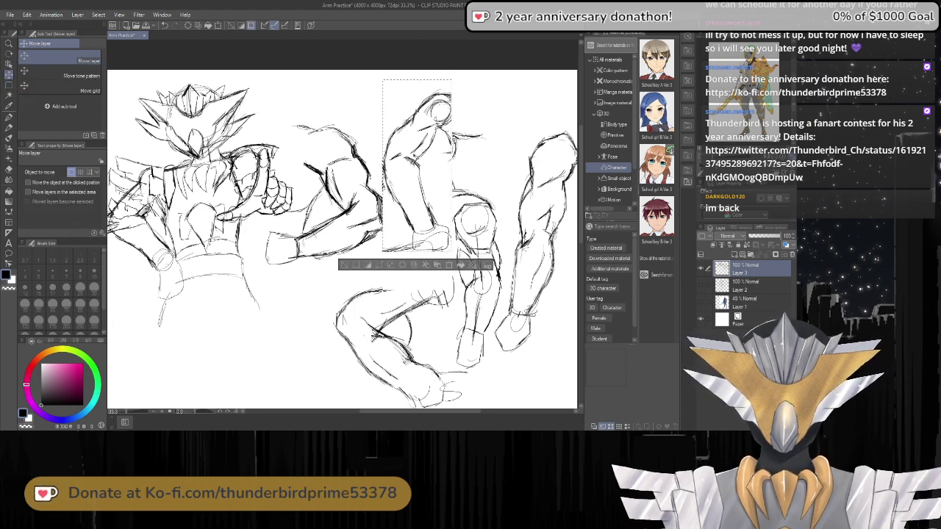
key("ctrl+d")
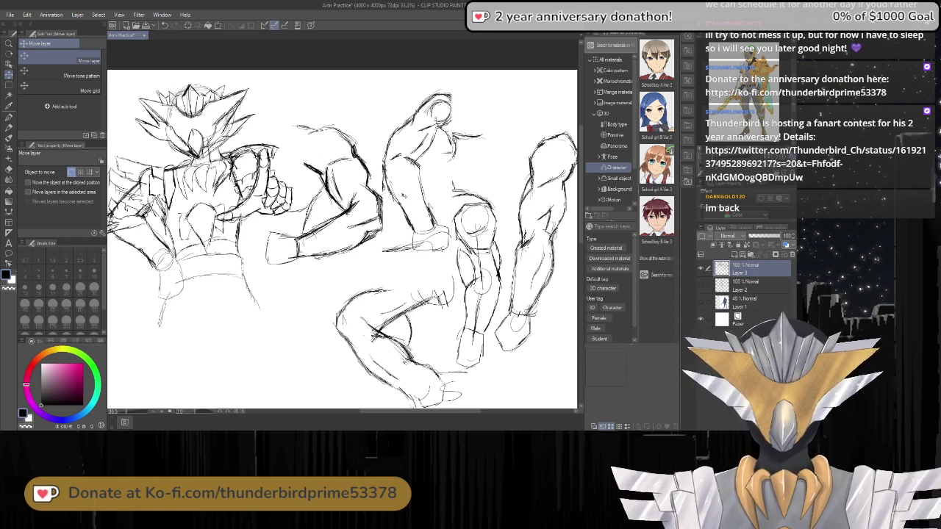
Extend the bent arm's top outline and sketch overlapping circles and a rounded form at its upper end with the G-pen.
scroll(404, 195, "down", 3)
scroll(399, 272, "up", 4)
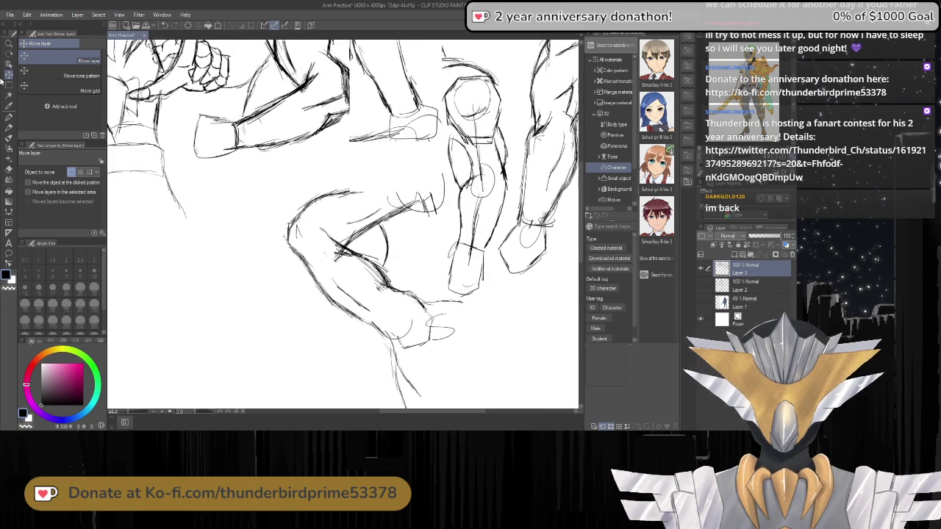
left_click(9, 117)
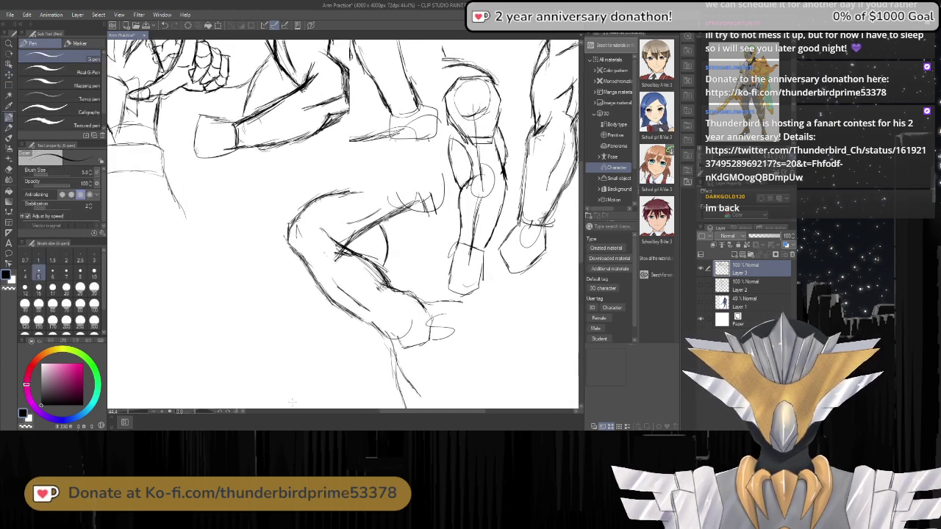
left_click_drag(194, 413, 182, 415)
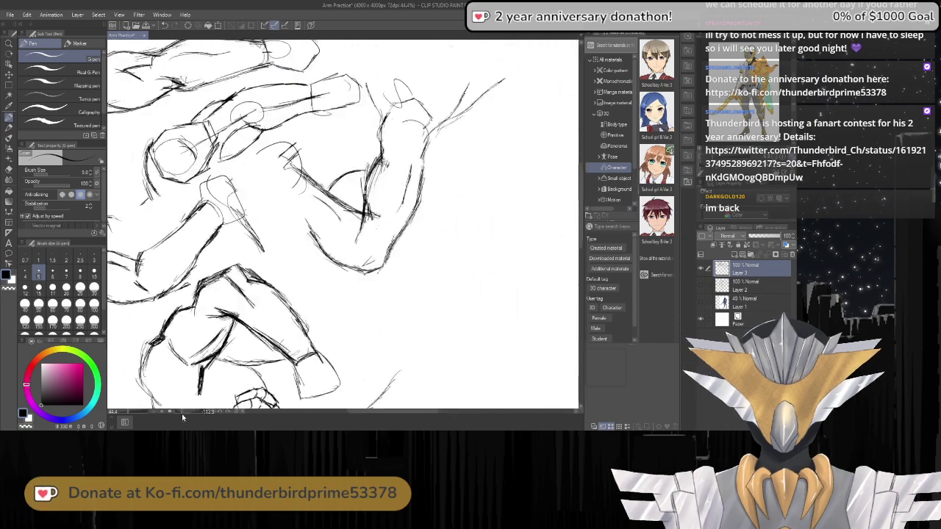
scroll(178, 414, "up", 5)
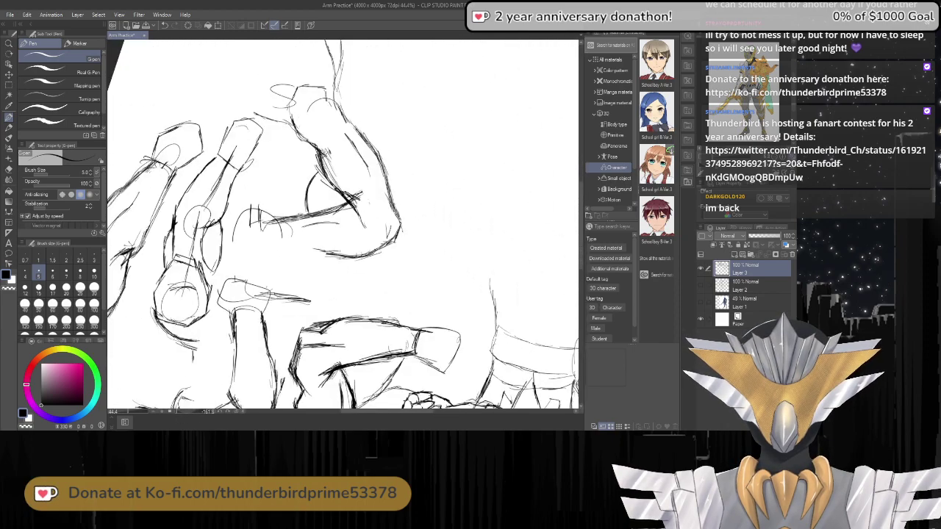
left_click_drag(338, 255, 276, 253)
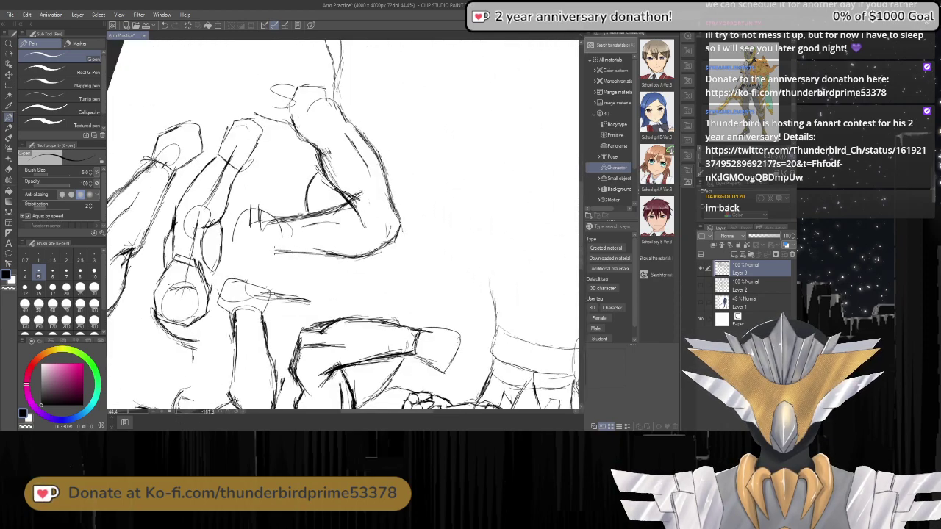
mouse_move(278, 217)
left_mouse_down()
mouse_move(262, 243)
mouse_move(291, 229)
mouse_move(232, 238)
mouse_move(254, 257)
mouse_move(280, 243)
left_mouse_up()
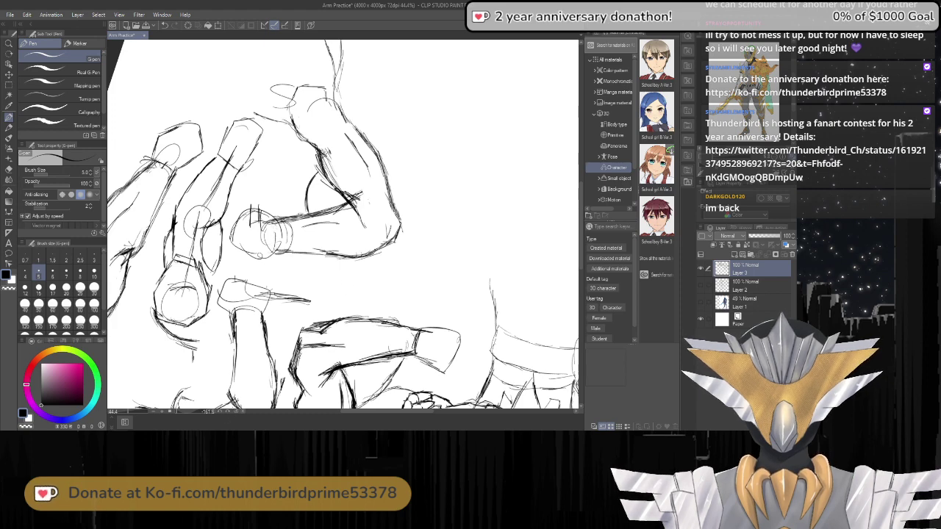
left_click(234, 413)
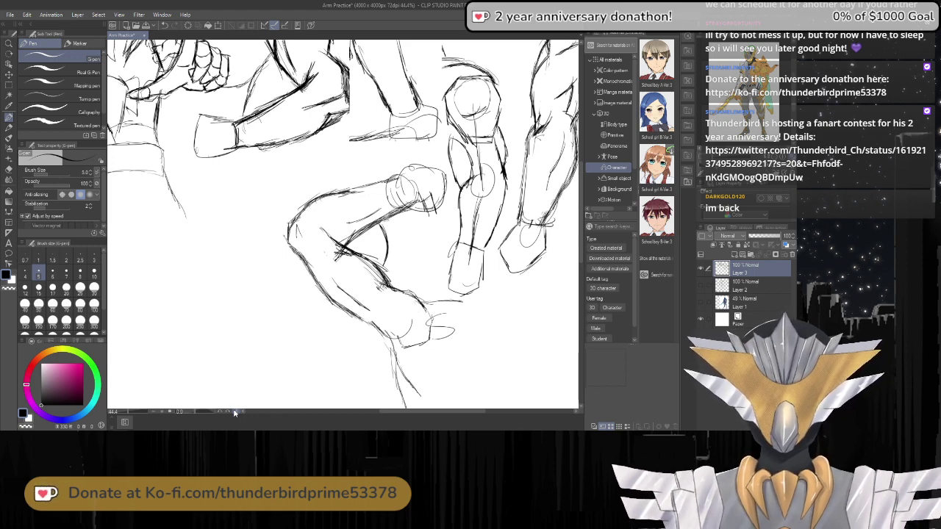
Trim the stray crease lines inside the bent arm's elbow with the Hard eraser and redraw the crease with the G-pen.
scroll(272, 273, "up", 2)
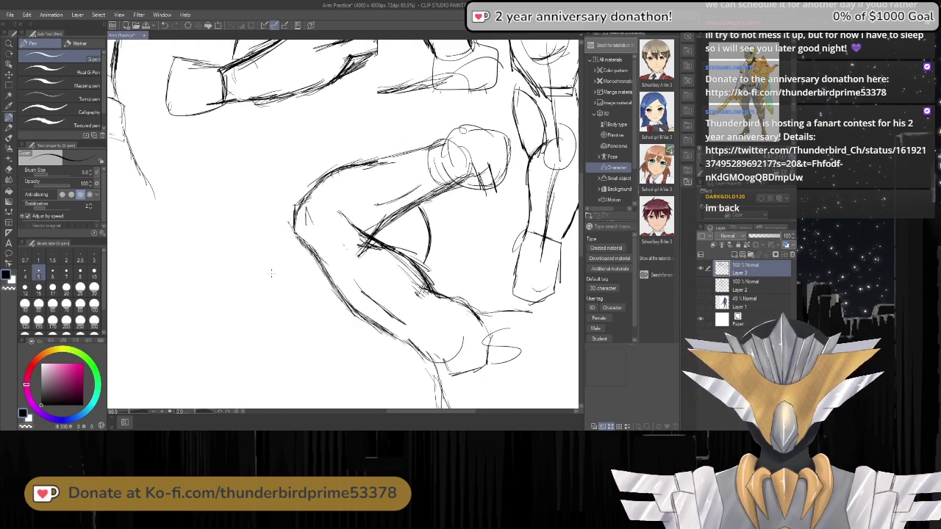
scroll(271, 273, "up", 1)
scroll(272, 274, "down", 2)
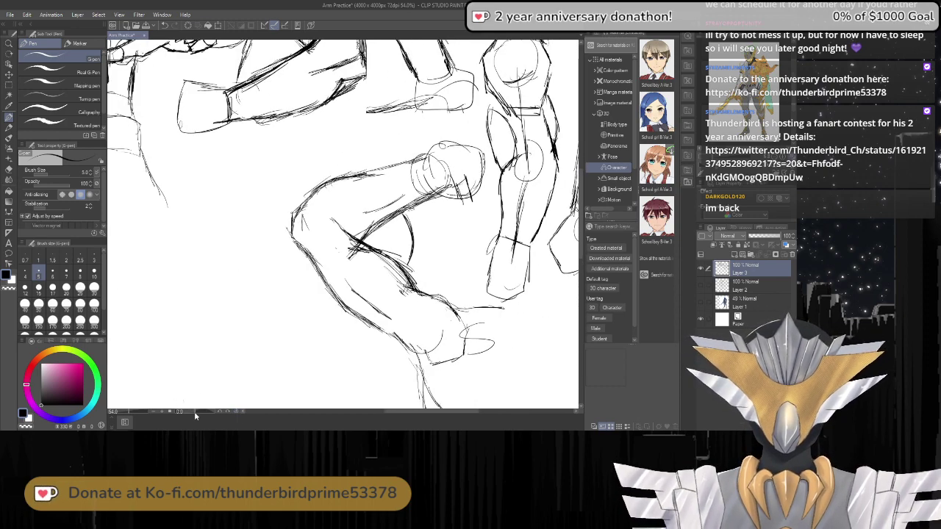
mouse_move(197, 411)
left_mouse_down()
mouse_move(180, 411)
mouse_move(196, 416)
left_mouse_up()
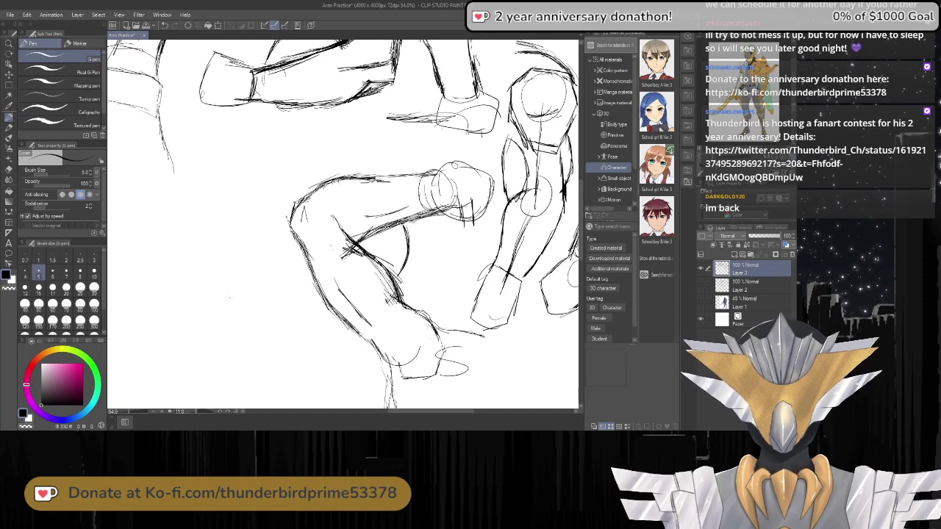
left_click(236, 412)
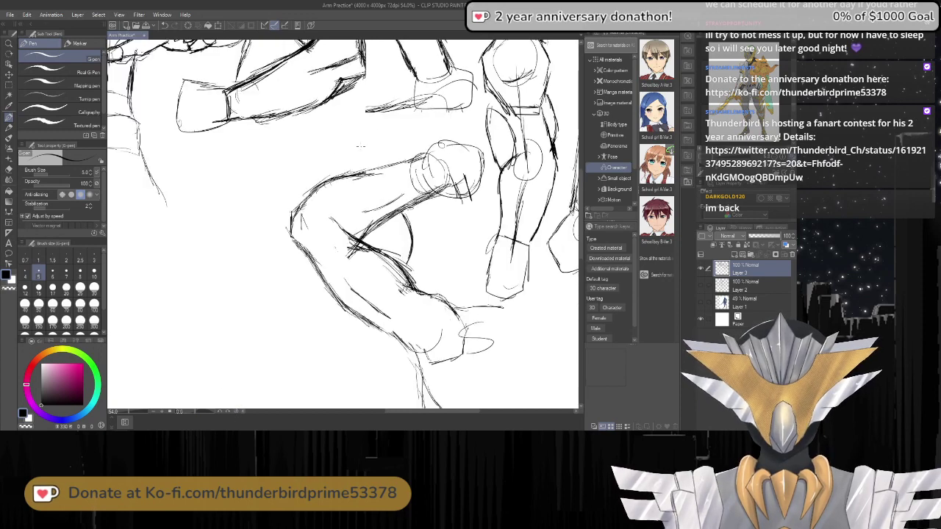
key("e")
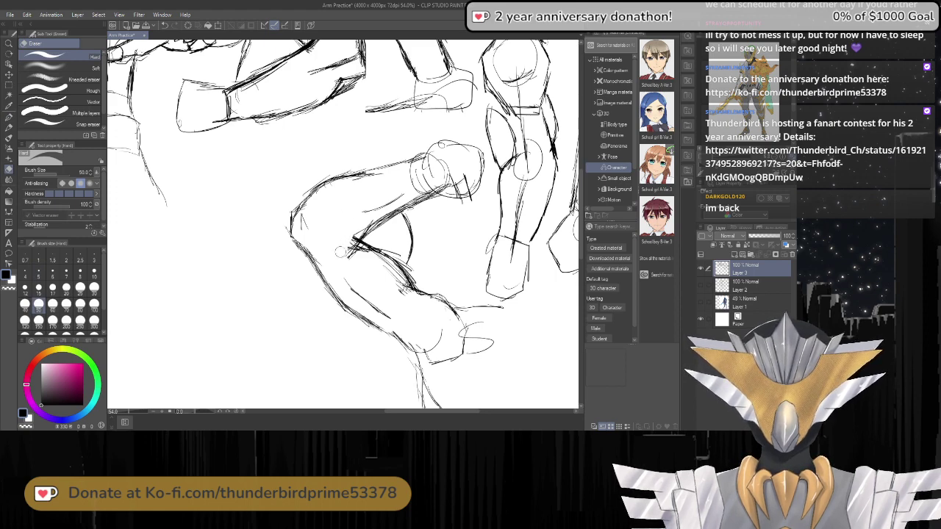
key("p")
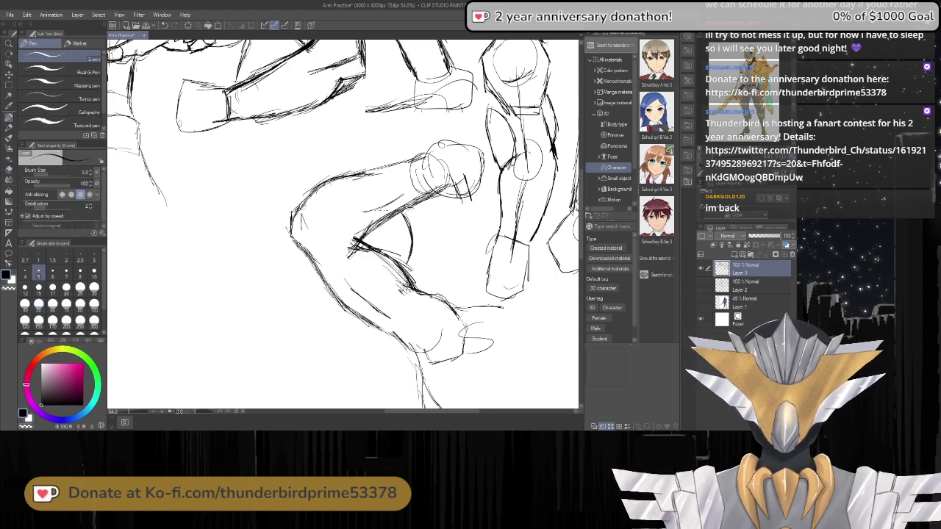
left_click_drag(374, 229, 340, 256)
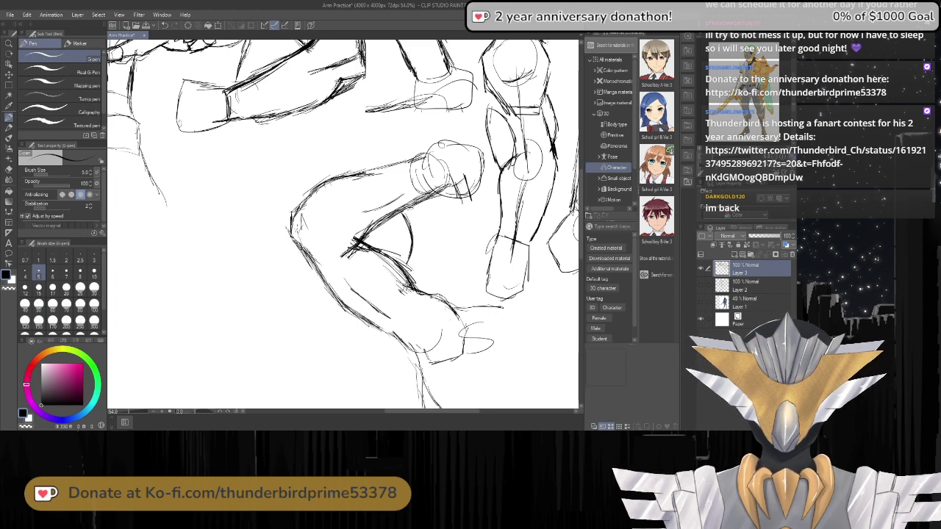
Reshape the bent arm's outer elbow into a sharper corner, trimming with the Hard eraser at size 50 and redrawing with the G-pen.
mouse_move(293, 224)
left_mouse_down()
mouse_move(332, 187)
mouse_move(357, 181)
left_mouse_up()
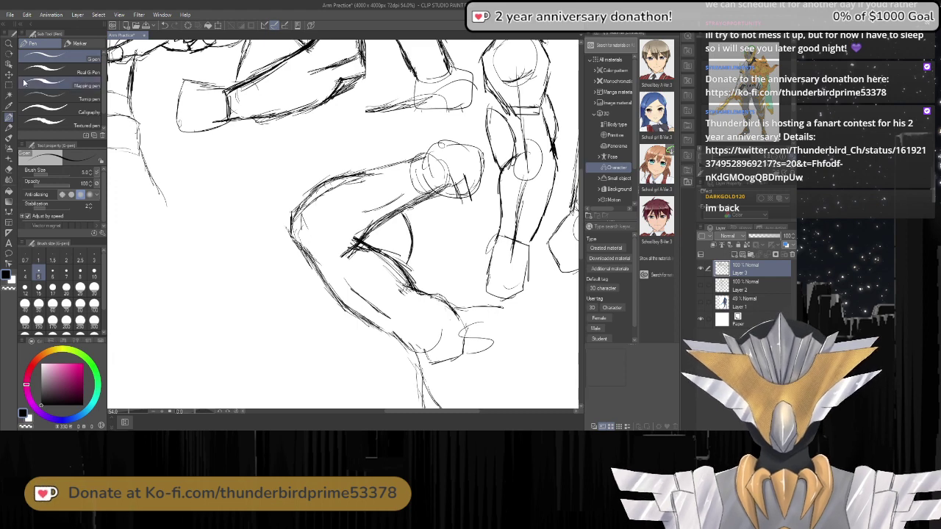
left_click(9, 169)
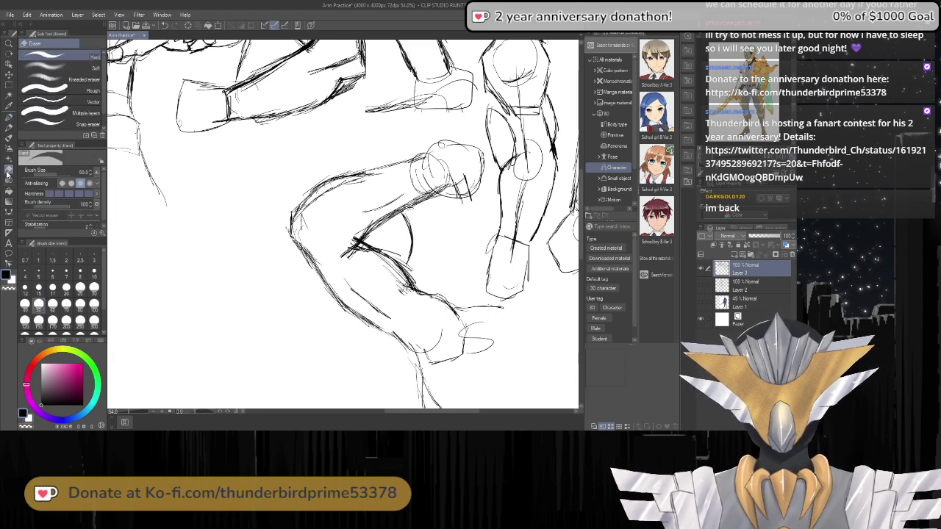
mouse_move(315, 180)
left_mouse_down()
mouse_move(298, 209)
mouse_move(360, 167)
mouse_move(356, 181)
mouse_move(299, 212)
mouse_move(304, 262)
left_mouse_up()
key("p")
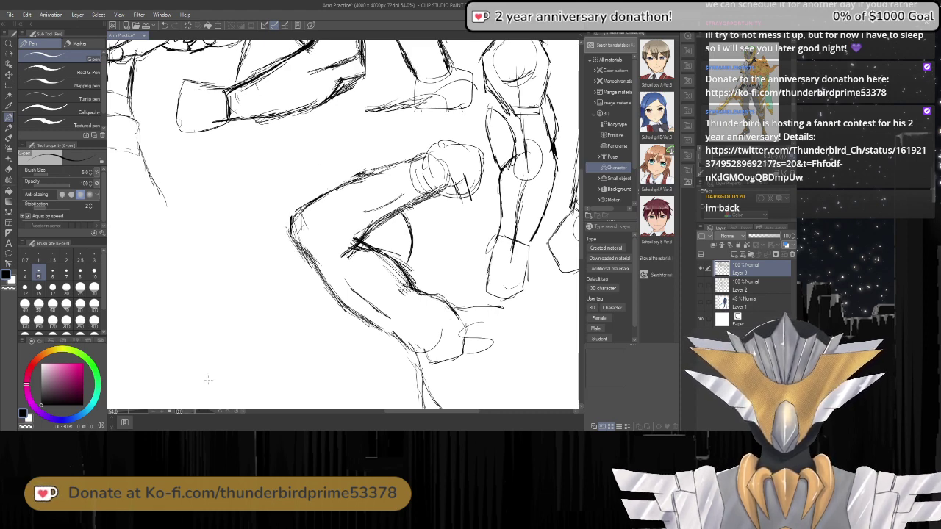
mouse_move(194, 411)
left_mouse_down()
mouse_move(172, 415)
mouse_move(195, 417)
left_mouse_up()
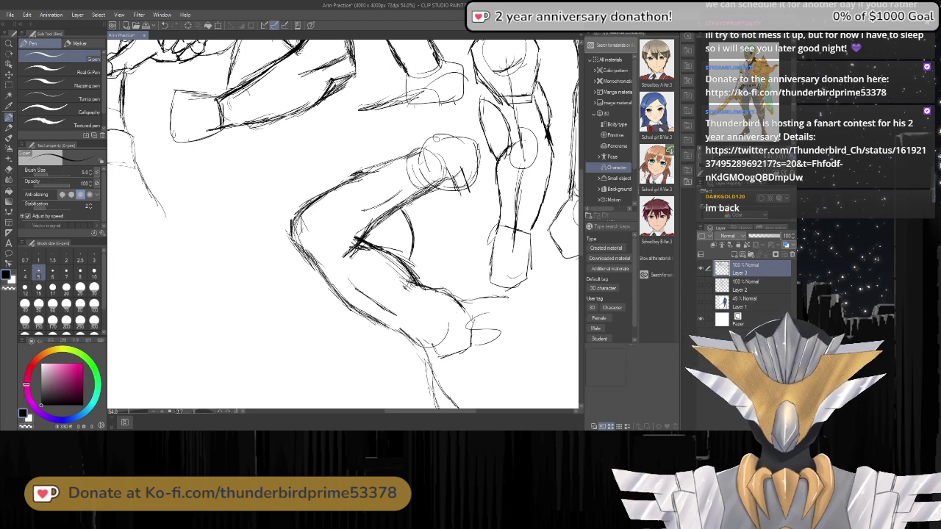
left_click_drag(366, 229, 424, 203)
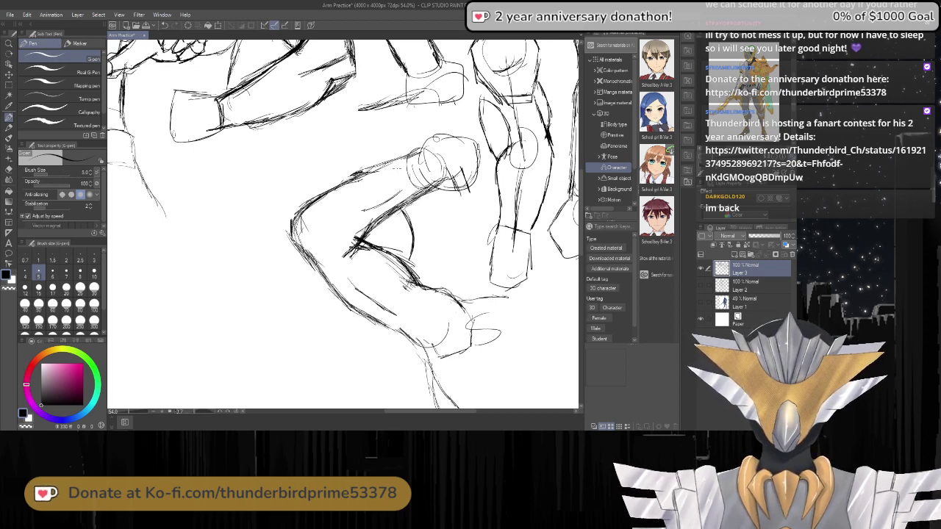
Level the canvas view and examine the bent arm against the other arm sketches and the empty space below.
scroll(446, 164, "down", 6)
scroll(502, 175, "up", 4)
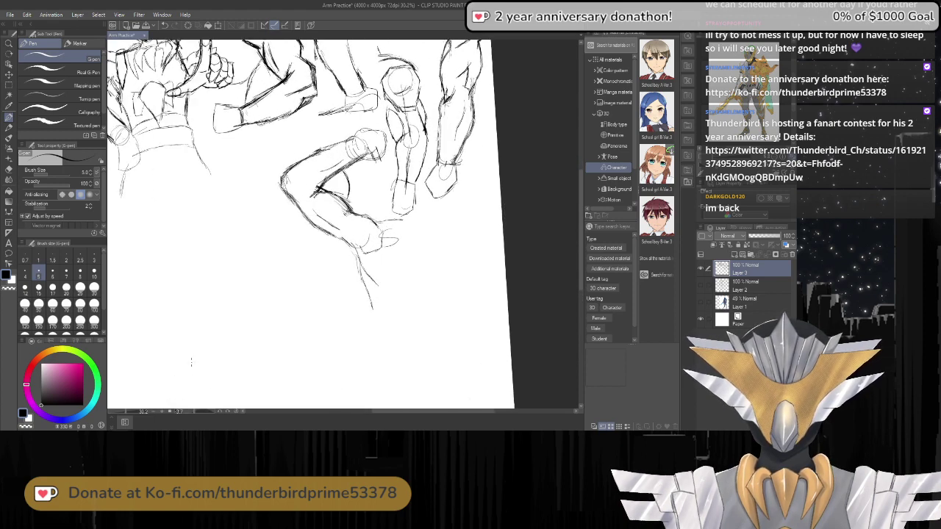
left_click(235, 412)
scroll(314, 242, "down", 5)
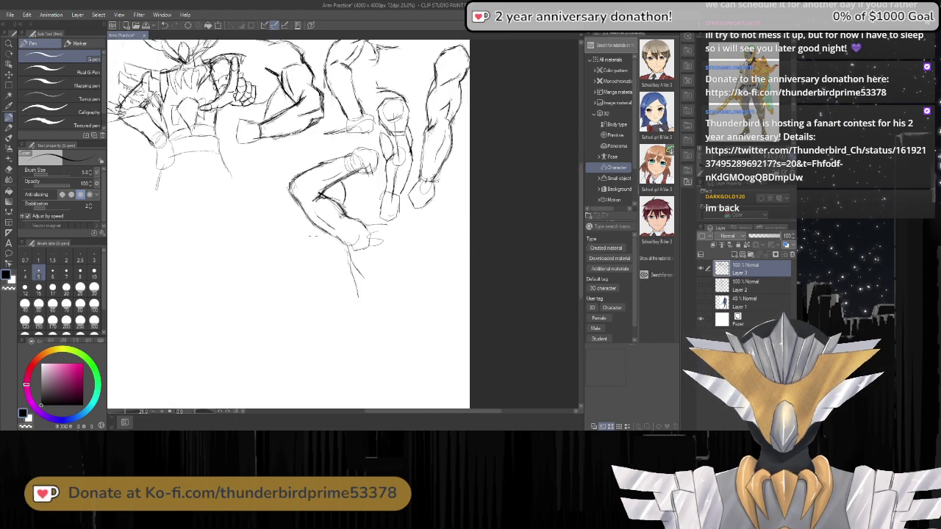
scroll(324, 235, "up", 4)
scroll(324, 235, "down", 1)
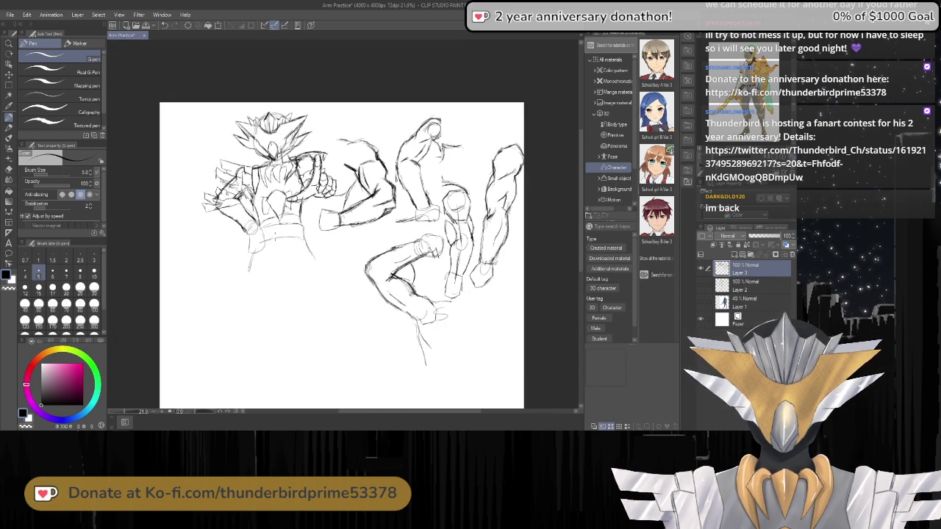
scroll(283, 278, "up", 1)
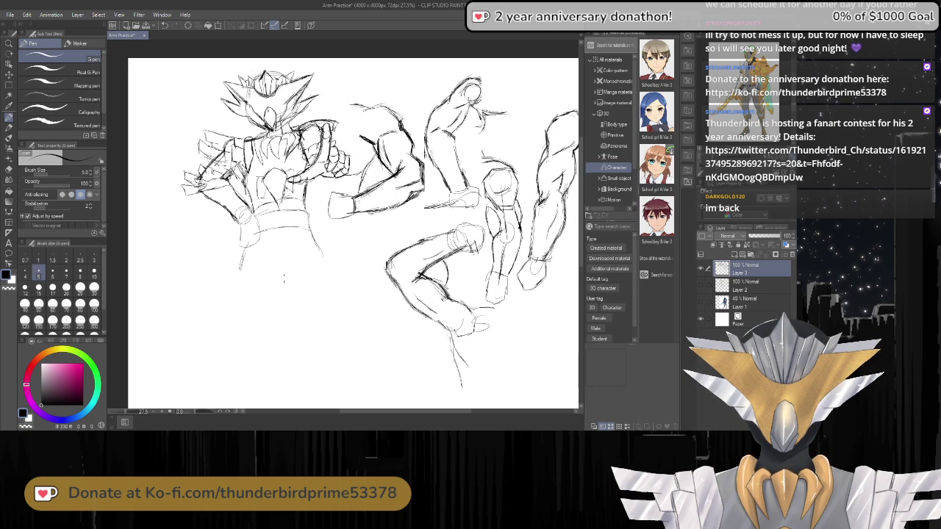
scroll(283, 277, "down", 2)
scroll(397, 300, "up", 2)
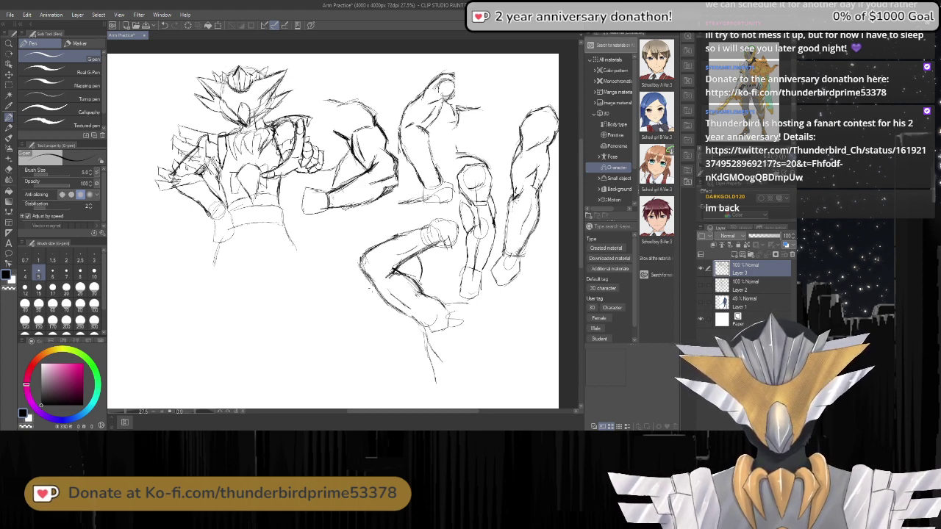
scroll(427, 369, "up", 2)
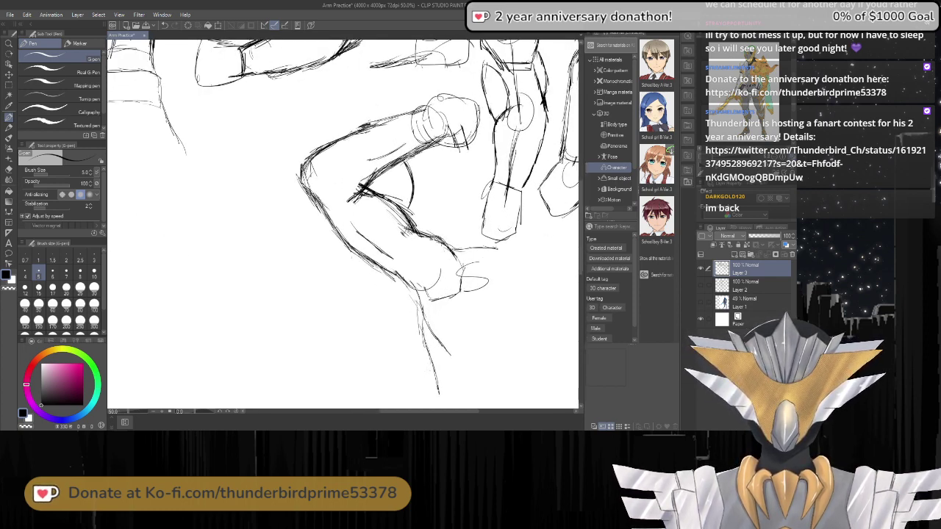
scroll(448, 181, "down", 3)
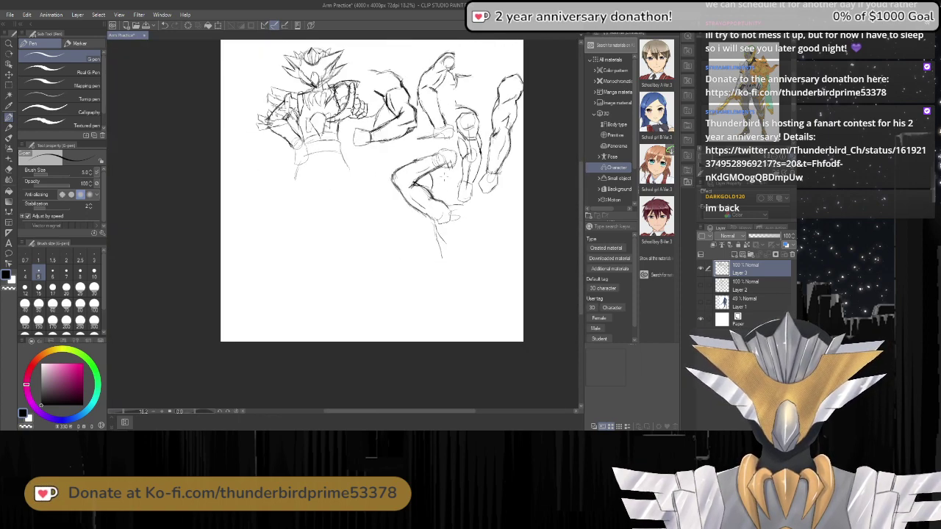
scroll(366, 147, "up", 2)
scroll(366, 147, "down", 2)
scroll(500, 177, "up", 3)
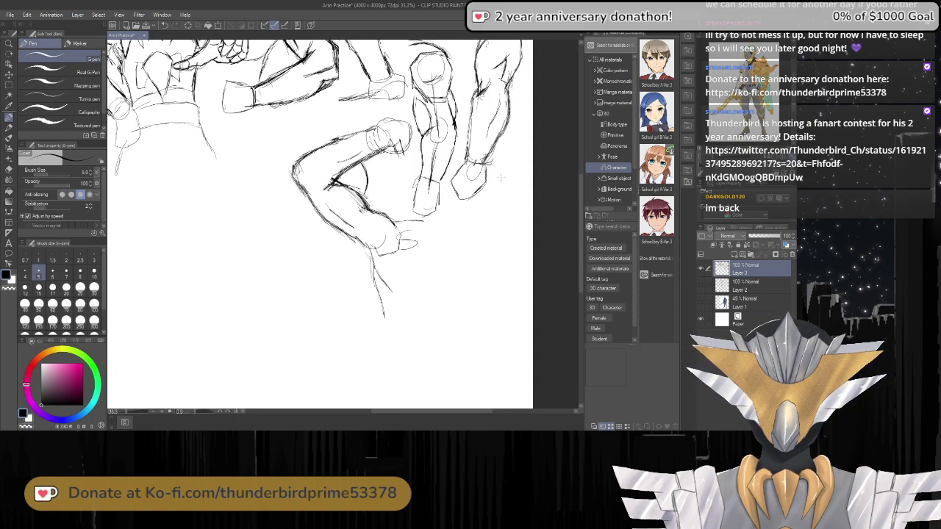
scroll(500, 177, "down", 2)
scroll(359, 171, "up", 2)
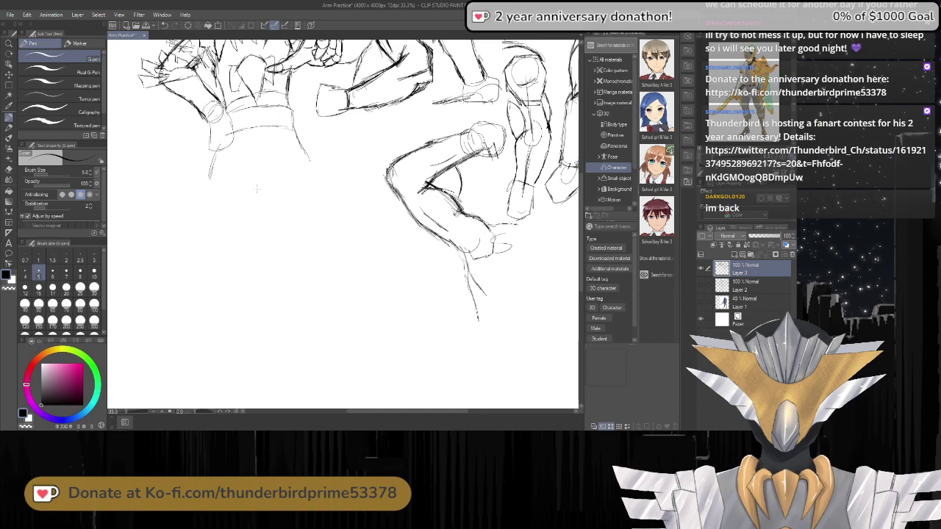
scroll(256, 189, "down", 2)
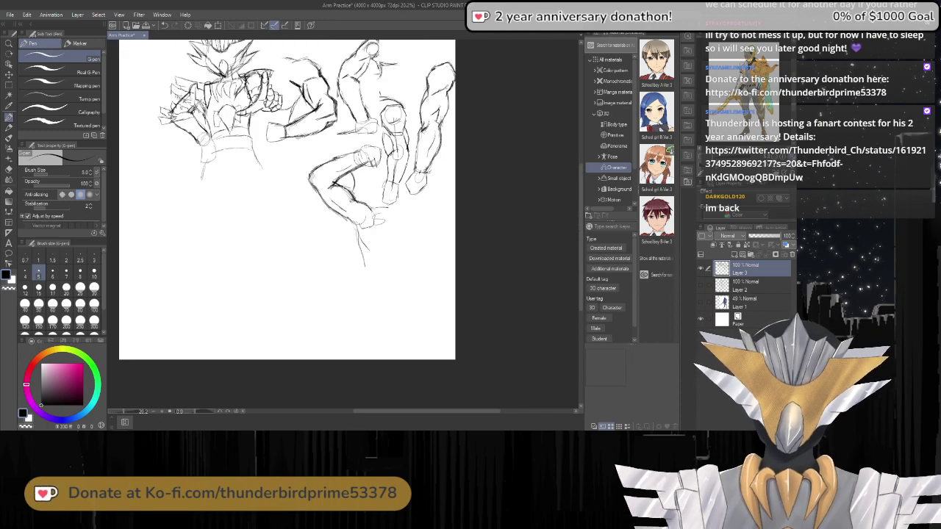
scroll(346, 210, "up", 2)
scroll(346, 210, "down", 3)
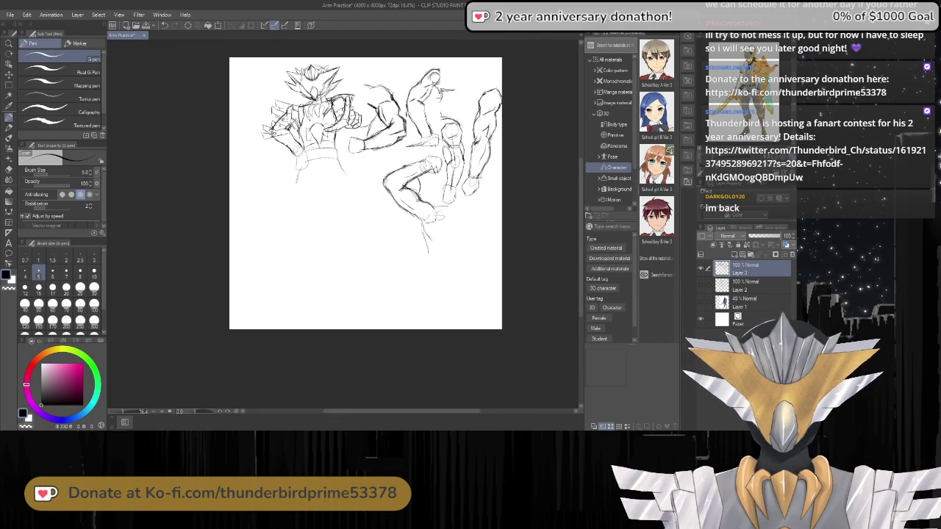
scroll(349, 214, "up", 2)
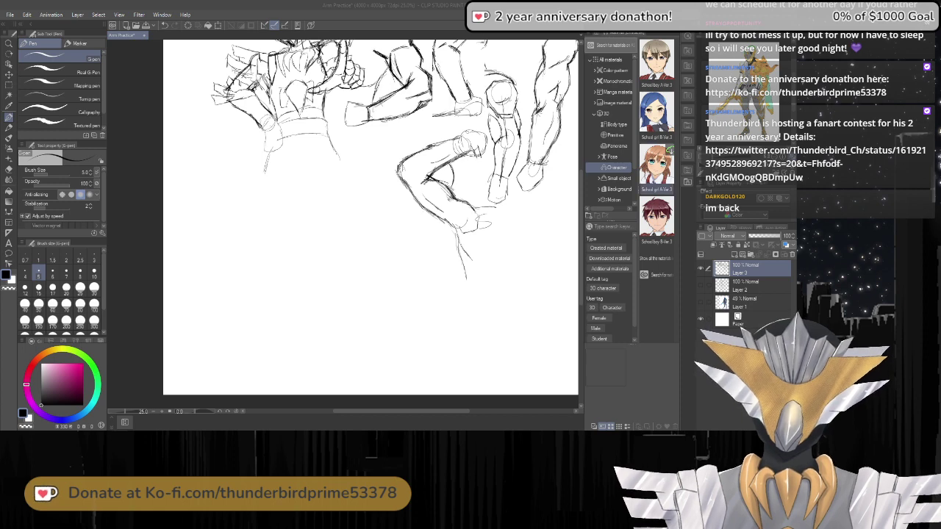
scroll(474, 156, "up", 3)
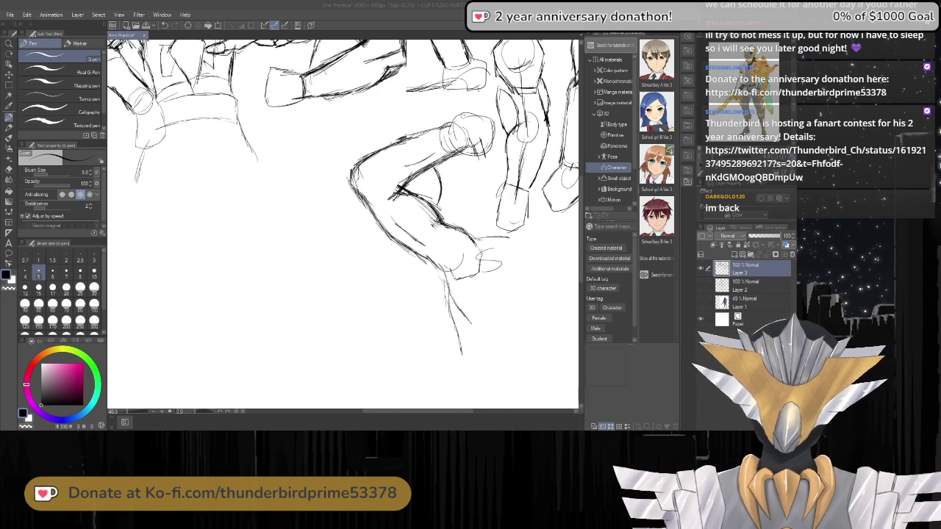
scroll(349, 239, "down", 5)
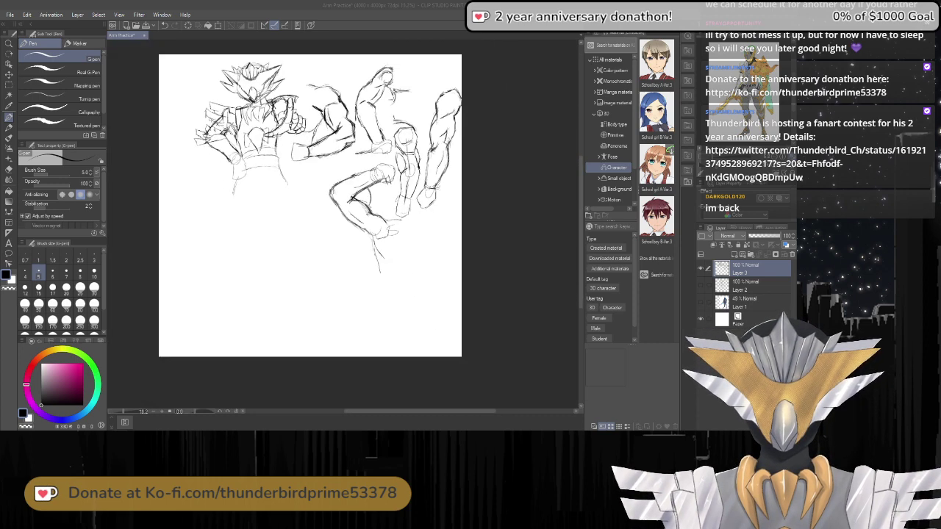
scroll(384, 255, "up", 4)
scroll(407, 227, "down", 2)
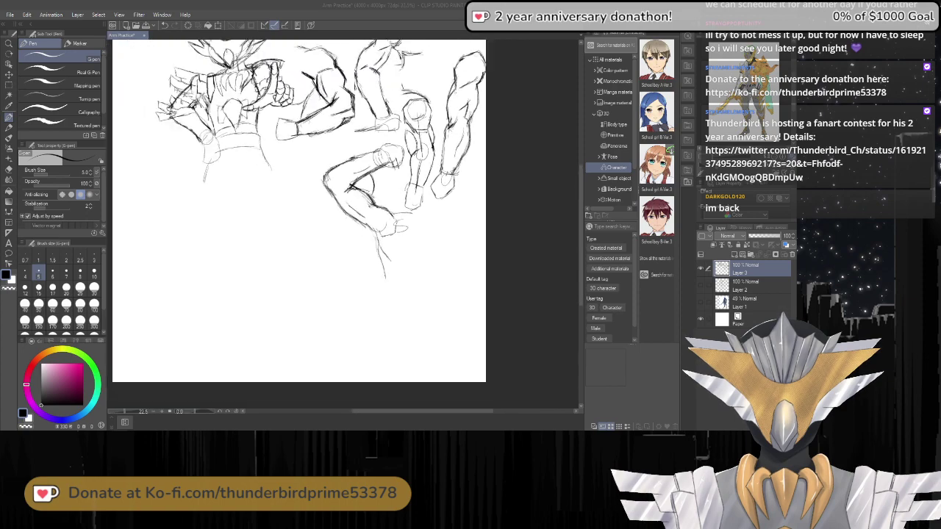
scroll(343, 224, "up", 2)
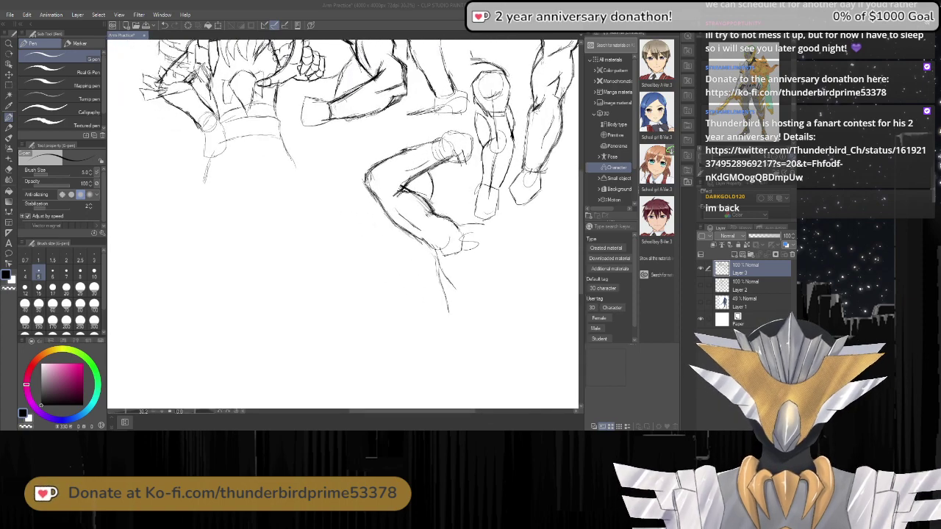
Sketch an arched shoulder line with a joint circle at each end in the empty space below the armored figure's torso.
scroll(343, 224, "down", 3)
scroll(342, 225, "up", 3)
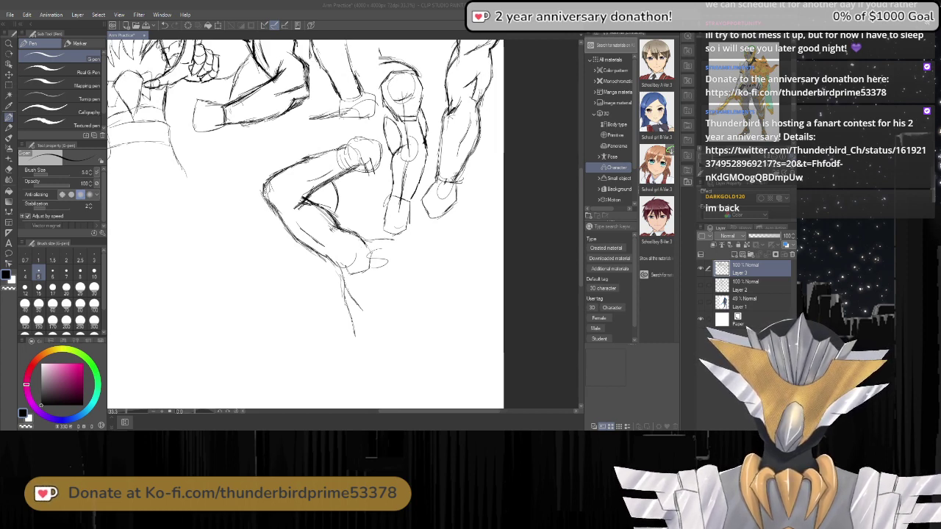
scroll(483, 167, "down", 4)
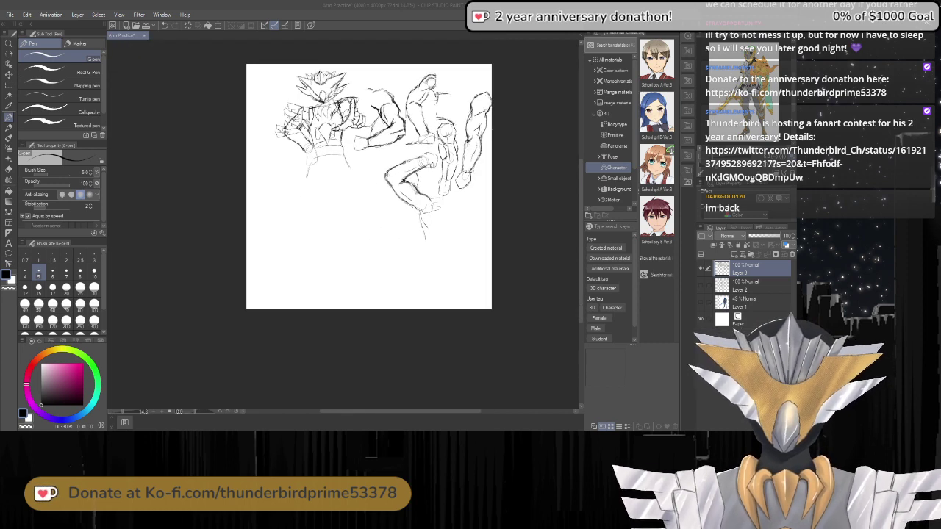
scroll(432, 147, "up", 3)
scroll(251, 244, "up", 1)
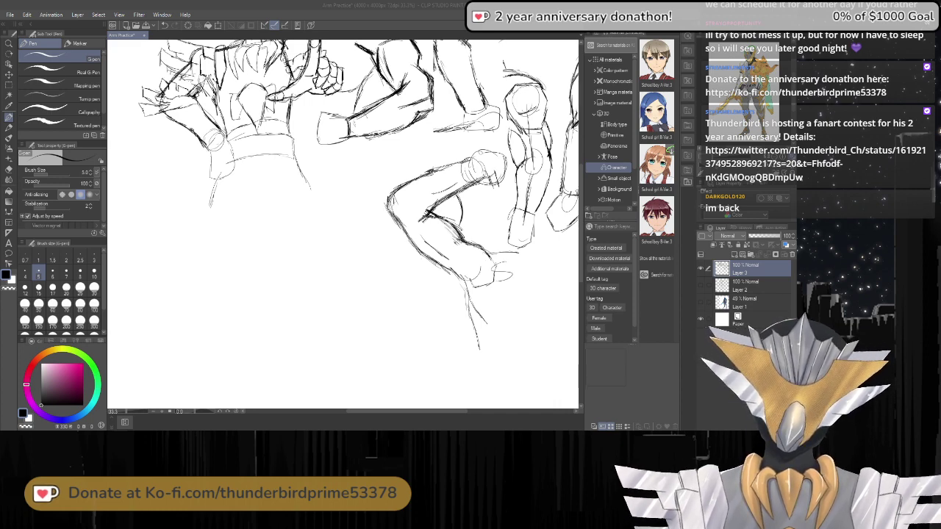
scroll(375, 207, "down", 3)
scroll(375, 207, "up", 2)
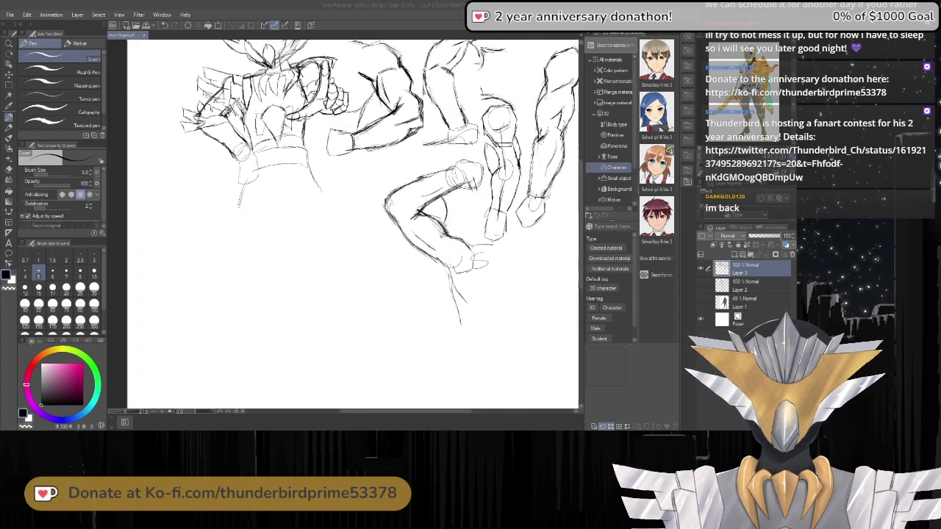
scroll(342, 224, "up", 1)
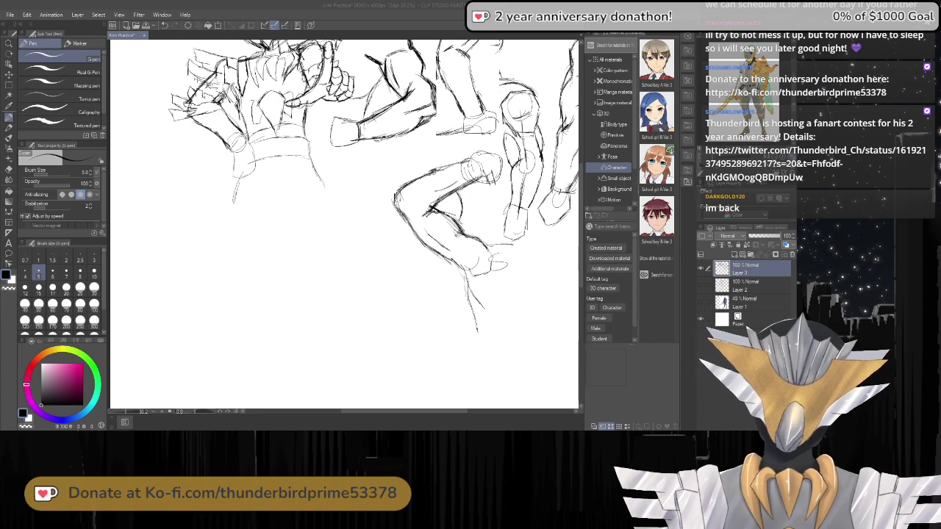
left_click(297, 225)
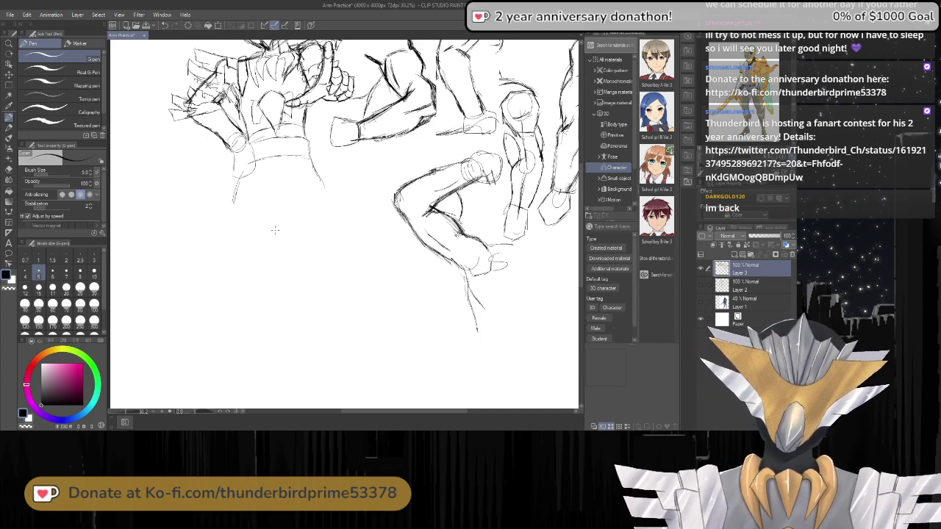
mouse_move(331, 240)
left_mouse_down()
mouse_move(318, 254)
mouse_move(341, 255)
mouse_move(330, 241)
mouse_move(280, 229)
mouse_move(221, 244)
mouse_move(226, 261)
mouse_move(249, 245)
mouse_move(224, 238)
left_mouse_up()
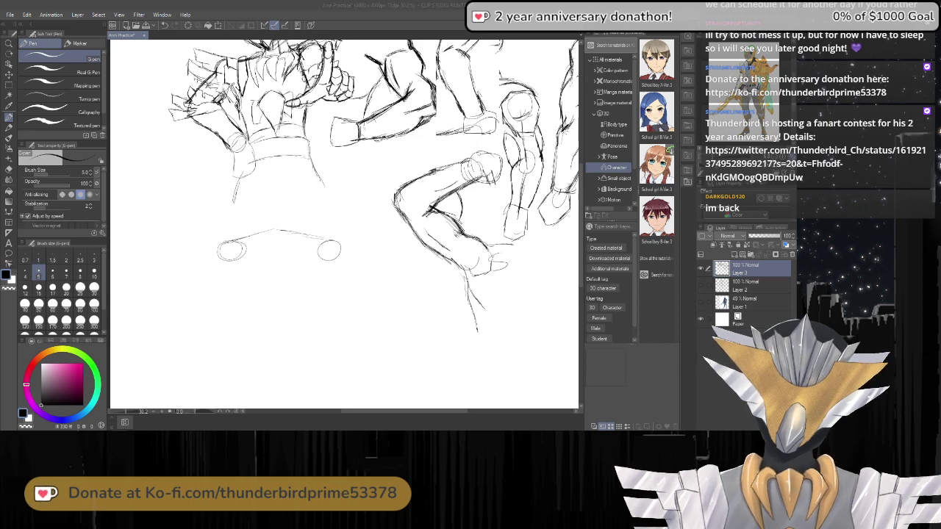
left_click(329, 251)
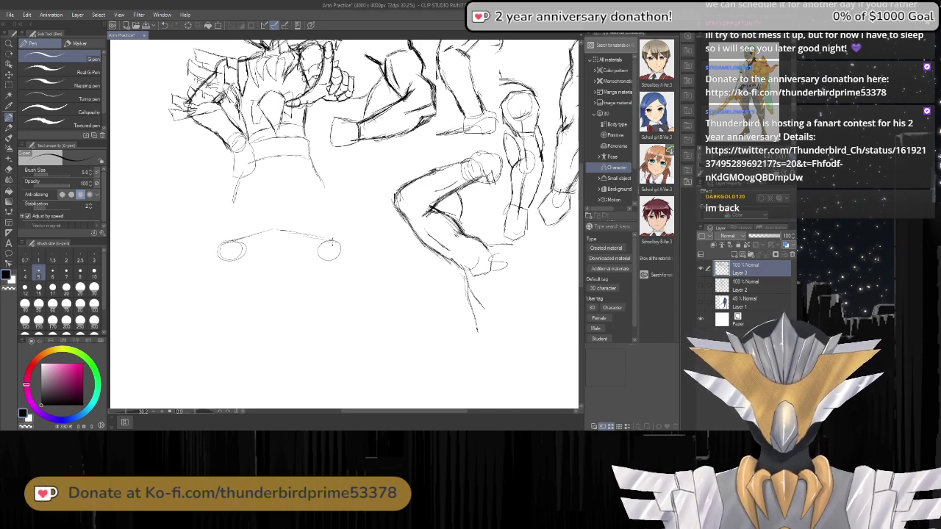
left_click_drag(335, 244, 368, 279)
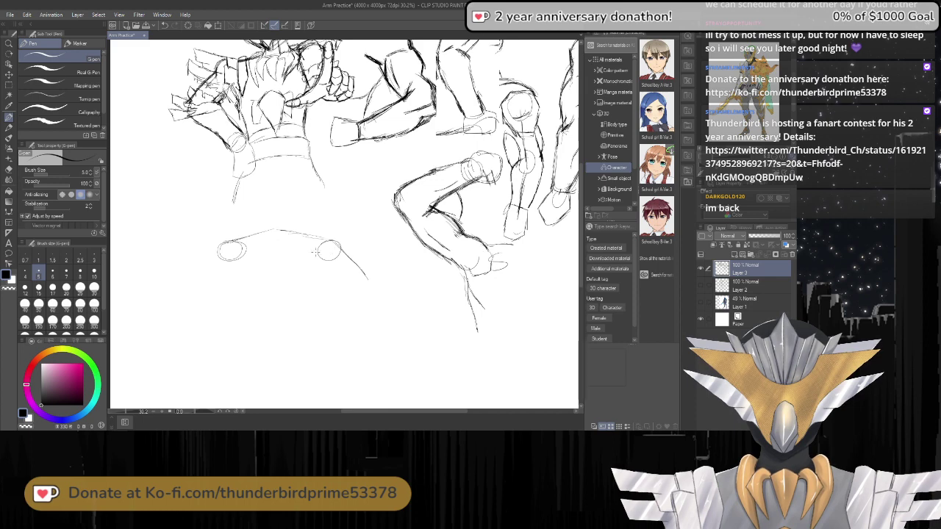
left_click_drag(319, 252, 362, 309)
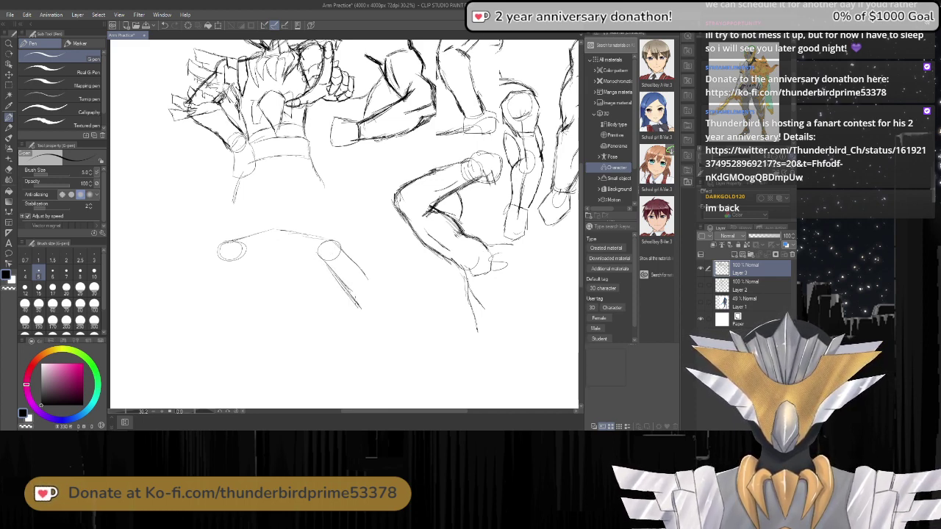
mouse_move(350, 259)
left_mouse_down()
mouse_move(376, 293)
mouse_move(364, 307)
mouse_move(374, 297)
left_mouse_up()
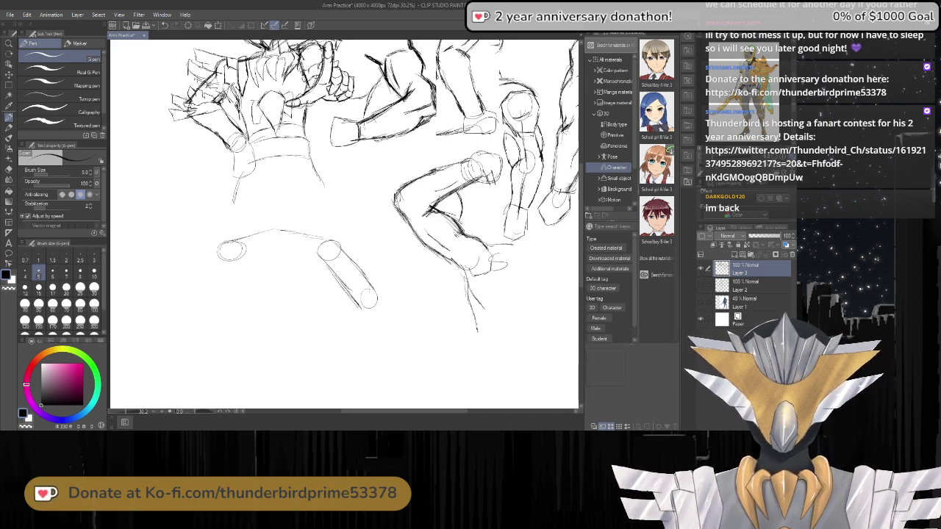
key("ctrl+z")
key("ctrl+z")
key("ctrl+z")
key("ctrl+z")
key("ctrl+z")
key("ctrl+z")
key("ctrl+z")
key("ctrl+z")
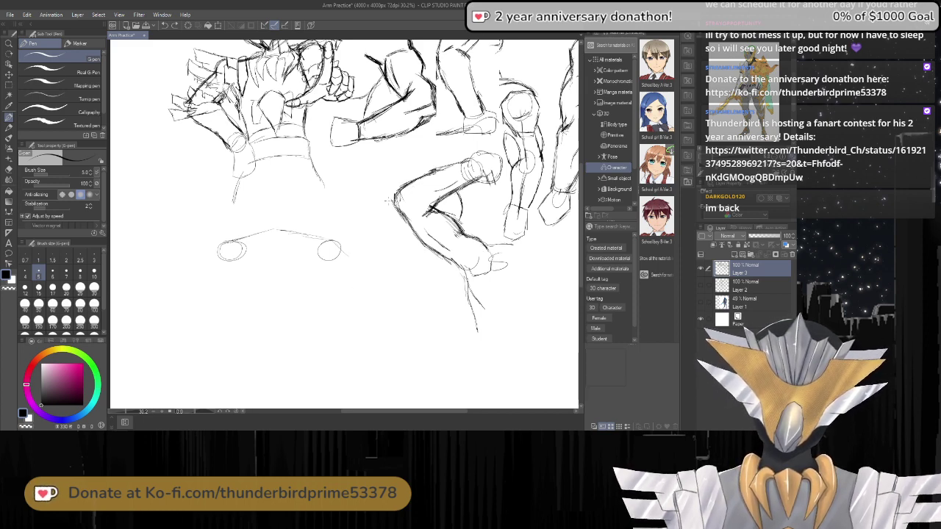
Sketch the new figure's right-hand arm construction: angled upper arm, elbow circle, raised forearm, wrist circle and blocky hand.
left_click_drag(333, 243, 389, 291)
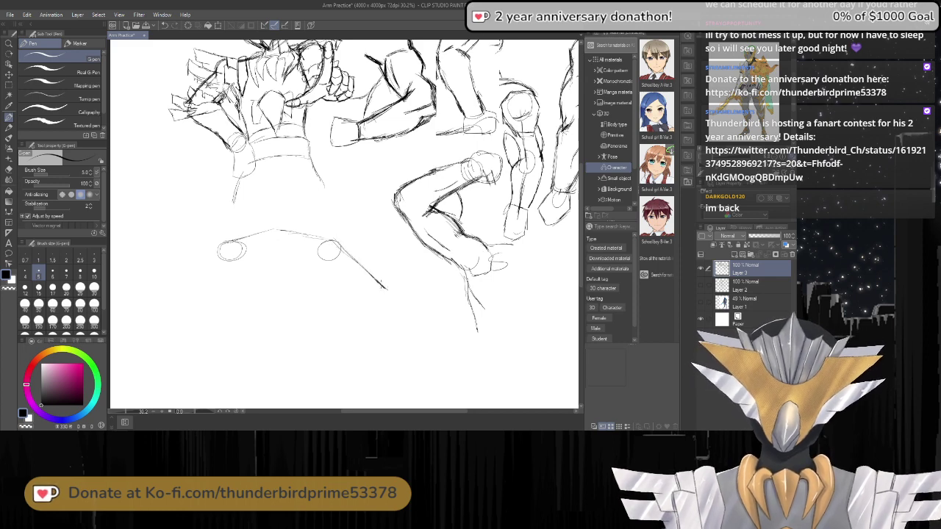
mouse_move(323, 259)
left_mouse_down()
mouse_move(368, 302)
mouse_move(395, 307)
mouse_move(380, 291)
left_mouse_up()
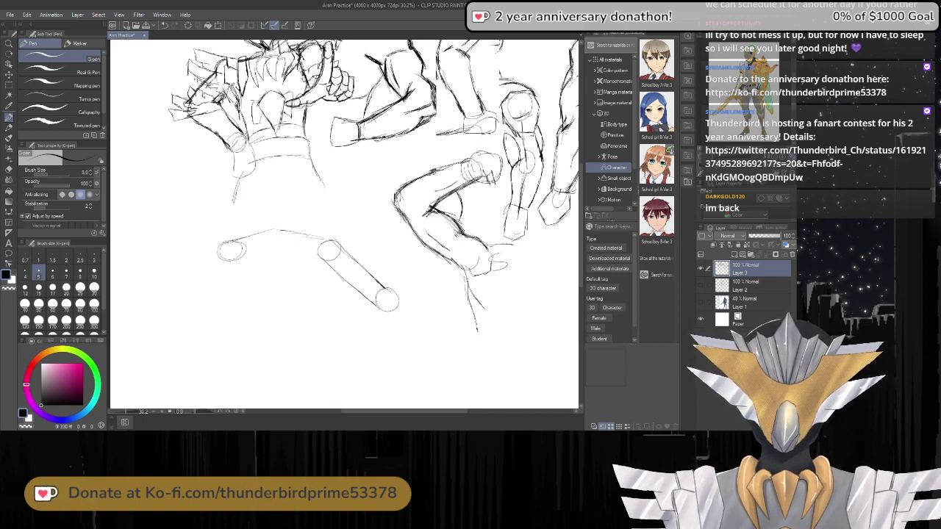
mouse_move(382, 296)
left_mouse_down()
mouse_move(444, 277)
mouse_move(383, 306)
left_mouse_up()
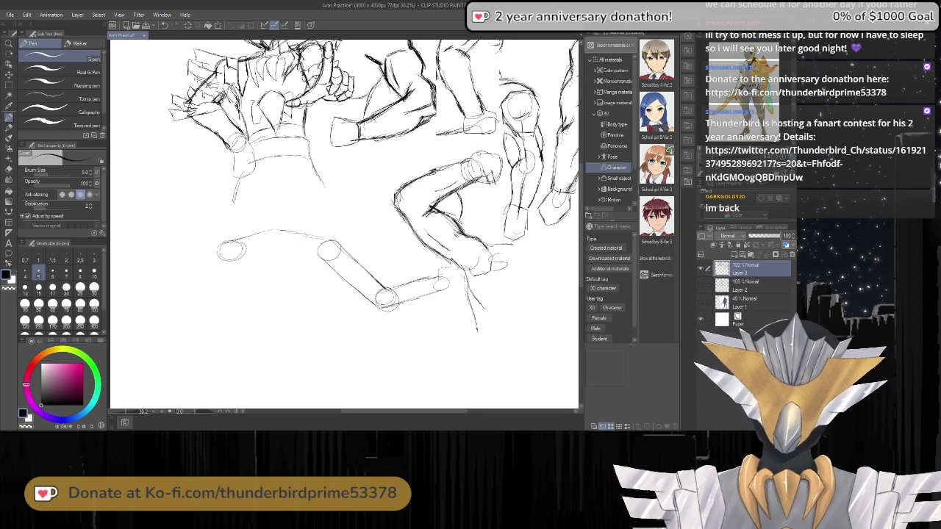
mouse_move(440, 267)
left_mouse_down()
mouse_move(456, 264)
mouse_move(456, 286)
mouse_move(441, 300)
left_mouse_up()
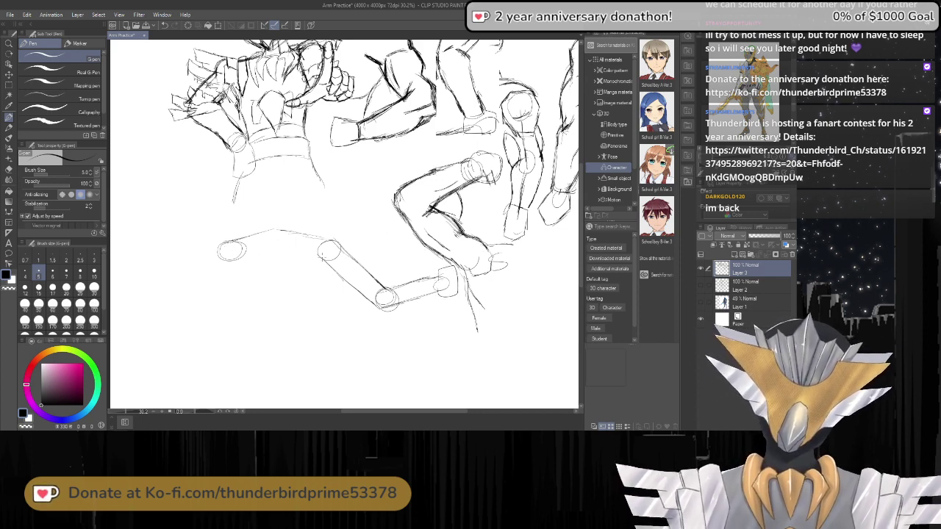
Draw short vertical torso side lines down from both shoulder circles of the new figure.
left_click_drag(333, 259, 329, 300)
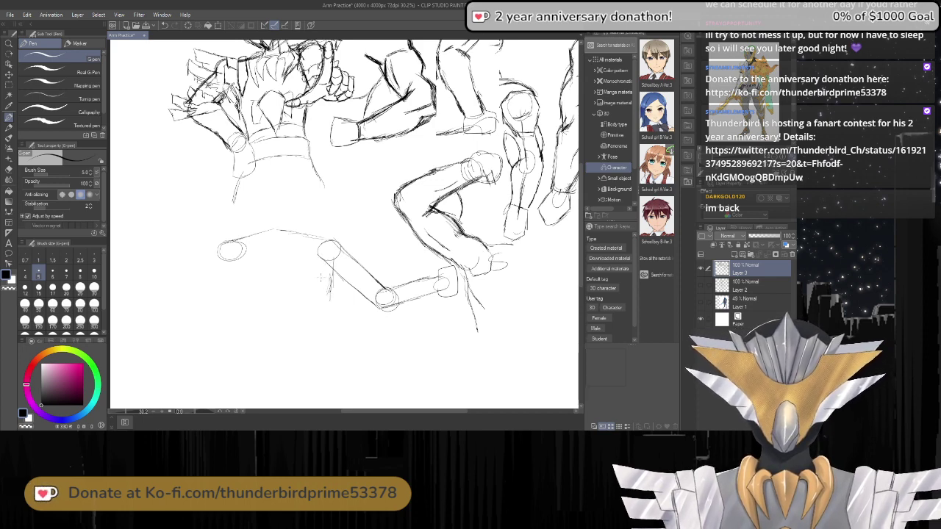
left_click_drag(231, 255, 228, 293)
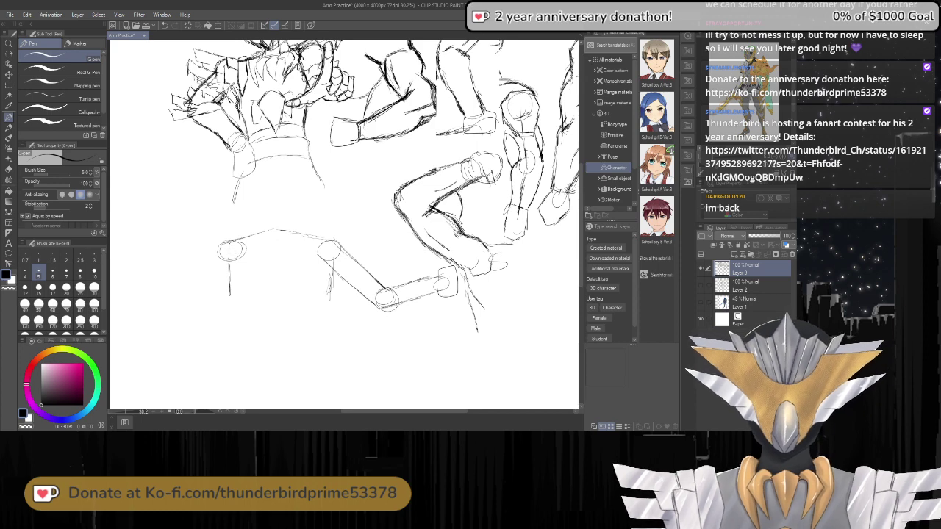
left_click_drag(231, 255, 230, 273)
left_click_drag(333, 249, 329, 294)
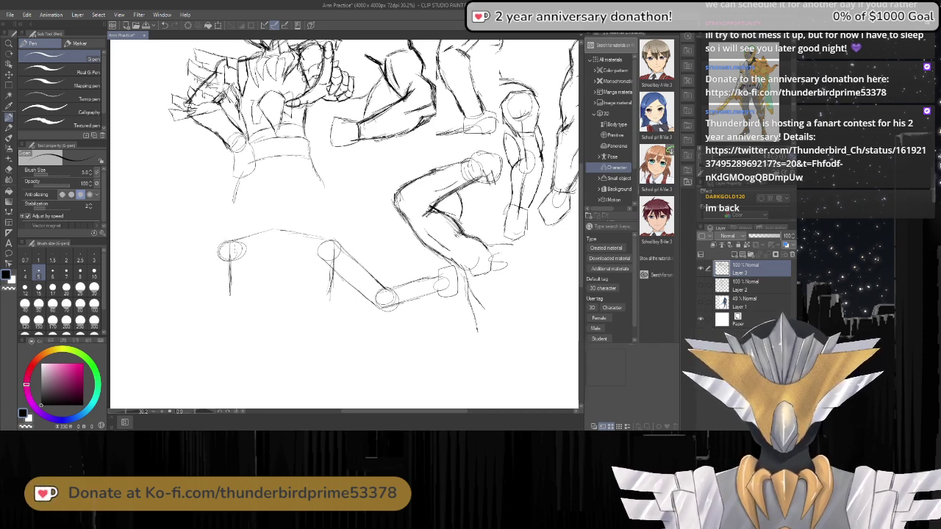
Sketch the new figure's left-hand arm construction with an angled upper arm, elbow circle, raised forearm and wrist circle.
mouse_move(232, 244)
left_mouse_down()
mouse_move(236, 261)
mouse_move(223, 253)
mouse_move(192, 298)
mouse_move(230, 264)
mouse_move(216, 253)
mouse_move(168, 293)
mouse_move(168, 305)
mouse_move(189, 294)
mouse_move(175, 290)
mouse_move(166, 306)
mouse_move(197, 300)
left_mouse_up()
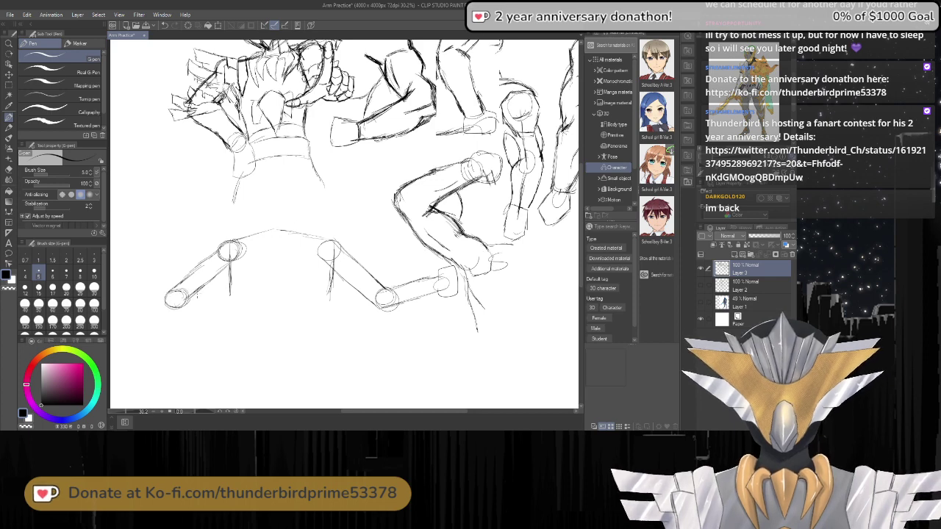
left_click_drag(356, 411, 337, 417)
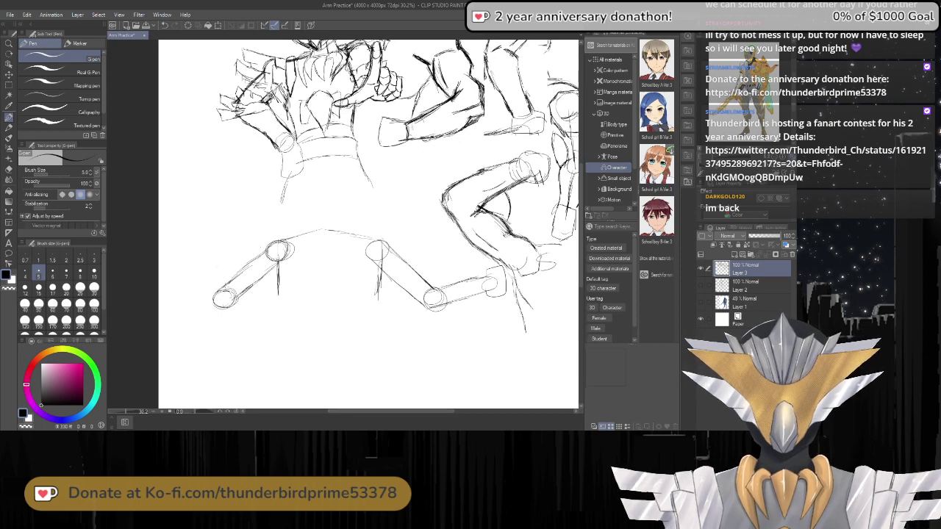
mouse_move(227, 289)
left_mouse_down()
mouse_move(165, 263)
mouse_move(199, 299)
mouse_move(219, 310)
left_mouse_up()
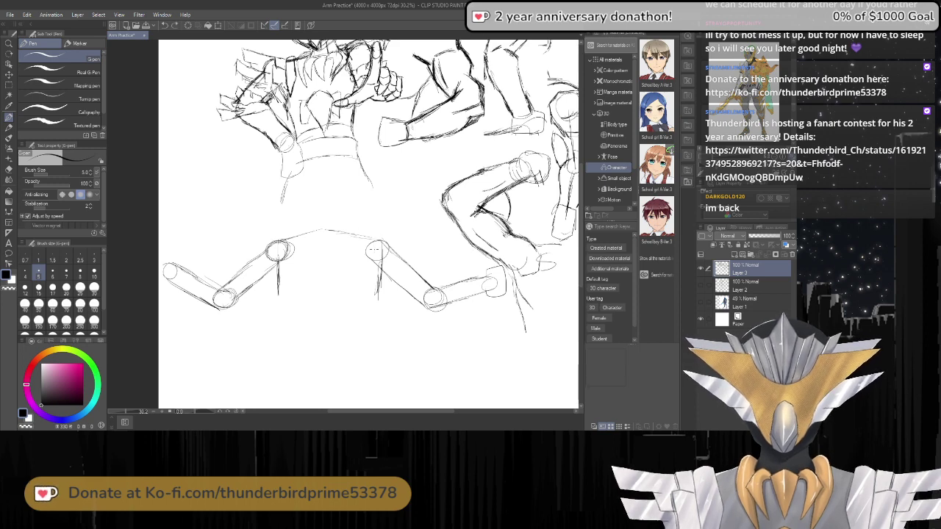
Outline rounded shoulder contours around both joint circles, adding short neck-side strokes and underarm lines.
scroll(375, 250, "up", 2)
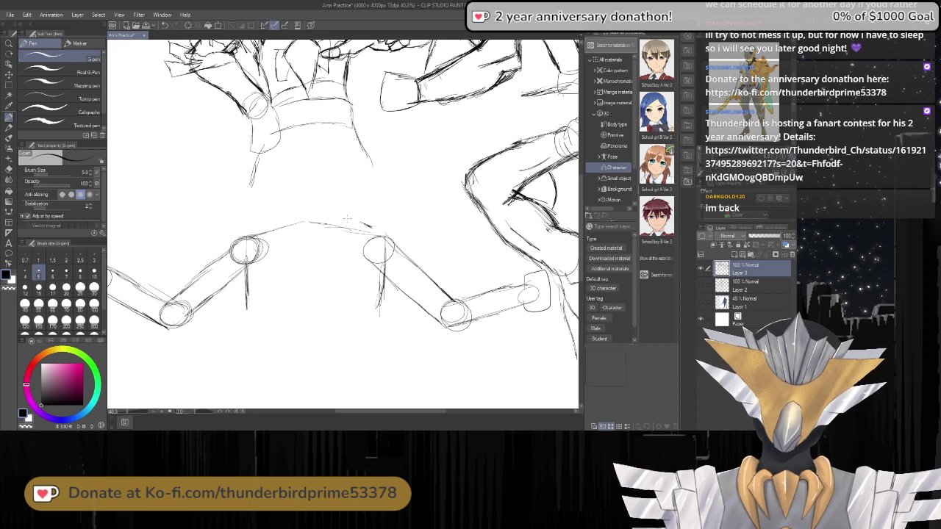
left_click_drag(358, 221, 376, 228)
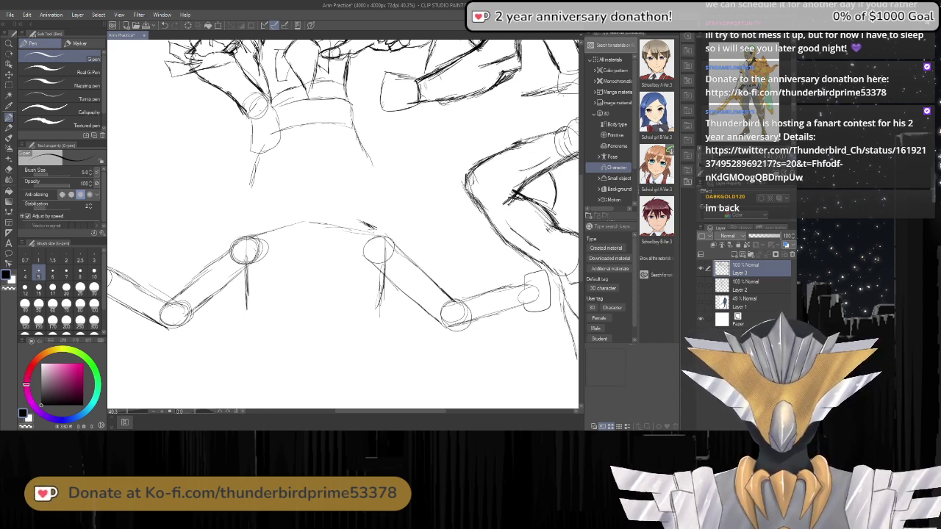
mouse_move(381, 229)
left_mouse_down()
mouse_move(399, 239)
mouse_move(405, 258)
mouse_move(401, 267)
mouse_move(361, 255)
mouse_move(378, 261)
left_mouse_up()
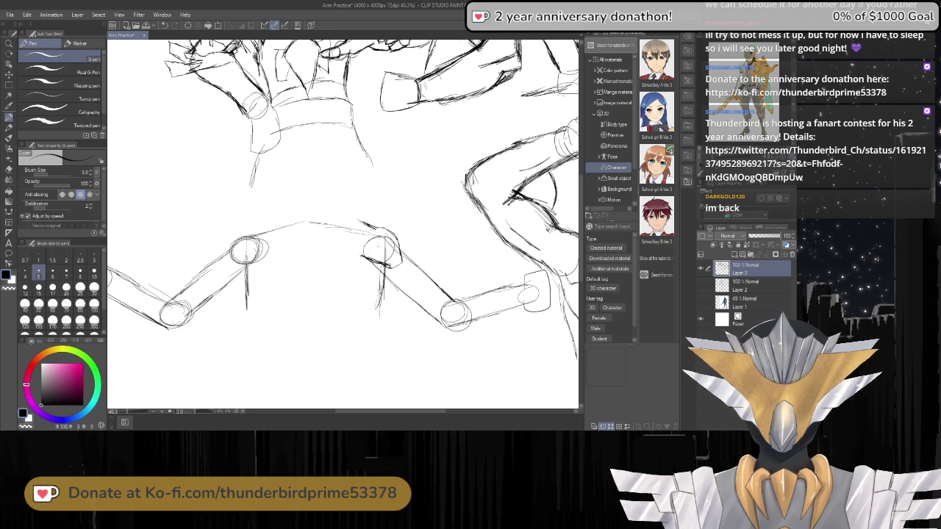
left_click_drag(371, 228, 361, 242)
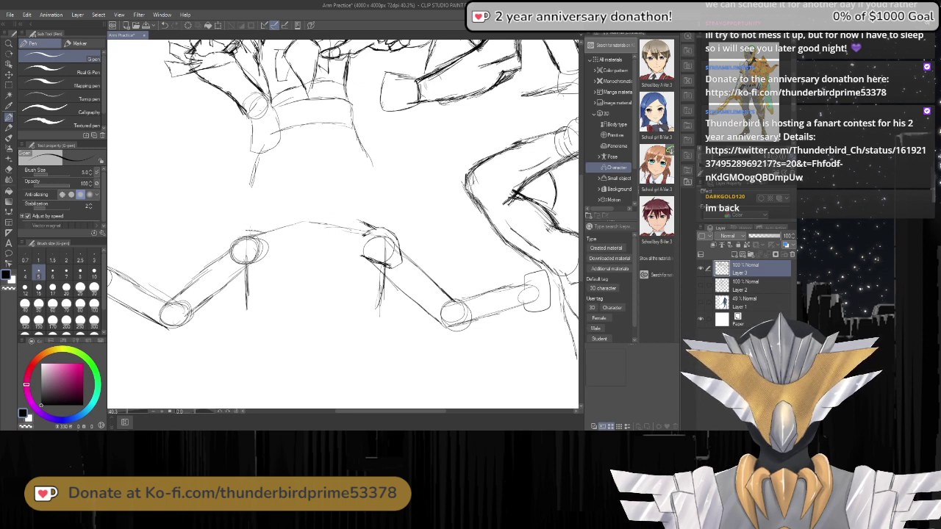
mouse_move(253, 230)
left_mouse_down()
mouse_move(230, 238)
mouse_move(222, 261)
left_mouse_up()
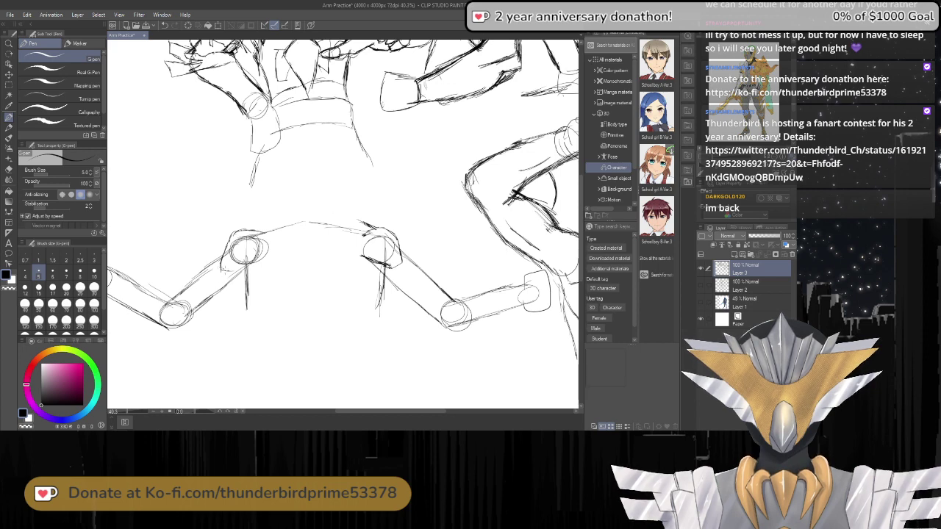
left_click_drag(231, 269, 262, 261)
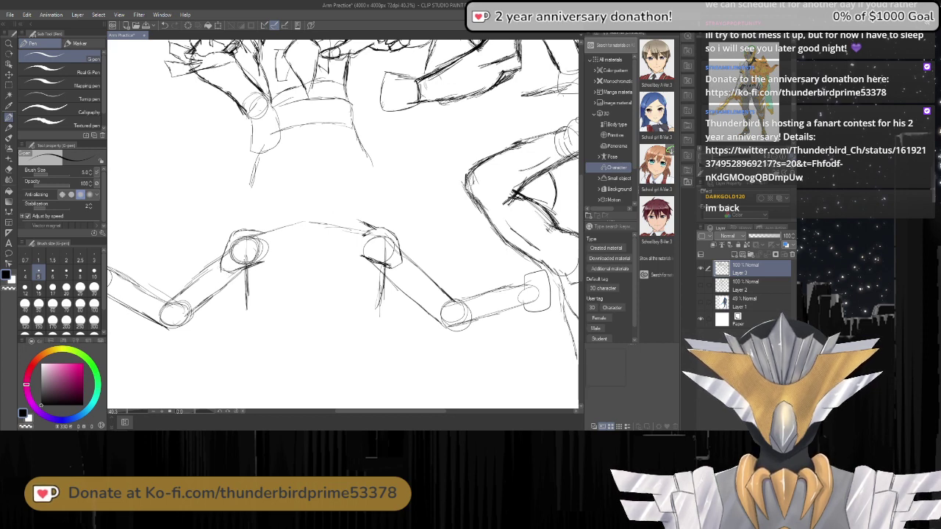
Rotate the canvas and sketch a bulging muscle contour along the upper side of the new figure's right-hand upper arm.
scroll(243, 258, "down", 3)
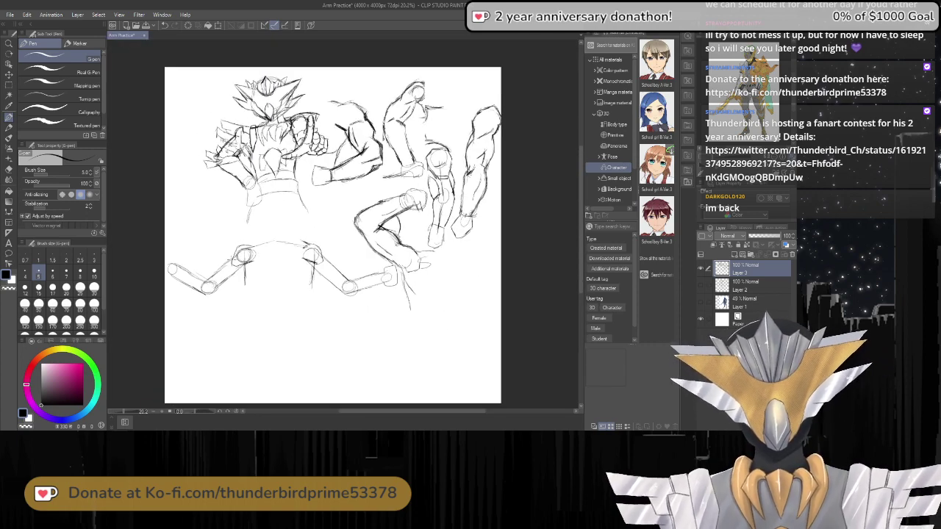
scroll(265, 263, "up", 5)
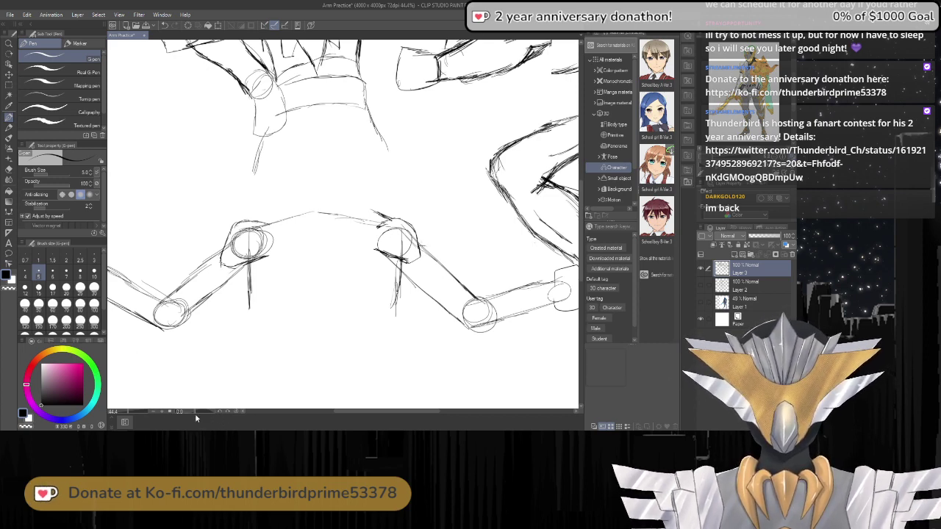
left_click_drag(199, 412, 202, 414)
scroll(345, 220, "down", 4)
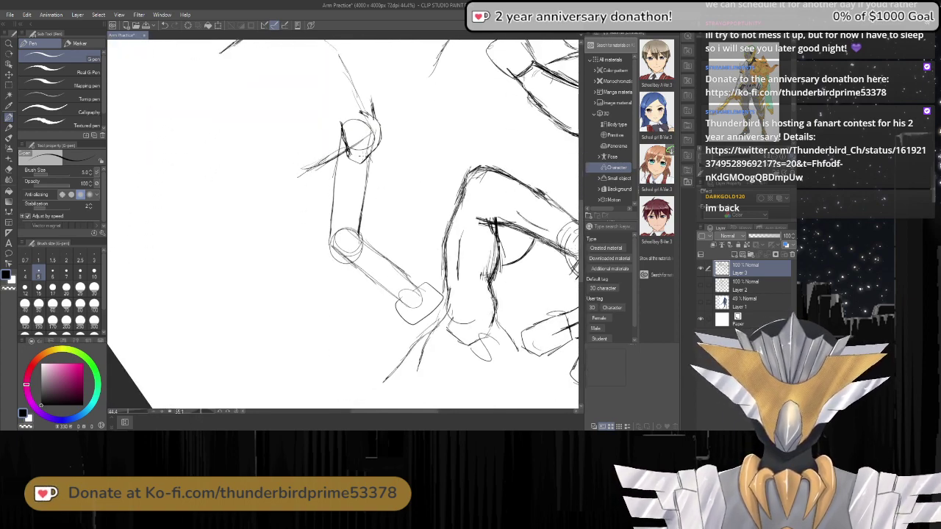
left_click_drag(371, 159, 365, 207)
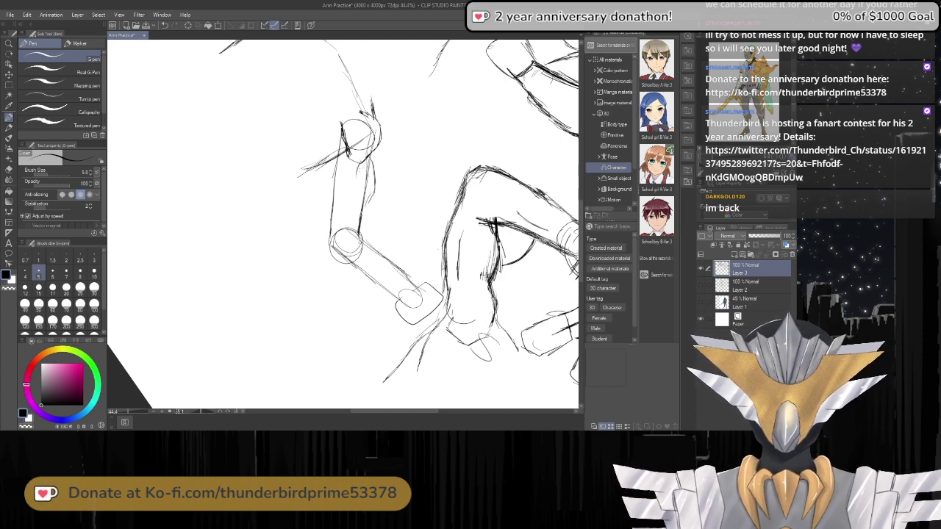
mouse_move(361, 170)
left_mouse_down()
mouse_move(356, 196)
mouse_move(372, 202)
mouse_move(374, 190)
mouse_move(358, 218)
left_mouse_up()
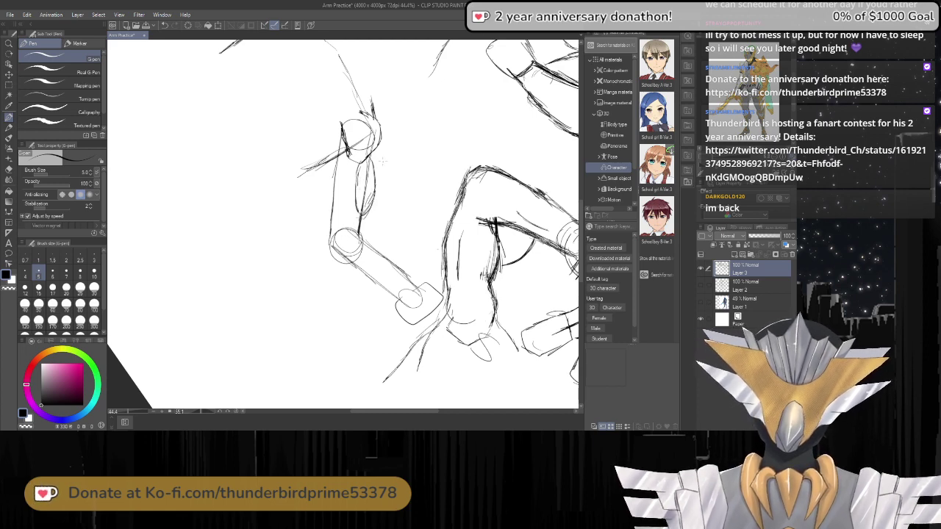
mouse_move(367, 154)
left_mouse_down()
mouse_move(381, 193)
mouse_move(379, 171)
mouse_move(360, 230)
left_mouse_up()
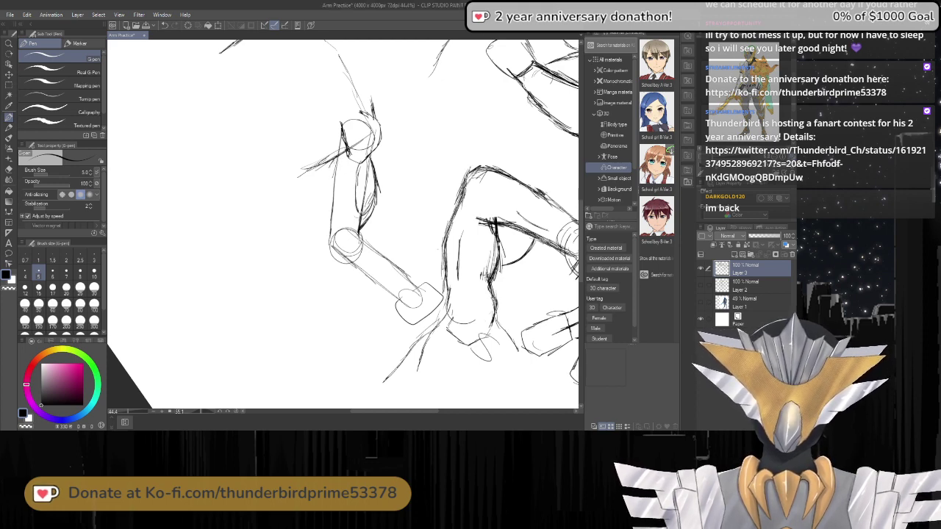
left_click_drag(336, 159, 326, 196)
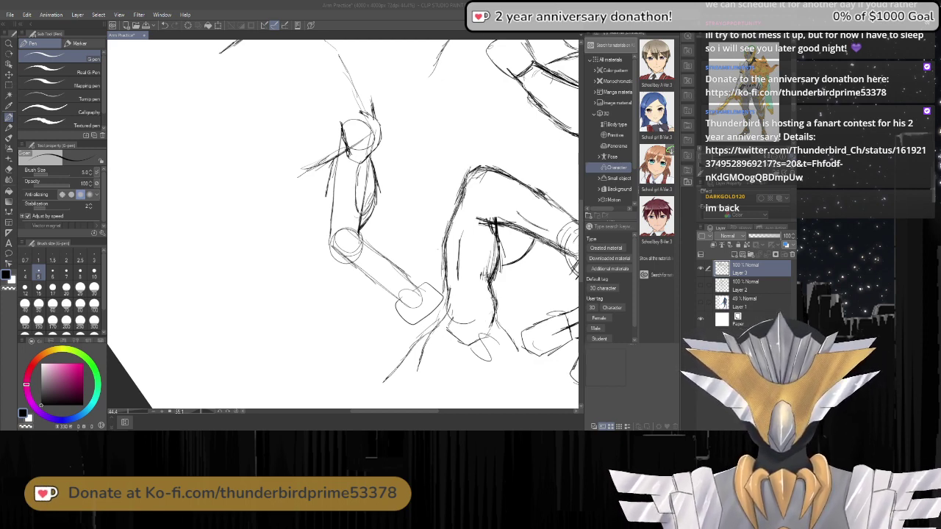
mouse_move(365, 157)
left_mouse_down()
mouse_move(379, 193)
mouse_move(364, 224)
left_mouse_up()
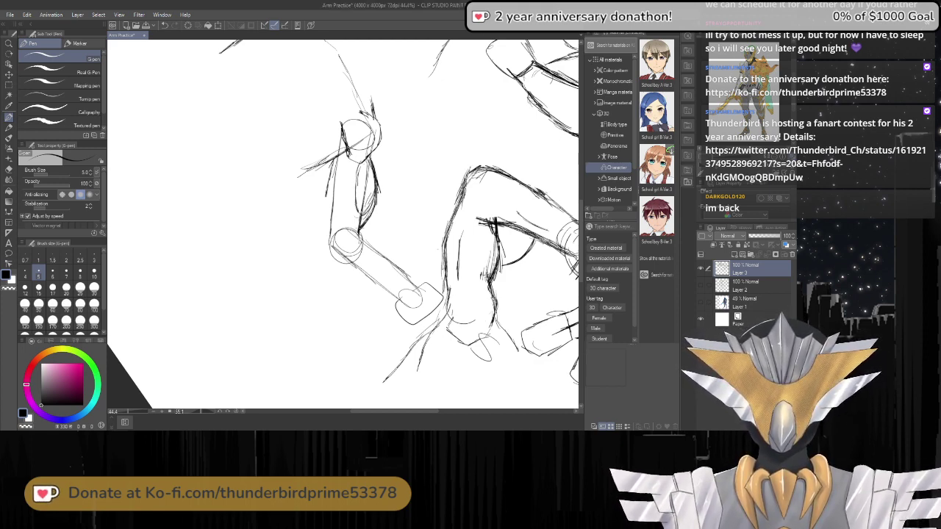
Outline the underside of the right-hand upper arm with a curved line down to the elbow, then reset the canvas rotation.
left_click_drag(336, 160, 329, 178)
left_click_drag(332, 166, 323, 189)
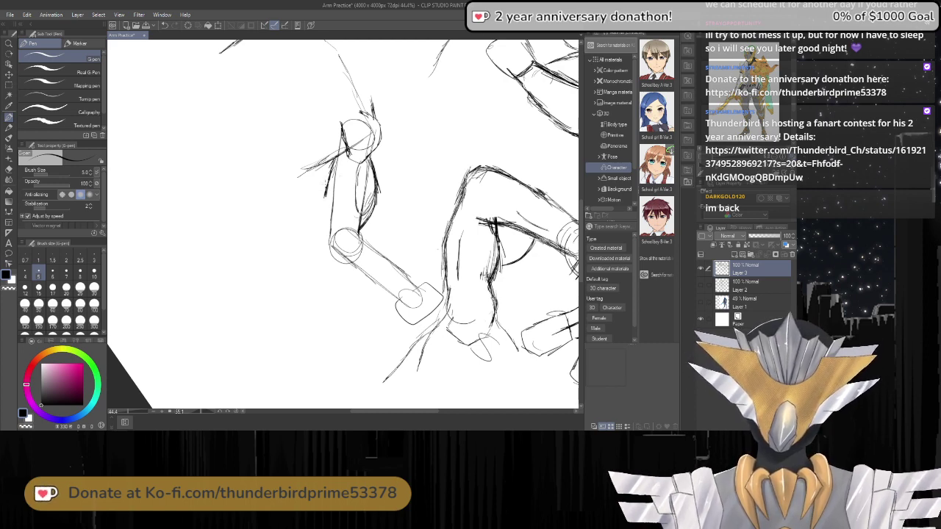
left_click_drag(330, 163, 328, 240)
left_click_drag(328, 190, 322, 217)
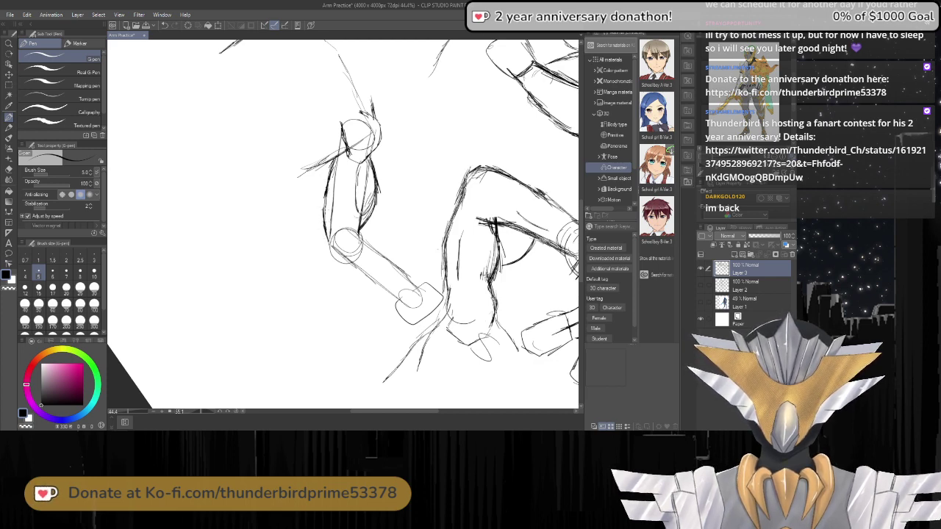
left_click_drag(333, 177, 325, 262)
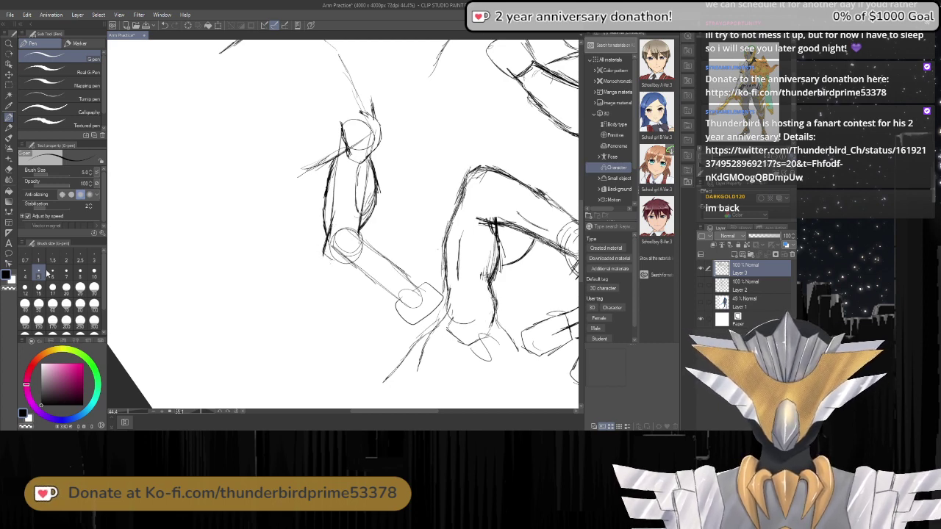
left_click(235, 413)
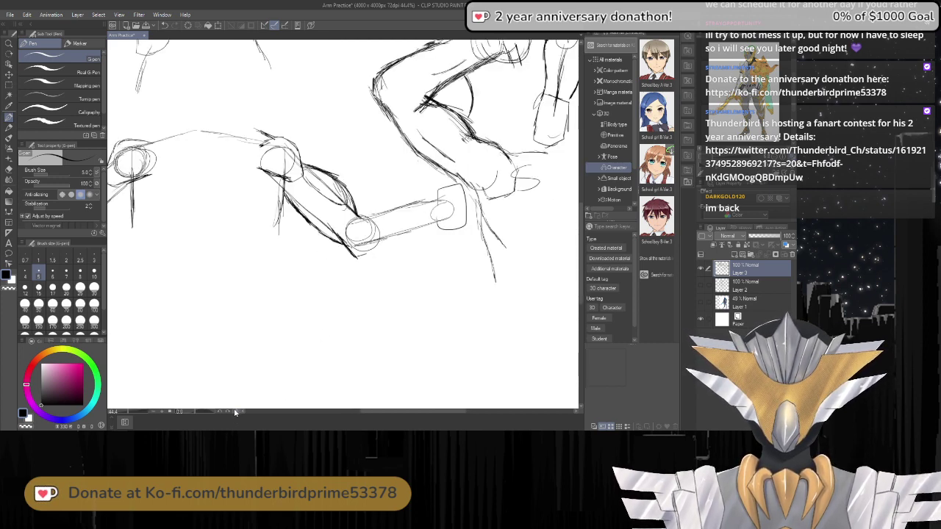
scroll(333, 332, "down", 2)
scroll(316, 294, "up", 4)
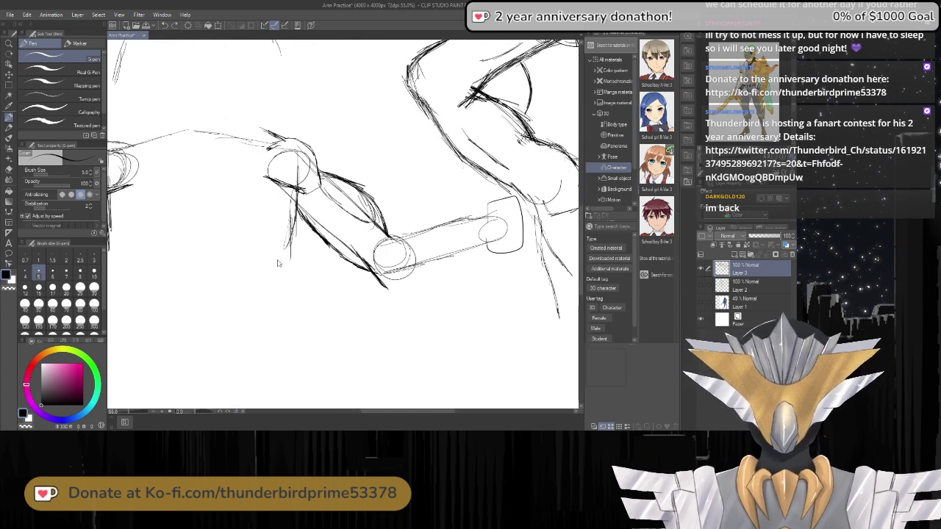
Undo all the muscle contour strokes on the right-hand upper arm, back to its plain construction lines.
key("ctrl+z")
key("ctrl+z")
key("ctrl+z")
key("ctrl+z")
key("ctrl+z")
key("ctrl+z")
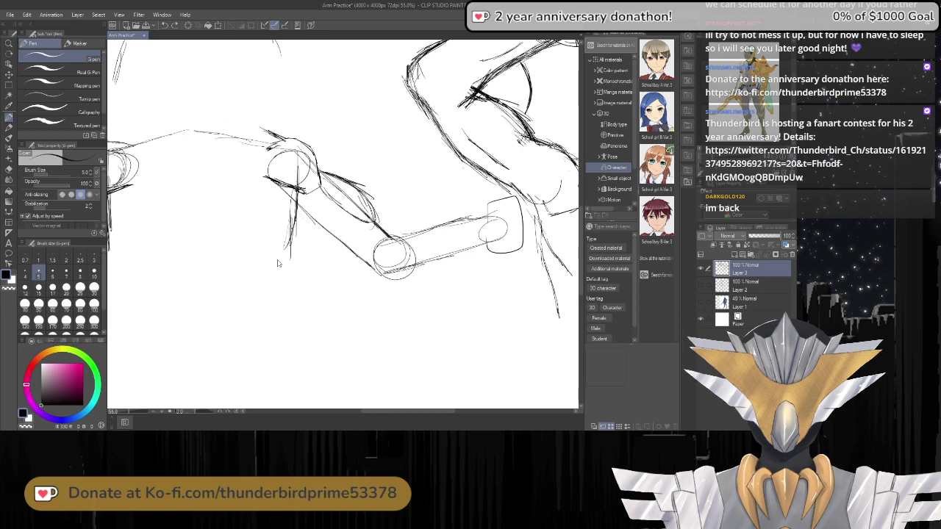
key("ctrl+z")
key("ctrl+z")
key("ctrl+z")
key("ctrl+z")
key("ctrl+z")
key("ctrl+z")
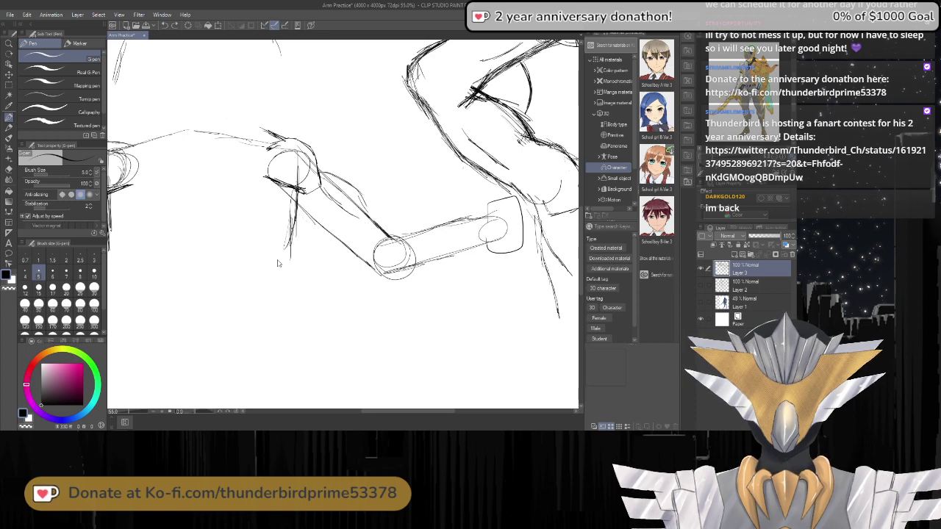
key("ctrl+z")
key("ctrl+z")
key("ctrl+z")
key("ctrl+z")
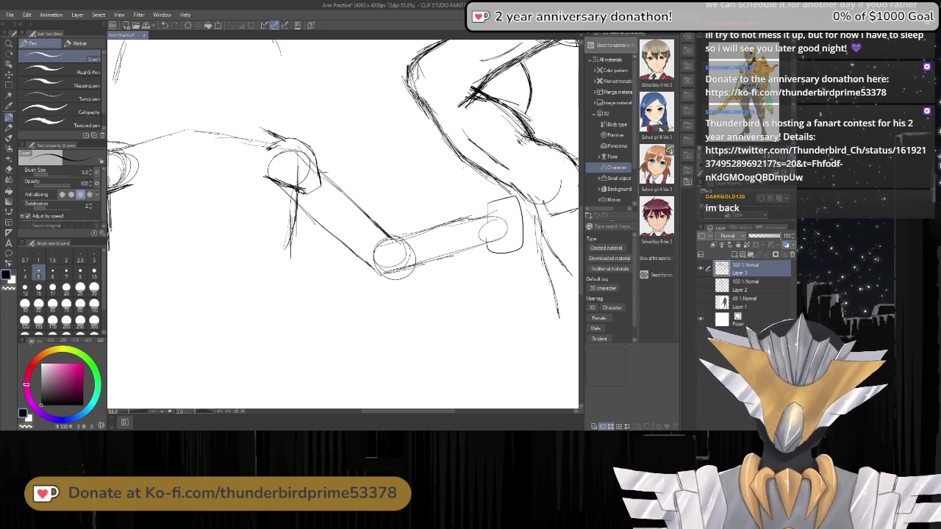
Redraw the right-hand shoulder cap with a thicker, wider curve running over the joint circle onto the upper arm.
mouse_move(271, 146)
left_mouse_down()
mouse_move(303, 141)
mouse_move(317, 152)
left_mouse_up()
mouse_move(300, 141)
left_mouse_down()
mouse_move(321, 156)
mouse_move(331, 182)
mouse_move(326, 169)
left_mouse_up()
mouse_move(312, 148)
left_mouse_down()
mouse_move(325, 163)
mouse_move(309, 144)
left_mouse_up()
left_click_drag(293, 137, 307, 147)
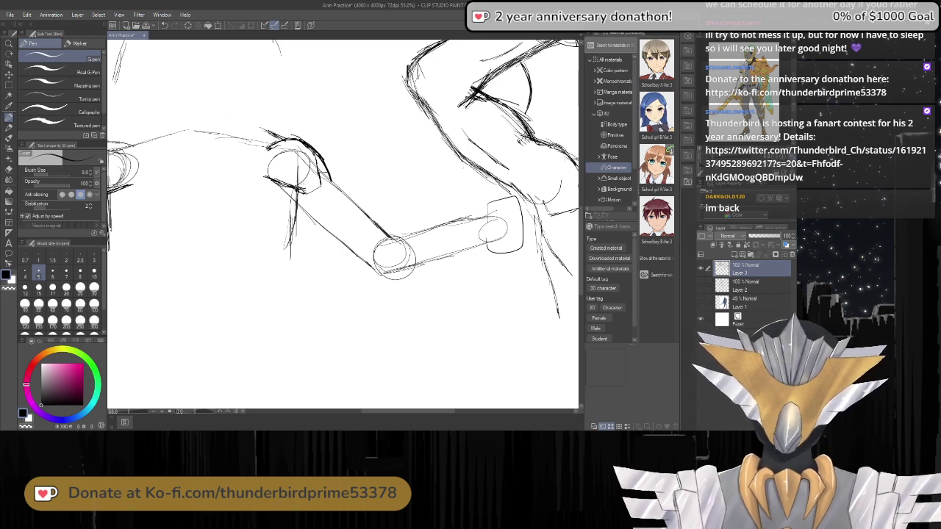
Add an angled chest stroke below the right-hand armpit and a slanted torso side line running down from it.
left_click_drag(301, 185, 263, 232)
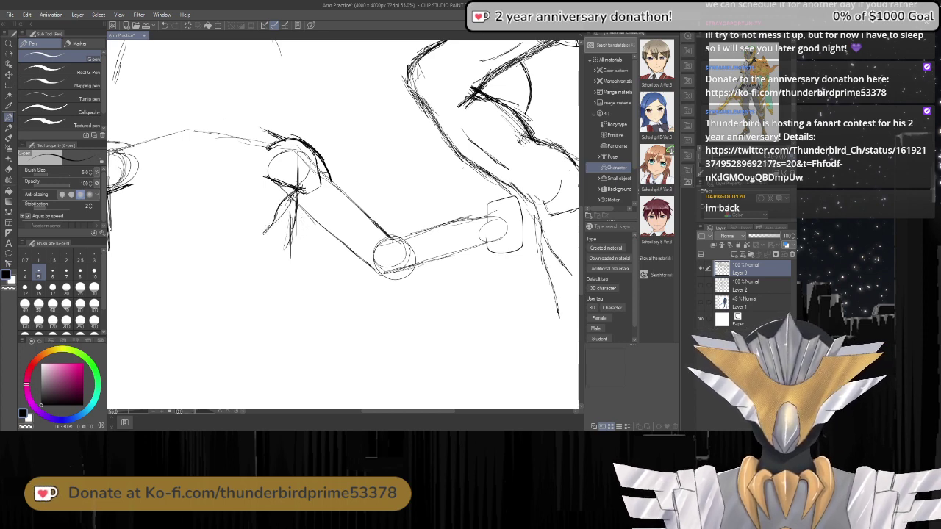
left_click_drag(303, 216, 276, 291)
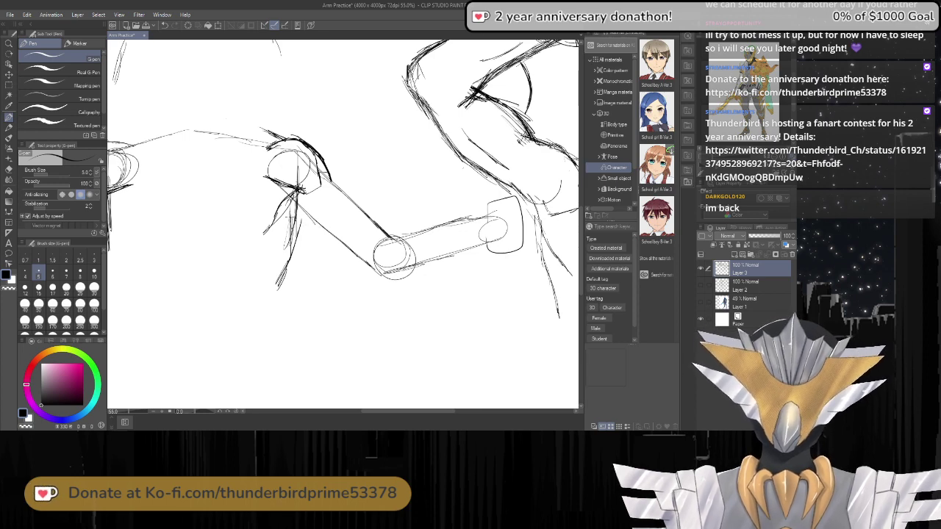
left_click_drag(299, 197, 285, 219)
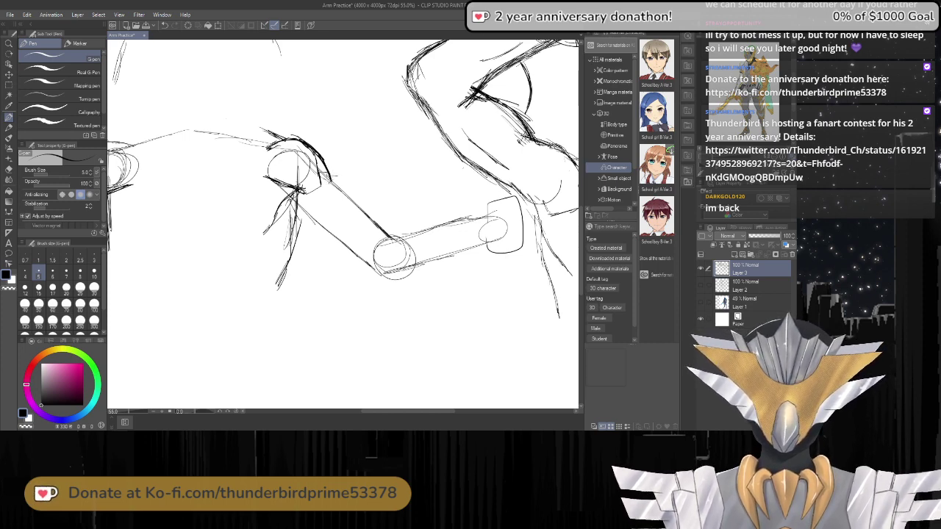
Outline a rounded muscle bulge along the right-hand upper arm from the shoulder cap to the elbow.
mouse_move(352, 180)
left_mouse_down()
mouse_move(372, 195)
mouse_move(383, 234)
left_mouse_up()
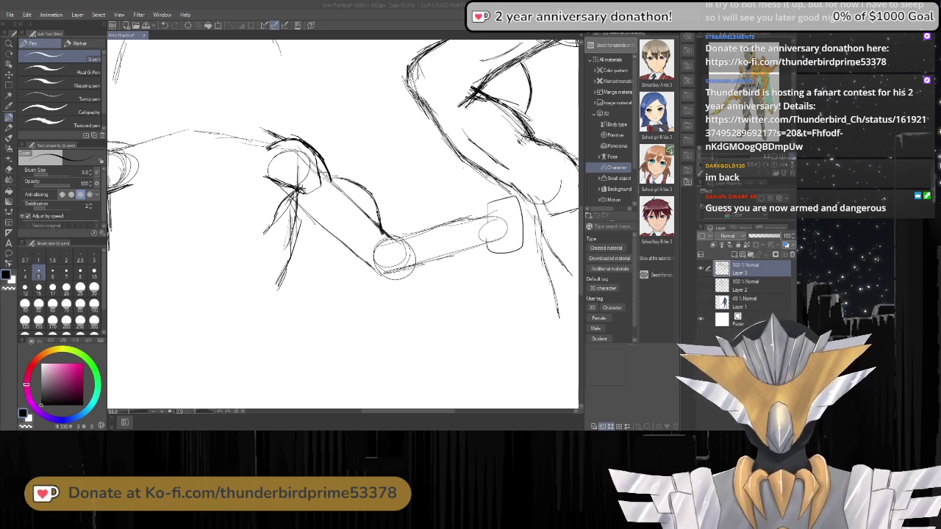
Review the whole canvas, briefly swapping Layer 3 for Layer 2 to examine the earlier arm studies, and inspect the upper figure.
scroll(267, 158, "down", 4)
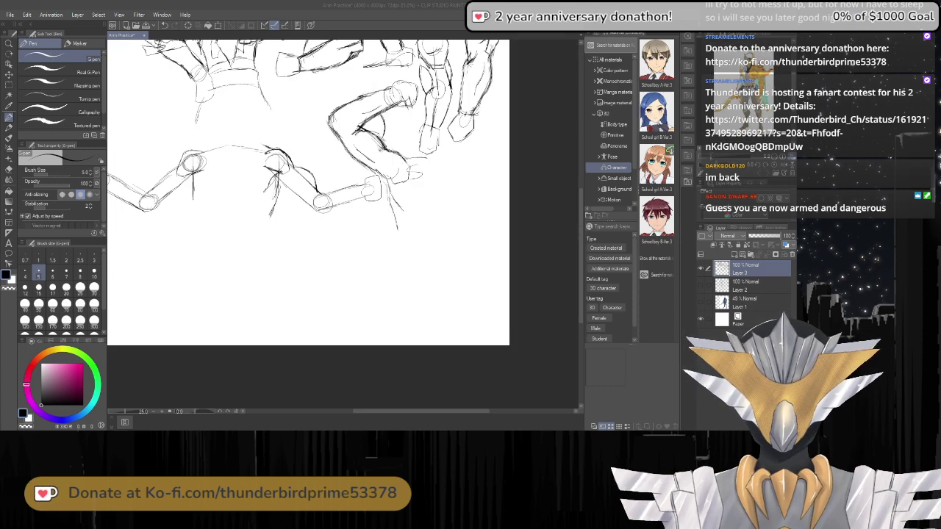
key("ctrl+minus")
key("ctrl+plus")
key("ctrl+plus")
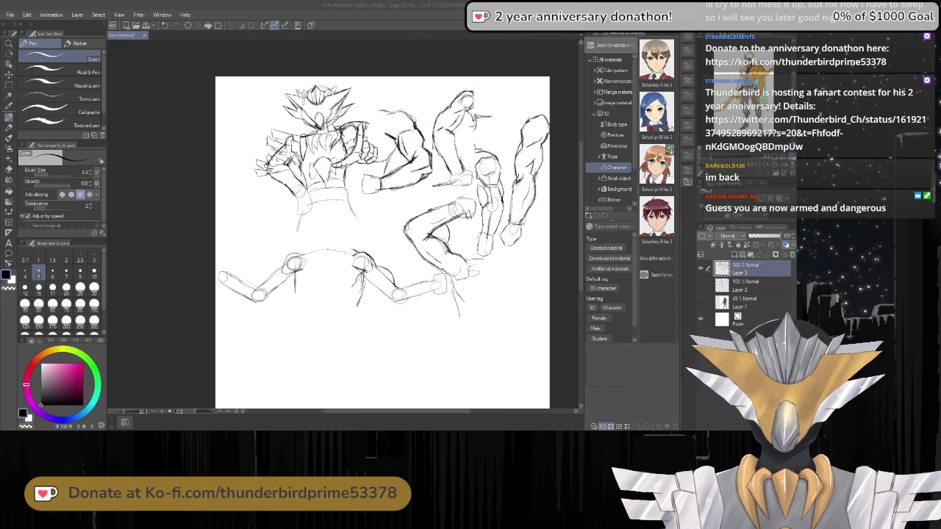
left_click(700, 269)
left_click(700, 286)
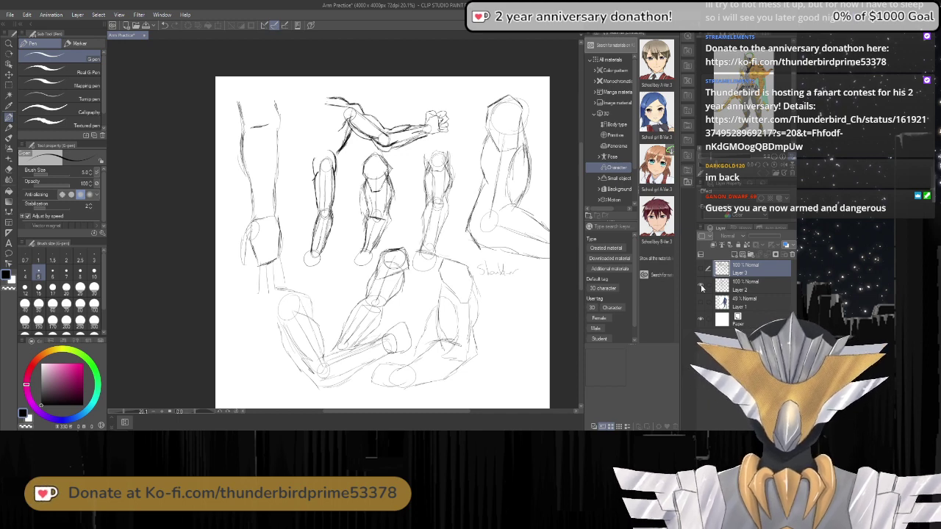
left_click(701, 286)
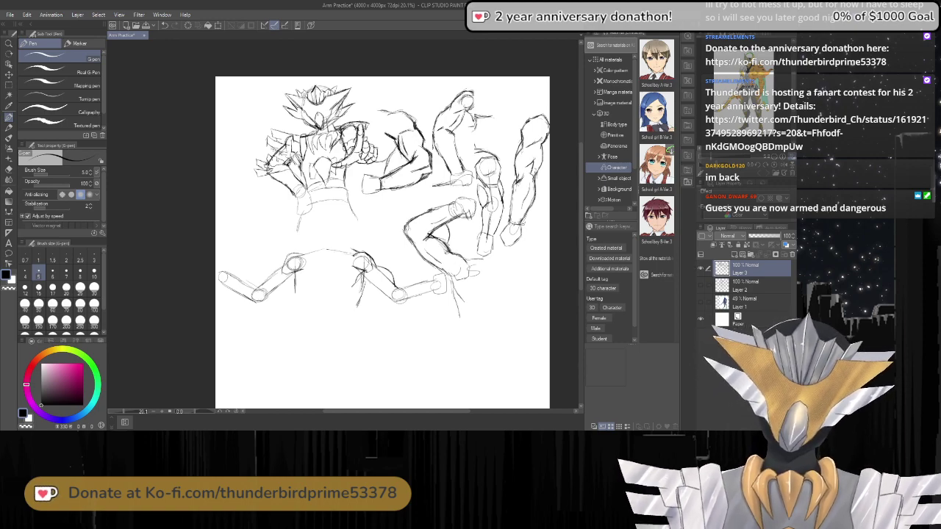
scroll(213, 80, "up", 4)
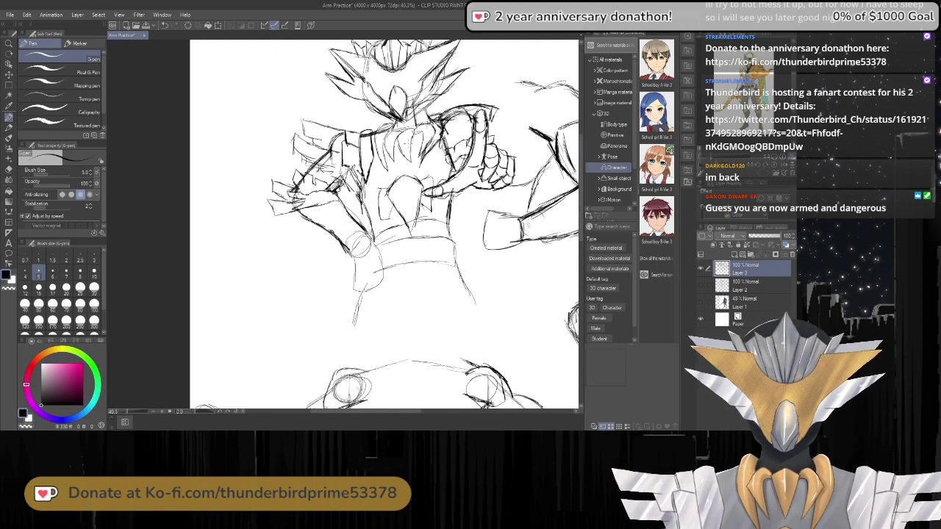
scroll(288, 263, "down", 4)
scroll(314, 224, "up", 5)
scroll(259, 275, "down", 2)
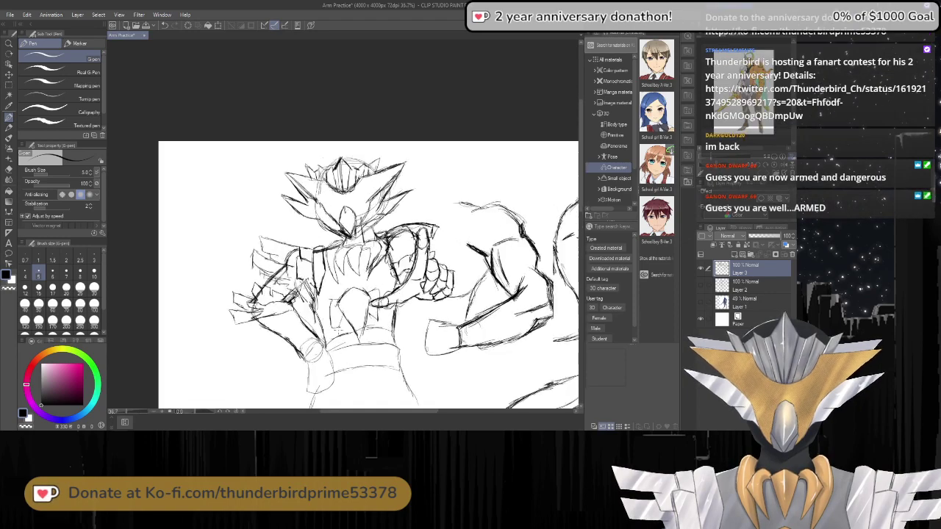
scroll(367, 360, "up", 3)
scroll(419, 193, "down", 3)
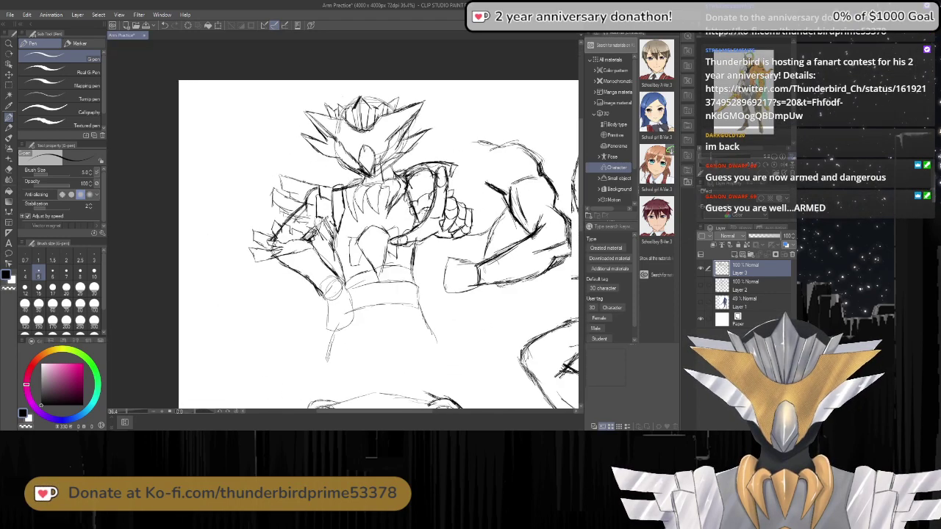
scroll(388, 206, "down", 4)
scroll(403, 331, "up", 3)
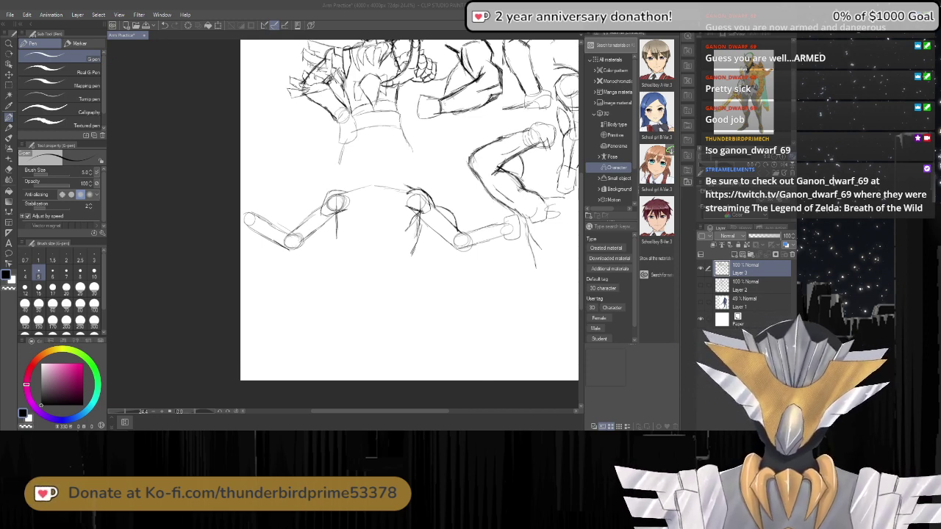
Thicken the rounded muscle contour on the new figure's right-hand upper arm.
scroll(463, 215, "up", 4)
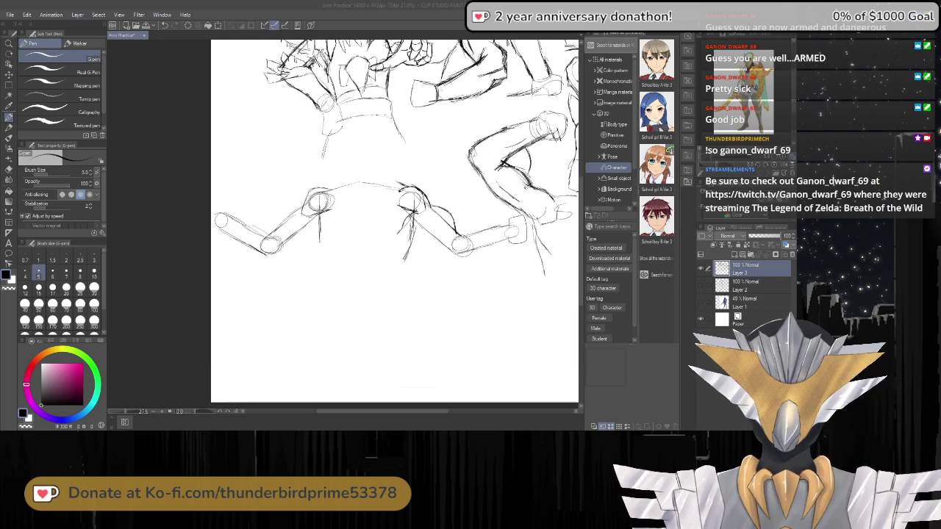
scroll(452, 198, "up", 1)
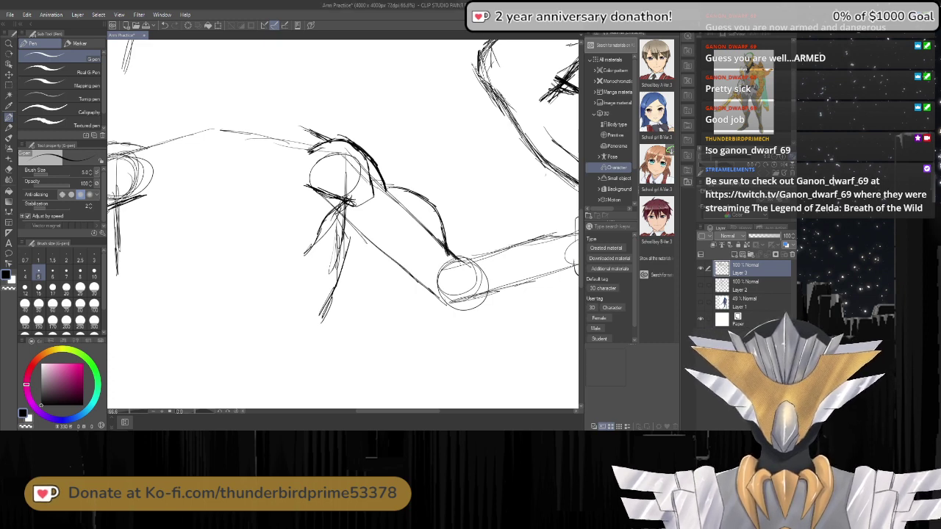
mouse_move(388, 188)
left_mouse_down()
mouse_move(435, 206)
mouse_move(447, 229)
left_mouse_up()
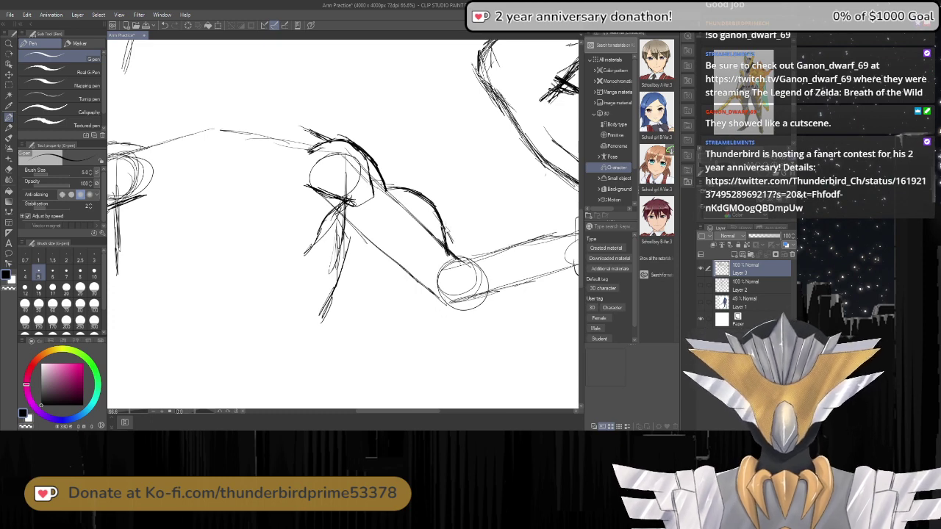
Undo the muscle bulge strokes on the right-hand upper arm, keeping the shoulder cap and armpit lines.
key("ctrl+z")
key("ctrl+z")
key("ctrl+z")
key("ctrl+z")
key("ctrl+z")
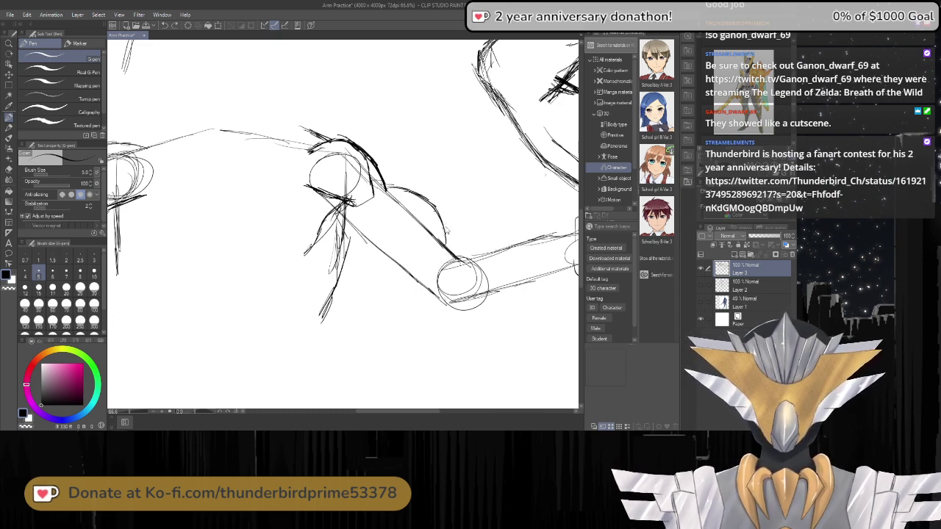
key("ctrl+z")
key("ctrl+z")
key("ctrl+z")
key("ctrl+z")
key("ctrl+z")
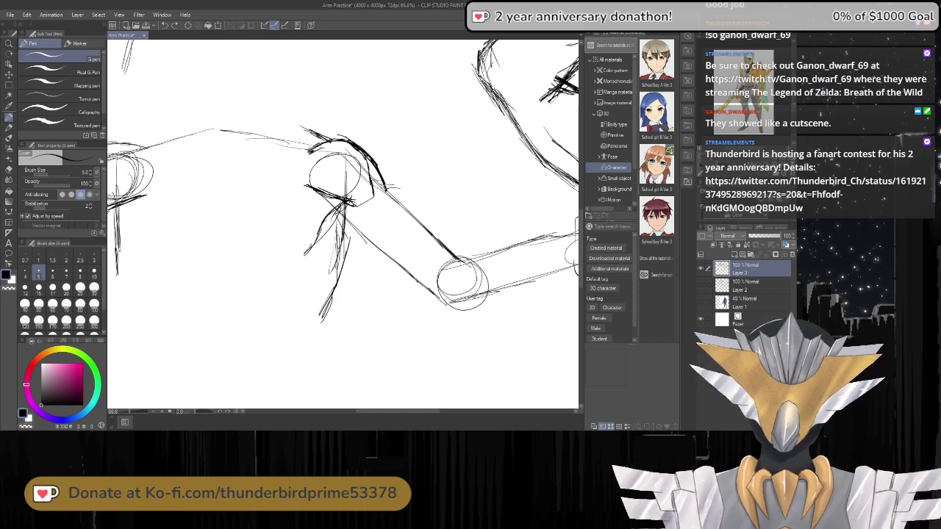
scroll(376, 176, "down", 5)
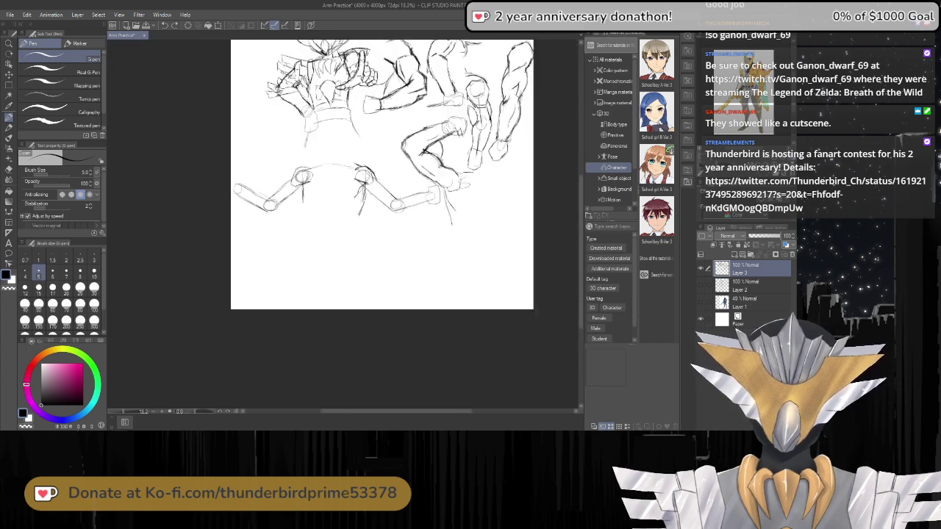
Outline the muscle contours of the new figure's right-hand upper arm and forearm, including the elbow's pointed underside.
scroll(403, 136, "up", 1)
scroll(405, 136, "up", 1)
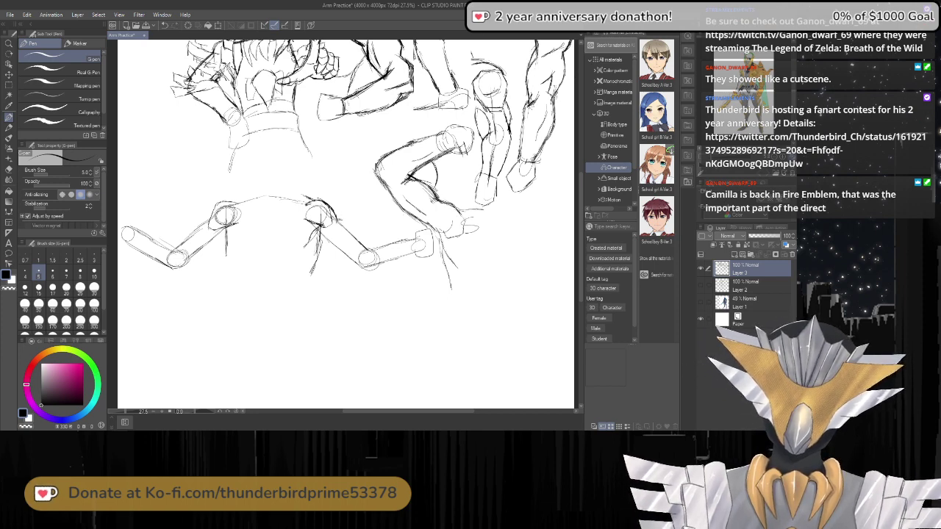
scroll(303, 224, "up", 3)
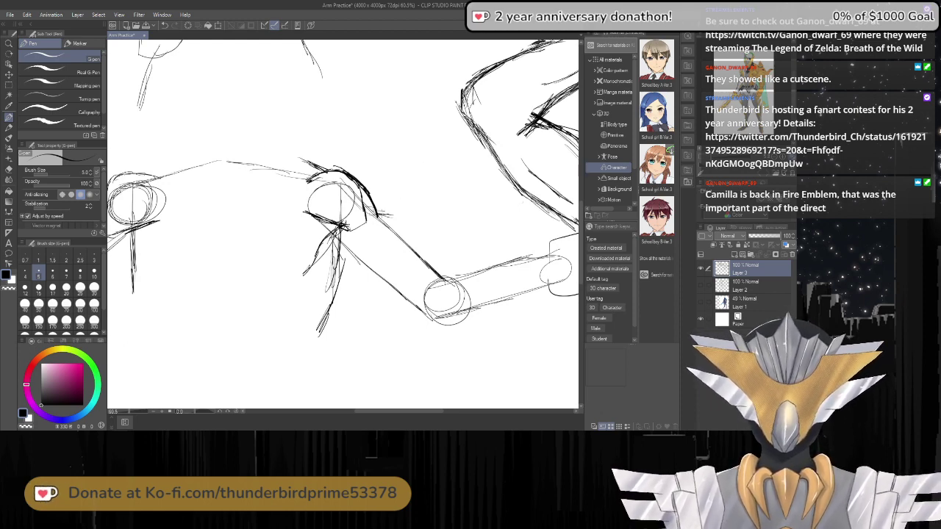
mouse_move(377, 215)
left_mouse_down()
mouse_move(417, 231)
mouse_move(442, 265)
left_mouse_up()
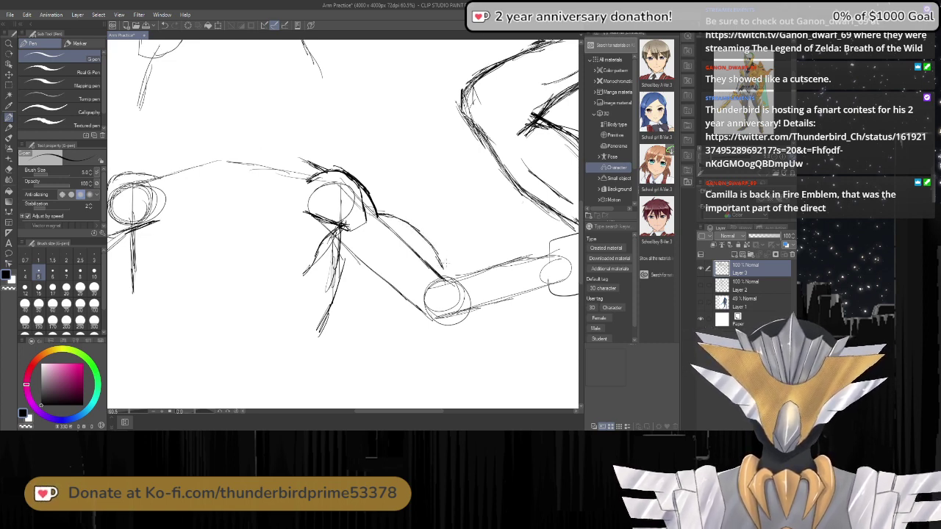
left_click_drag(442, 264, 487, 252)
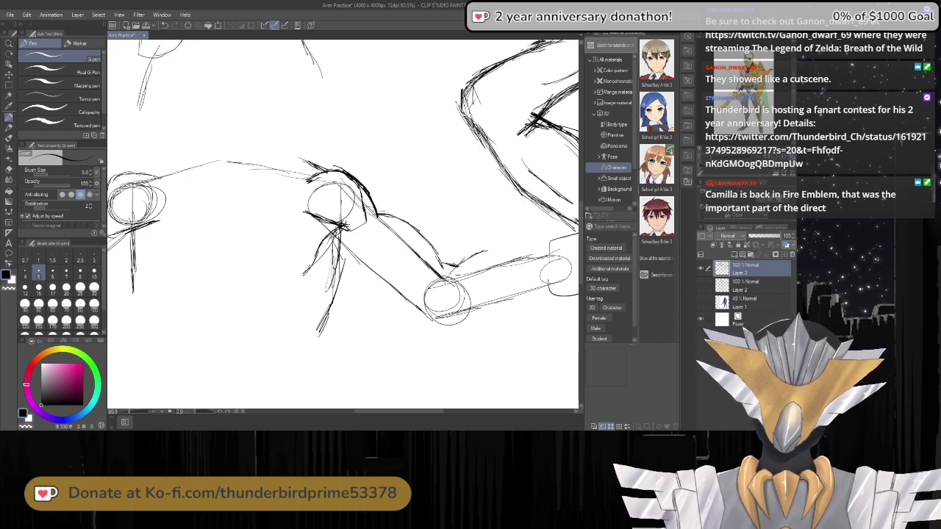
mouse_move(447, 278)
left_mouse_down()
mouse_move(487, 252)
mouse_move(572, 247)
left_mouse_up()
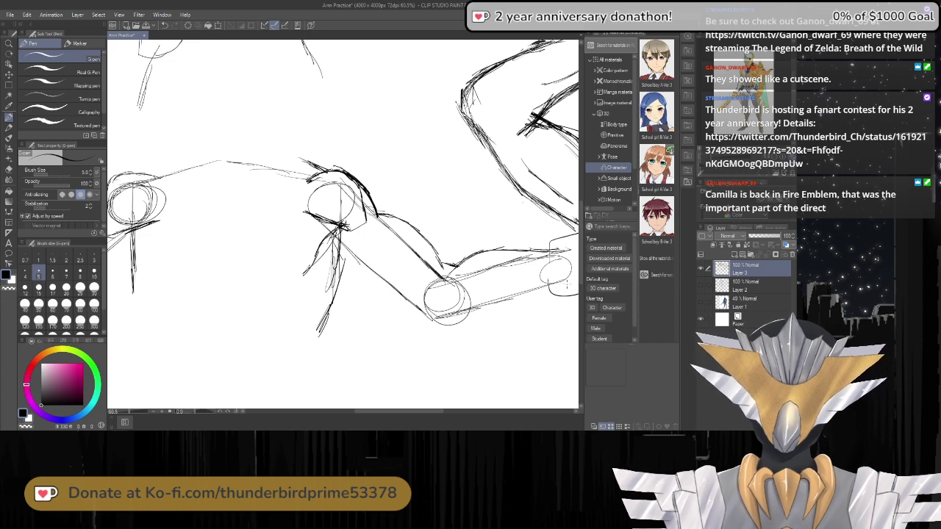
left_click_drag(570, 281, 440, 326)
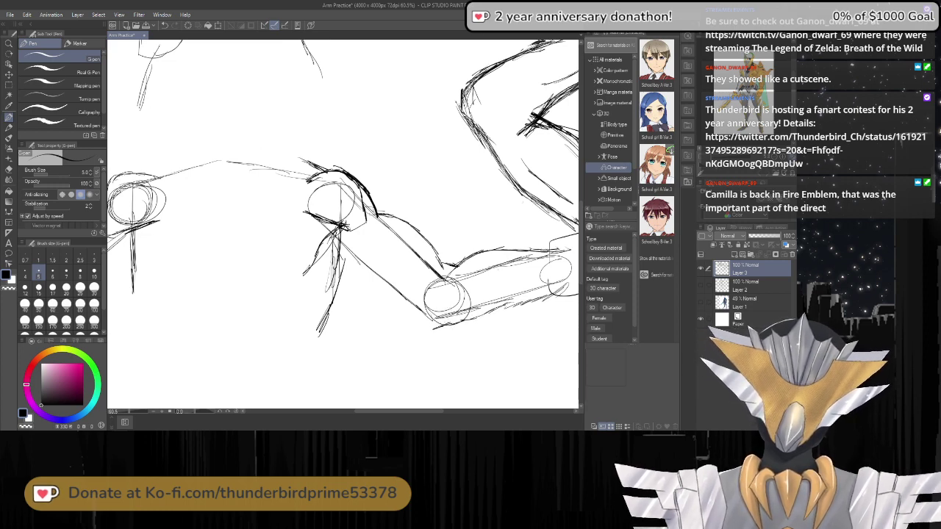
left_click_drag(397, 285, 435, 332)
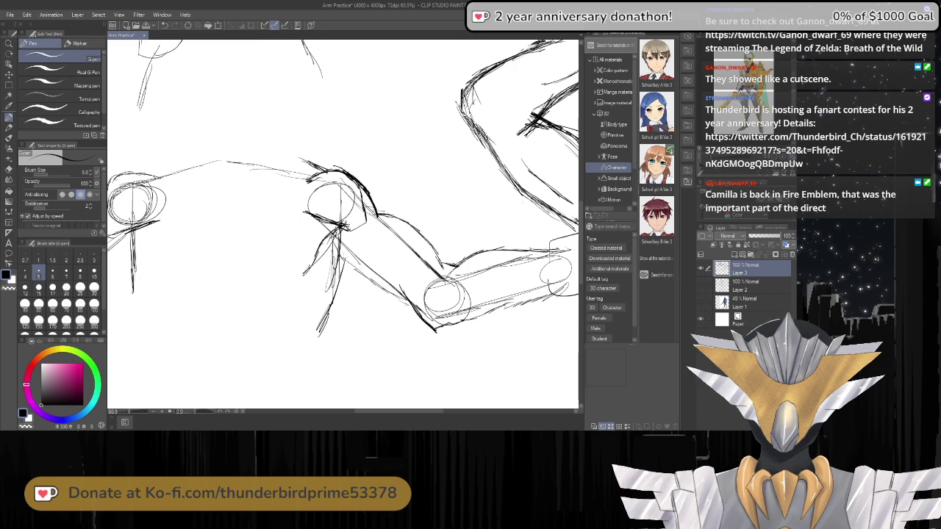
scroll(367, 265, "down", 5)
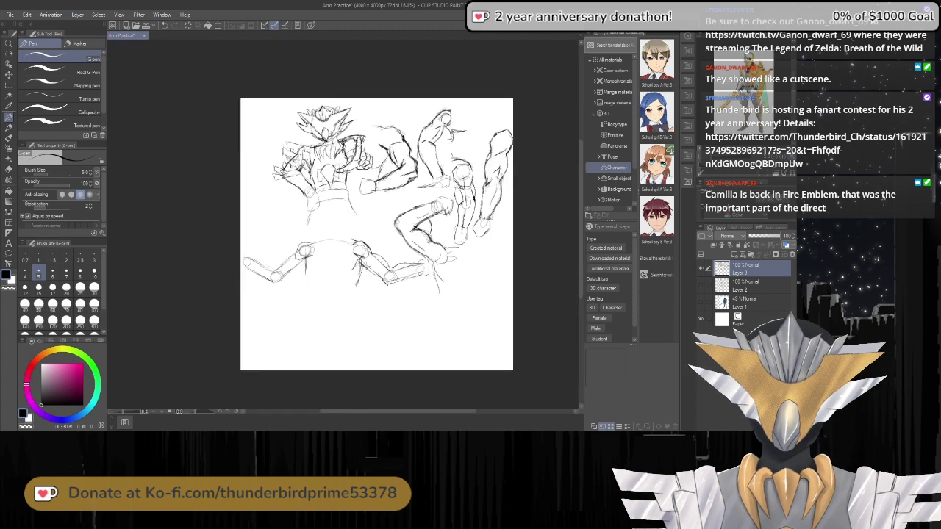
scroll(368, 275, "up", 4)
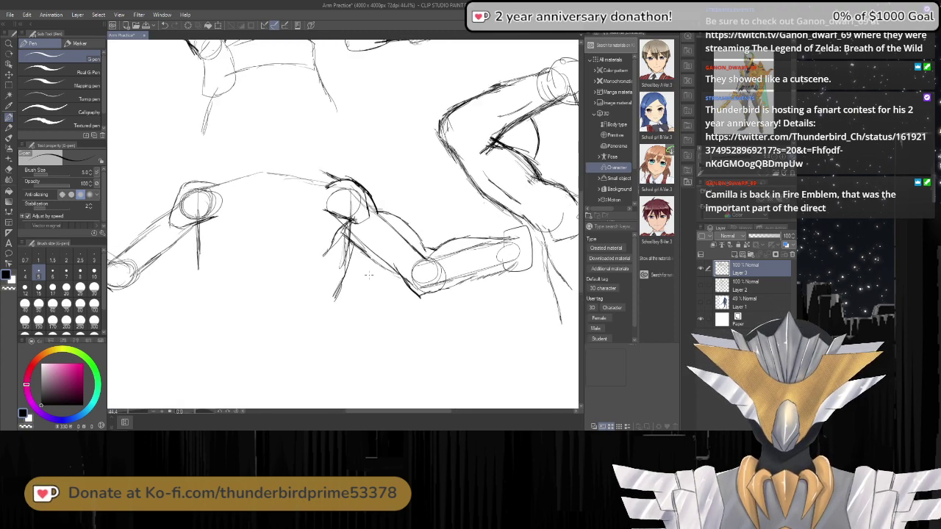
scroll(369, 275, "down", 2)
scroll(365, 277, "up", 1)
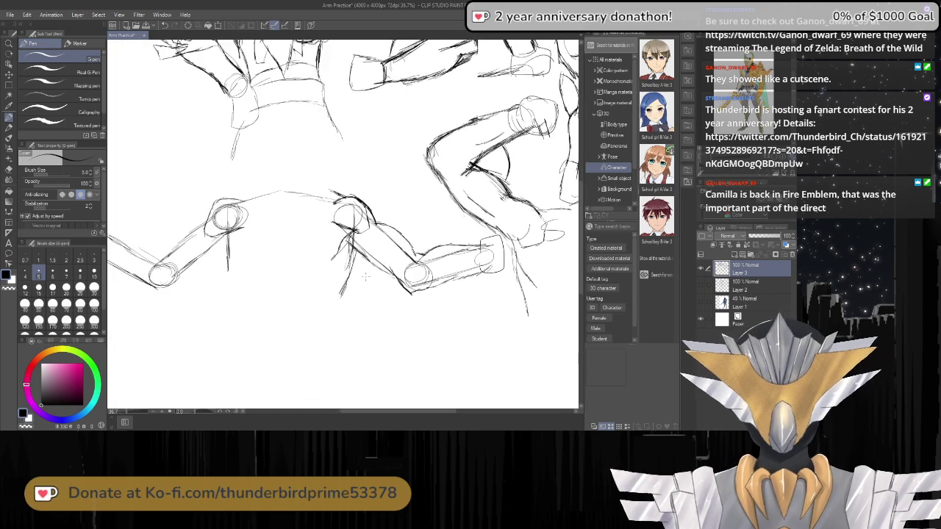
Undo the right-hand arm's contour, shoulder cap and armpit strokes back to the plain construction circles and lines.
key("ctrl+z")
key("ctrl+z")
key("ctrl+z")
key("ctrl+z")
key("ctrl+z")
key("ctrl+z")
key("ctrl+z")
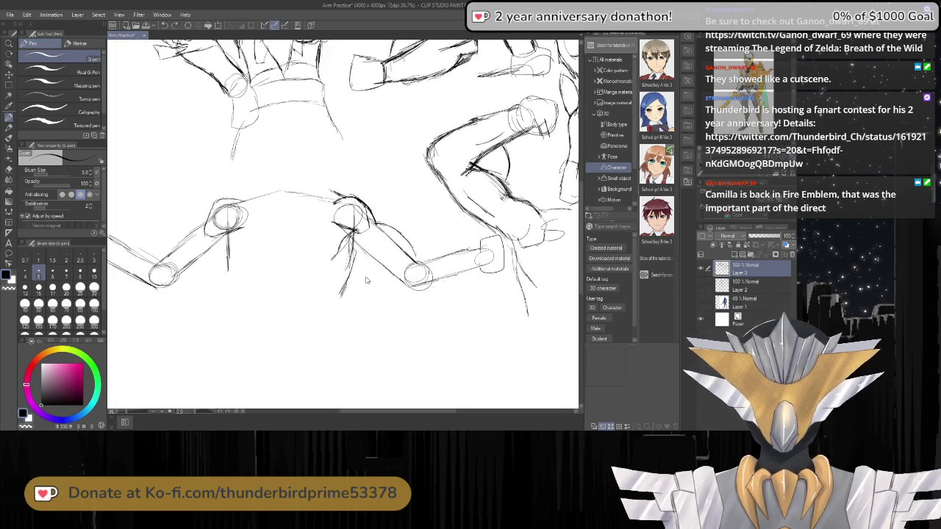
key("ctrl+z")
key("ctrl+z")
key("ctrl+z")
key("ctrl+z")
key("ctrl+z")
key("ctrl+z")
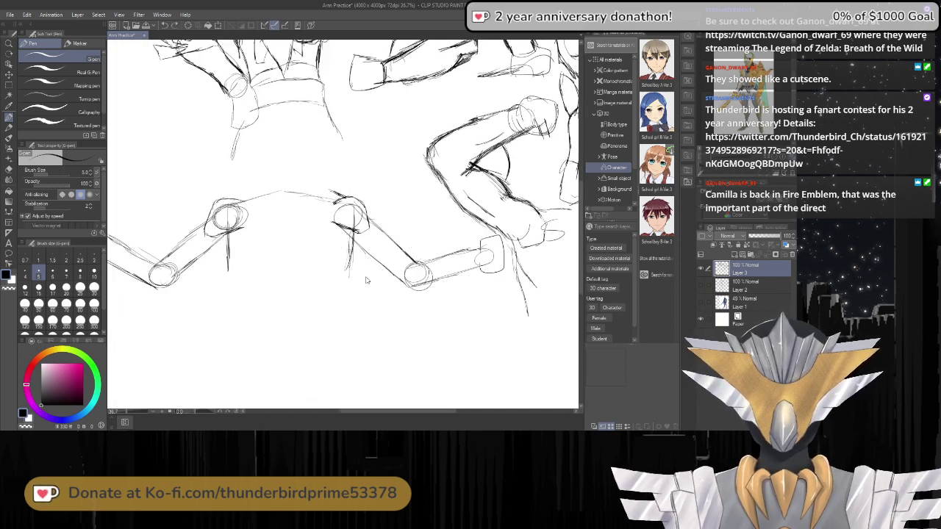
key("ctrl+z")
key("ctrl+z")
key("ctrl+z")
key("ctrl+z")
key("ctrl+z")
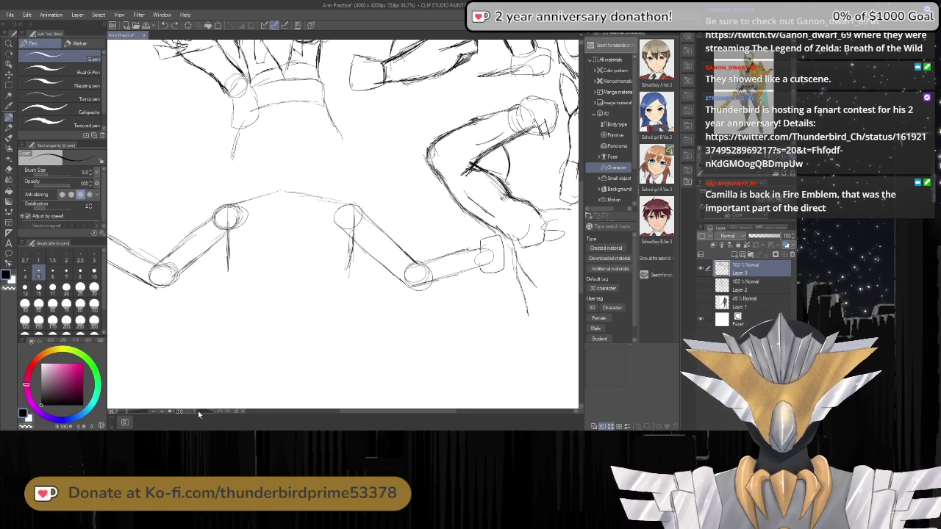
Examine the new figure's right-hand arm construction with the canvas rotated, returning the canvas to upright.
left_click_drag(197, 415, 203, 415)
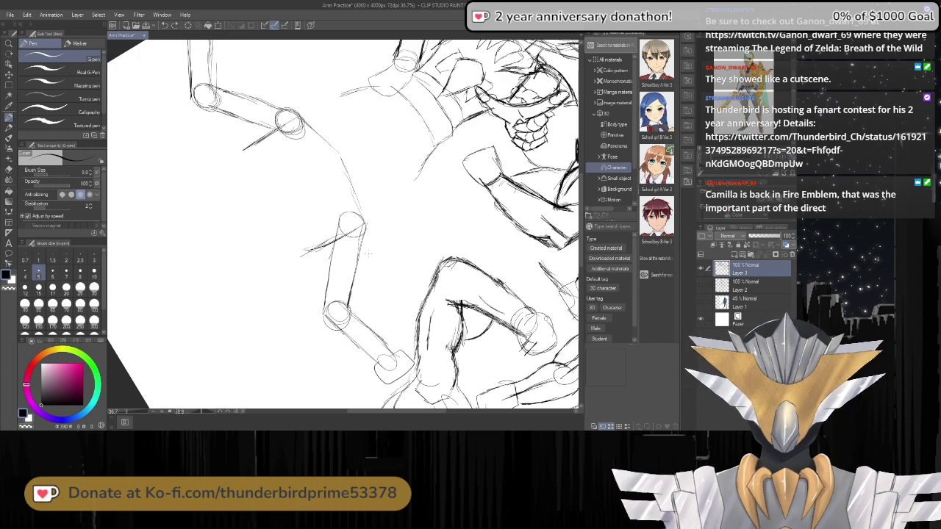
scroll(380, 228, "up", 3)
scroll(380, 204, "down", 2)
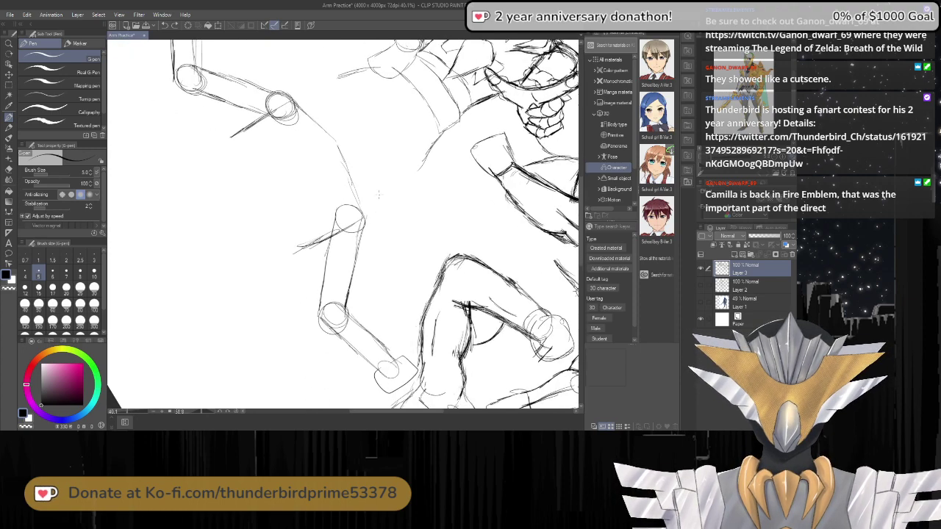
scroll(378, 194, "down", 5)
scroll(377, 210, "up", 6)
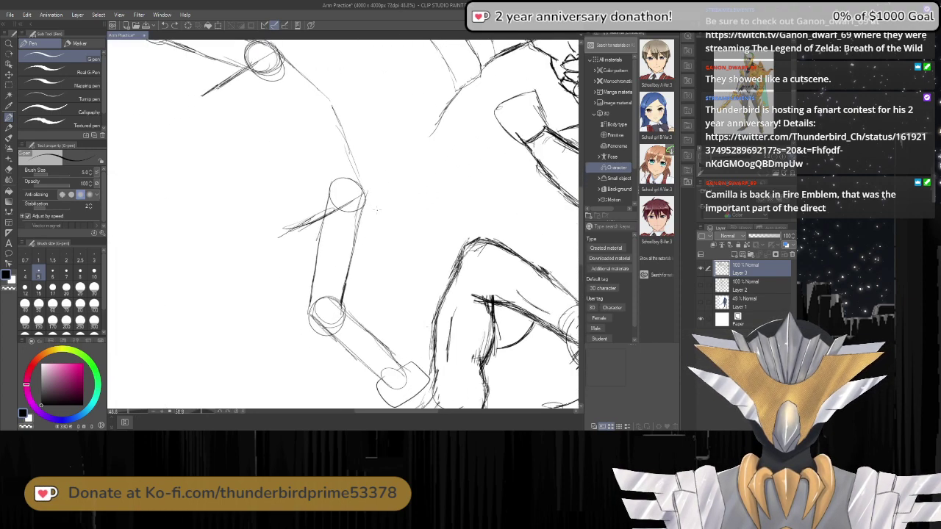
scroll(377, 210, "up", 2)
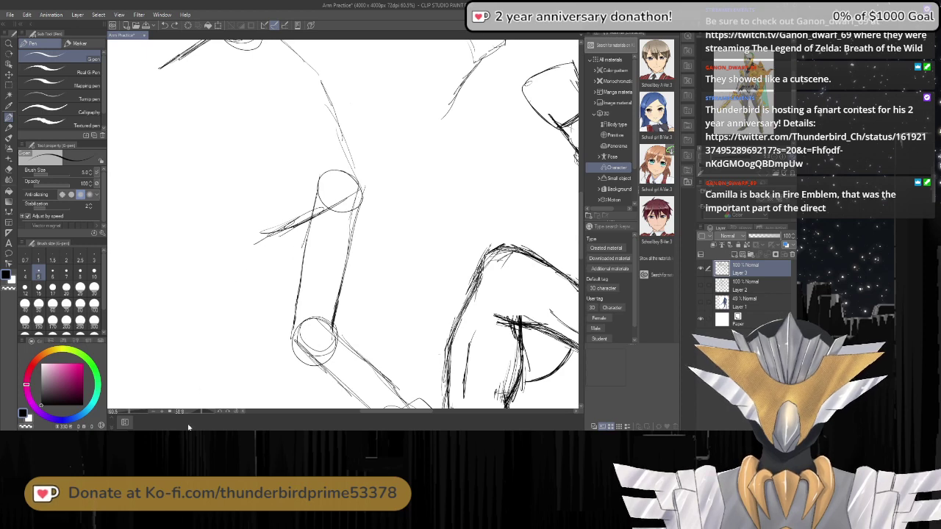
left_click(236, 412)
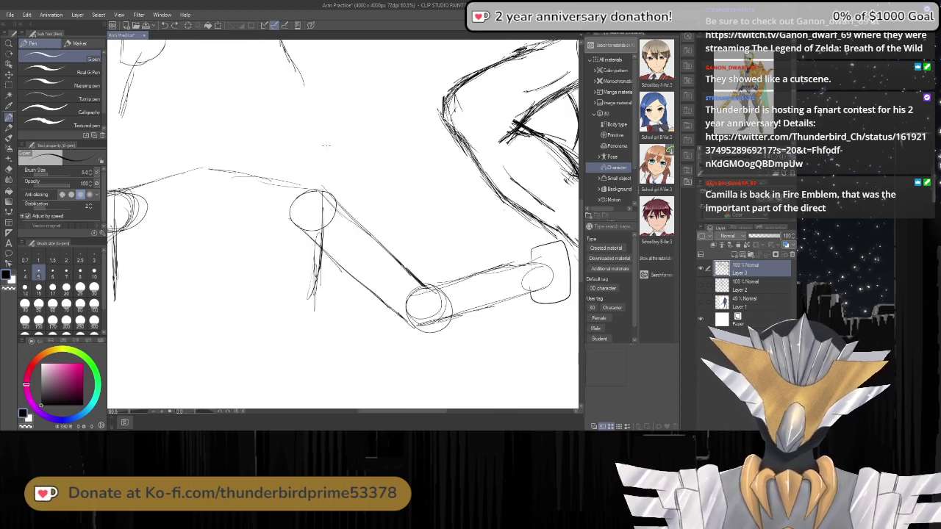
Sketch a clenched fist with curled fingers over the blocked-in hand of the new figure's right-hand arm.
scroll(326, 145, "up", 1)
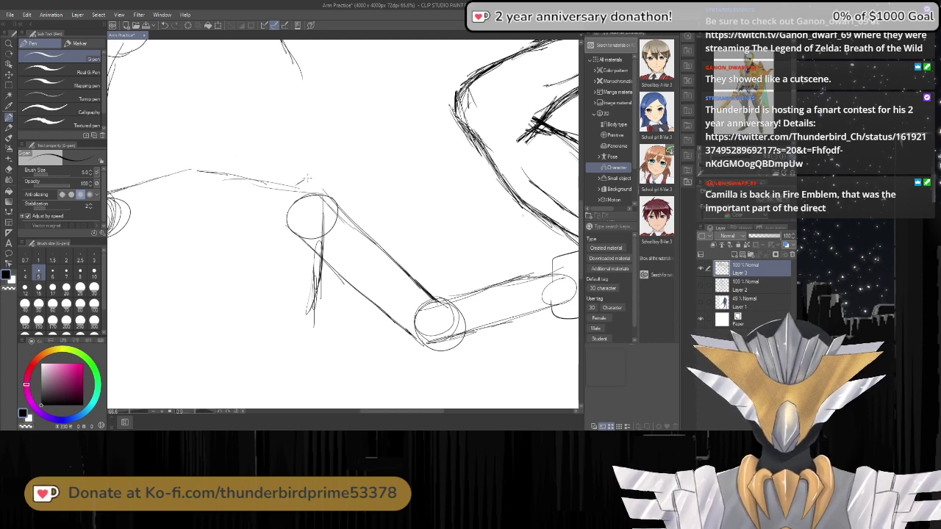
scroll(287, 156, "down", 3)
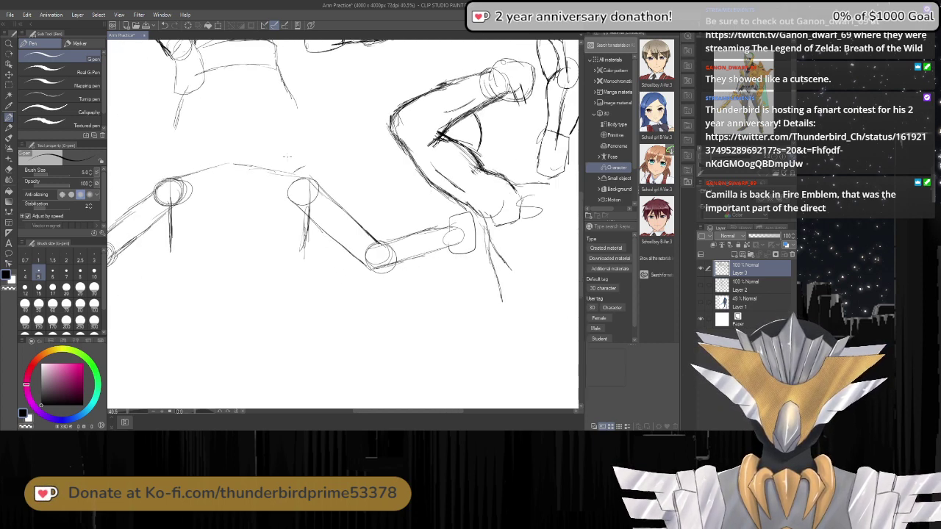
scroll(288, 156, "down", 3)
scroll(288, 157, "up", 3)
scroll(297, 171, "down", 3)
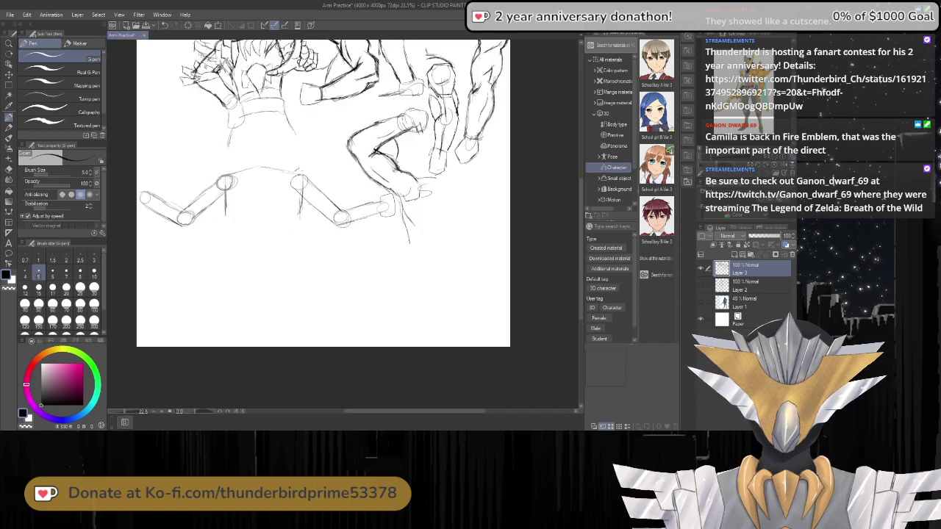
scroll(305, 197, "down", 2)
scroll(305, 197, "up", 4)
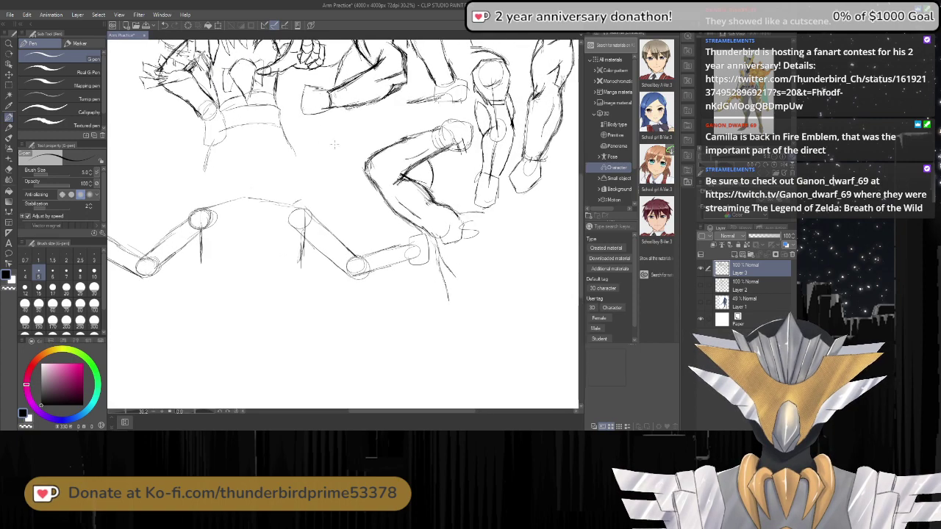
scroll(305, 197, "up", 1)
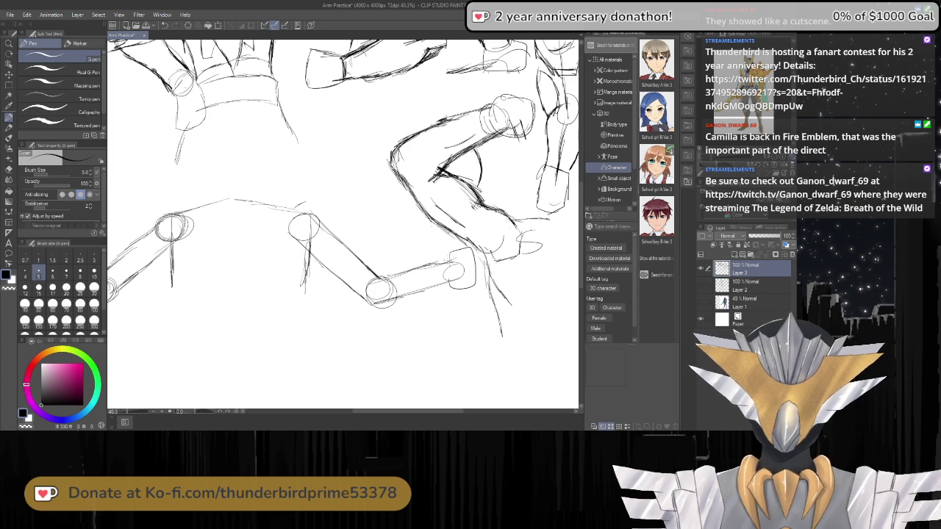
mouse_move(448, 249)
left_mouse_down()
mouse_move(458, 238)
mouse_move(454, 258)
mouse_move(481, 254)
mouse_move(474, 267)
mouse_move(463, 260)
mouse_move(475, 280)
mouse_move(464, 300)
left_mouse_up()
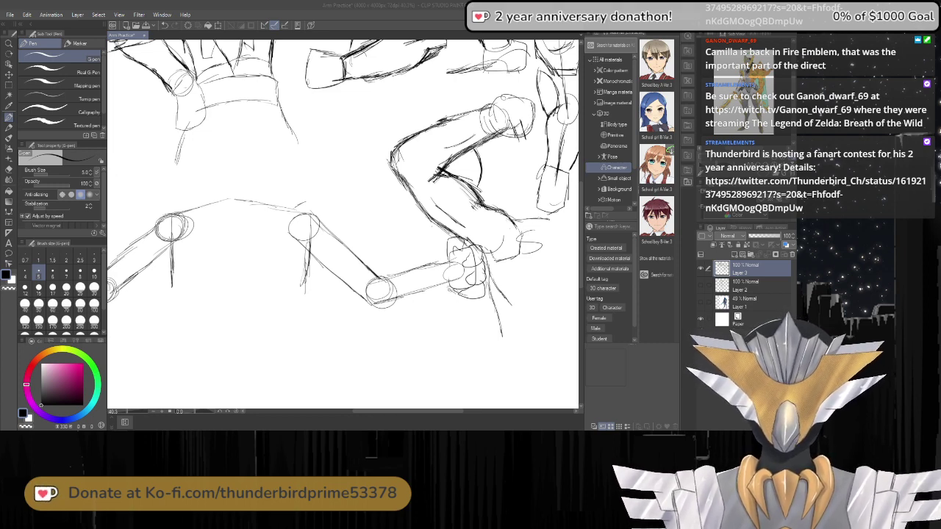
Rotate the canvas and sketch a rounded shoulder cap around the right-hand shoulder circle, building it up with repeated strokes.
scroll(250, 221, "up", 2)
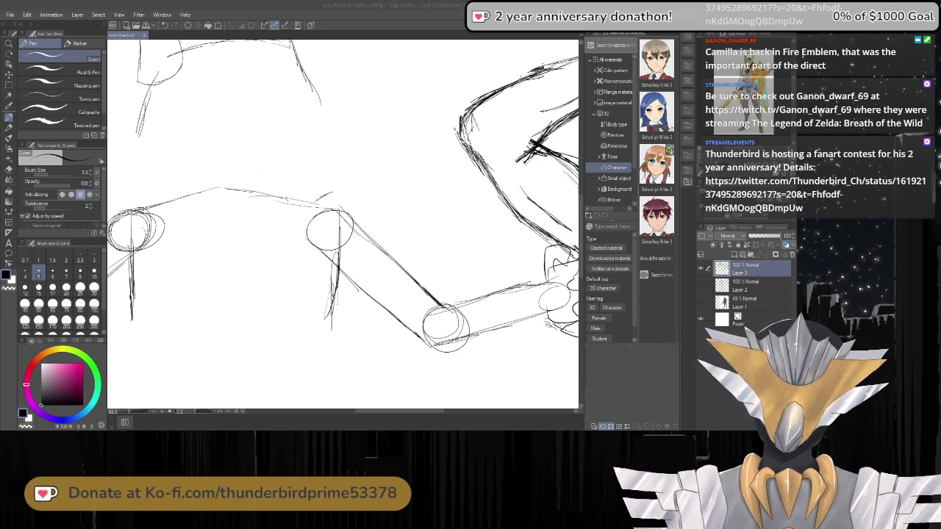
left_click_drag(313, 199, 336, 193)
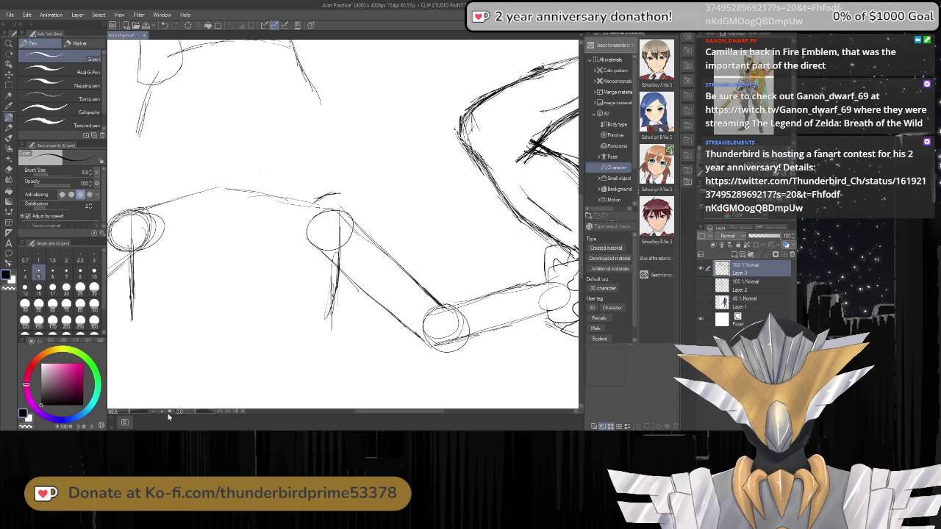
left_click_drag(191, 415, 202, 413)
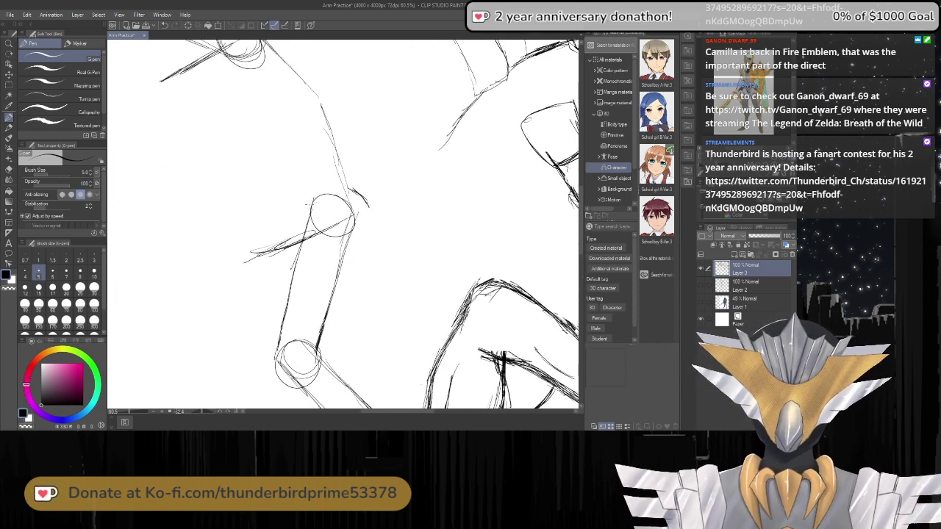
mouse_move(311, 196)
left_mouse_down()
mouse_move(319, 251)
mouse_move(356, 232)
mouse_move(354, 222)
mouse_move(369, 223)
mouse_move(356, 180)
mouse_move(329, 183)
mouse_move(337, 178)
mouse_move(314, 193)
mouse_move(347, 174)
mouse_move(360, 179)
mouse_move(372, 232)
left_mouse_up()
mouse_move(370, 197)
left_mouse_down()
mouse_move(355, 245)
mouse_move(359, 234)
left_mouse_up()
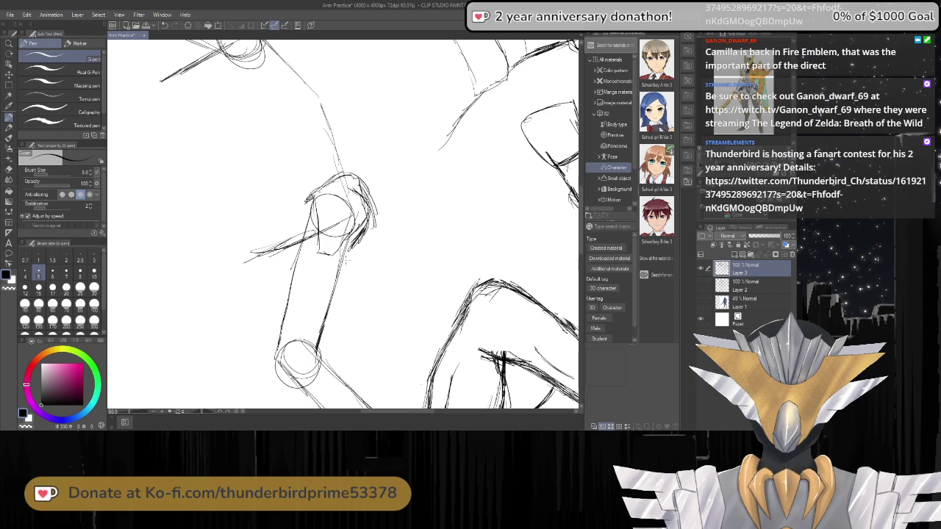
Outline a rounded muscle bulge along the right-hand upper arm's outer edge, from the shoulder cap towards the elbow.
scroll(347, 261, "down", 3)
scroll(367, 300, "up", 2)
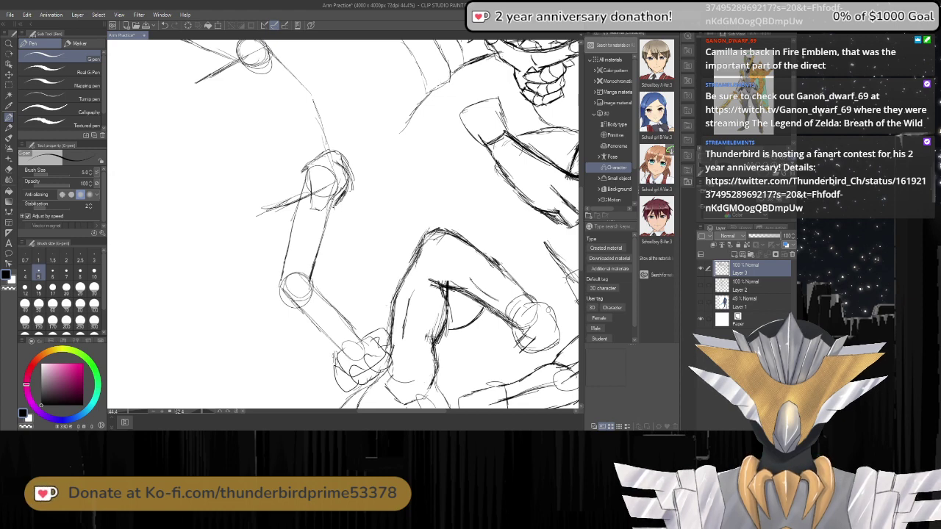
left_click_drag(343, 208, 329, 261)
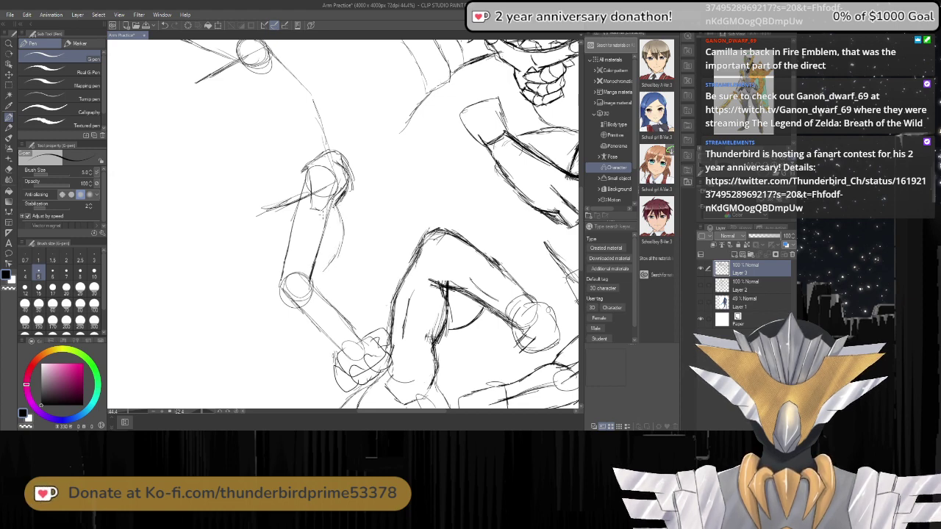
left_click_drag(331, 205, 319, 271)
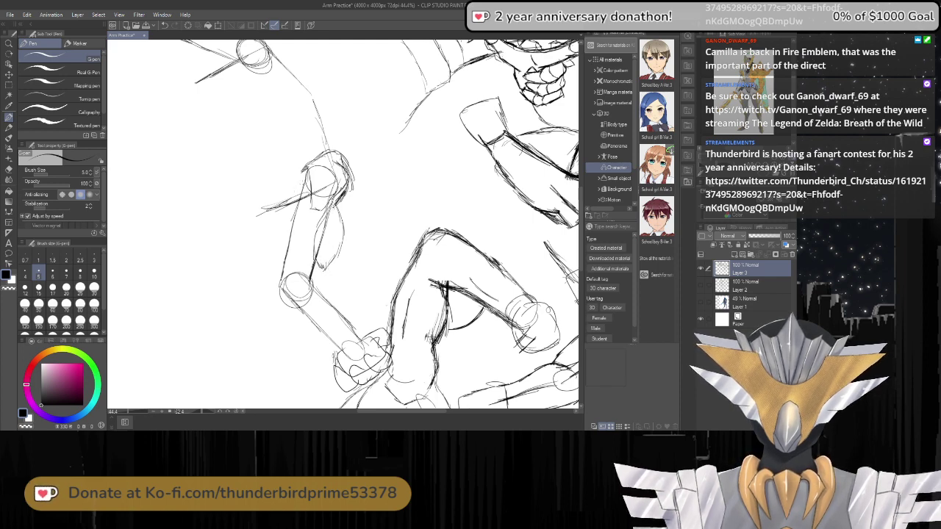
Contour the right-hand arm's underside from the armpit around the elbow to the fist, resetting the canvas rotation for the forearm.
mouse_move(302, 191)
left_mouse_down()
mouse_move(283, 225)
mouse_move(283, 250)
left_mouse_up()
left_click_drag(287, 236, 282, 252)
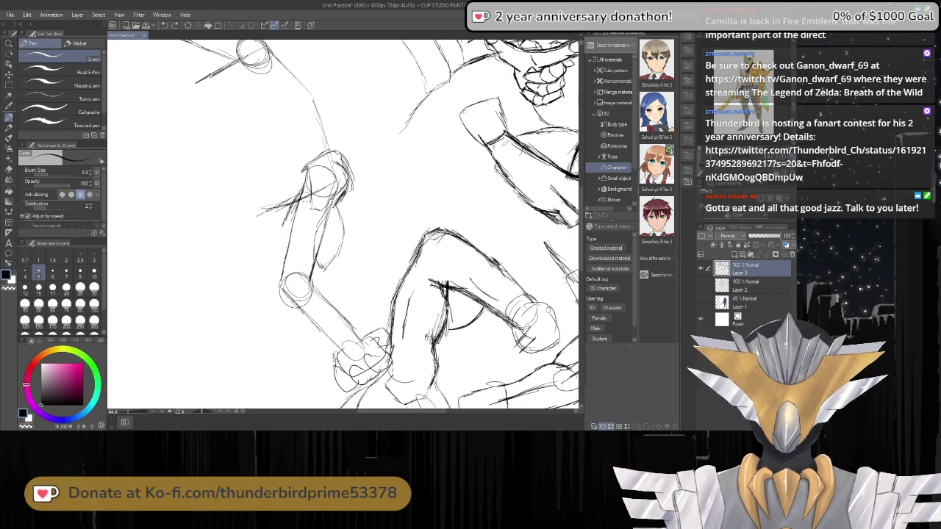
left_click_drag(299, 197, 290, 222)
left_click_drag(297, 203, 283, 229)
mouse_move(289, 211)
left_mouse_down()
mouse_move(285, 287)
mouse_move(283, 272)
mouse_move(270, 281)
mouse_move(271, 306)
mouse_move(282, 314)
left_mouse_up()
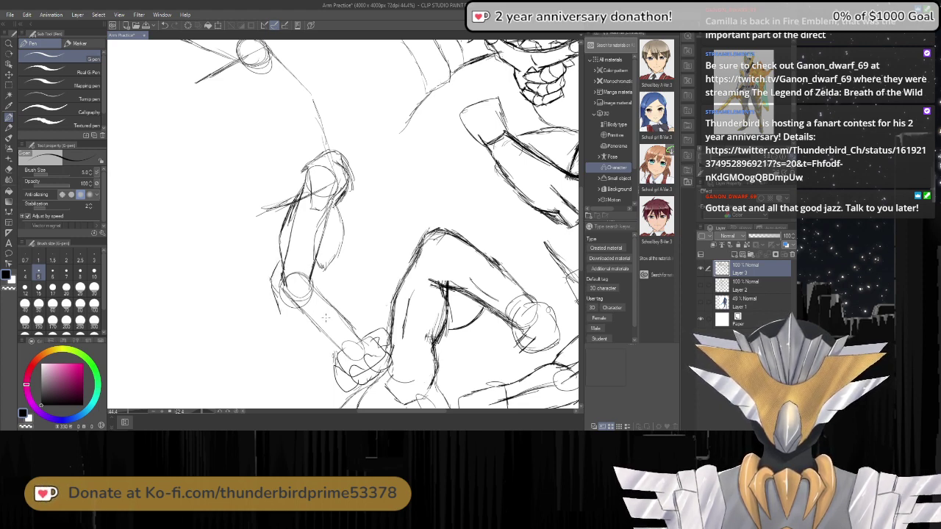
left_click(235, 411)
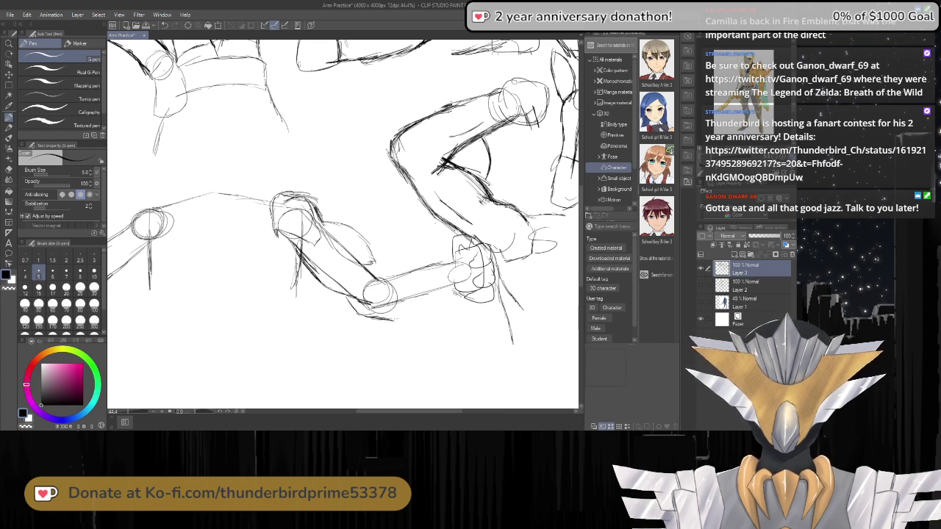
left_click_drag(393, 317, 458, 290)
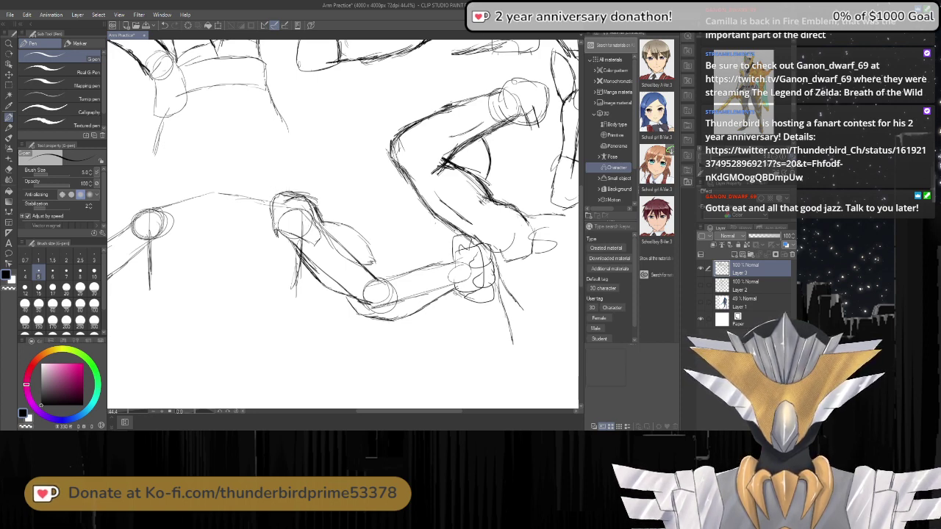
Darken the outer contour of the right-hand upper arm down to the elbow and outline the forearm's upper edge to the fist.
mouse_move(322, 220)
left_mouse_down()
mouse_move(356, 239)
mouse_move(378, 285)
left_mouse_up()
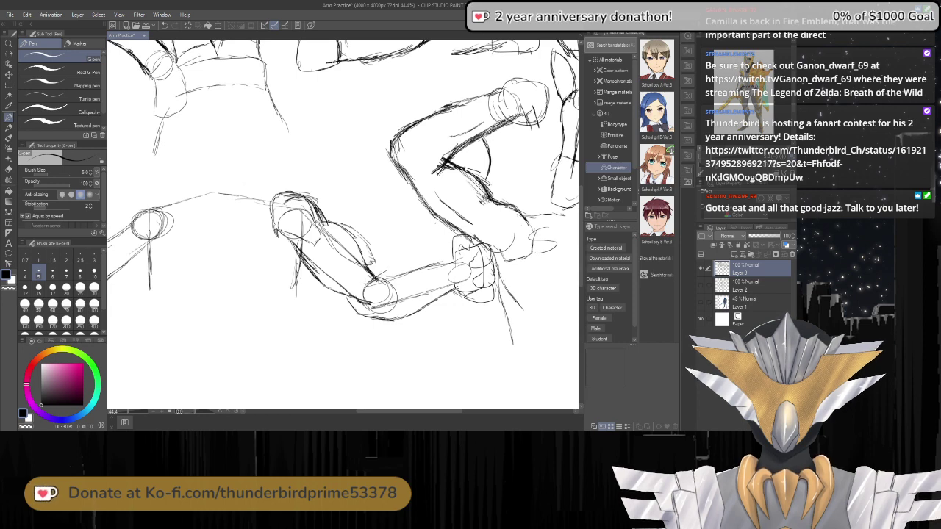
left_click_drag(377, 276, 448, 258)
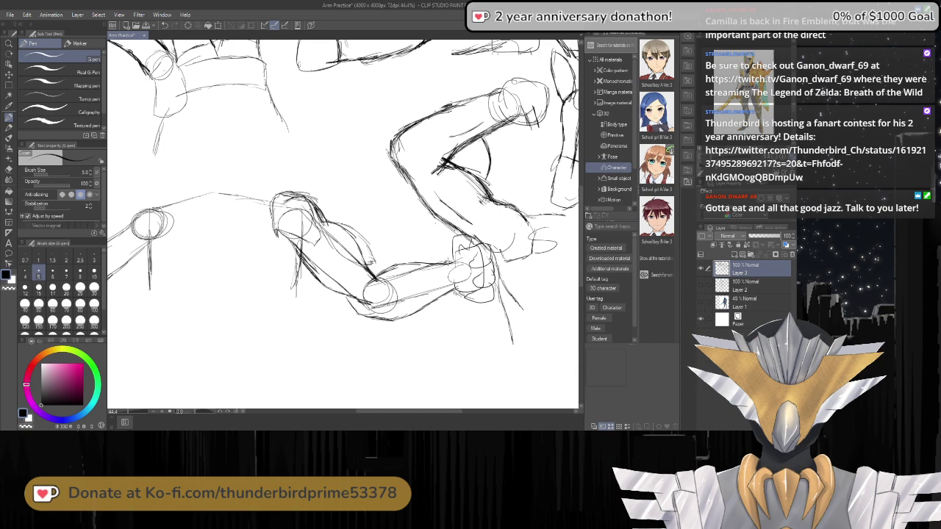
scroll(419, 271, "down", 2)
scroll(374, 298, "up", 1)
key("ctrl+plus")
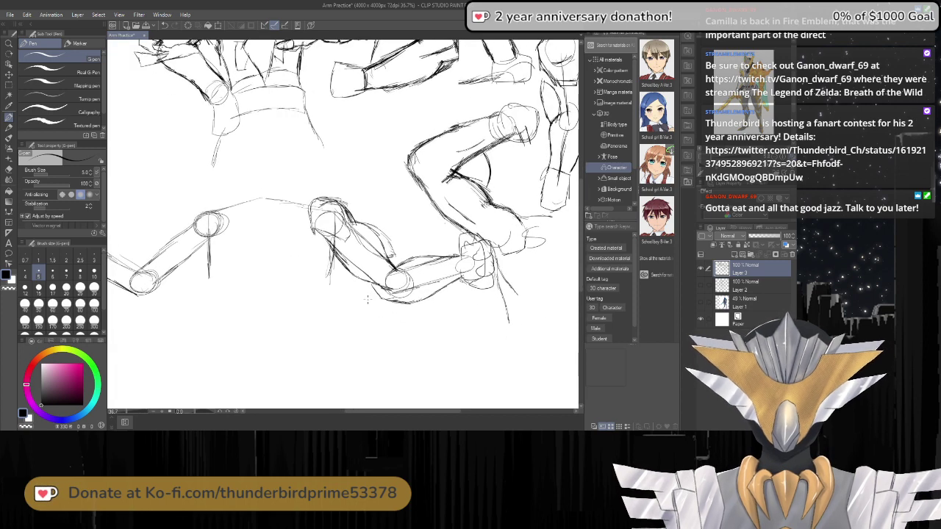
Erase the construction circles and guide lines inside the right-hand arm's forearm, elbow, upper arm and shoulder.
key("e")
mouse_move(387, 281)
left_mouse_down()
mouse_move(415, 280)
mouse_move(421, 263)
mouse_move(433, 262)
mouse_move(419, 266)
mouse_move(438, 282)
mouse_move(470, 265)
left_mouse_up()
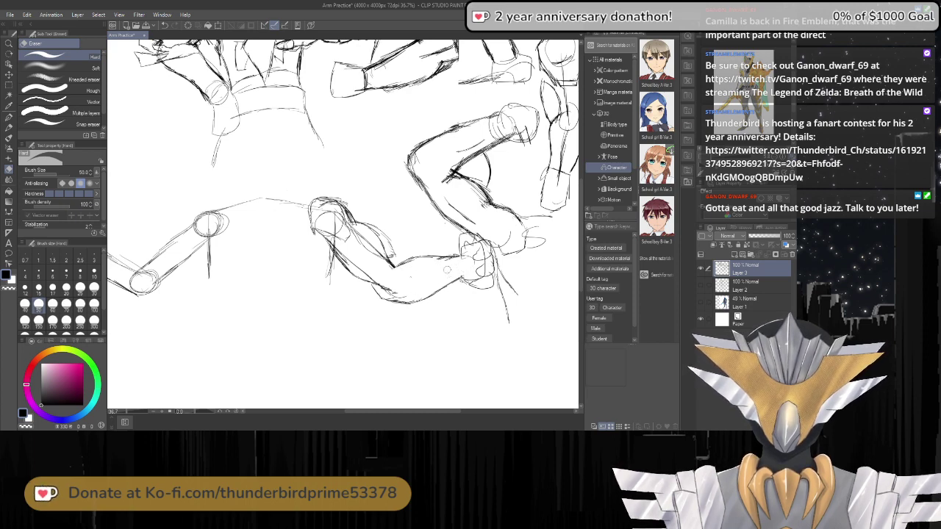
mouse_move(341, 261)
left_mouse_down()
mouse_move(368, 271)
mouse_move(371, 247)
mouse_move(346, 247)
mouse_move(331, 226)
mouse_move(348, 226)
mouse_move(338, 221)
left_mouse_up()
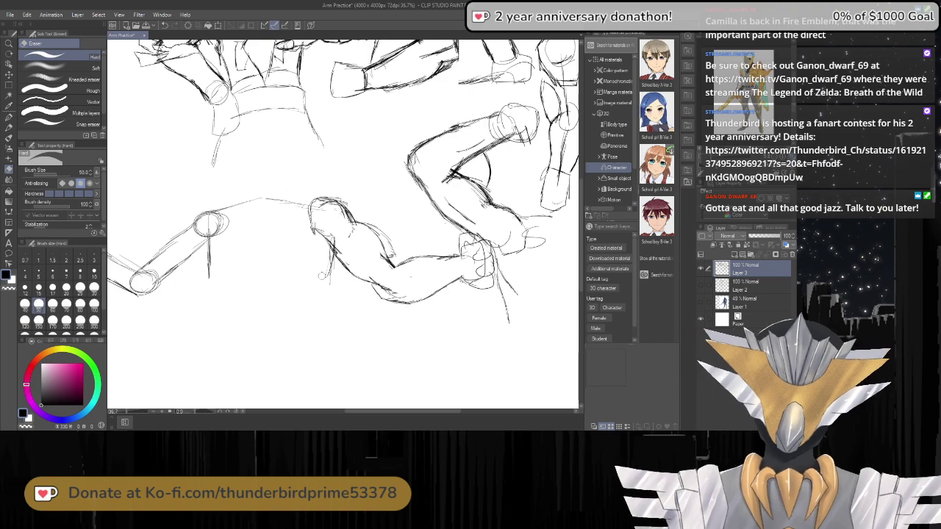
scroll(308, 246, "down", 5)
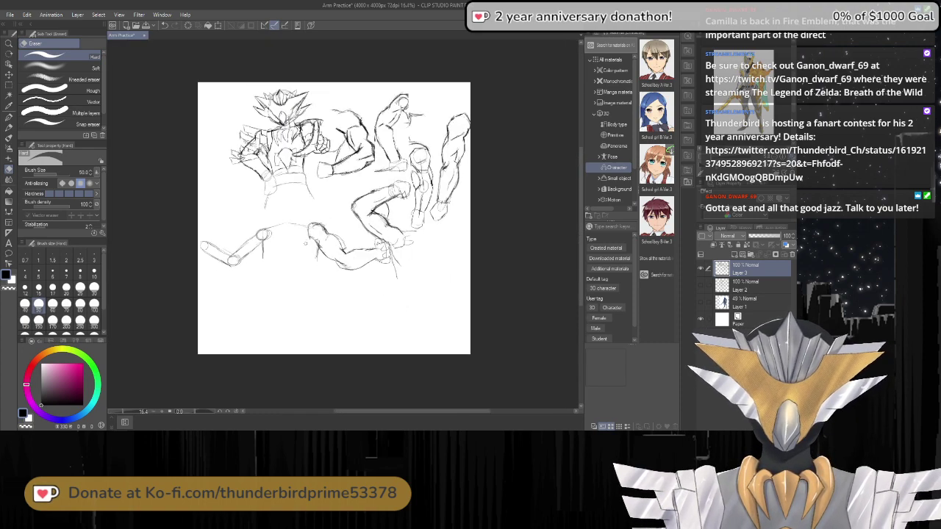
scroll(340, 167, "up", 3)
scroll(333, 227, "up", 1)
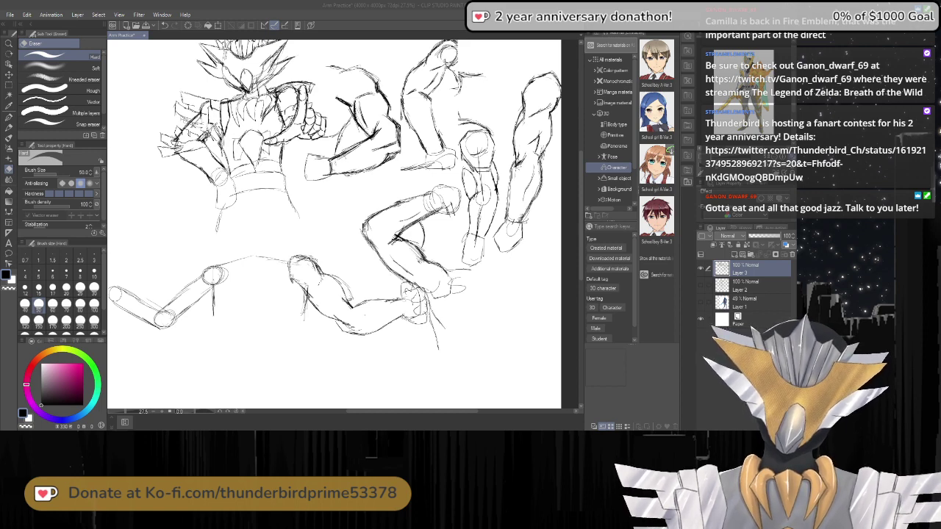
scroll(318, 331, "up", 5)
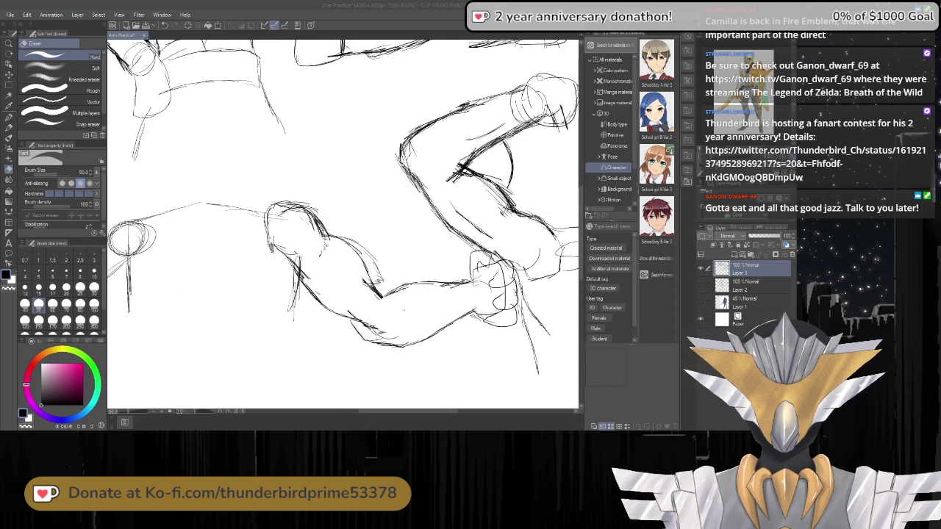
Erase the underside of the right-hand forearm near the elbow and redraw it as a flatter curve up to the fist.
key("alt+Tab")
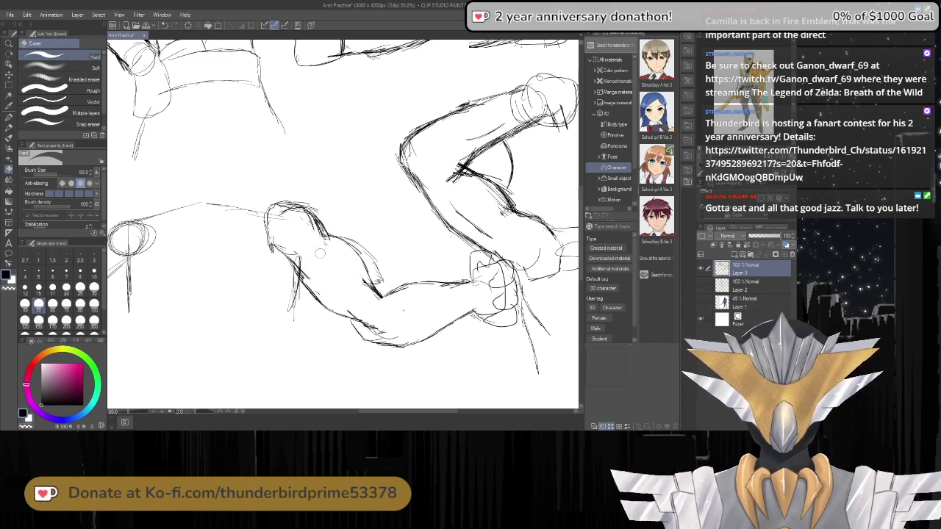
mouse_move(359, 336)
left_mouse_down()
mouse_move(376, 343)
mouse_move(422, 333)
left_mouse_up()
key("p")
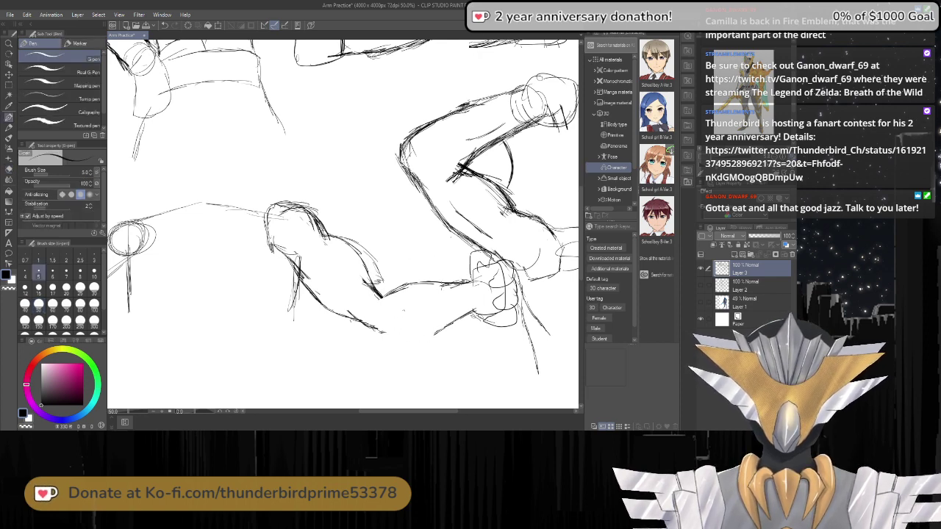
mouse_move(476, 313)
left_mouse_down()
mouse_move(382, 334)
mouse_move(410, 330)
left_mouse_up()
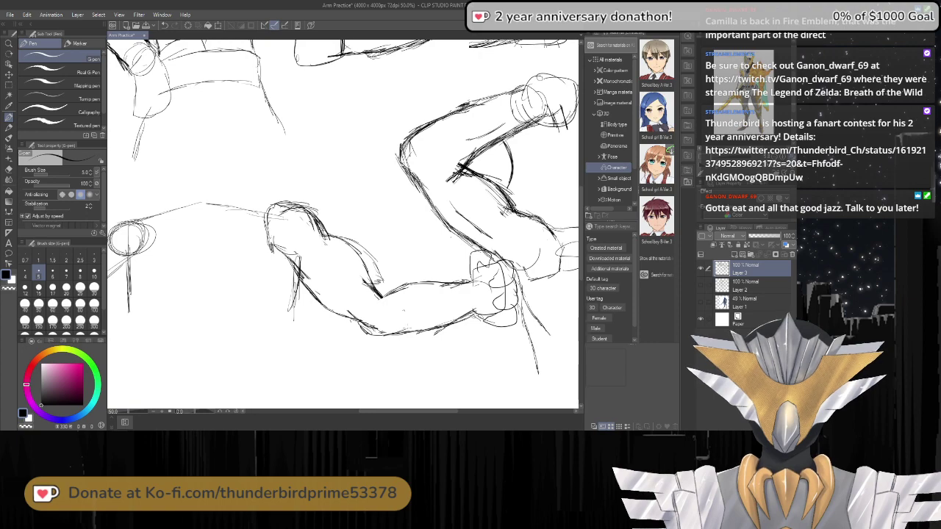
scroll(377, 345, "down", 3)
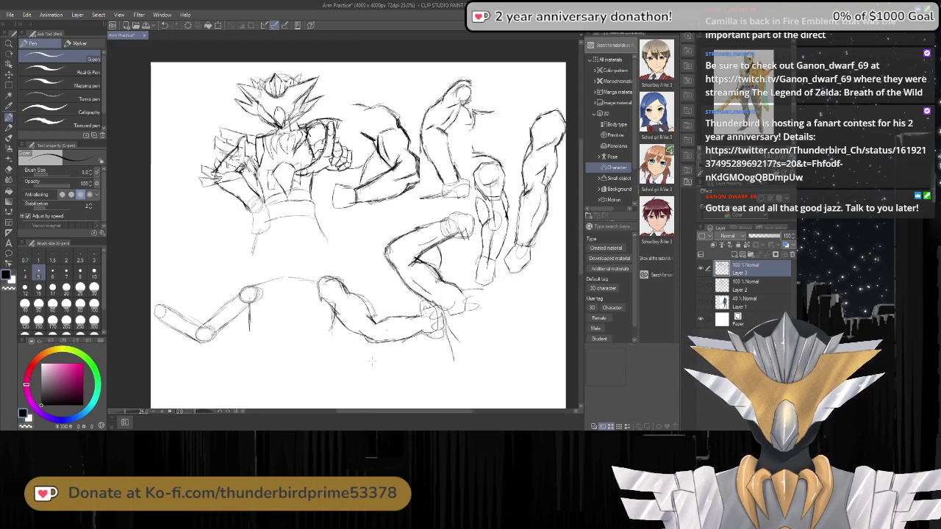
Reinforce the underside contour of the right-hand upper arm from the armpit towards the elbow.
scroll(370, 354, "up", 1)
left_click_drag(334, 404, 605, 397)
scroll(320, 369, "up", 1)
mouse_move(410, 259)
left_mouse_down()
mouse_move(323, 268)
mouse_move(490, 296)
left_mouse_up()
key("ctrl+plus")
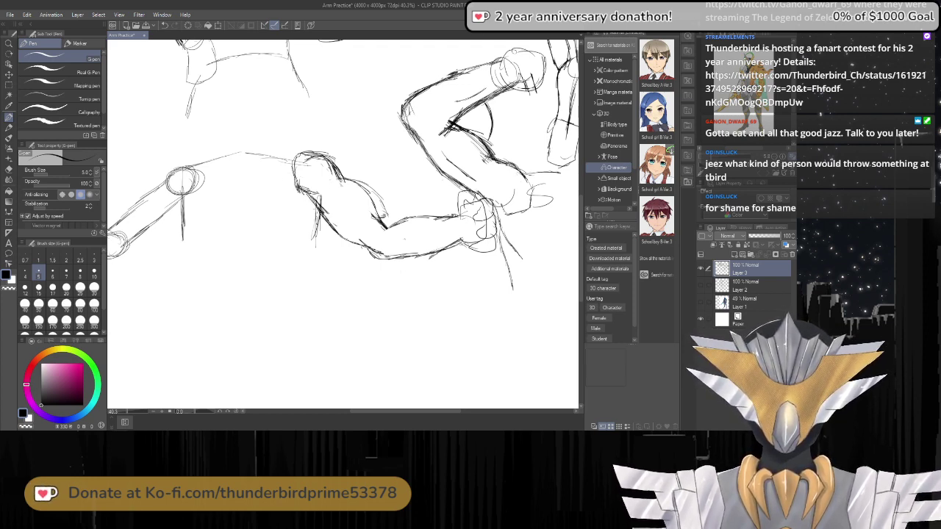
left_click_drag(318, 206, 339, 232)
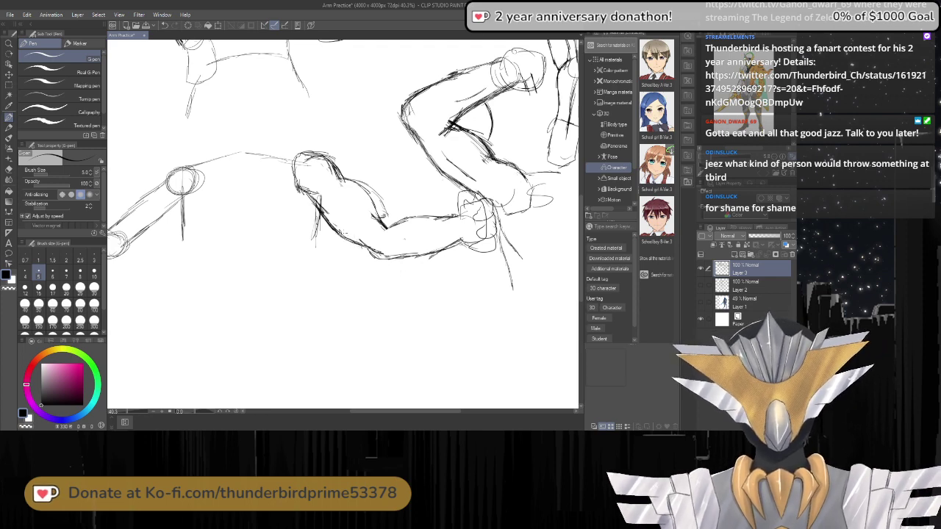
Undo the right-hand arm's cleanup and muscle contours, back to the straight construction limbs with the shoulder cap.
scroll(420, 225, "right", 5)
scroll(495, 220, "down", 5)
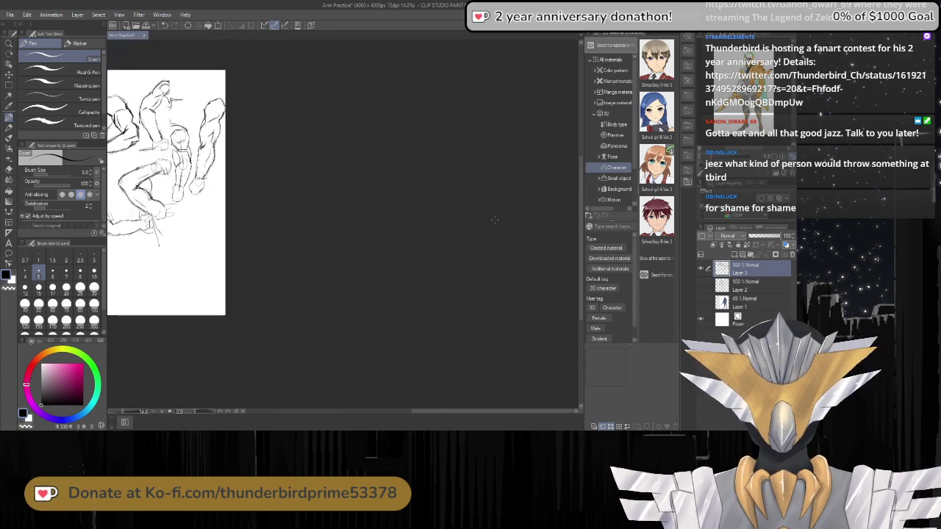
scroll(491, 220, "up", 3)
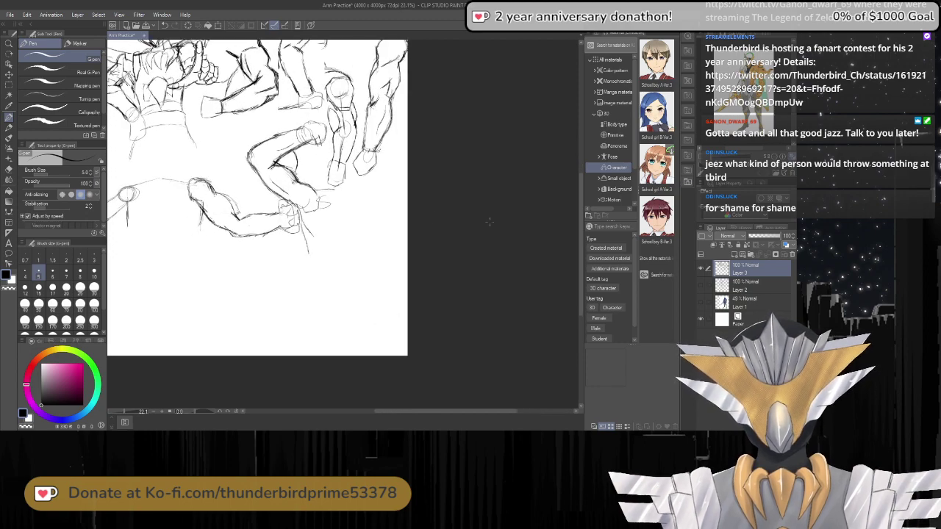
scroll(247, 196, "up", 2)
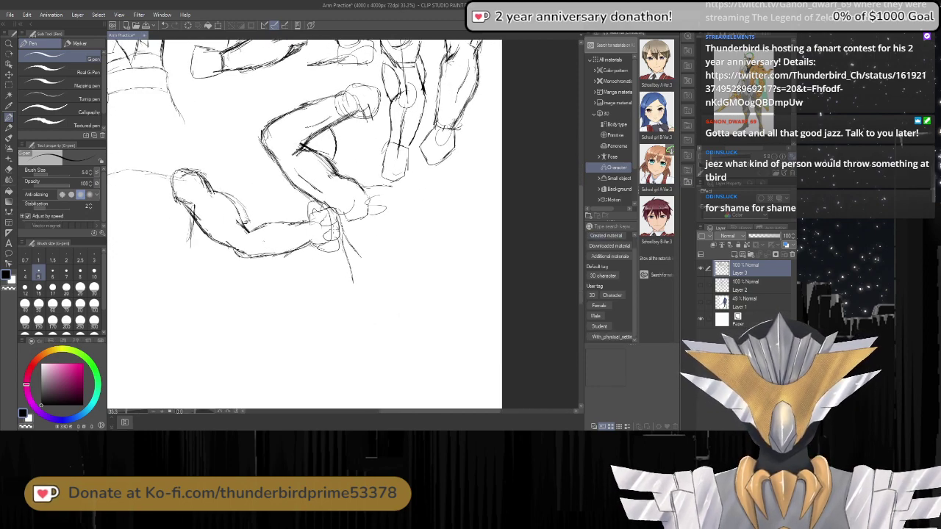
scroll(250, 248, "down", 2)
scroll(167, 221, "up", 3)
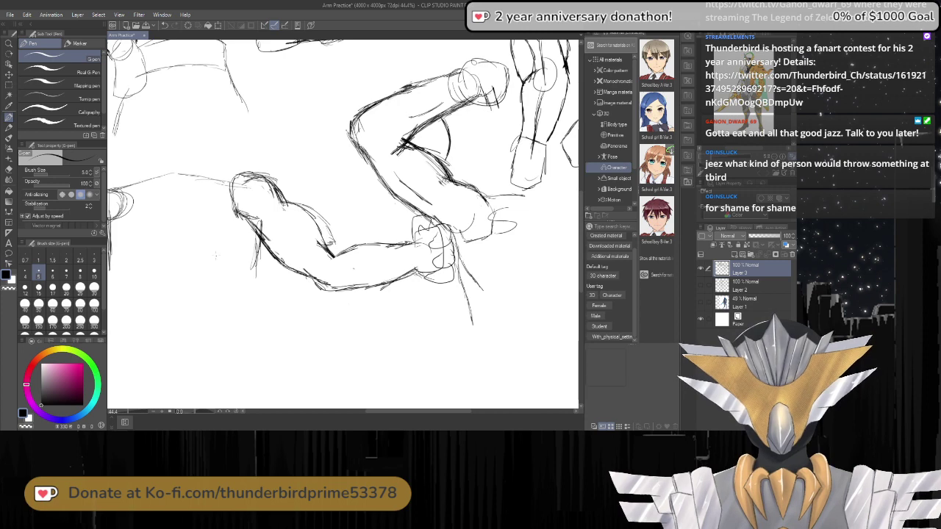
key("ctrl+z")
key("ctrl+z")
key("ctrl+z")
key("ctrl+z")
key("ctrl+z")
key("ctrl+z")
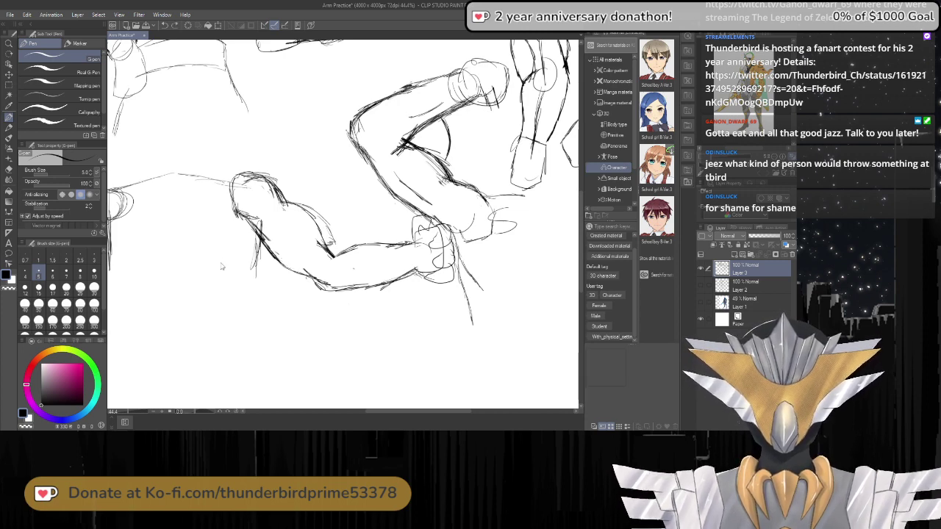
key("ctrl+z")
key("ctrl+z")
key("ctrl+z")
key("ctrl+z")
key("ctrl+z")
key("ctrl+z")
key("ctrl+z")
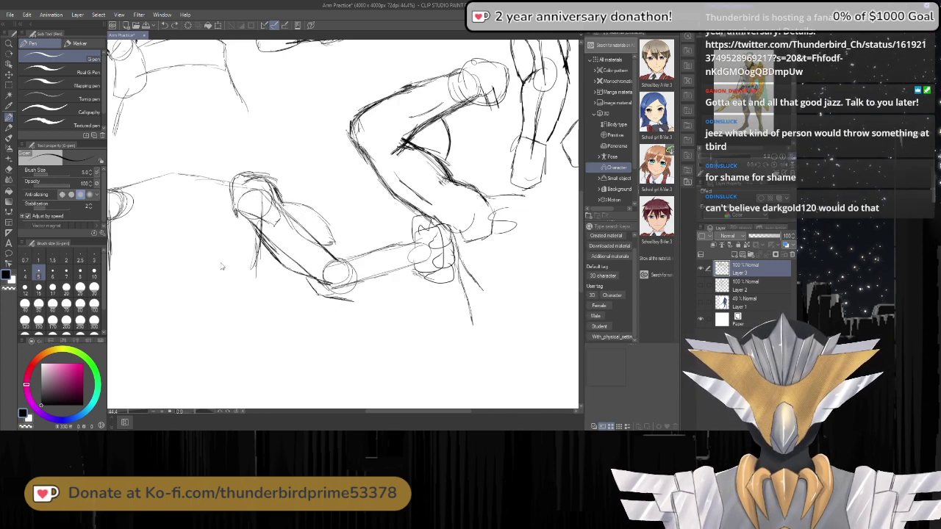
key("ctrl+z")
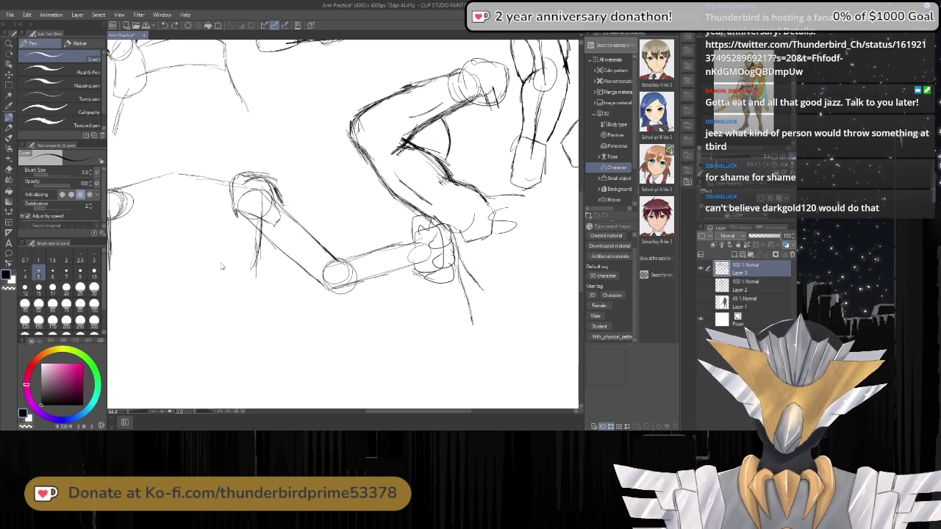
Undo the right-hand arm's shoulder cap and clenched fist, back to the plain shoulder circle and blocked-in hand.
key("ctrl+z")
key("ctrl+z")
key("ctrl+z")
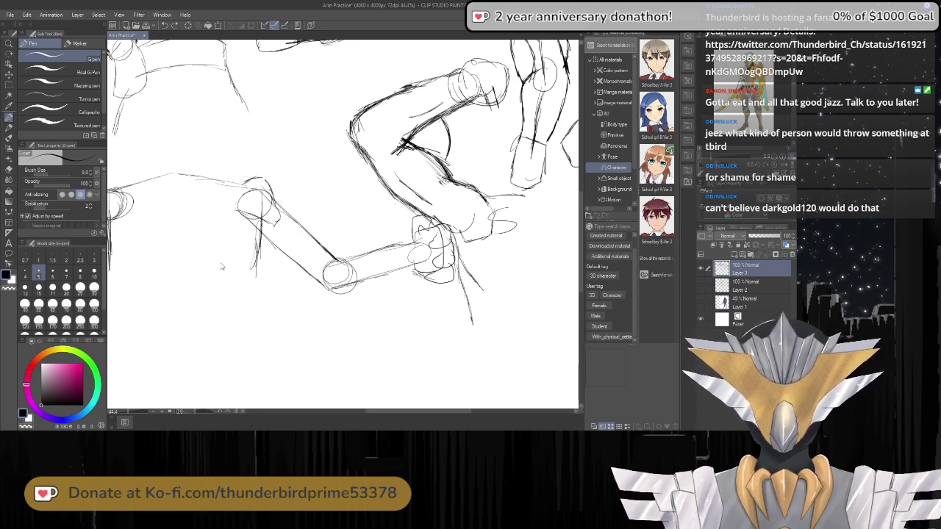
key("ctrl+z")
key("ctrl+z")
key("ctrl+z")
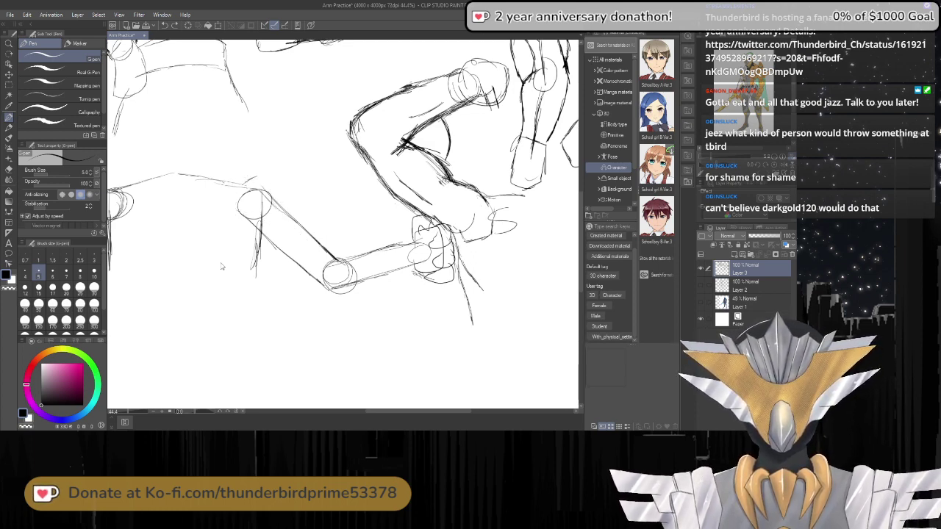
key("ctrl+z")
key("ctrl+z")
key("ctrl+z")
scroll(257, 254, "down", 2)
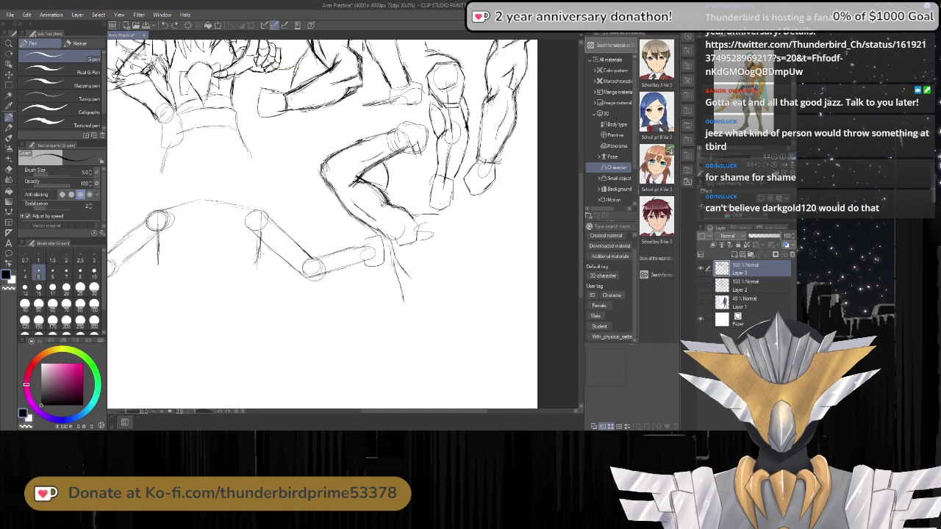
scroll(226, 247, "down", 3)
scroll(225, 247, "up", 4)
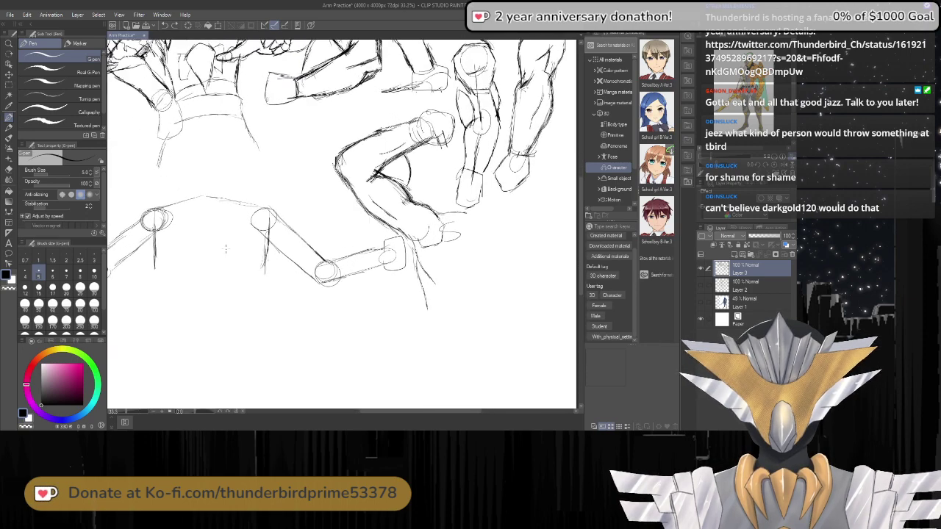
scroll(226, 249, "up", 2)
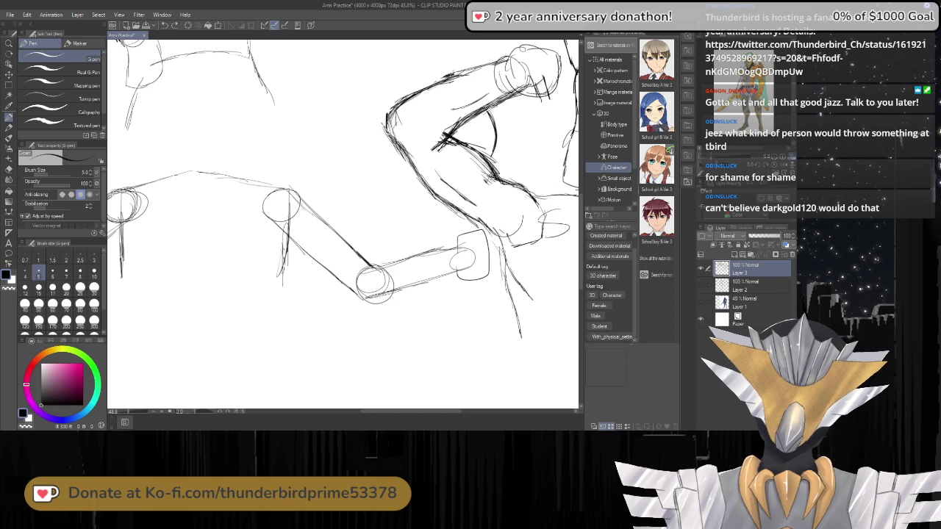
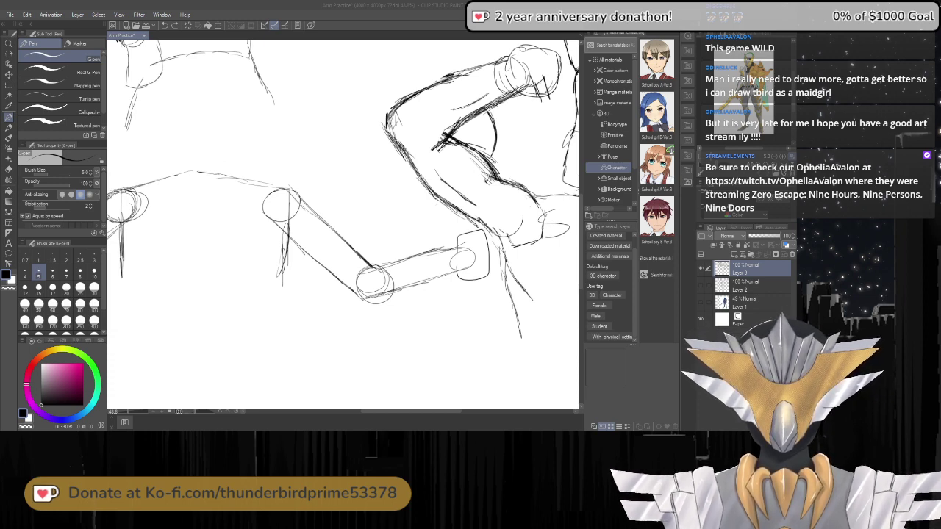
Sketch a short light arc over the right-hand shoulder circle, undoing the heavier strokes layered on it.
mouse_move(273, 176)
left_mouse_down()
mouse_move(289, 176)
mouse_move(301, 191)
left_mouse_up()
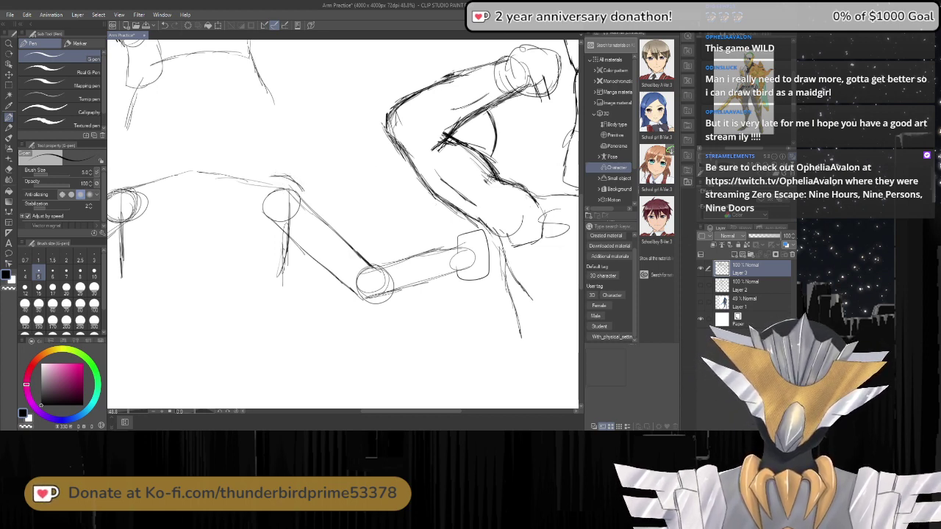
mouse_move(269, 177)
left_mouse_down()
mouse_move(298, 178)
mouse_move(308, 196)
left_mouse_up()
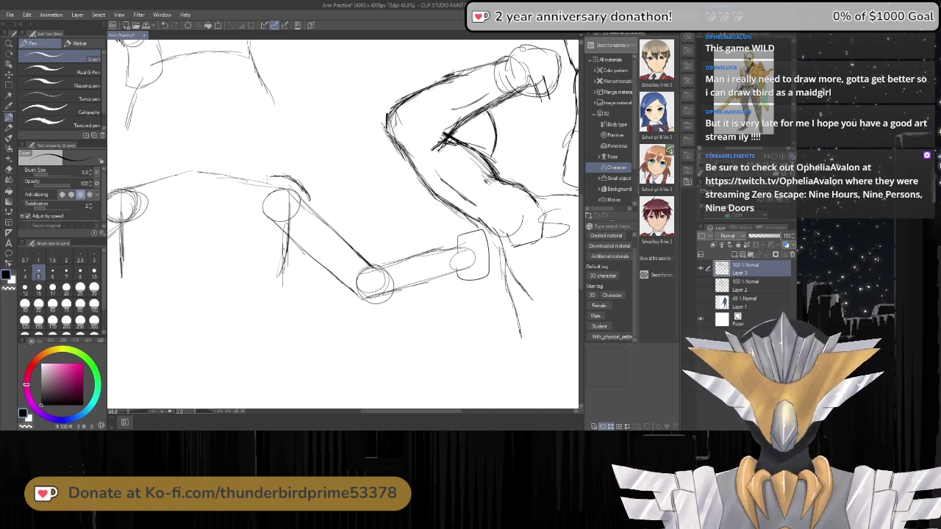
mouse_move(266, 177)
left_mouse_down()
mouse_move(302, 181)
mouse_move(313, 198)
left_mouse_up()
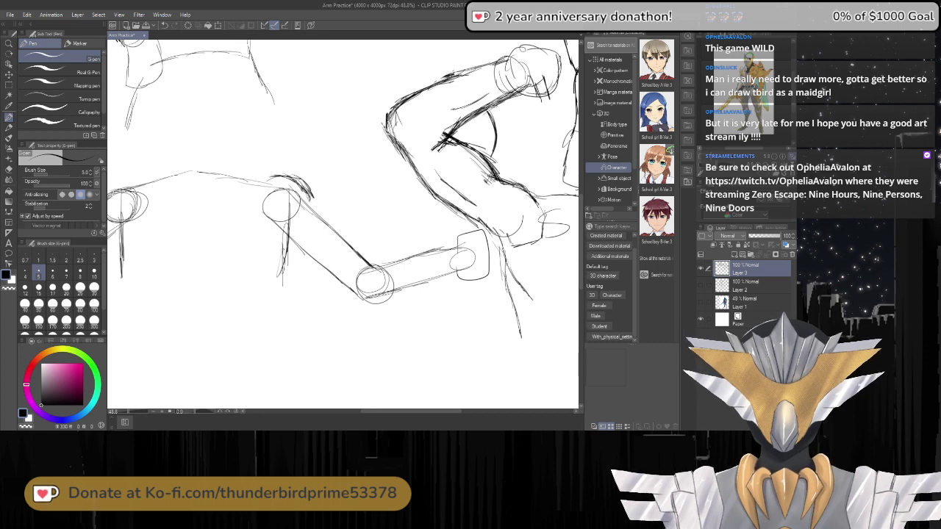
key("ctrl+z")
key("ctrl+z")
key("ctrl+z")
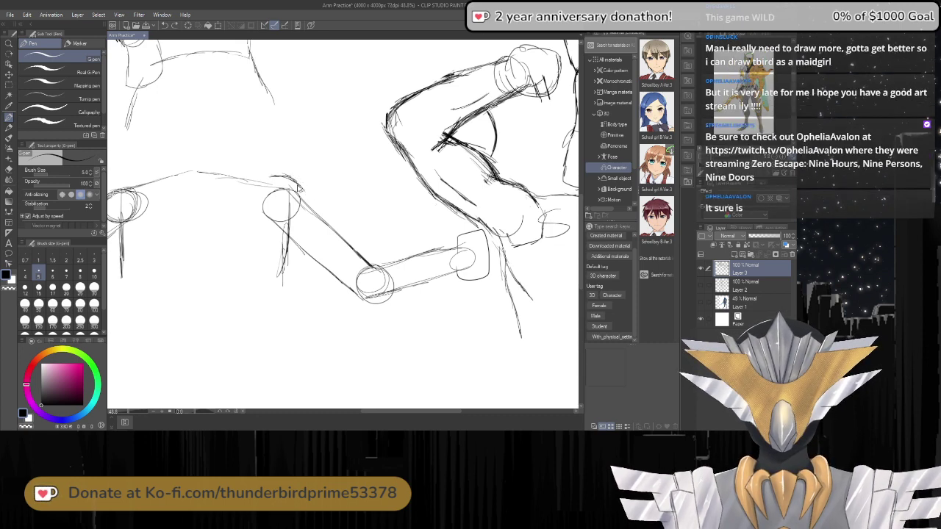
key("ctrl+z")
key("ctrl+z")
key("ctrl+z")
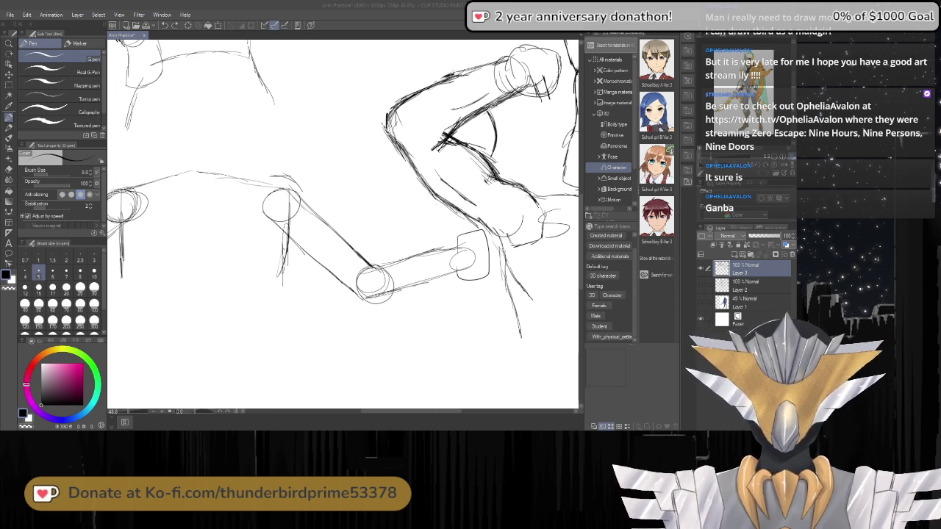
Darken the arc over the right-hand shoulder and curve it down the outer side, undoing the small extra stroke at its end.
left_click_drag(275, 173, 309, 198)
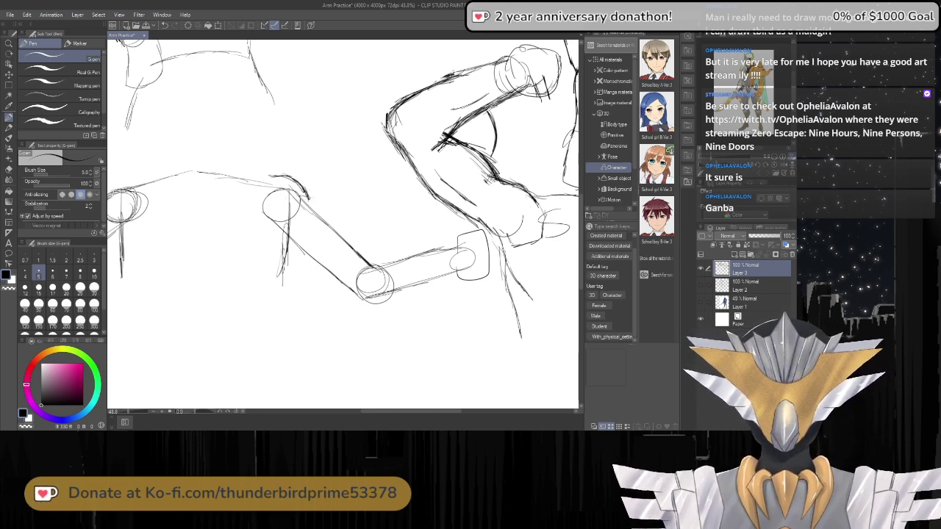
left_click_drag(306, 197, 314, 204)
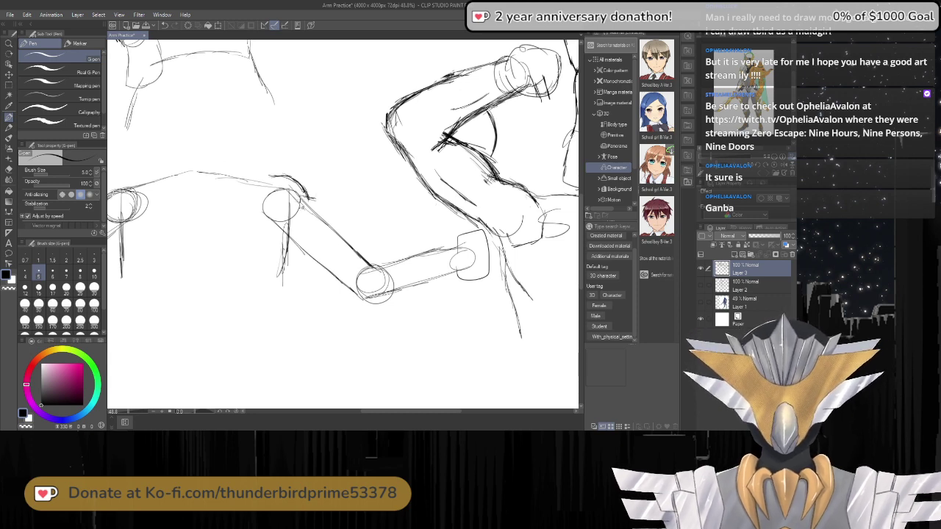
key("ctrl+z")
key("ctrl+z")
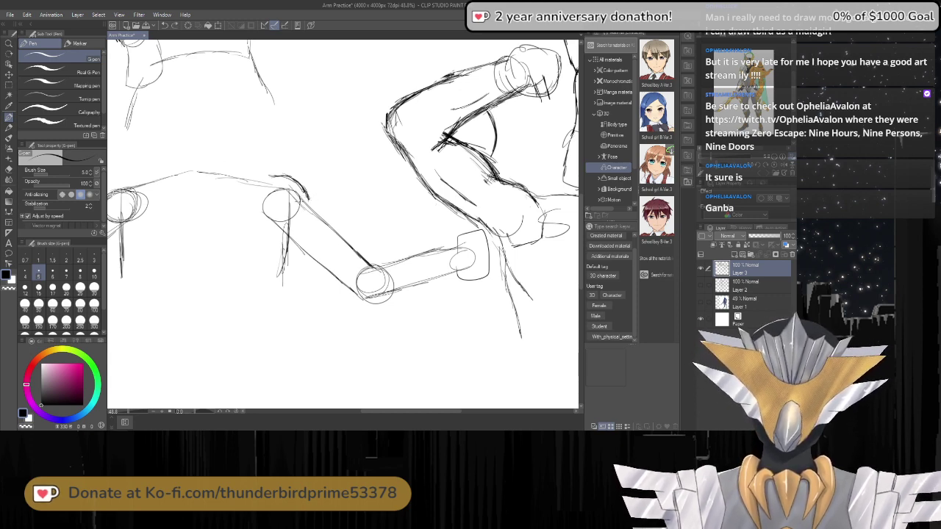
Undo the right-hand upper arm's underside strokes and the dark outer shoulder curve, back to the light arc over the shoulder circle.
mouse_move(294, 211)
left_mouse_down()
mouse_move(275, 228)
mouse_move(266, 260)
mouse_move(276, 242)
mouse_move(283, 260)
mouse_move(304, 259)
mouse_move(339, 279)
left_mouse_up()
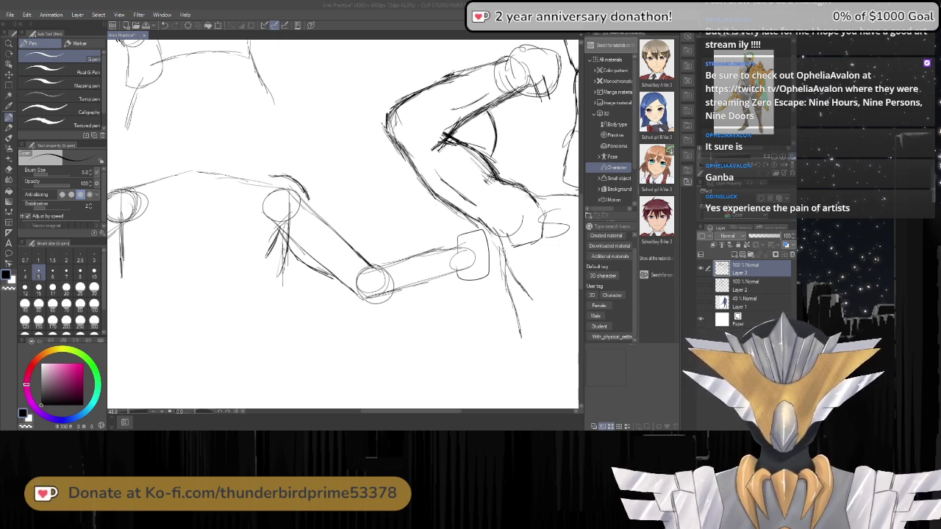
key("ctrl+z")
key("ctrl+z")
key("ctrl+z")
key("ctrl+z")
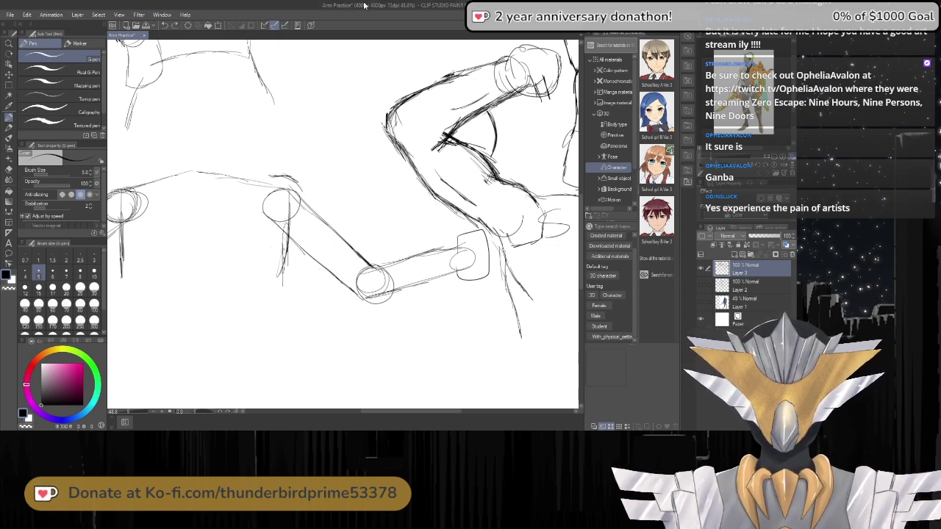
key("ctrl+z")
key("ctrl+z")
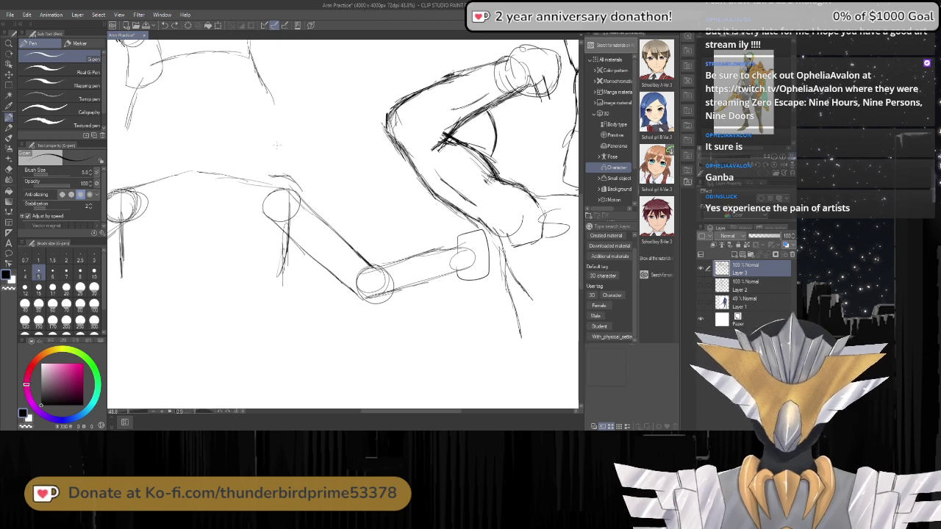
Draw a dark right-hand shoulder curve, a flat ellipse in the shoulder circle, and a biceps oval with its bulging outer contour.
mouse_move(281, 176)
left_mouse_down()
mouse_move(299, 179)
mouse_move(317, 203)
left_mouse_up()
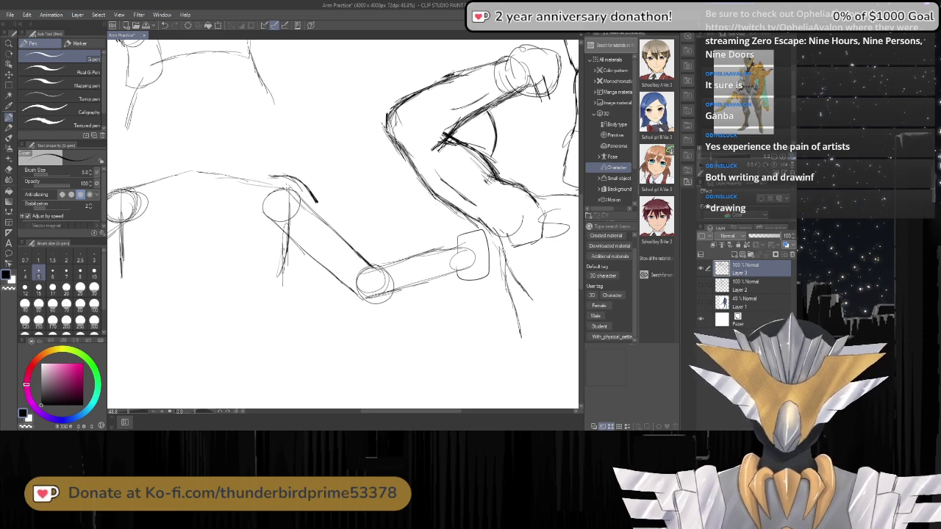
mouse_move(291, 183)
left_mouse_down()
mouse_move(263, 195)
mouse_move(304, 200)
mouse_move(284, 185)
left_mouse_up()
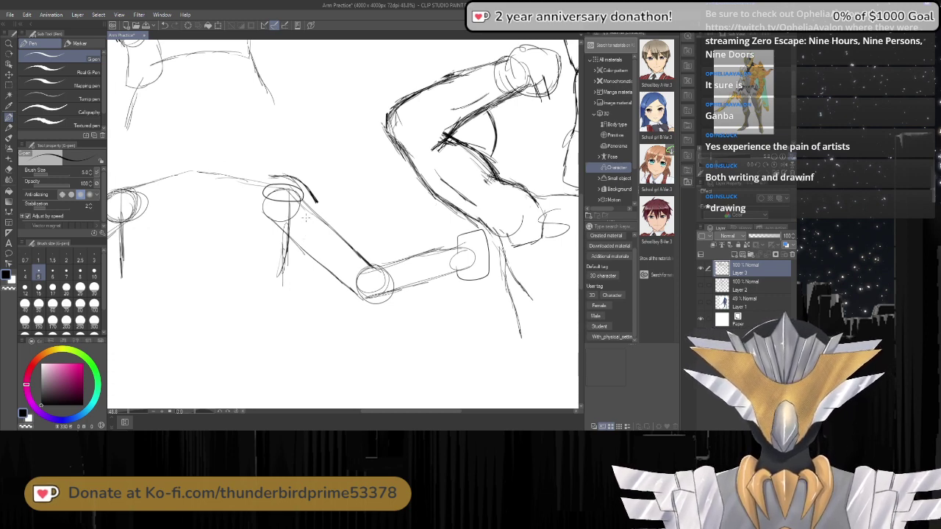
mouse_move(329, 254)
left_mouse_down()
mouse_move(336, 214)
mouse_move(316, 208)
mouse_move(305, 222)
mouse_move(344, 208)
left_mouse_up()
left_click_drag(350, 214, 363, 245)
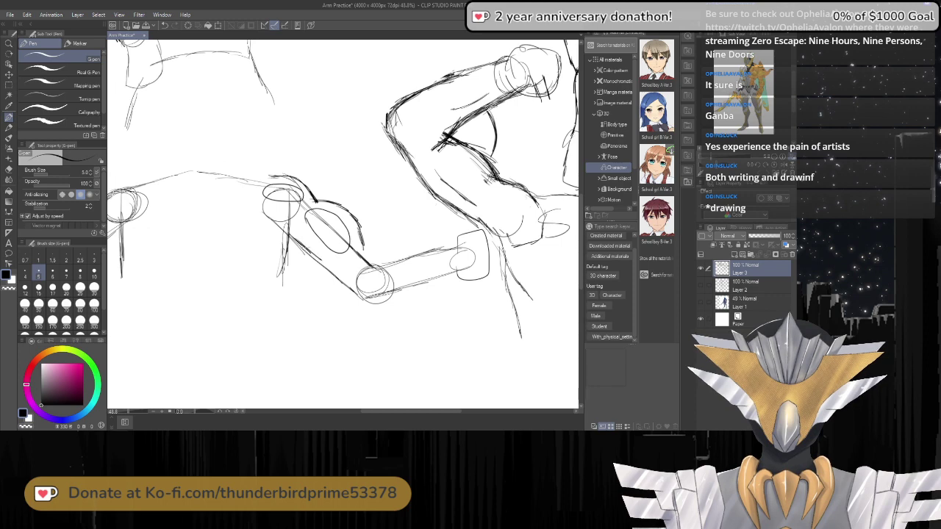
Sketch the right-hand arm's triceps oval and underside contour, continuing around the elbow along the forearm's lower edge.
mouse_move(292, 240)
left_mouse_down()
mouse_move(330, 266)
mouse_move(288, 247)
left_mouse_up()
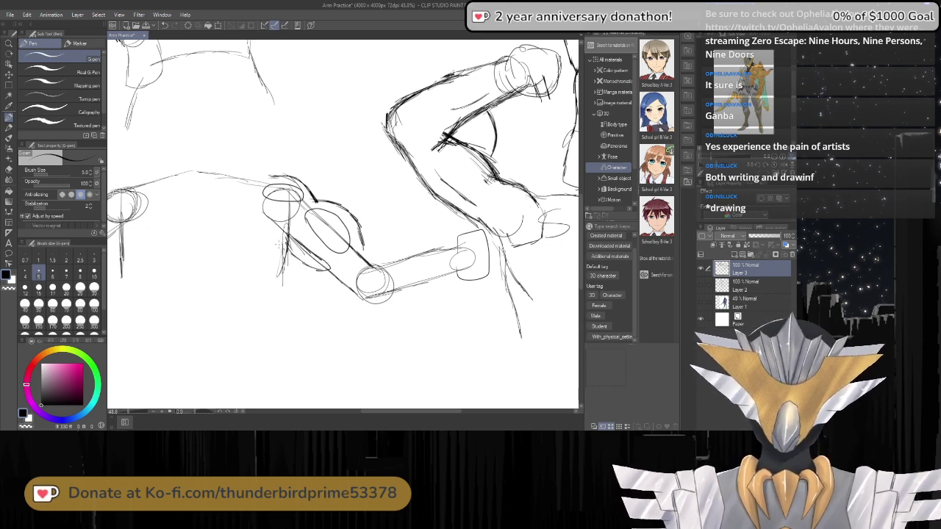
mouse_move(291, 223)
left_mouse_down()
mouse_move(272, 257)
mouse_move(296, 260)
left_mouse_up()
left_click_drag(283, 245, 317, 271)
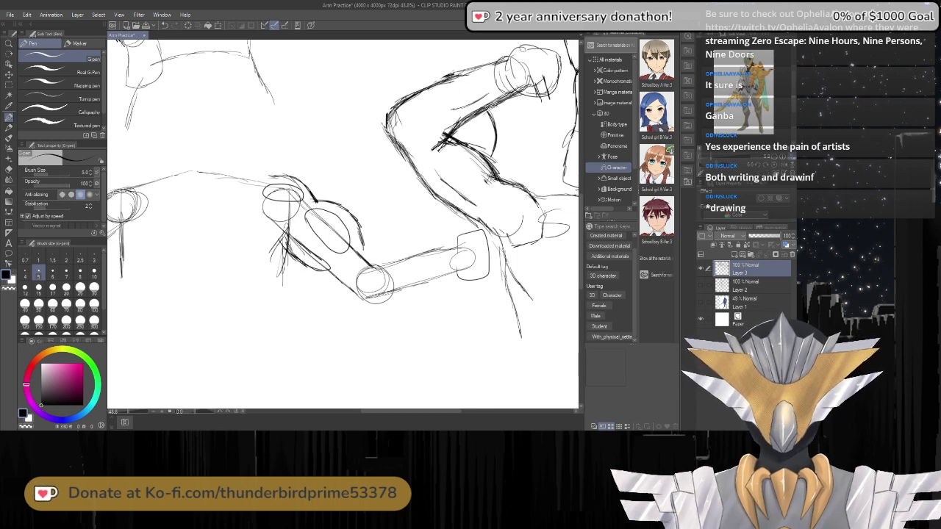
mouse_move(284, 257)
left_mouse_down()
mouse_move(348, 297)
mouse_move(332, 287)
left_mouse_up()
left_click_drag(283, 238, 326, 283)
mouse_move(317, 276)
left_mouse_down()
mouse_move(367, 309)
mouse_move(460, 278)
left_mouse_up()
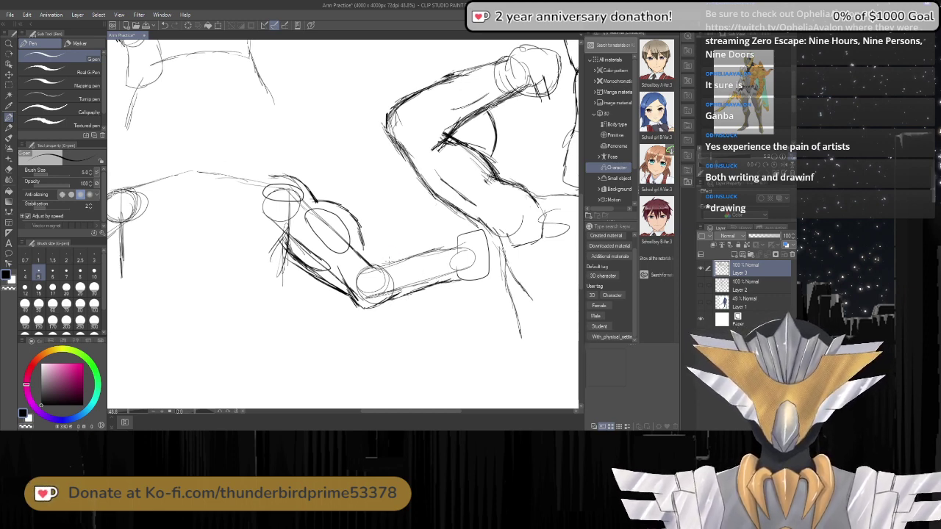
Add muscle ovals inside the right-hand forearm and contour its upper edge from the biceps to the wrist.
left_click_drag(388, 266, 420, 257)
mouse_move(387, 272)
left_mouse_down()
mouse_move(399, 260)
mouse_move(419, 272)
mouse_move(407, 282)
left_mouse_up()
left_click_drag(406, 285, 430, 275)
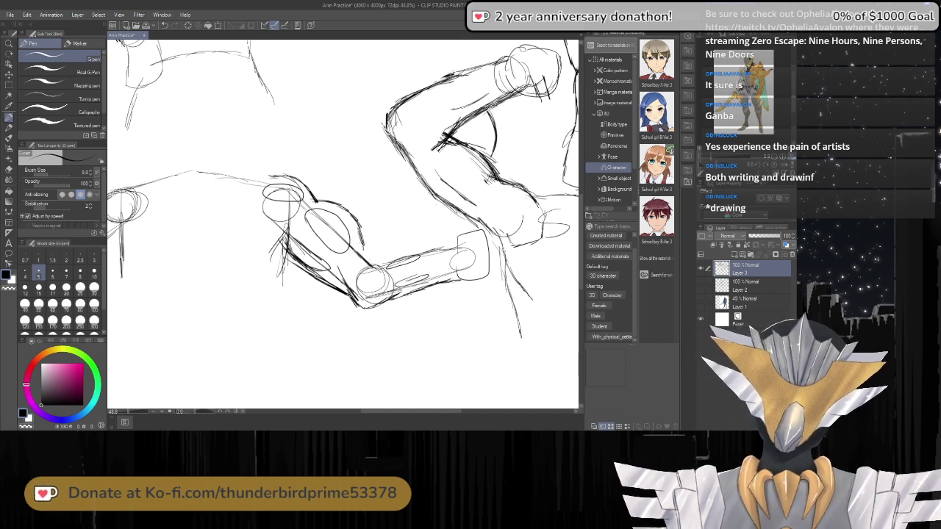
mouse_move(360, 239)
left_mouse_down()
mouse_move(375, 257)
mouse_move(463, 242)
left_mouse_up()
mouse_move(433, 250)
left_mouse_down()
mouse_move(464, 244)
mouse_move(454, 272)
left_mouse_up()
left_click_drag(455, 261, 452, 285)
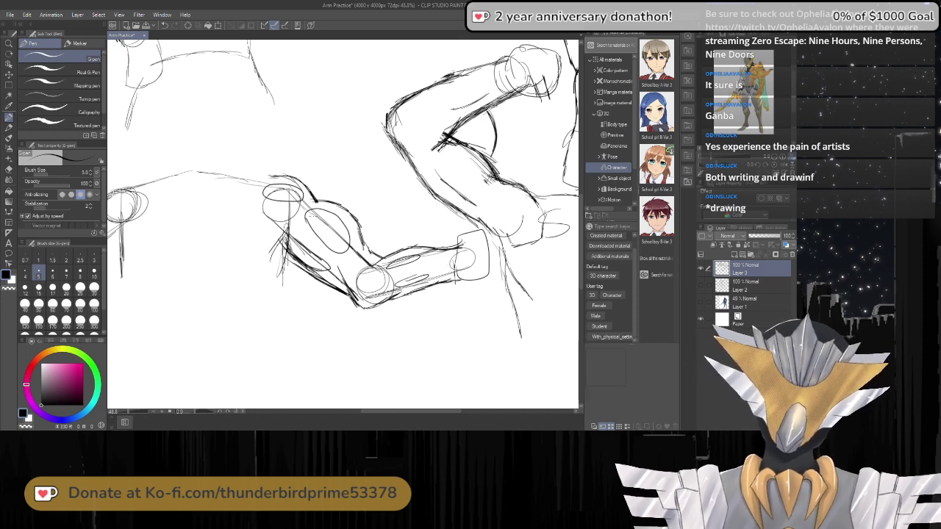
Darken the inner muscle line along the right-hand upper arm and add light strokes around the underside of the elbow.
left_click_drag(290, 233, 331, 256)
mouse_move(302, 244)
left_mouse_down()
mouse_move(353, 263)
mouse_move(332, 256)
left_mouse_up()
mouse_move(297, 235)
left_mouse_down()
mouse_move(321, 251)
mouse_move(307, 247)
left_mouse_up()
left_click_drag(303, 244, 325, 255)
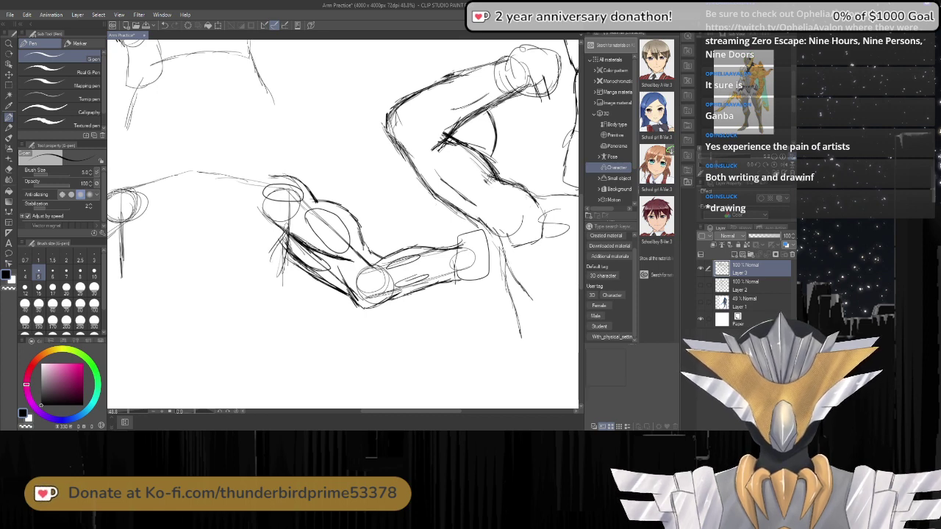
mouse_move(337, 274)
left_mouse_down()
mouse_move(358, 307)
mouse_move(407, 295)
left_mouse_up()
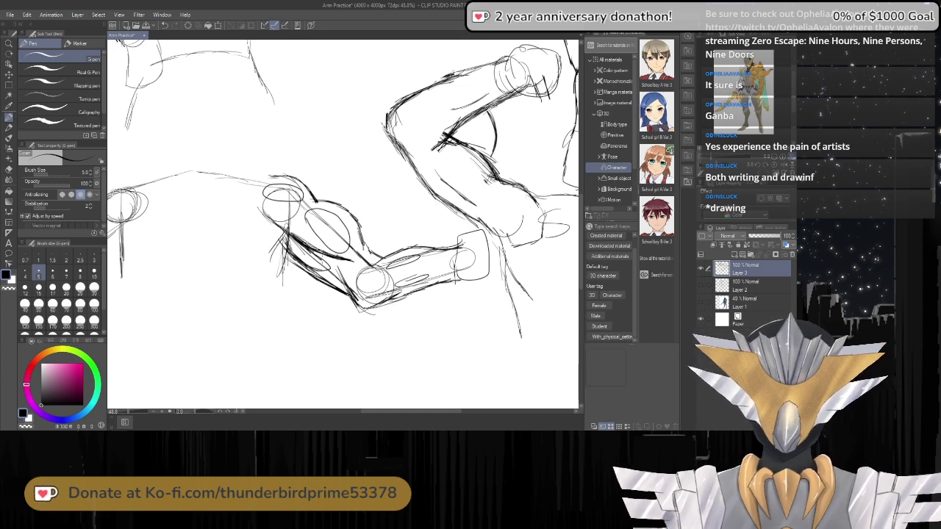
Erase the shoulder, biceps, elbow, forearm and wrist guide shapes inside the right-hand arm, returning to the G-pen.
key("e")
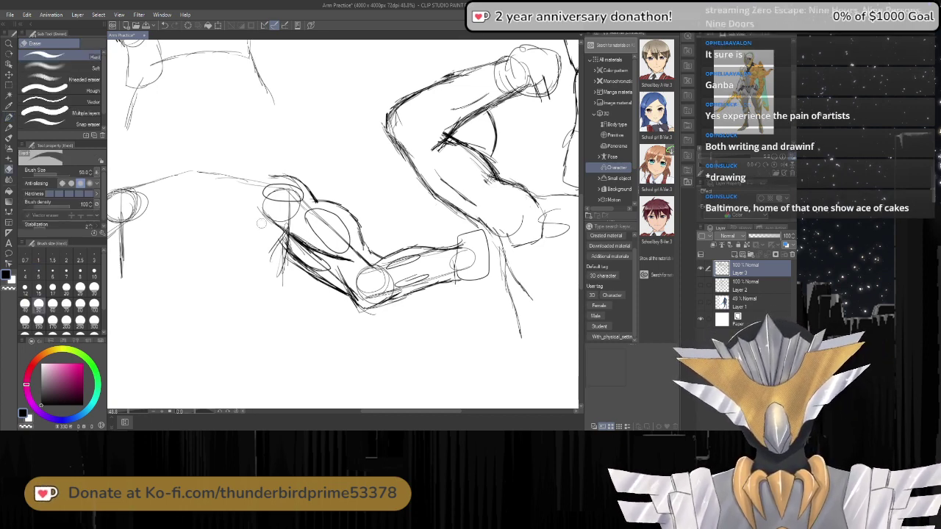
mouse_move(322, 218)
left_mouse_down()
mouse_move(308, 228)
mouse_move(346, 246)
mouse_move(338, 229)
mouse_move(309, 214)
mouse_move(329, 217)
mouse_move(319, 213)
left_mouse_up()
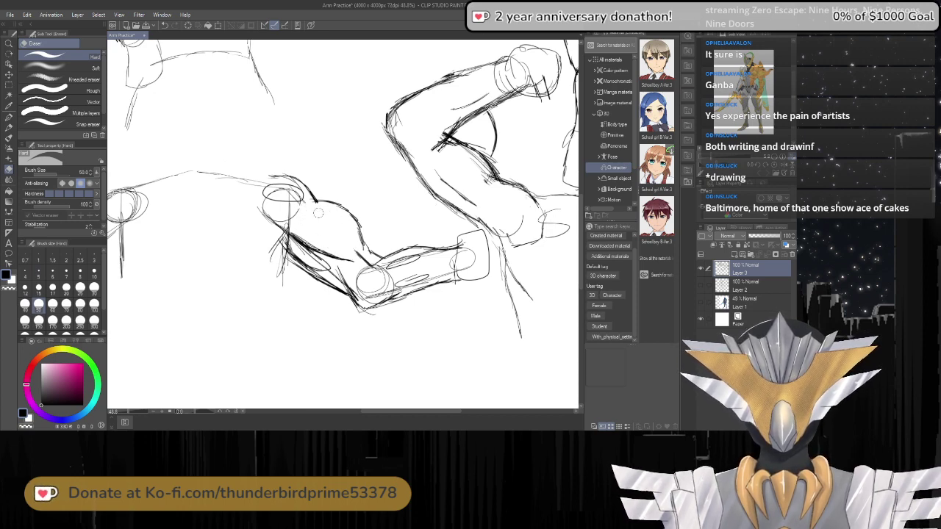
mouse_move(262, 202)
left_mouse_down()
mouse_move(289, 201)
mouse_move(274, 193)
mouse_move(291, 187)
mouse_move(303, 200)
mouse_move(267, 204)
left_mouse_up()
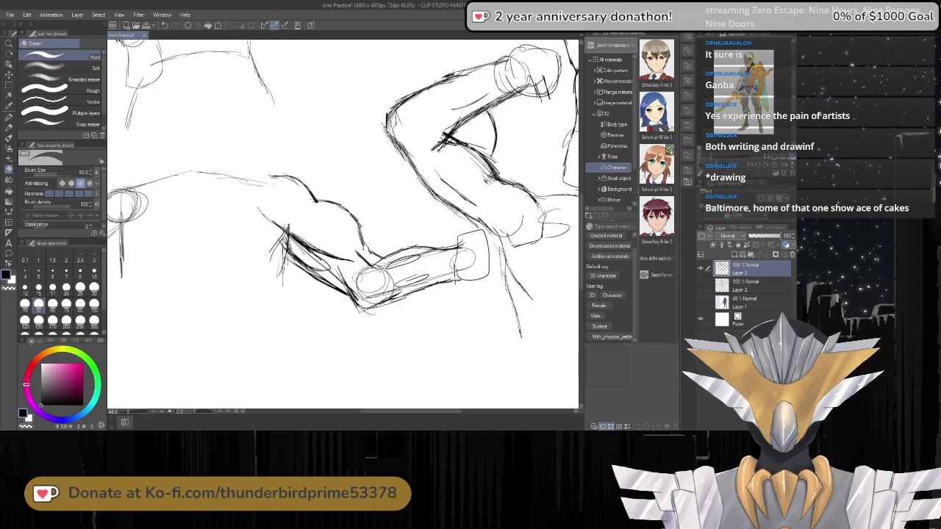
mouse_move(357, 278)
left_mouse_down()
mouse_move(380, 295)
mouse_move(457, 260)
mouse_move(457, 272)
mouse_move(390, 265)
mouse_move(361, 276)
mouse_move(395, 275)
mouse_move(361, 286)
mouse_move(369, 280)
left_mouse_up()
key("p")
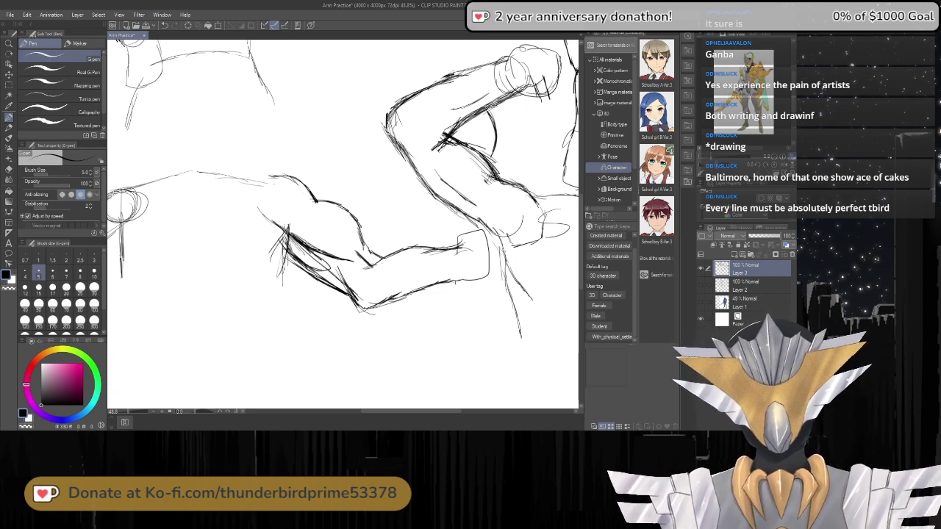
key("p")
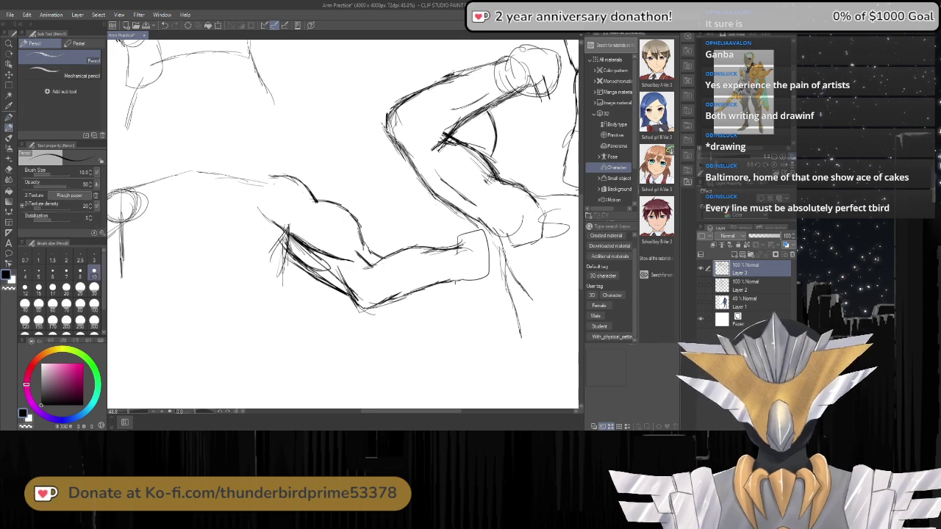
key("p")
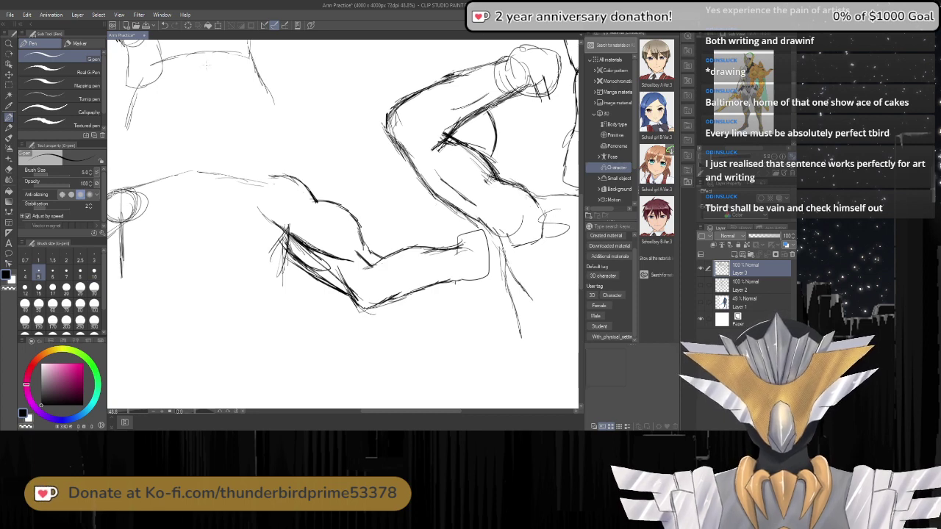
Undo the right-hand arm's erasing, muscle ovals and contours, back to the construction limbs with the light shoulder arc.
key("ctrl+z")
key("ctrl+z")
key("ctrl+z")
key("ctrl+z")
key("ctrl+z")
key("ctrl+z")
key("ctrl+z")
key("ctrl+z")
key("ctrl+z")
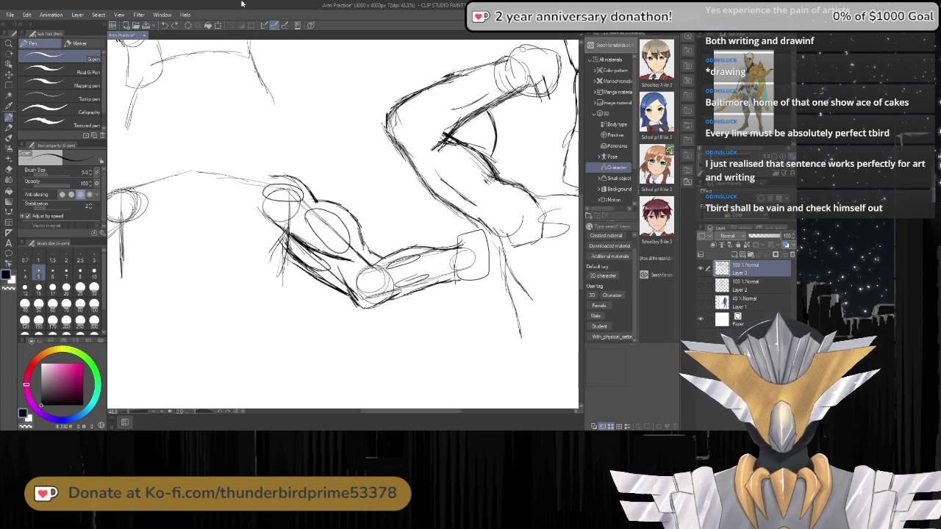
key("ctrl+z")
key("ctrl+z")
key("ctrl+z")
key("ctrl+z")
key("ctrl+z")
key("ctrl+z")
key("ctrl+z")
key("ctrl+z")
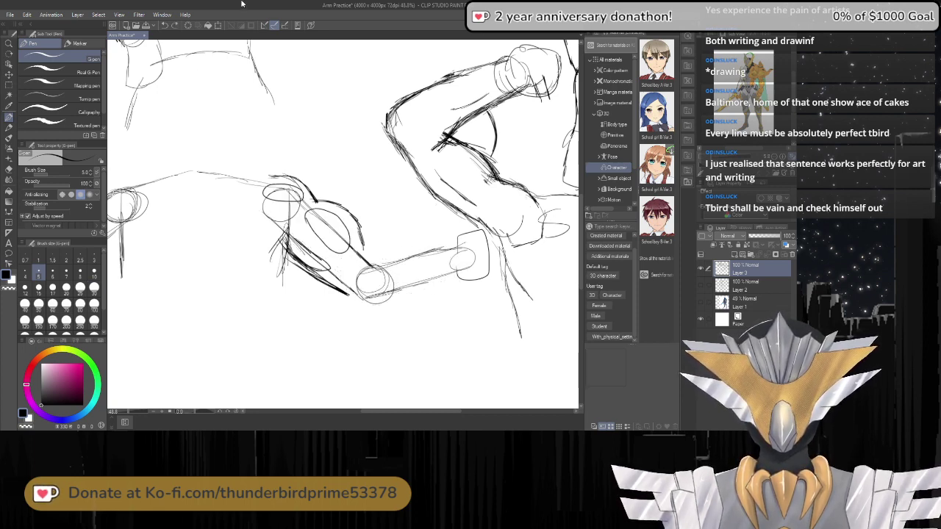
key("ctrl+z")
key("ctrl+z")
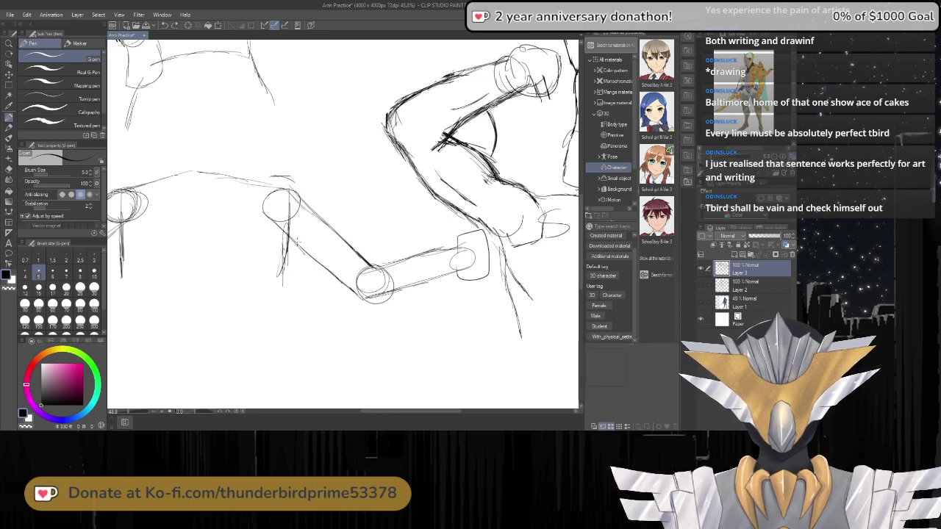
Sketch the right-hand arm's outer contour from the shoulder to the elbow and layer dark strokes along the upper arm's underside.
mouse_move(270, 177)
left_mouse_down()
mouse_move(291, 177)
mouse_move(322, 207)
mouse_move(298, 237)
mouse_move(338, 279)
left_mouse_up()
left_click_drag(301, 247, 336, 275)
left_click_drag(294, 230, 328, 274)
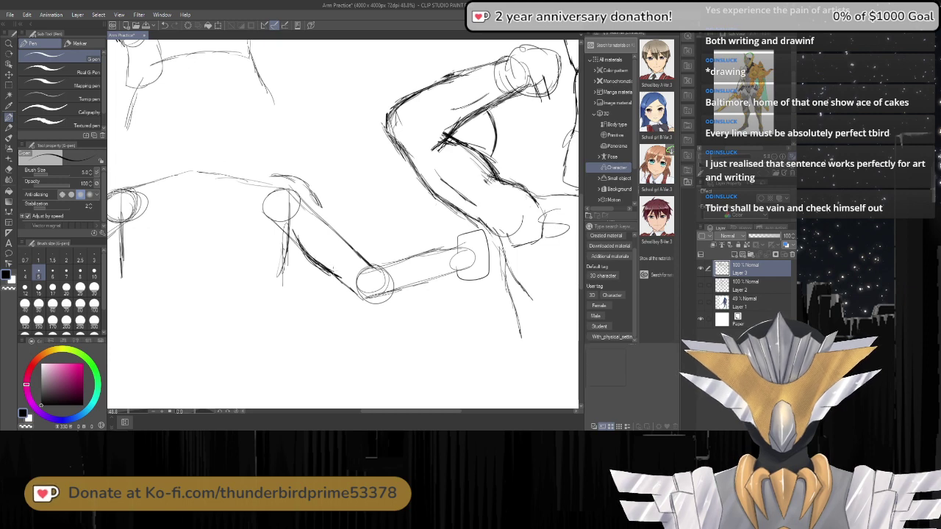
left_click_drag(314, 217, 356, 250)
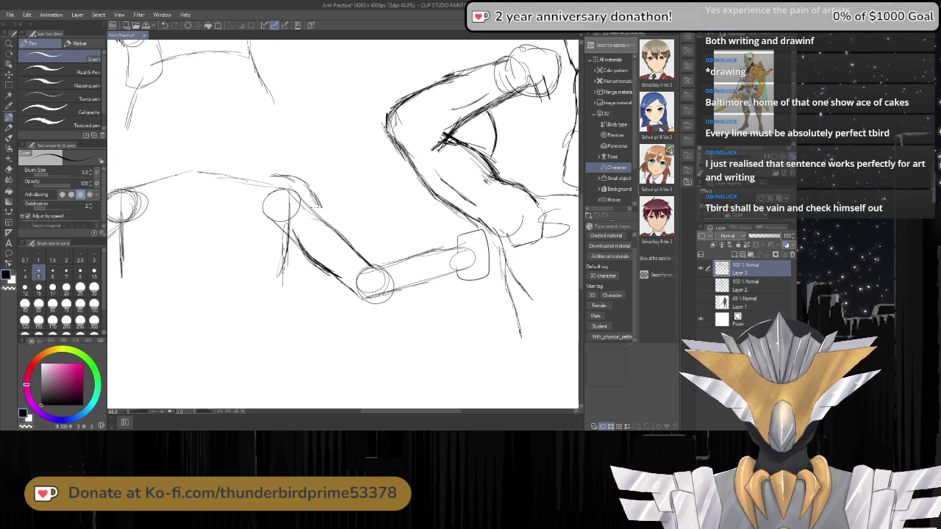
mouse_move(322, 207)
left_mouse_down()
mouse_move(372, 258)
mouse_move(356, 235)
left_mouse_up()
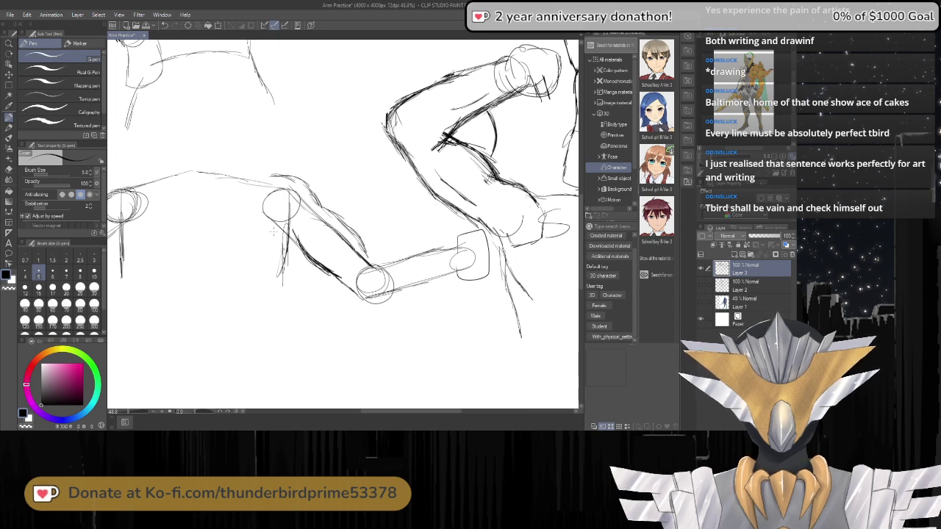
mouse_move(285, 234)
left_mouse_down()
mouse_move(312, 269)
mouse_move(355, 298)
mouse_move(287, 241)
left_mouse_up()
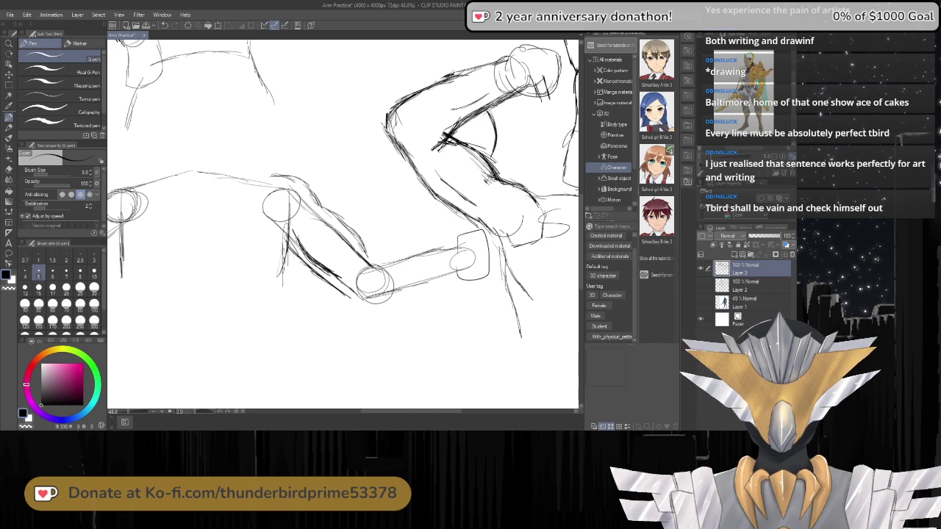
left_click_drag(340, 293, 307, 268)
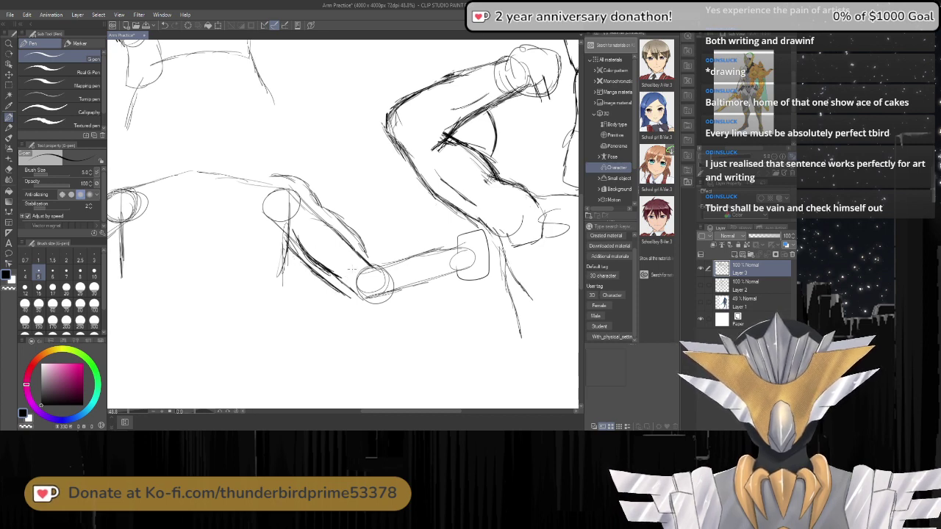
Erase the right-hand shoulder circle, the construction lines inside the upper arm and the upper part of the elbow circle.
key("e")
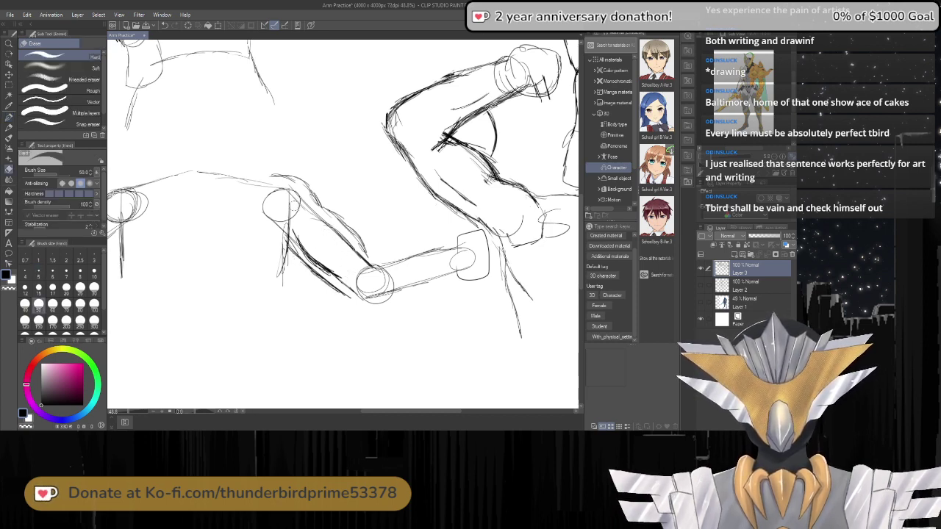
mouse_move(290, 203)
left_mouse_down()
mouse_move(347, 249)
mouse_move(286, 200)
mouse_move(275, 207)
mouse_move(290, 211)
mouse_move(294, 194)
mouse_move(286, 219)
left_mouse_up()
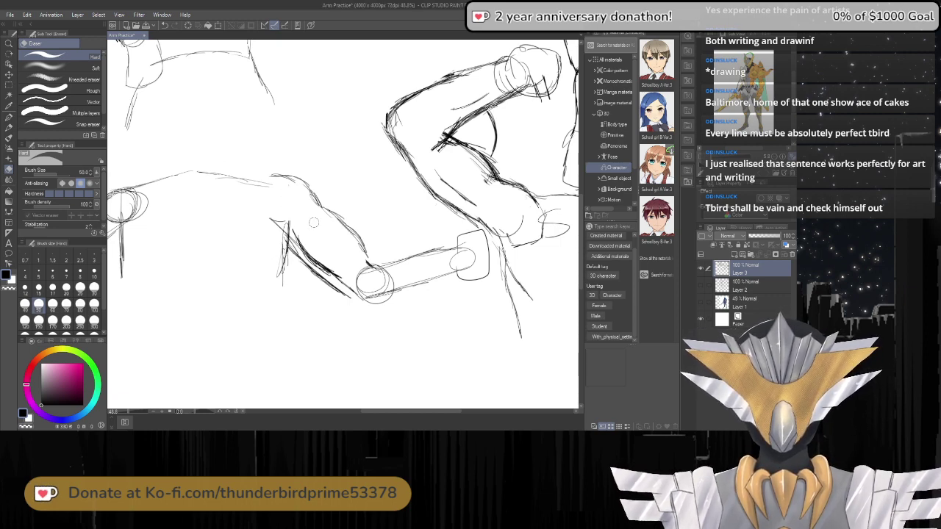
left_click_drag(362, 272, 364, 293)
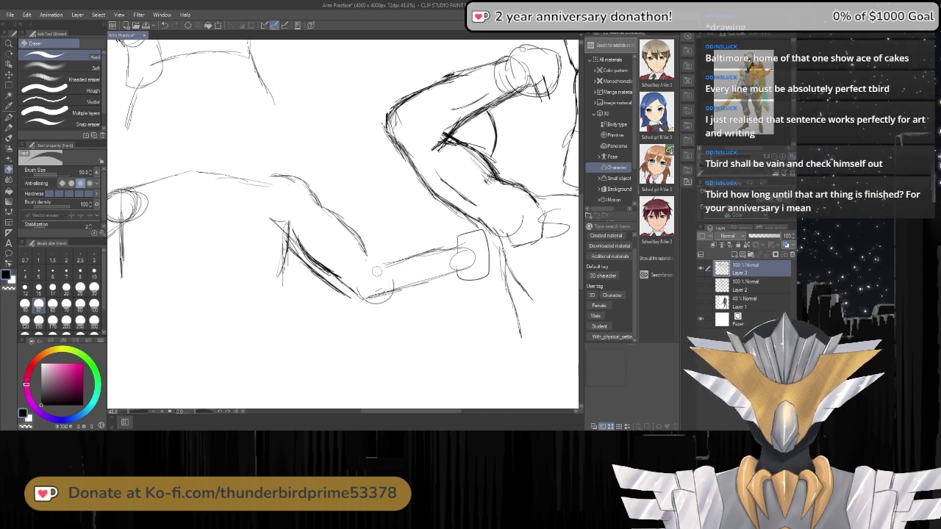
Draw the right-hand forearm's upper contour with the G-pen, curving from the elbow crease to the wrist, and darken it.
key("p")
mouse_move(358, 236)
left_mouse_down()
mouse_move(355, 282)
mouse_move(382, 253)
left_mouse_up()
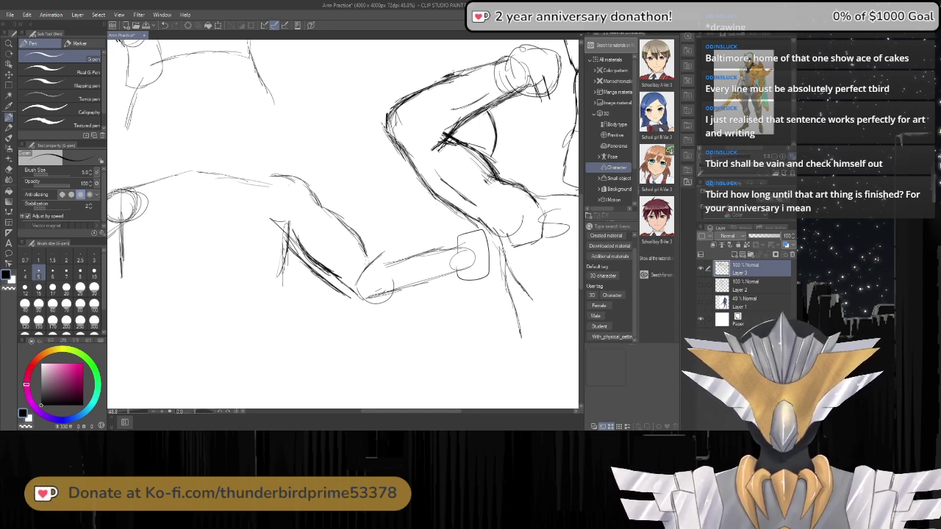
left_click_drag(364, 266, 390, 249)
left_click_drag(381, 254, 430, 253)
left_click_drag(407, 253, 451, 247)
left_click_drag(441, 250, 459, 244)
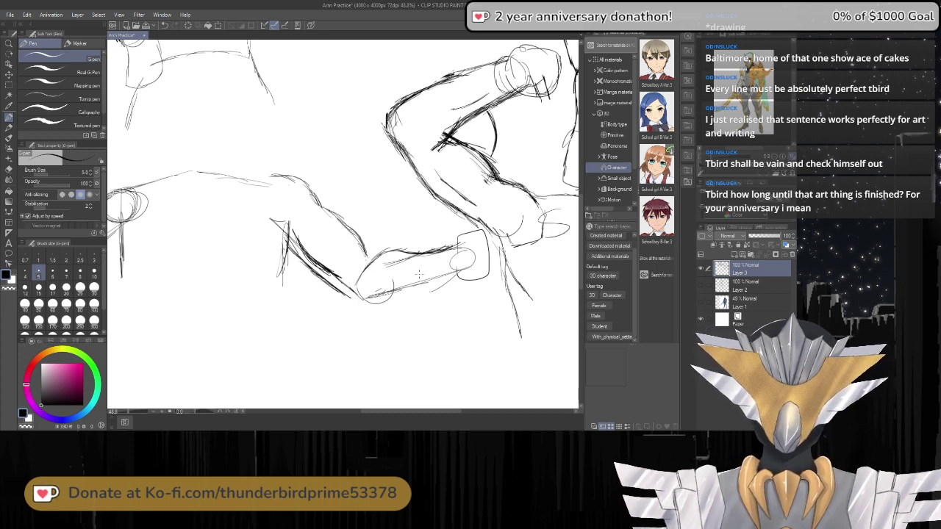
mouse_move(437, 255)
left_mouse_down()
mouse_move(459, 244)
mouse_move(435, 250)
left_mouse_up()
mouse_move(408, 256)
left_mouse_down()
mouse_move(431, 251)
mouse_move(398, 251)
left_mouse_up()
left_click_drag(369, 266, 378, 257)
left_click_drag(357, 279, 366, 265)
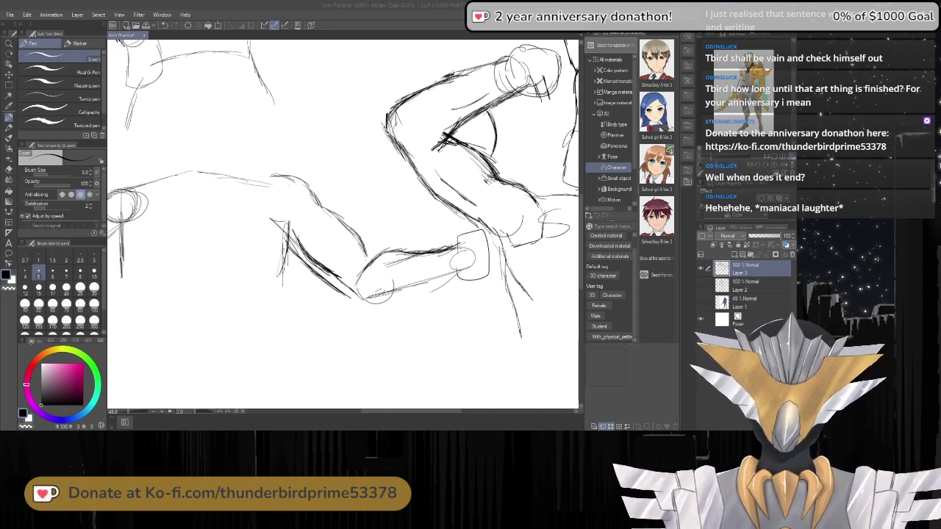
Contour the underside of the right-hand elbow where the upper arm meets the forearm and check it against the whole canvas.
left_click(382, 3)
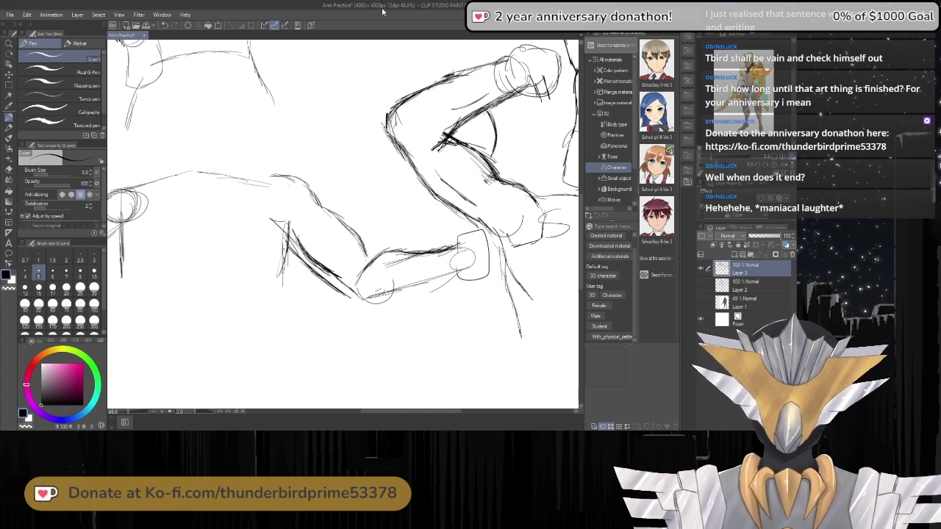
mouse_move(332, 288)
left_mouse_down()
mouse_move(364, 311)
mouse_move(401, 307)
mouse_move(416, 290)
mouse_move(450, 279)
mouse_move(386, 307)
left_mouse_up()
scroll(422, 289, "down", 1)
scroll(366, 278, "down", 1)
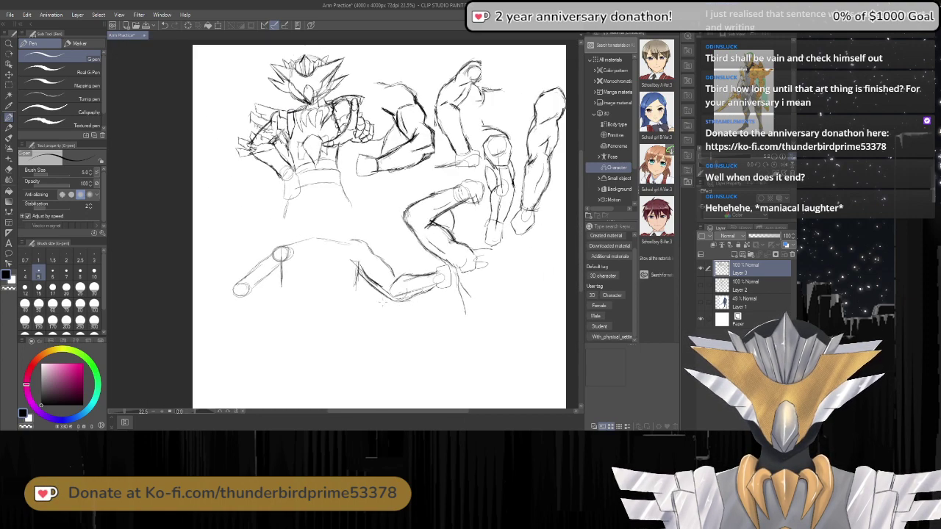
Sketch two curved muscle lines inside the right-hand upper arm, running from below the shoulder towards the elbow crease.
scroll(366, 277, "up", 4)
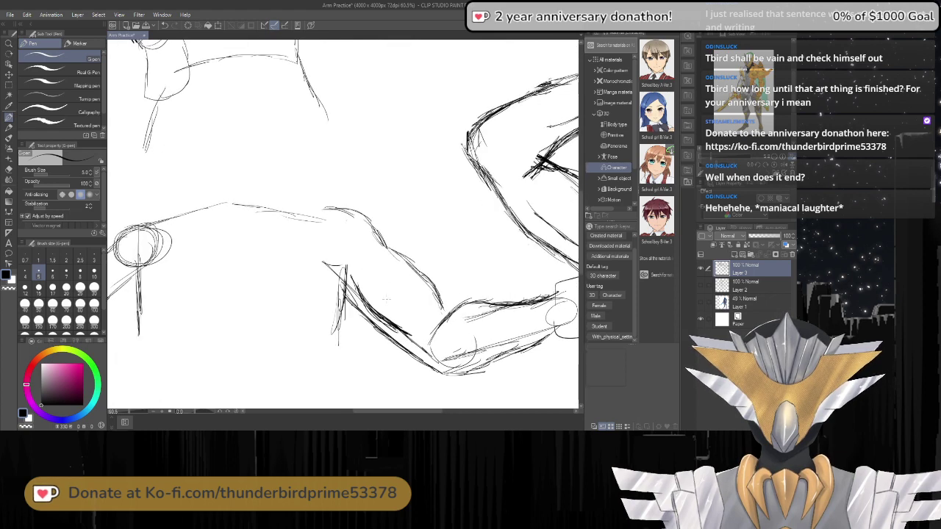
left_click_drag(373, 260, 421, 304)
mouse_move(377, 266)
left_mouse_down()
mouse_move(416, 301)
mouse_move(417, 315)
left_mouse_up()
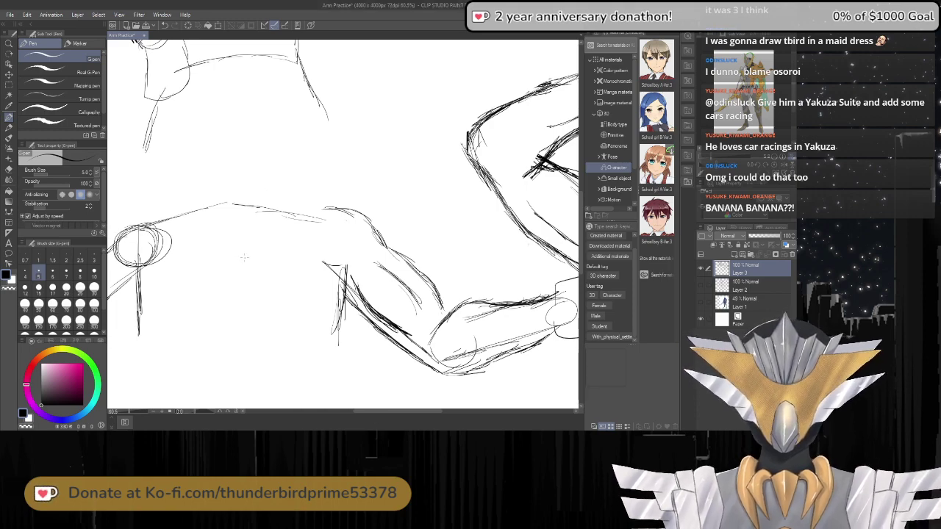
Erase the construction lines inside the right-hand forearm, redraw its lower contour, and darken the upper arm's outer contour.
scroll(269, 249, "down", 2)
scroll(270, 249, "up", 1)
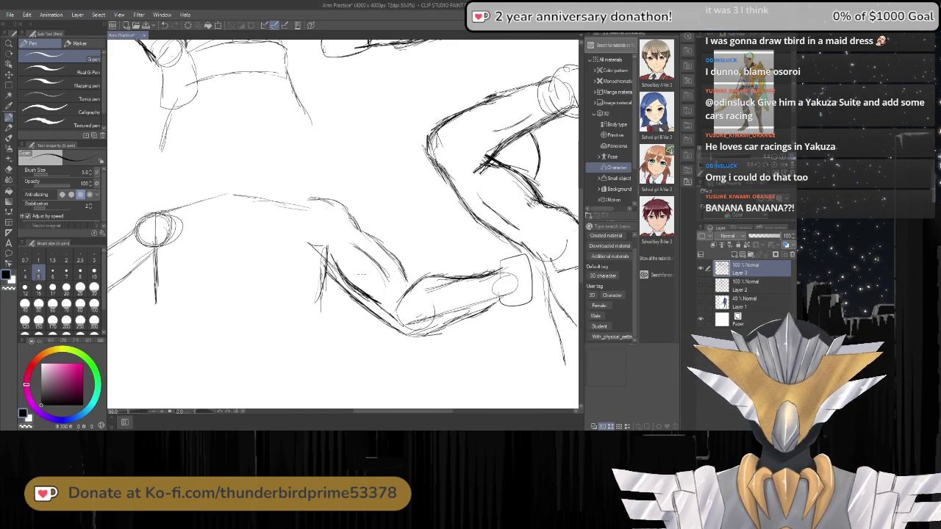
key("e")
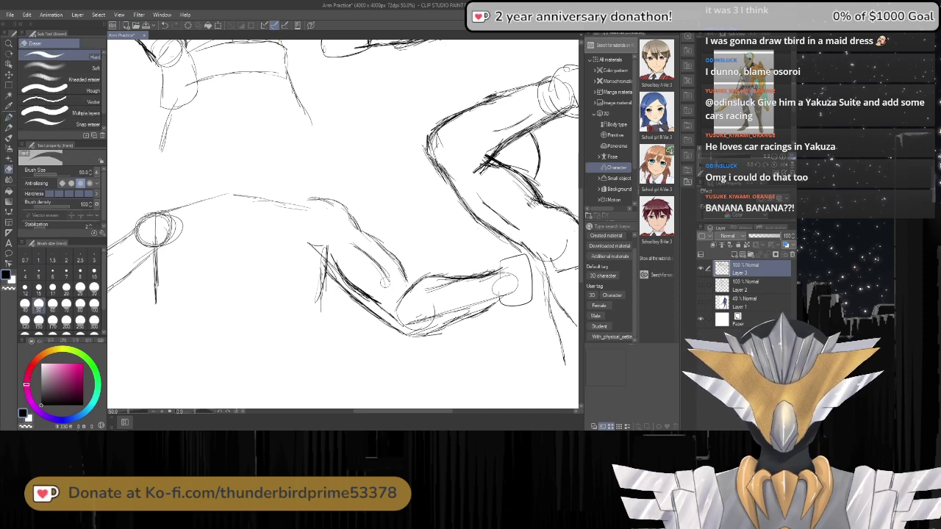
mouse_move(426, 321)
left_mouse_down()
mouse_move(498, 302)
mouse_move(512, 285)
mouse_move(489, 289)
mouse_move(519, 283)
left_mouse_up()
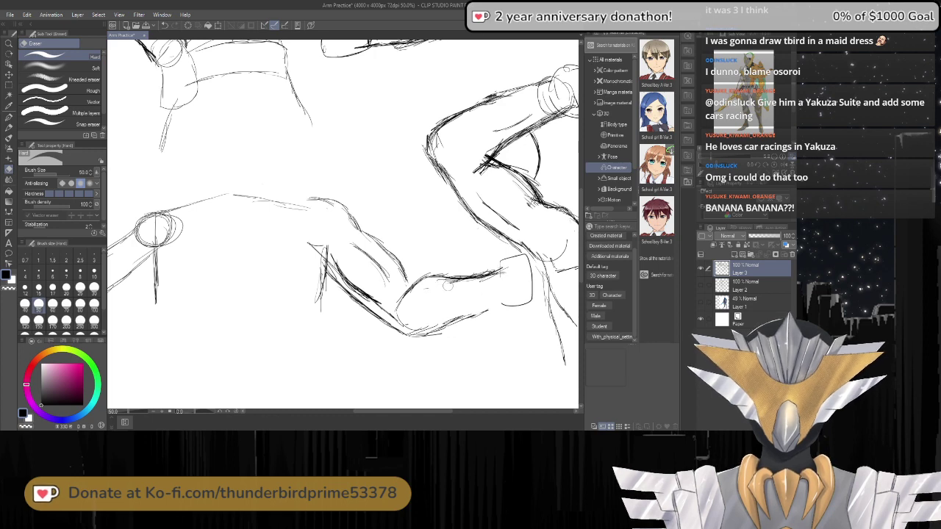
key("p")
left_click_drag(502, 300, 423, 327)
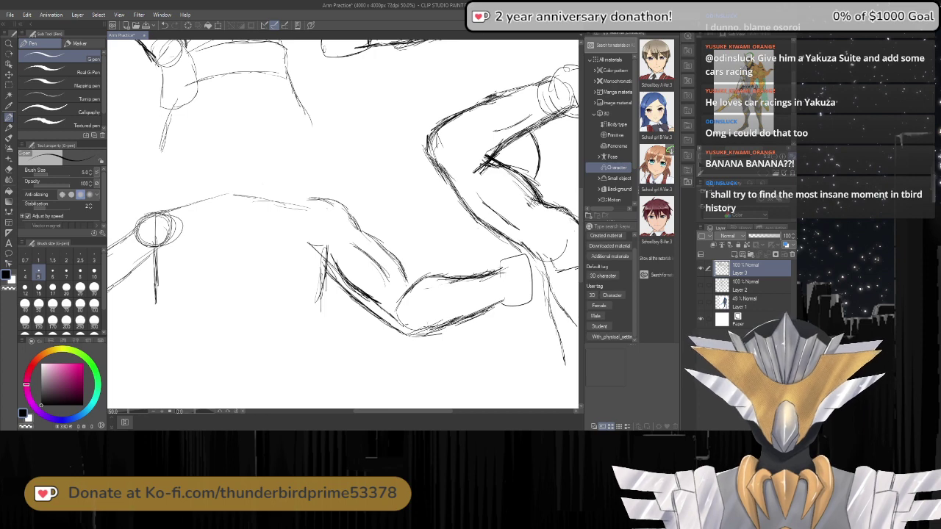
mouse_move(318, 198)
left_mouse_down()
mouse_move(389, 250)
mouse_move(410, 284)
left_mouse_up()
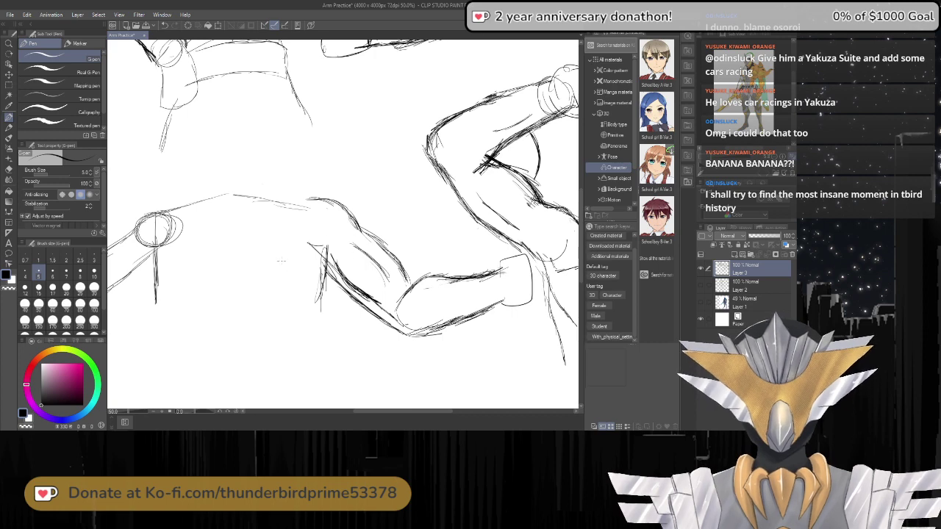
Erase the top of the vertical construction line at the right-hand armpit and sketch the armpit fold with its chest and torso lines.
key("e")
mouse_move(326, 238)
left_mouse_down()
mouse_move(333, 266)
mouse_move(317, 244)
left_mouse_up()
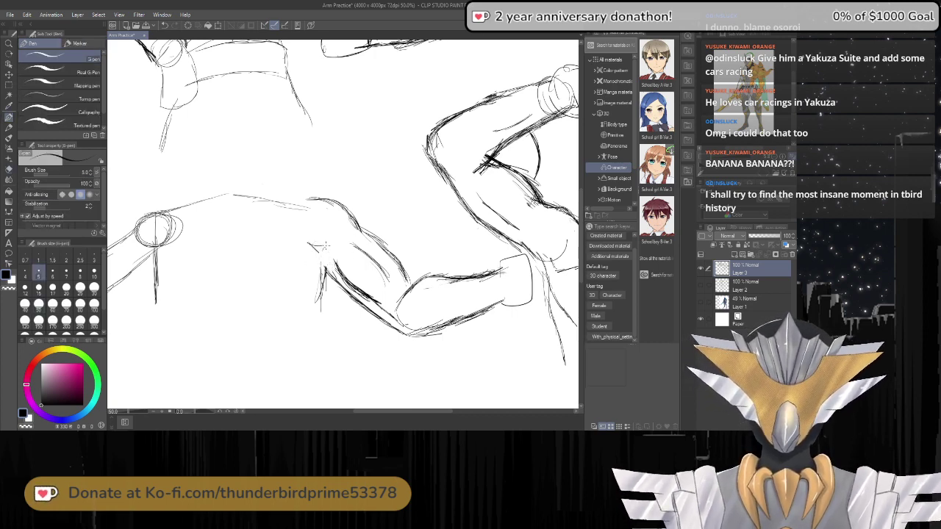
key("p")
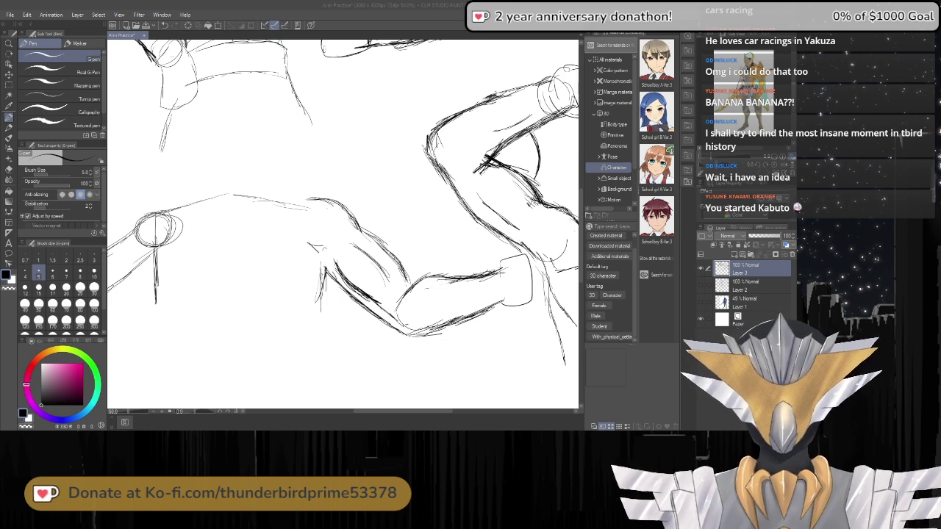
left_click(188, 5)
key("e")
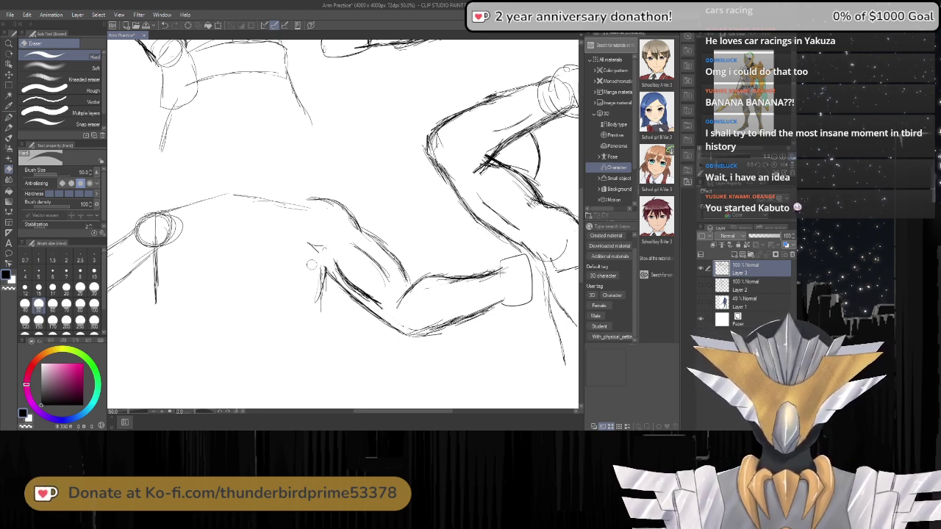
key("p")
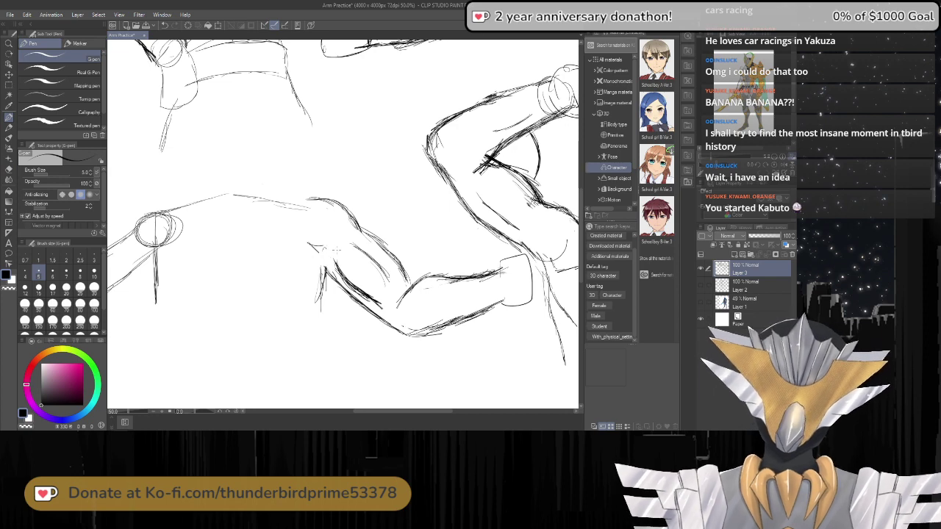
mouse_move(330, 254)
left_mouse_down()
mouse_move(321, 296)
mouse_move(292, 310)
left_mouse_up()
mouse_move(322, 282)
left_mouse_down()
mouse_move(341, 250)
mouse_move(315, 306)
mouse_move(315, 335)
mouse_move(319, 319)
left_mouse_up()
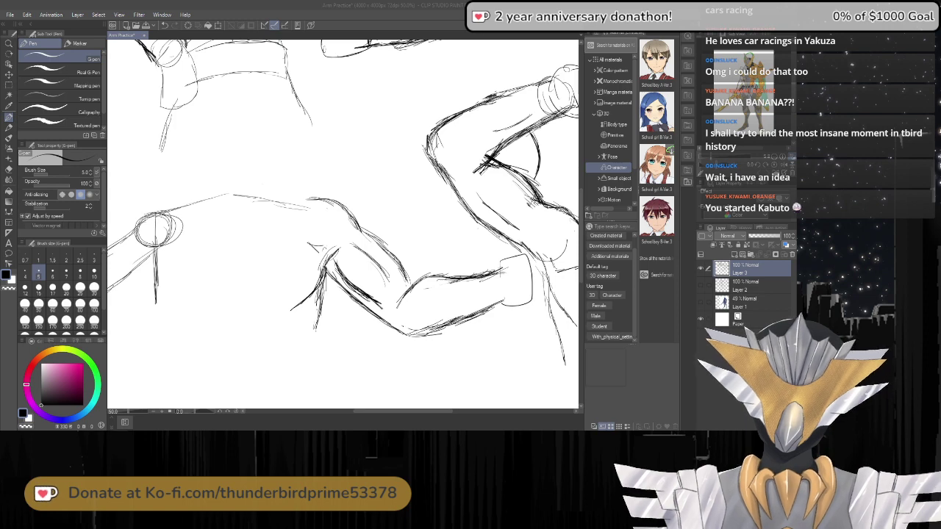
Erase the muscle lines inside the right-hand upper arm and redraw them as a lighter curve towards the elbow crease.
left_click(380, 3)
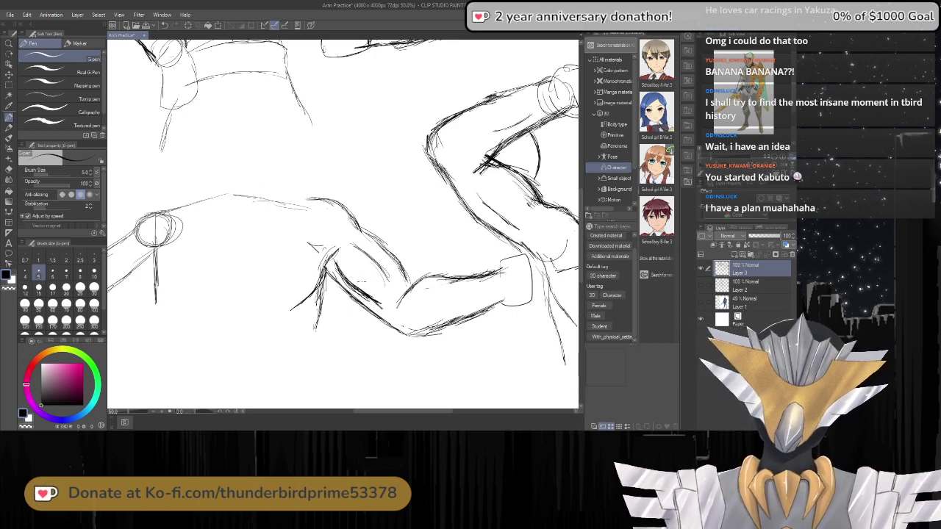
left_click_drag(357, 245, 392, 280)
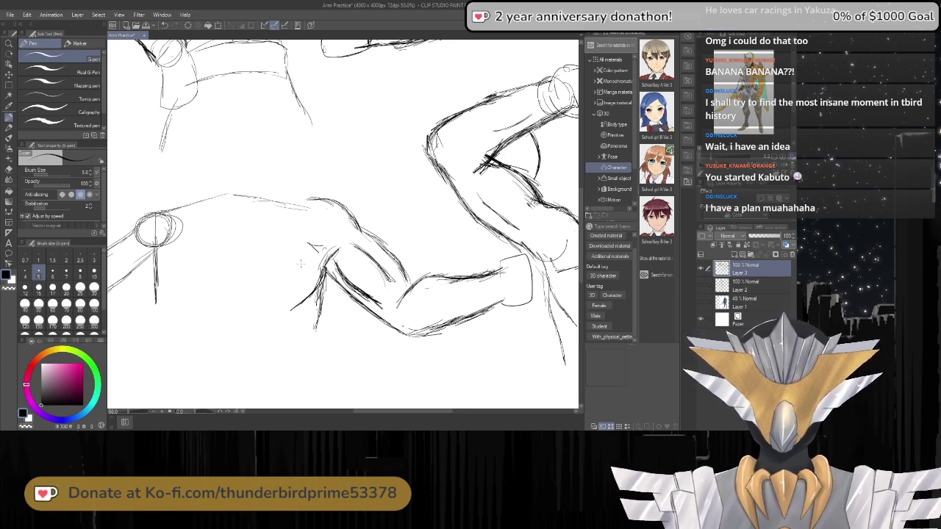
key("e")
mouse_move(354, 241)
left_mouse_down()
mouse_move(396, 282)
mouse_move(359, 269)
mouse_move(373, 300)
left_mouse_up()
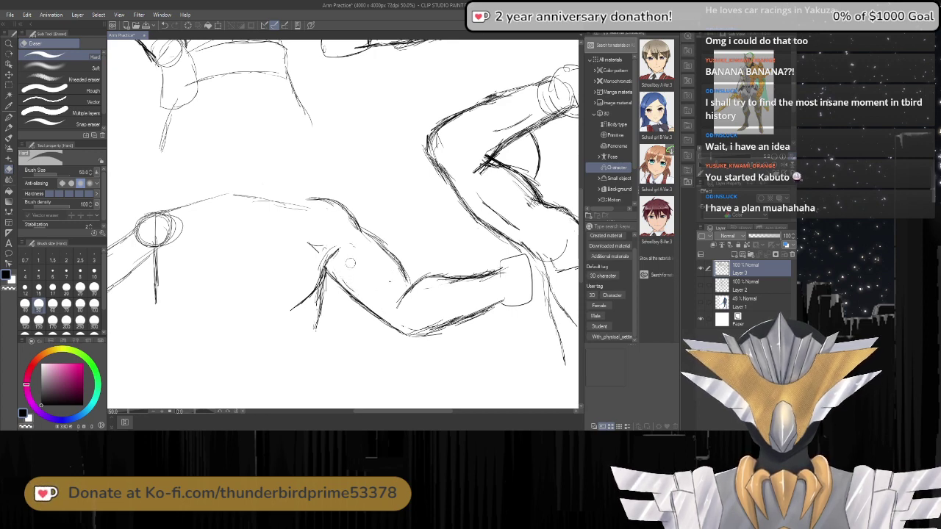
key("p")
left_click_drag(360, 248, 394, 299)
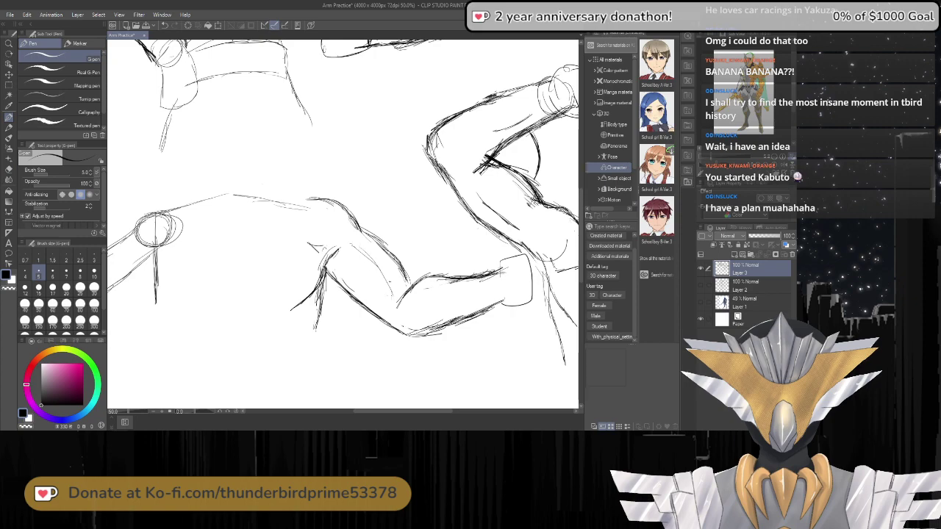
left_click_drag(361, 251, 381, 270)
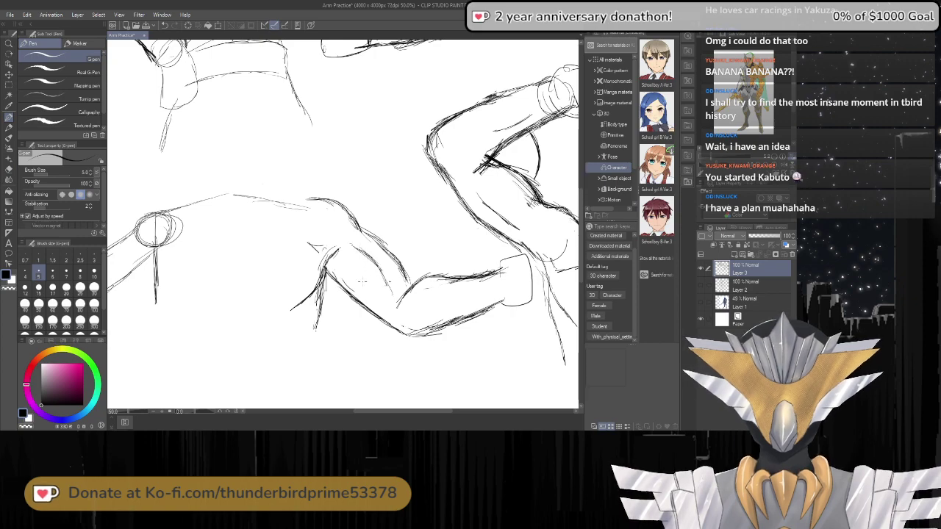
Sketch the right-hand shoulder slope towards the neck and add short collarbone strokes below the shoulder line.
scroll(362, 281, "down", 3)
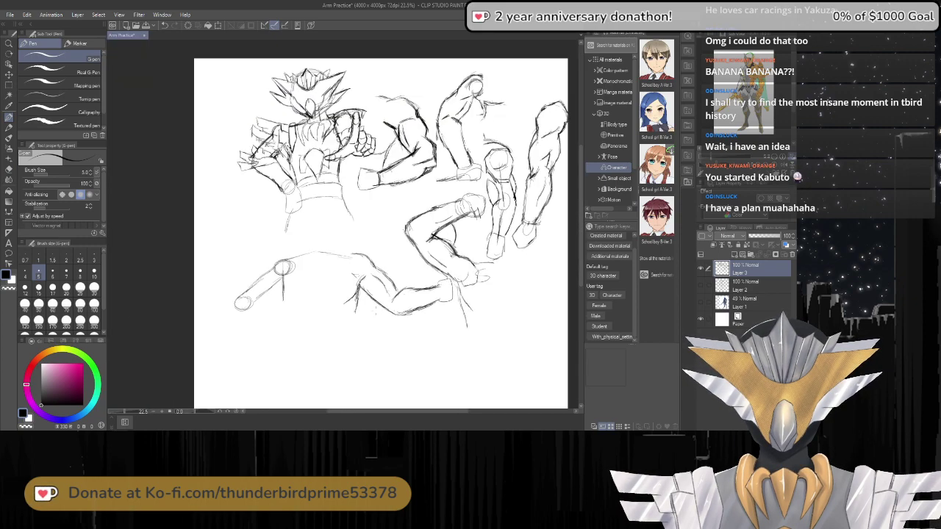
scroll(304, 367, "up", 3)
scroll(305, 365, "down", 2)
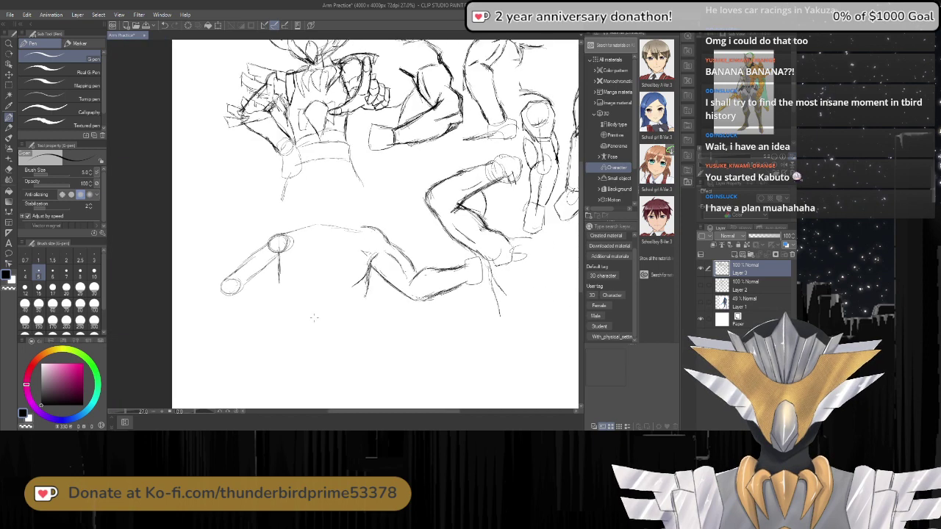
scroll(314, 317, "up", 3)
scroll(314, 318, "down", 1)
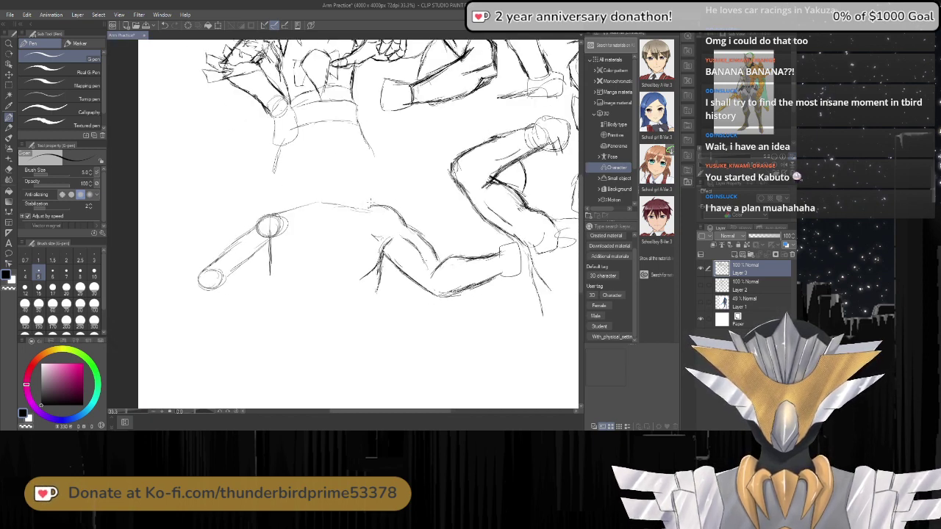
mouse_move(376, 202)
left_mouse_down()
mouse_move(350, 192)
mouse_move(338, 197)
mouse_move(355, 212)
mouse_move(304, 219)
left_mouse_up()
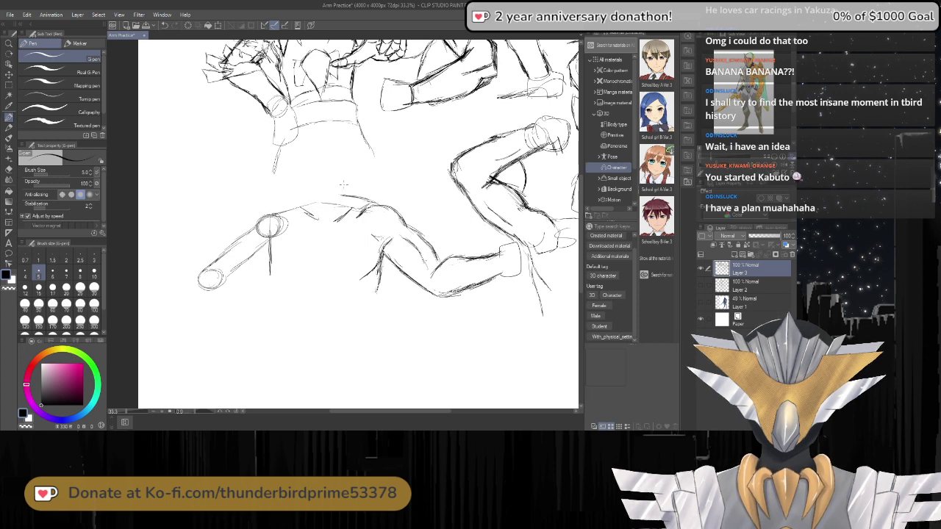
mouse_move(350, 196)
left_mouse_down()
mouse_move(348, 175)
mouse_move(298, 208)
mouse_move(272, 211)
left_mouse_up()
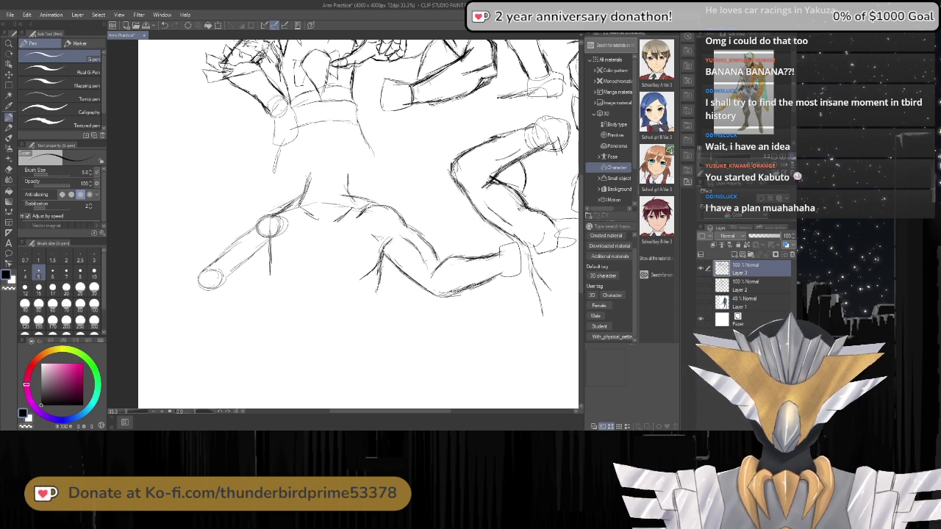
key("ctrl+z")
key("ctrl+z")
key("ctrl+z")
key("ctrl+z")
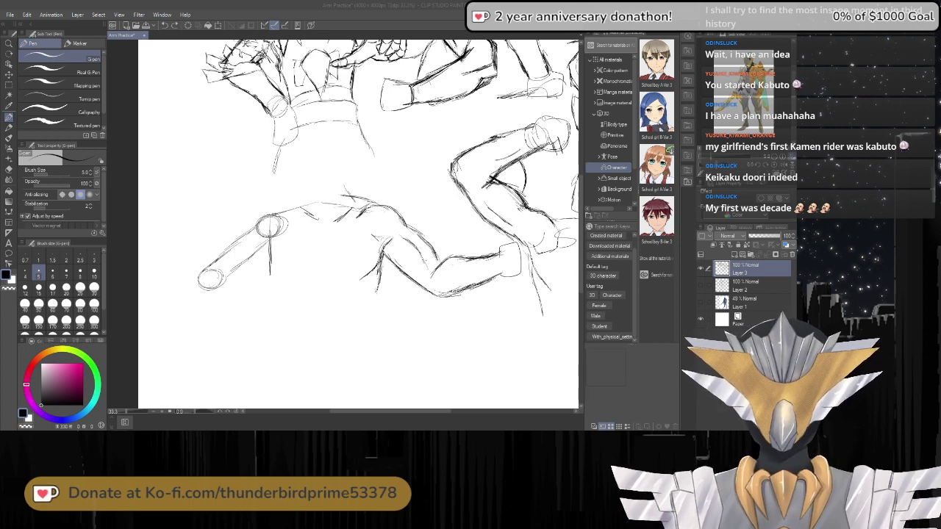
Contour the left-hand shoulder cap and the upper arm's top edge, and erase the upper construction line inside that arm.
scroll(263, 258, "up", 1)
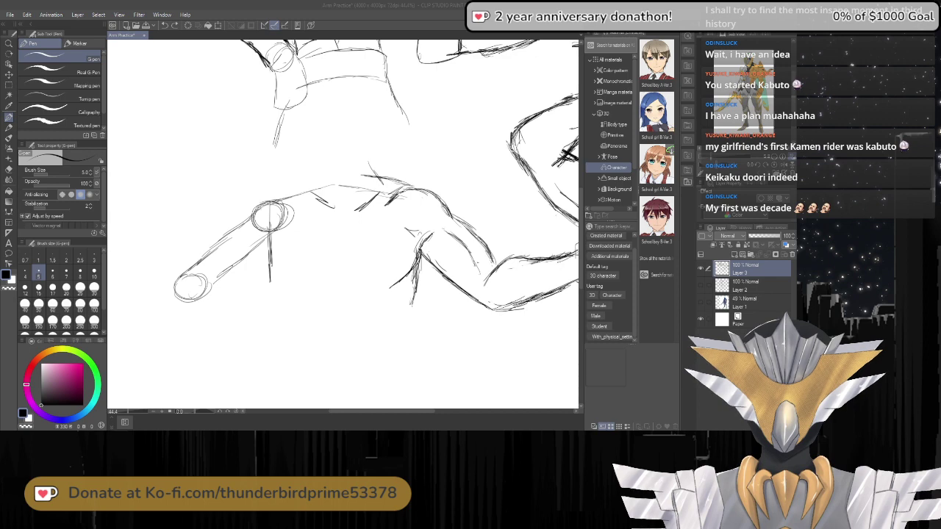
left_click(289, 197)
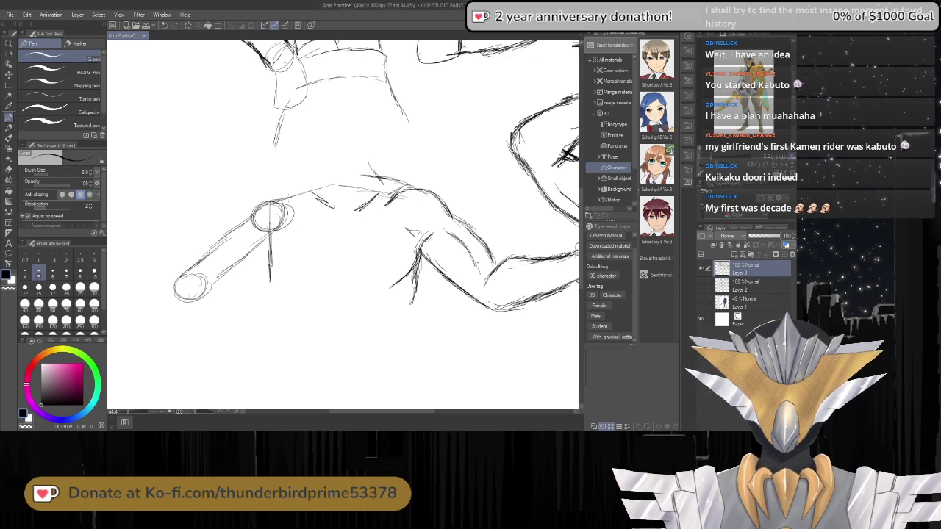
mouse_move(260, 195)
left_mouse_down()
mouse_move(278, 192)
mouse_move(237, 225)
mouse_move(266, 195)
mouse_move(291, 202)
left_mouse_up()
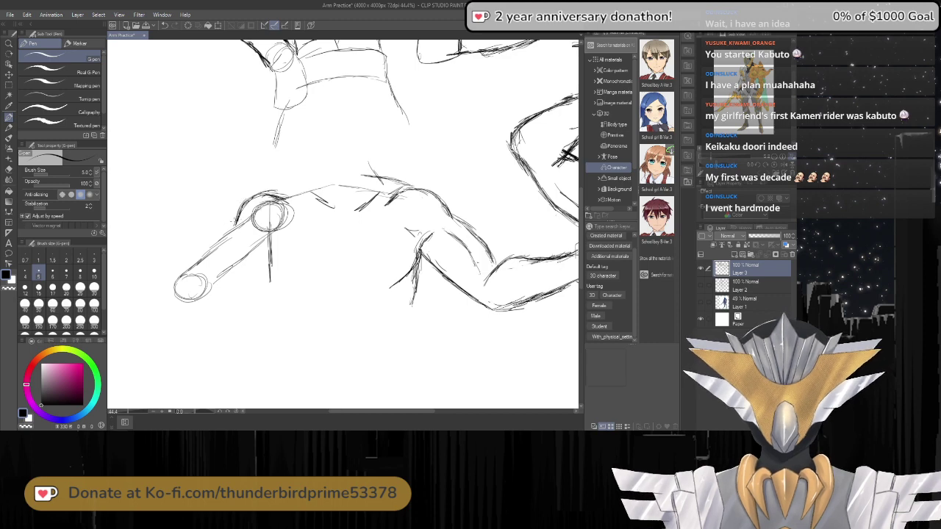
left_click_drag(235, 220, 175, 266)
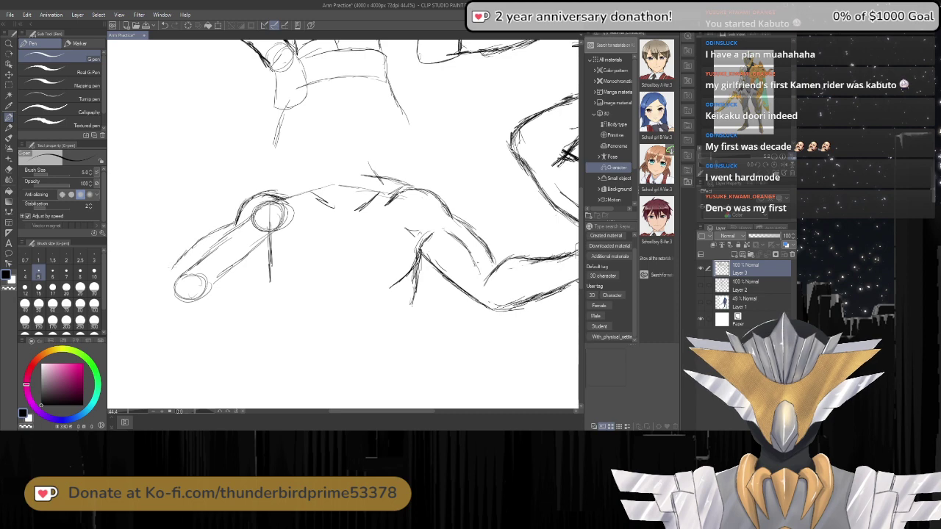
left_click_drag(213, 232, 179, 261)
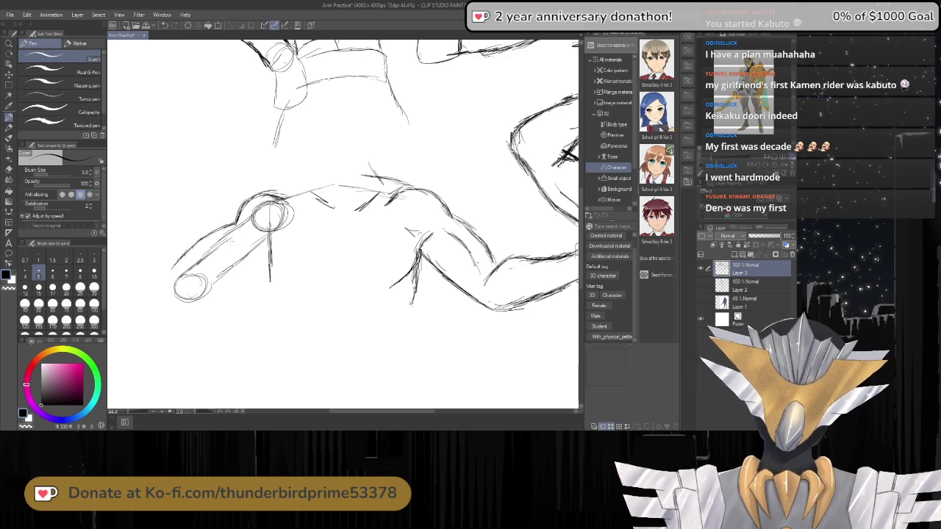
key("e")
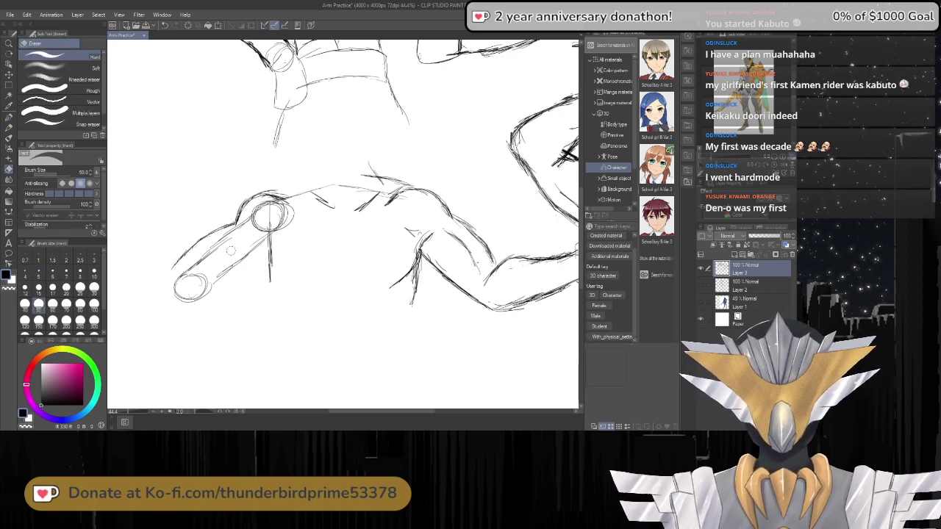
mouse_move(231, 251)
left_mouse_down()
mouse_move(202, 258)
mouse_move(232, 230)
left_mouse_up()
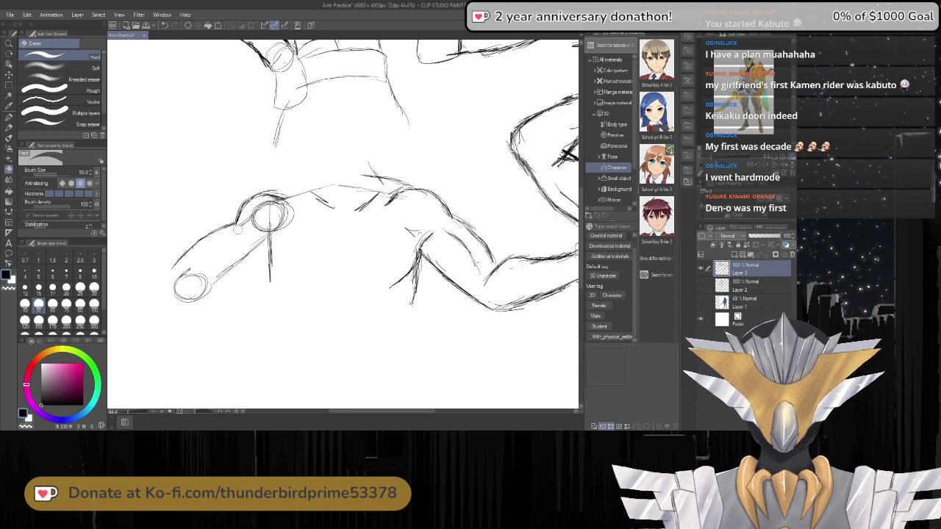
Draw the left-hand armpit with a chest line curving off the torso, and layer dark strokes along the upper arm's underside.
key("p")
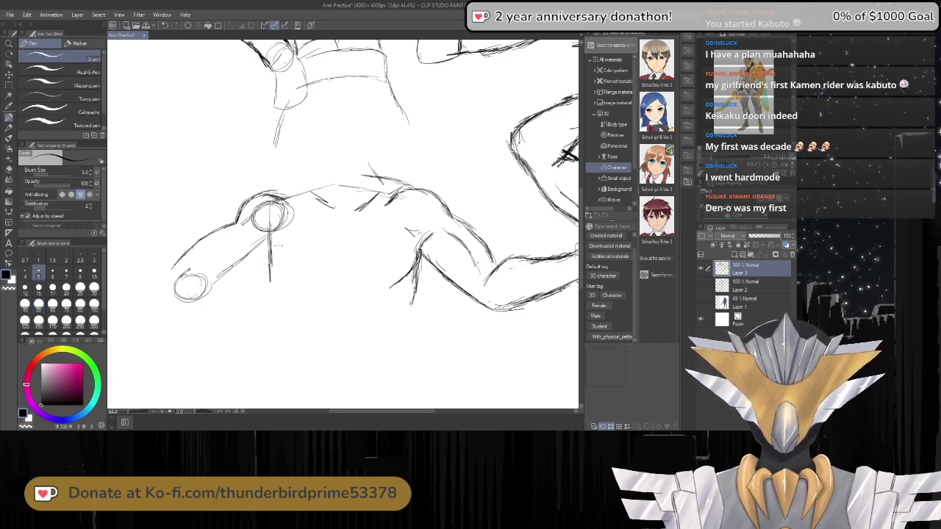
mouse_move(261, 232)
left_mouse_down()
mouse_move(293, 289)
mouse_move(271, 260)
left_mouse_up()
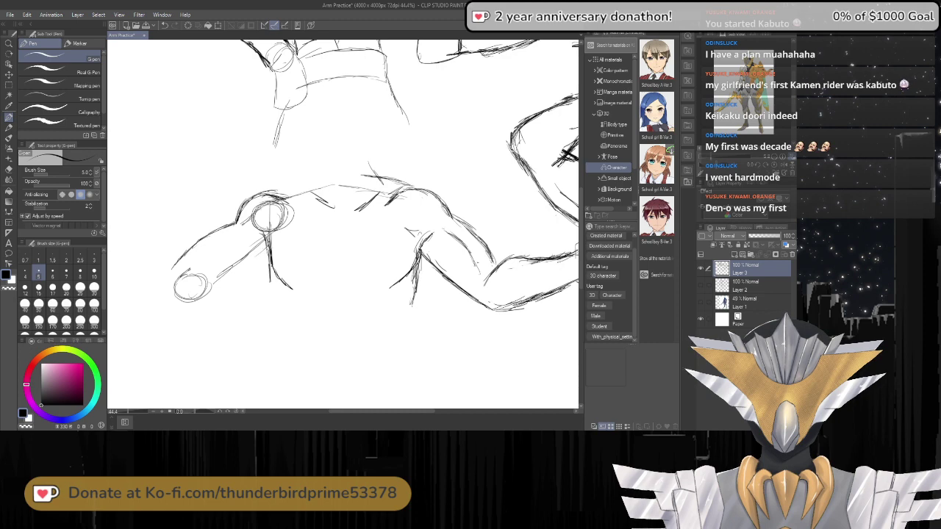
left_click_drag(270, 251, 192, 309)
left_click_drag(244, 274, 219, 293)
left_click_drag(261, 258, 252, 267)
left_click_drag(224, 288, 202, 301)
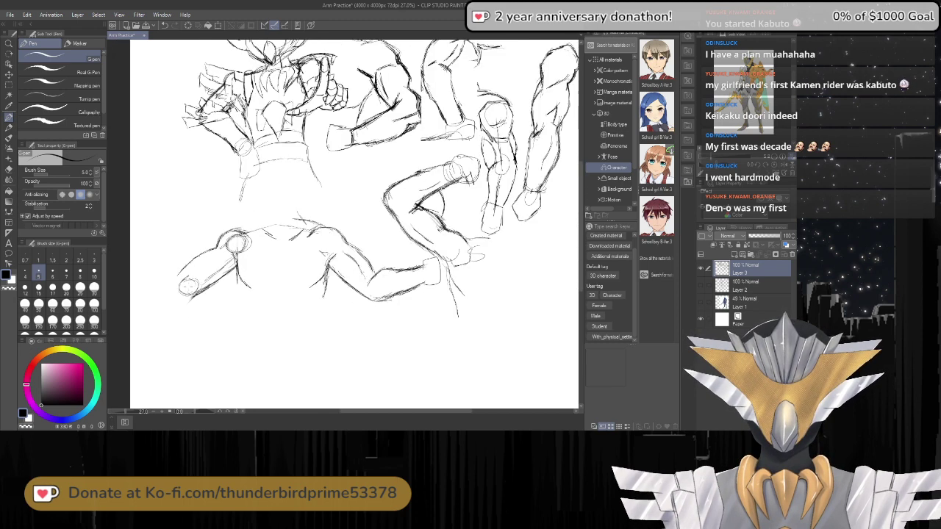
Darken the crease where the left-hand shoulder cap meets the upper arm's top edge.
scroll(193, 308, "down", 2)
scroll(172, 302, "up", 1)
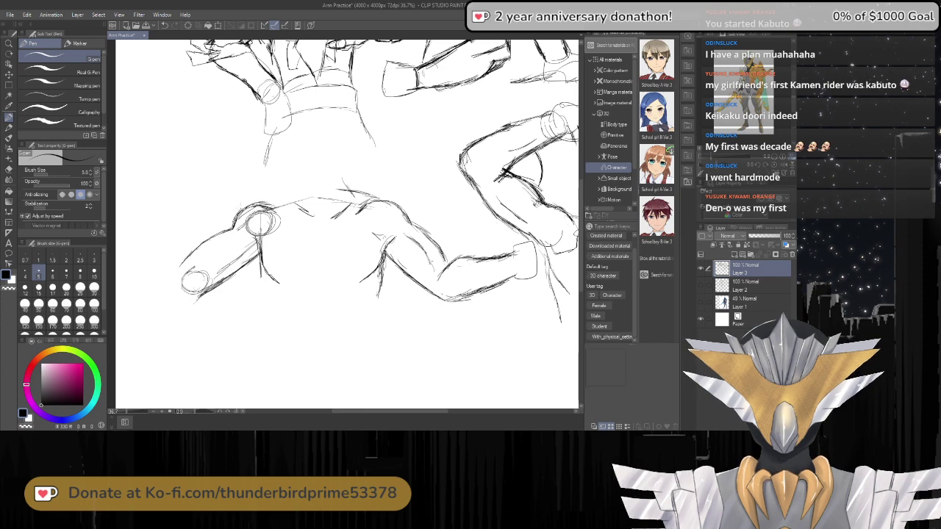
left_click_drag(234, 221, 228, 237)
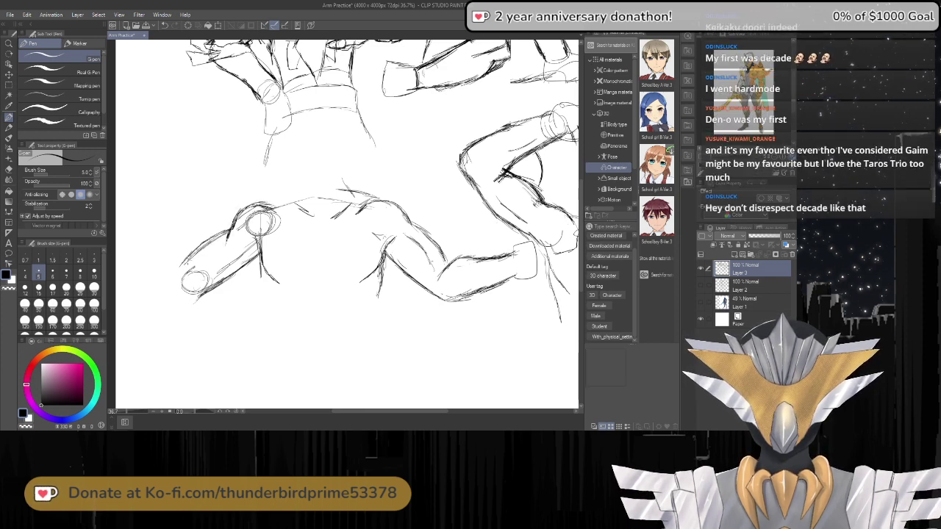
Reinforce the top edge of the left-hand upper arm and erase the construction circle inside the left-hand shoulder.
left_click_drag(199, 248, 181, 268)
left_click_drag(222, 230, 202, 249)
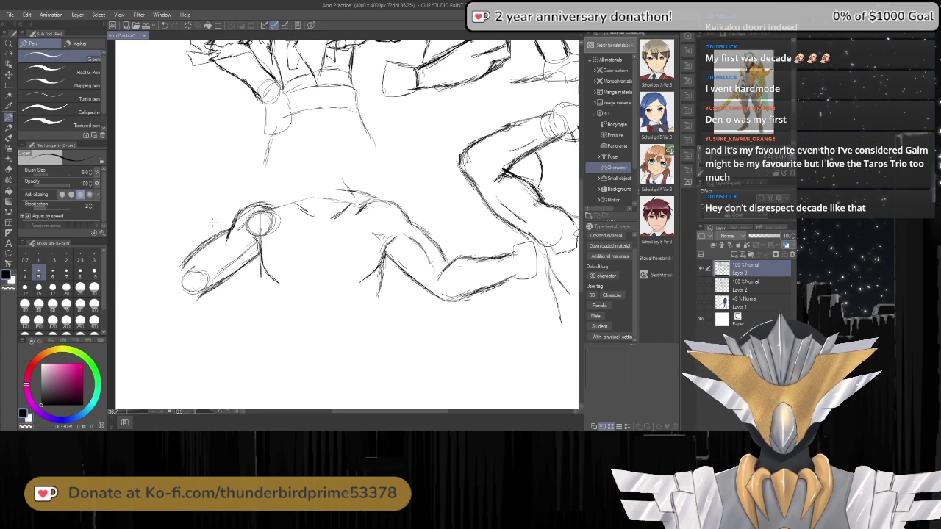
key("e")
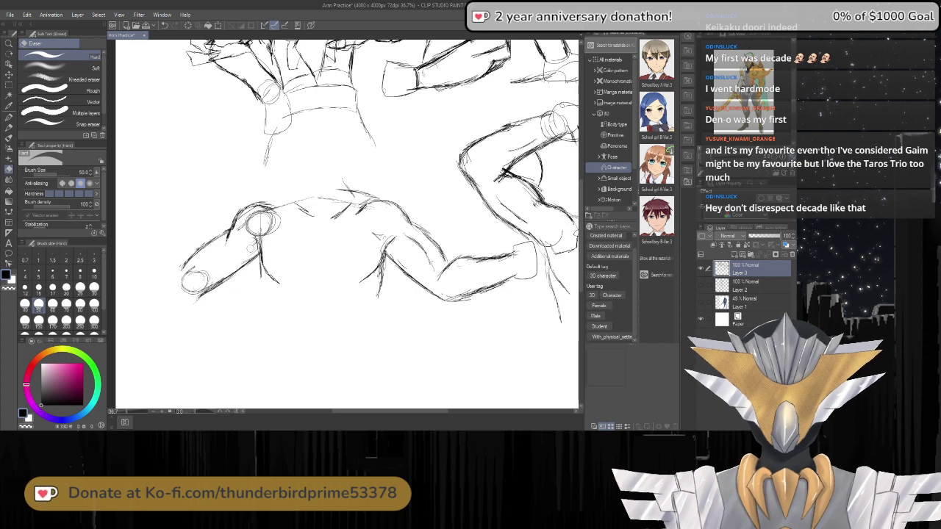
left_click_drag(247, 227, 266, 227)
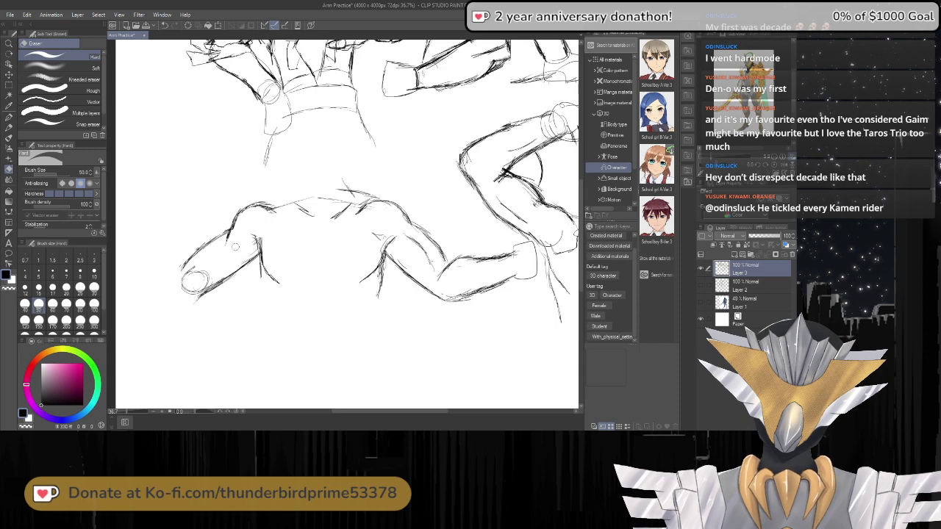
Erase the left-hand elbow circle and the upper arm's rough underside, and redraw the underside from the armpit to a pointed elbow.
key("p")
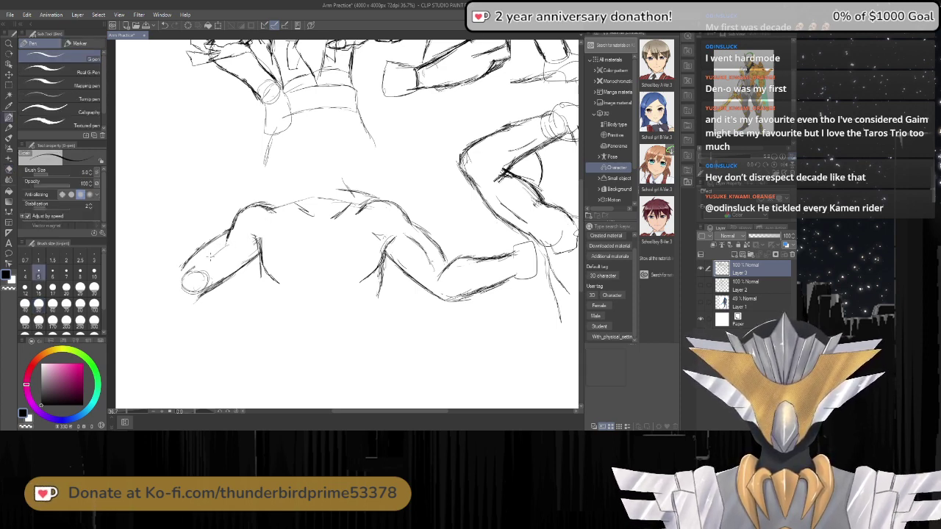
mouse_move(216, 253)
left_mouse_down()
mouse_move(193, 281)
mouse_move(189, 273)
mouse_move(186, 287)
mouse_move(204, 286)
mouse_move(198, 270)
mouse_move(221, 278)
mouse_move(210, 270)
mouse_move(235, 244)
mouse_move(233, 271)
left_mouse_up()
key("e")
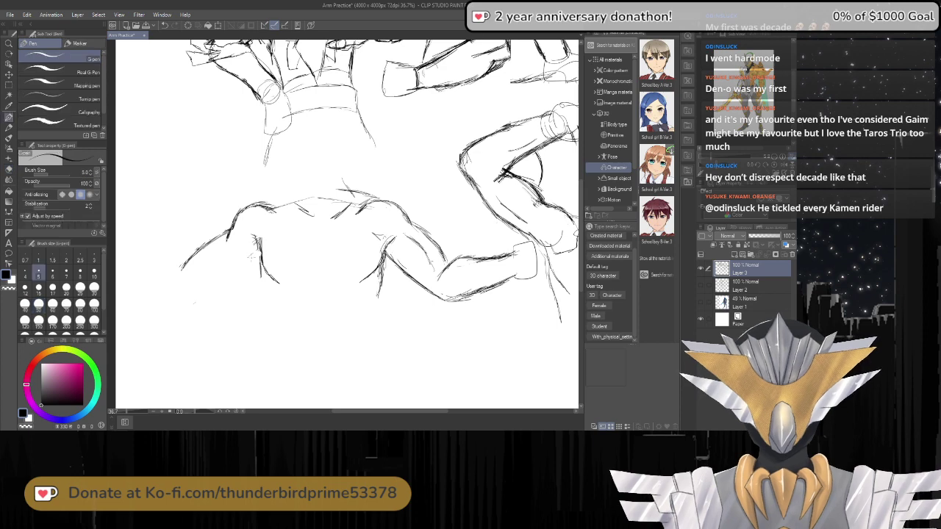
key("p")
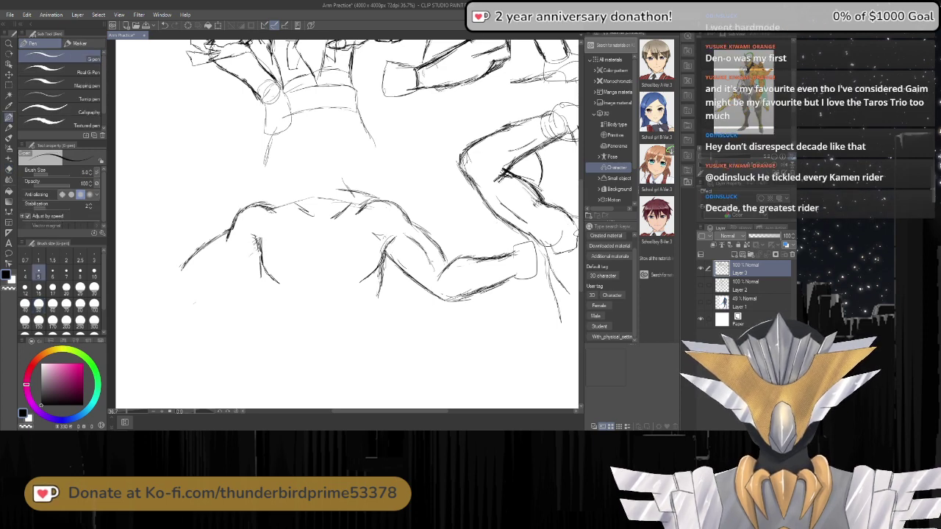
left_click_drag(257, 252, 176, 307)
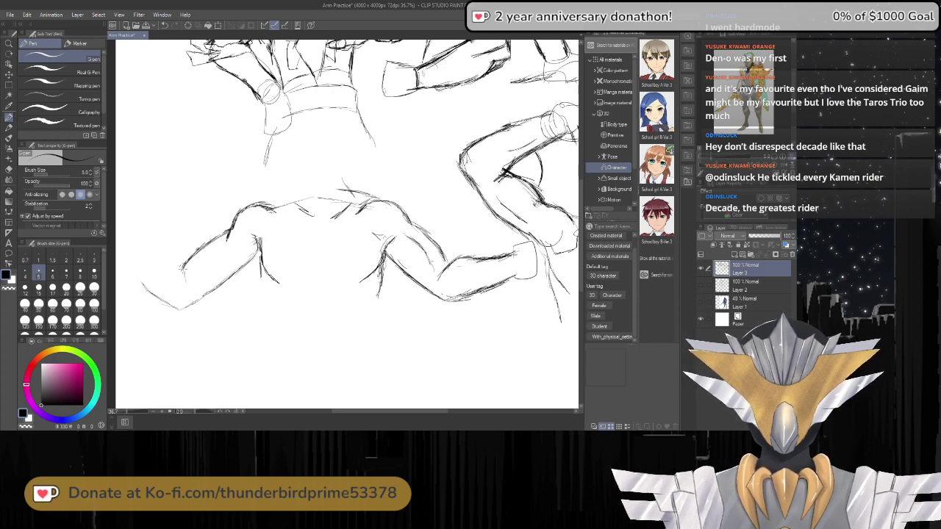
Sketch both edges of the left-hand forearm rising from the elbow to the canvas edge, and add short muscle lines inside the arms.
left_click_drag(185, 269, 162, 247)
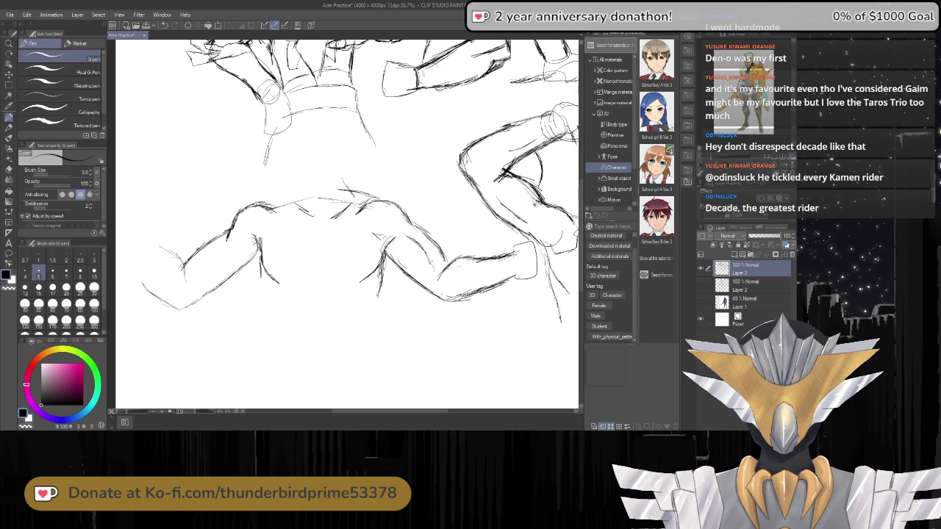
left_click_drag(117, 221, 131, 234)
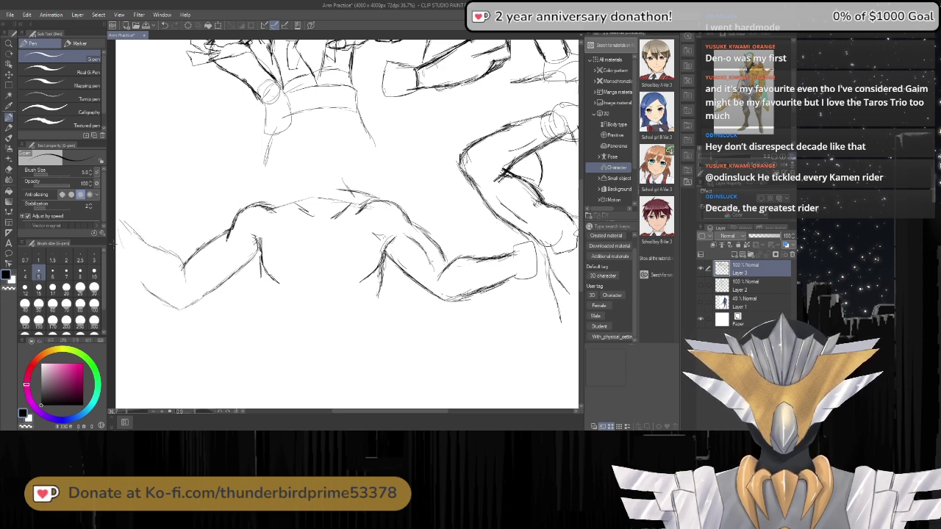
left_click_drag(116, 253, 153, 296)
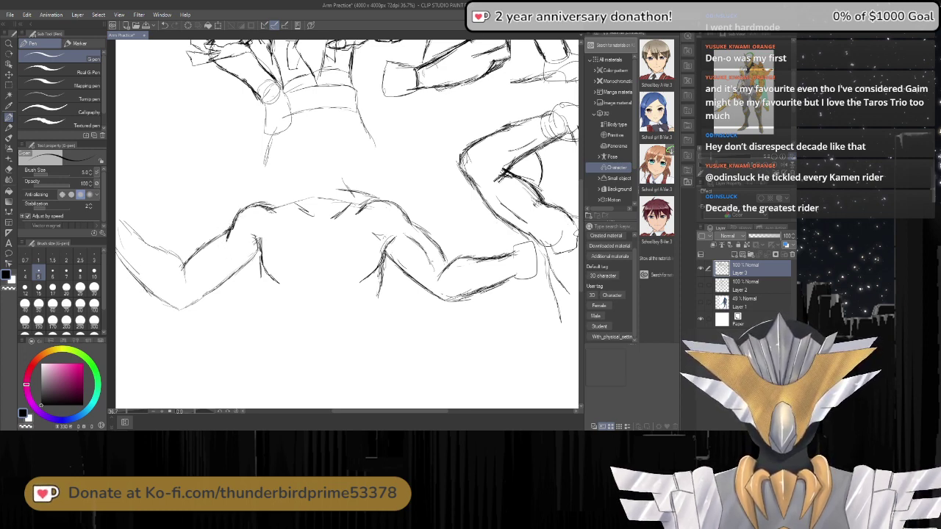
mouse_move(218, 250)
left_mouse_down()
mouse_move(199, 269)
mouse_move(218, 251)
left_mouse_up()
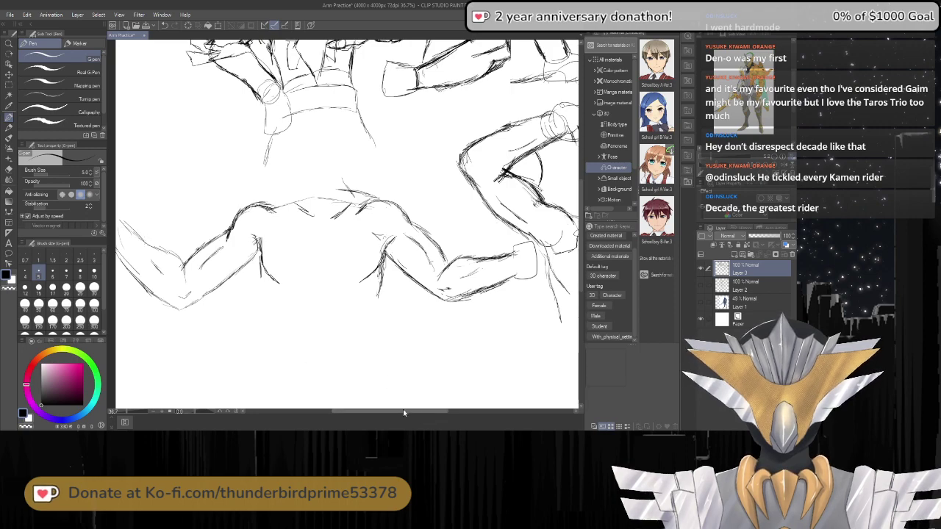
mouse_move(404, 411)
left_mouse_down()
mouse_move(382, 413)
mouse_move(433, 401)
mouse_move(410, 406)
left_mouse_up()
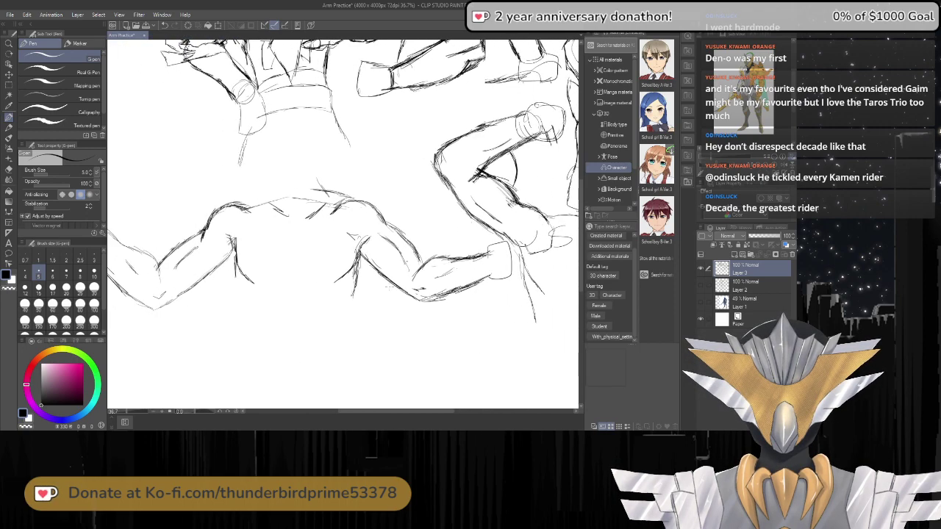
scroll(387, 281, "down", 5)
scroll(357, 207, "up", 1)
scroll(408, 225, "up", 2)
scroll(341, 244, "down", 3)
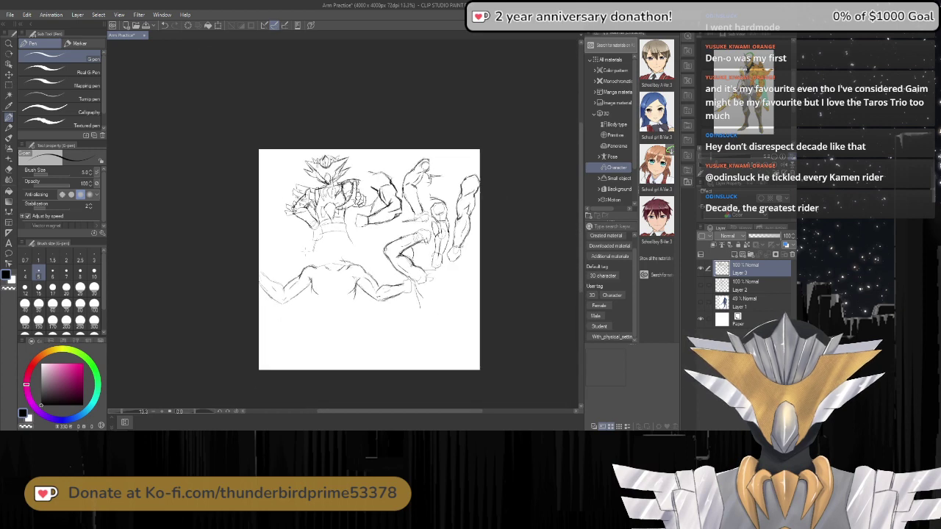